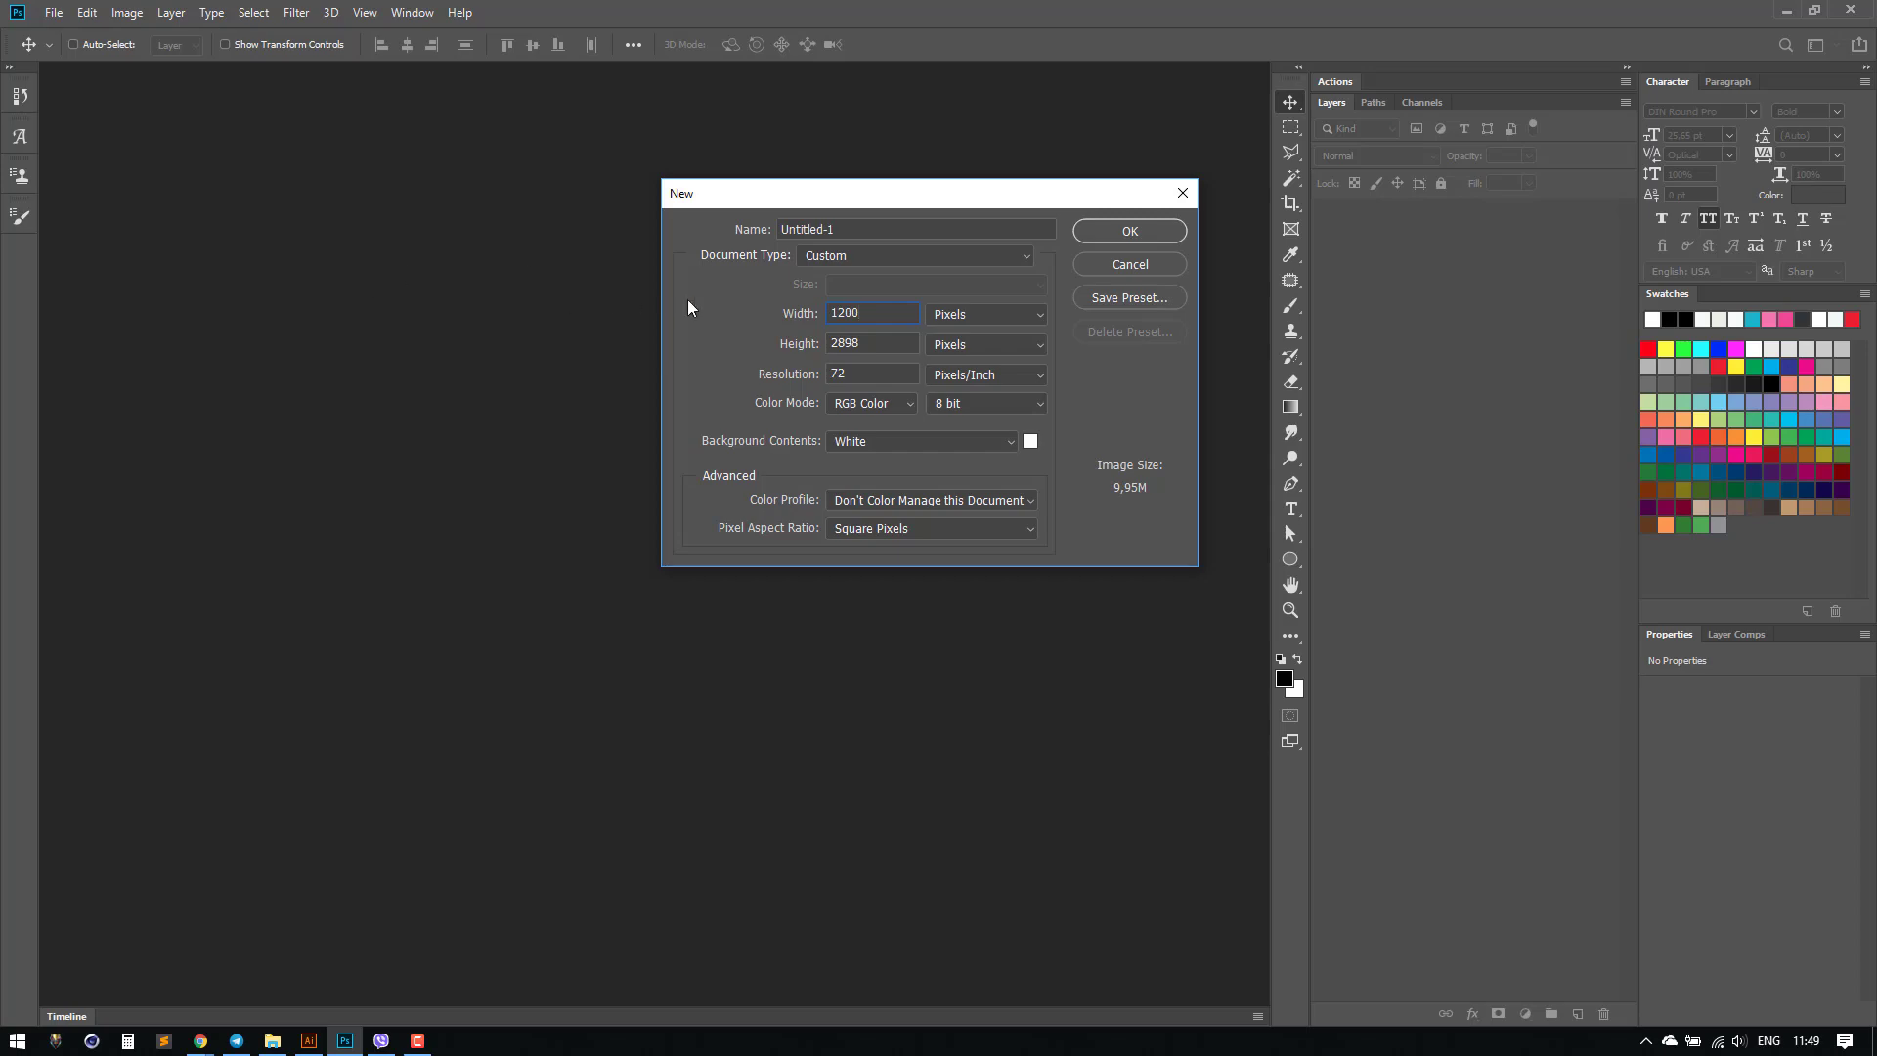
Step: Create a new document 1200 × 628 pixels in size with the sRGB IEC61966-2.1 color profile
text(628)
click(936, 502)
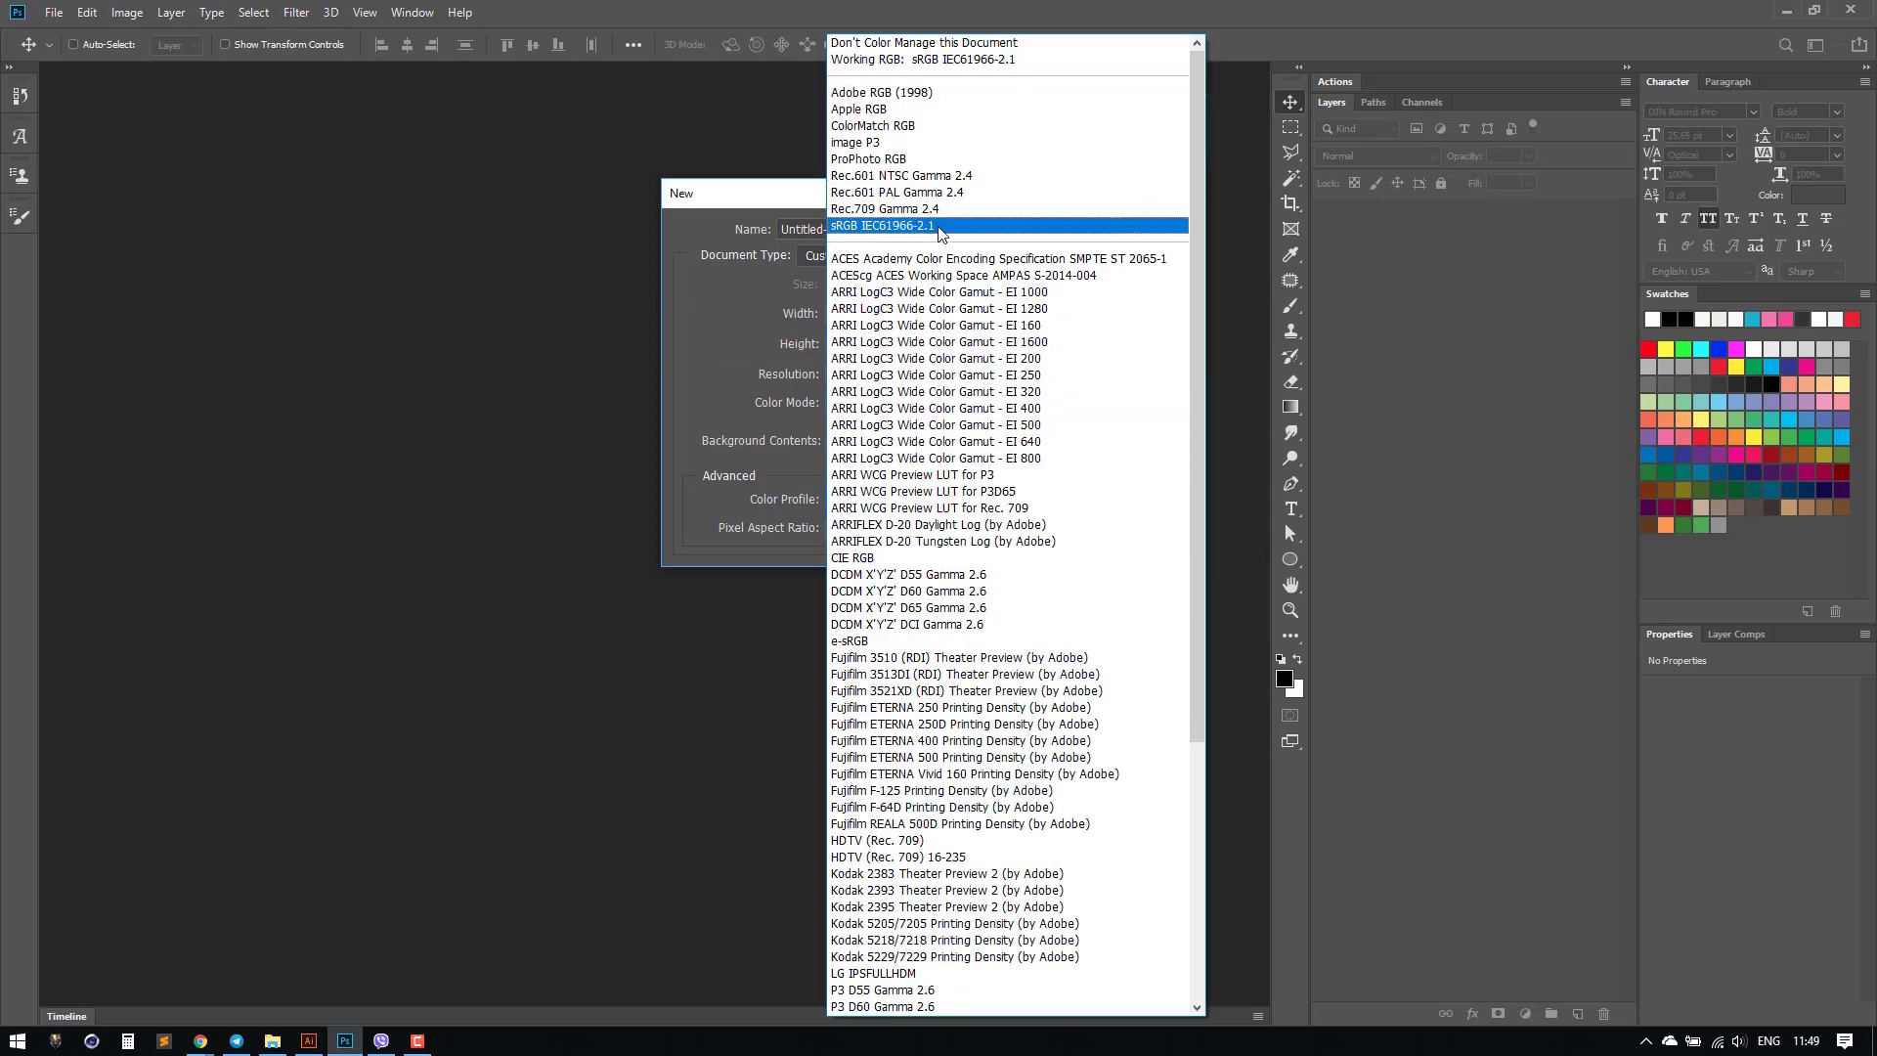
click(937, 227)
click(1128, 231)
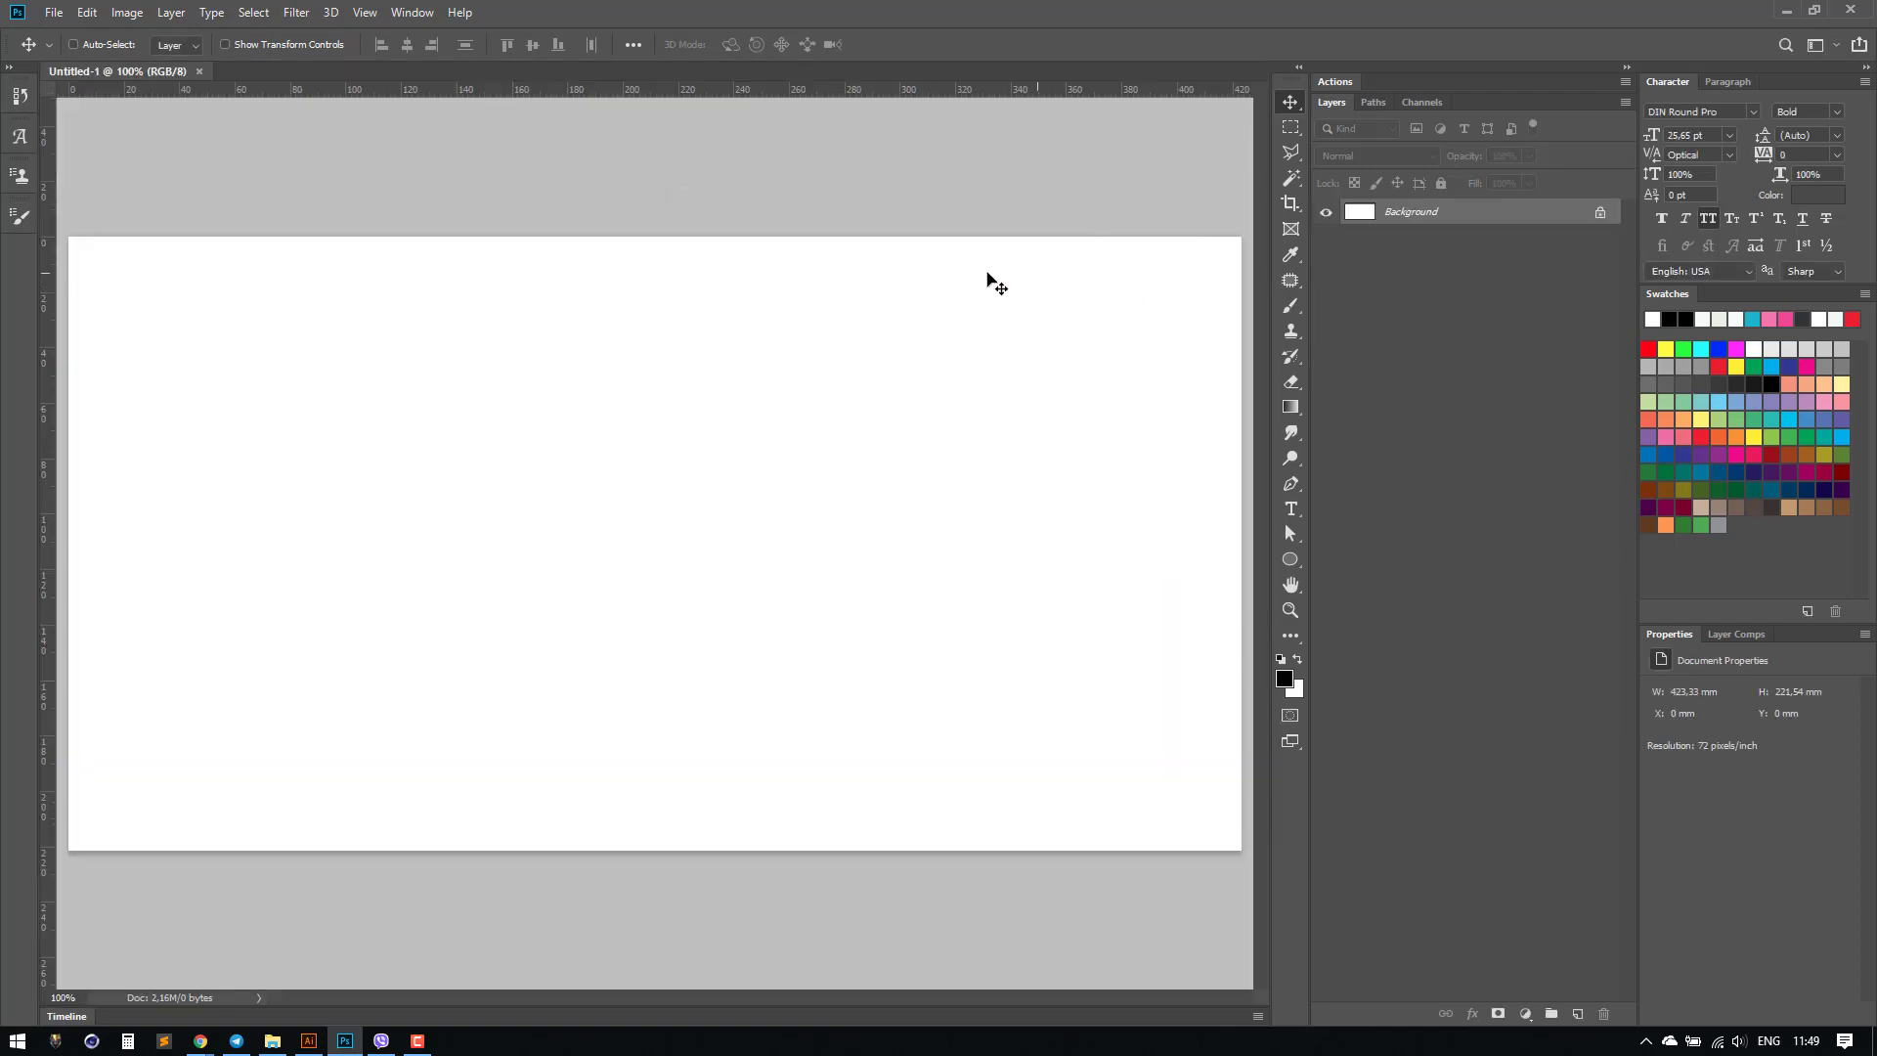
Step: Place the photo dreamstime_111677715.tif from the banner project folder onto the canvas
click(272, 1040)
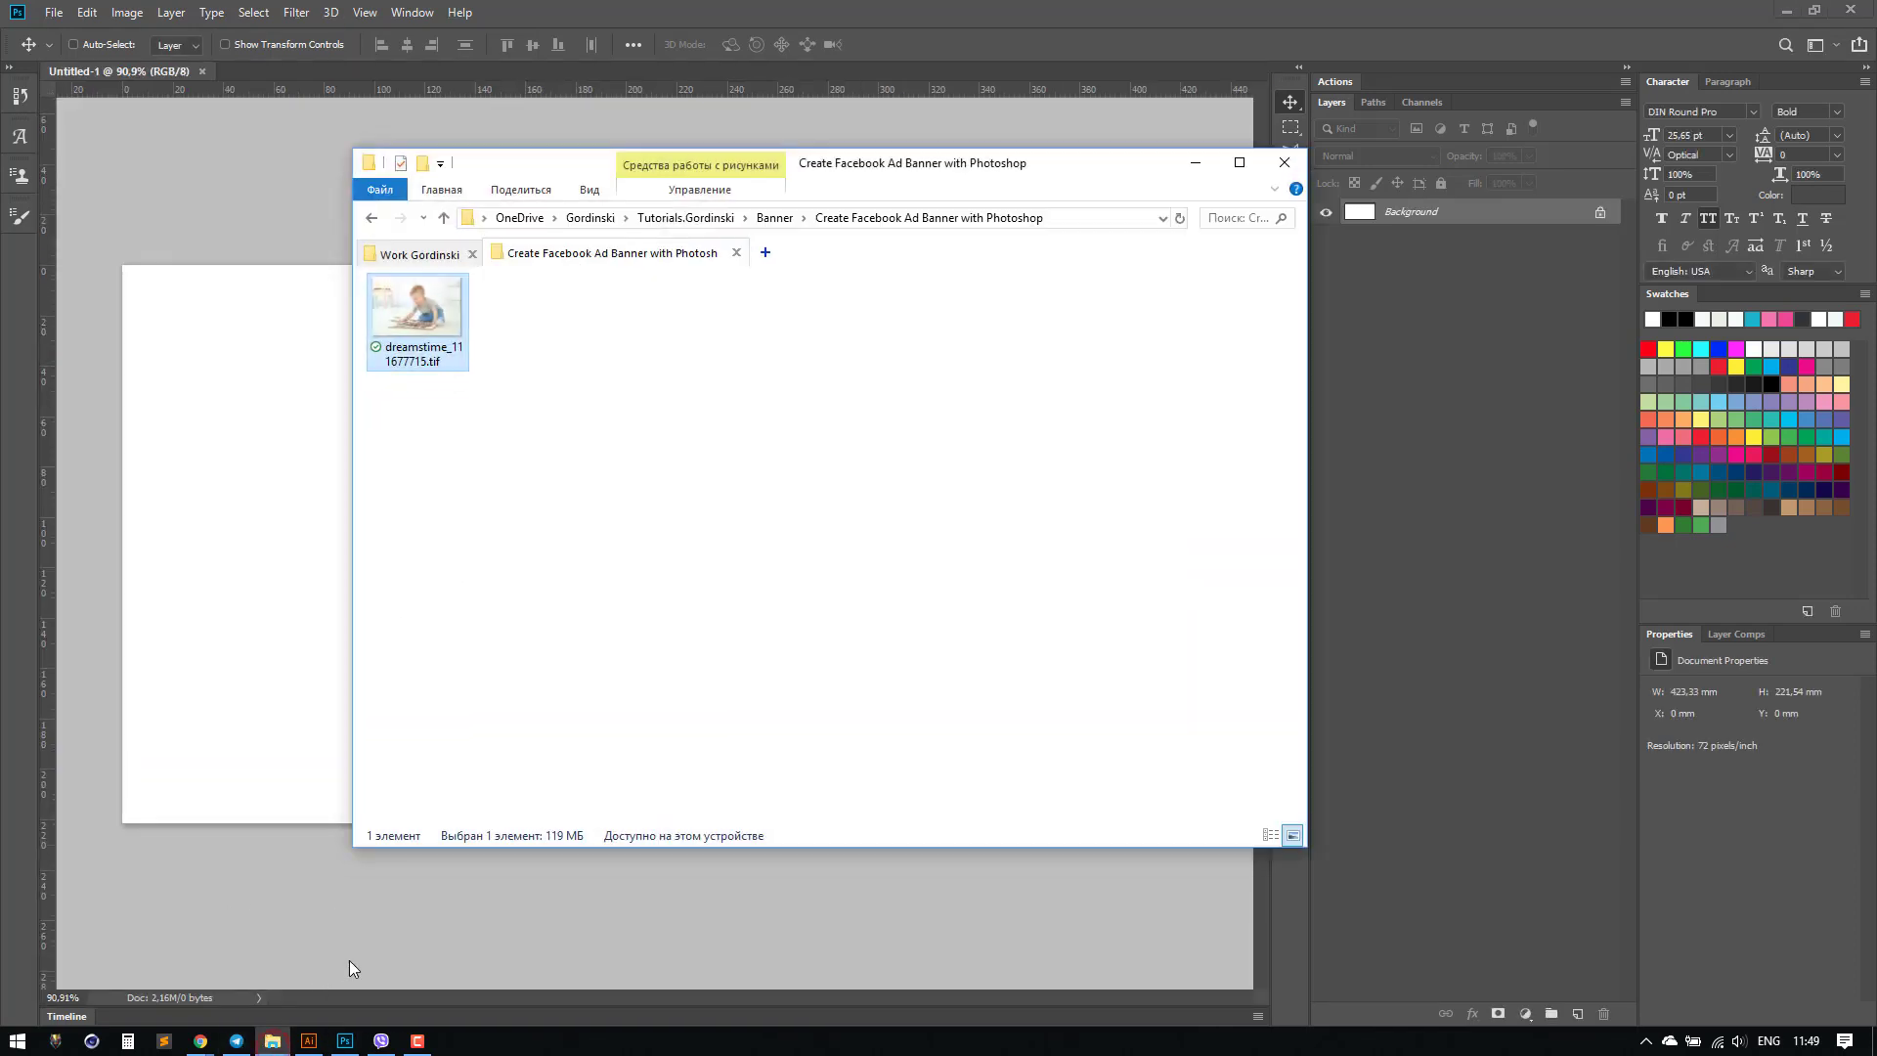
drag(463, 375, 314, 578)
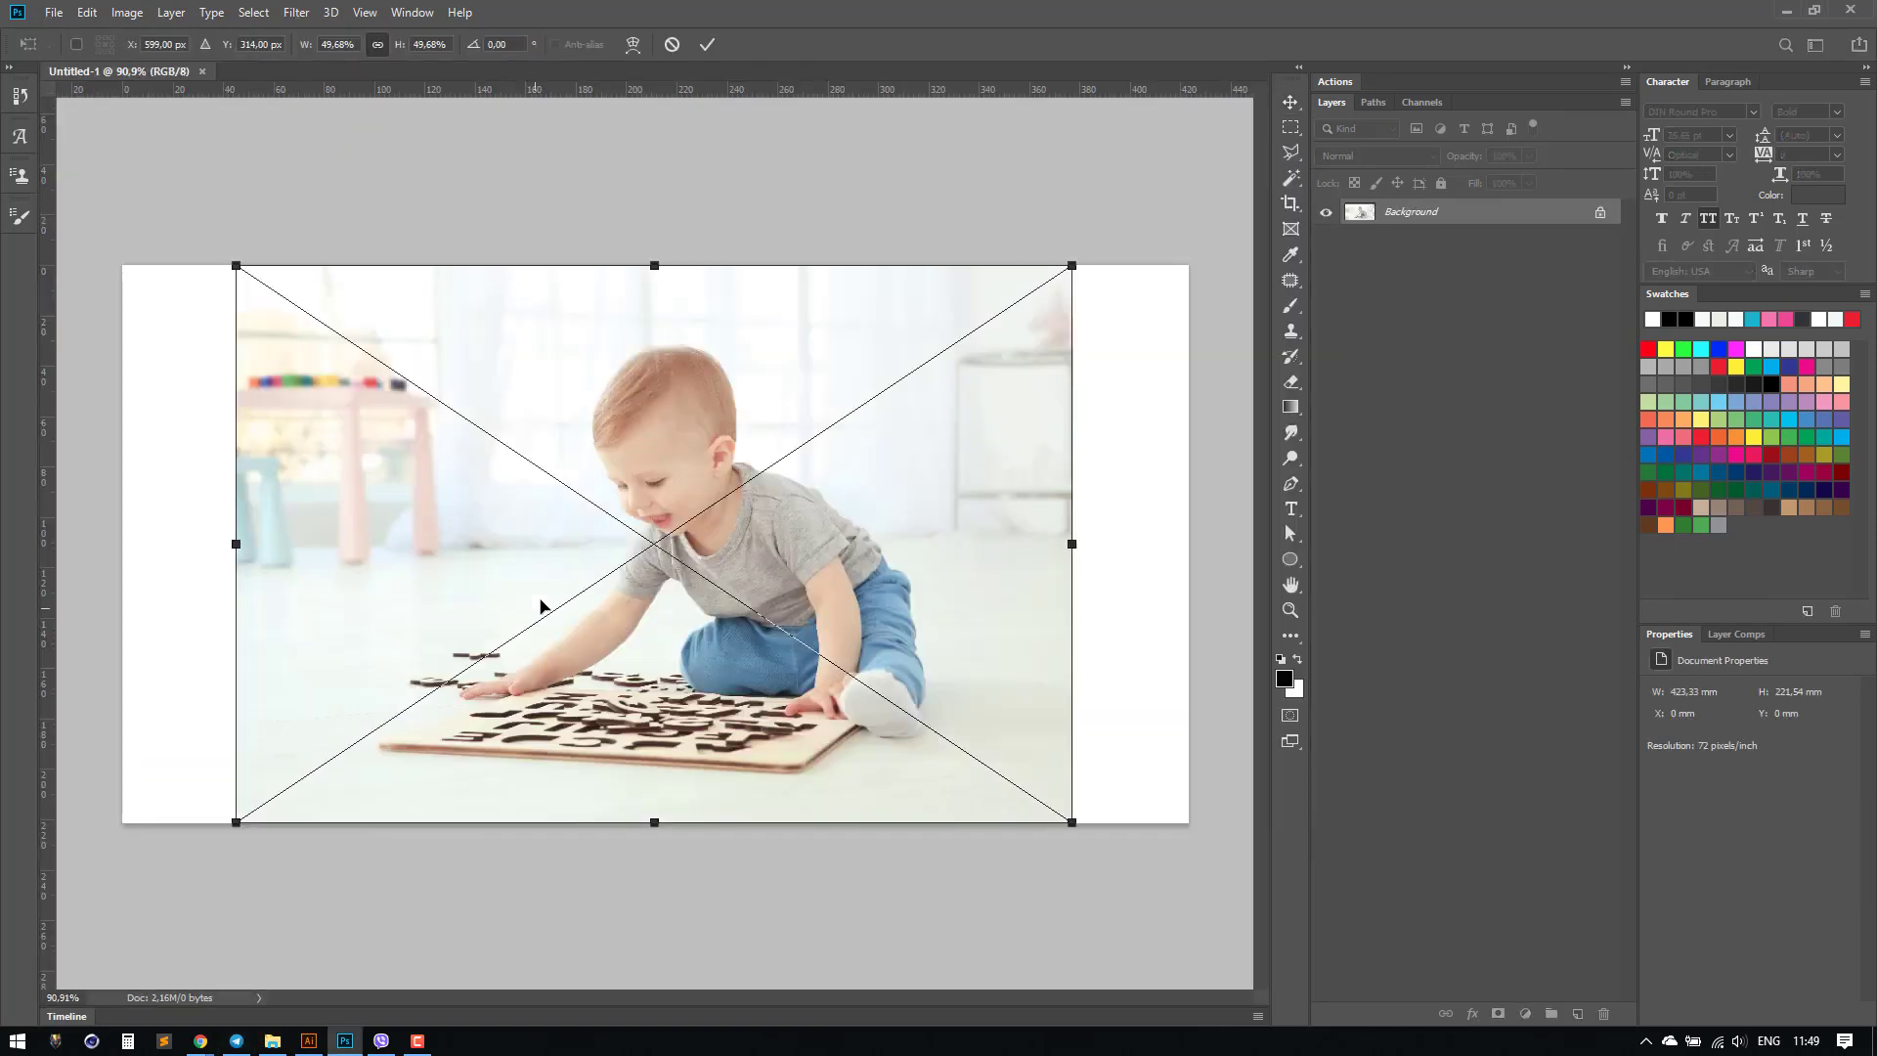
key(Return)
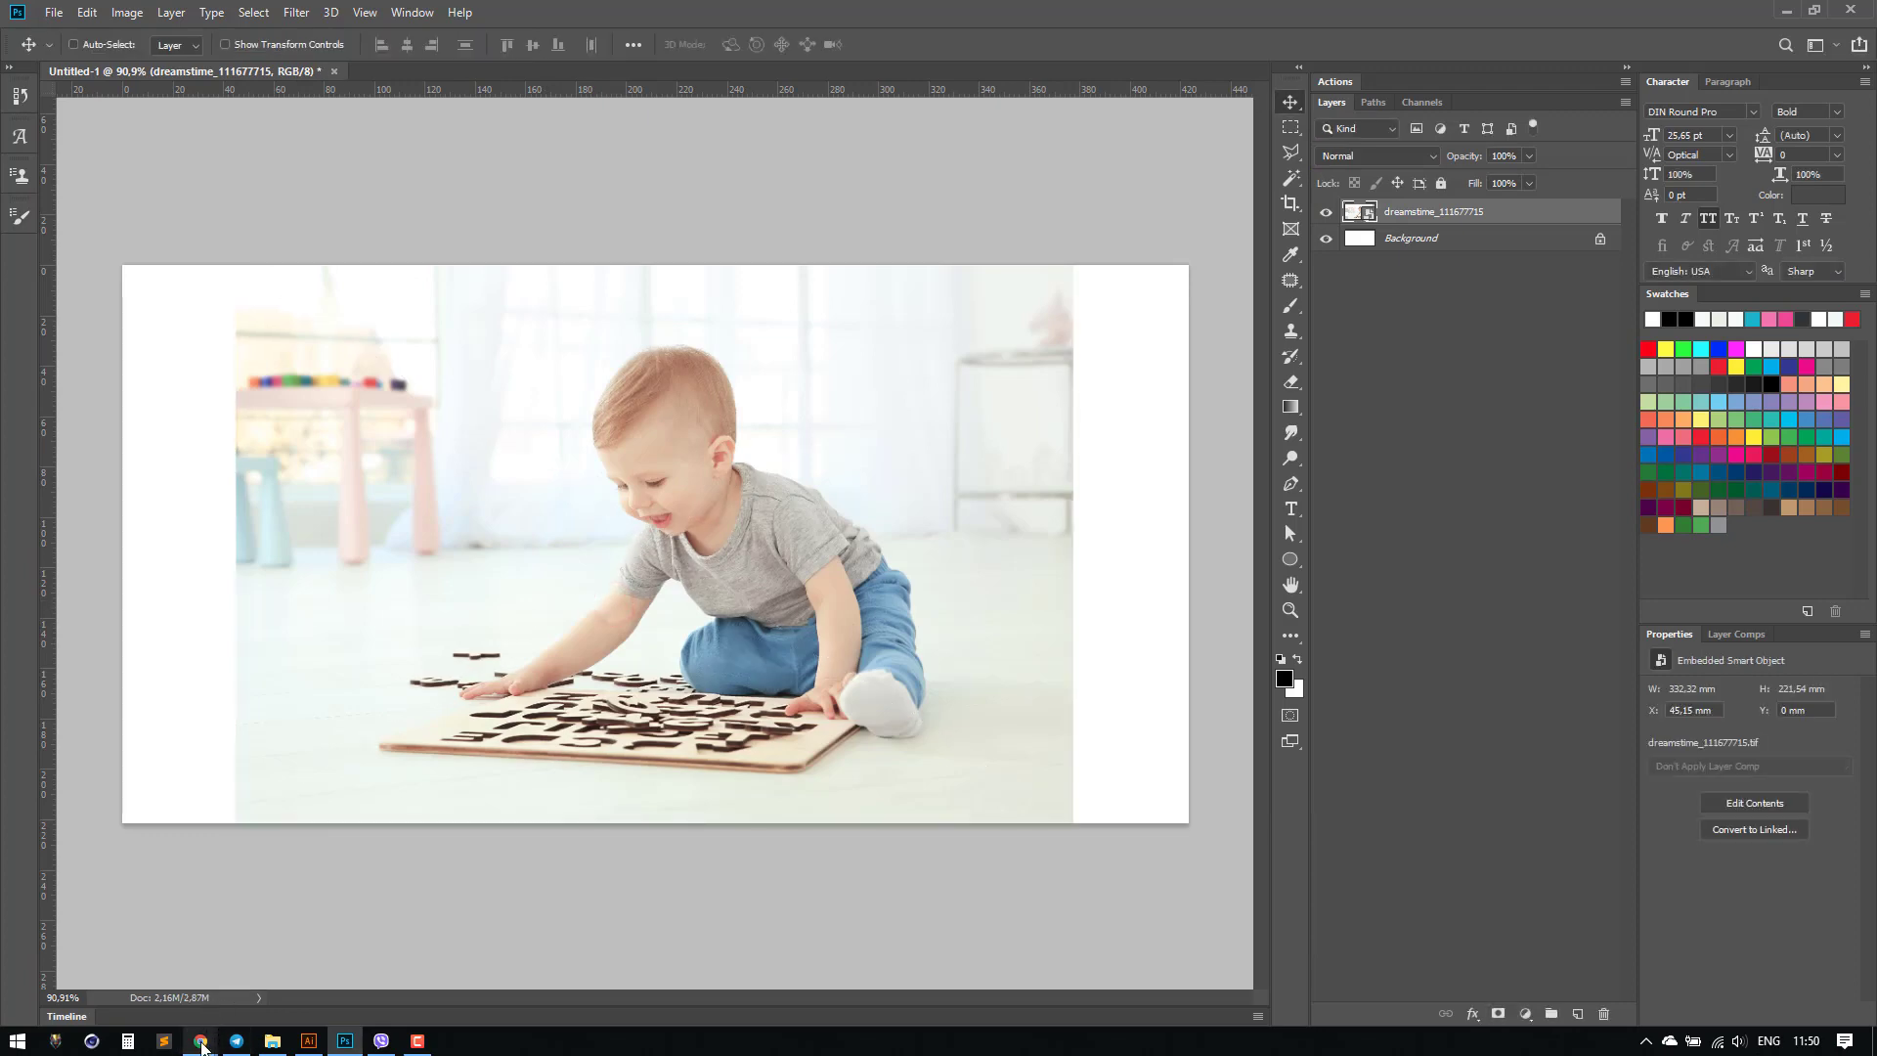
Step: Switch to Chrome and view the photo's Dreamstime page and the FF DIN Round Pro Bold page on MyFonts
mouse_move(200, 1040)
click(284, 947)
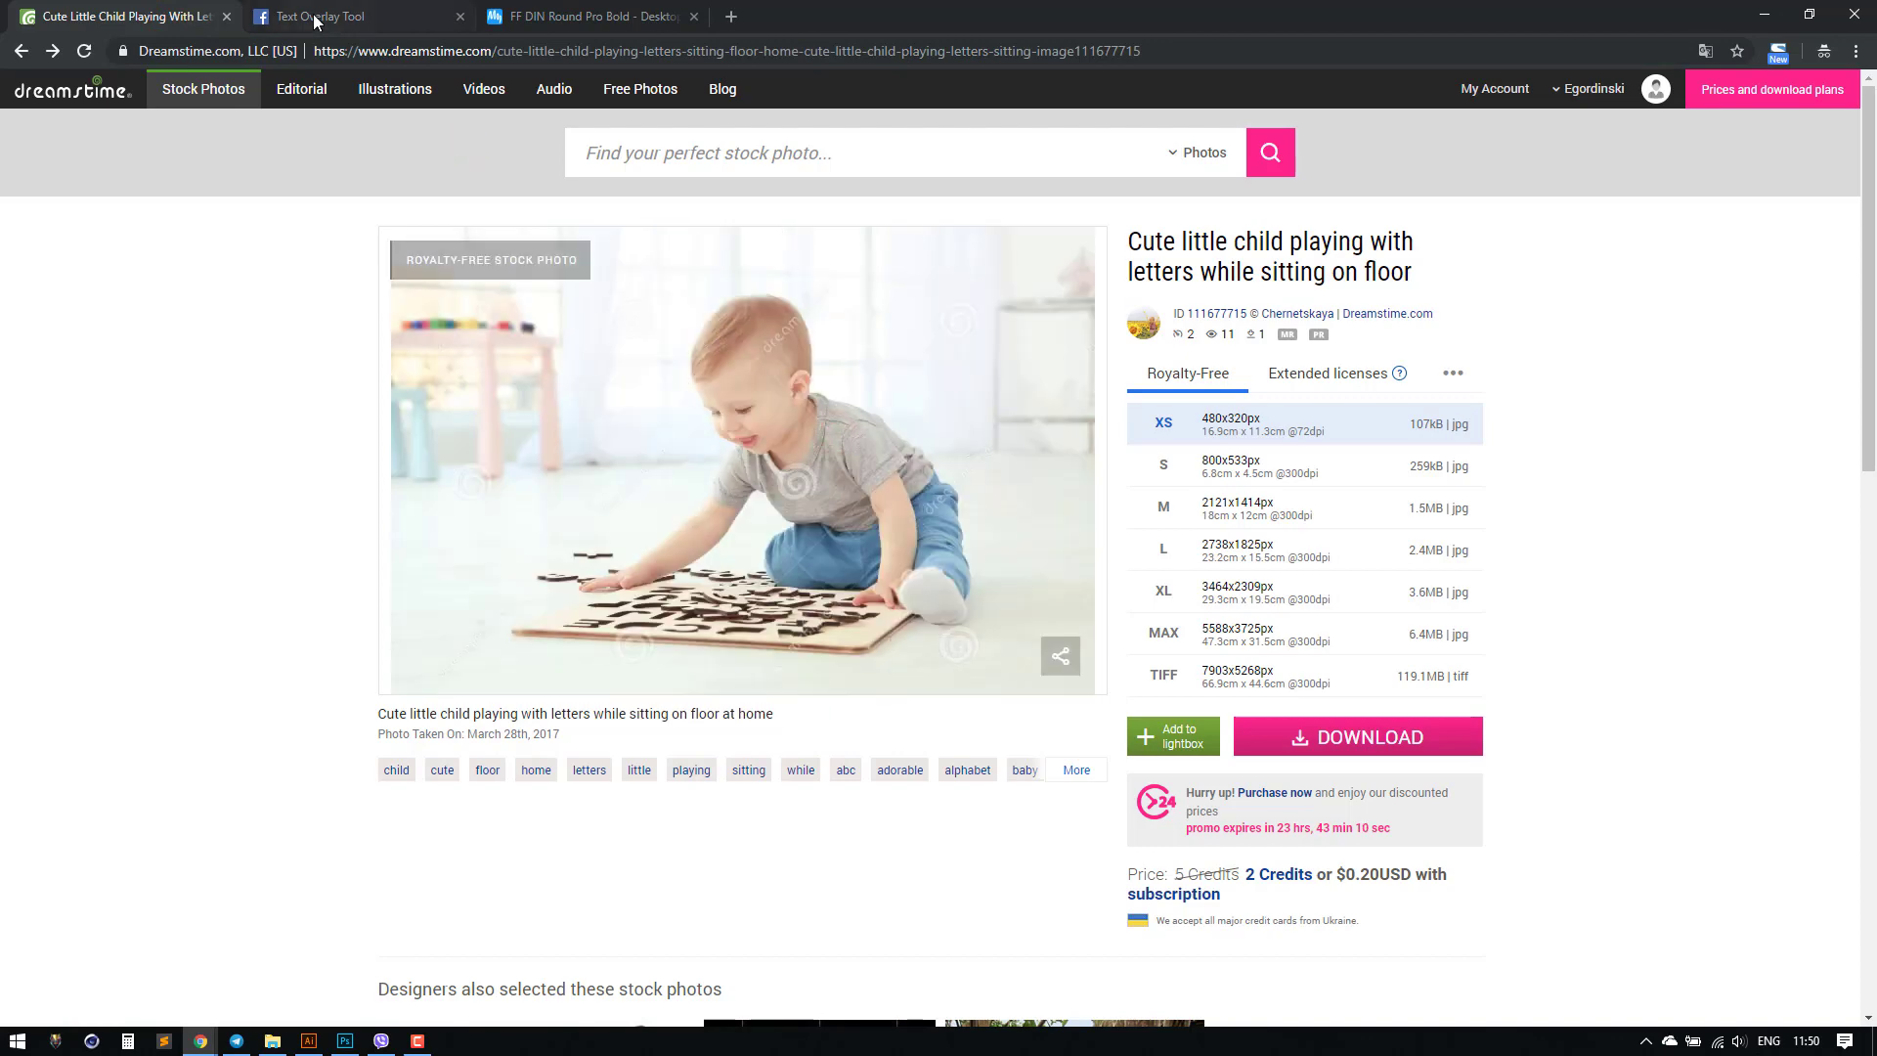
click(574, 20)
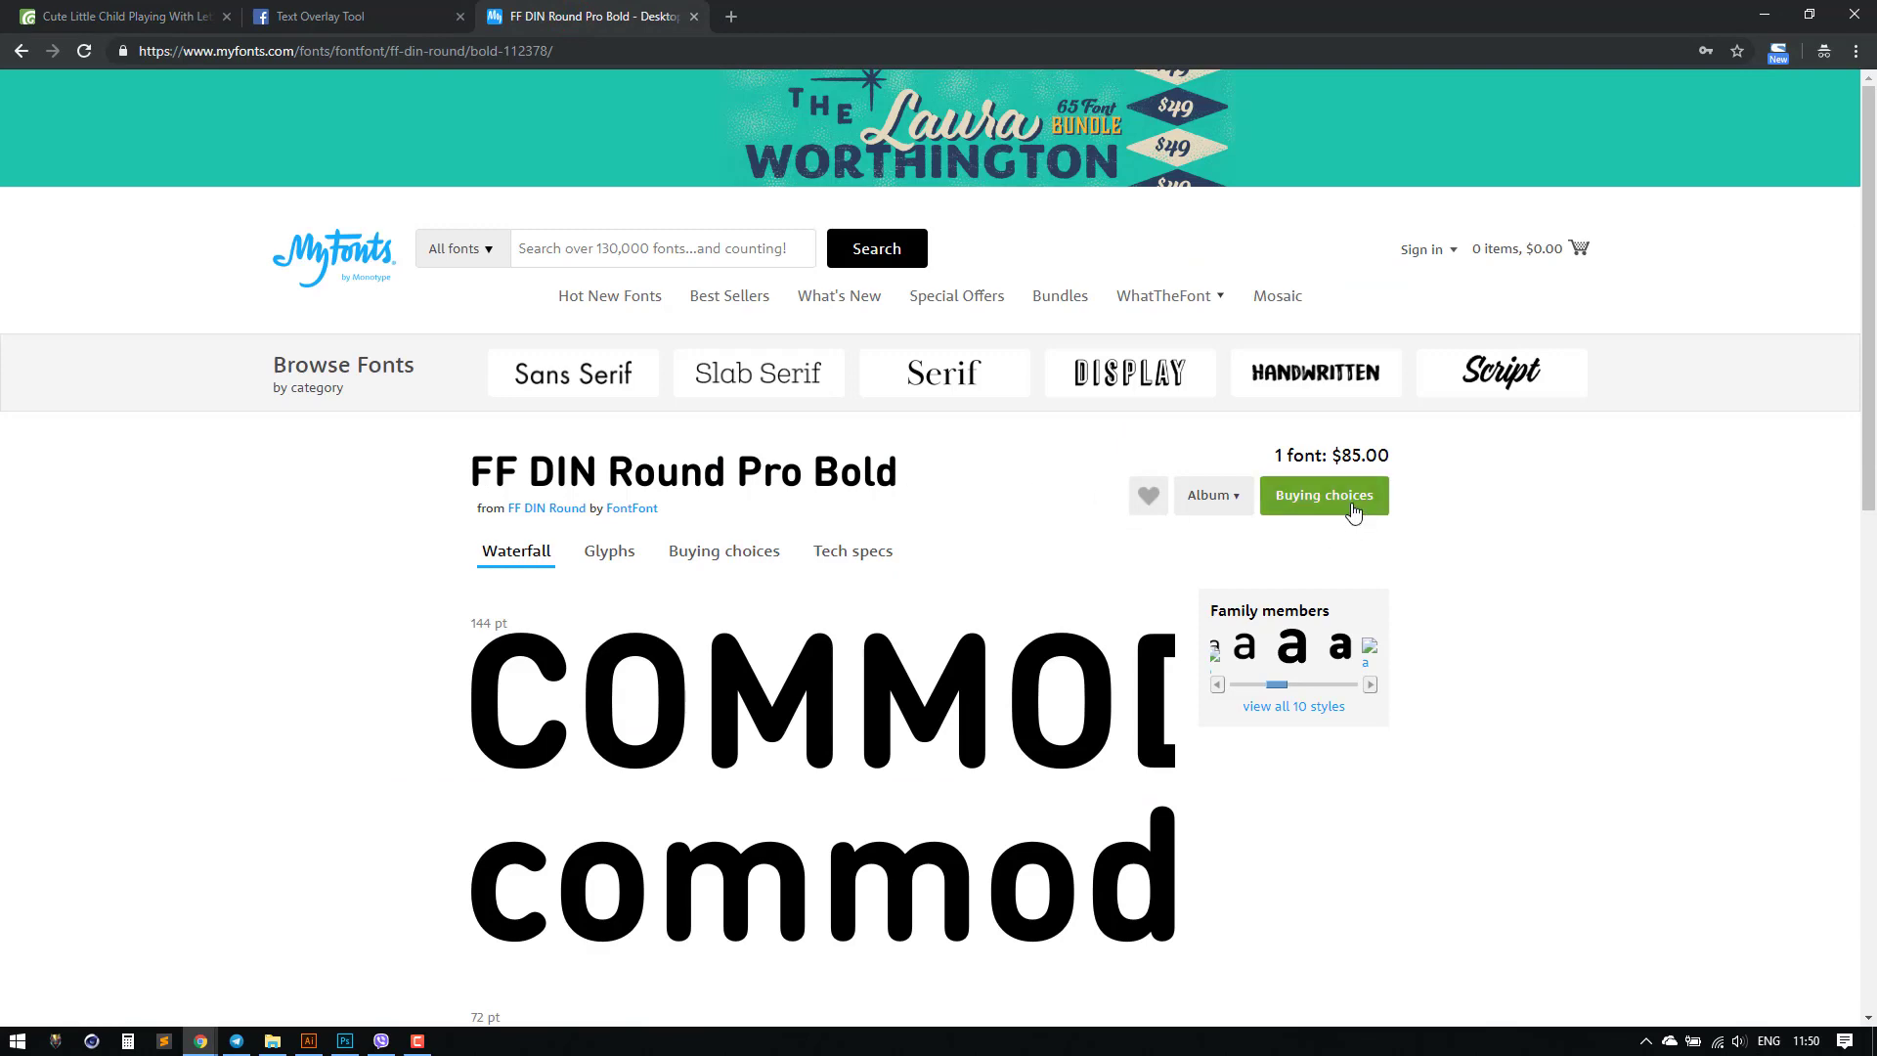
click(1764, 13)
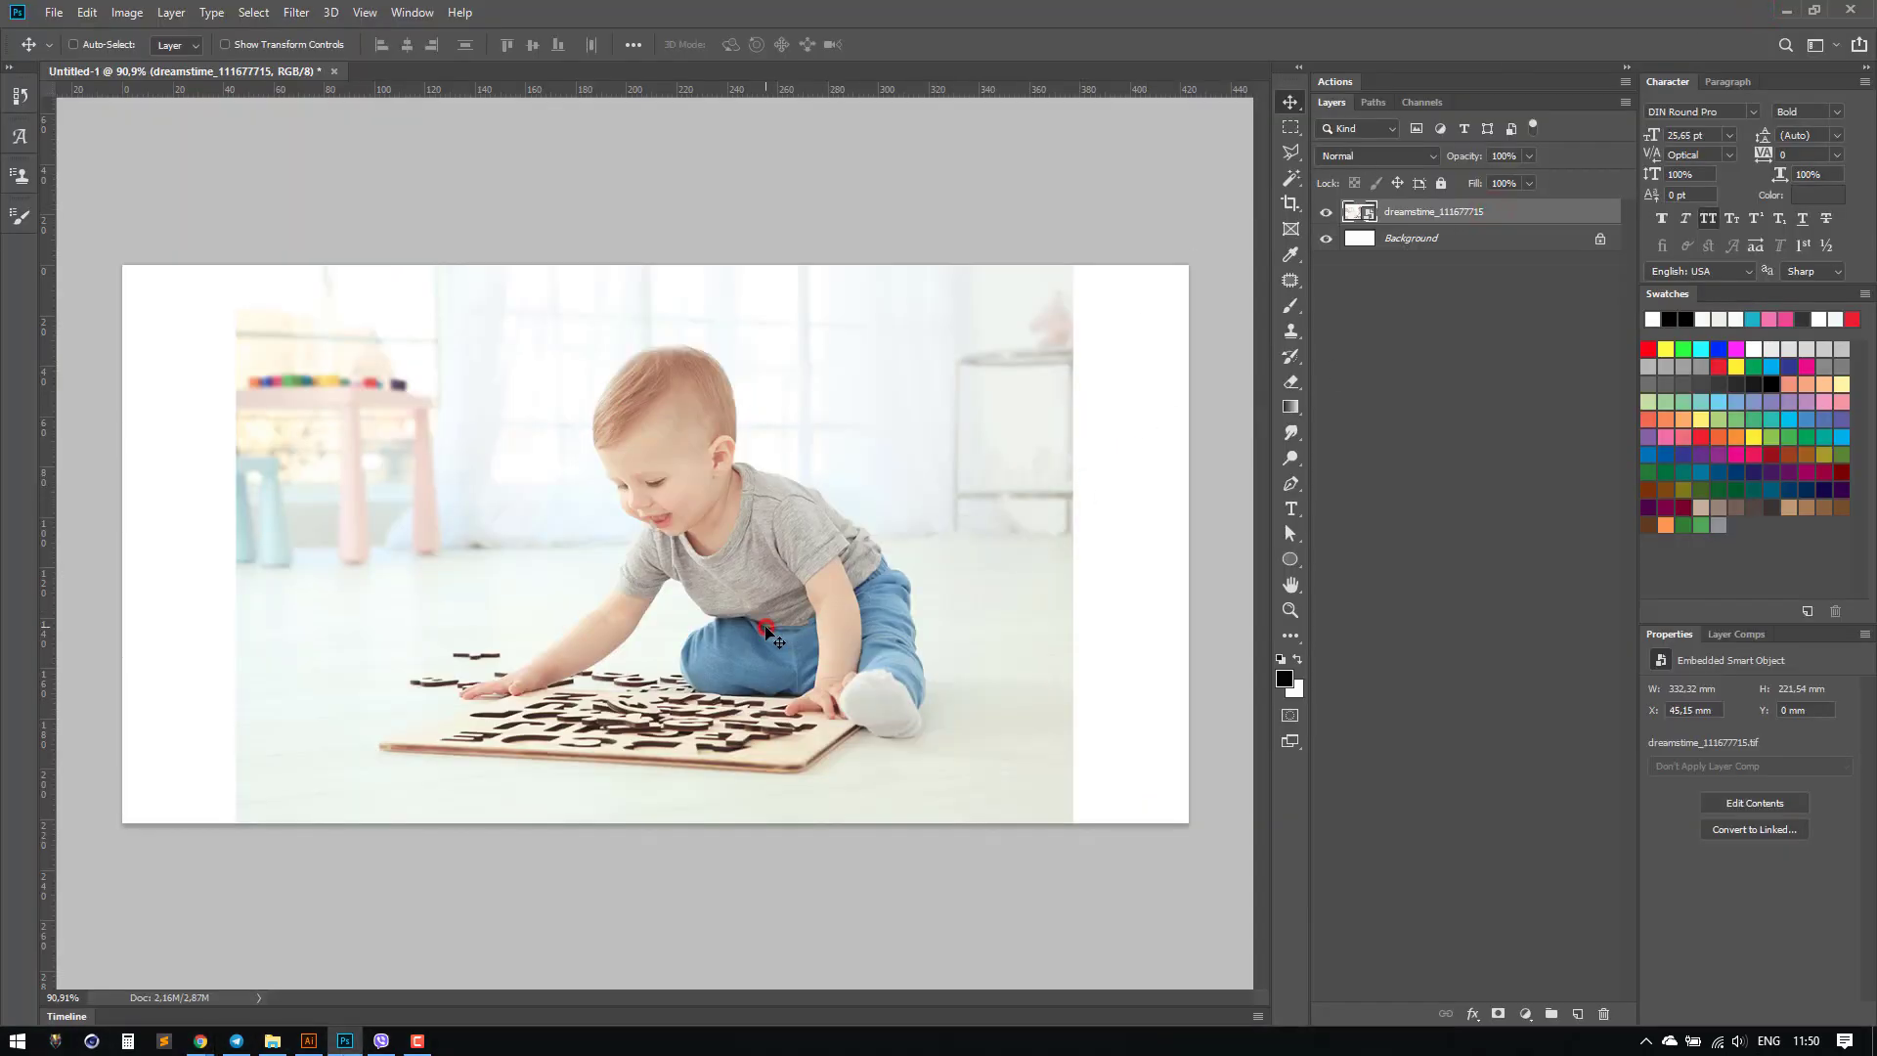
Step: Scale the photo up proportionally to about 60% and shift it so the child sits in the right half of the canvas
key(ctrl+t)
drag(1073, 265, 1222, 219)
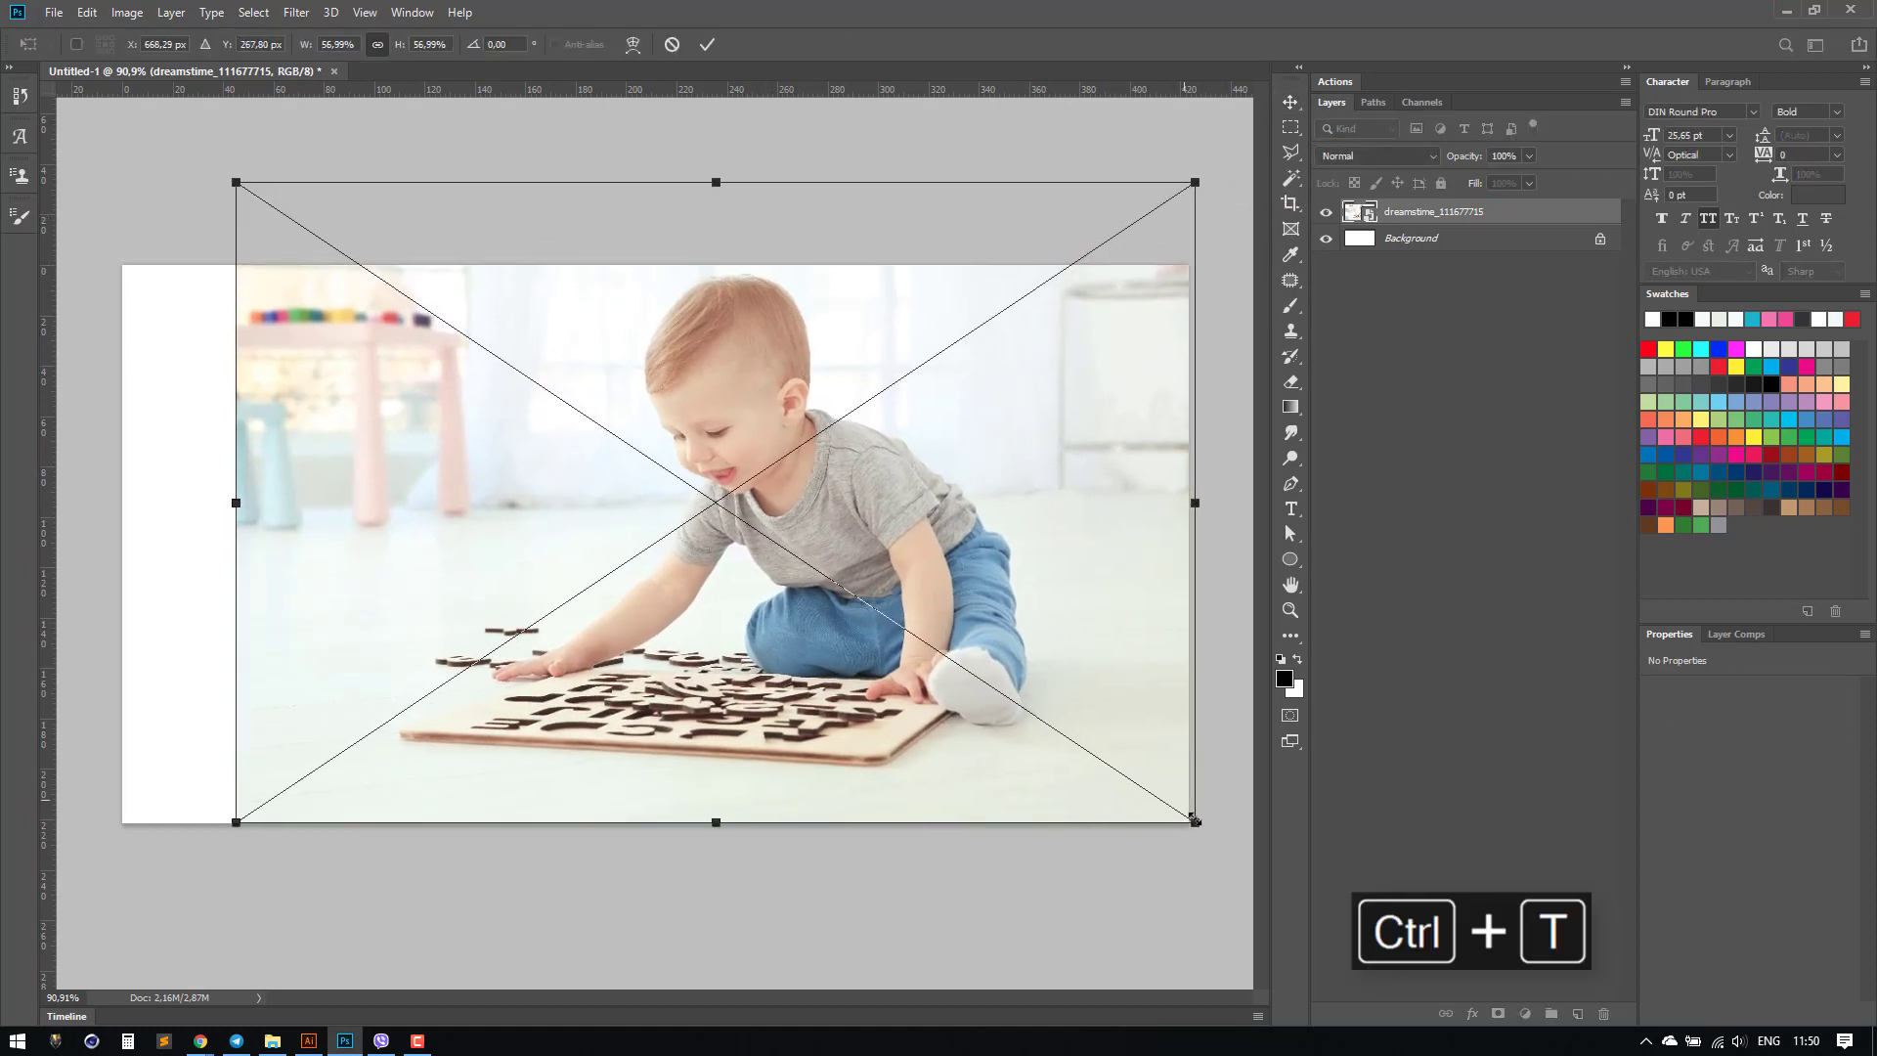
drag(1193, 823, 1250, 859)
drag(800, 626, 870, 624)
key(Return)
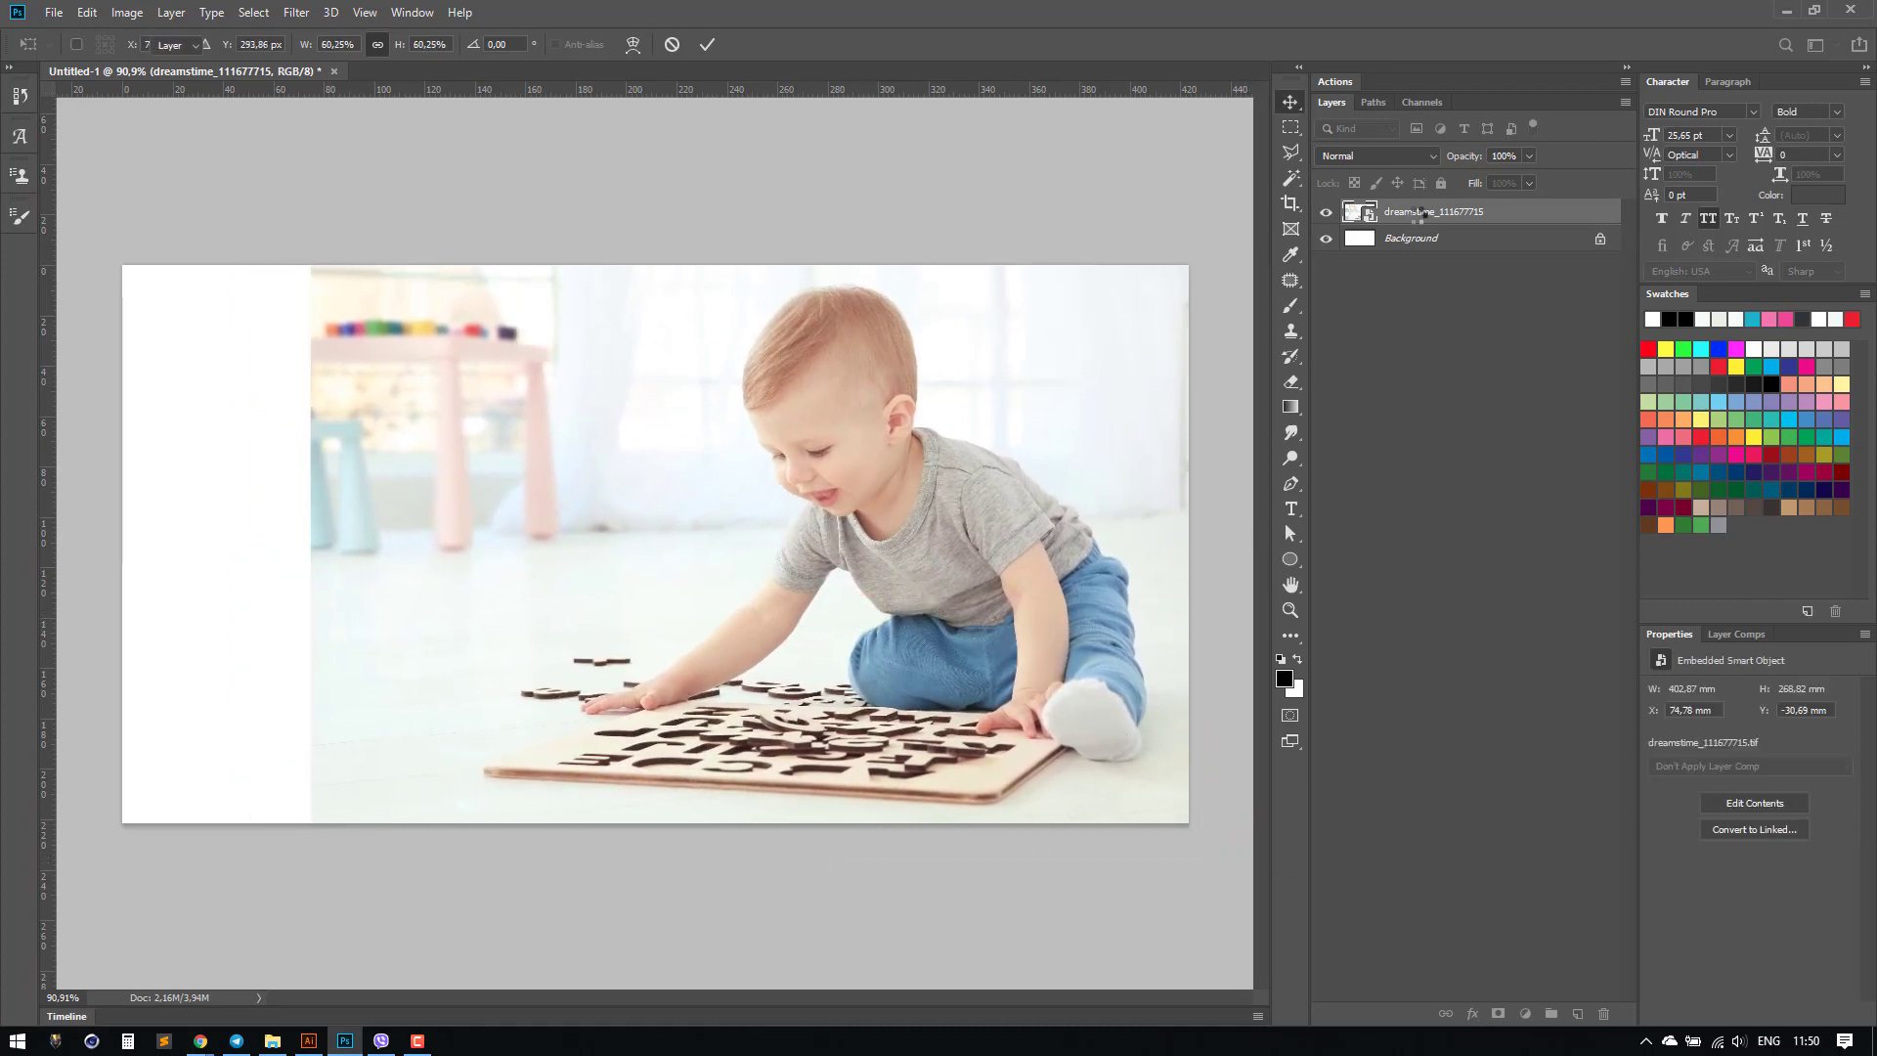
Step: Duplicate the photo layer, flip the copy horizontally and move it to cover the empty area at the canvas's left side
drag(1415, 215, 1577, 1013)
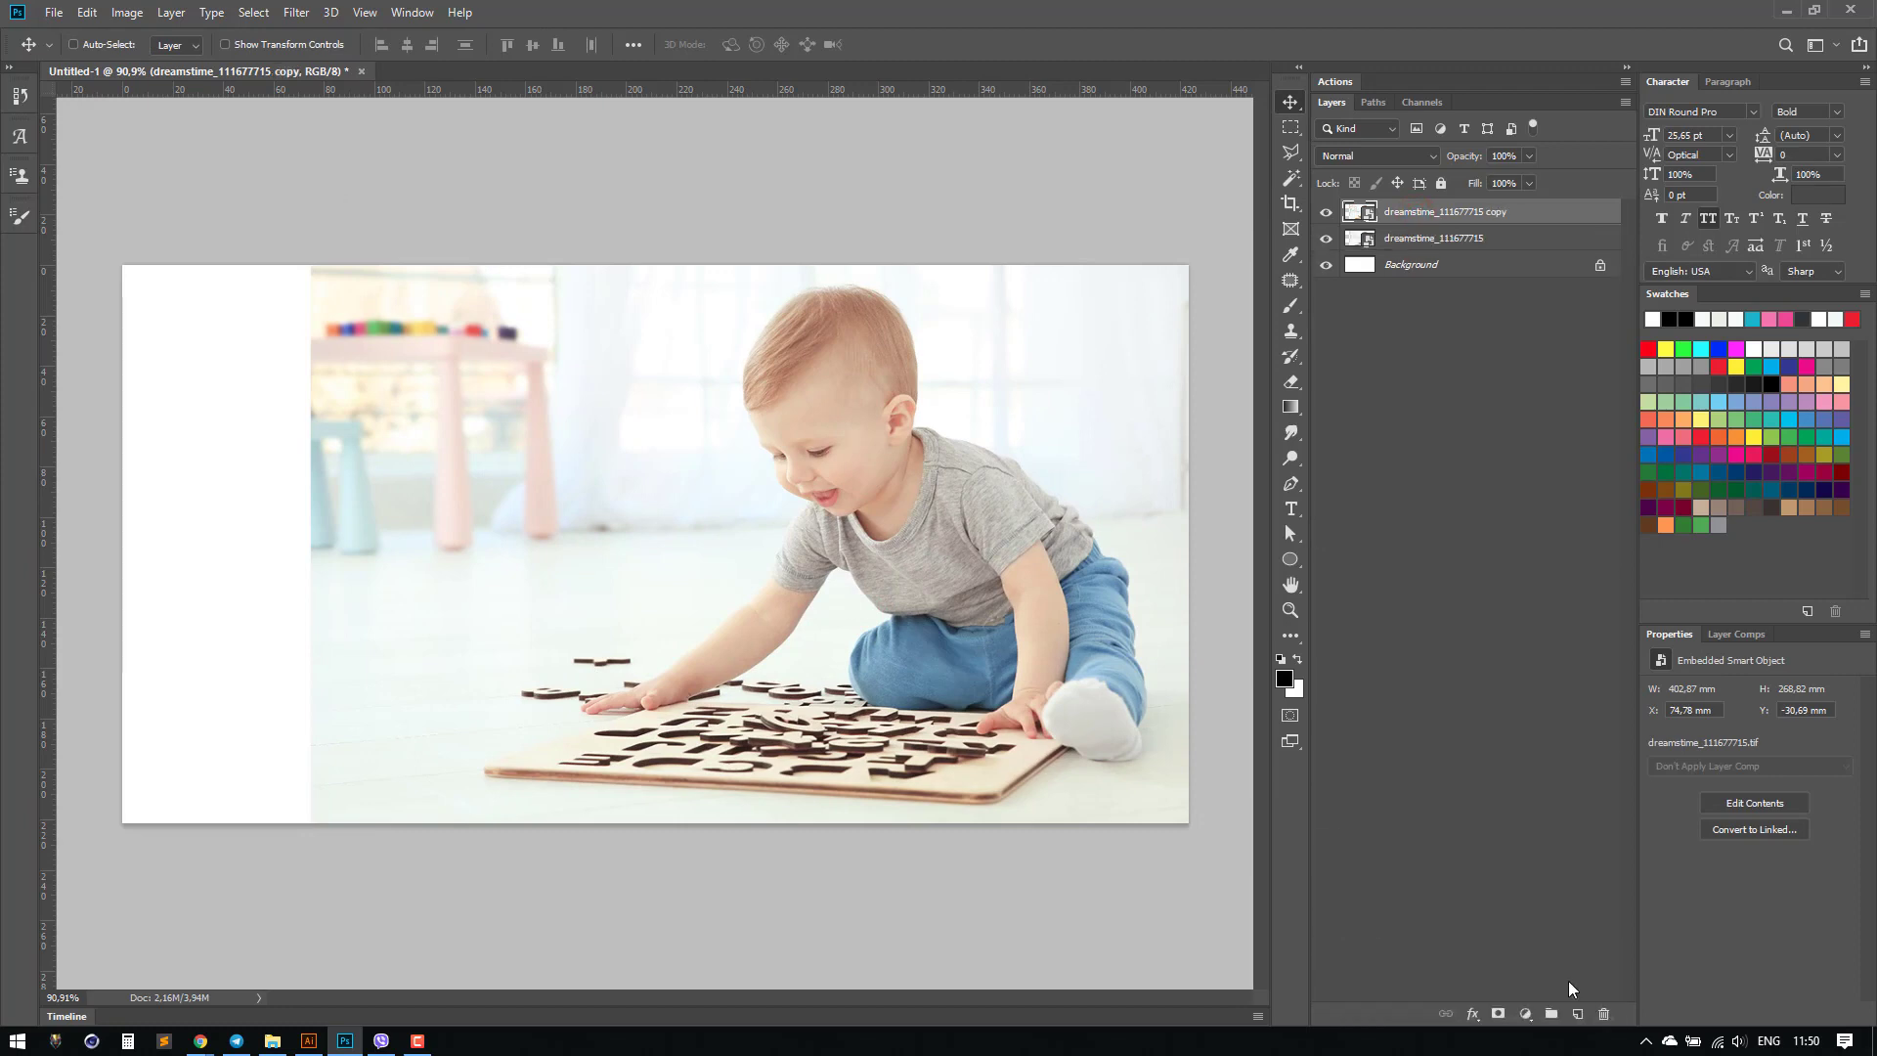
key(ctrl+t)
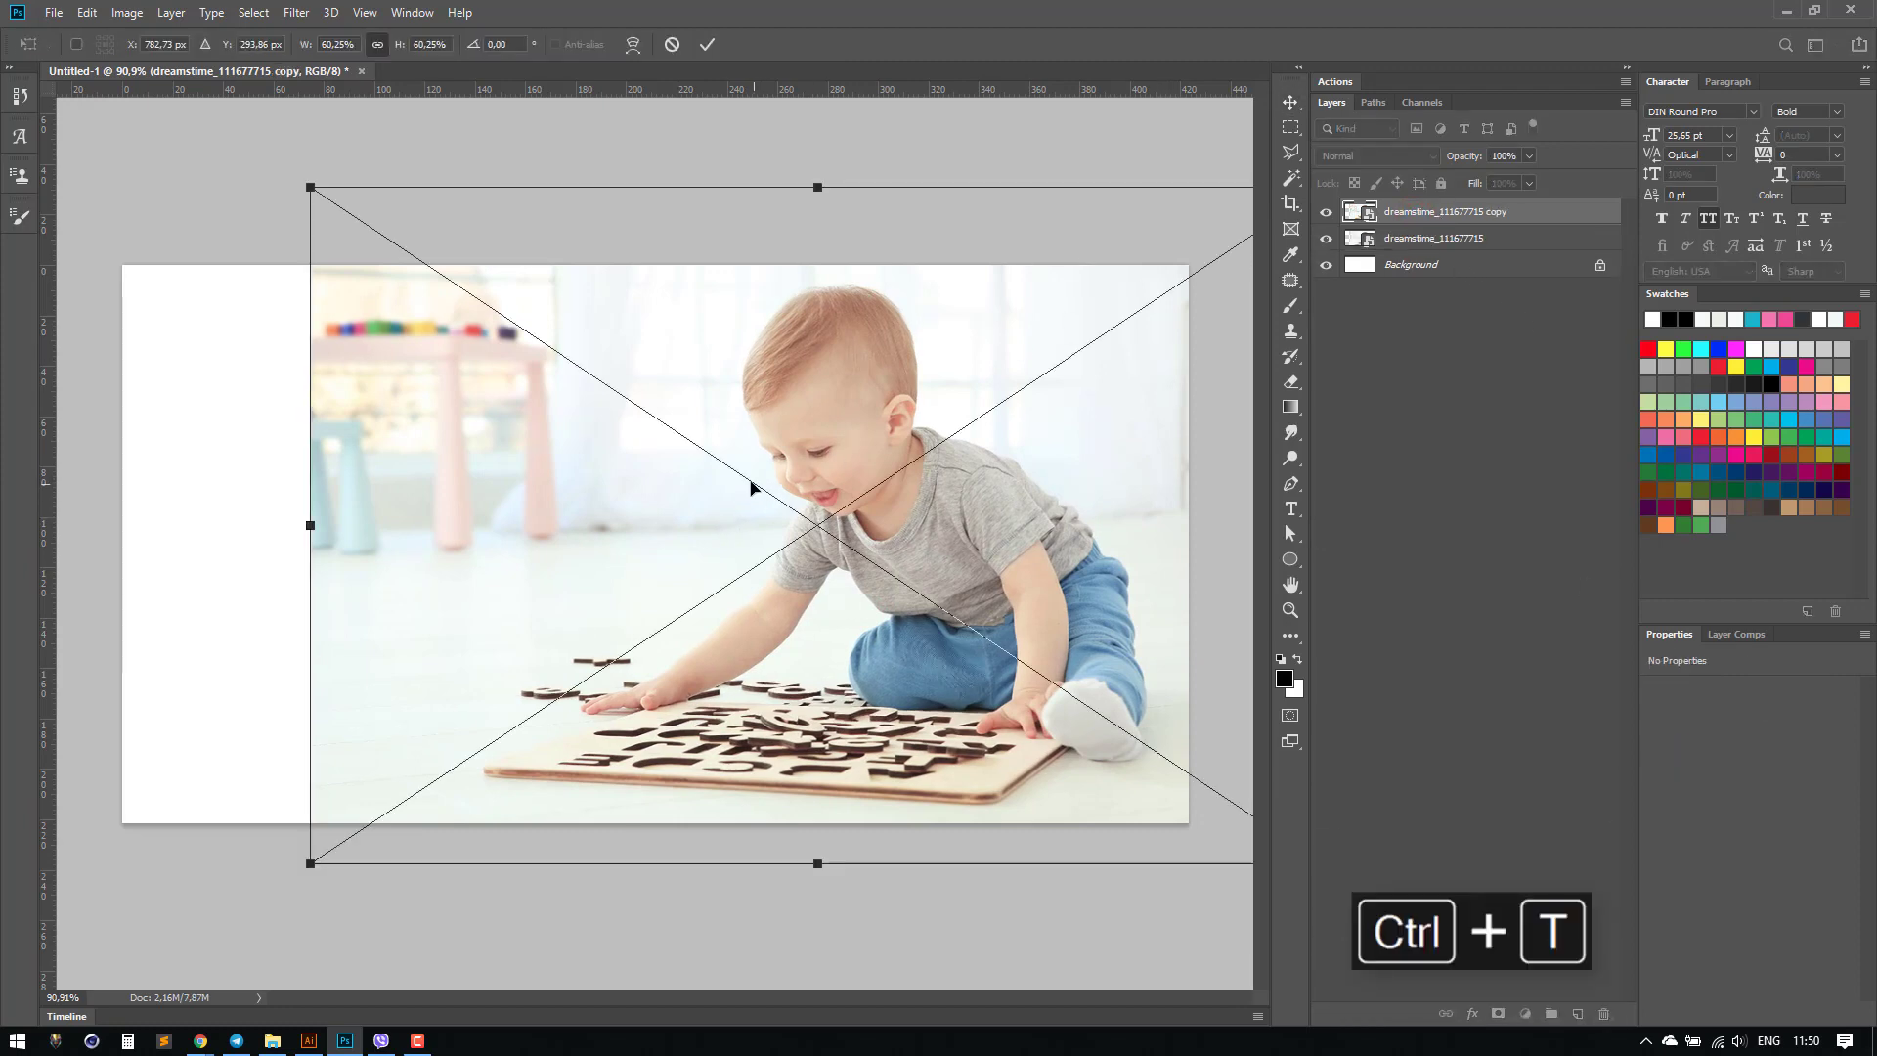
right_click(751, 484)
click(819, 712)
drag(1040, 612, 235, 614)
key(Return)
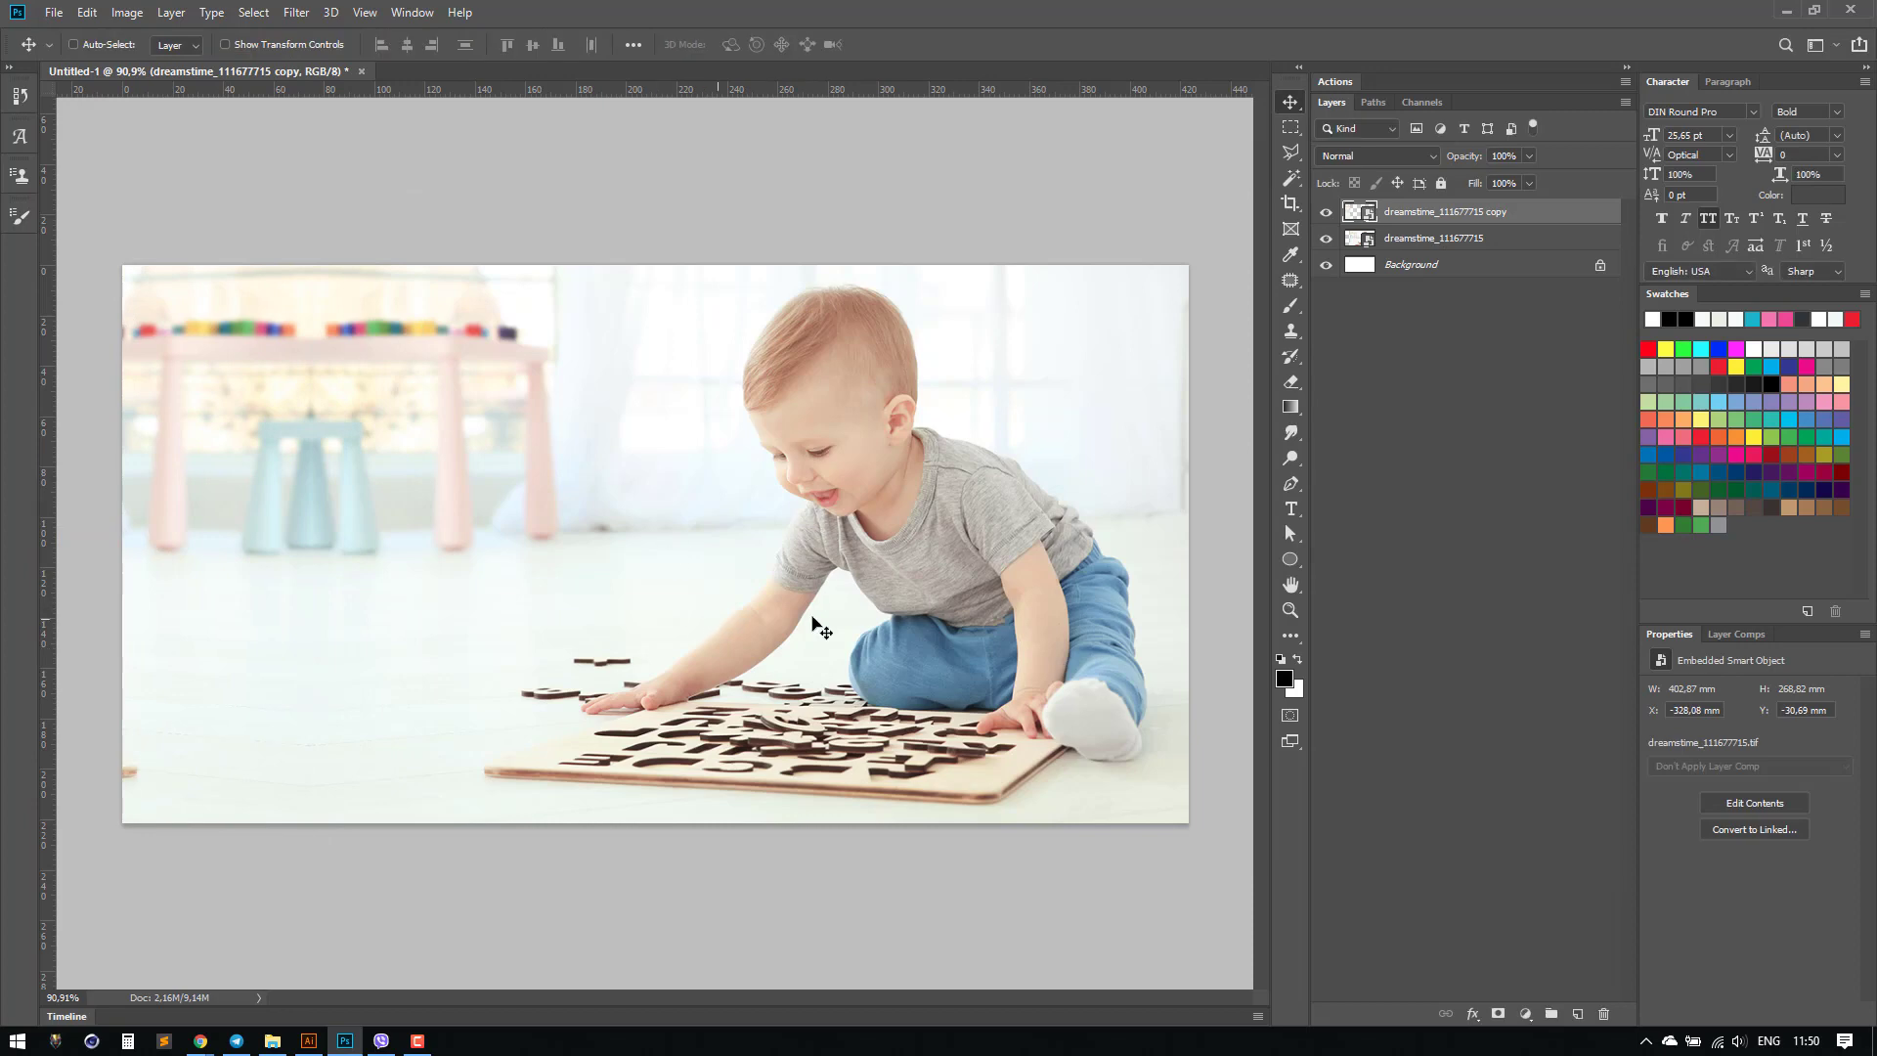
Step: Merge copies of both photo layers into one layer above the hidden originals, and duplicate the merged layer
click(1456, 240)
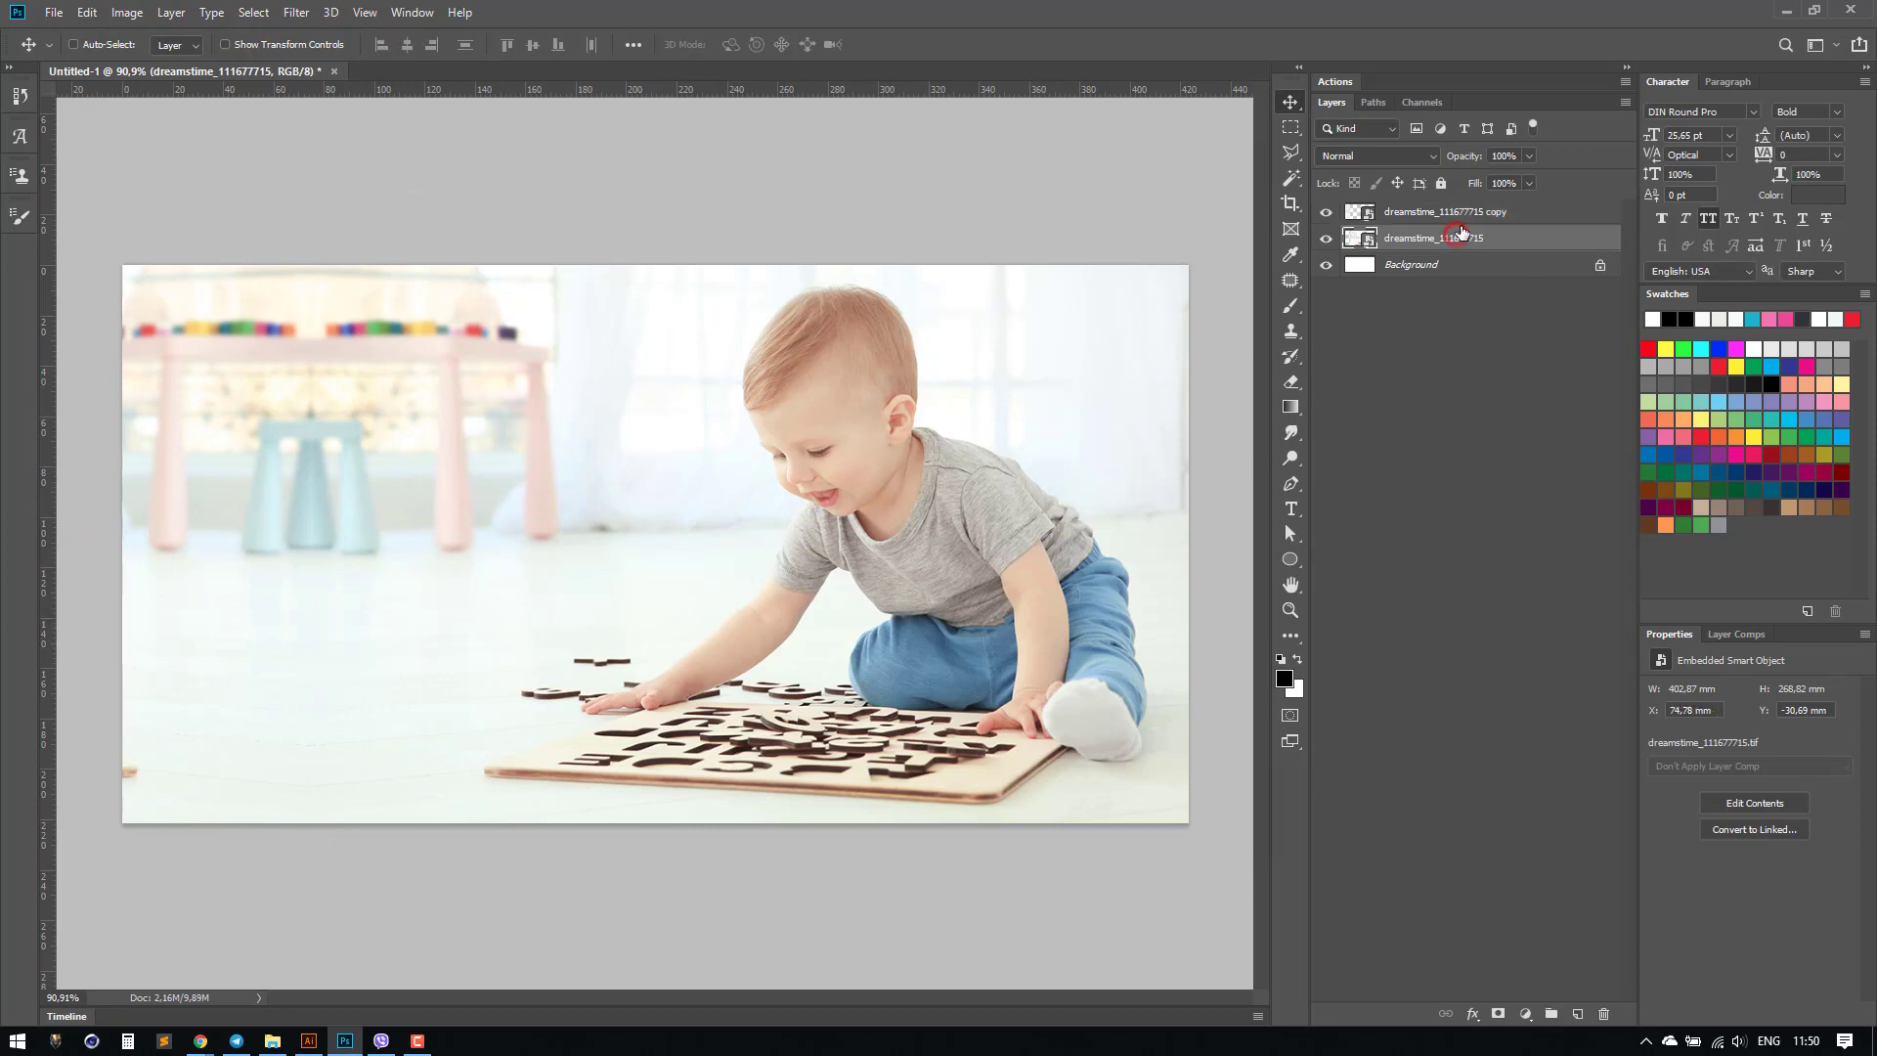
shift+click(1463, 215)
drag(1467, 240, 1577, 1014)
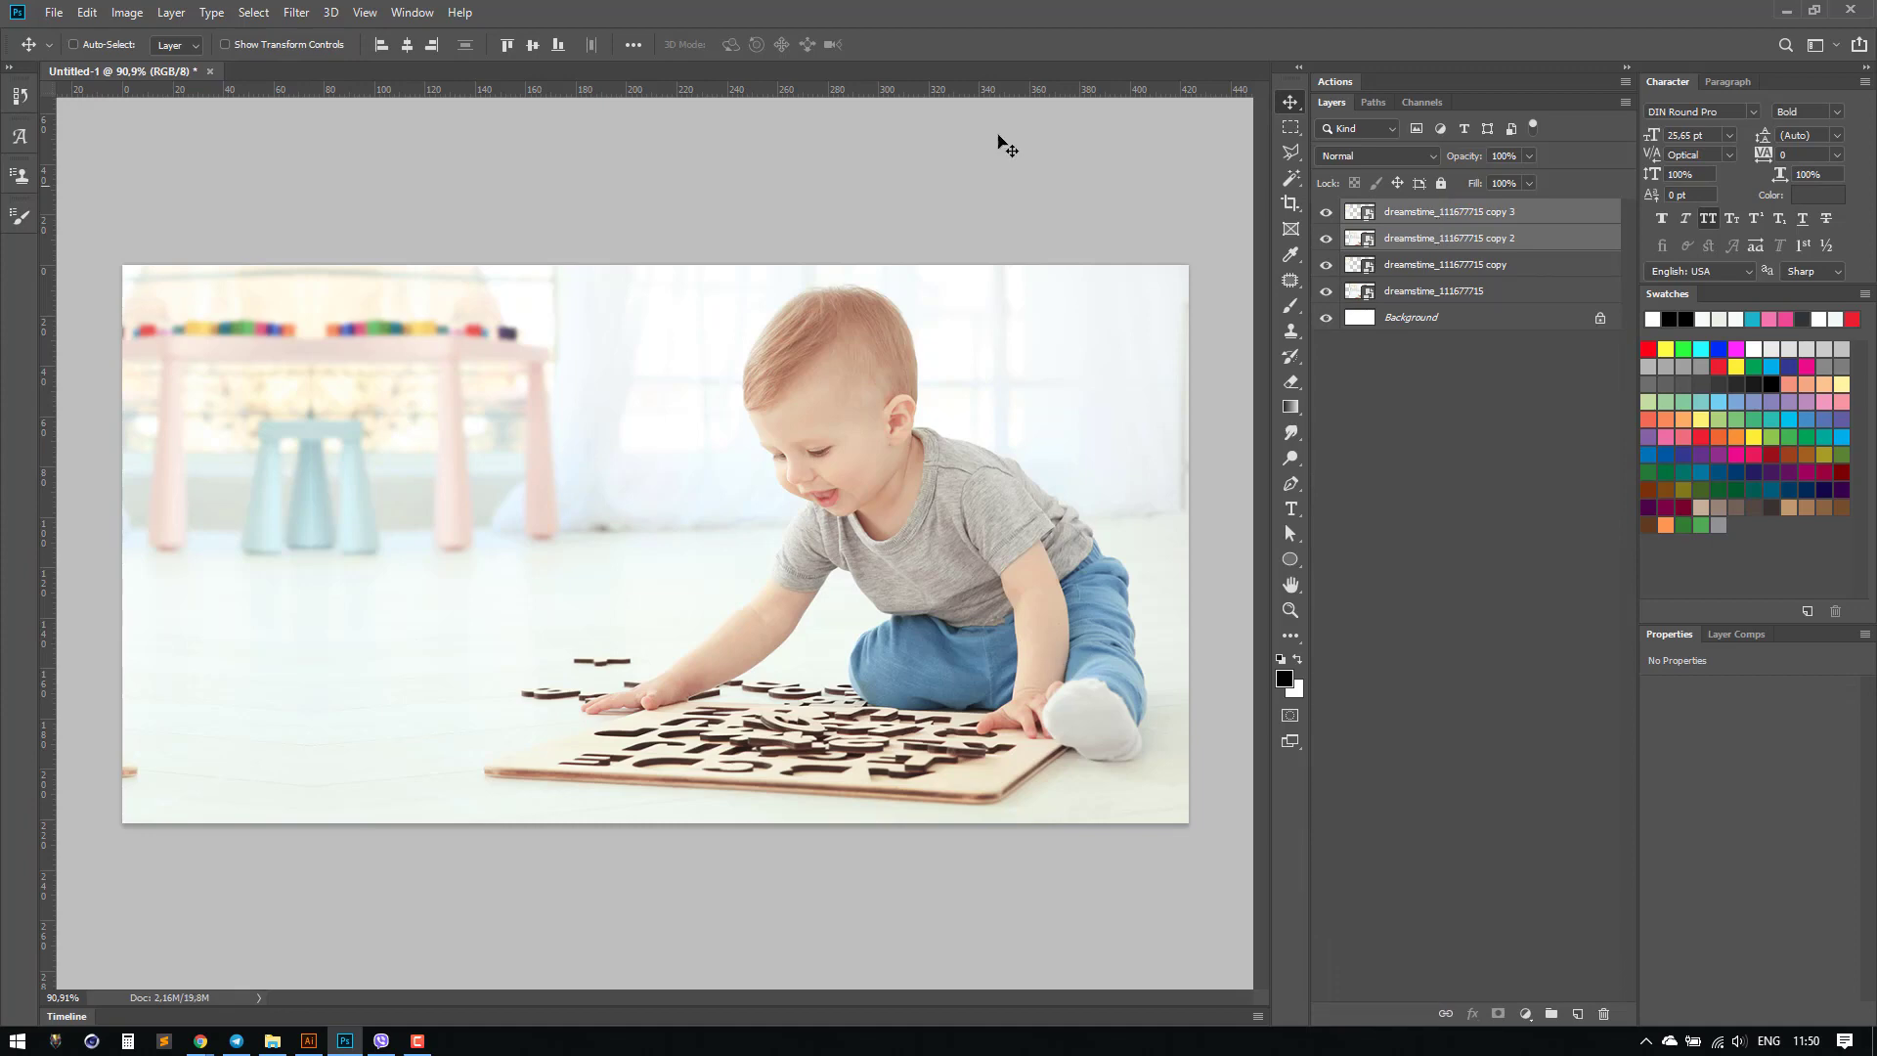
key(ctrl+e)
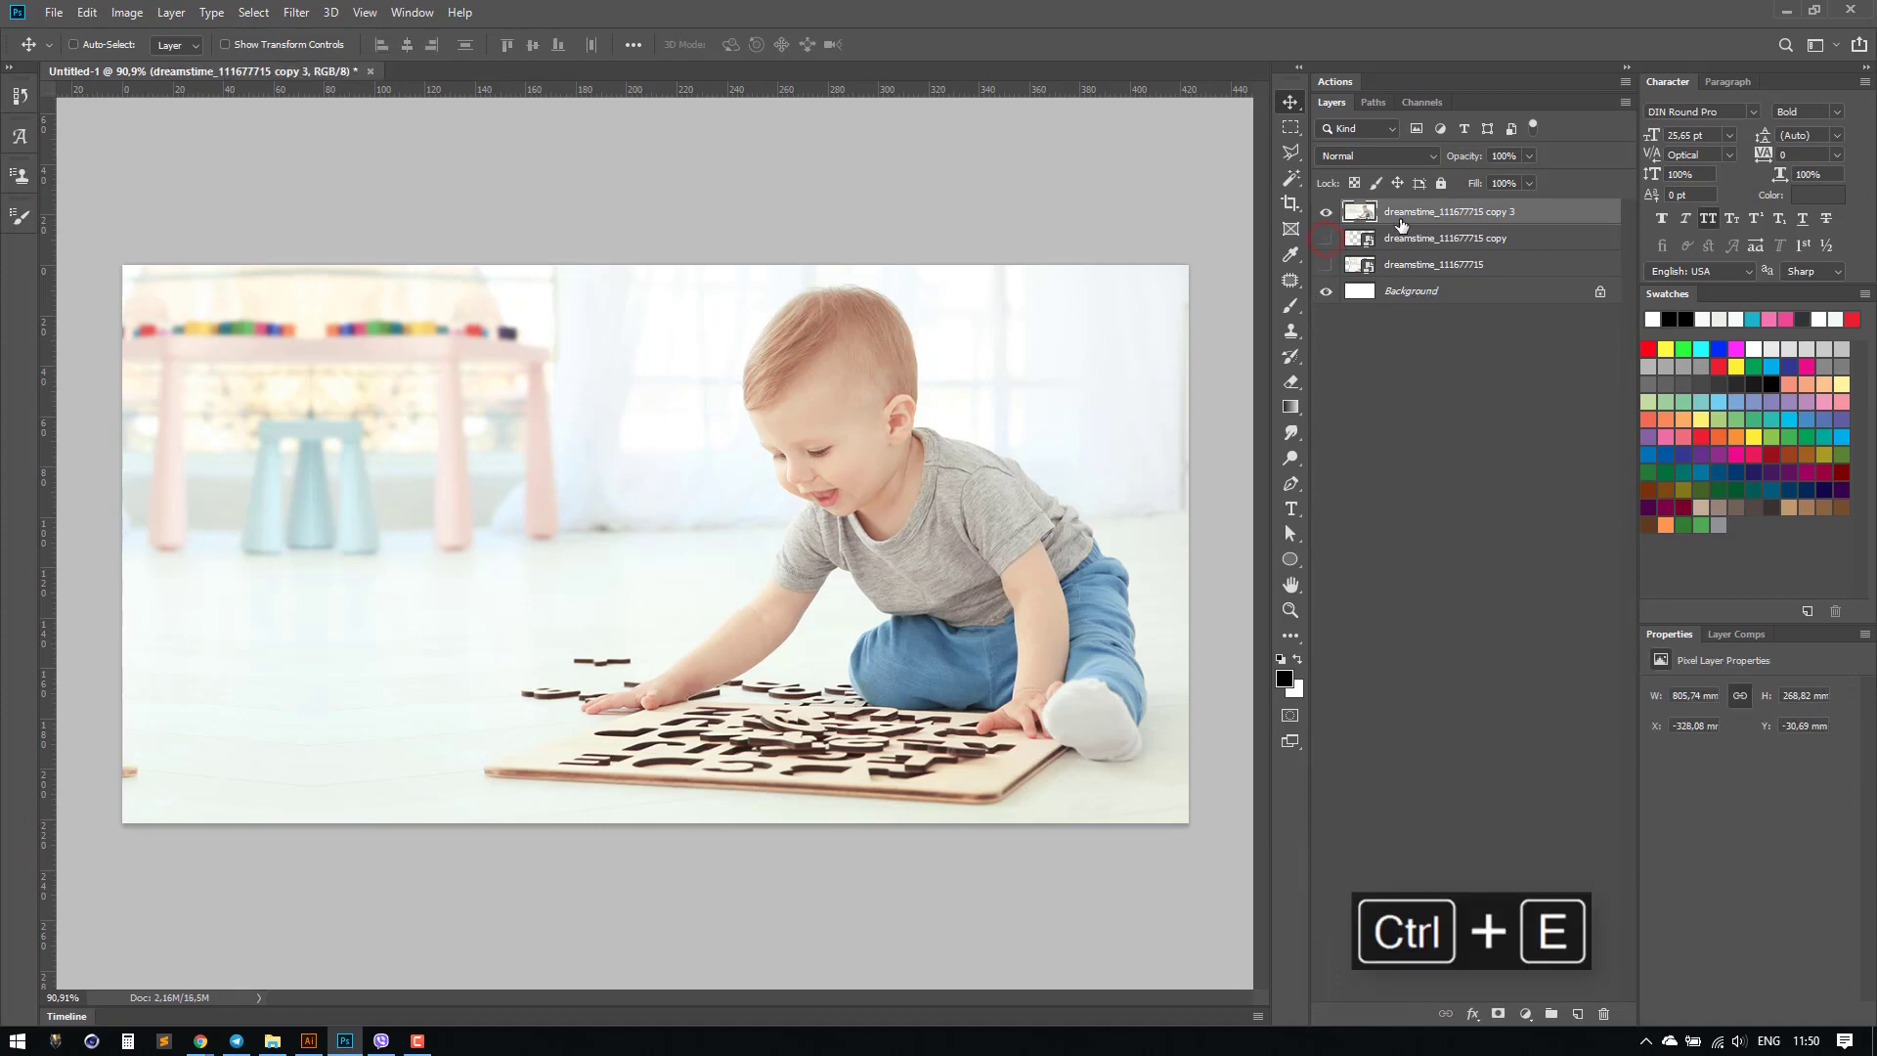
scroll(634, 602, down, 3)
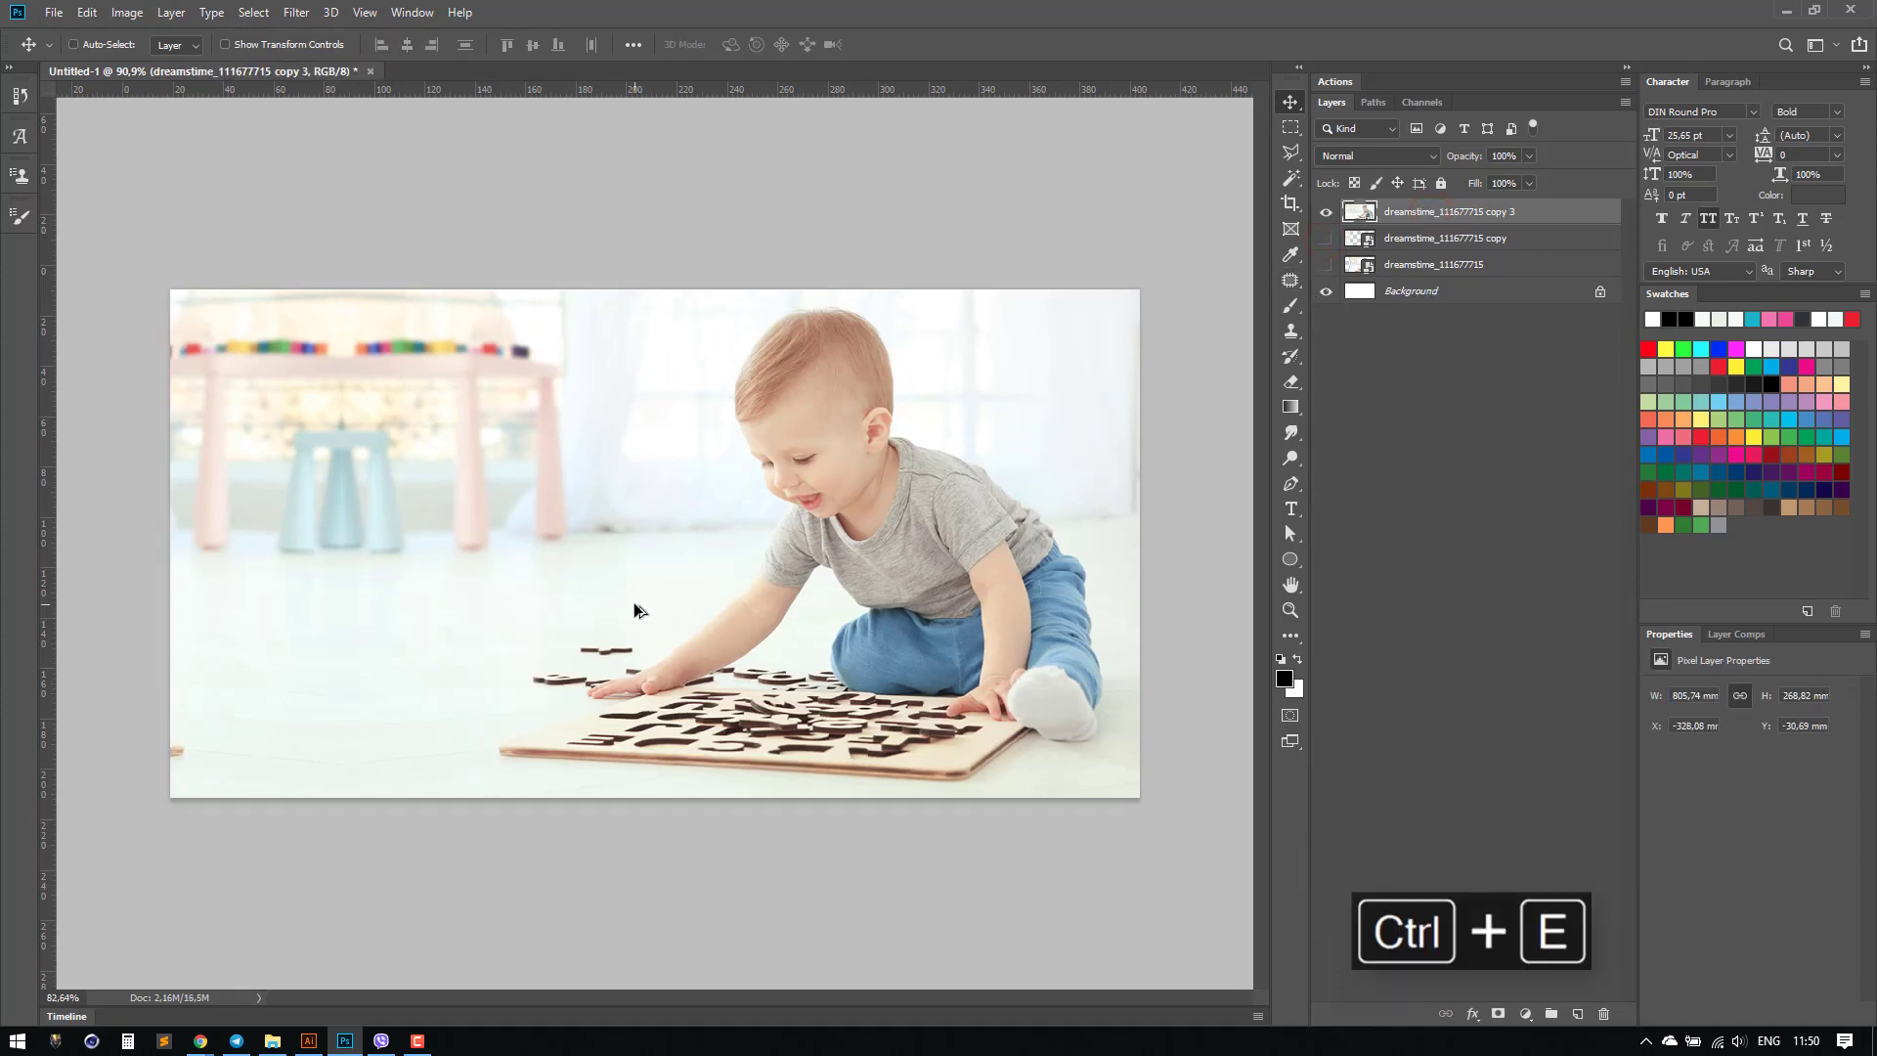
mouse_move(1450, 219)
mouse_down()
mouse_move(1506, 684)
mouse_move(1577, 1014)
mouse_up()
Step: Remove the stray board fragment at the image's lower left edge with a Polygonal Lasso selection and a Content-Aware fill
key(l)
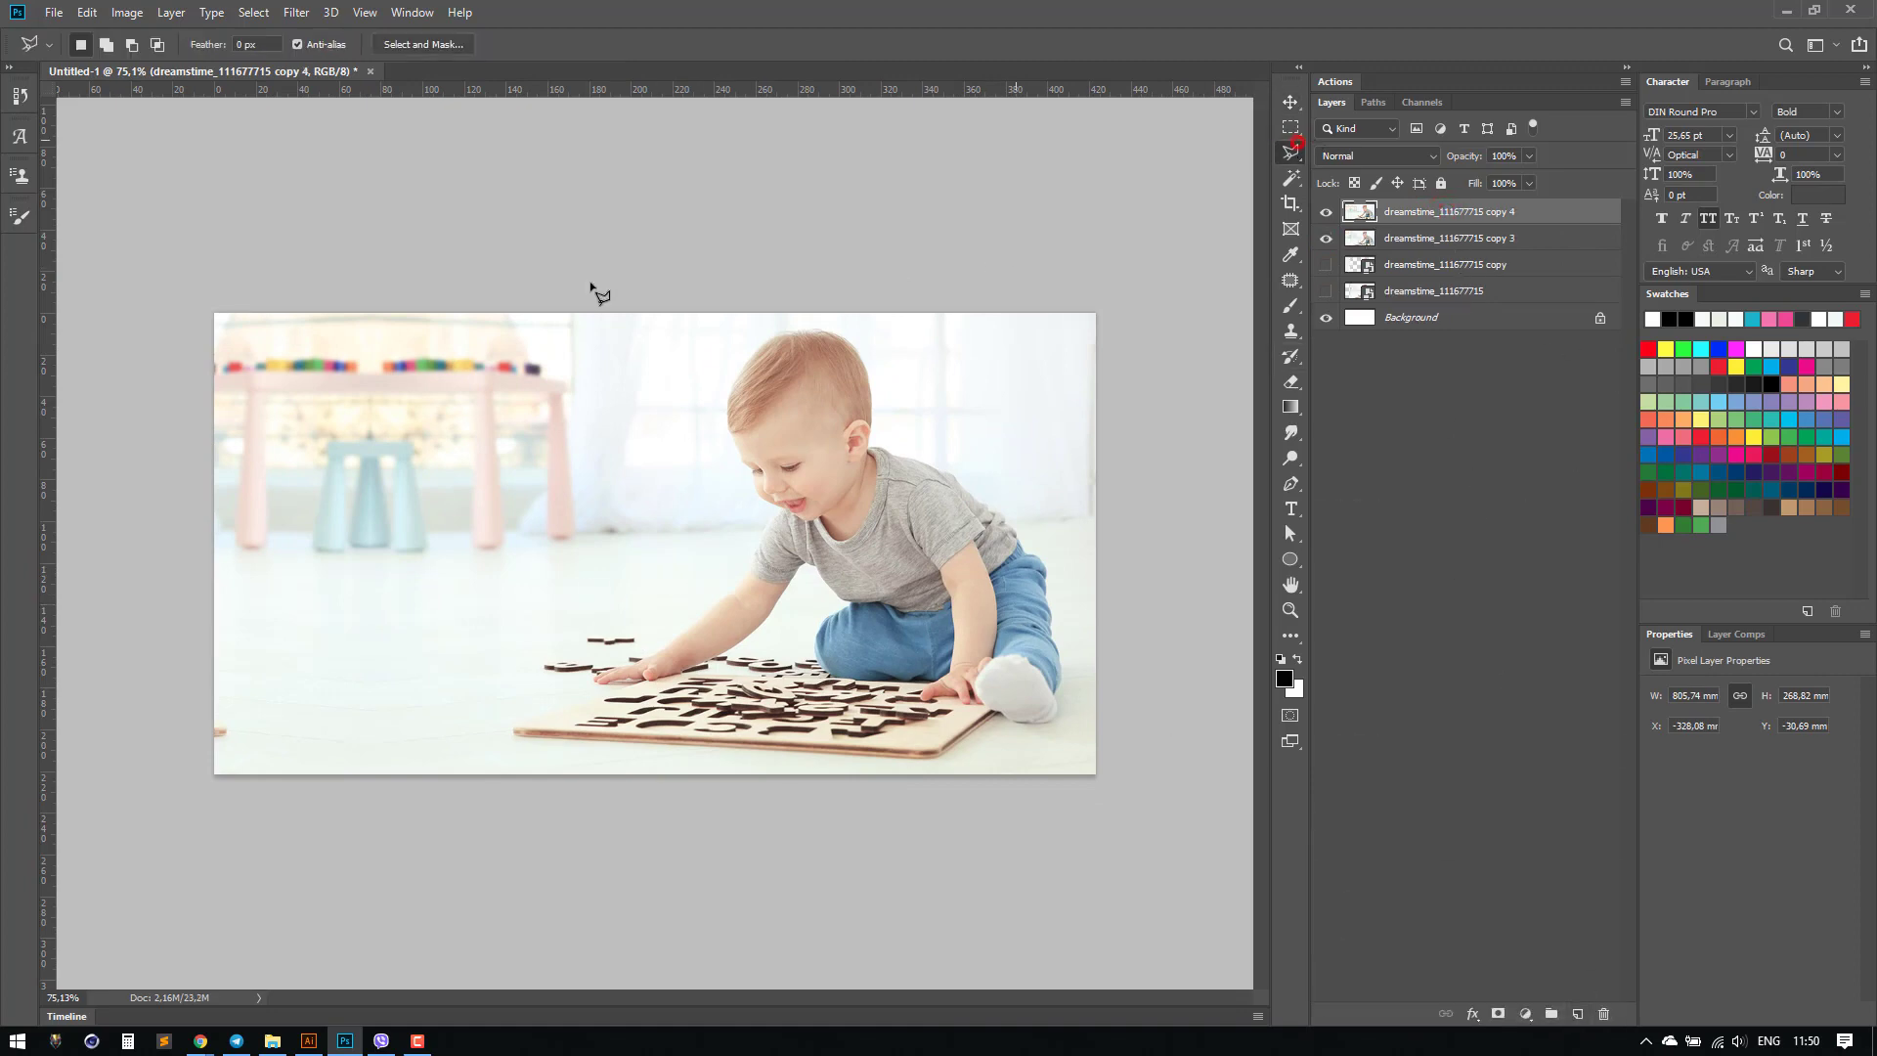
click(185, 688)
click(267, 736)
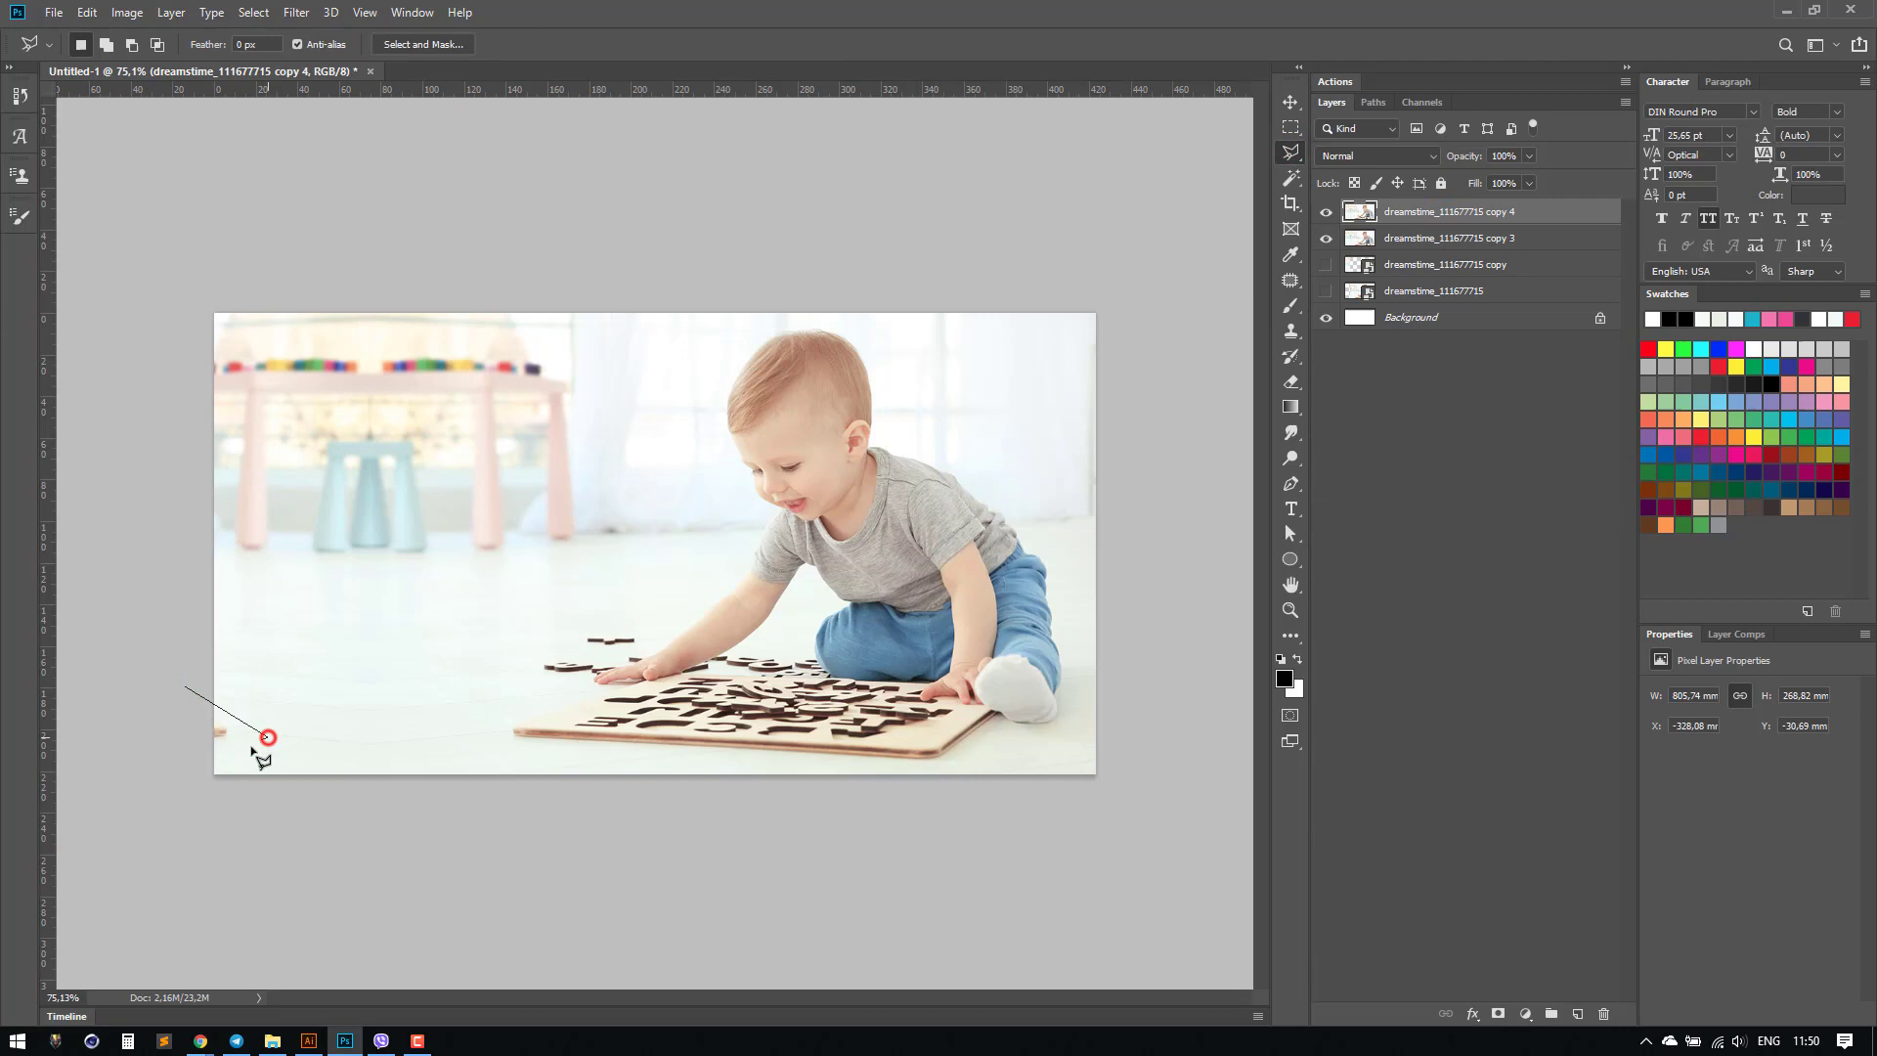
click(176, 776)
click(125, 707)
click(126, 707)
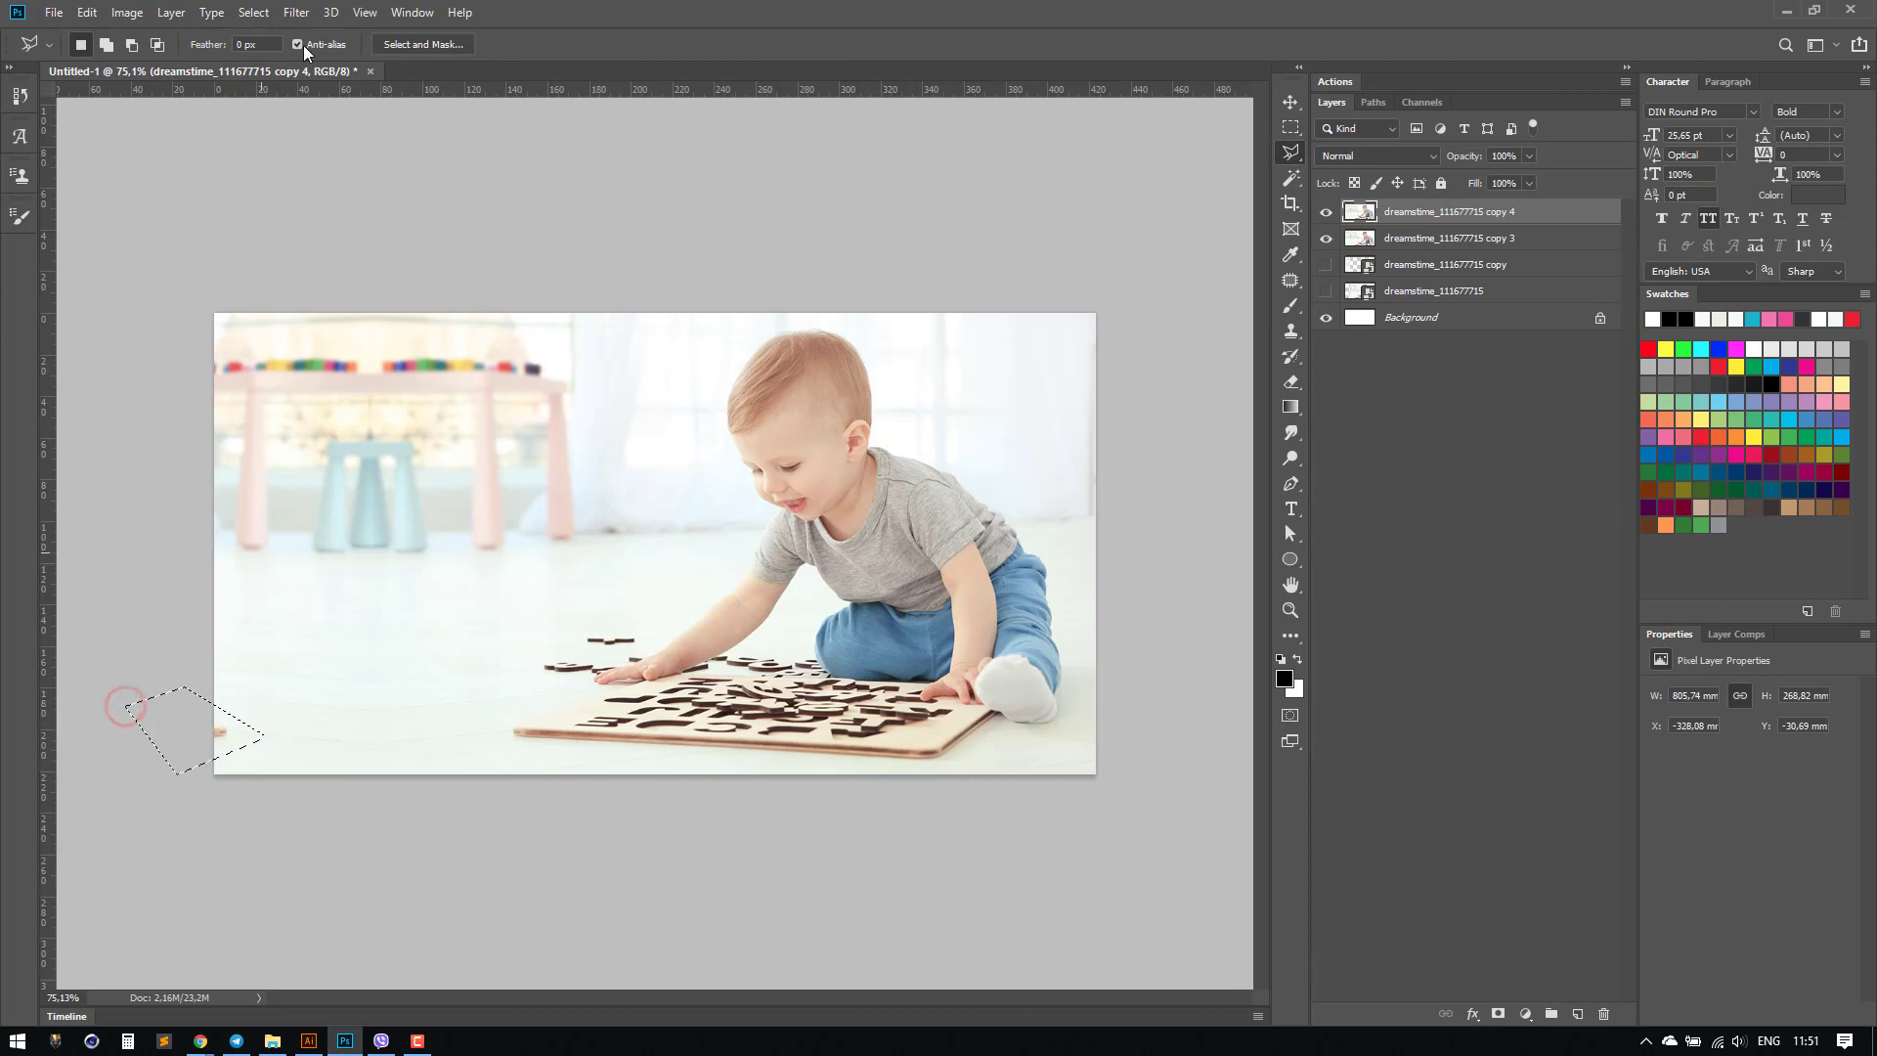
click(133, 13)
mouse_move(90, 12)
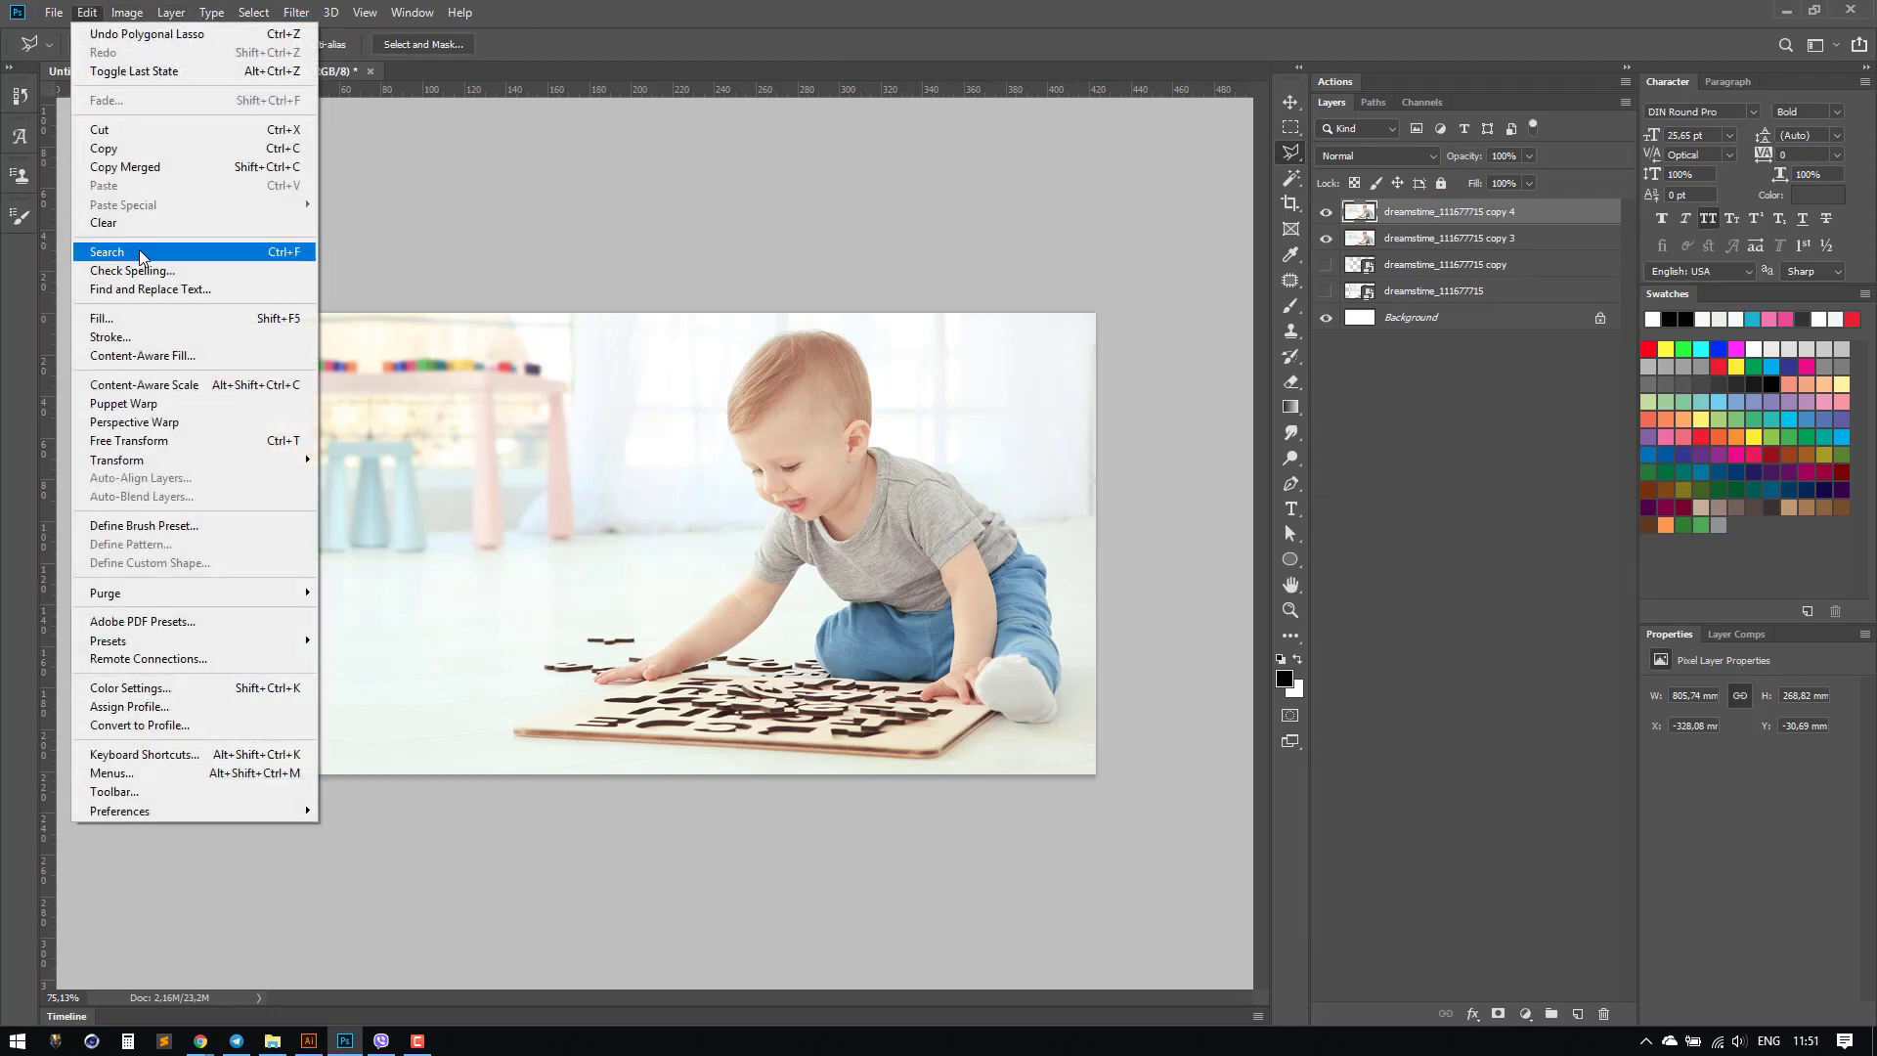
click(169, 319)
click(899, 275)
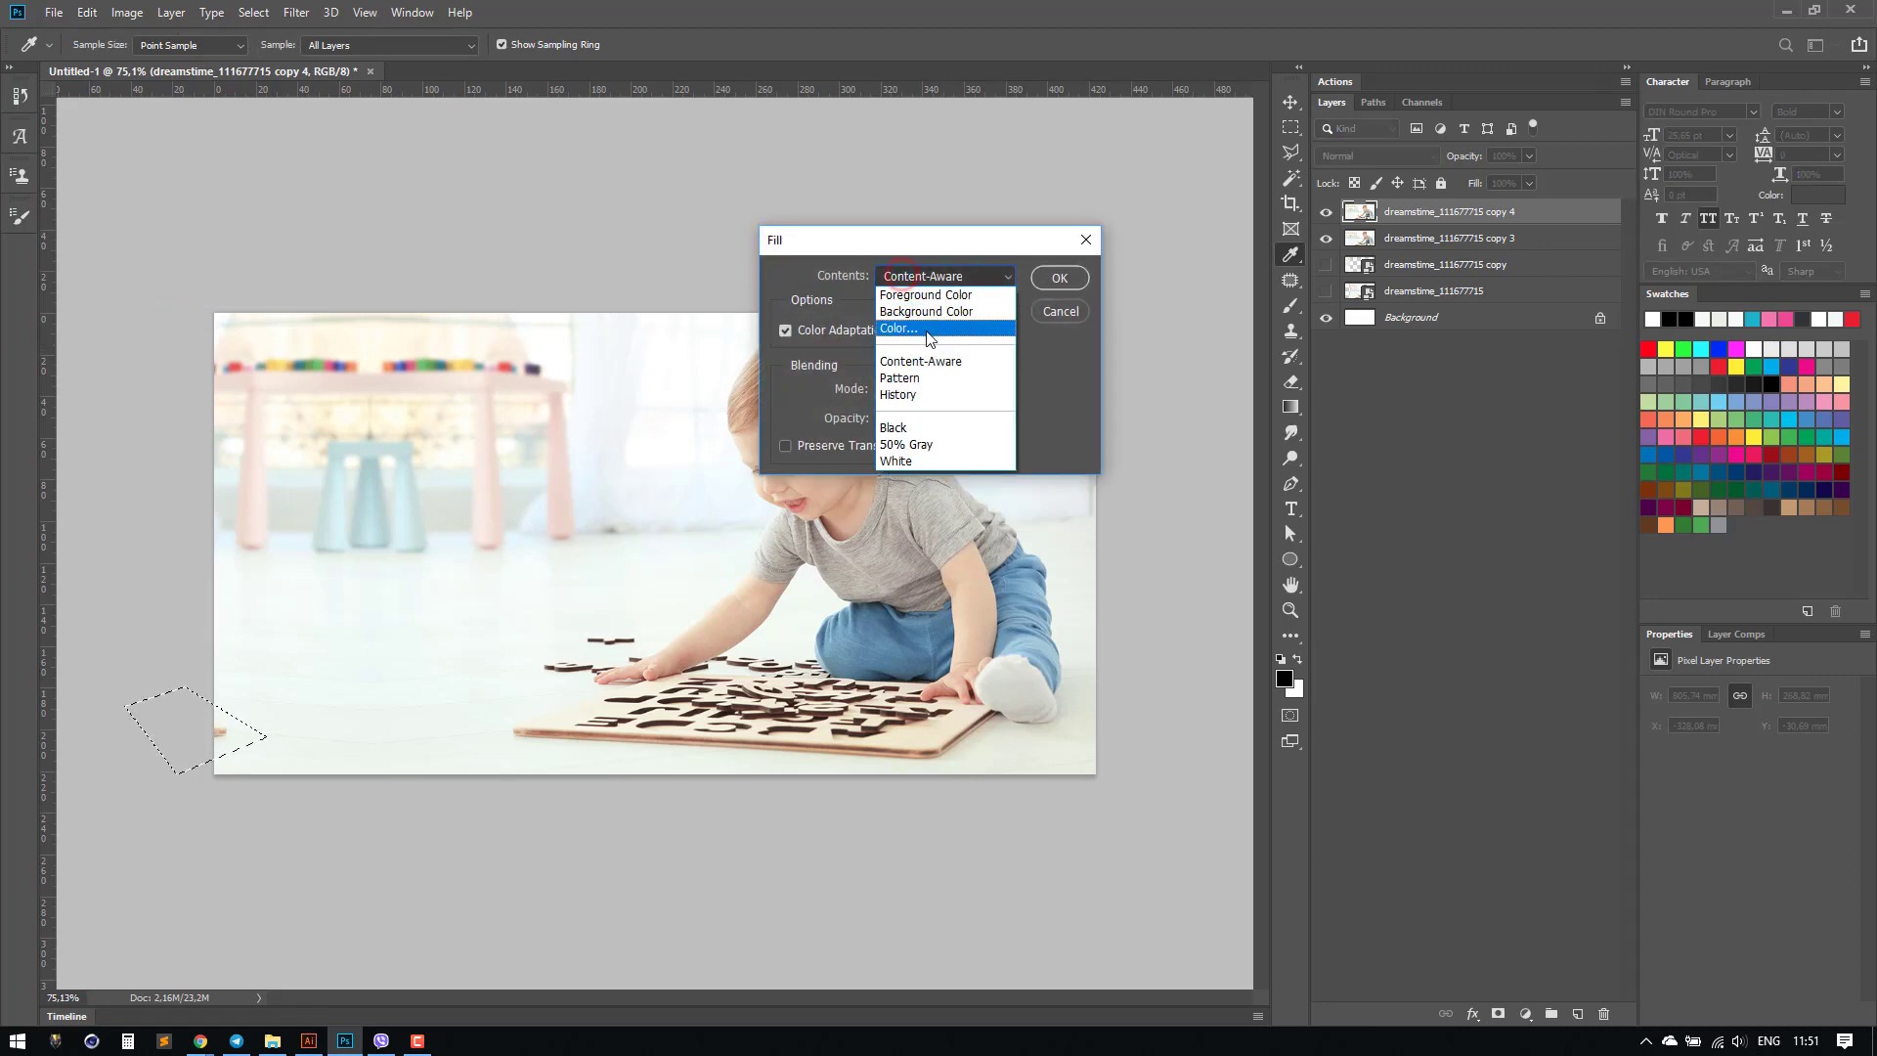
click(929, 364)
click(1060, 278)
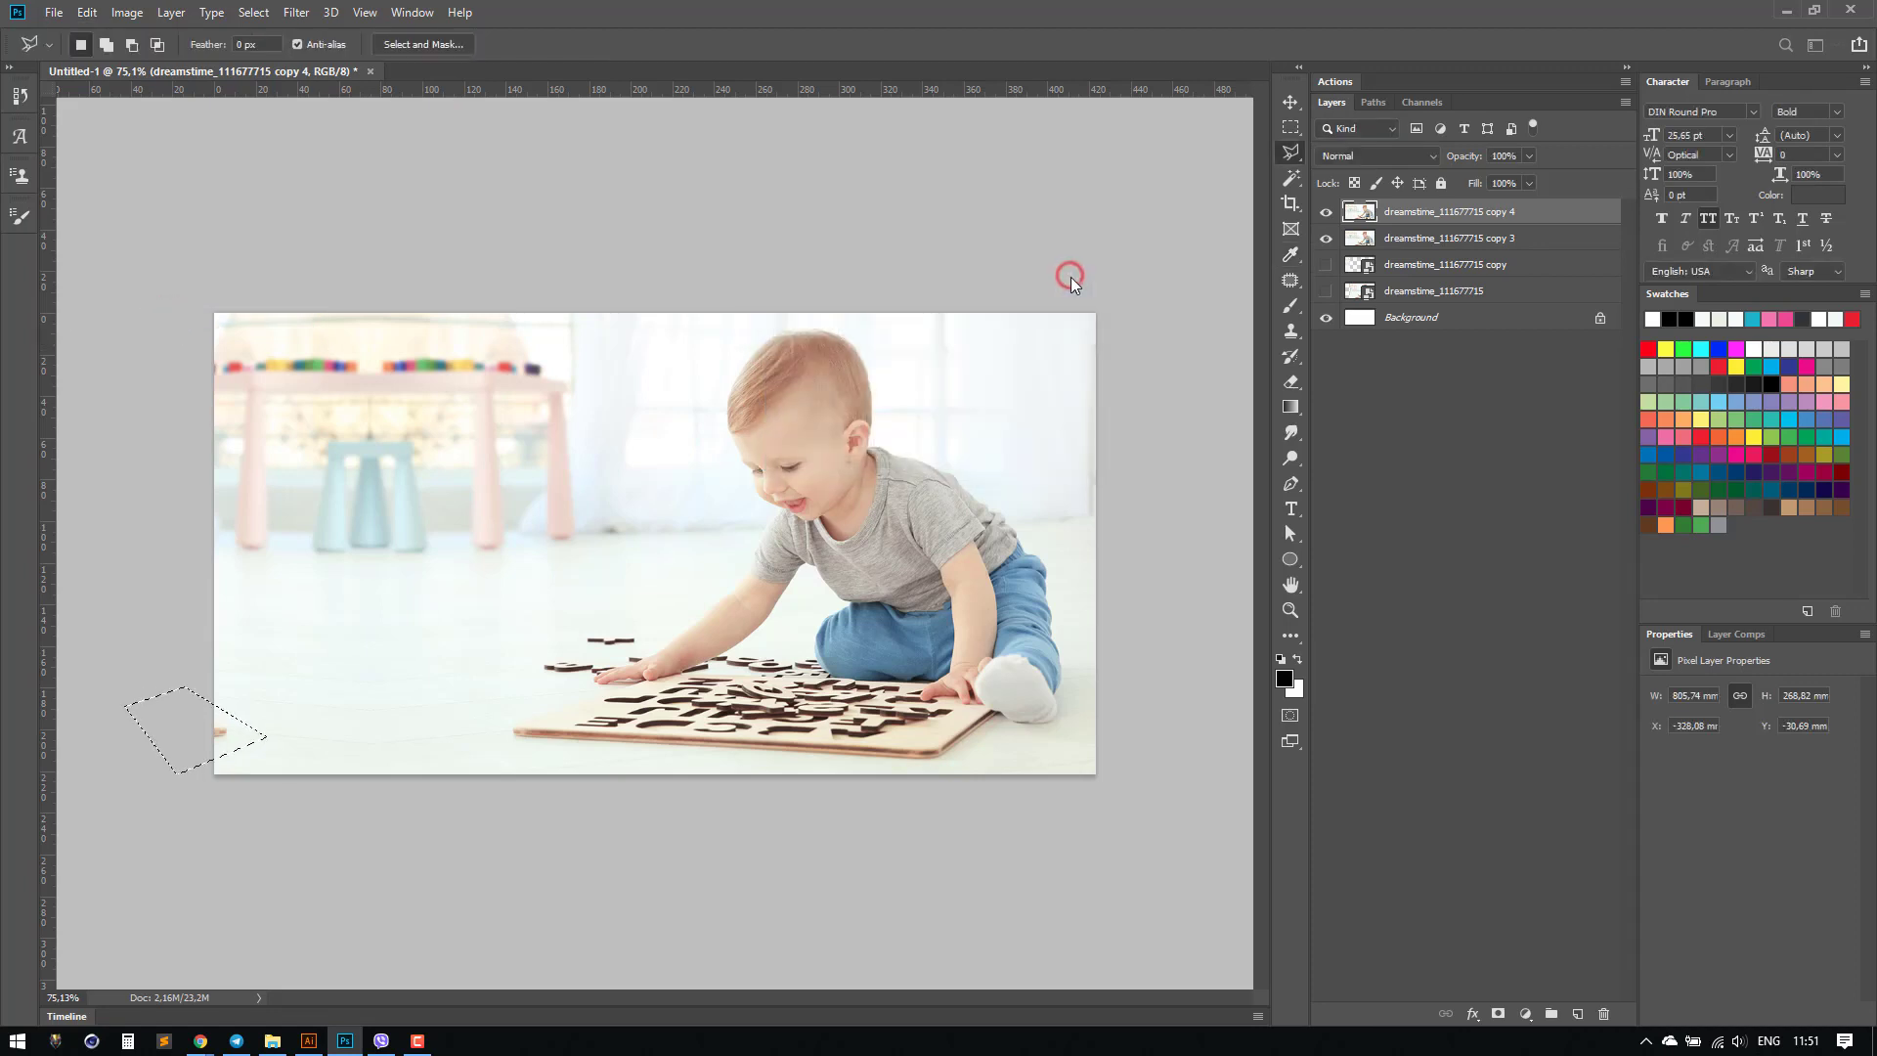
click(231, 737)
Step: Apply a Gaussian Blur with a 4.5 pixel radius to the top photo layer
click(296, 12)
mouse_move(313, 234)
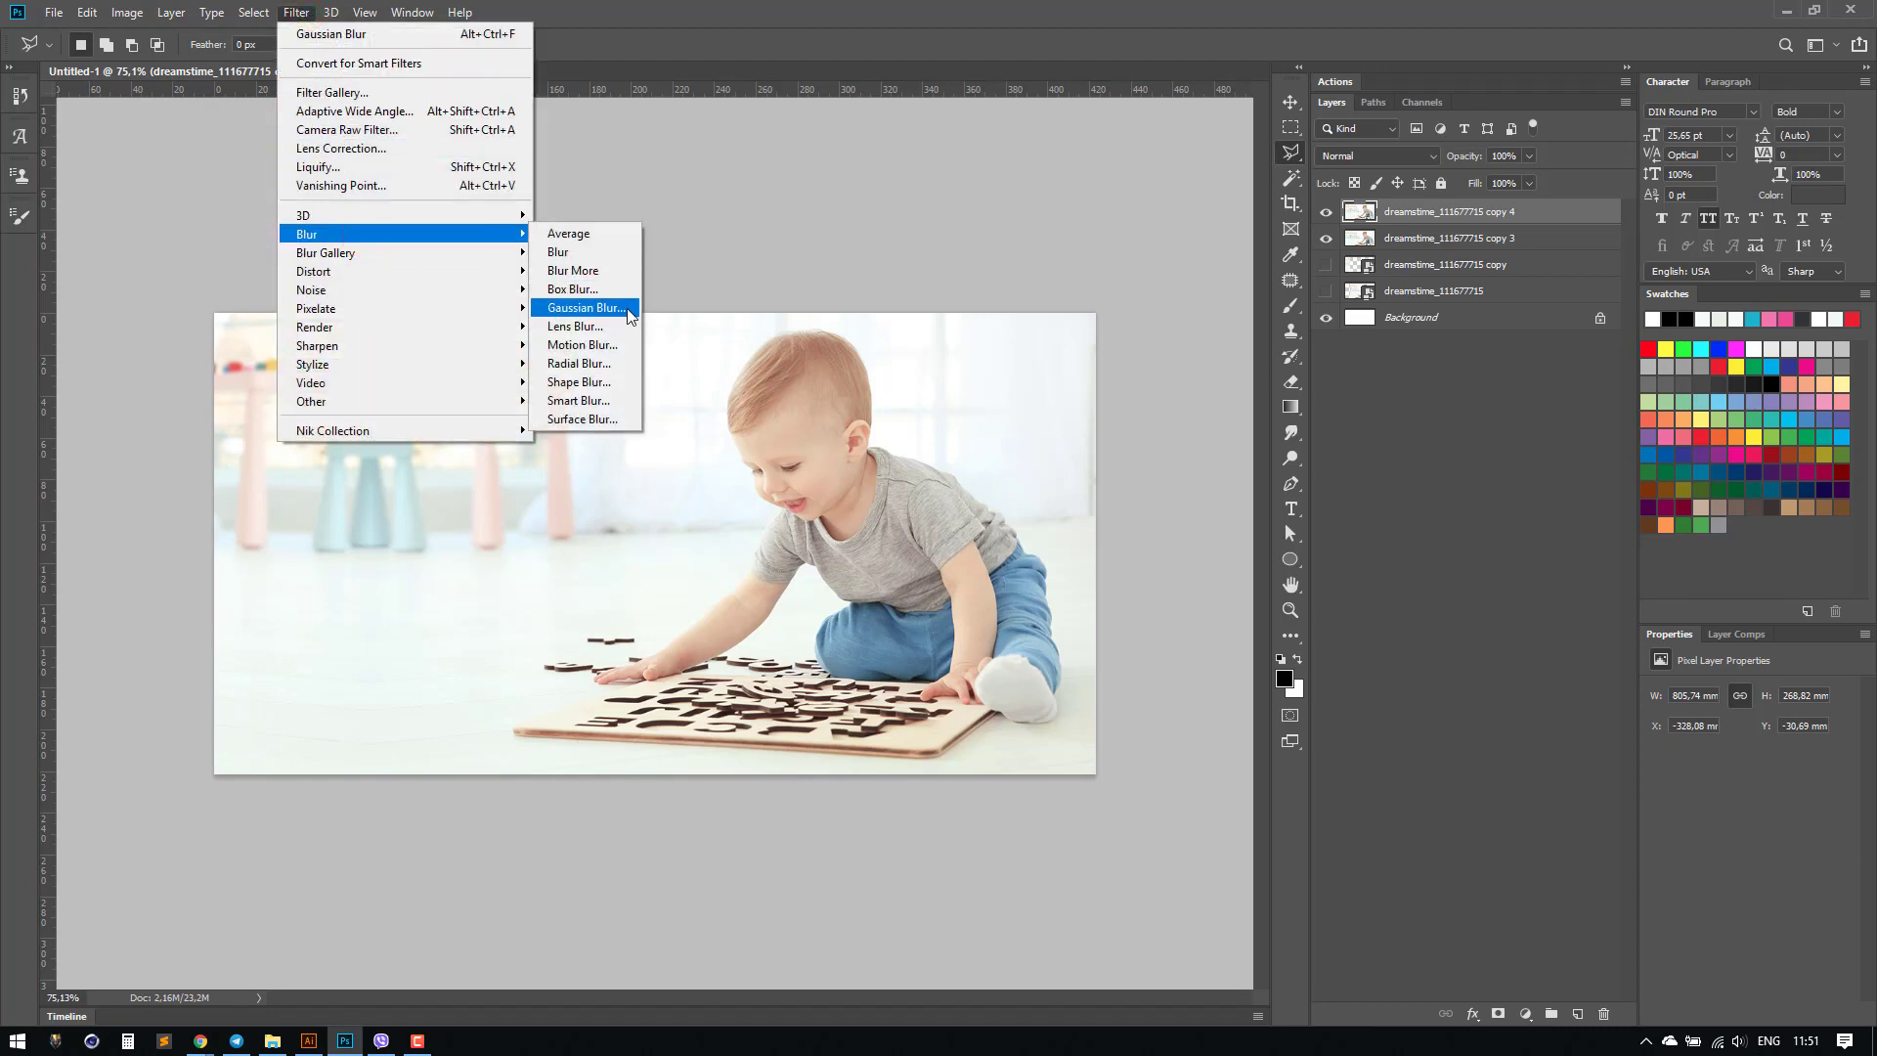
click(616, 308)
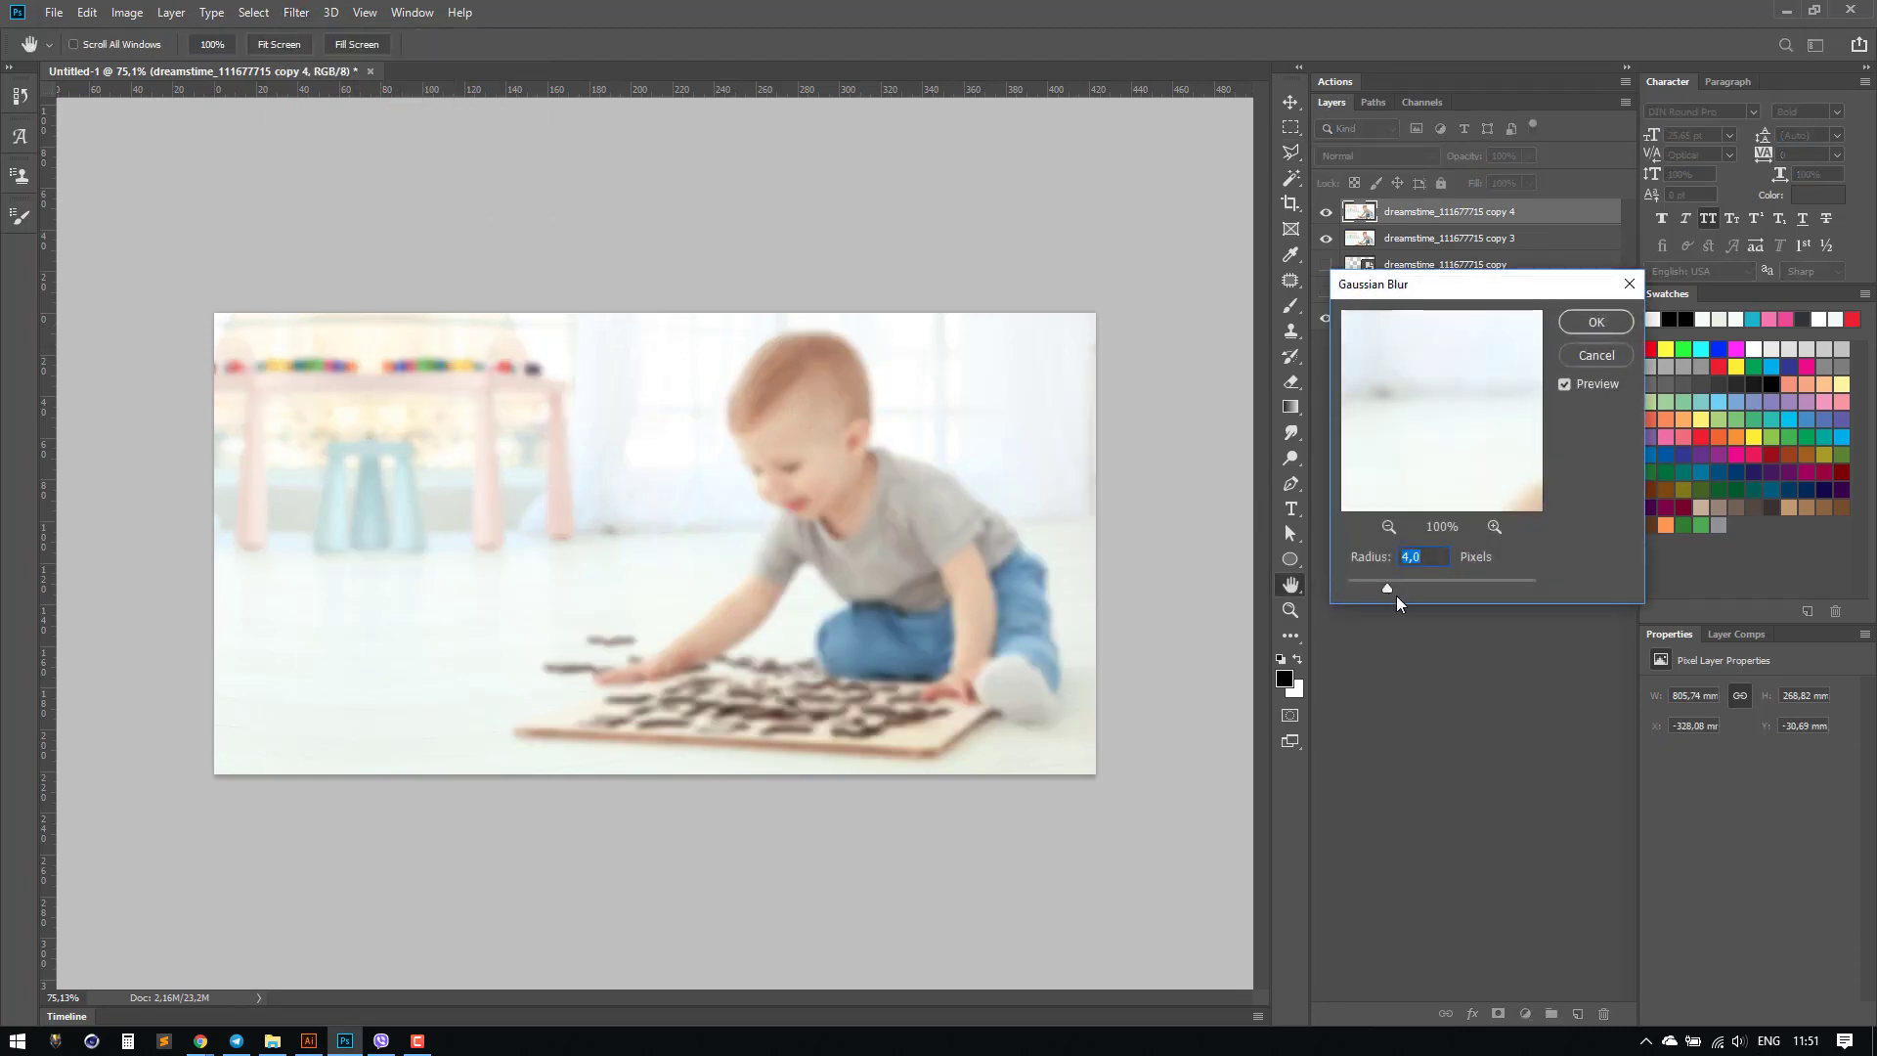
drag(1391, 584, 1392, 586)
click(1596, 321)
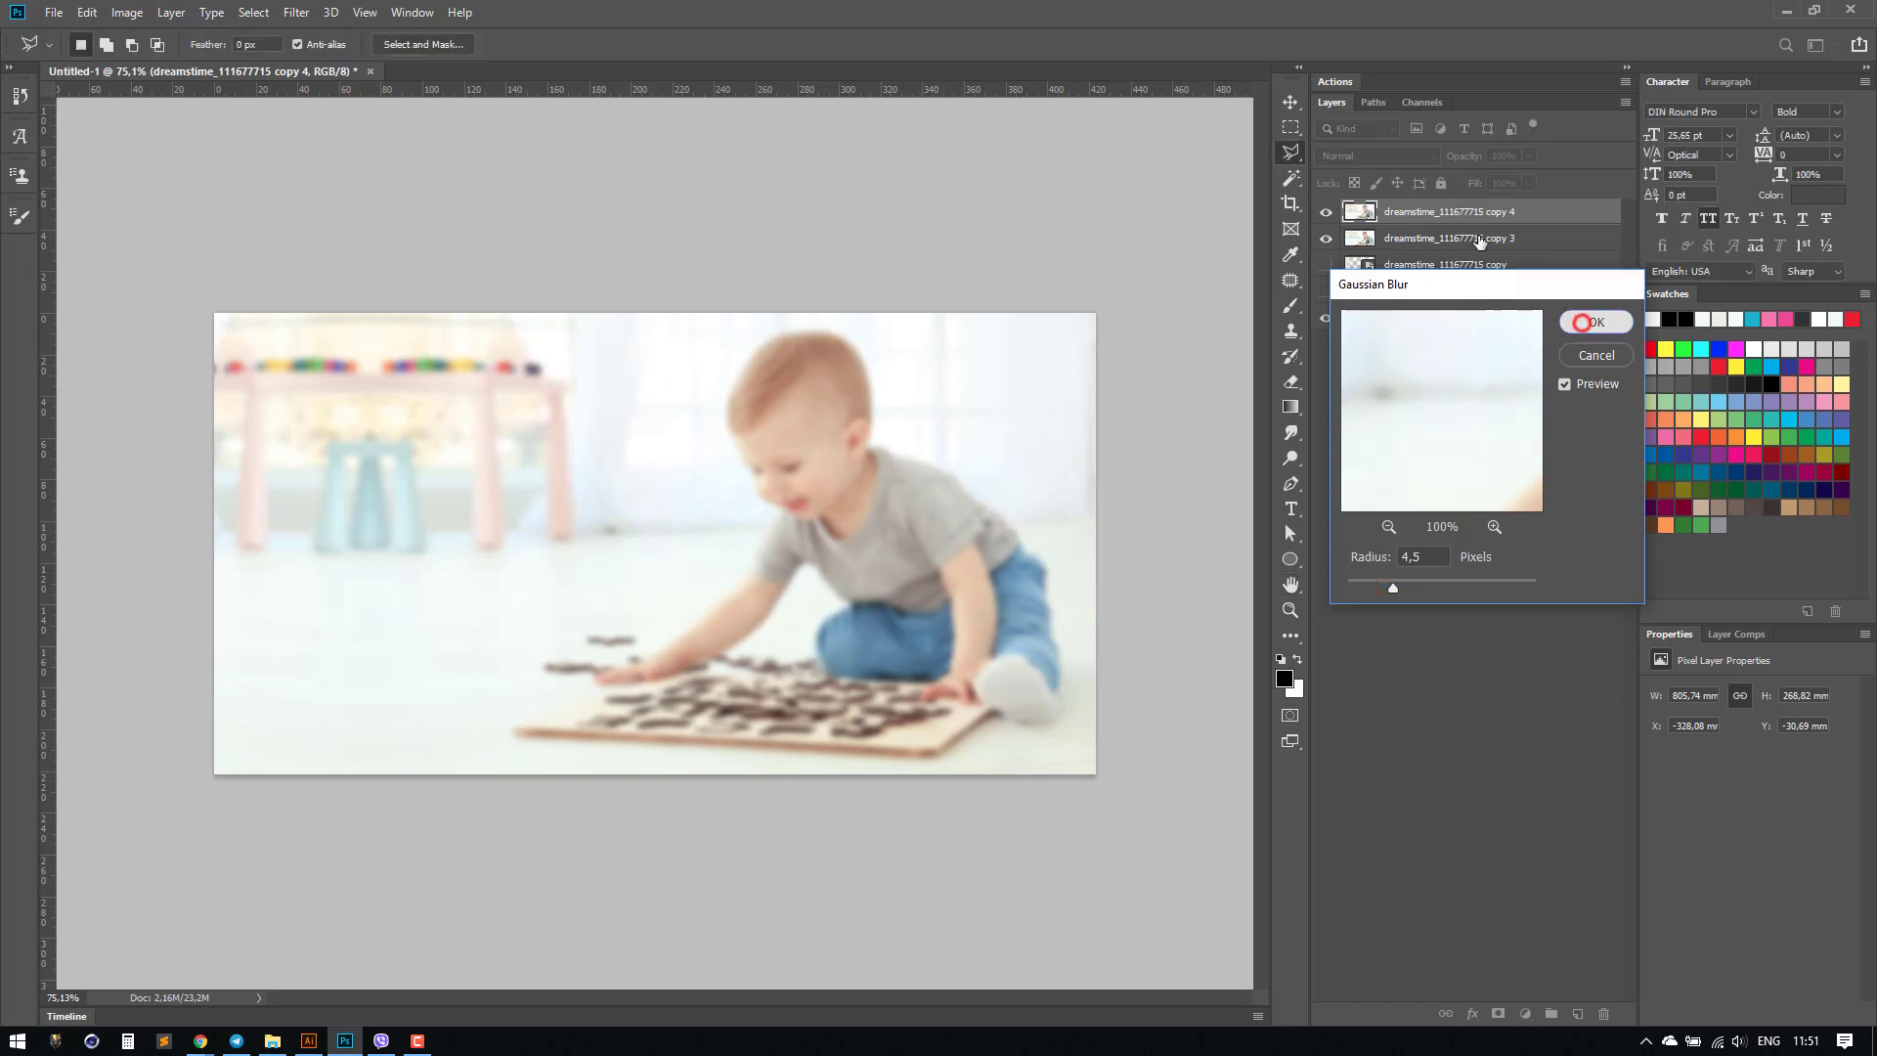
Step: Add a layer mask to the blurred layer and draw a linear black-to-transparent gradient from the child leftward, limiting the blur to the left side
click(1497, 1013)
click(1291, 405)
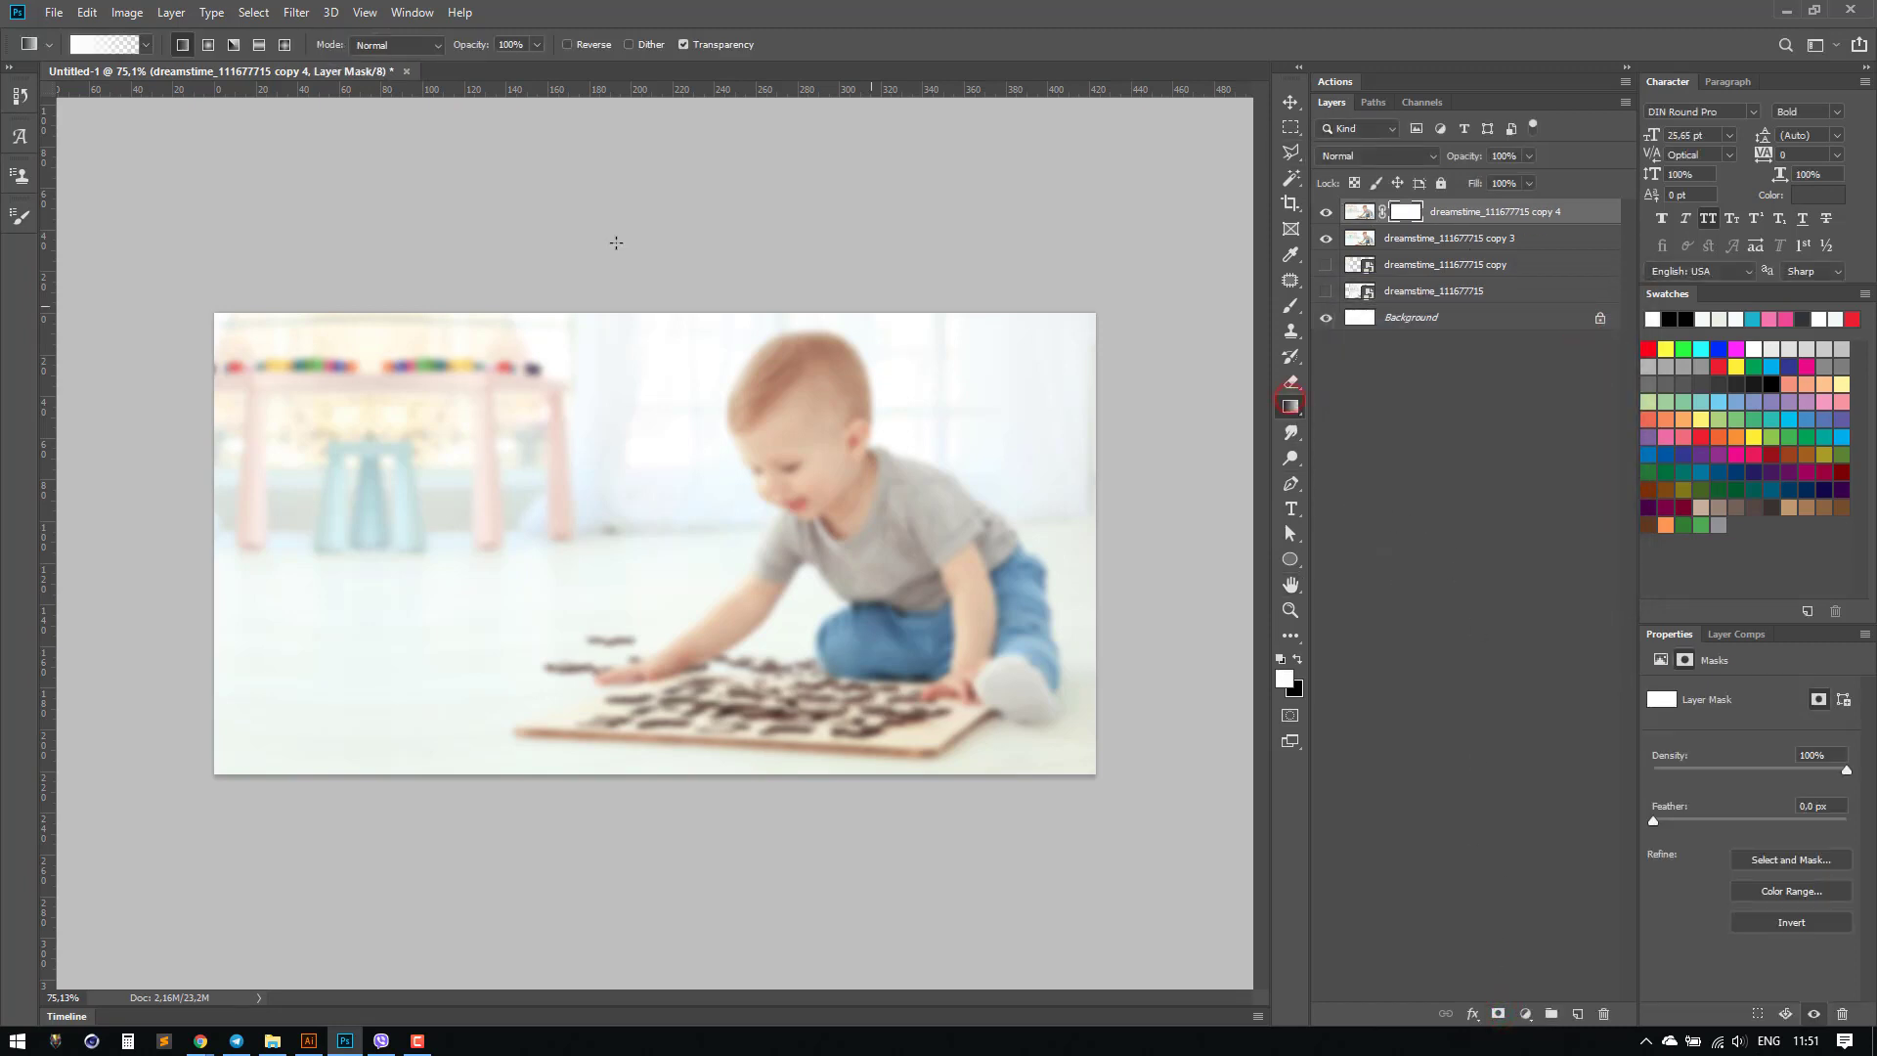
click(107, 45)
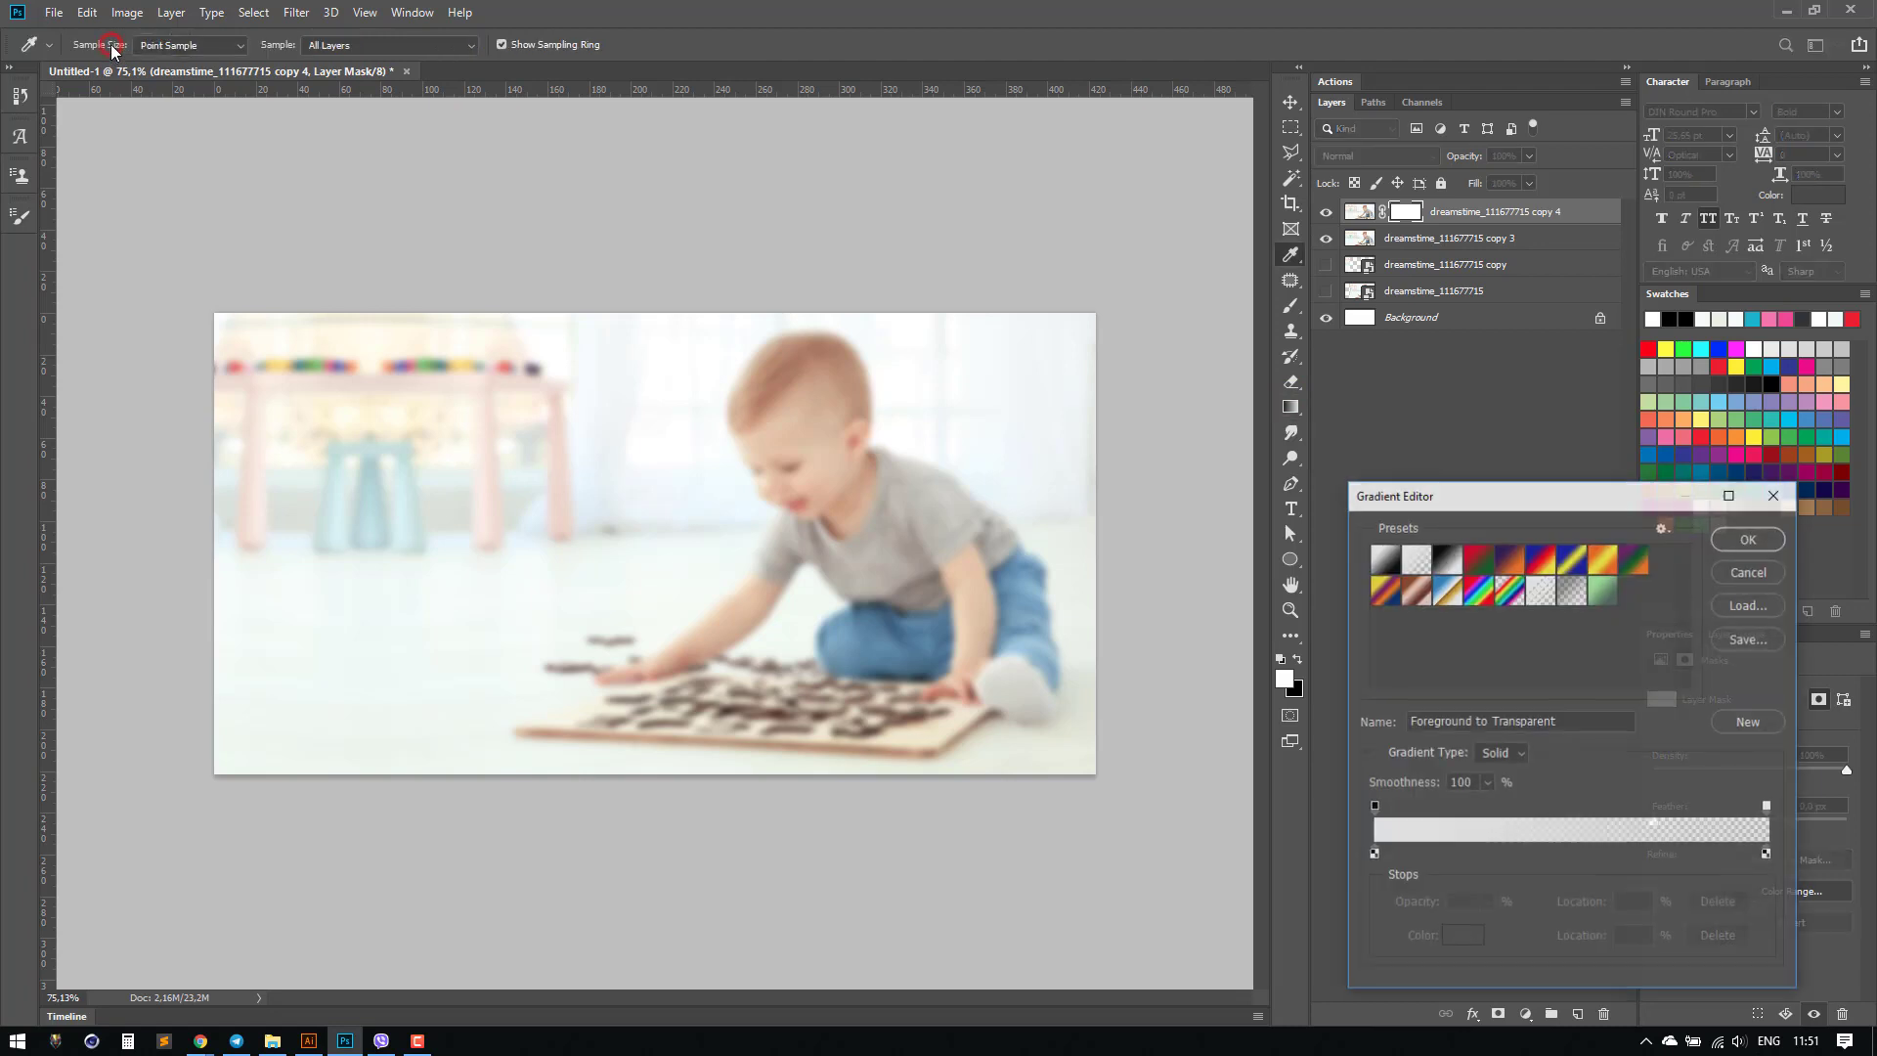
click(1741, 573)
click(1298, 661)
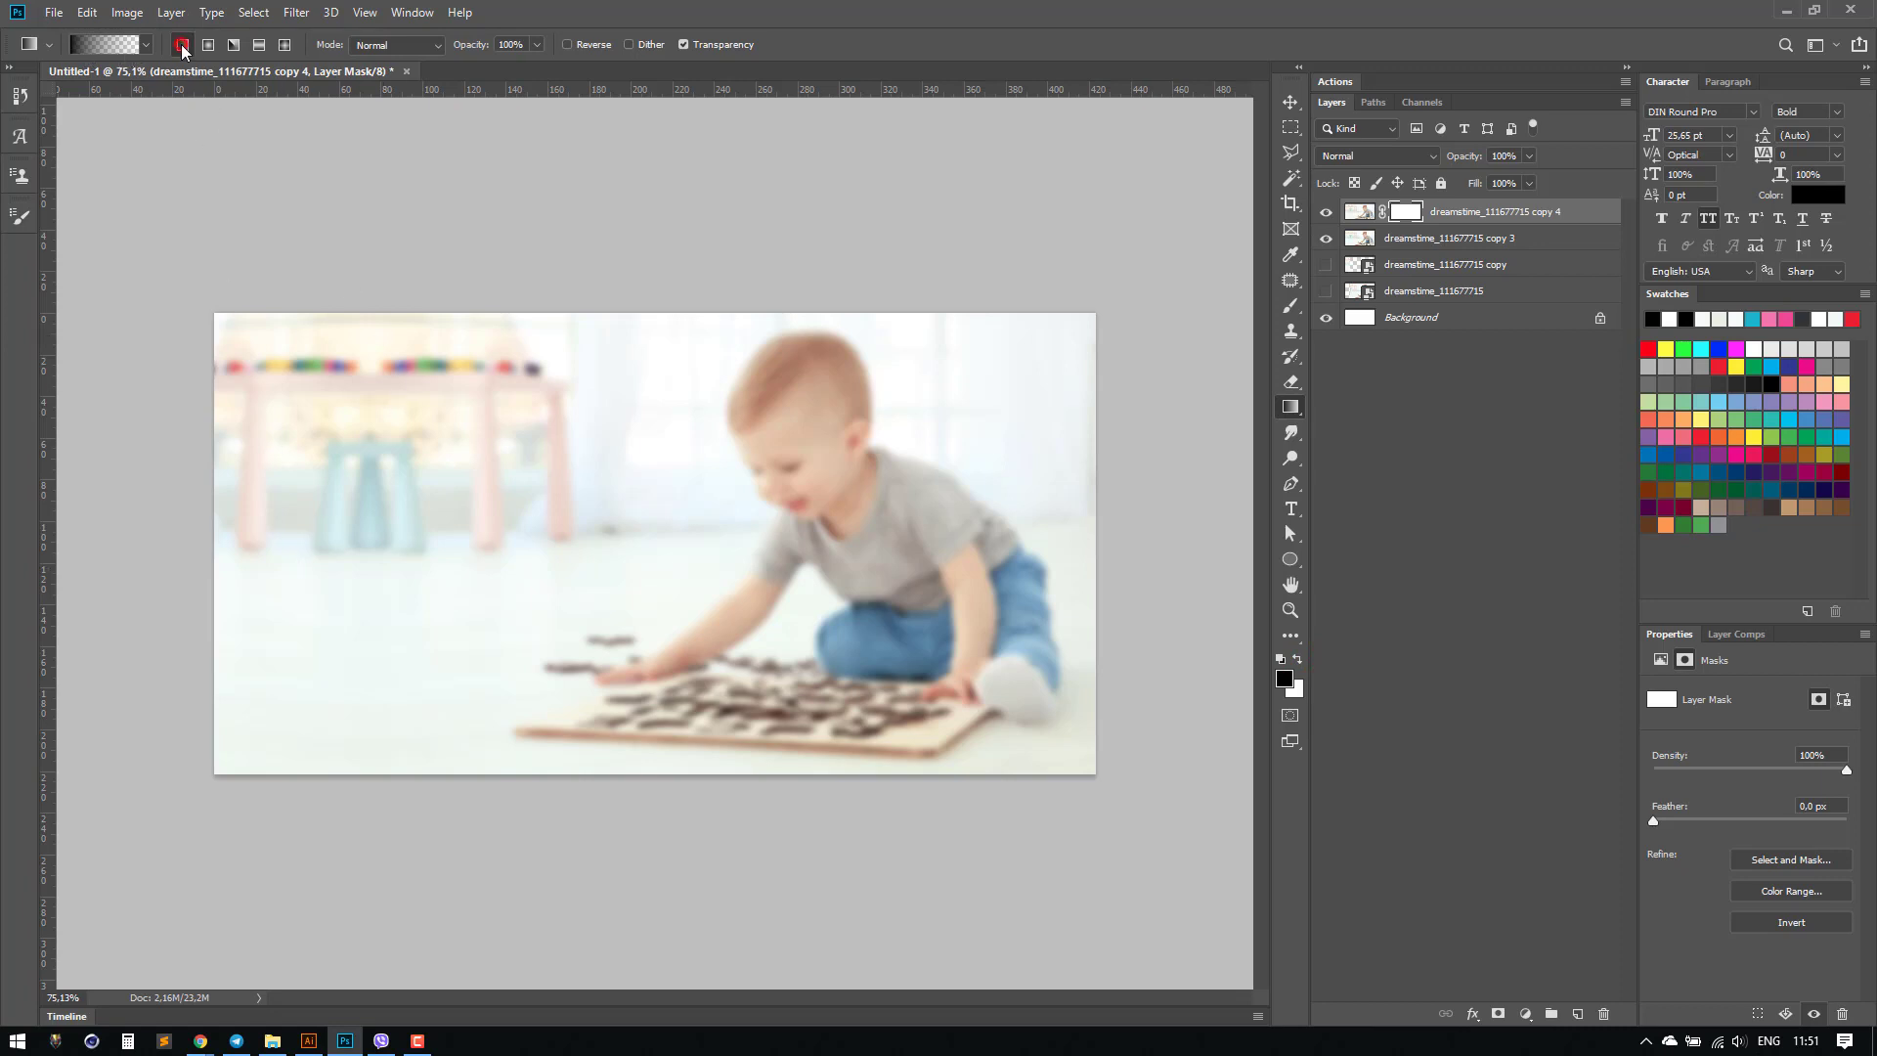
drag(201, 588, 468, 577)
key(ctrl+z)
drag(718, 560, 263, 604)
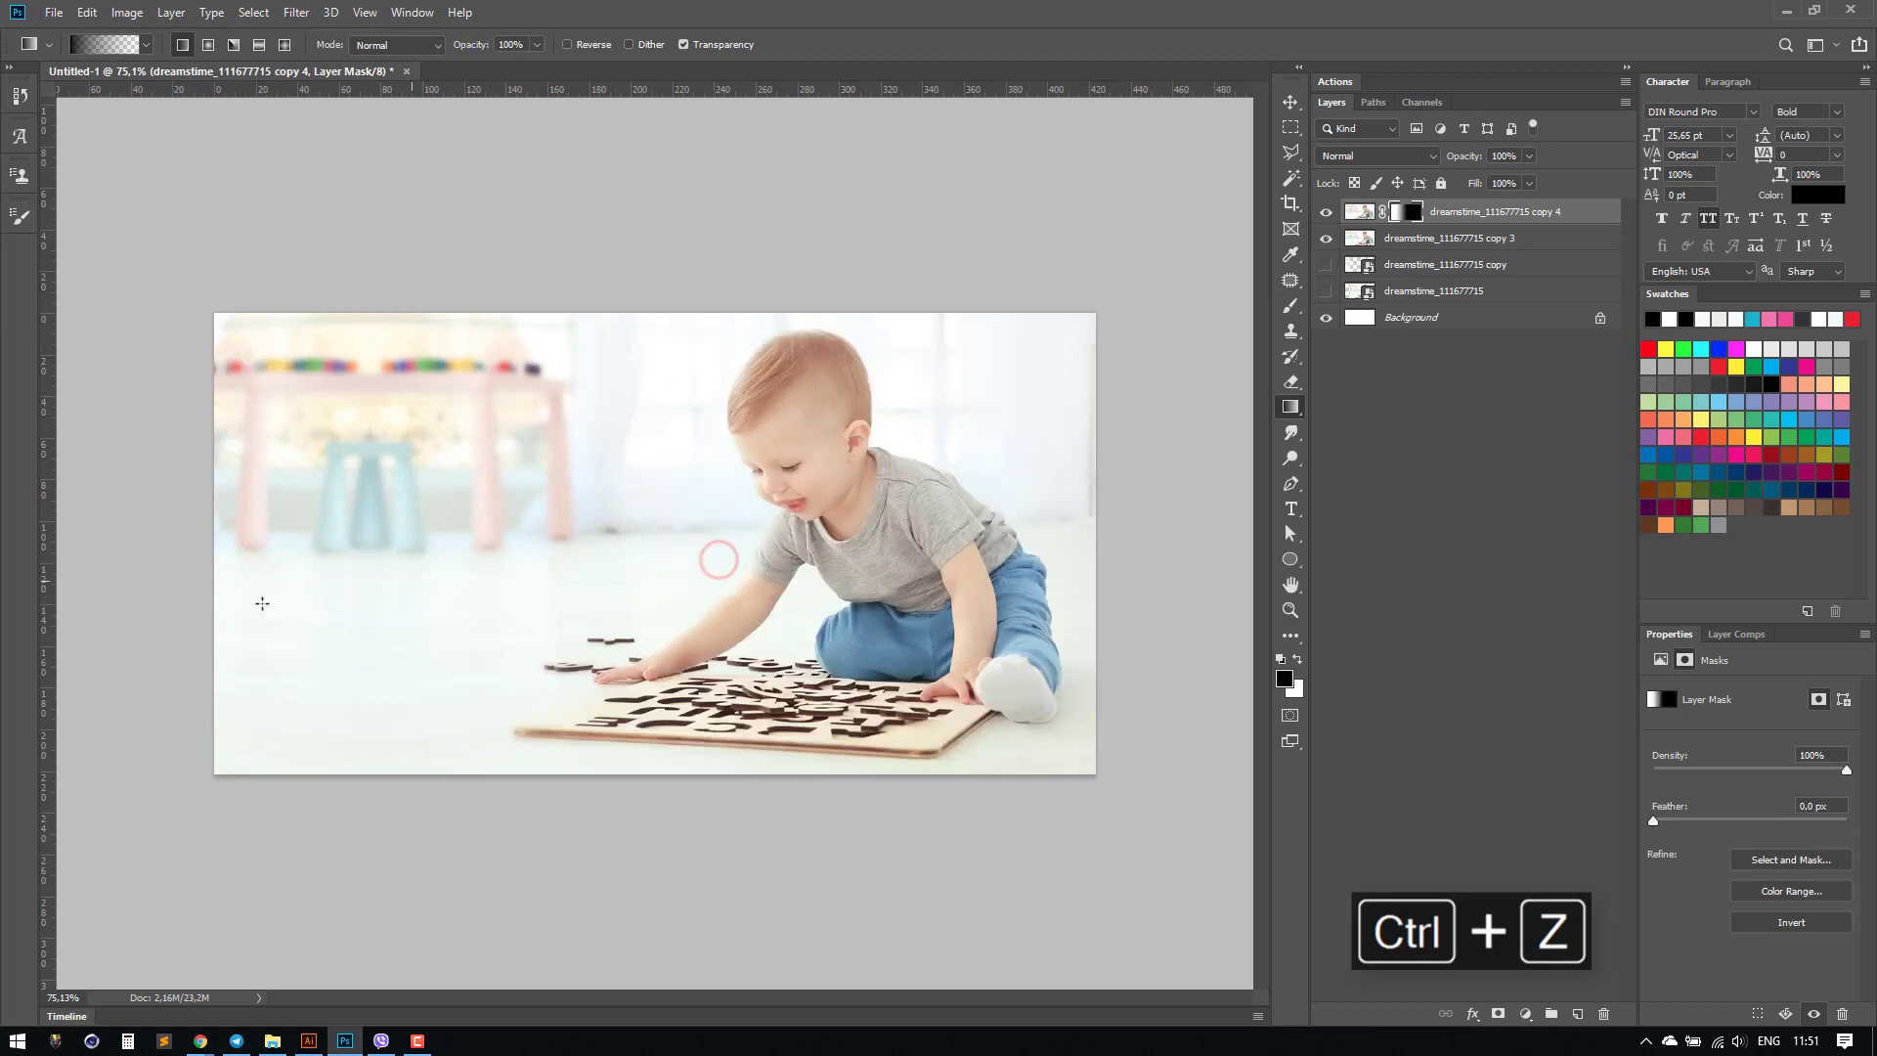
scroll(601, 587, up, 2)
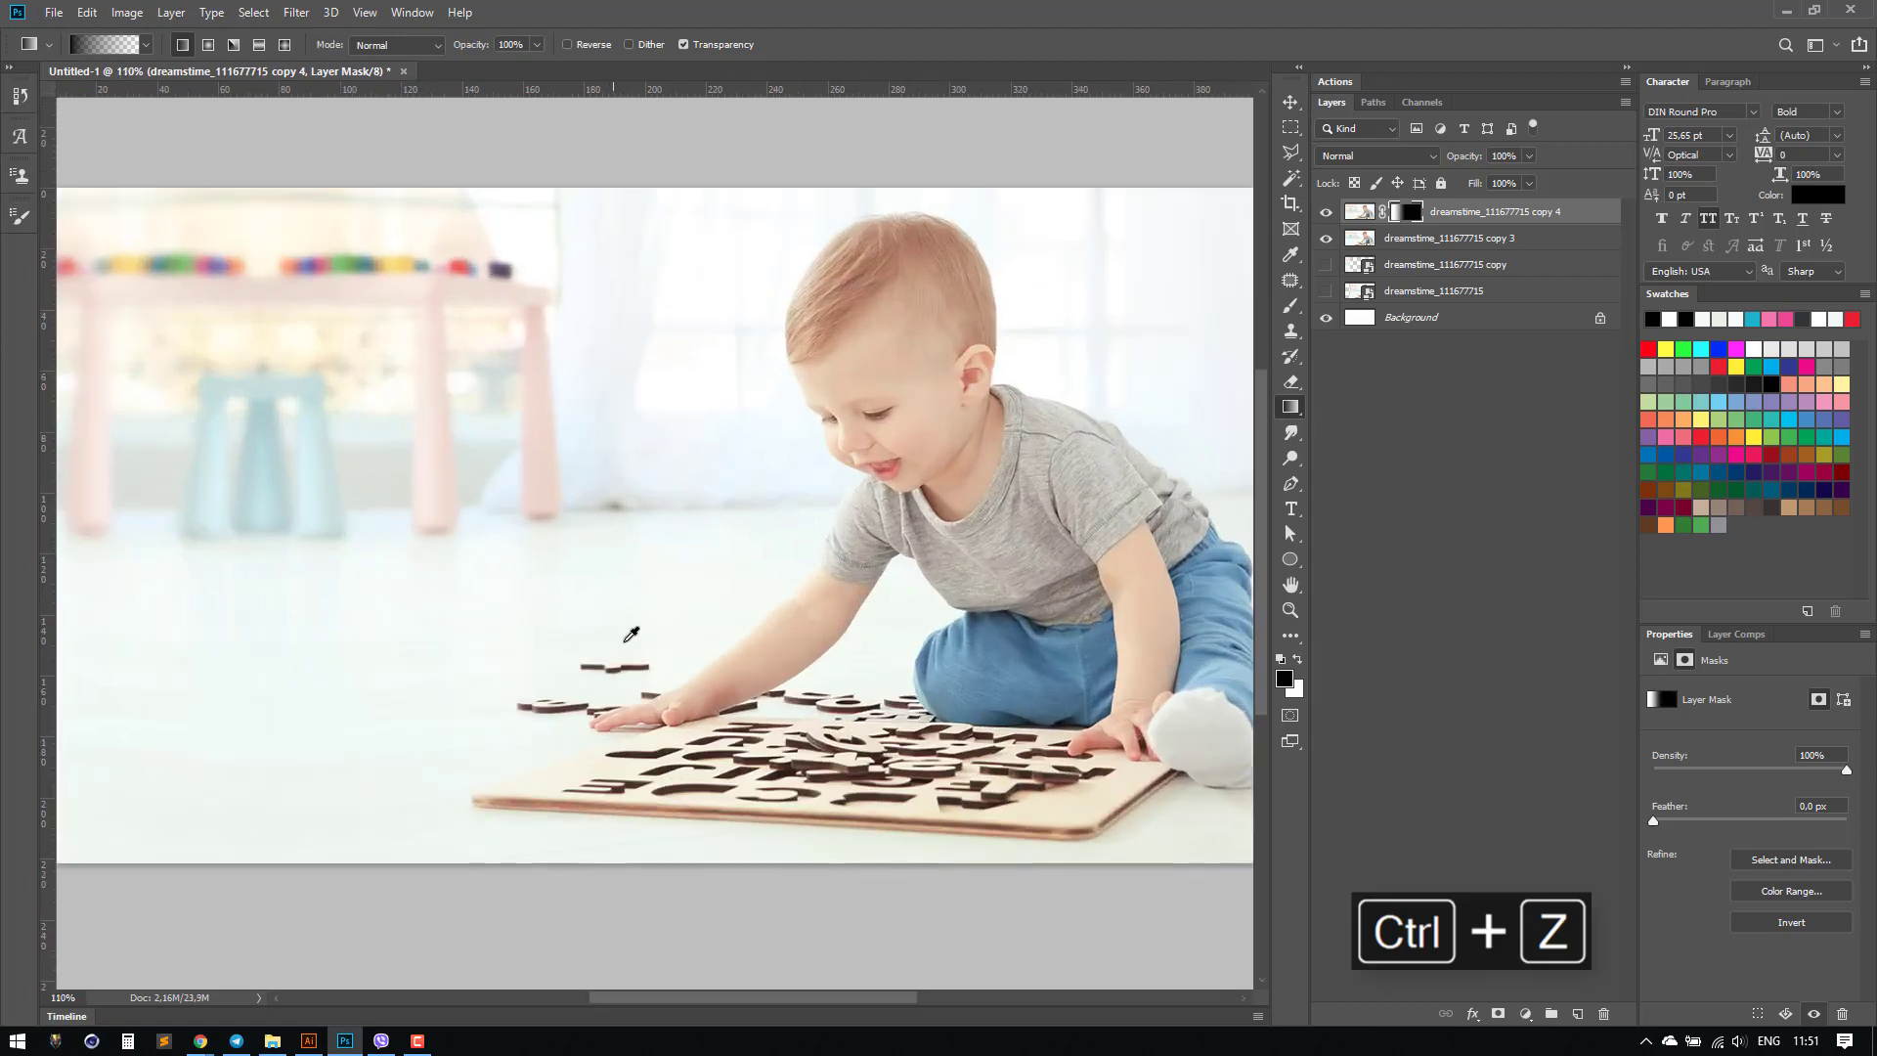
drag(729, 597, 286, 595)
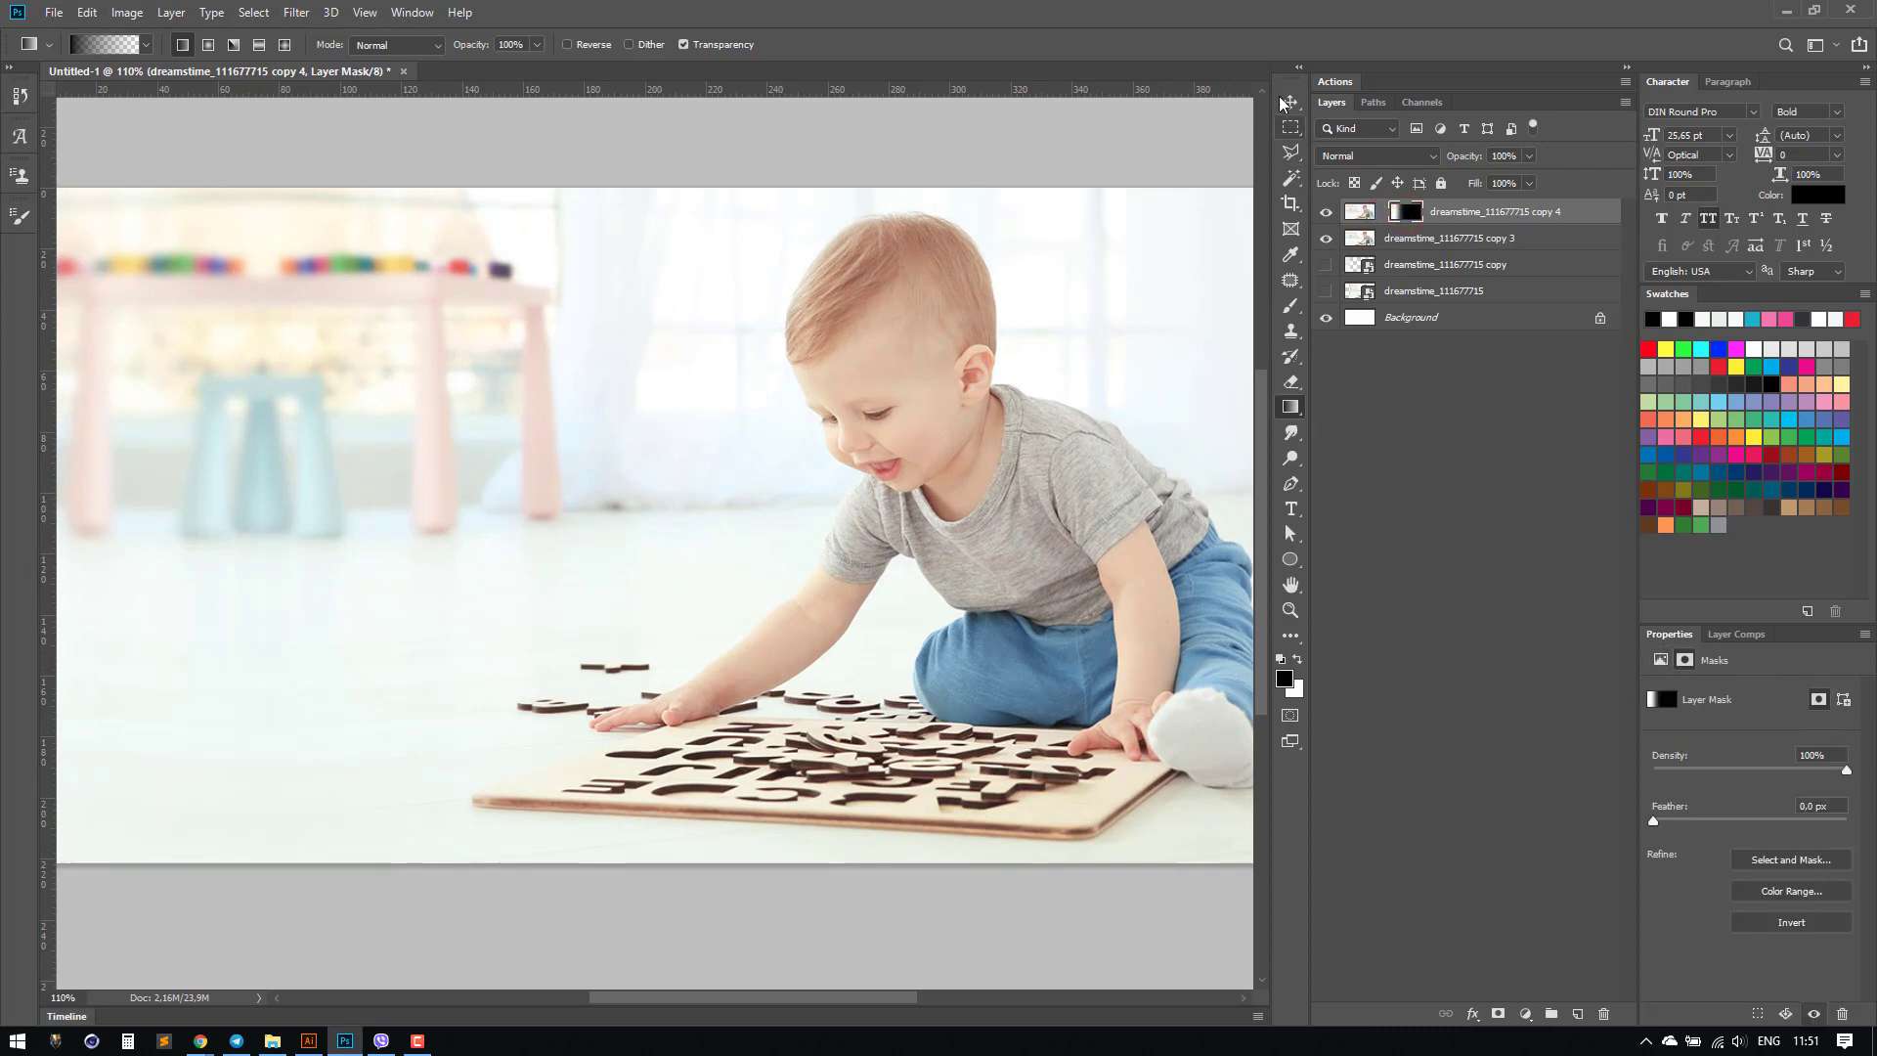
Step: Group the four photo layers above the Background and name the group bg
key(v)
key(ctrl+1)
drag(343, 618, 507, 599)
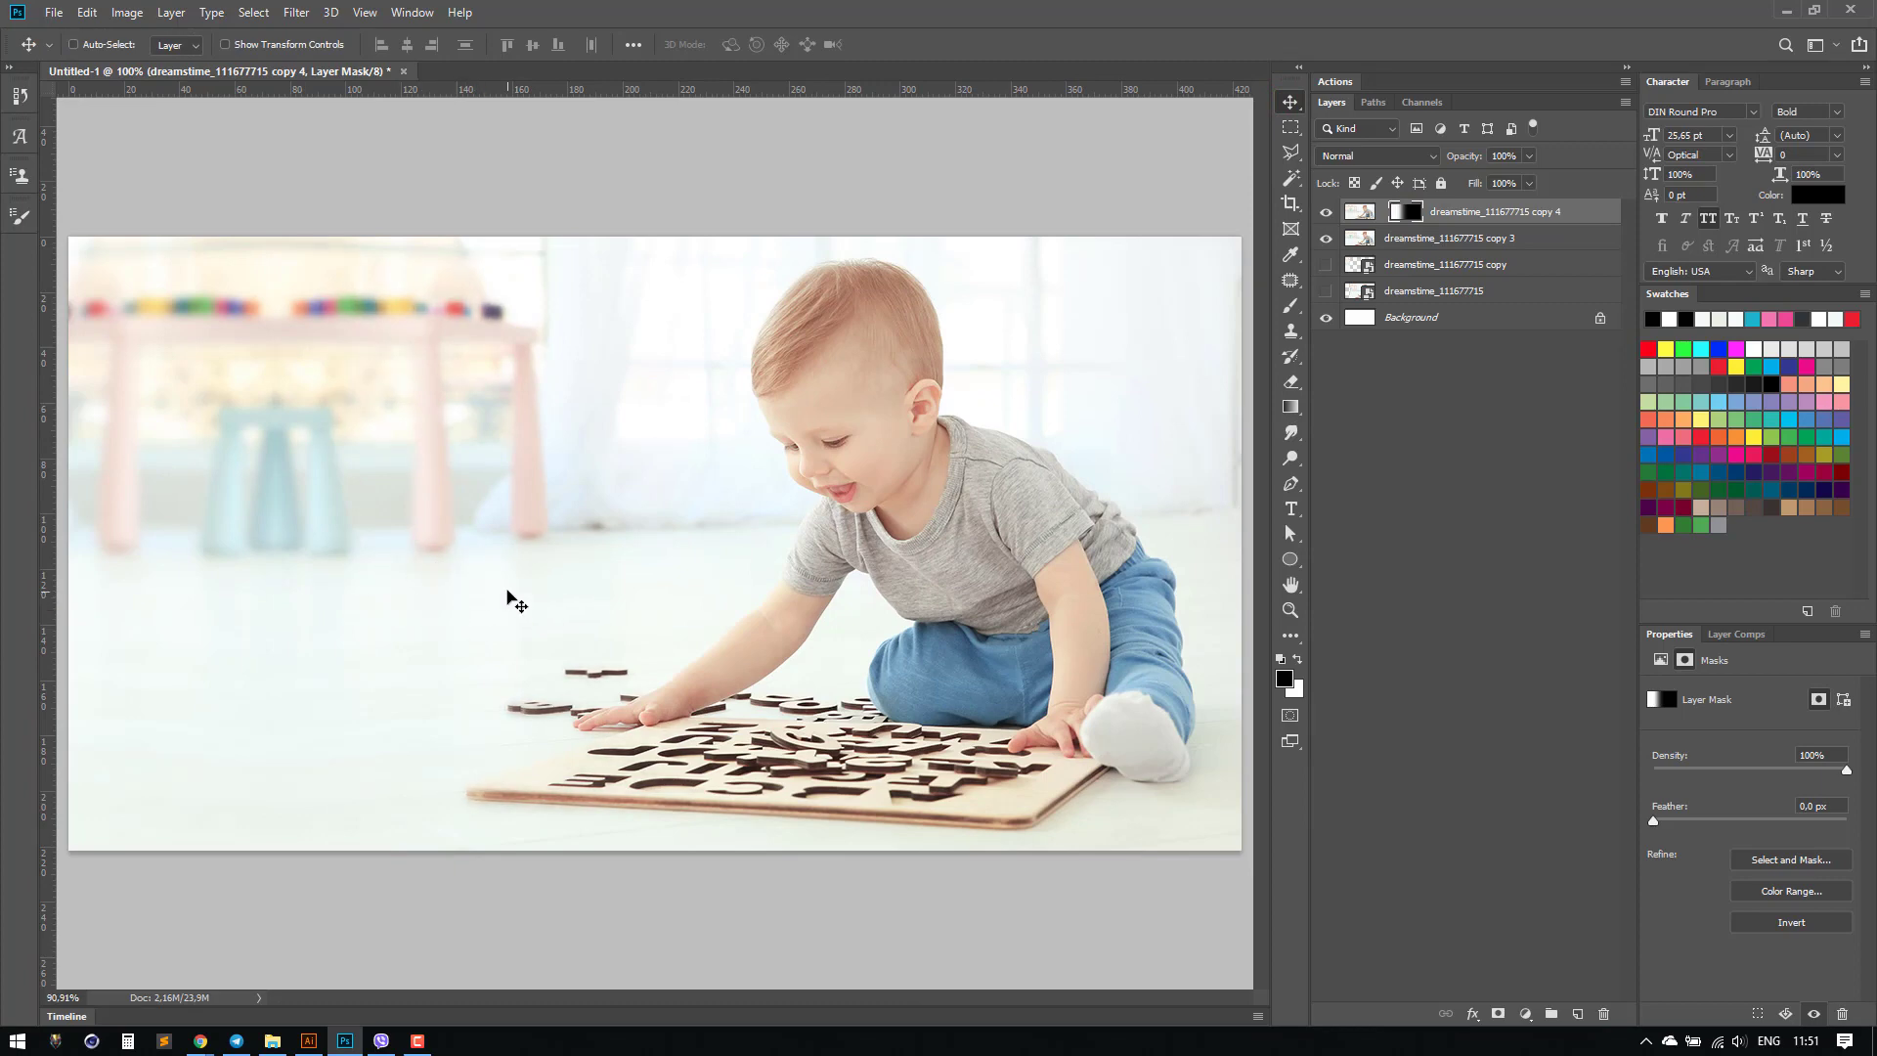
key(ctrl+minus)
click(1387, 214)
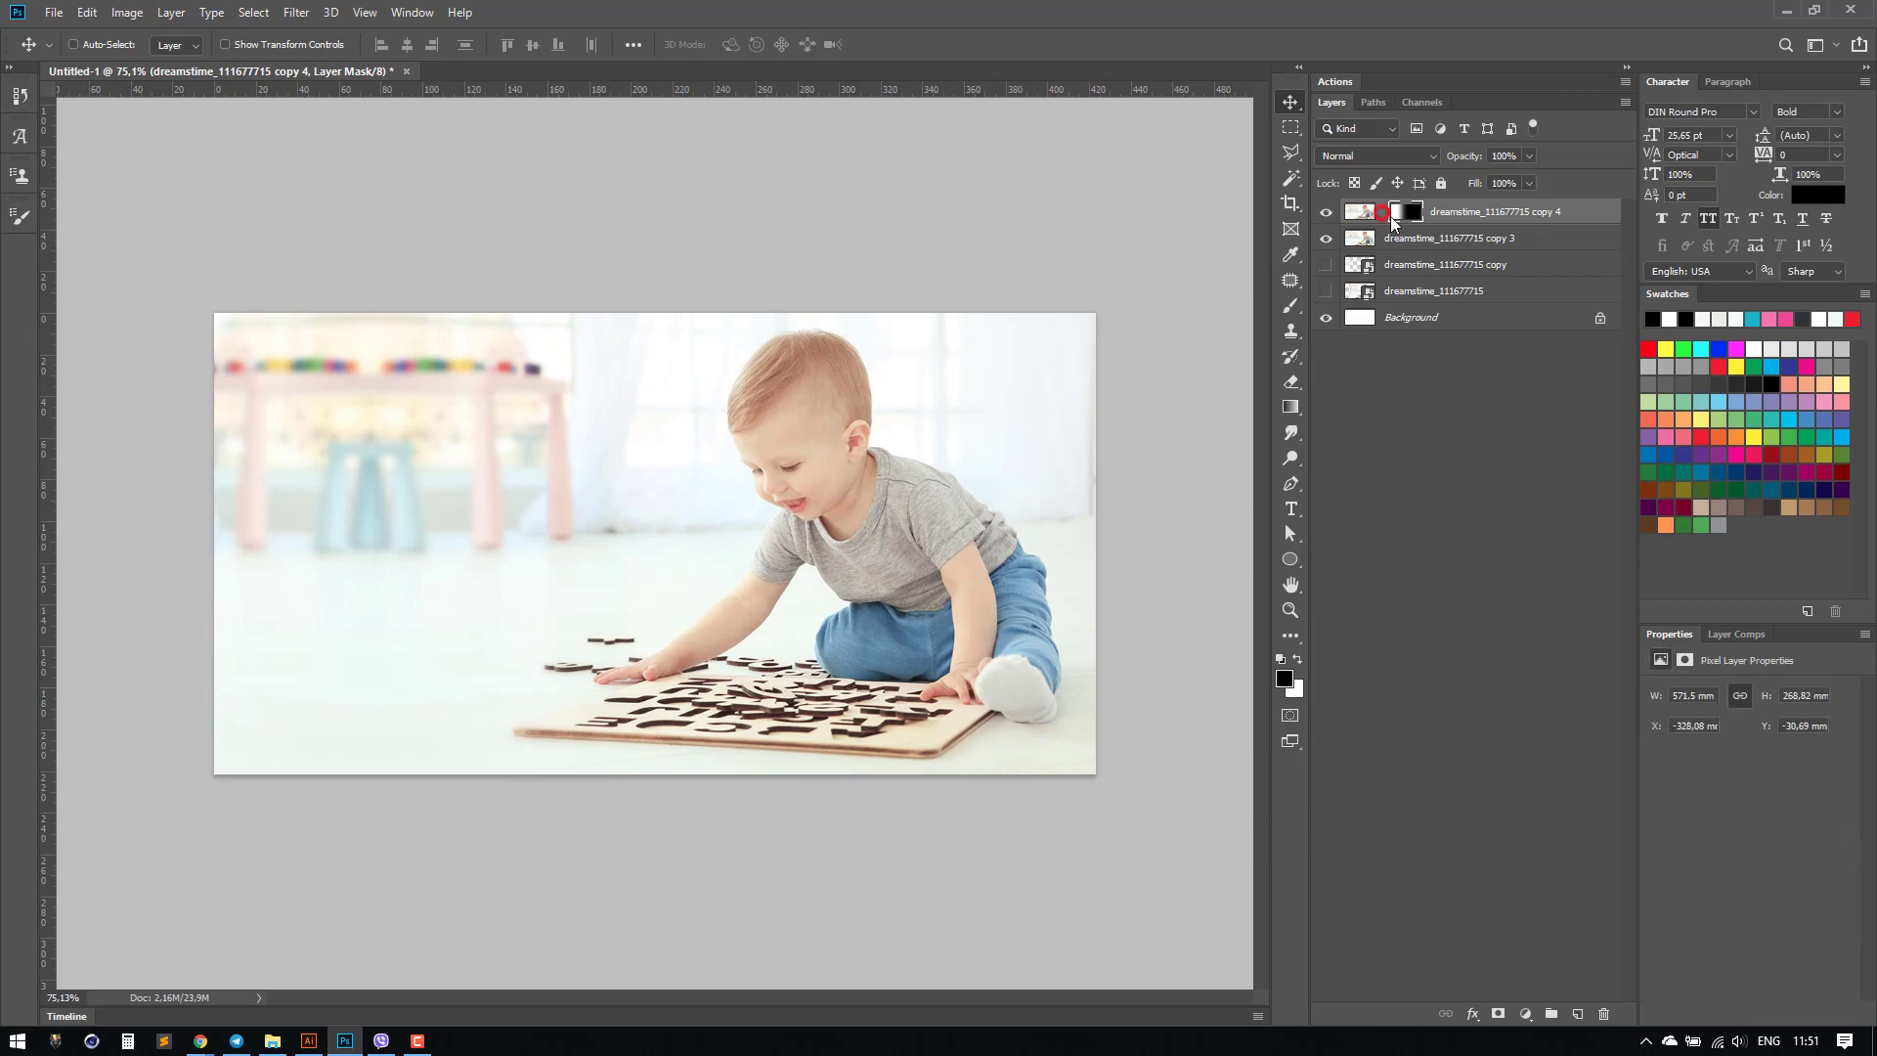
shift+click(1496, 294)
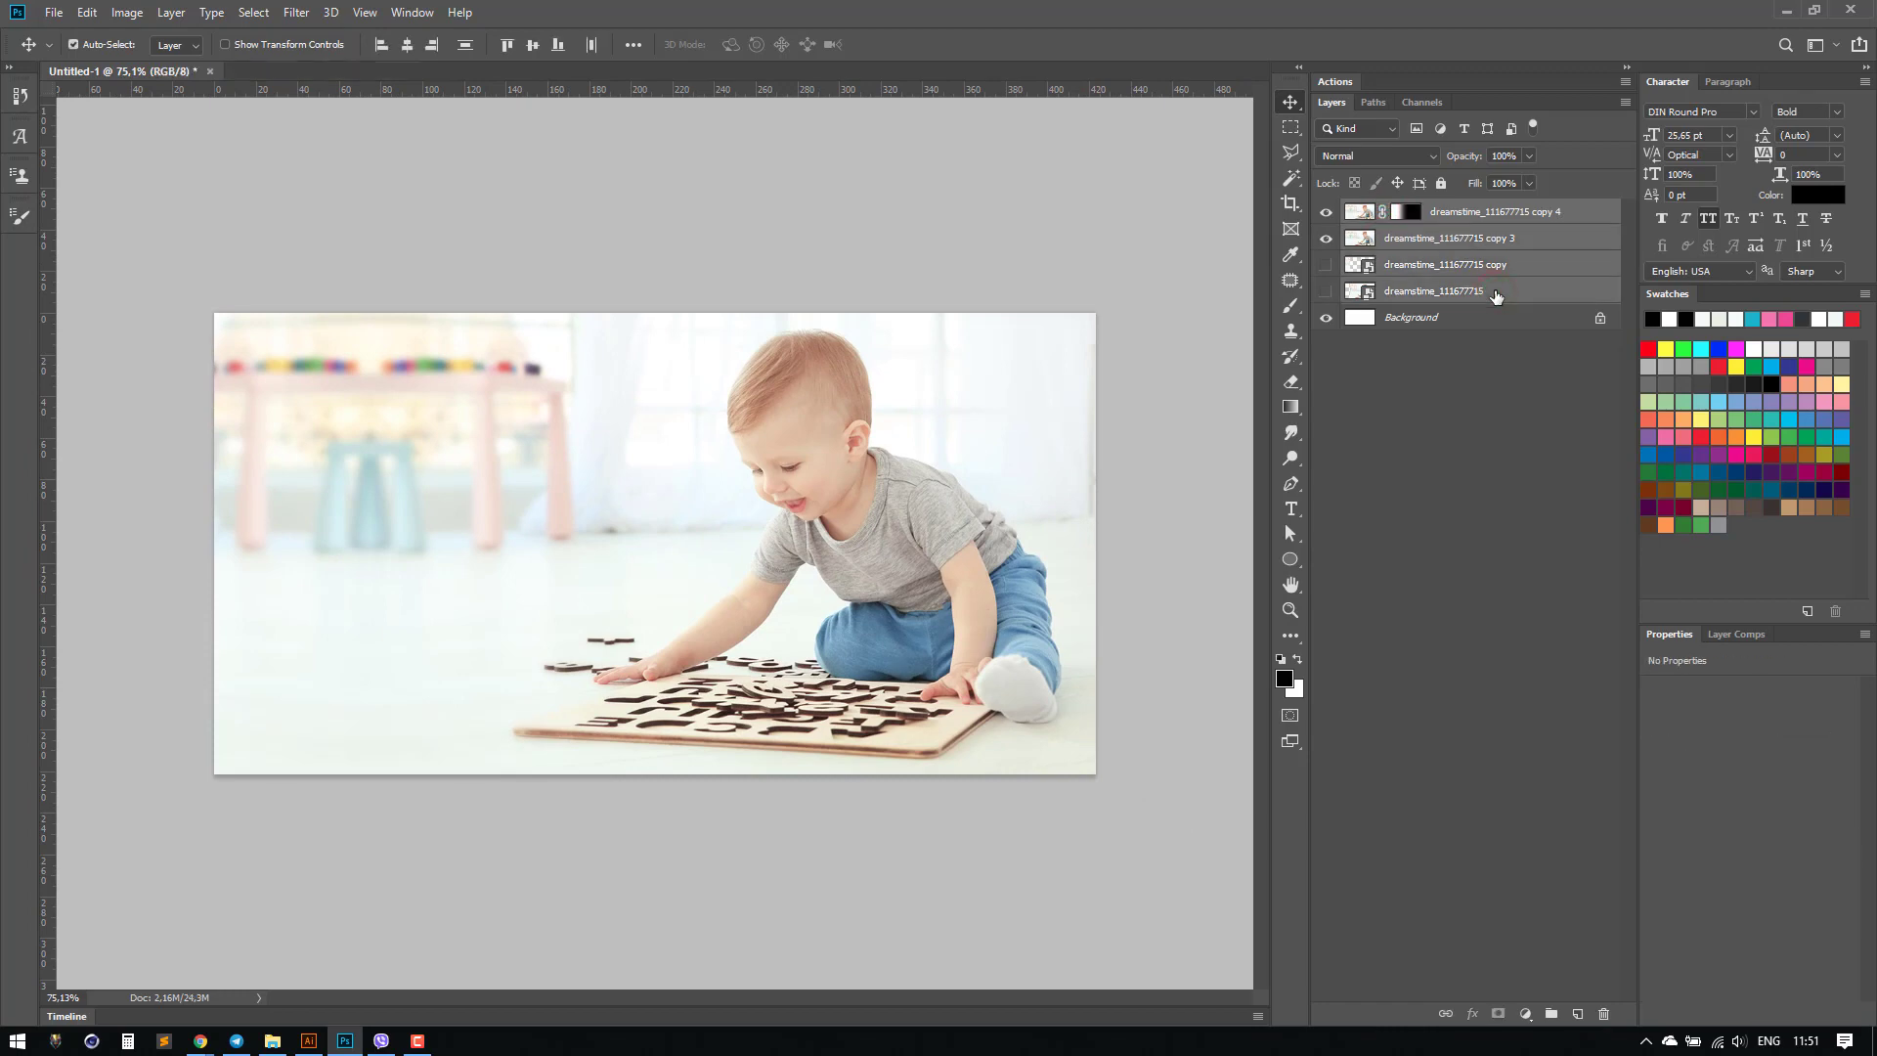
key(ctrl+g)
double_click(1395, 213)
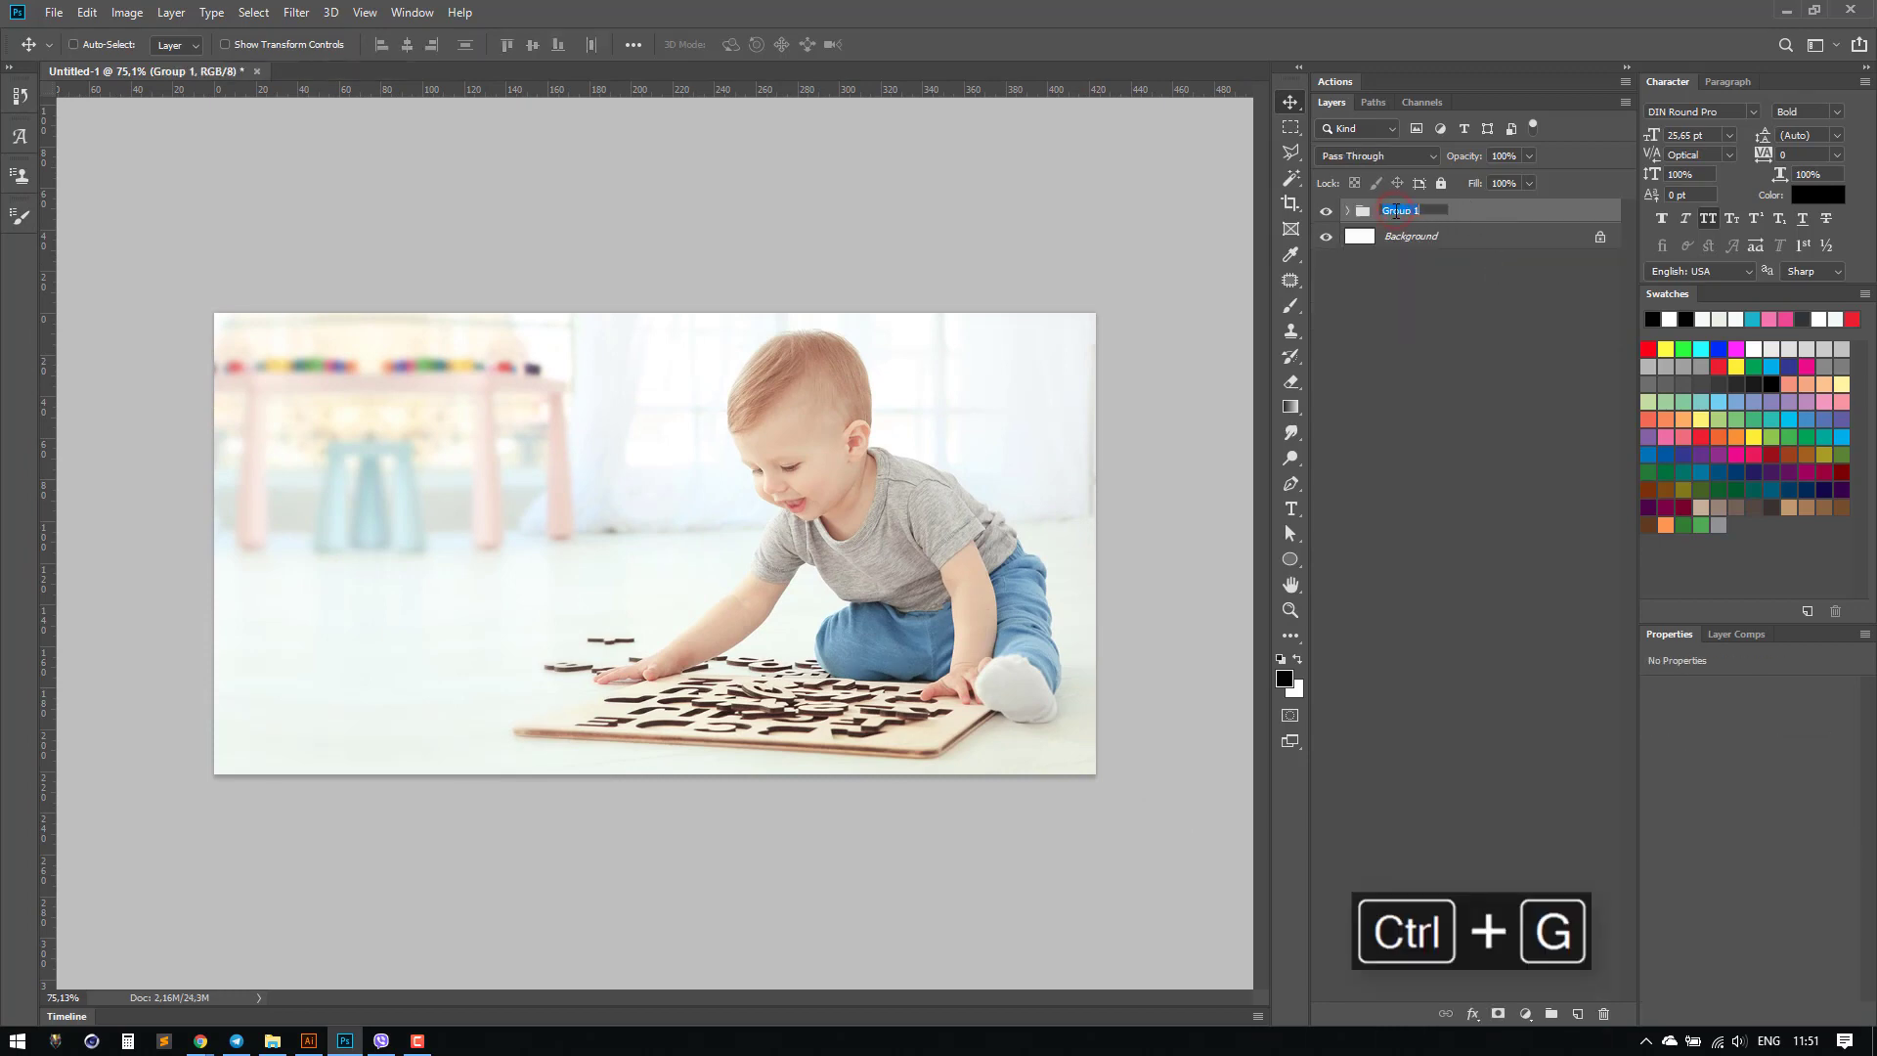
key(Return)
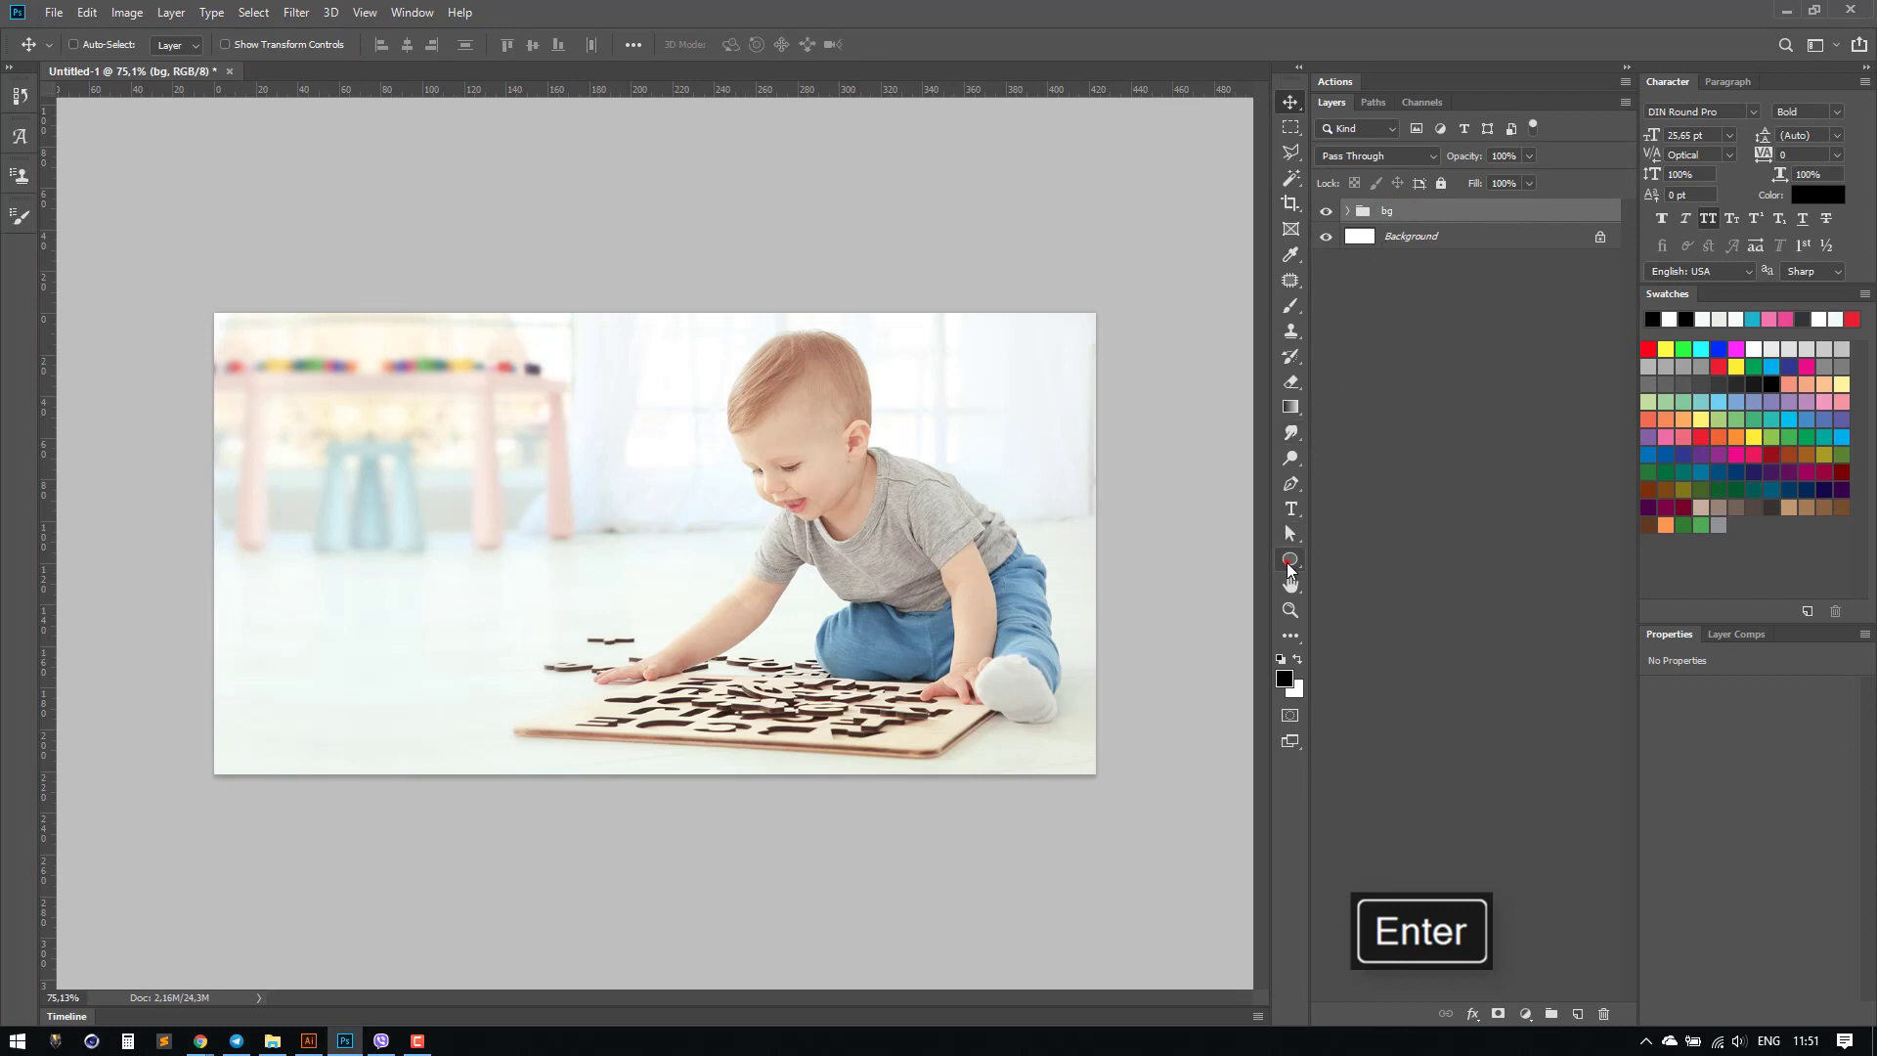
Step: Draw a circle shape about 426 px in diameter over the blurred background beside the child and shift it down to about Y 101 px
click(1290, 561)
drag(467, 522, 661, 674)
key(v)
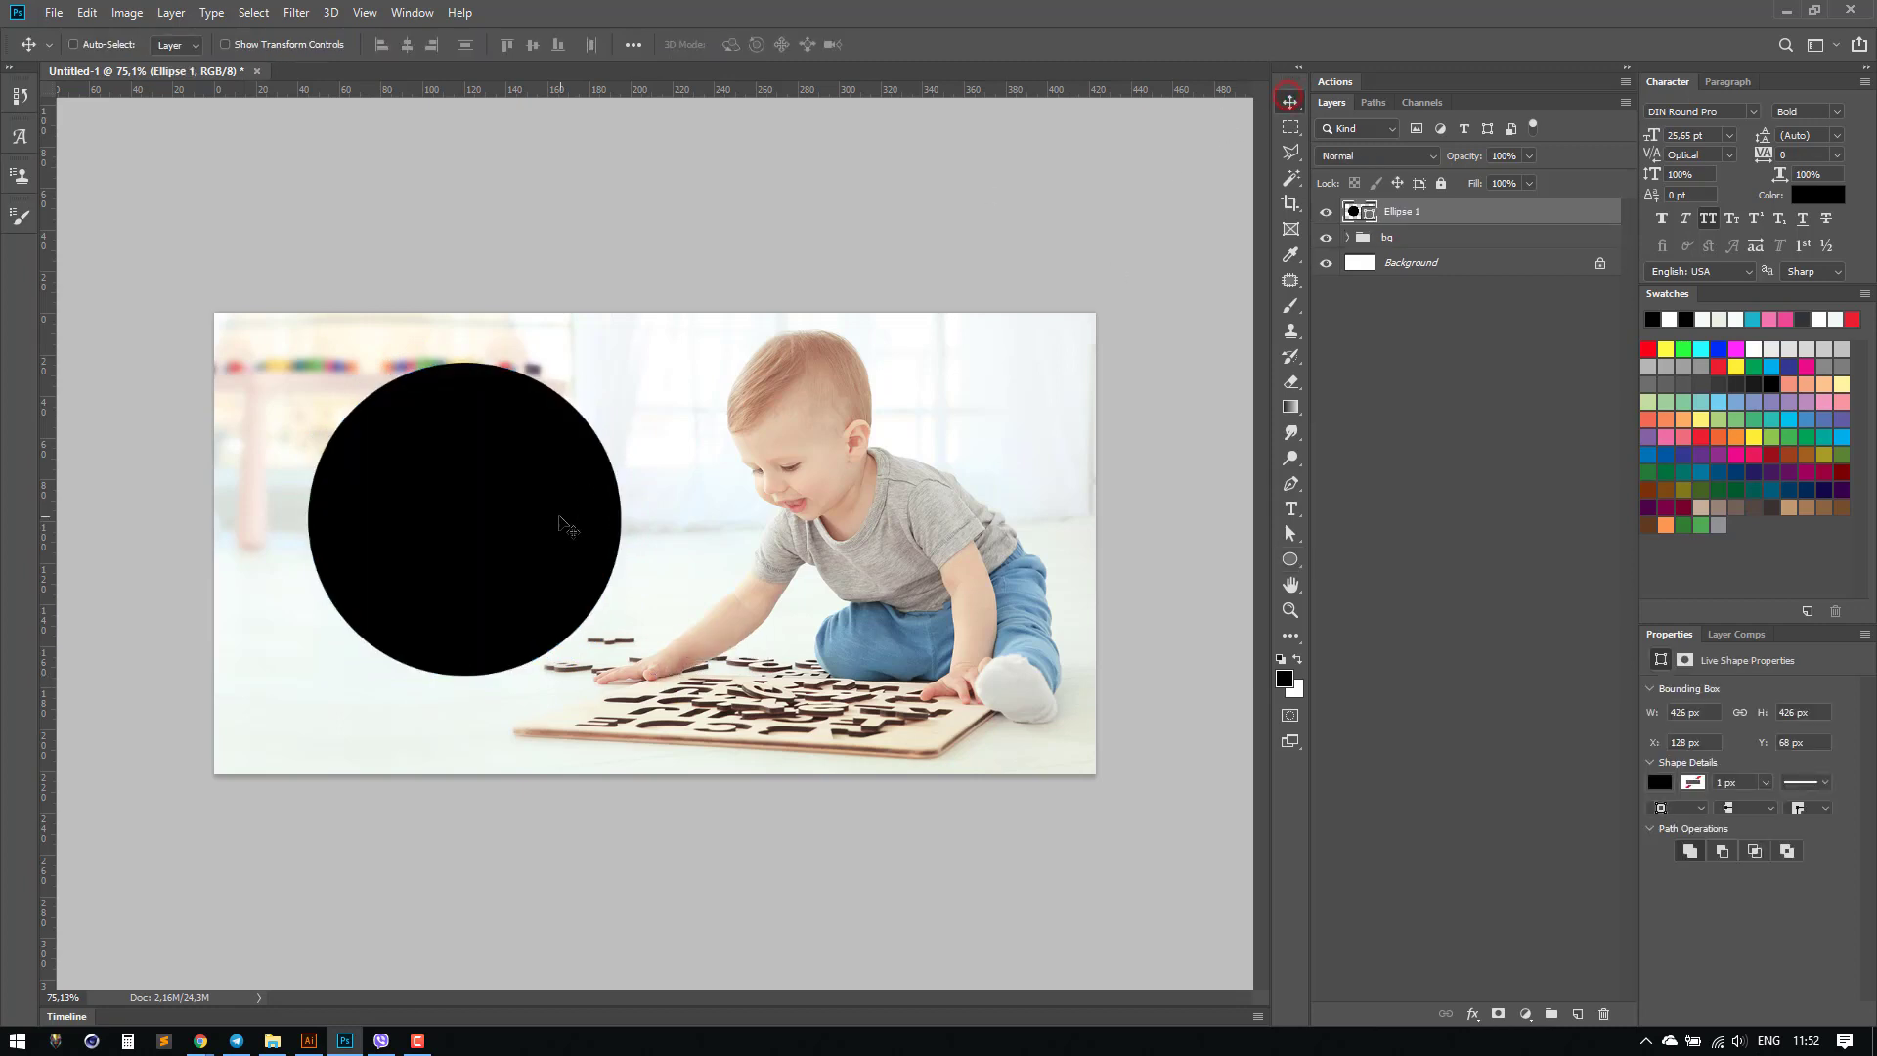
drag(561, 519, 560, 545)
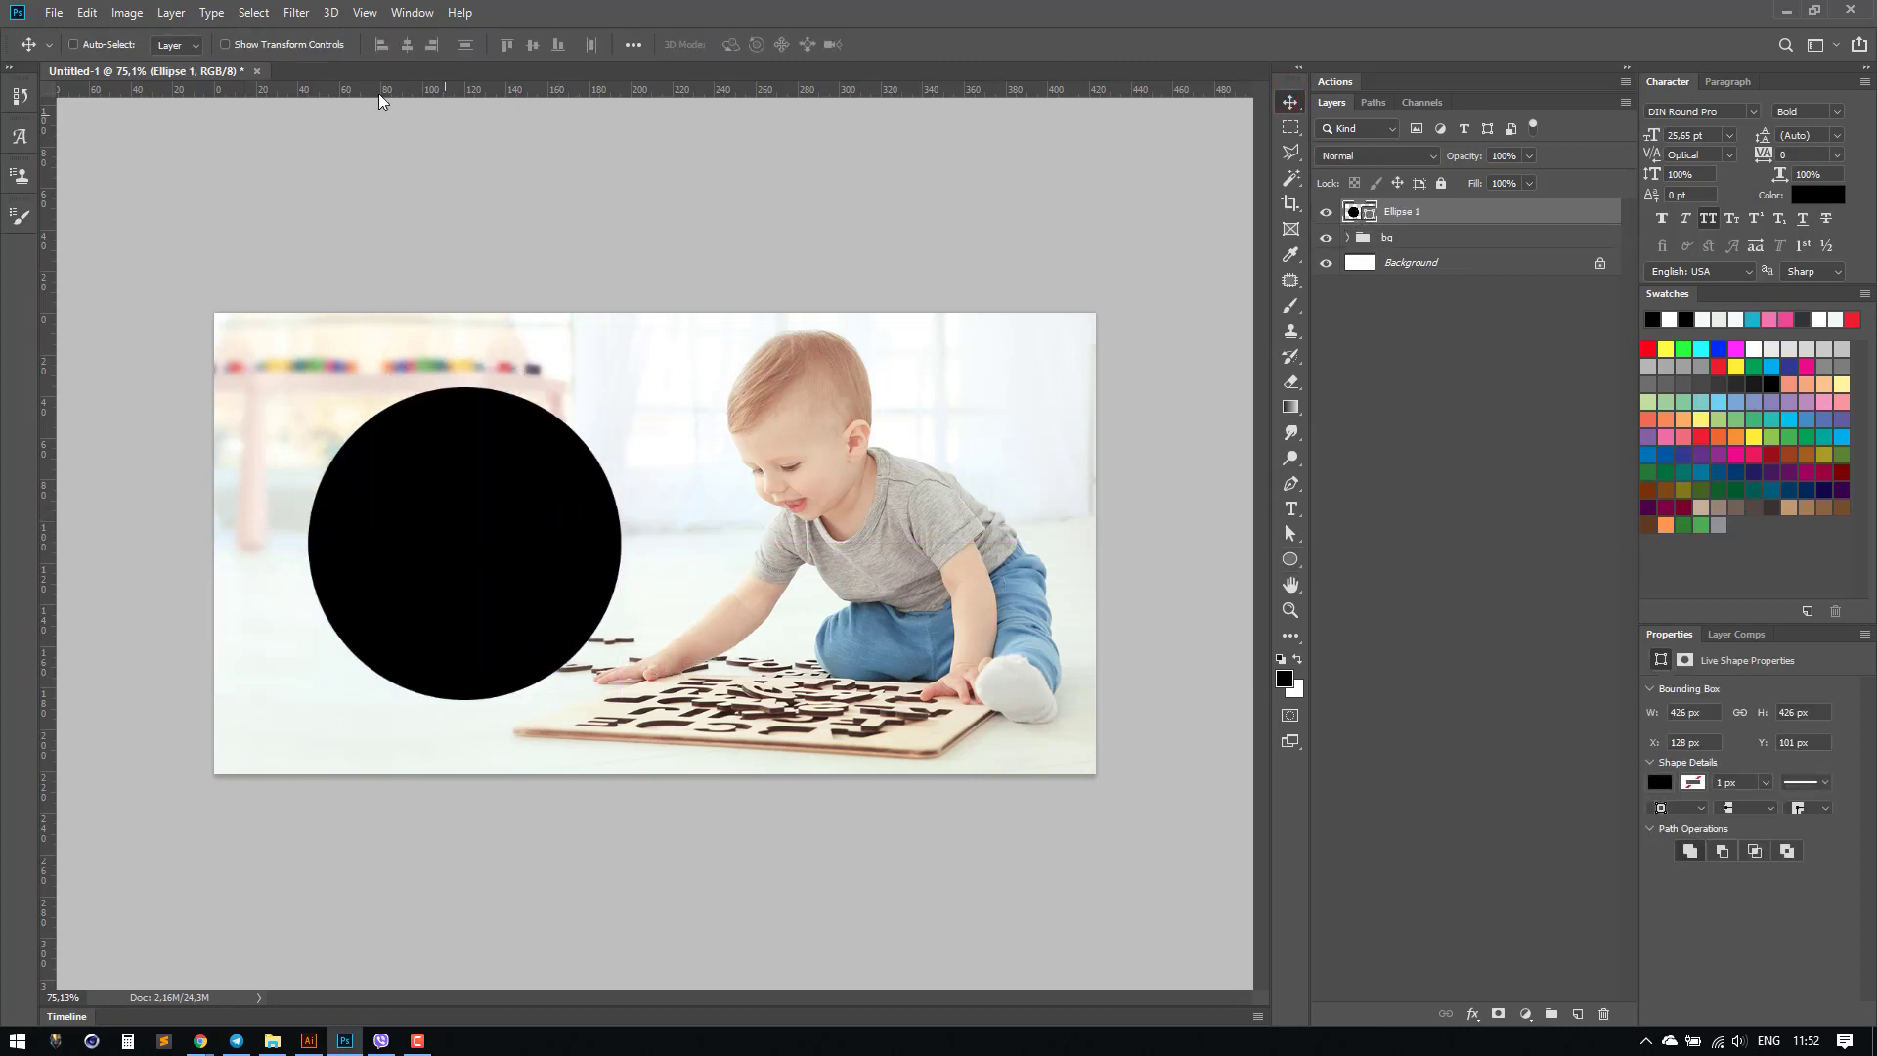
Step: Change the circle's fill to a custom turquoise with green 180 and blue 200
click(1661, 783)
click(1850, 753)
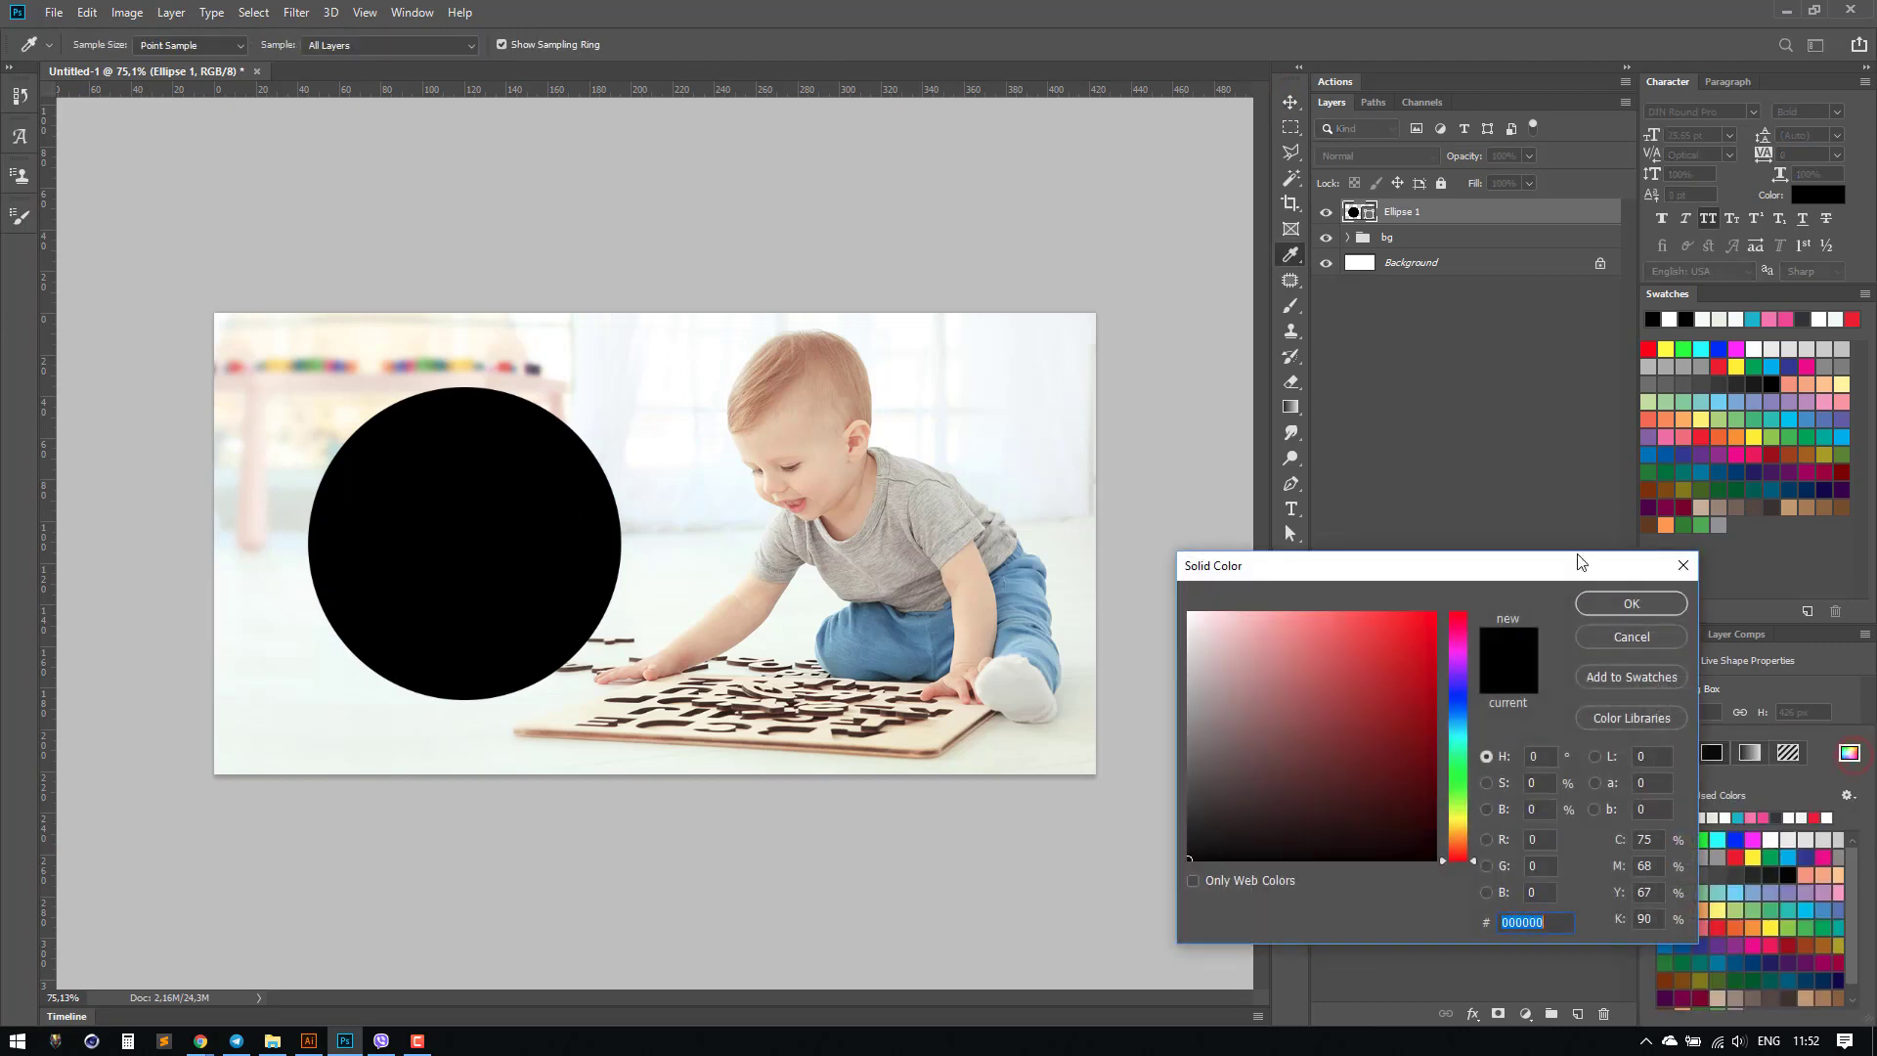
click(1541, 865)
text(180)
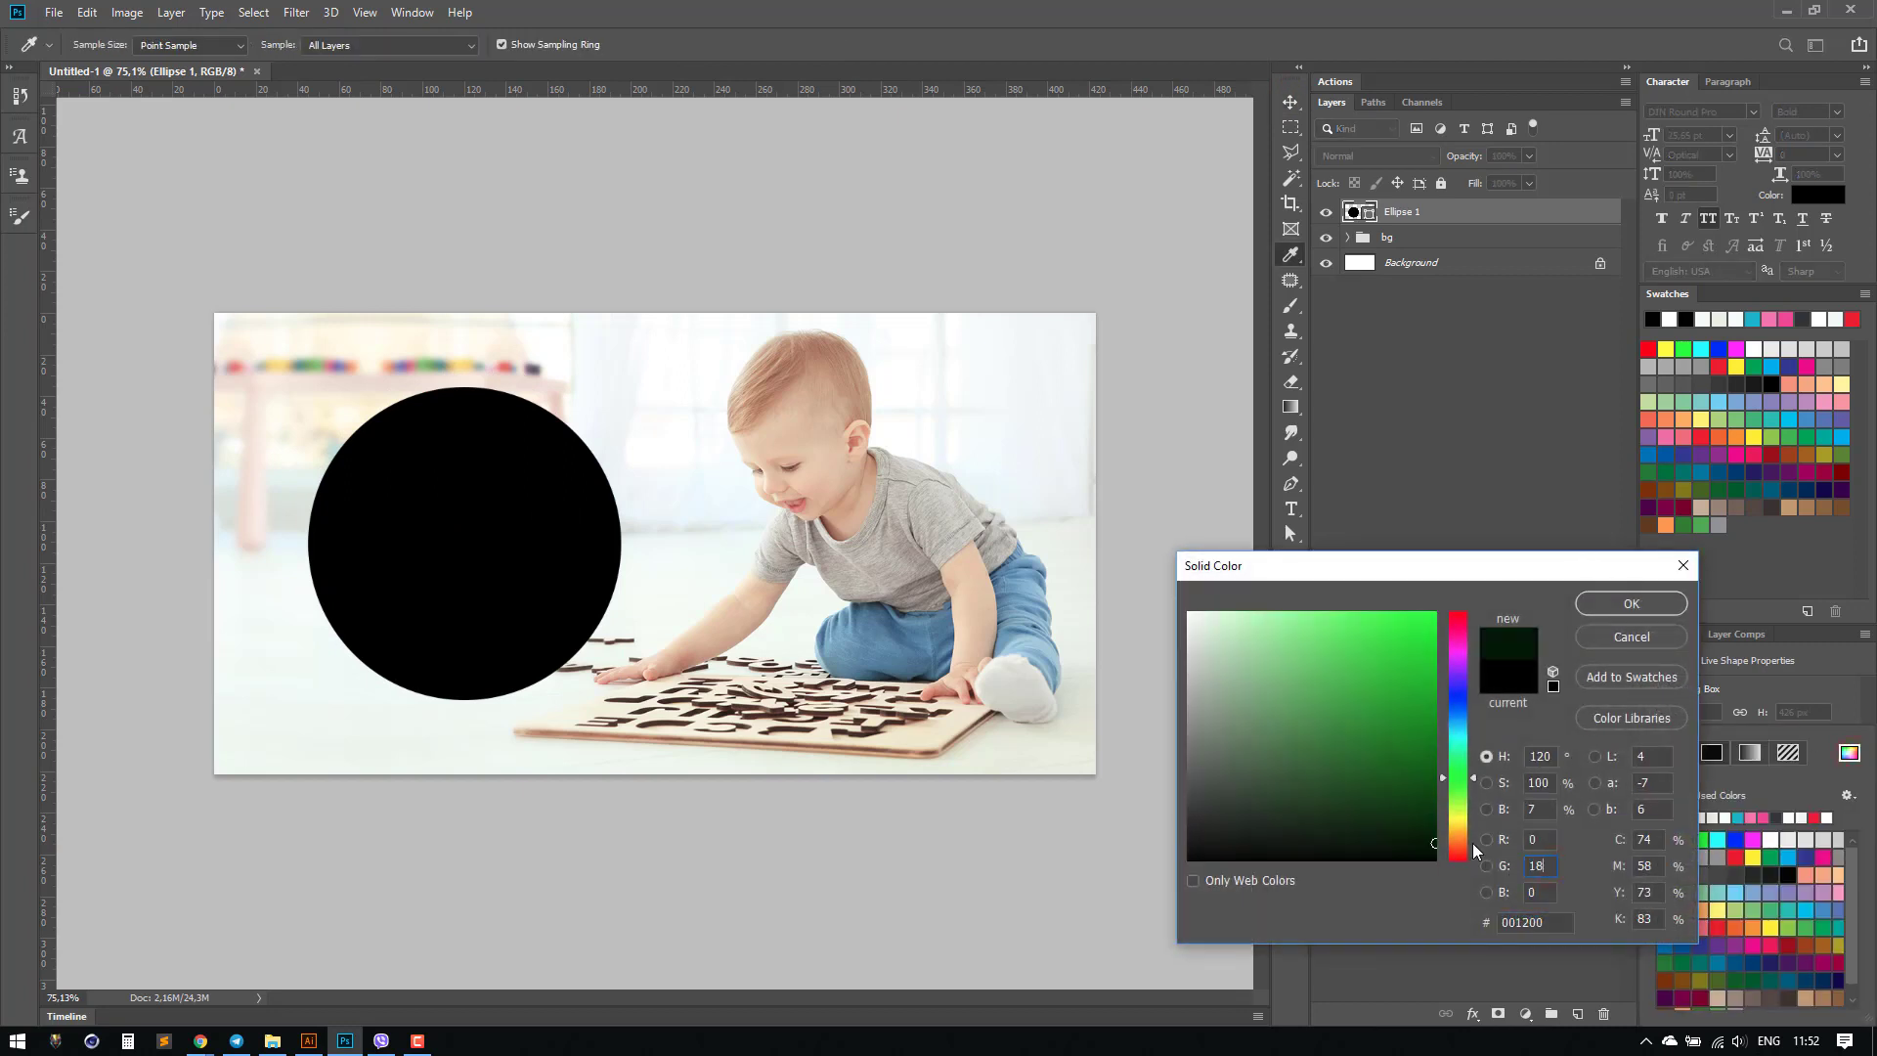
key(Tab)
text(200)
key(Return)
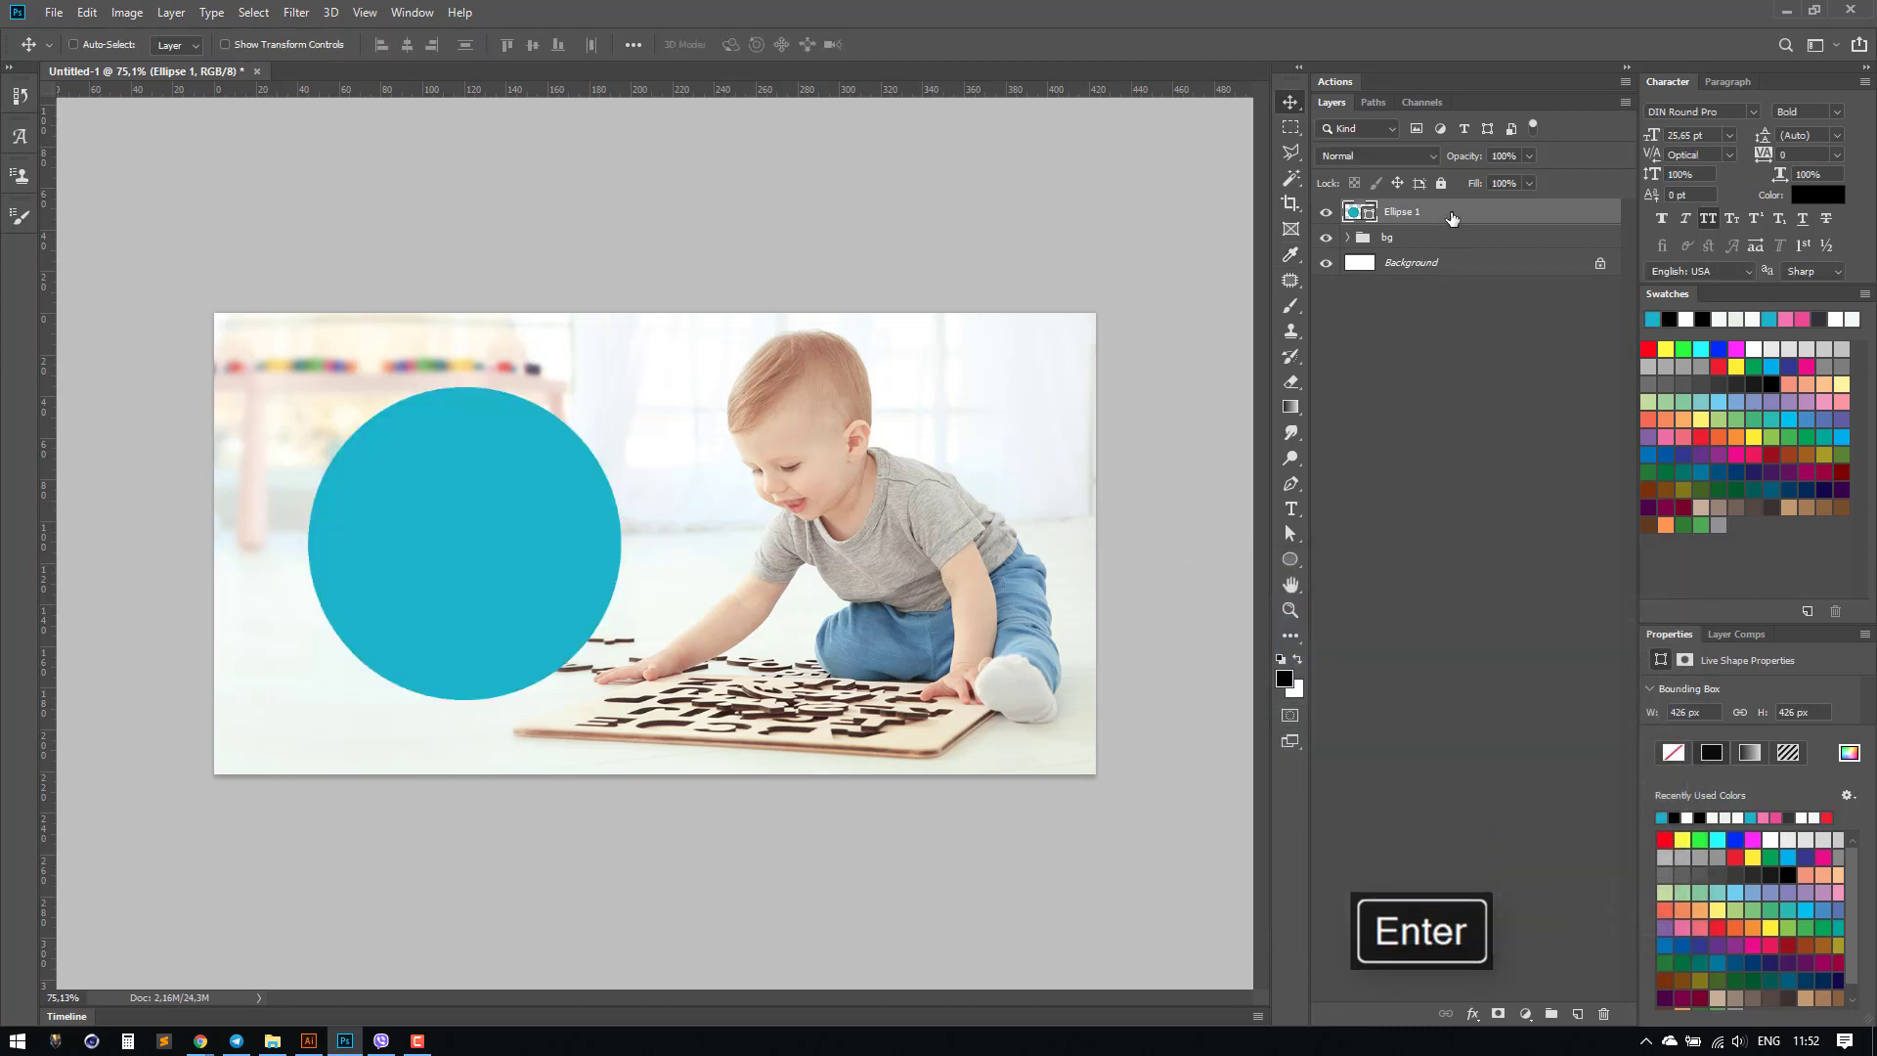
Step: Duplicate the circle layer, remove the copy's fill and give it a stroke in the same turquoise
drag(1452, 219, 1581, 1013)
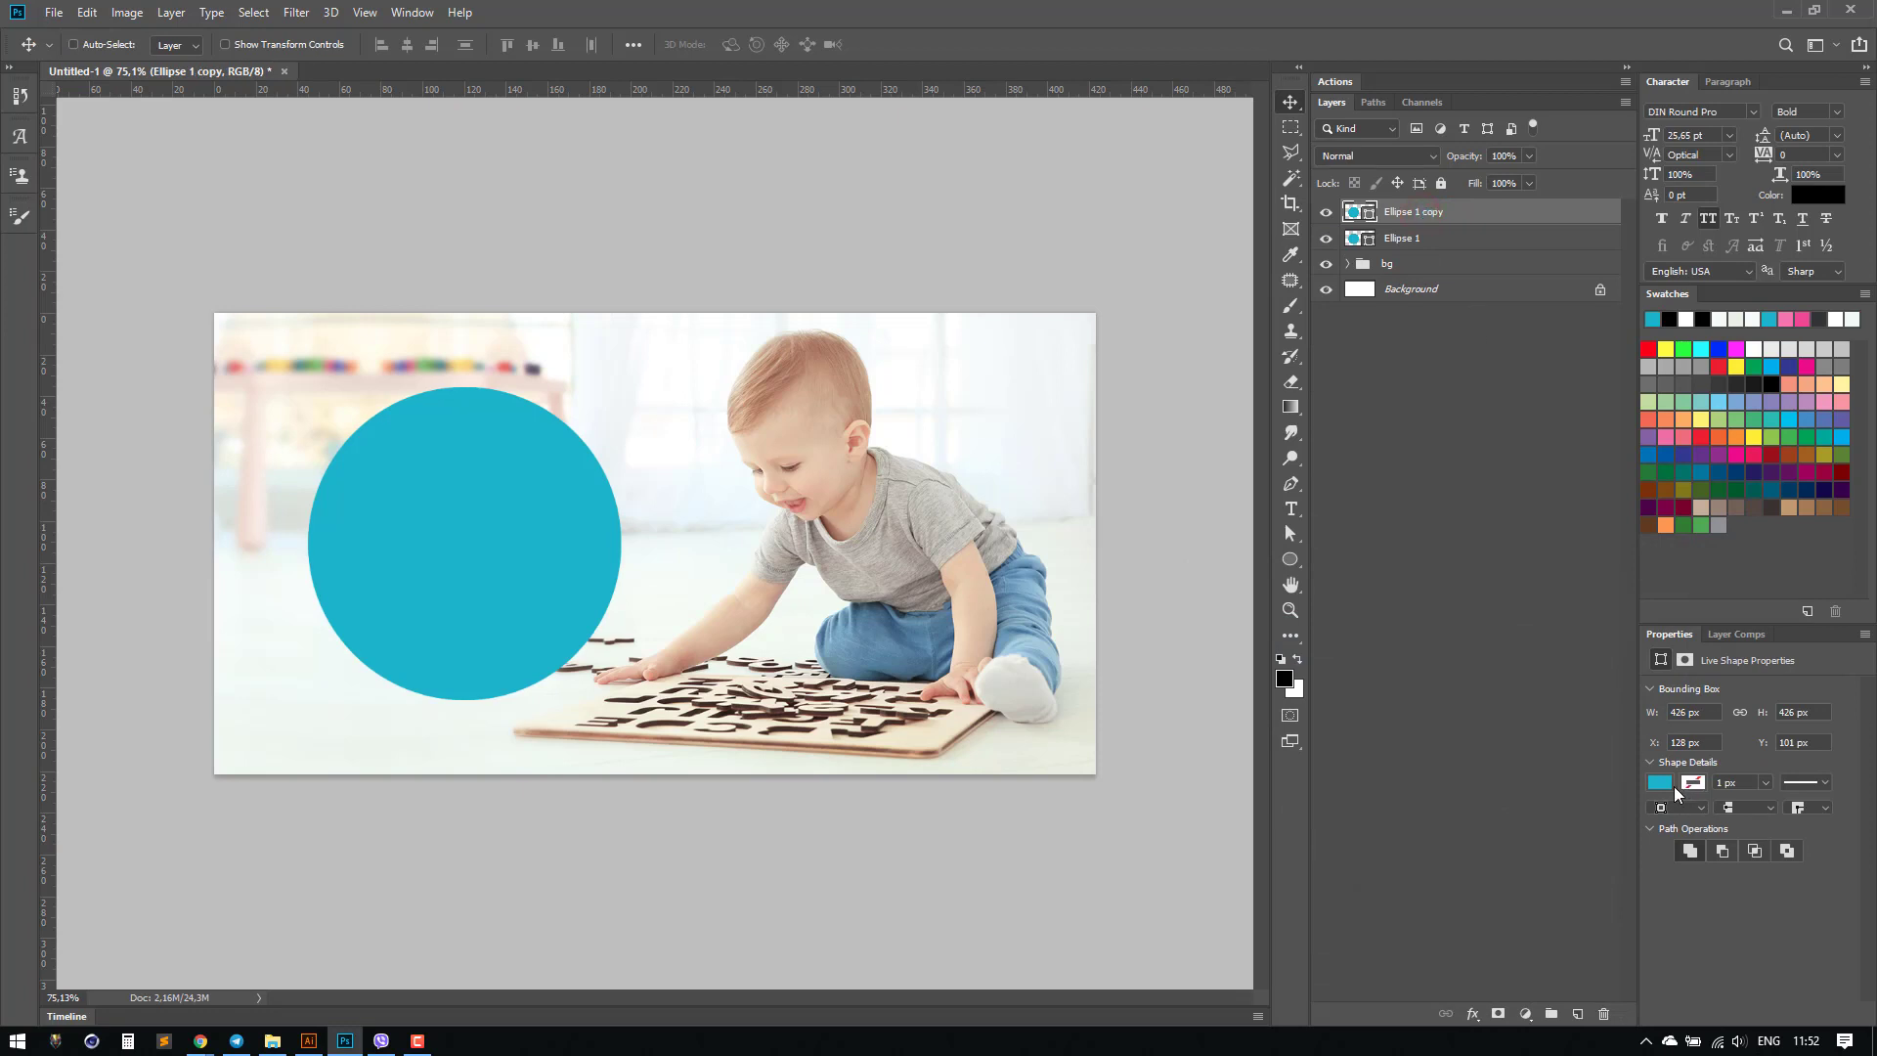
click(1660, 782)
click(1774, 691)
click(1697, 786)
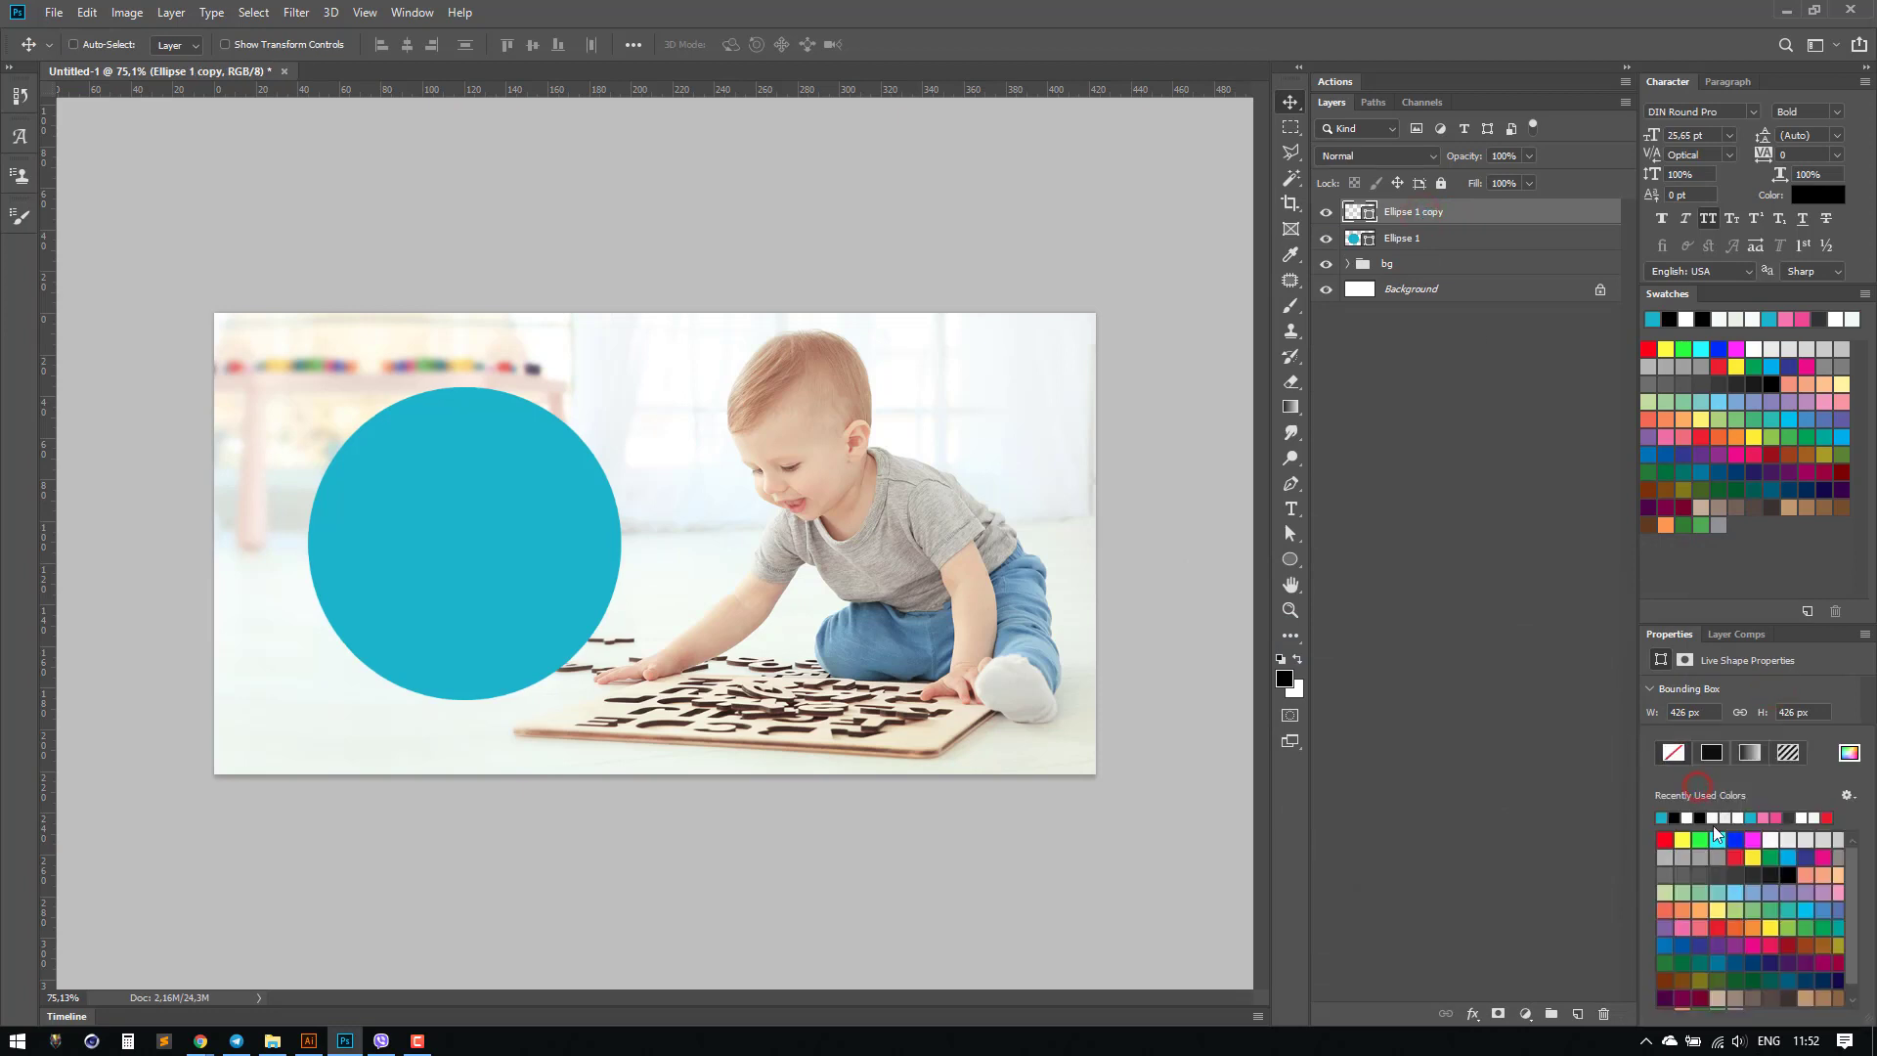
click(1661, 815)
click(1287, 109)
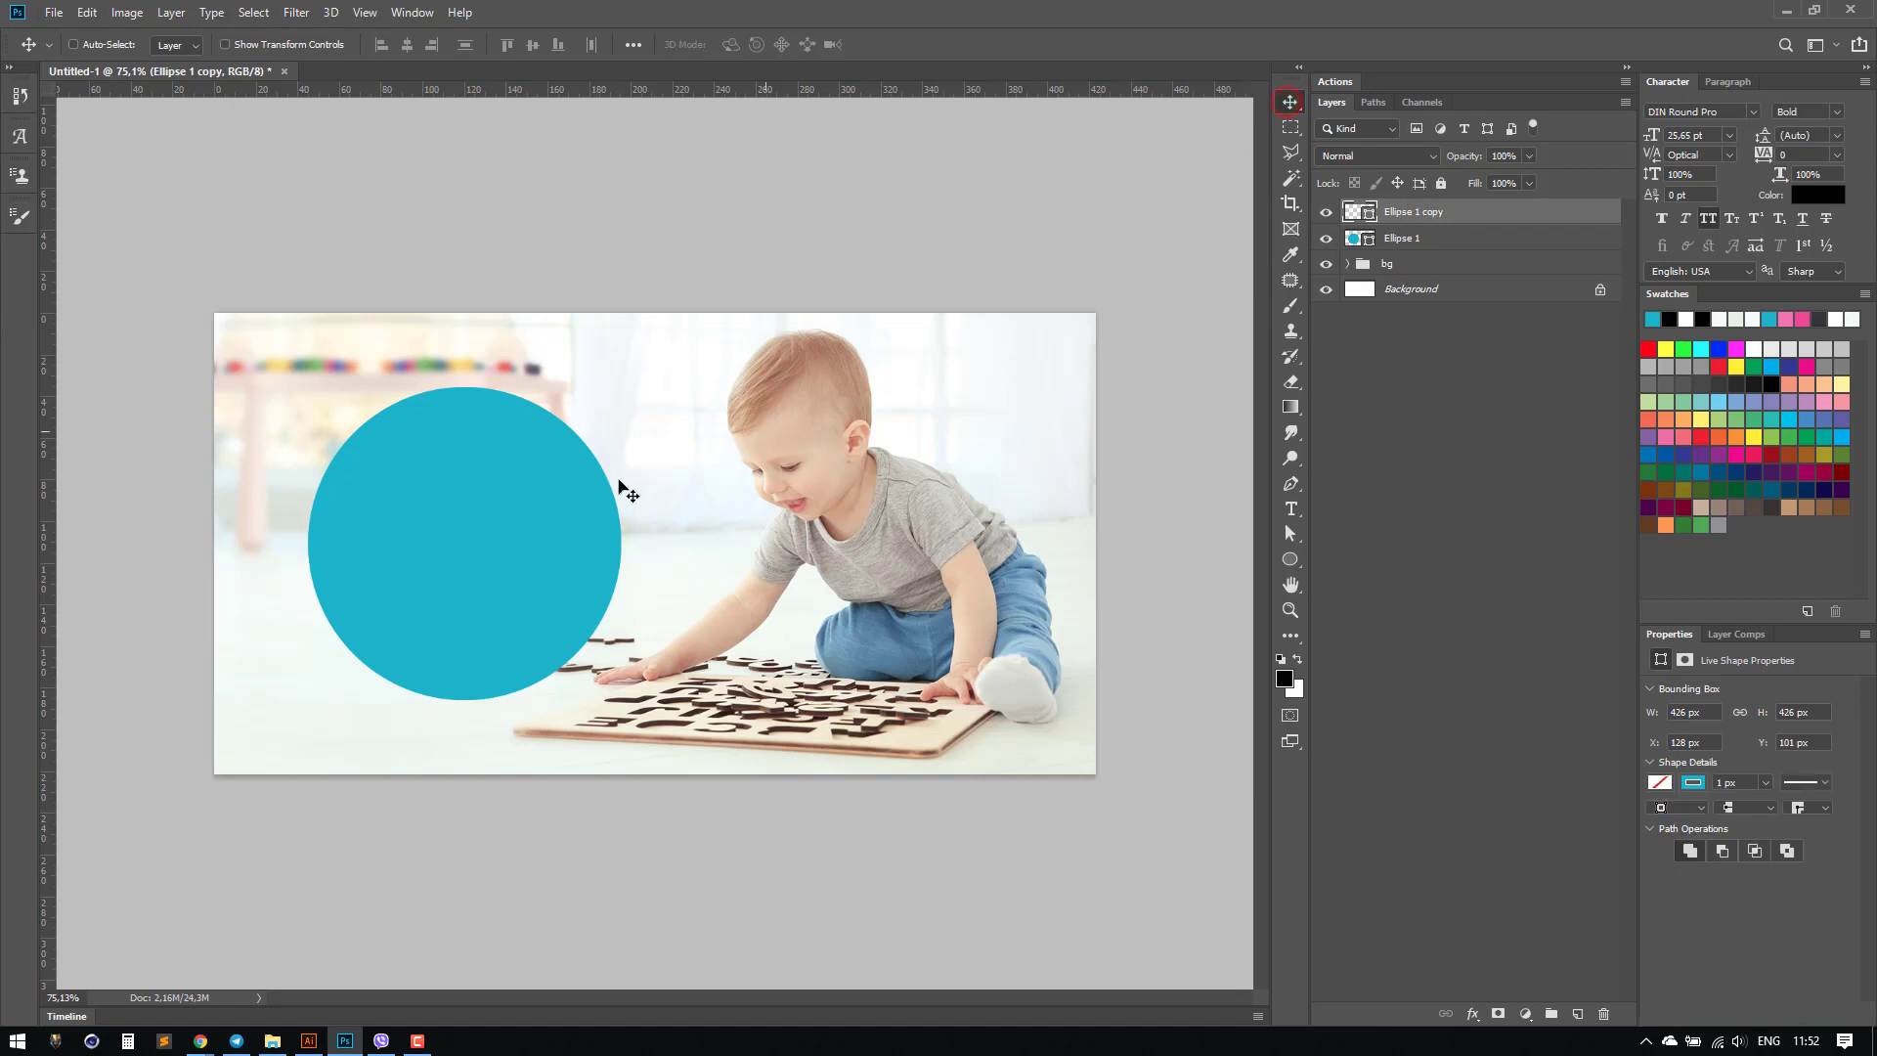
Step: Scale the outlined circle up around its centre to about 490 px in diameter
key(ctrl+t)
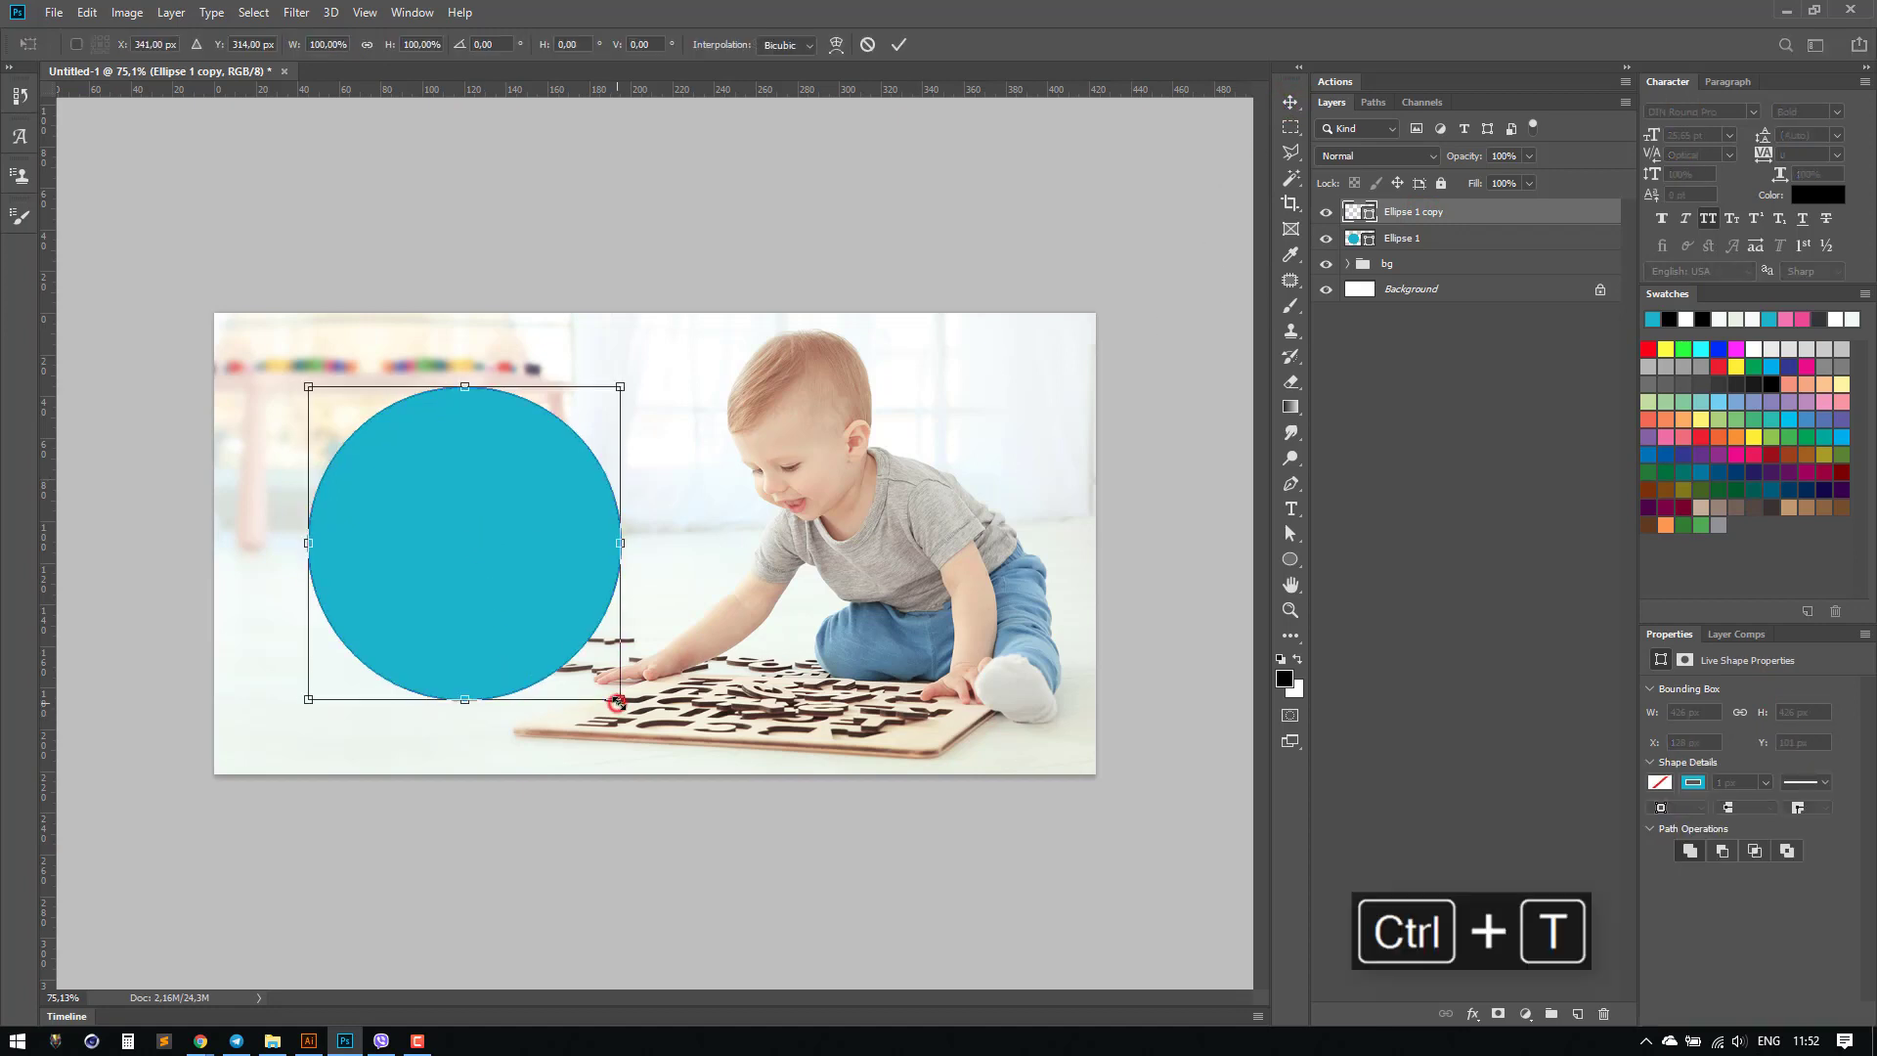
drag(618, 702, 644, 723)
double_click(585, 588)
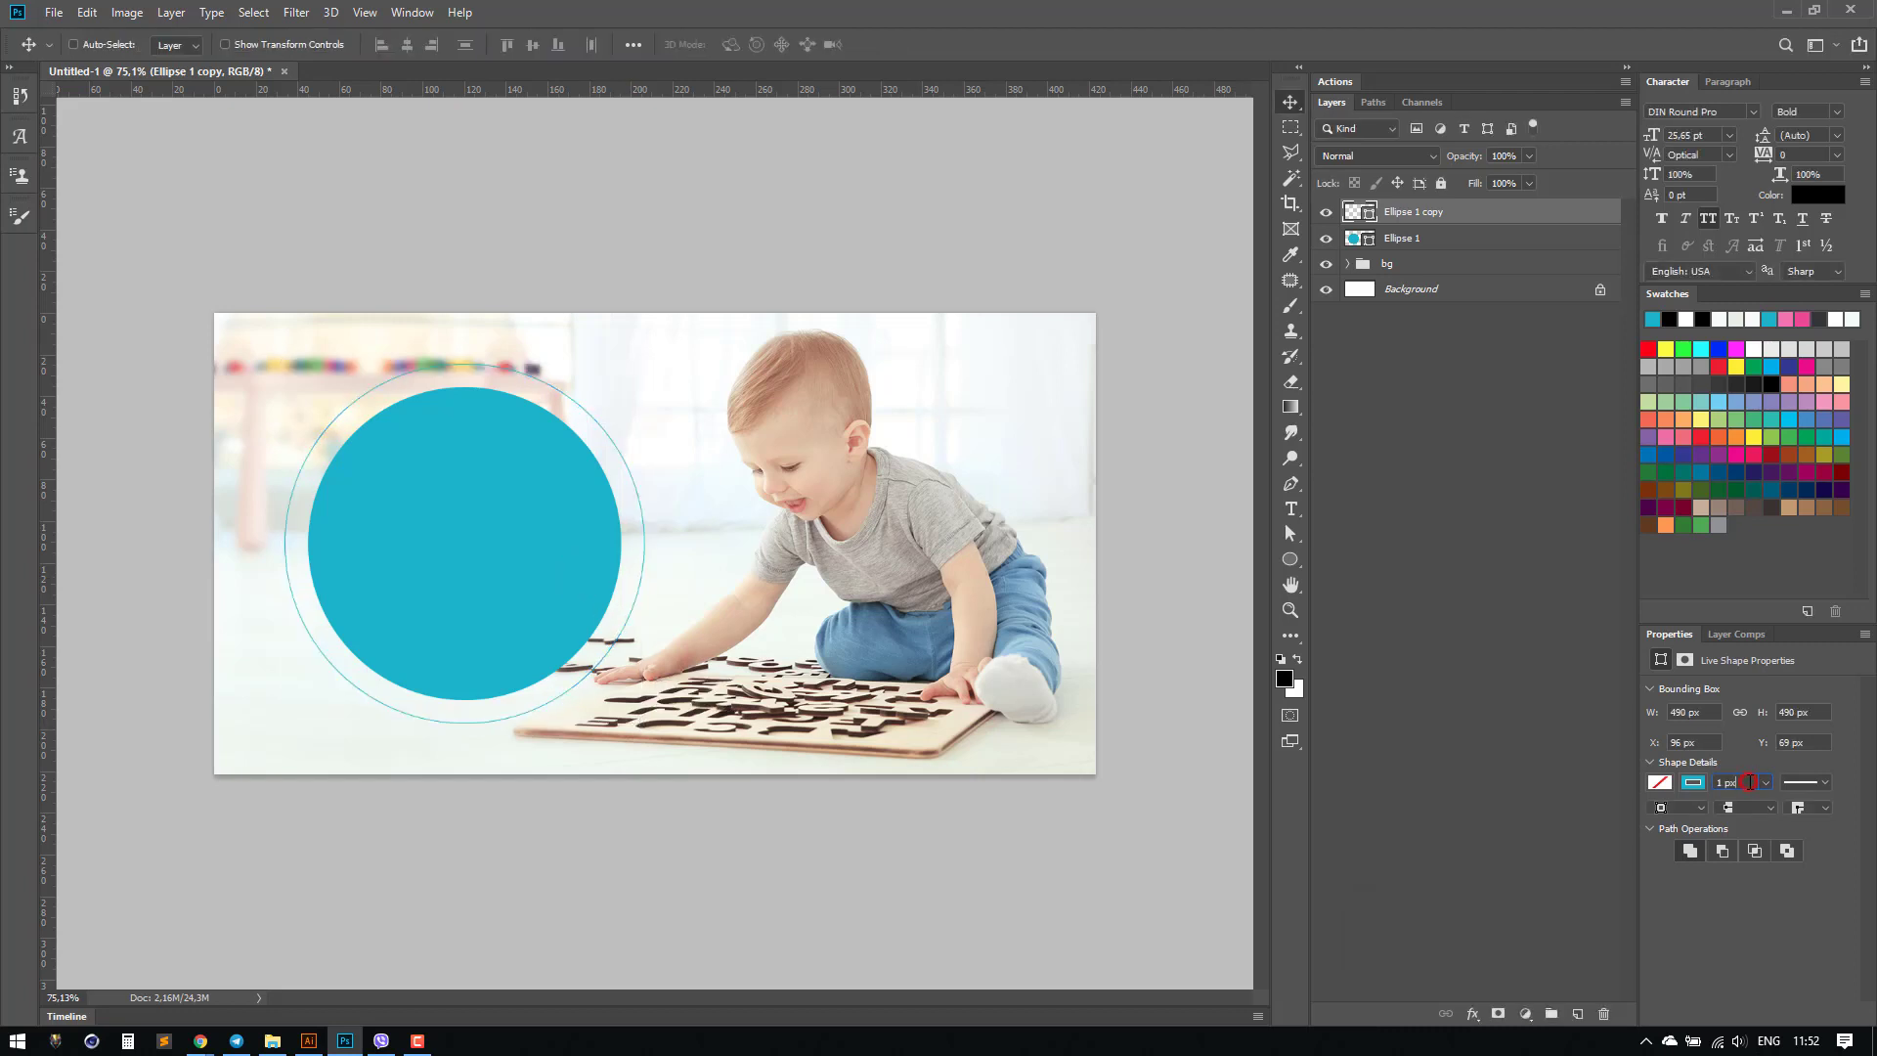
Step: Set the outlined circle's stroke width to 8 px
key(Return)
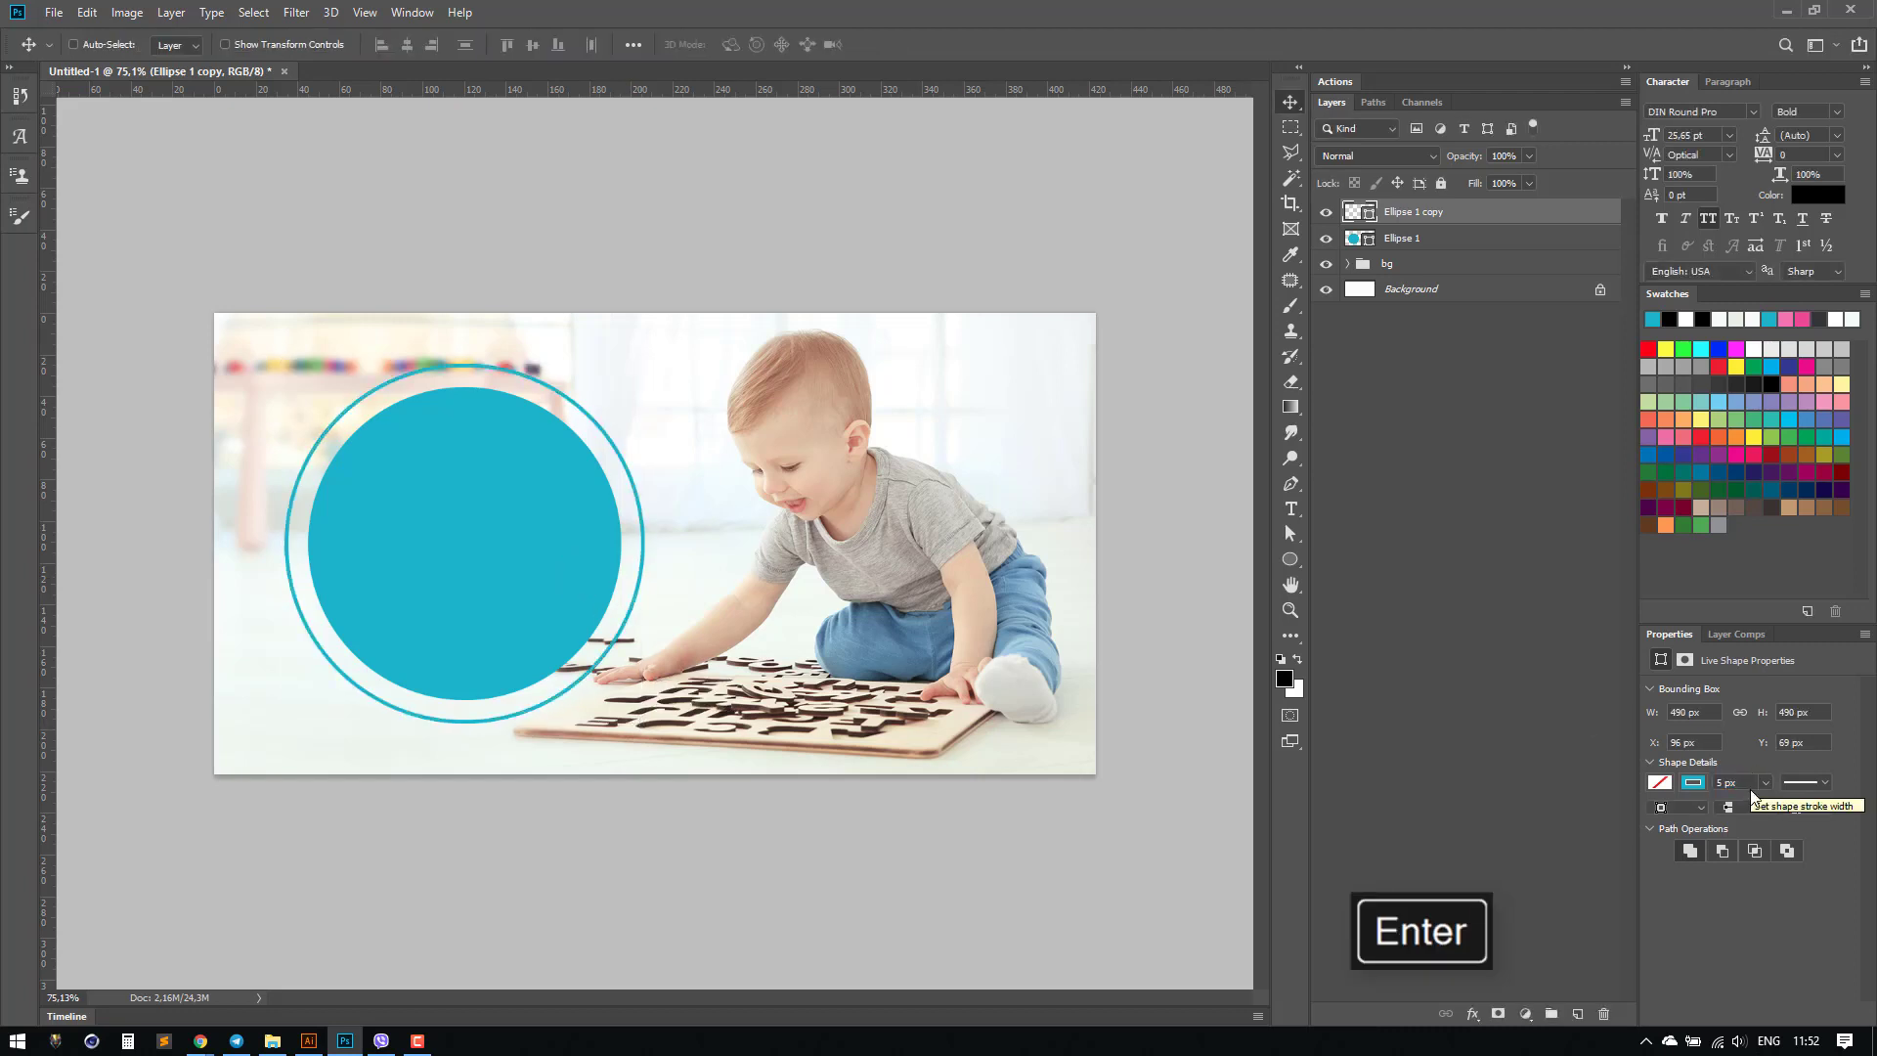
click(1732, 782)
key(Return)
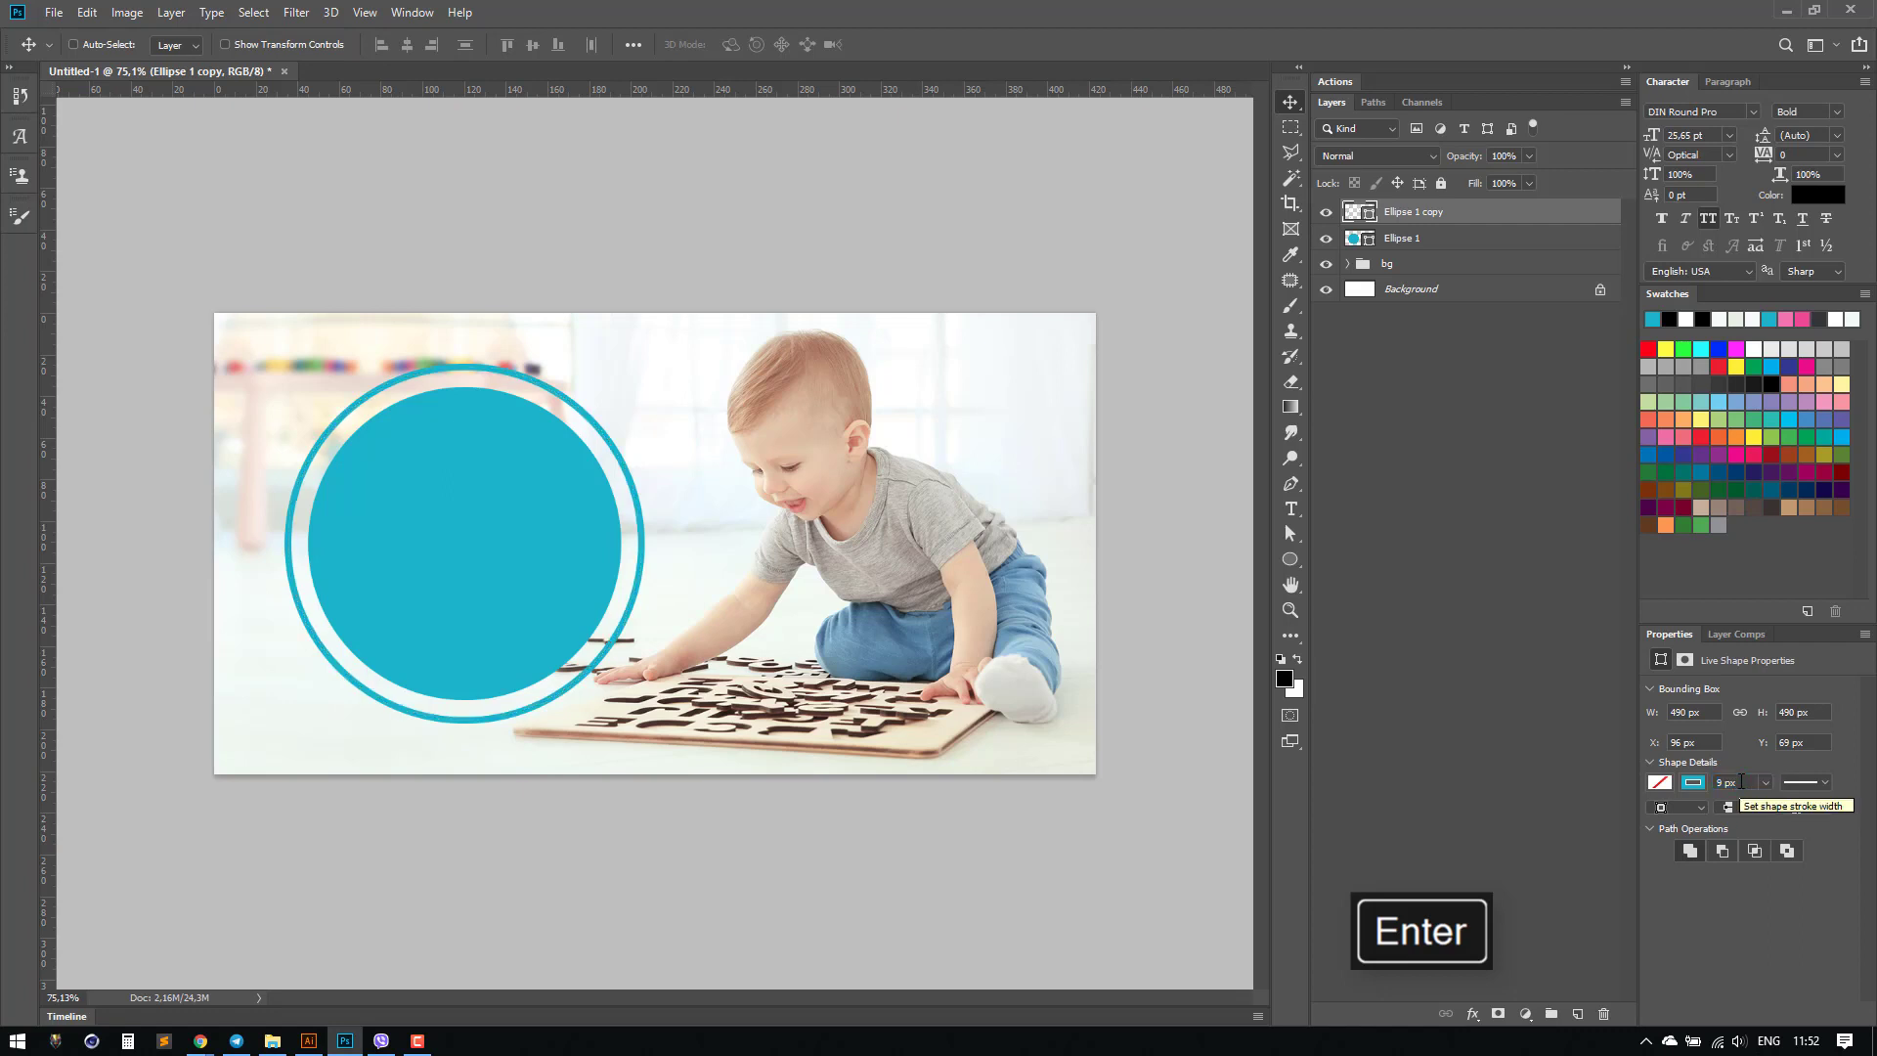
click(1729, 782)
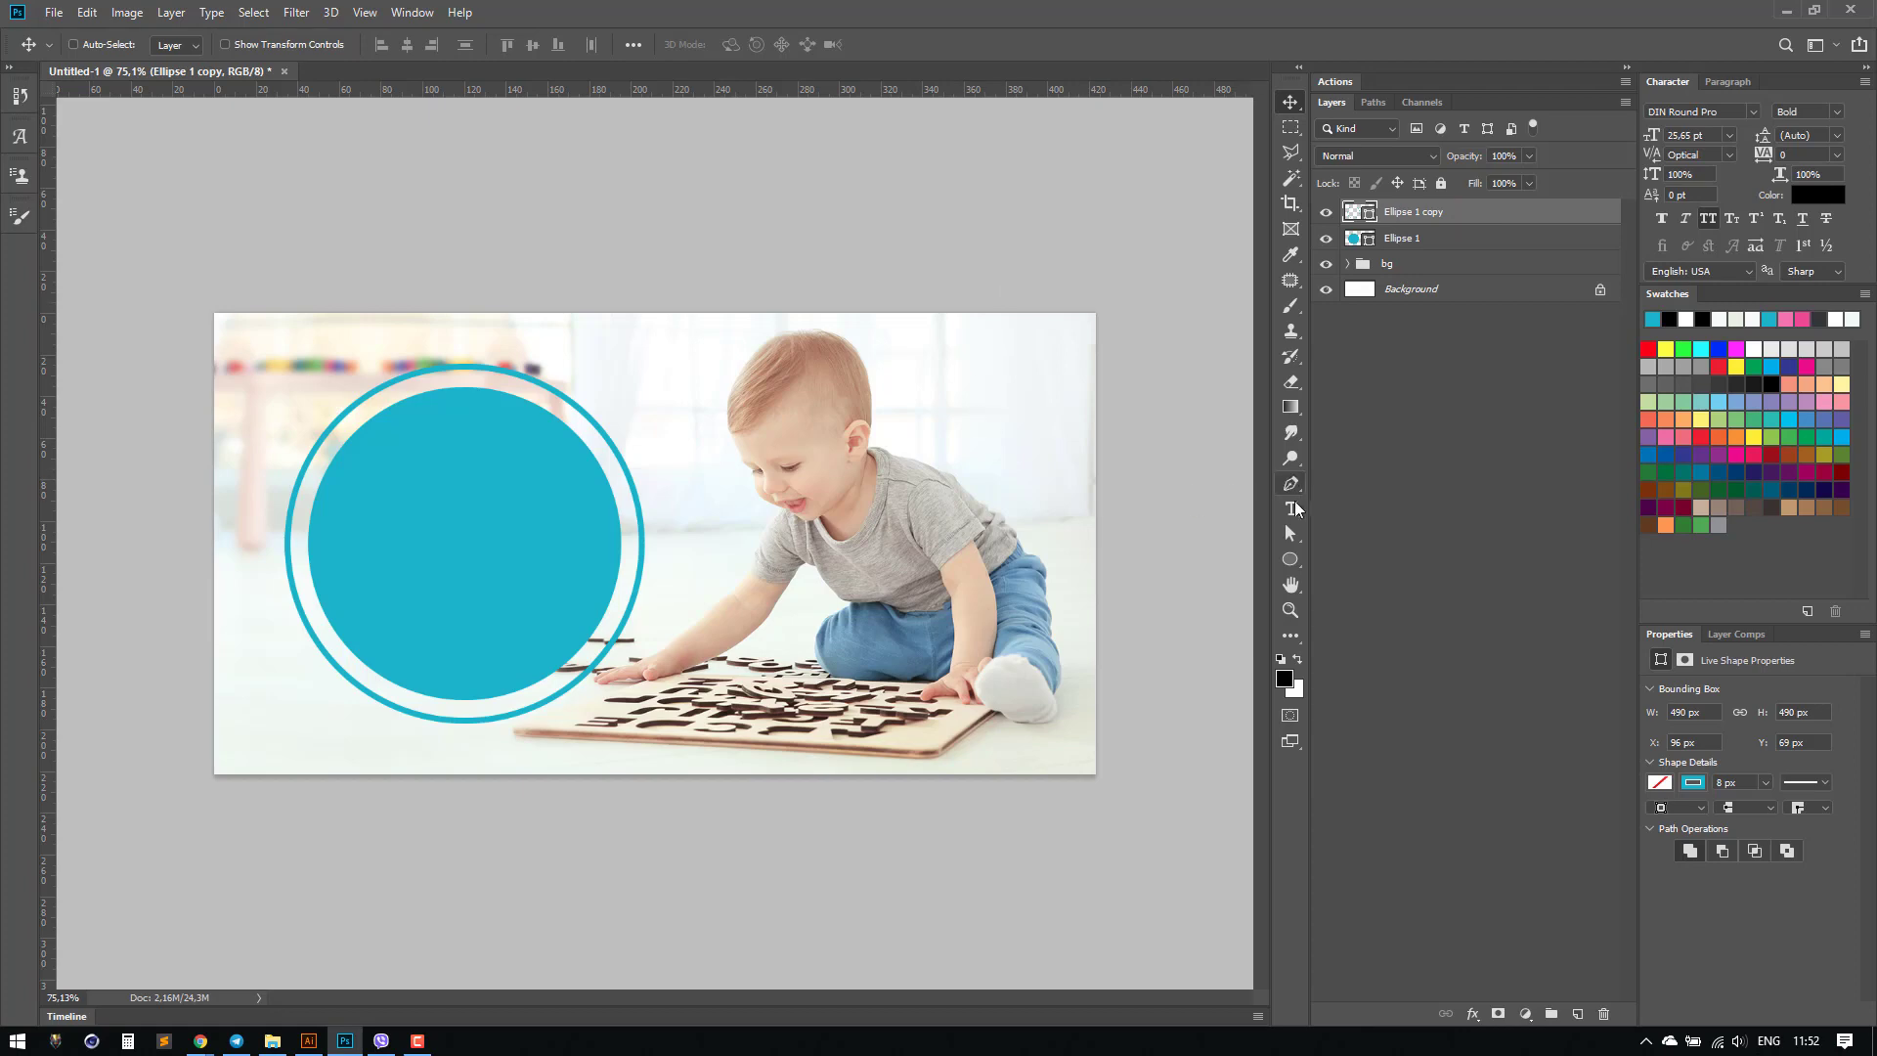
Step: Add pairs of anchor points to the outlined circle's path at its lower left, upper left and upper right with the Pen tool
click(1291, 485)
scroll(315, 622, up, 4)
drag(294, 652, 505, 586)
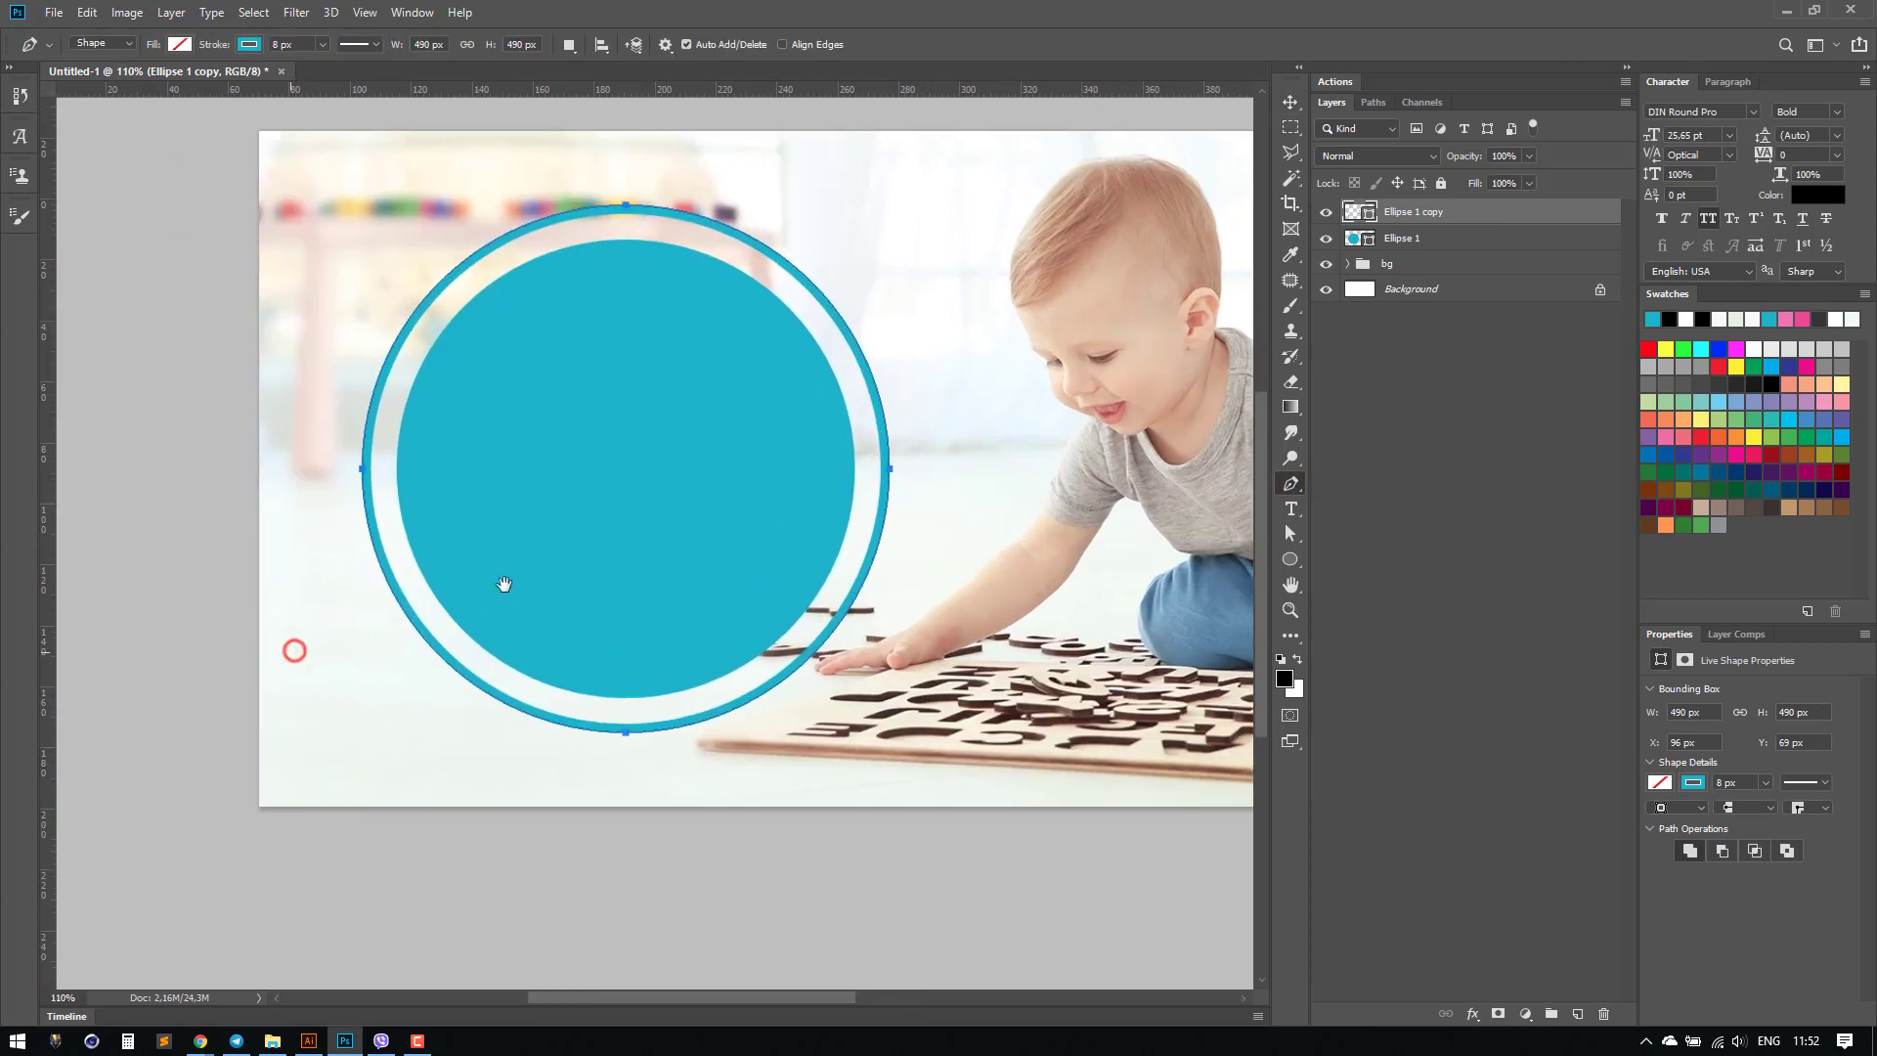
scroll(589, 700, up, 3)
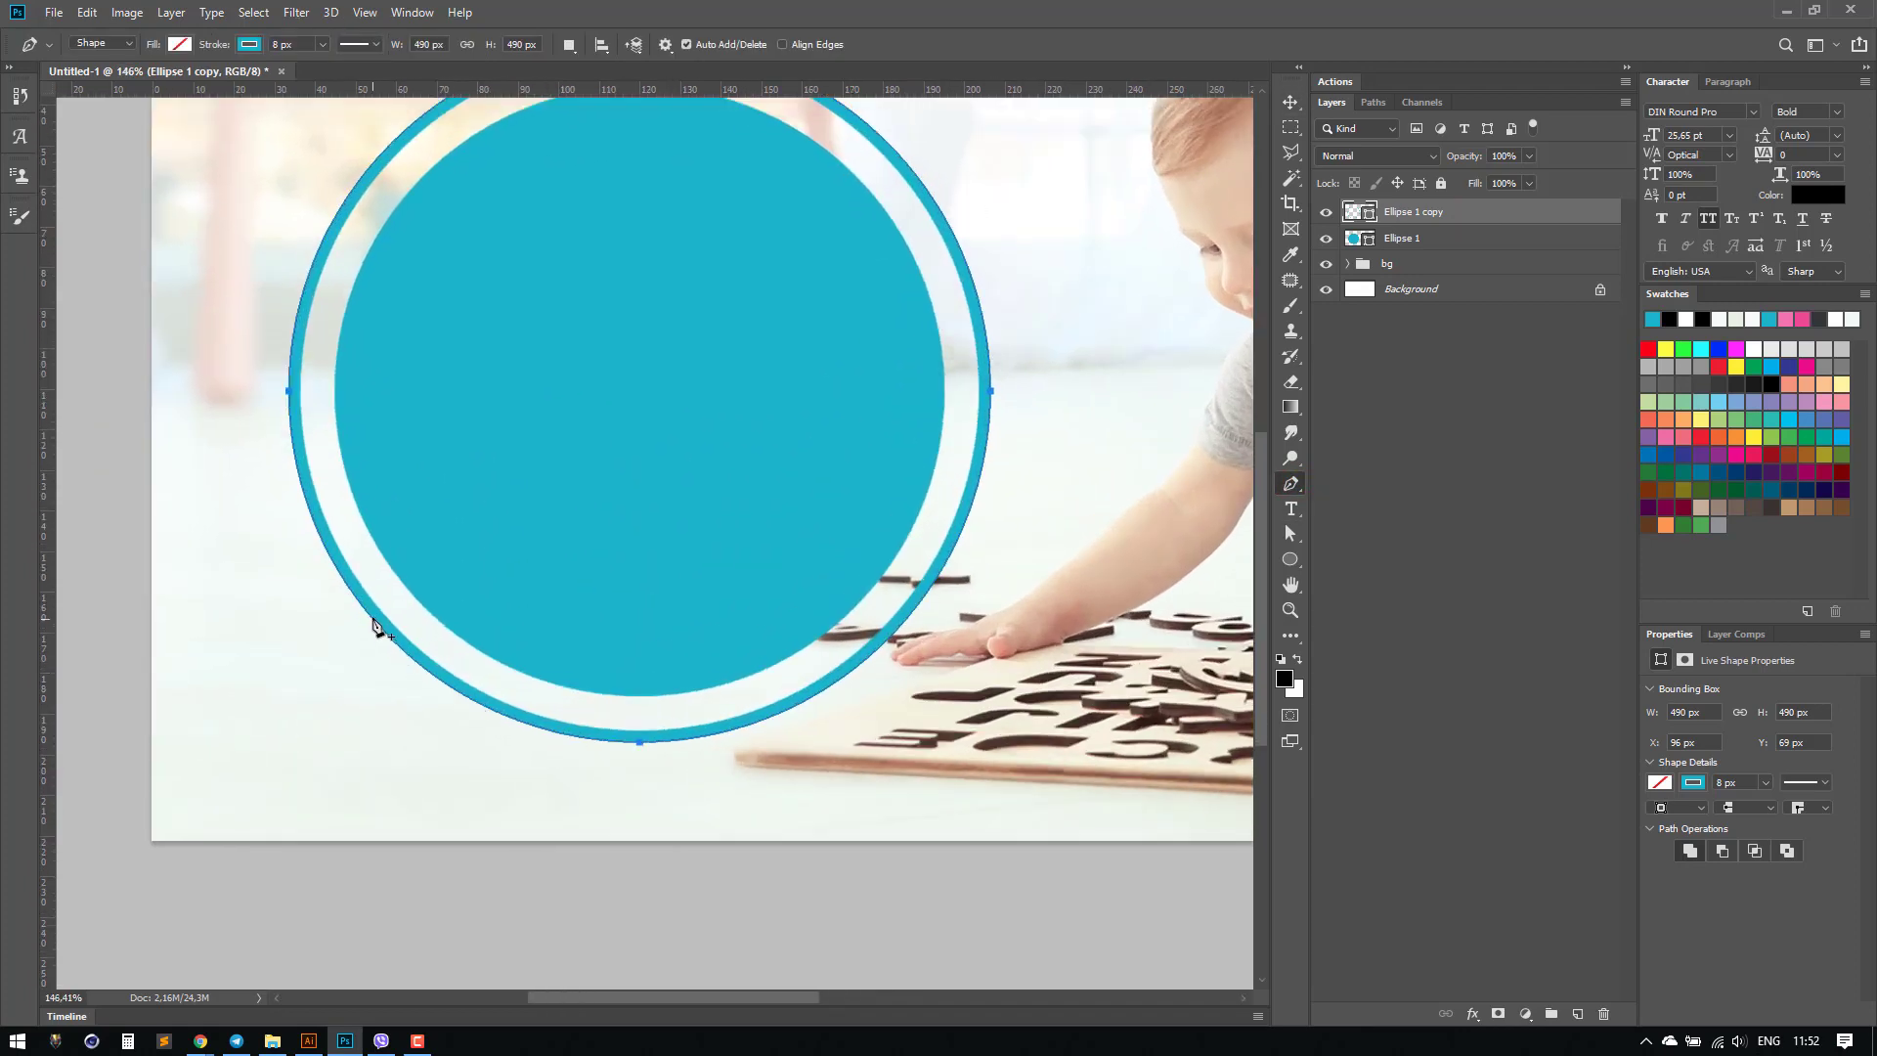
click(367, 613)
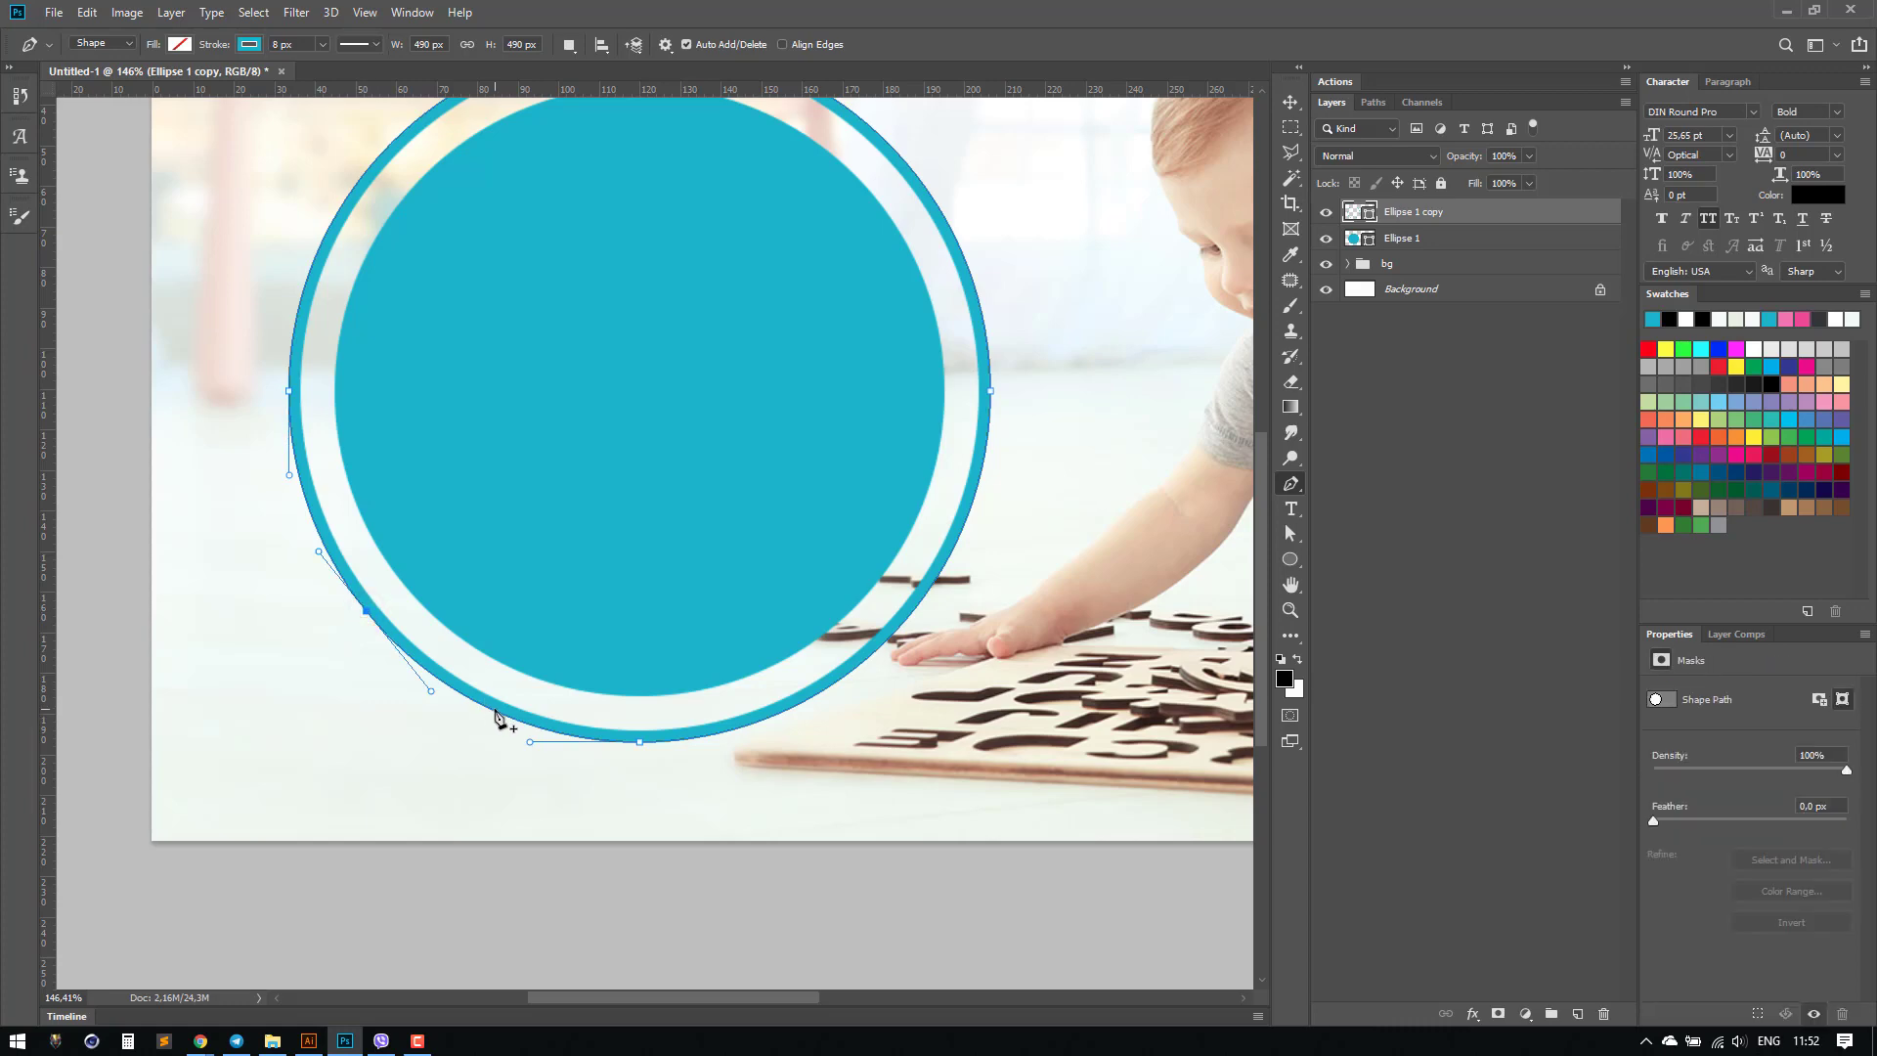
click(496, 713)
drag(591, 352, 600, 579)
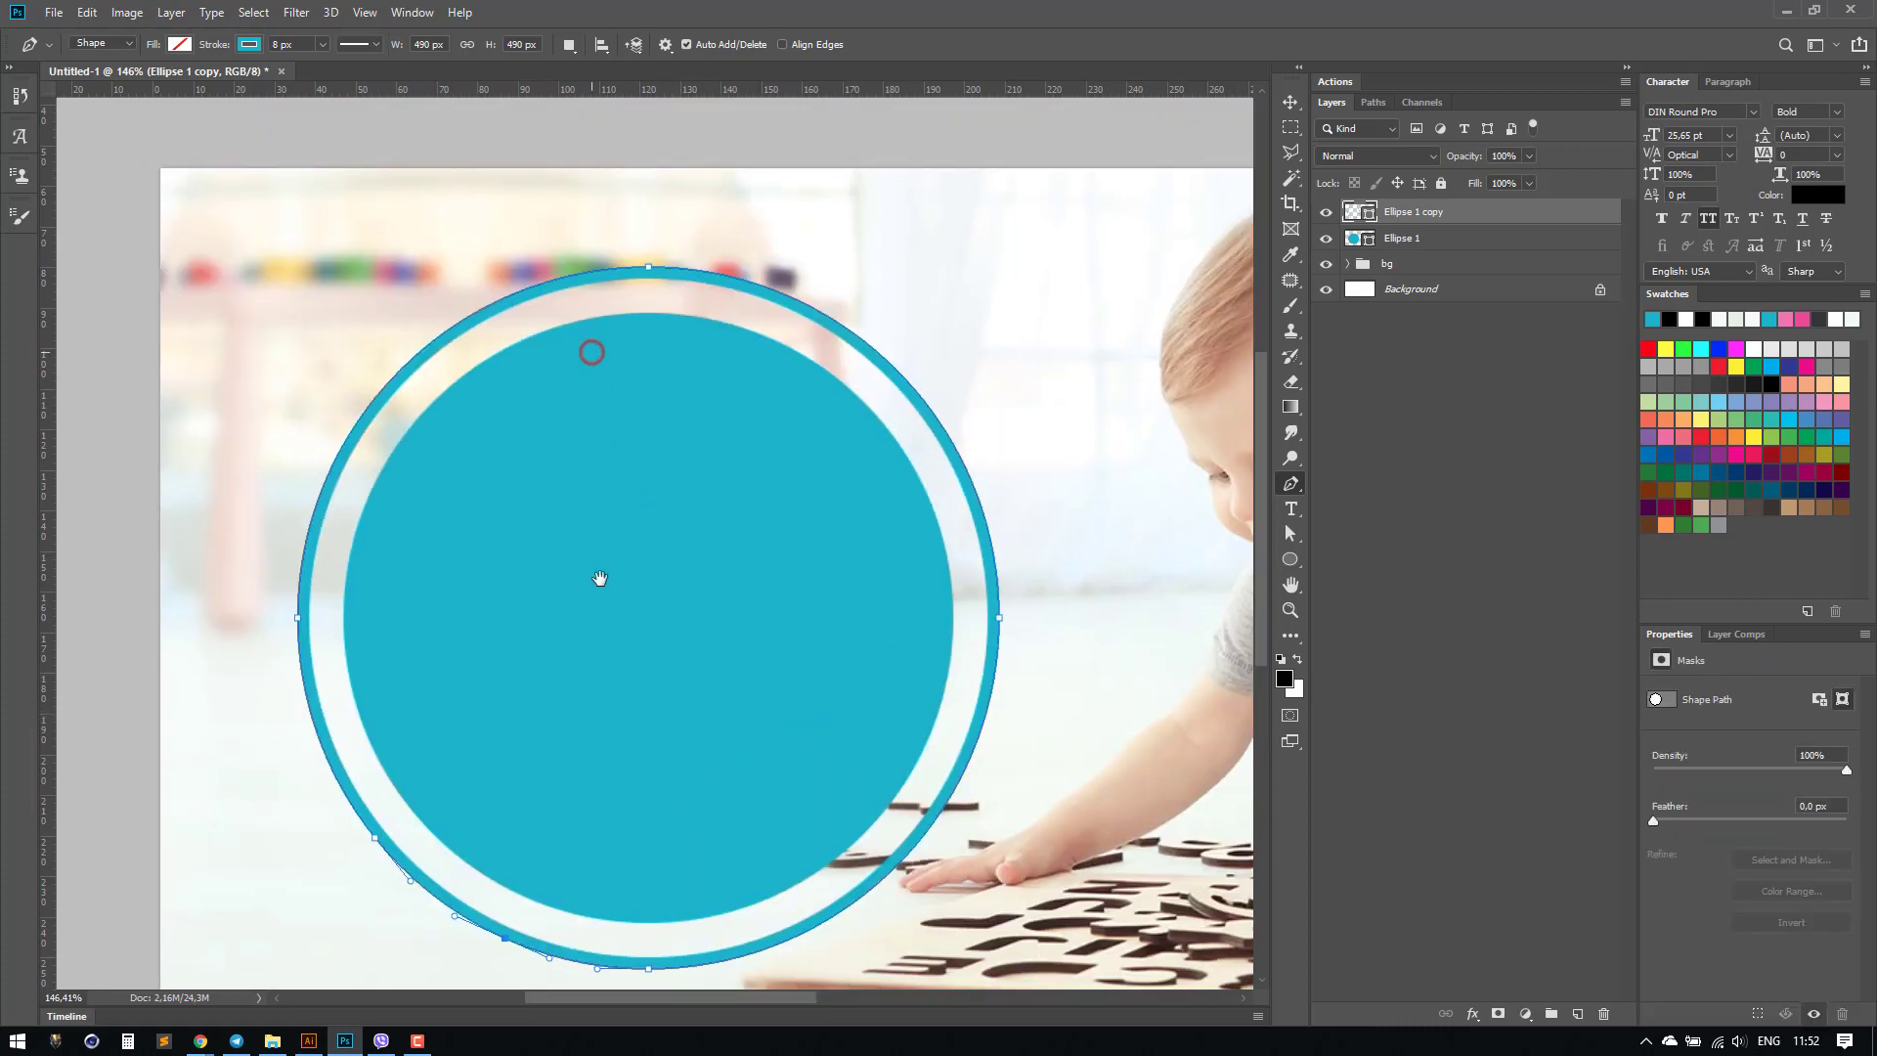
click(371, 404)
click(525, 289)
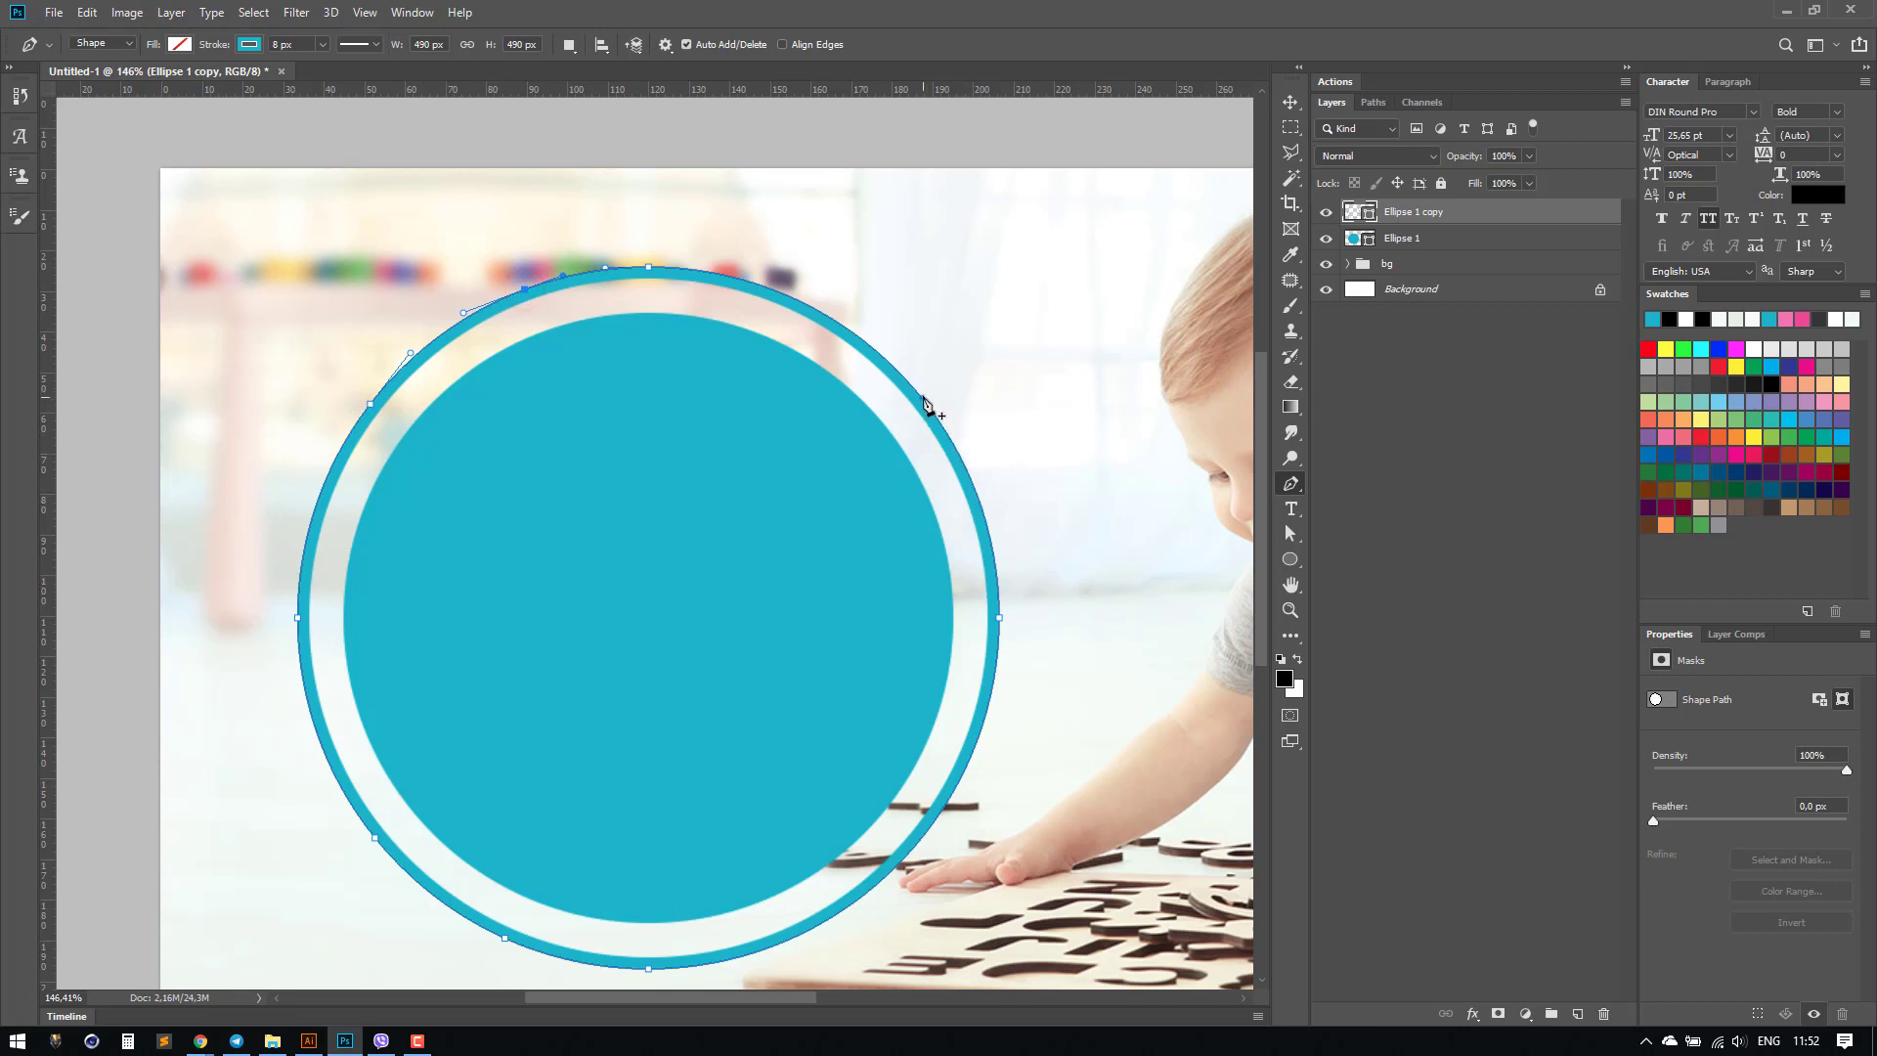
click(921, 398)
click(994, 555)
Step: Delete the three path segments between the added anchor point pairs, opening gaps at the ring's upper right, upper left and lower left
click(1290, 534)
click(988, 431)
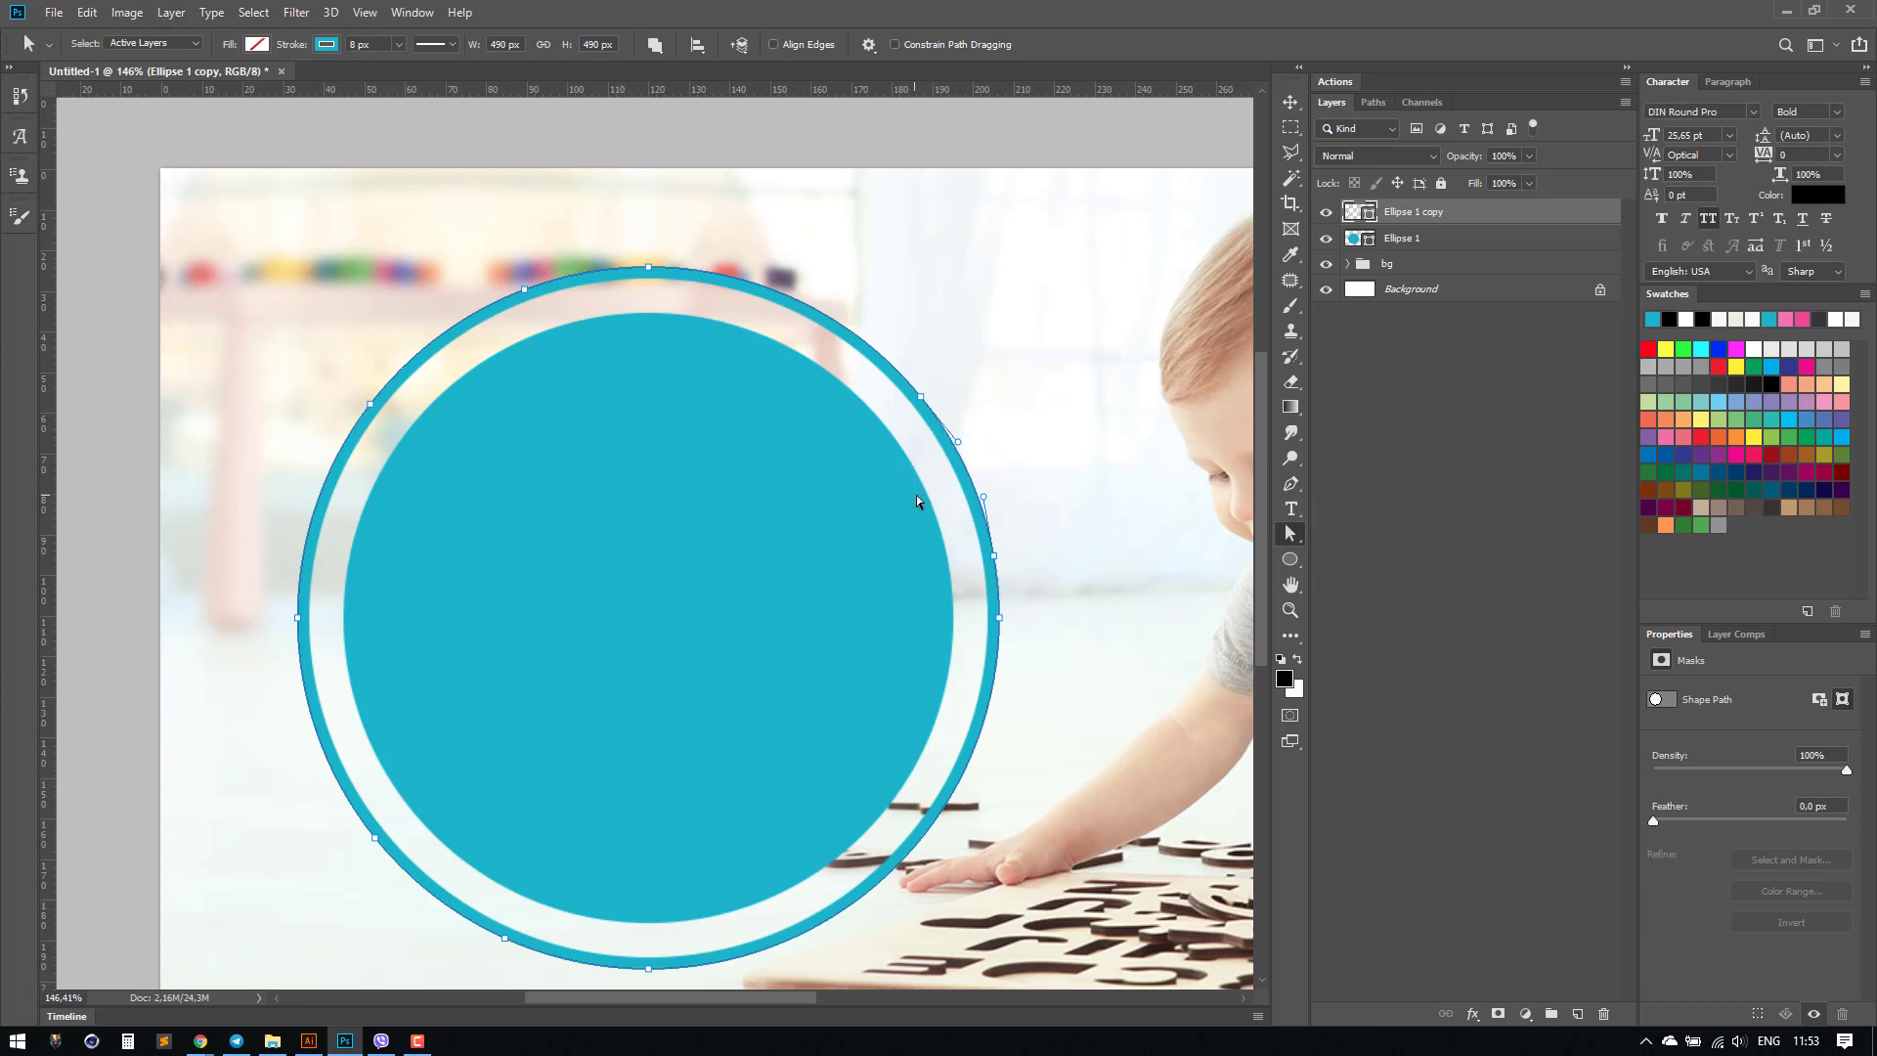
key(Delete)
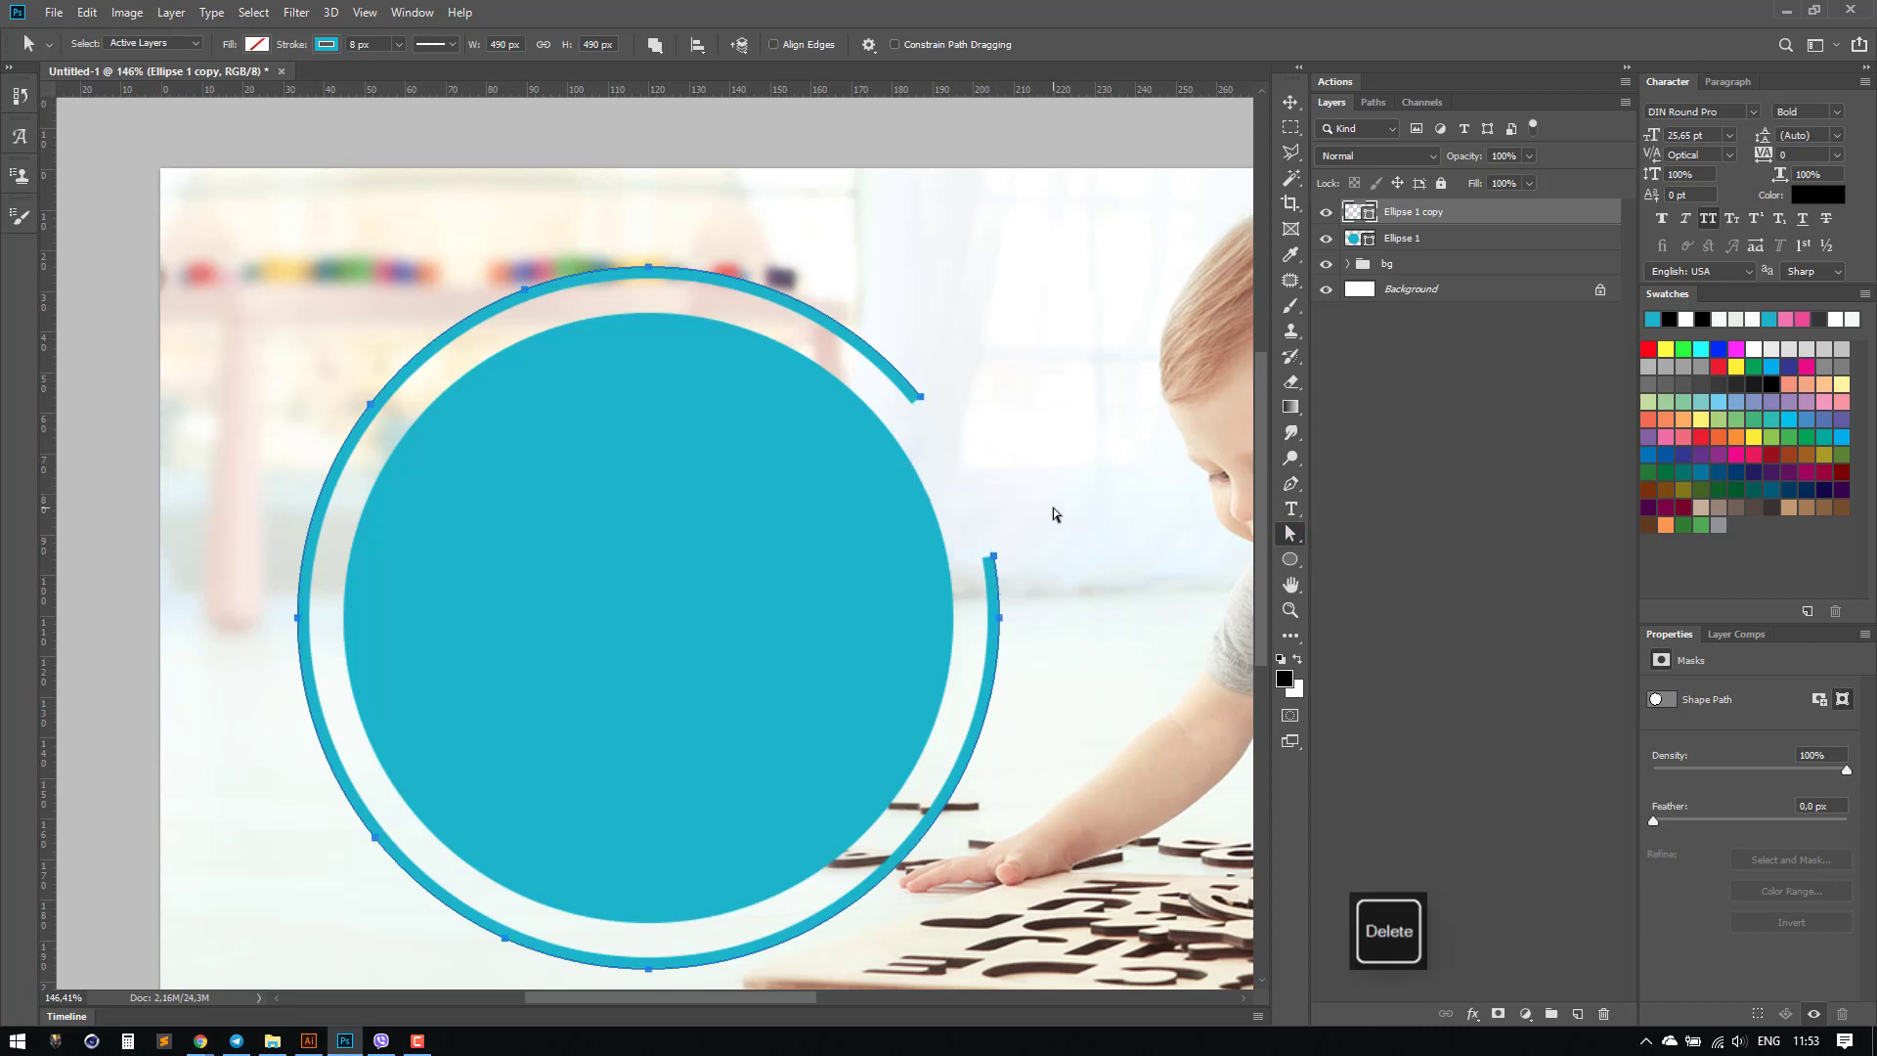
drag(391, 305, 456, 377)
key(Delete)
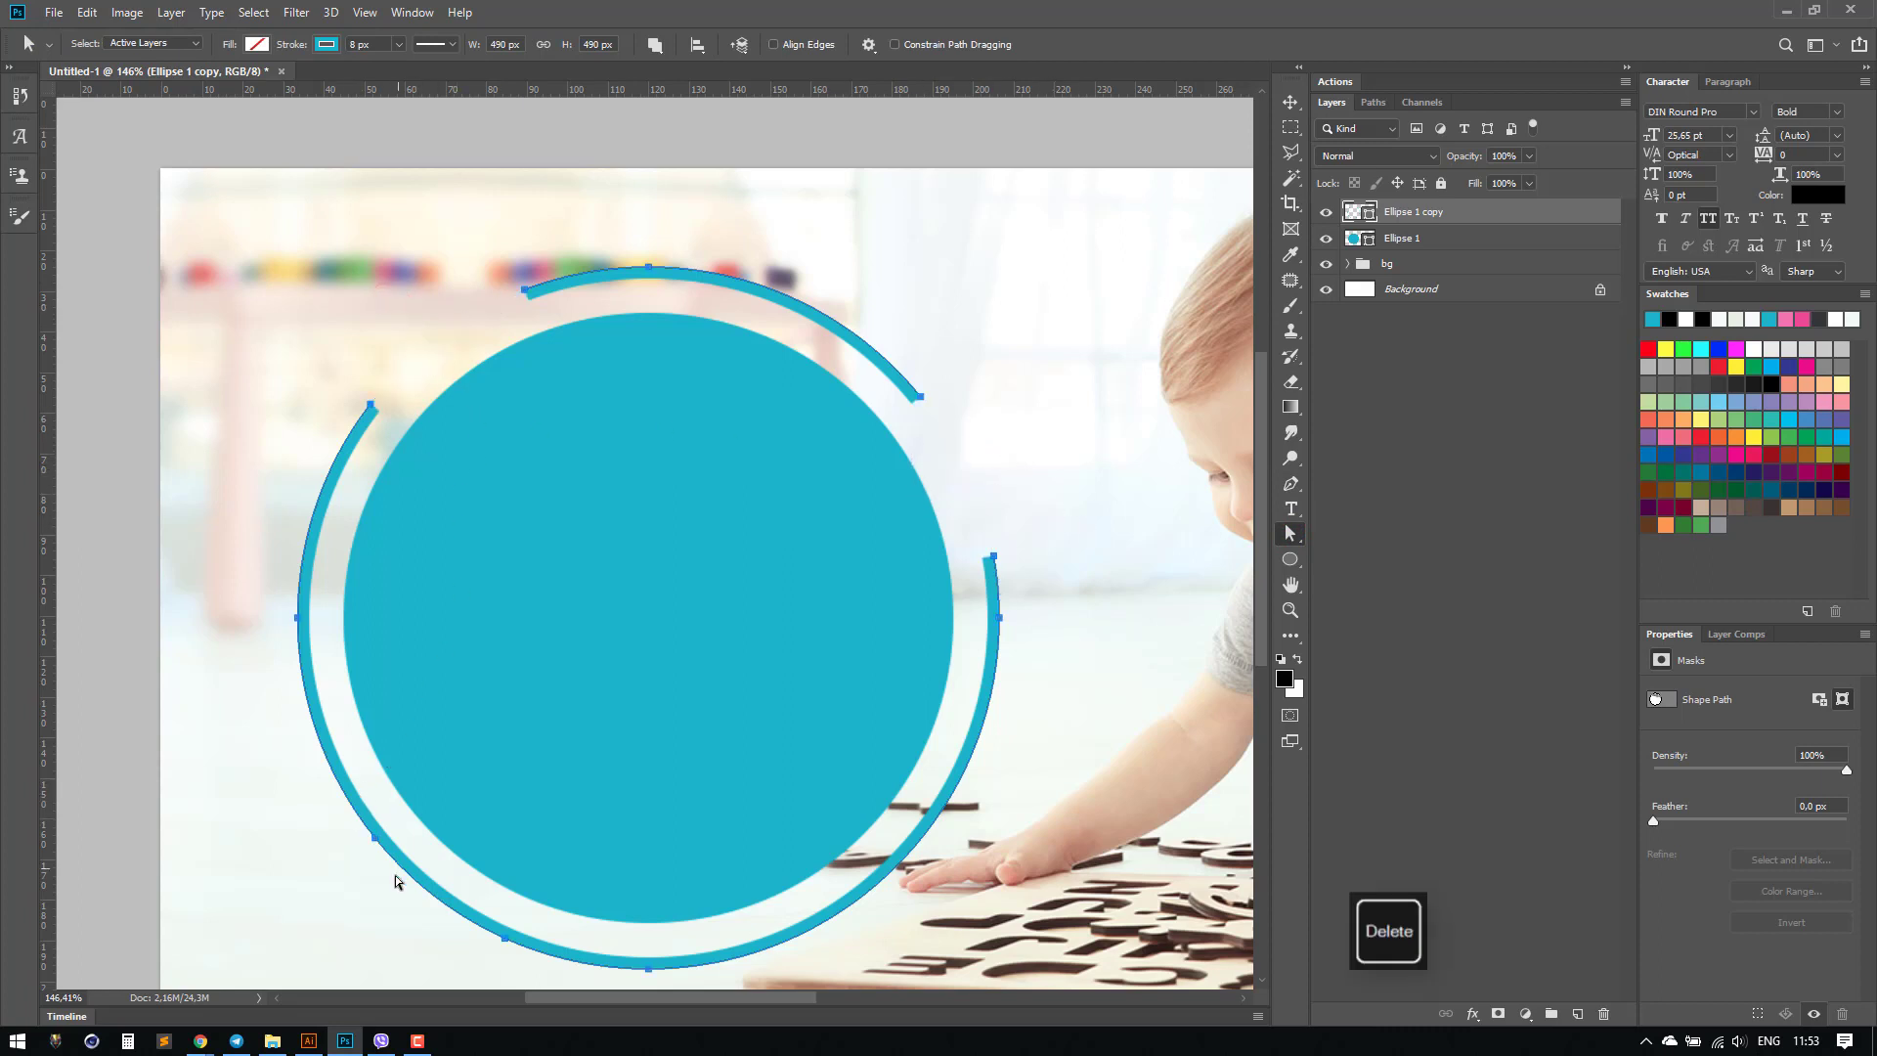
drag(455, 861, 478, 850)
key(Delete)
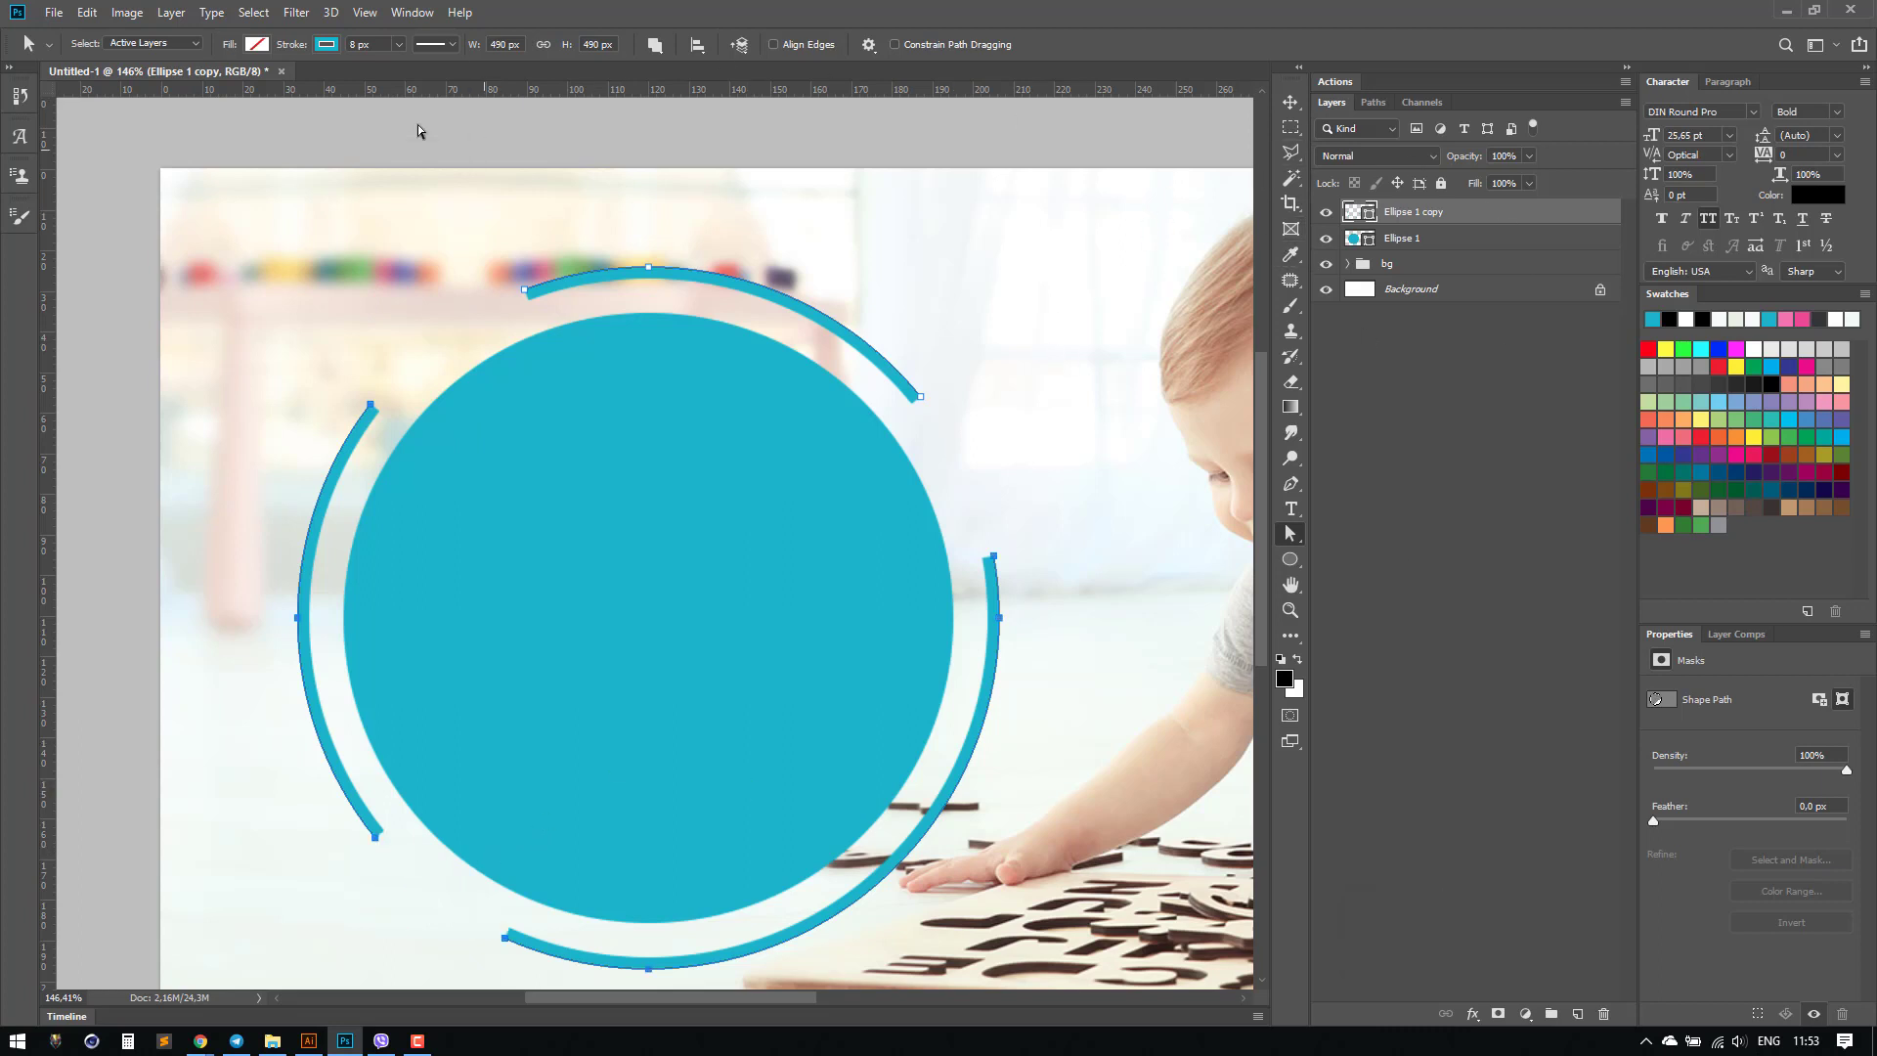
Step: Set the ring's stroke to round caps and round corners
click(452, 45)
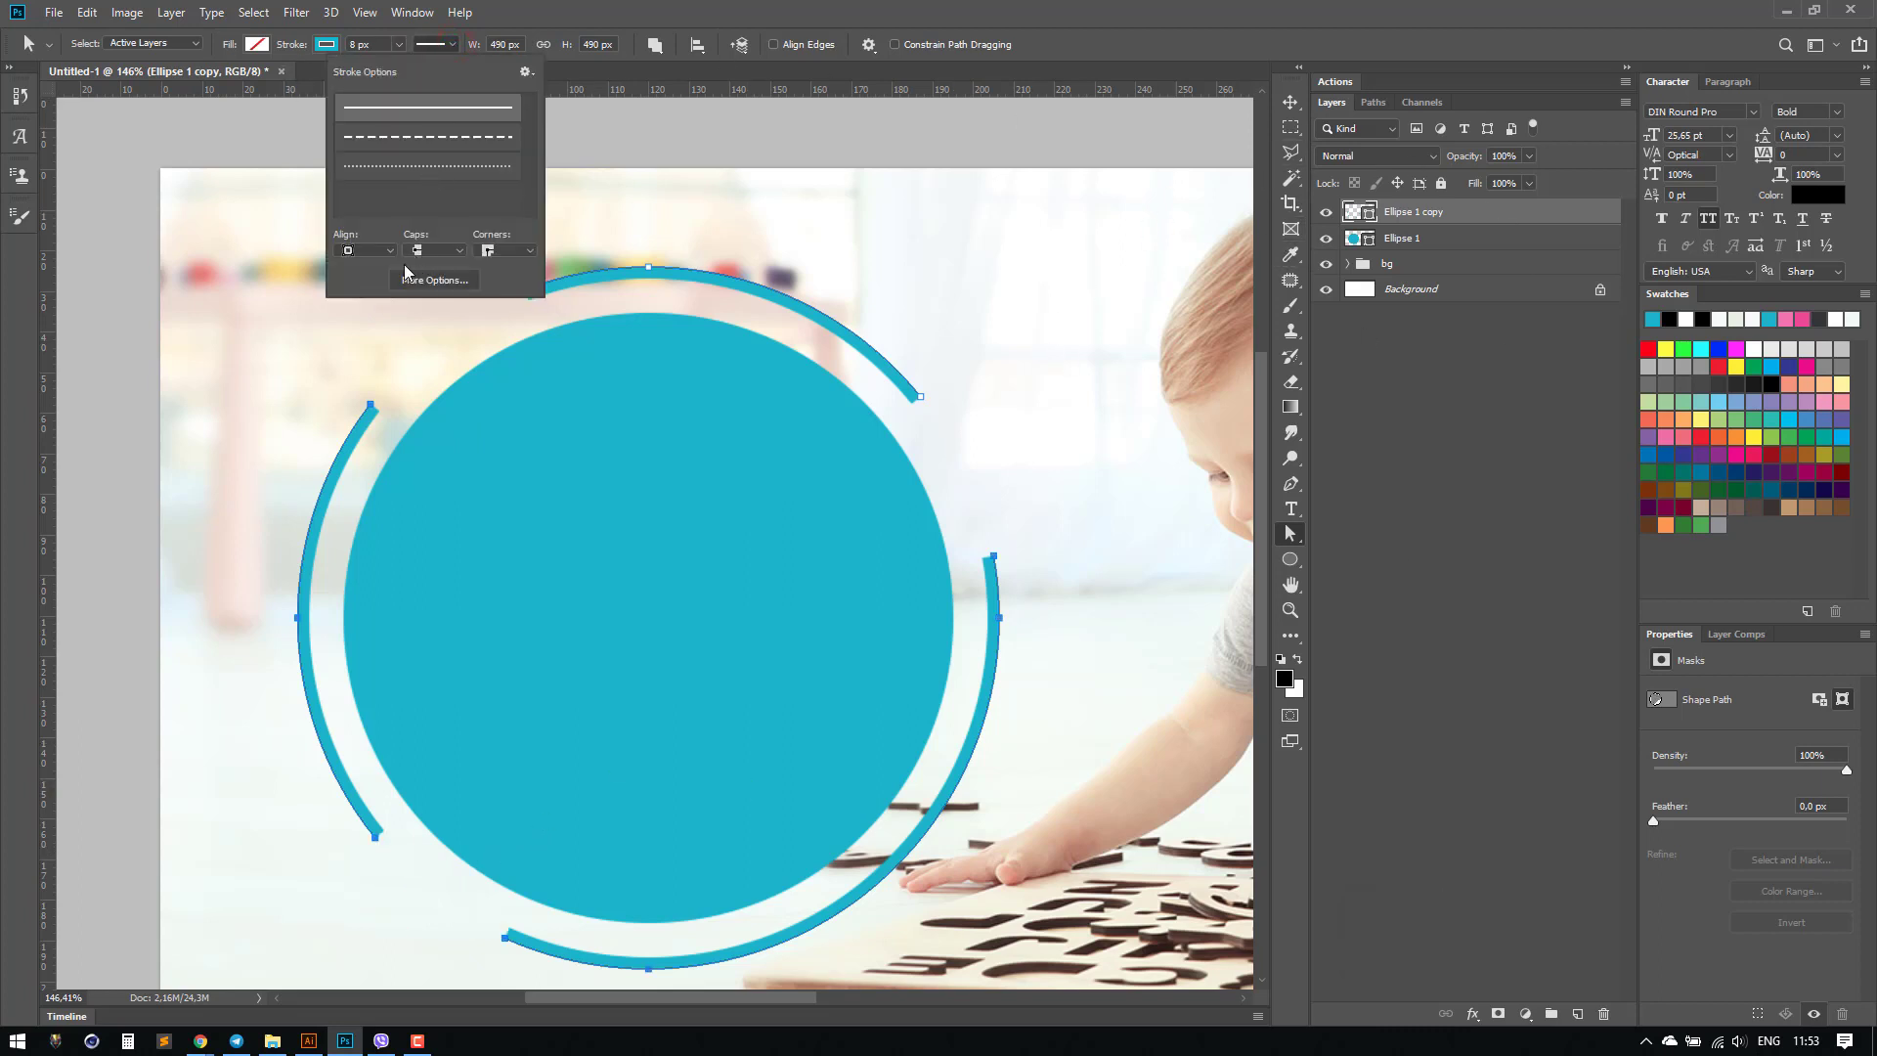
click(456, 256)
click(443, 282)
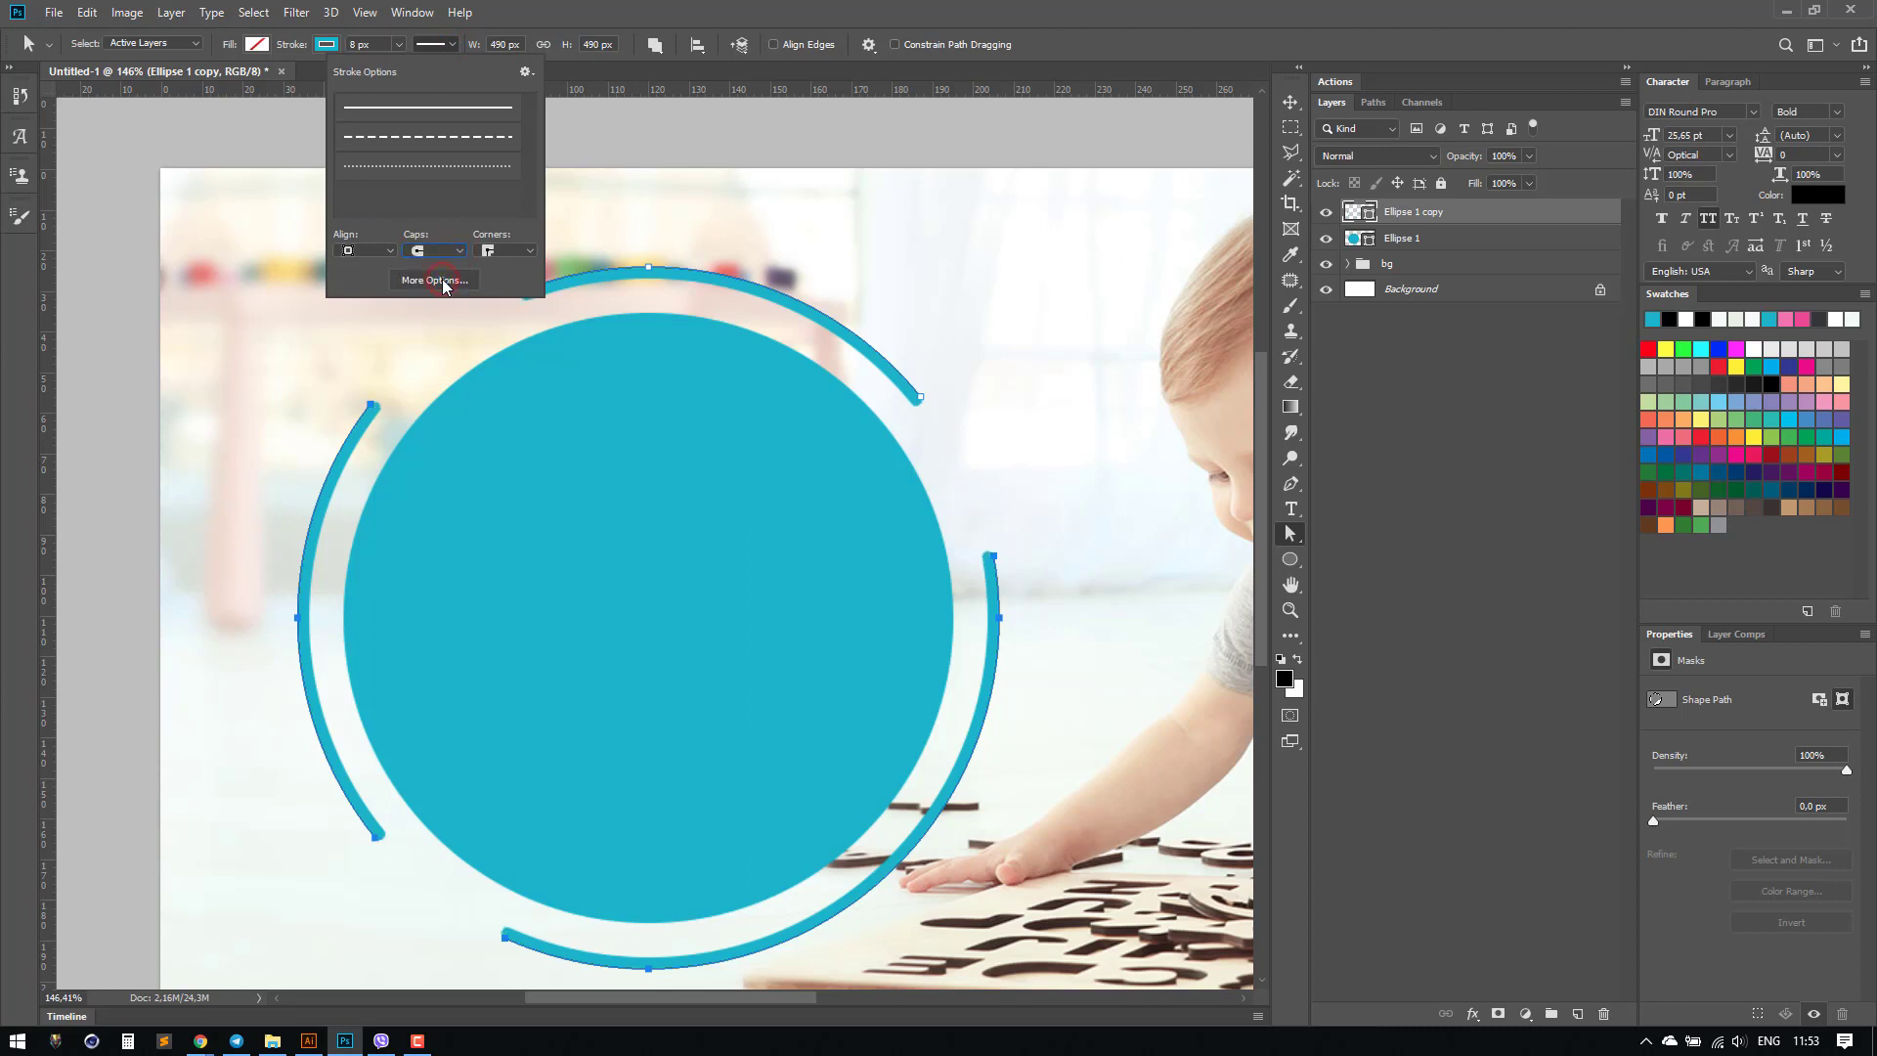
click(523, 254)
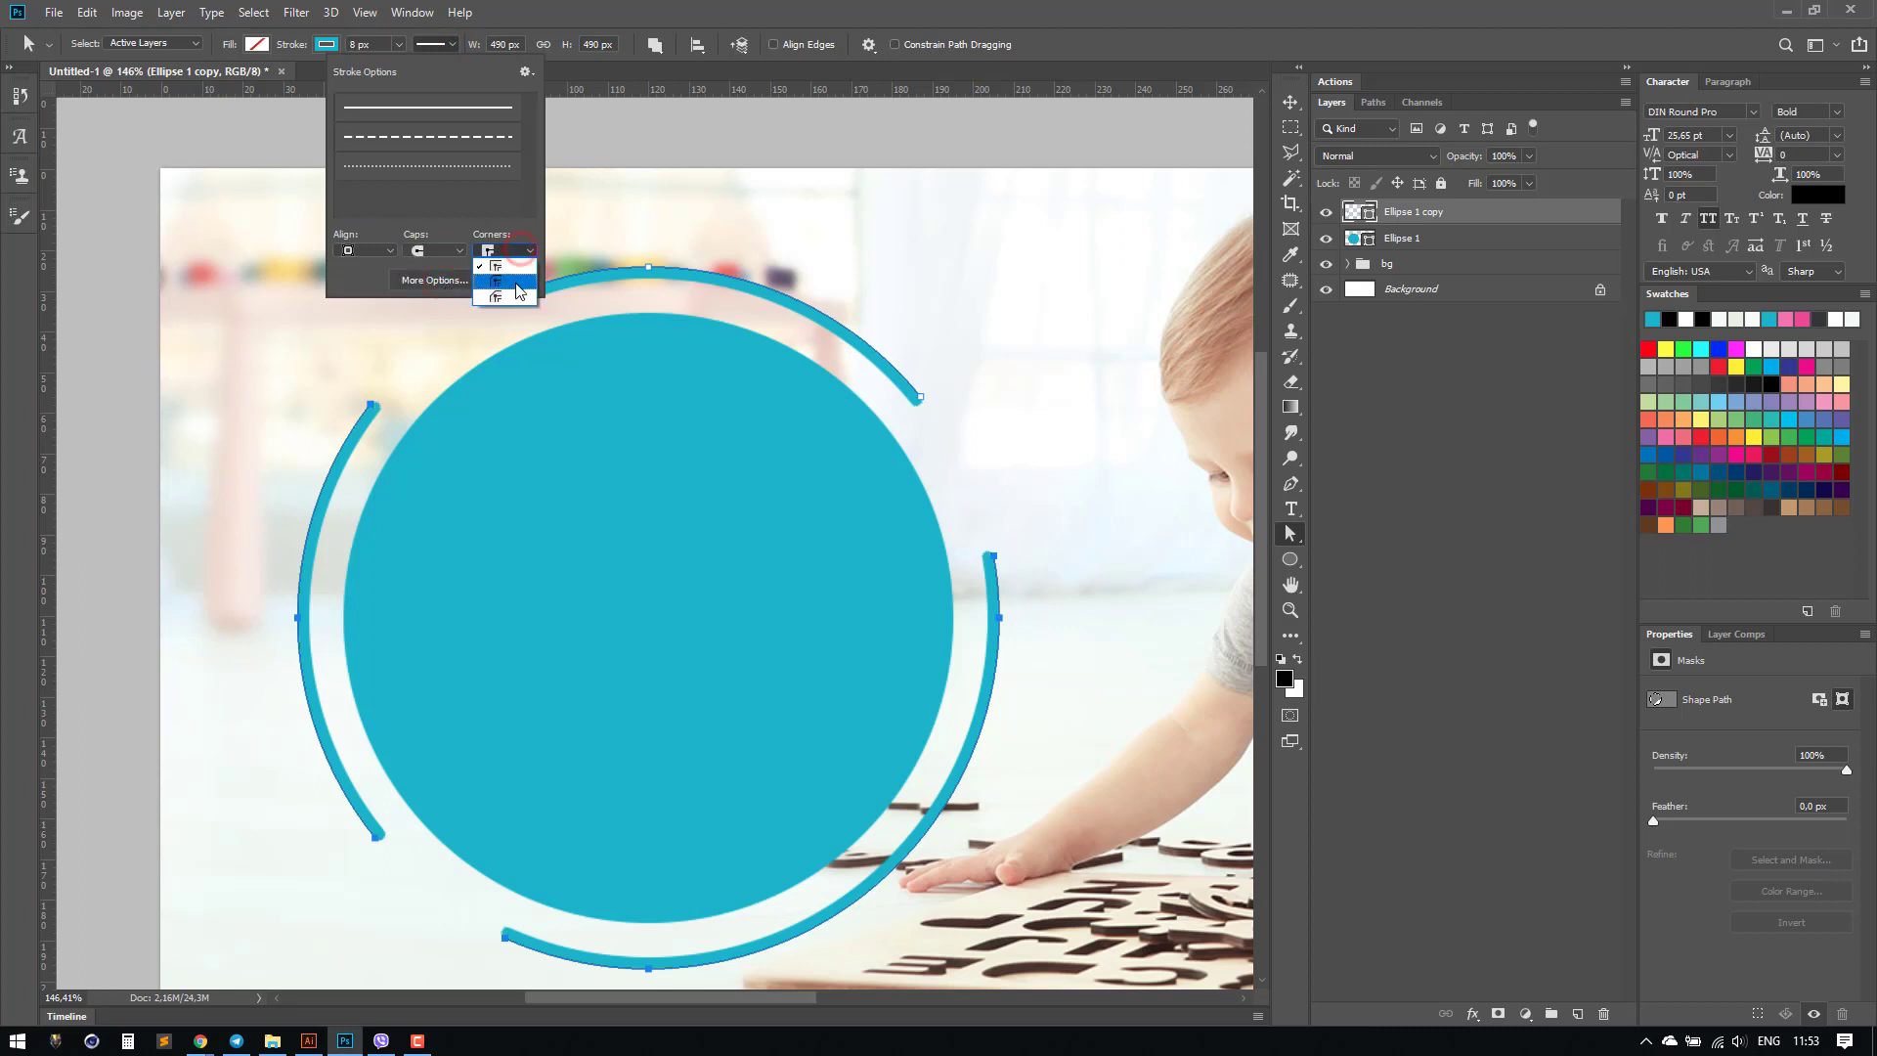
click(511, 284)
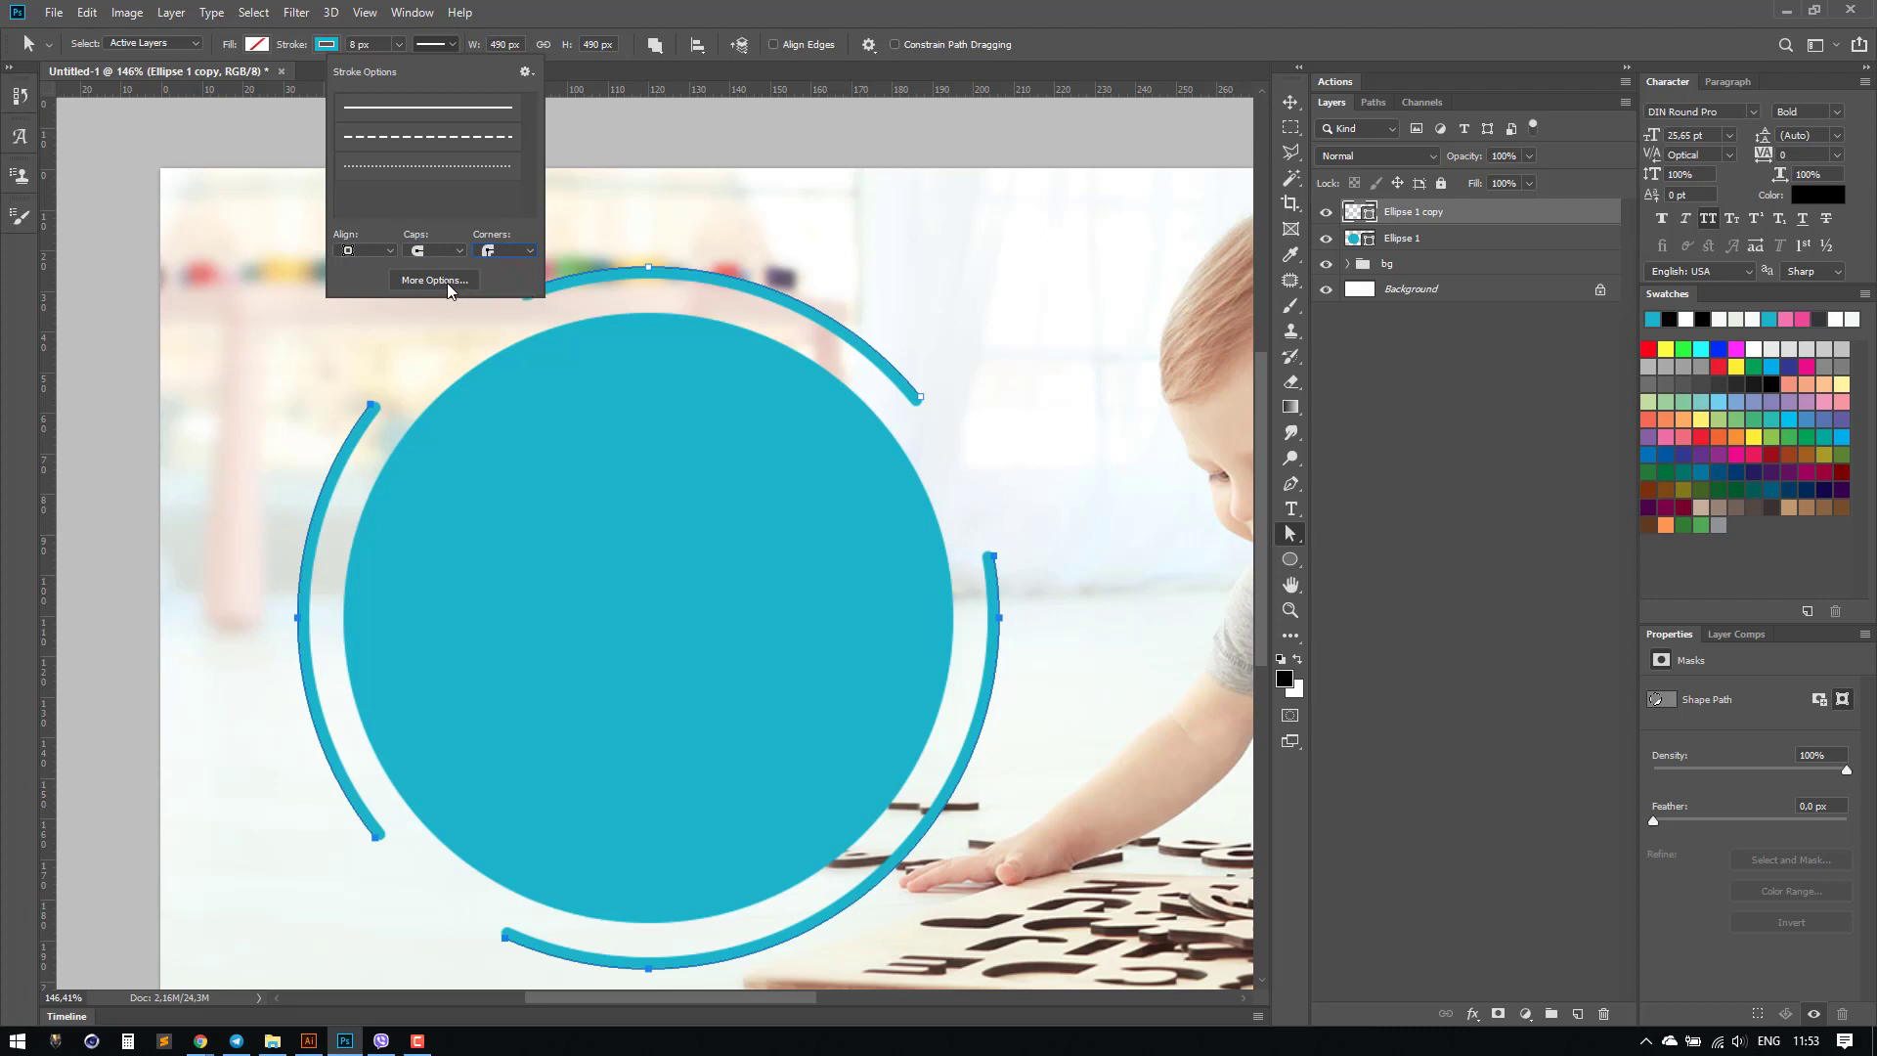
click(1290, 101)
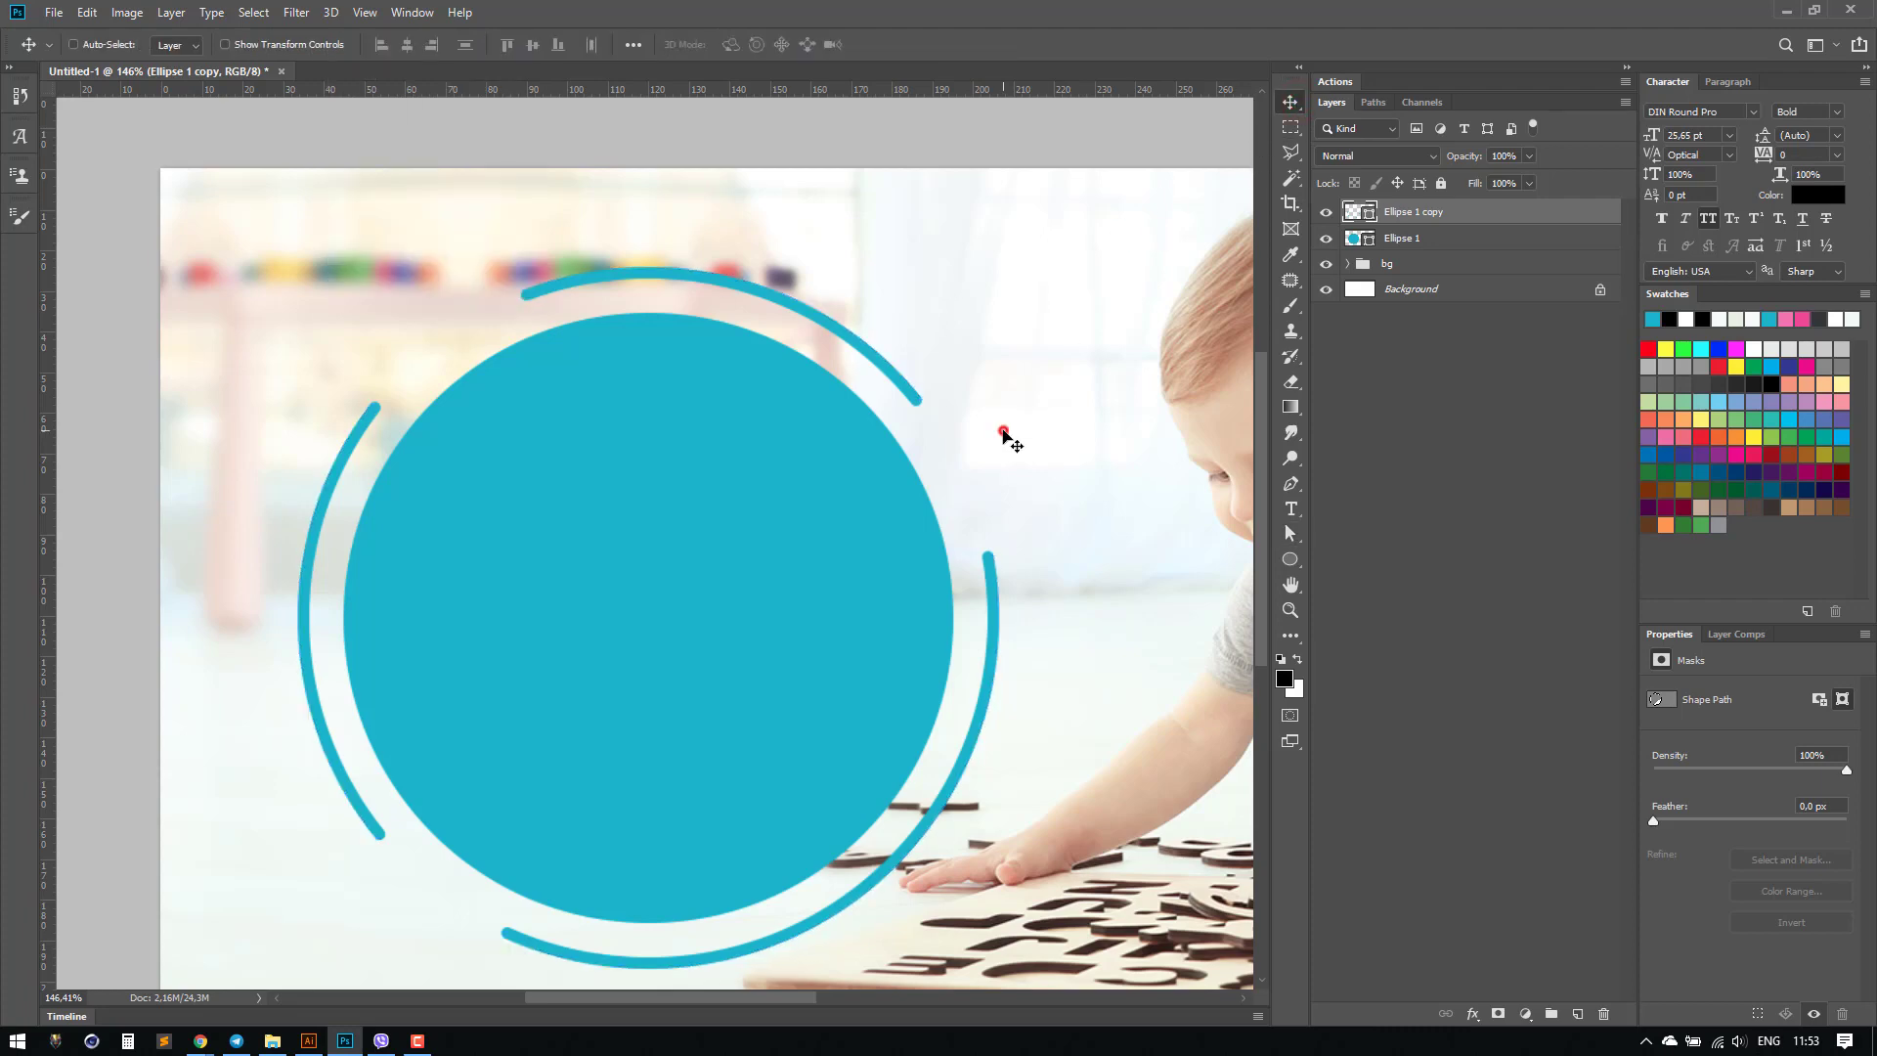
Step: Duplicate the filled circle layer and move the copy above the ring layer
key(ctrl+1)
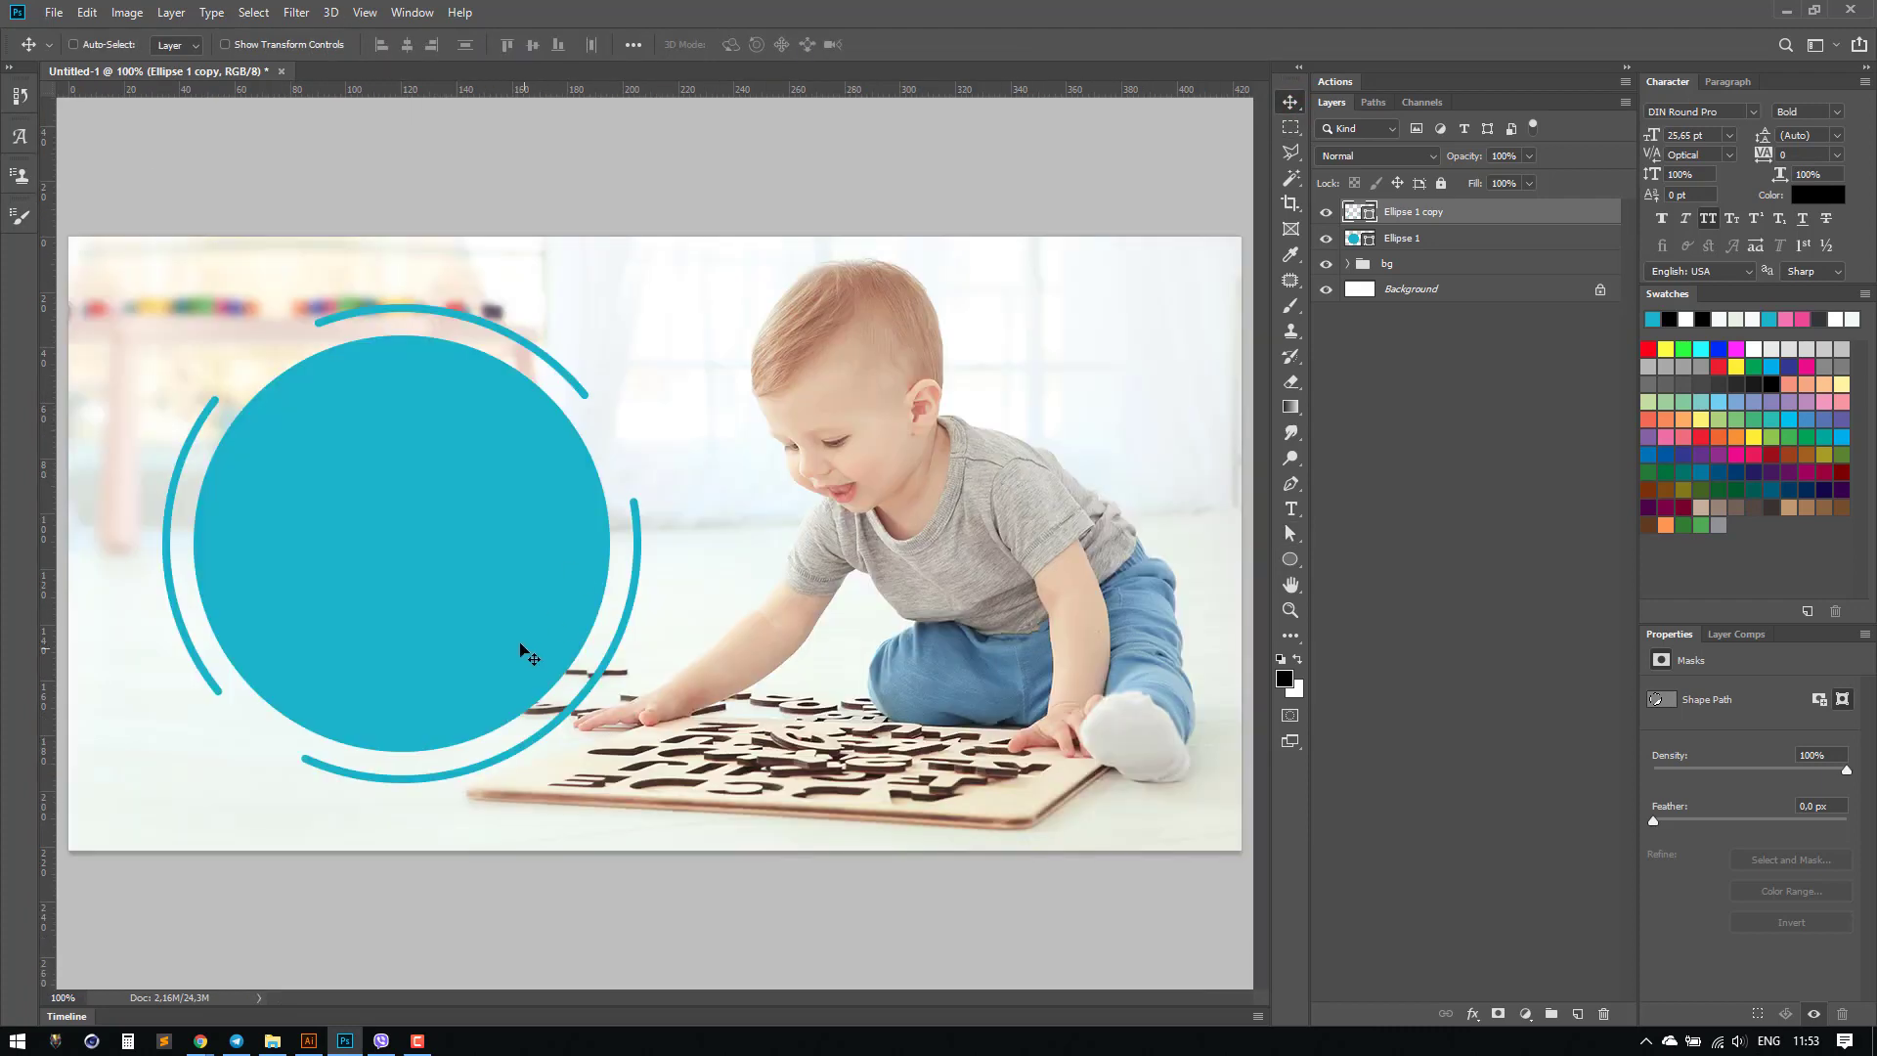
click(1444, 240)
drag(1428, 234, 1493, 509)
drag(1571, 1007, 1571, 1007)
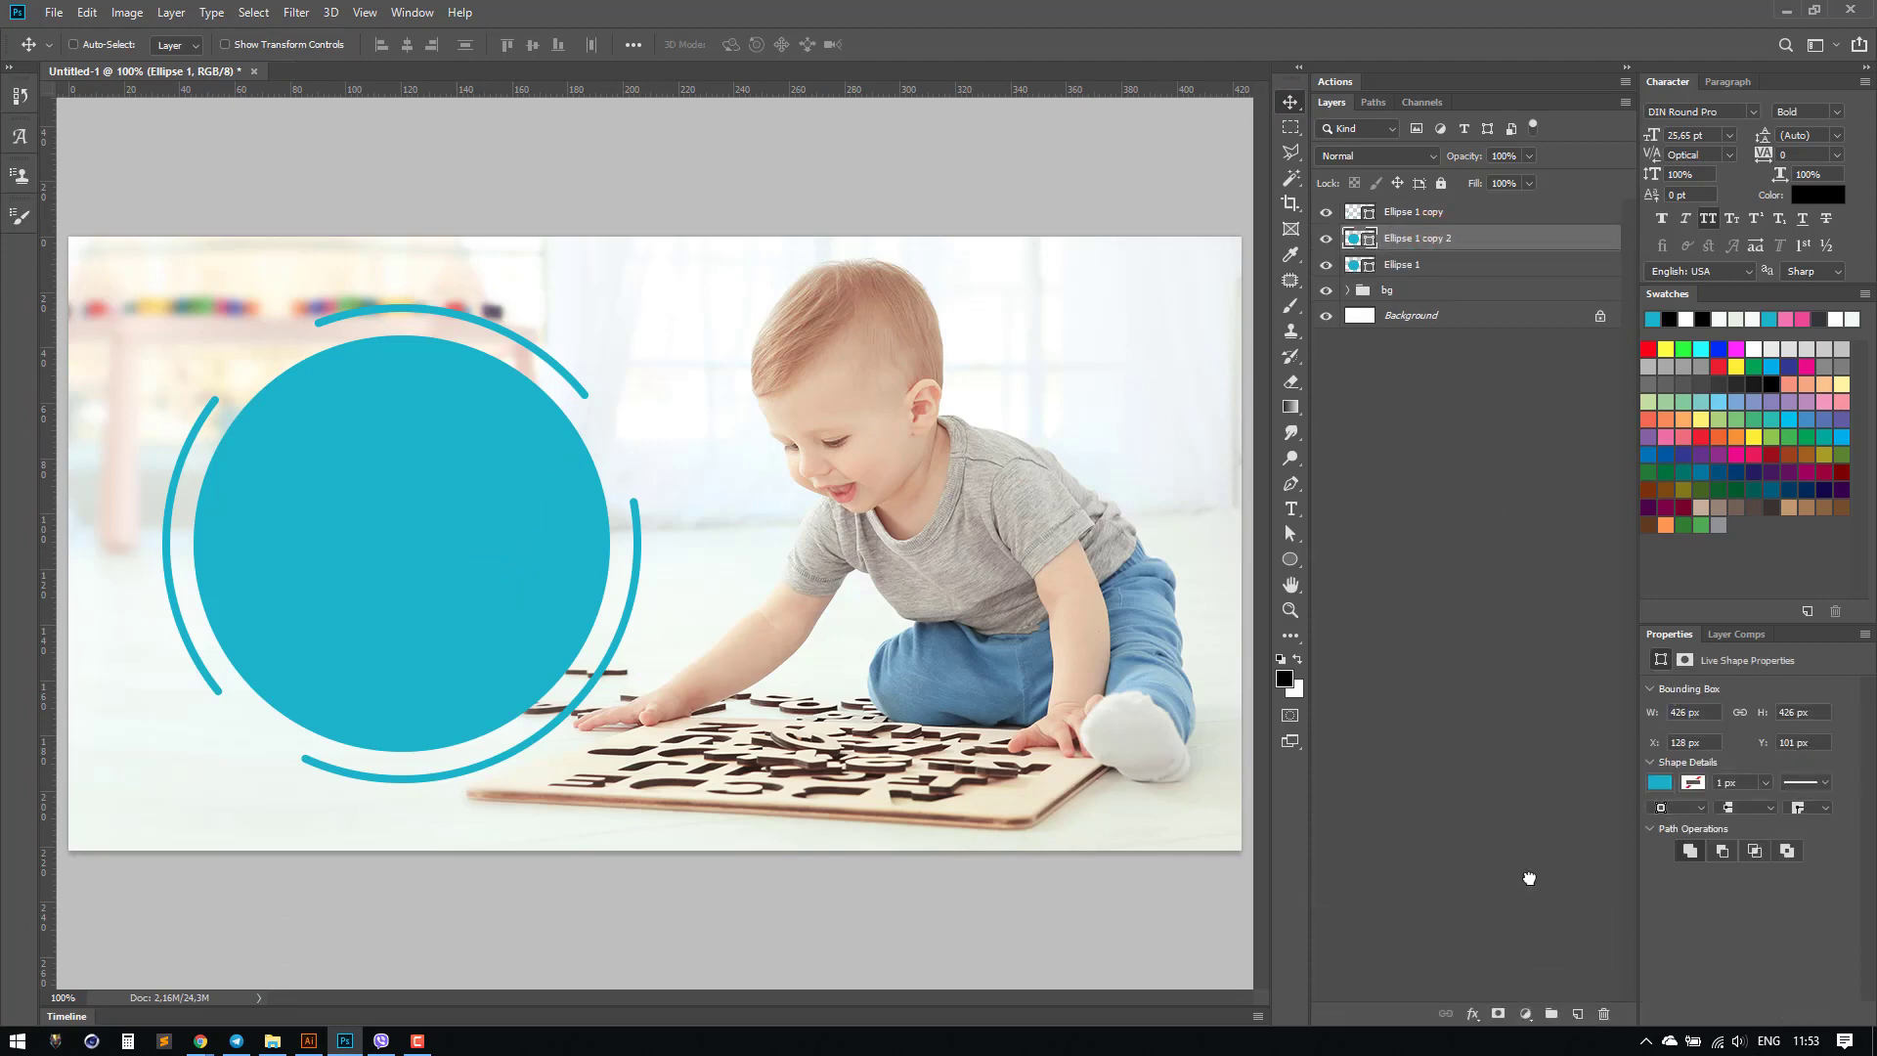
drag(1411, 240, 1414, 206)
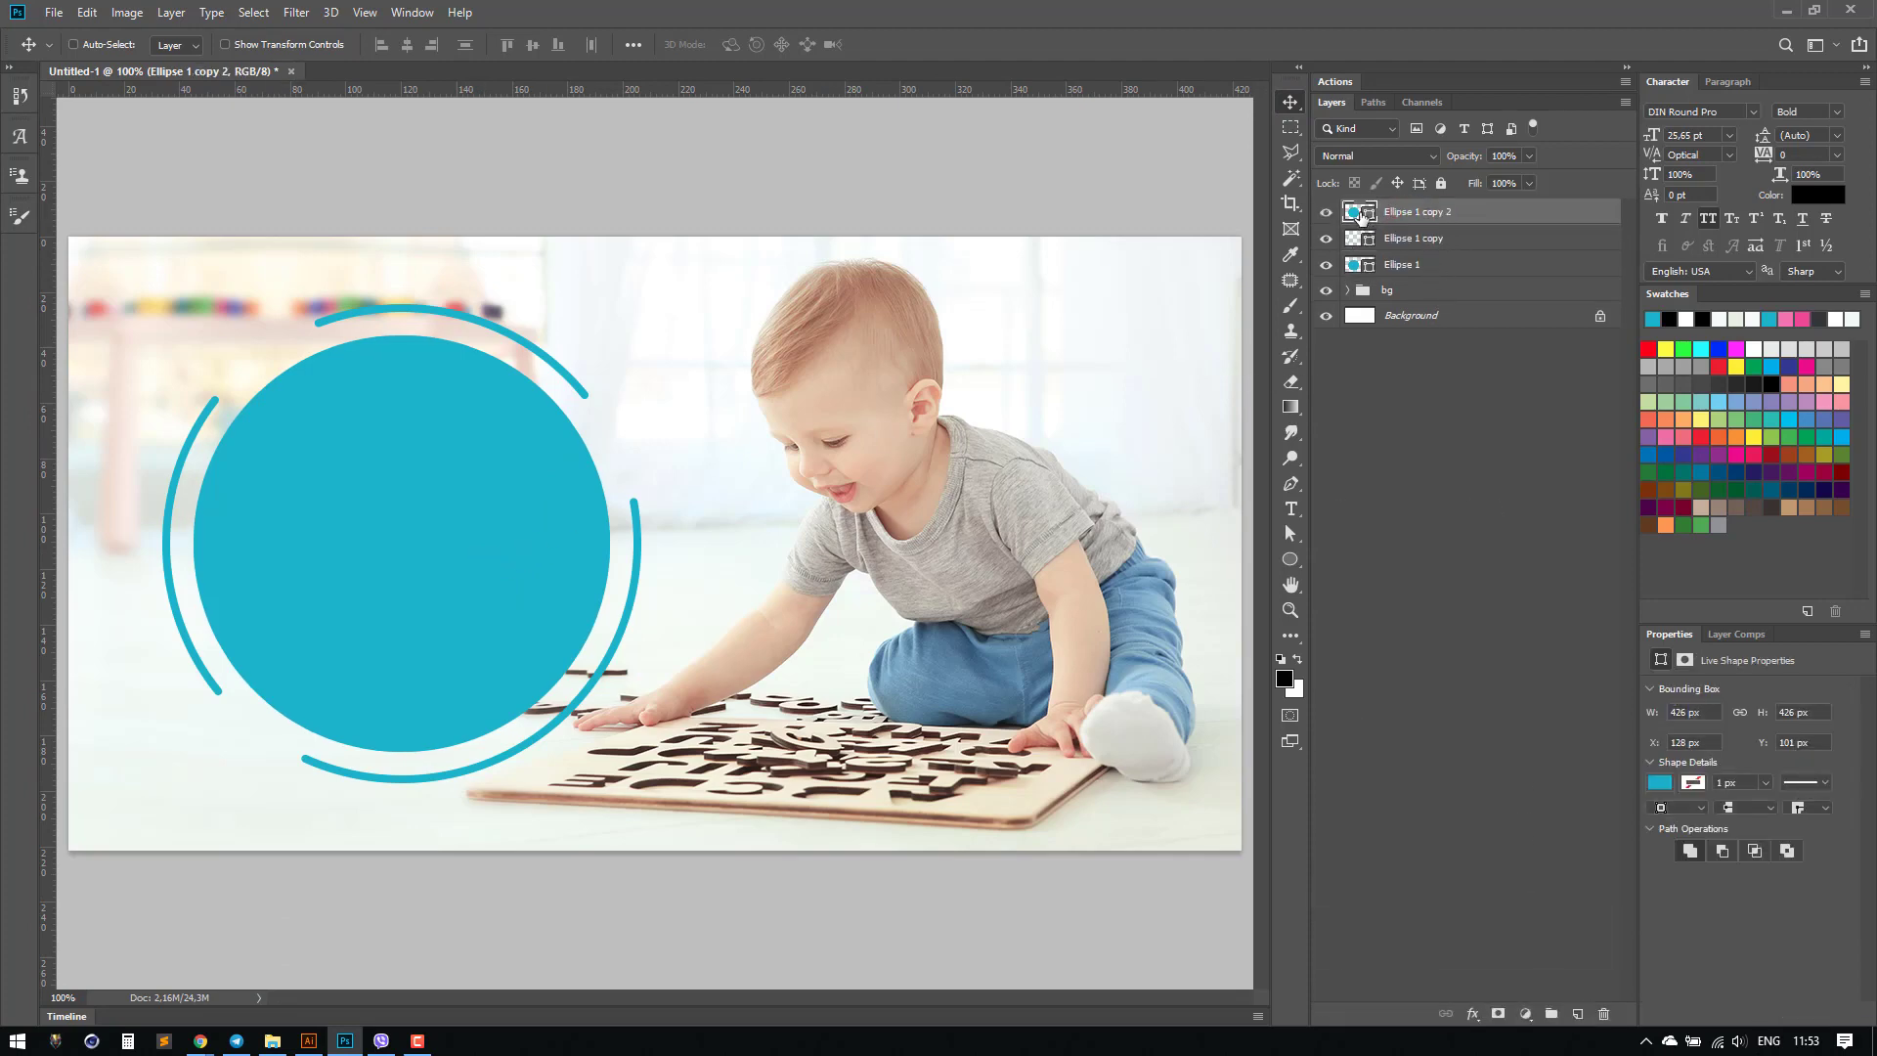
Step: Change the duplicated circle's fill colour to white (#ffffff)
double_click(1359, 211)
click(1165, 583)
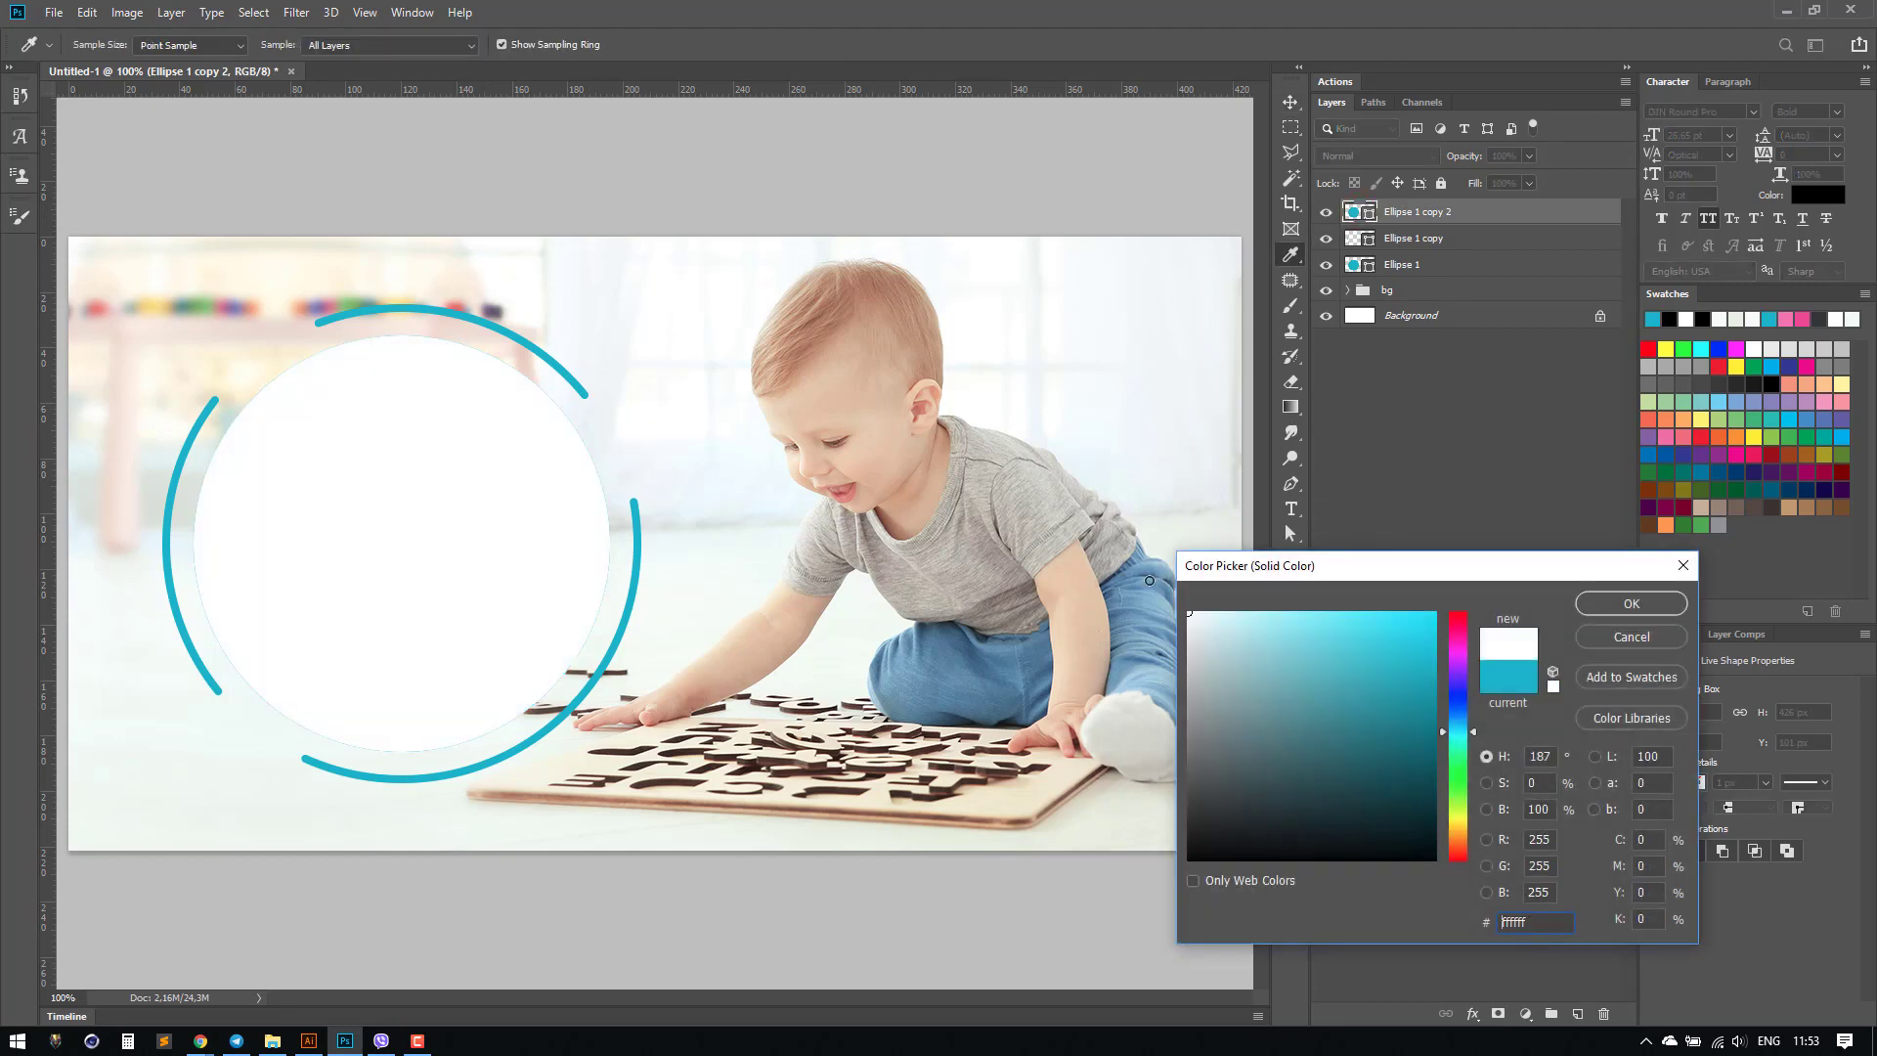
click(1631, 605)
Step: Scale the white circle proportionally about its centre to about 87.5% so a turquoise border surrounds it
key(ctrl+t)
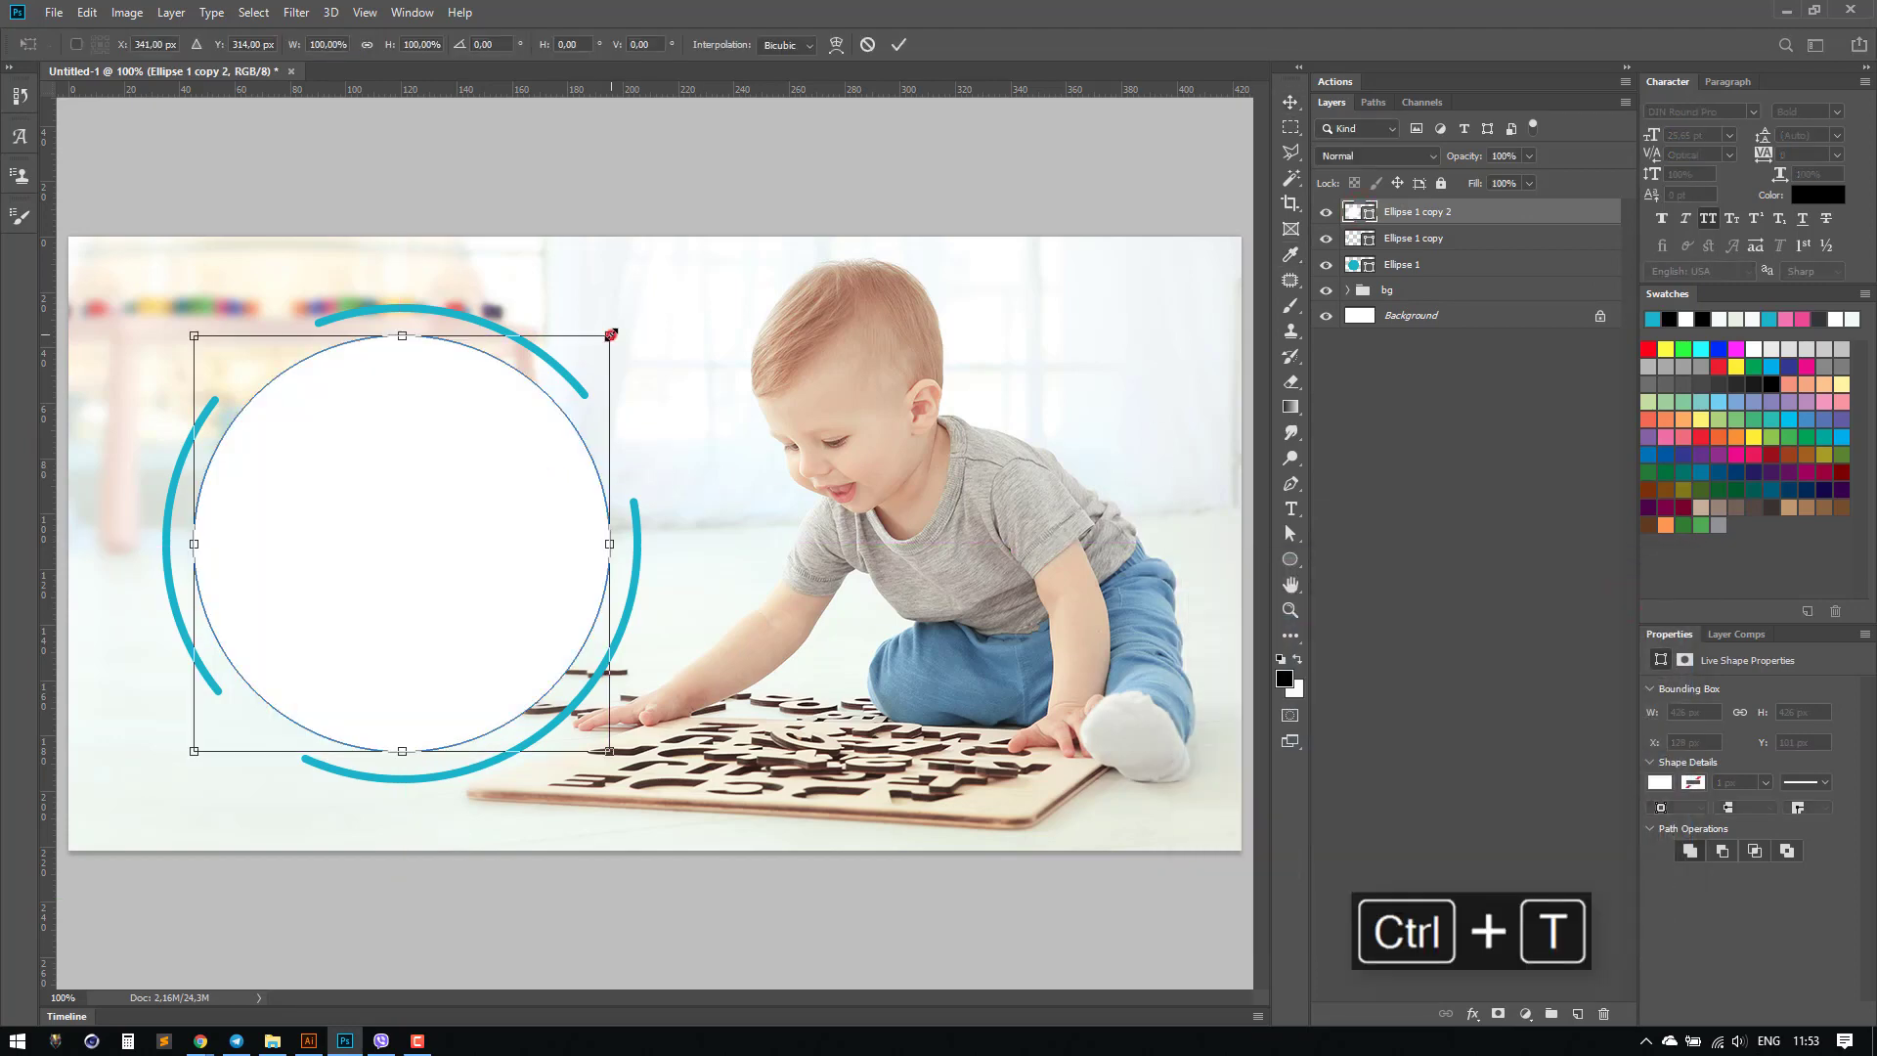
drag(611, 334, 586, 369)
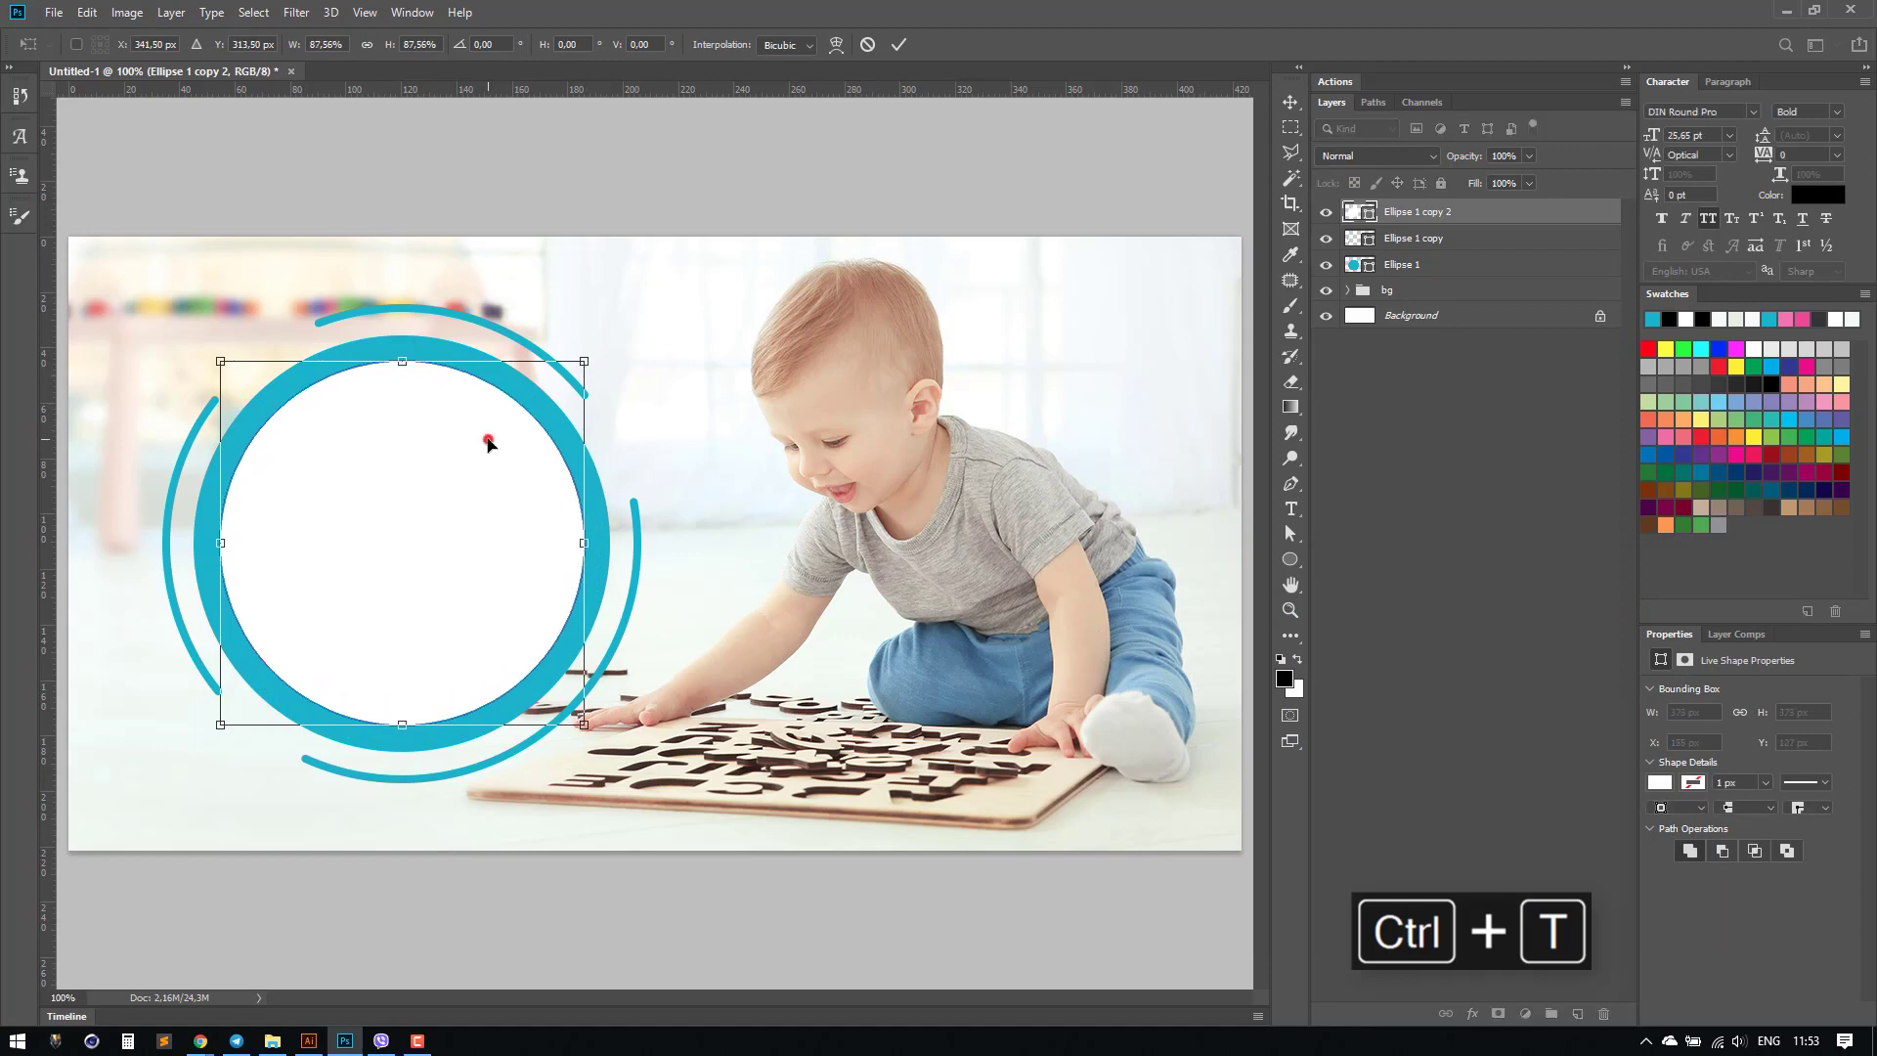
double_click(489, 442)
click(506, 526)
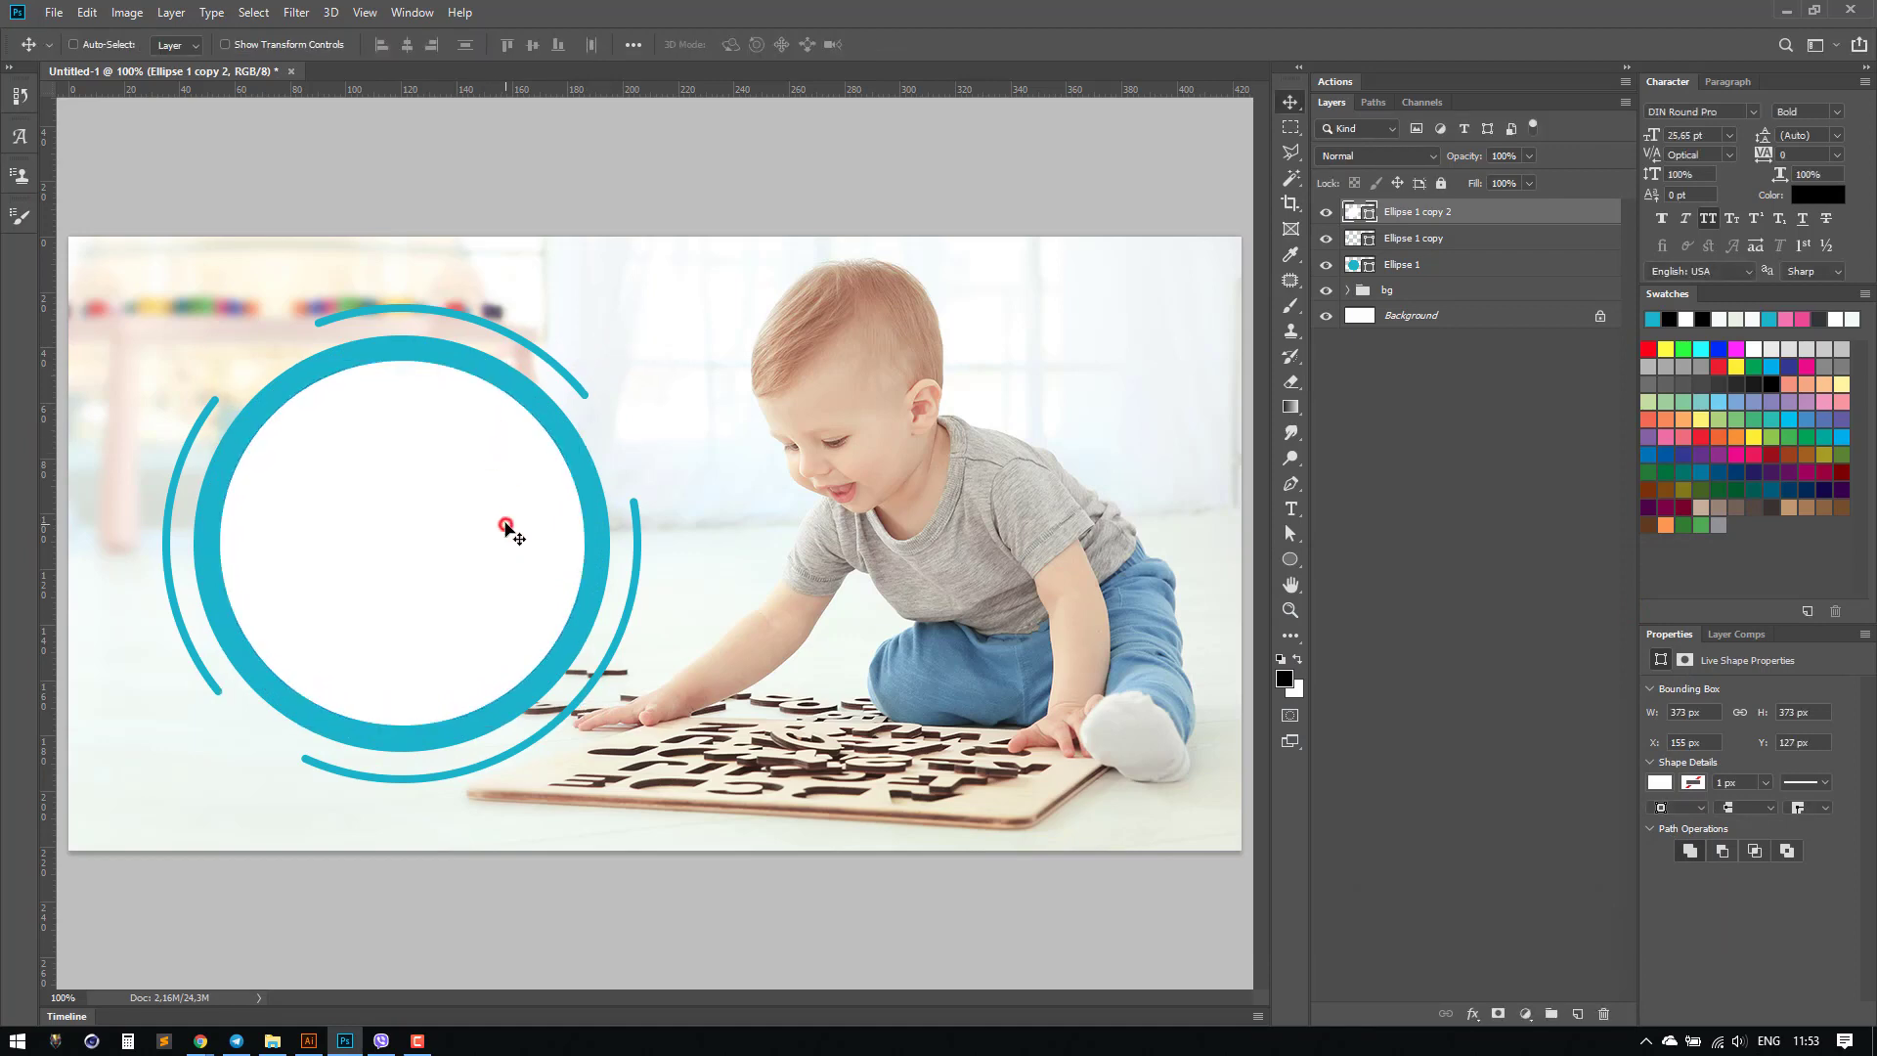
Step: Add a drop shadow to the white circle: global light off, angle 129°, distance 7 px, size 13 px, opacity about 56%
double_click(1516, 215)
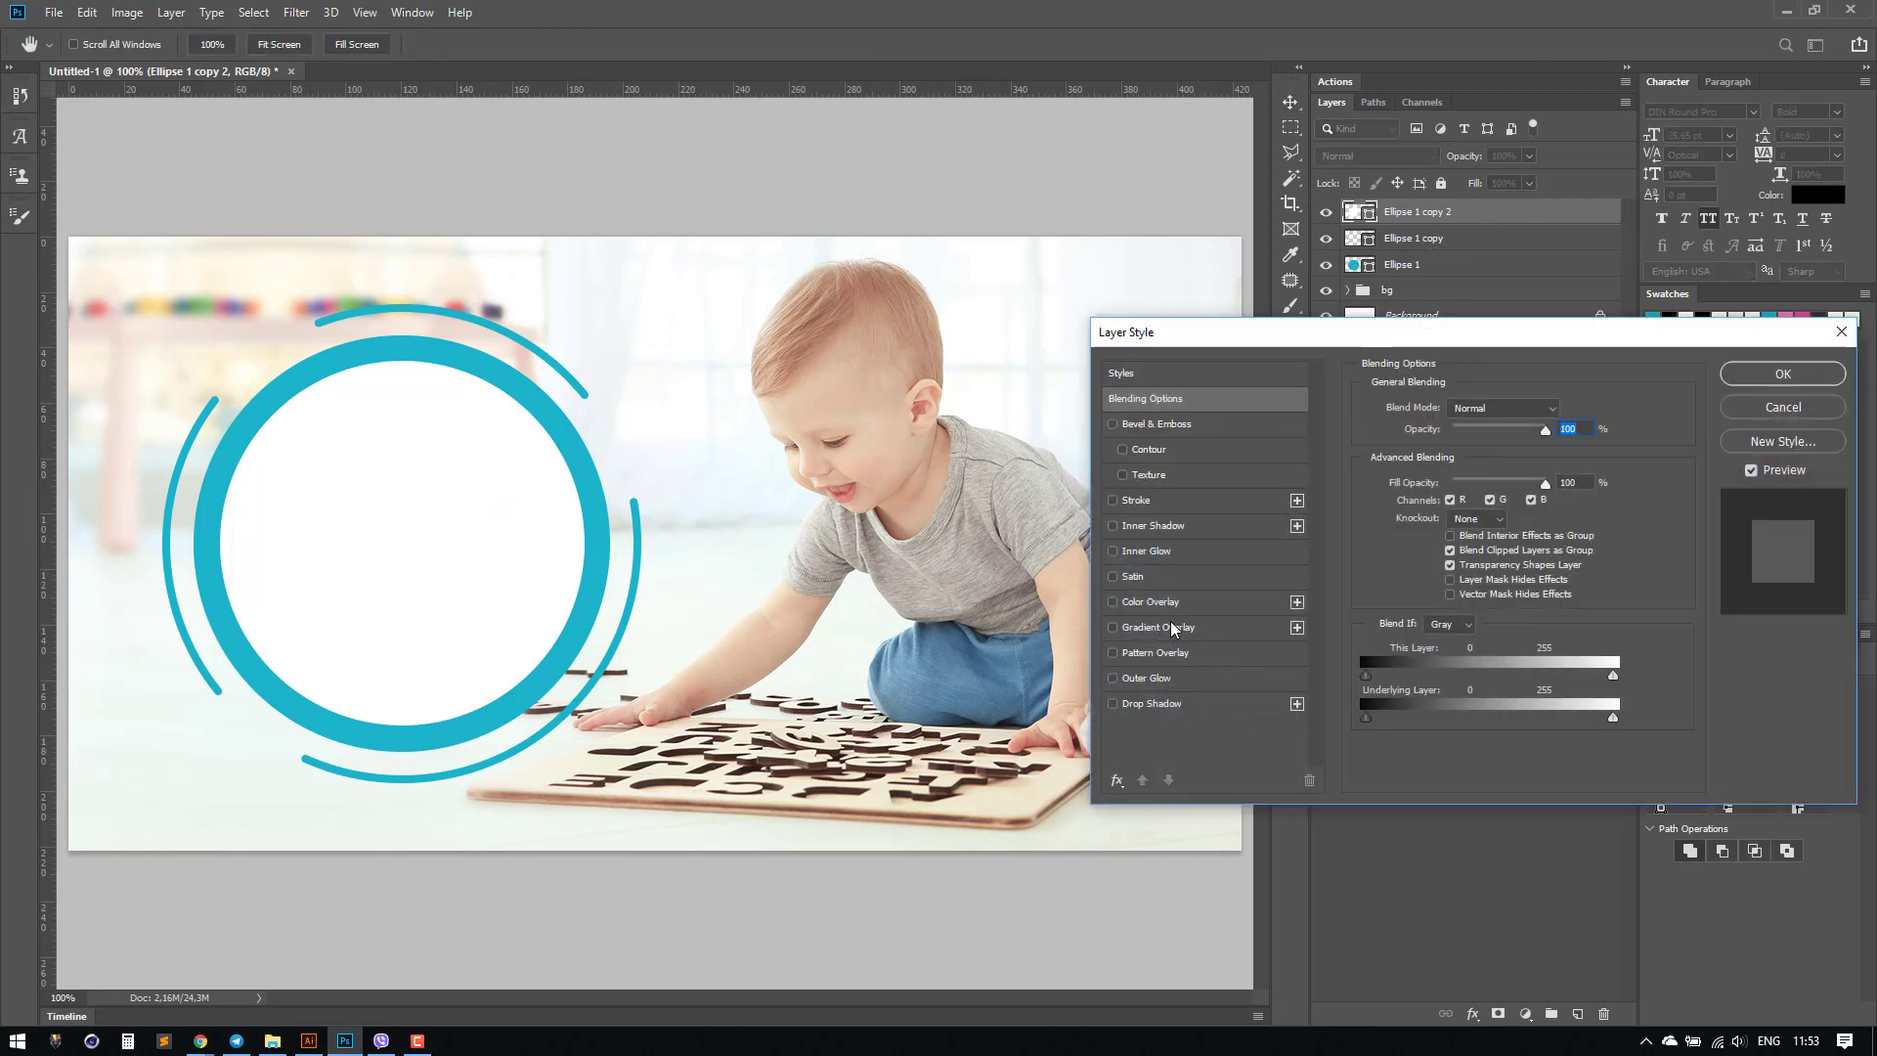
click(1154, 704)
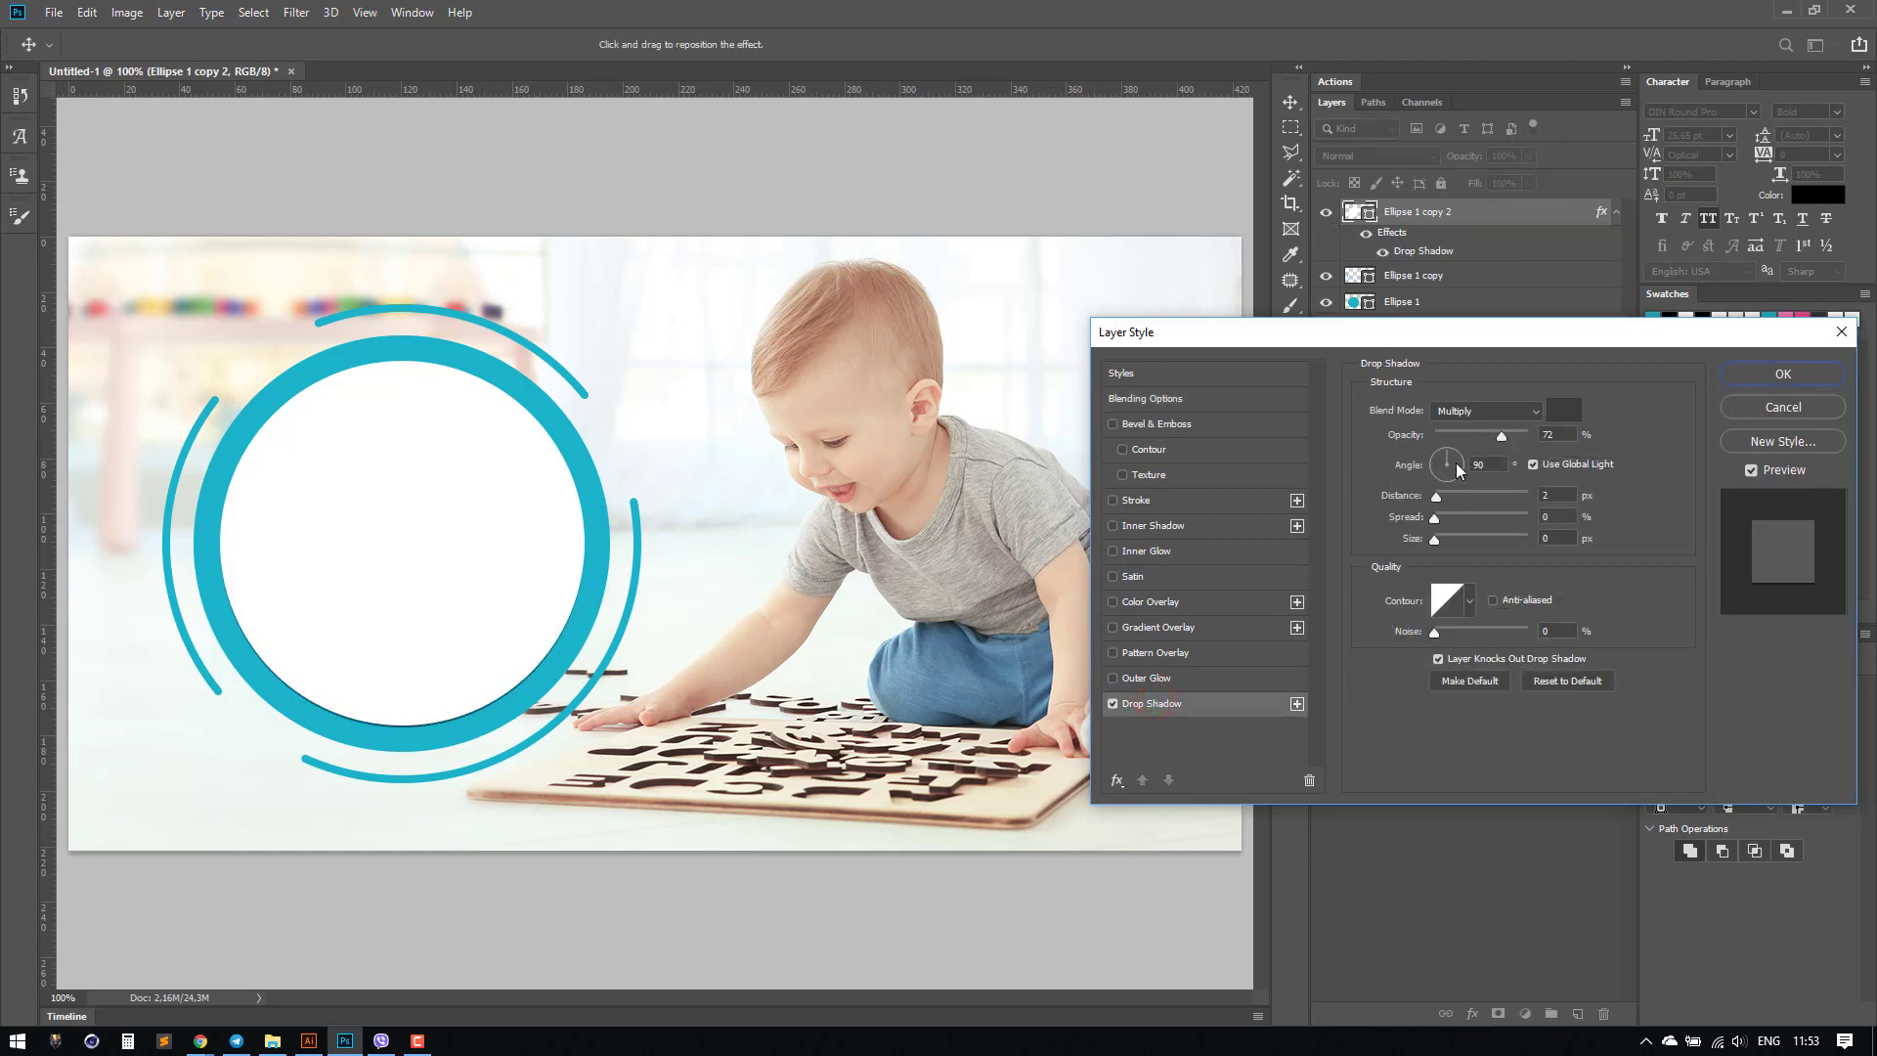
drag(1446, 462, 1447, 452)
click(1533, 465)
click(1446, 465)
mouse_move(1435, 539)
mouse_down()
mouse_move(1443, 497)
mouse_move(1447, 538)
mouse_up()
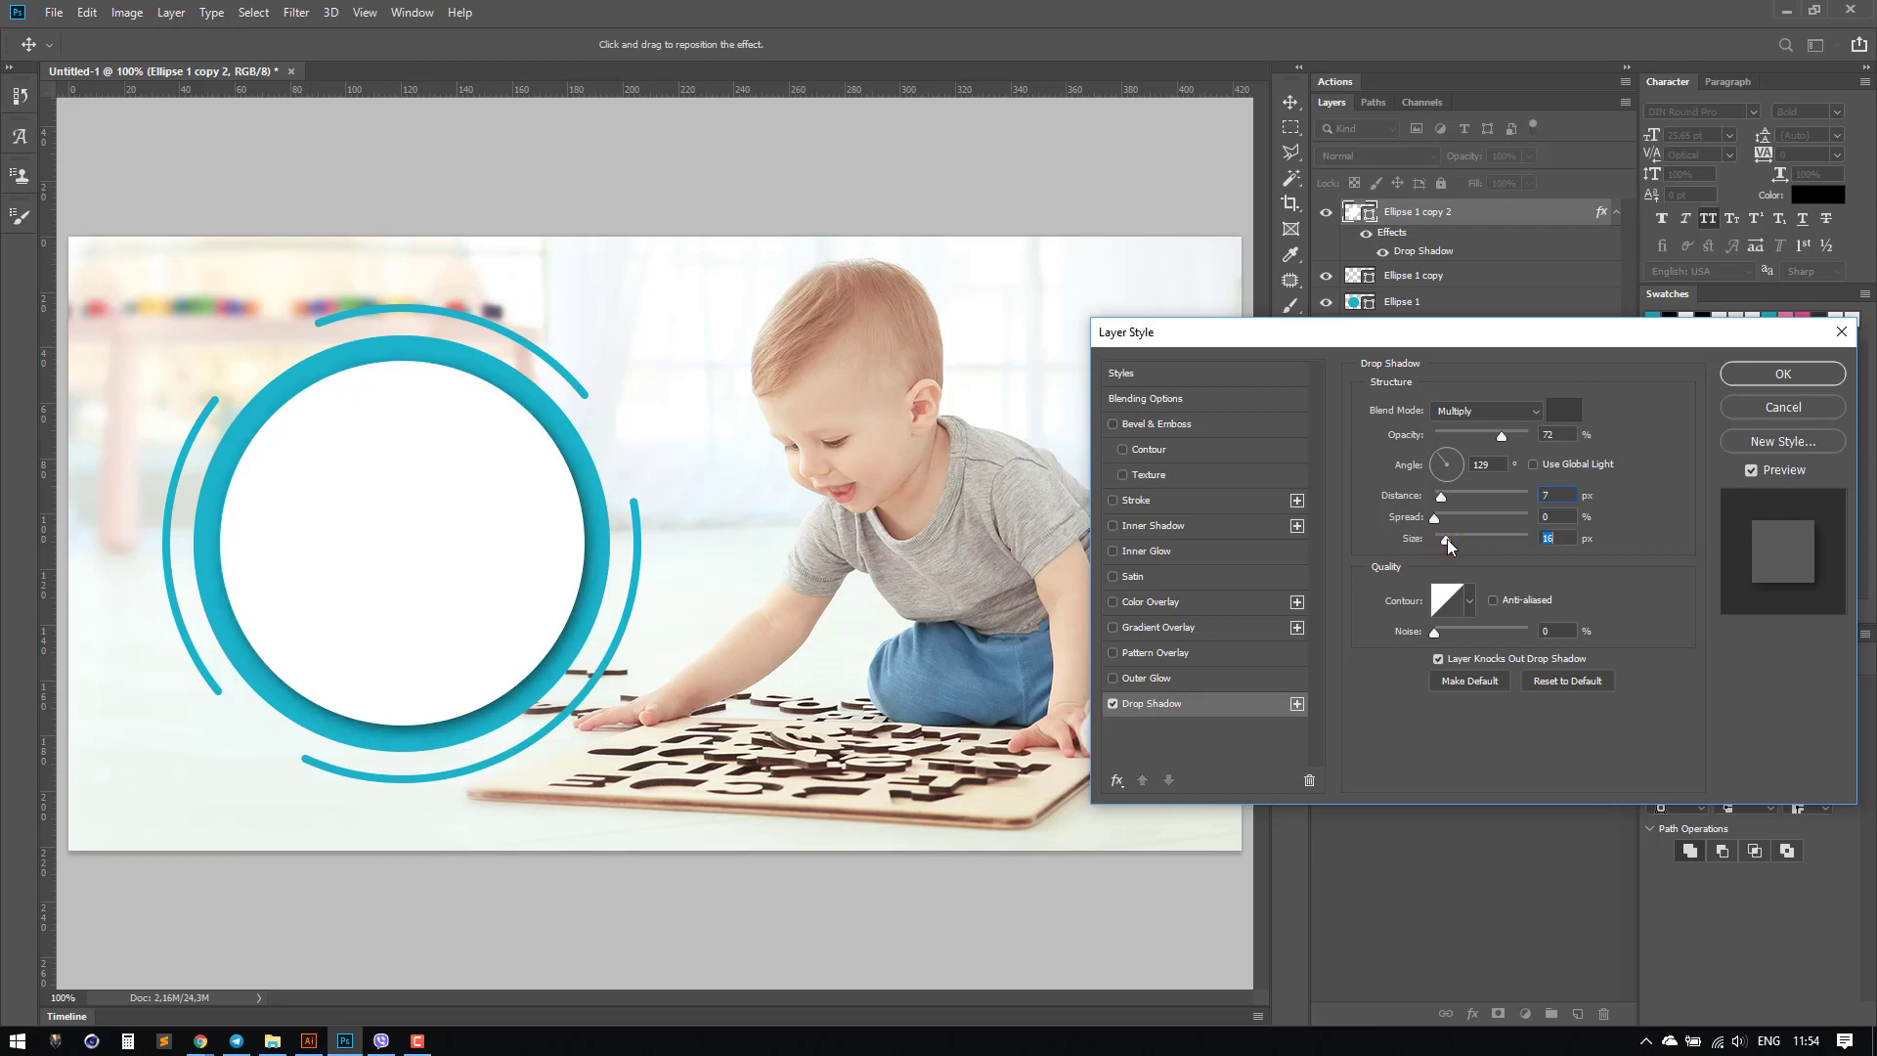
drag(1501, 436, 1490, 436)
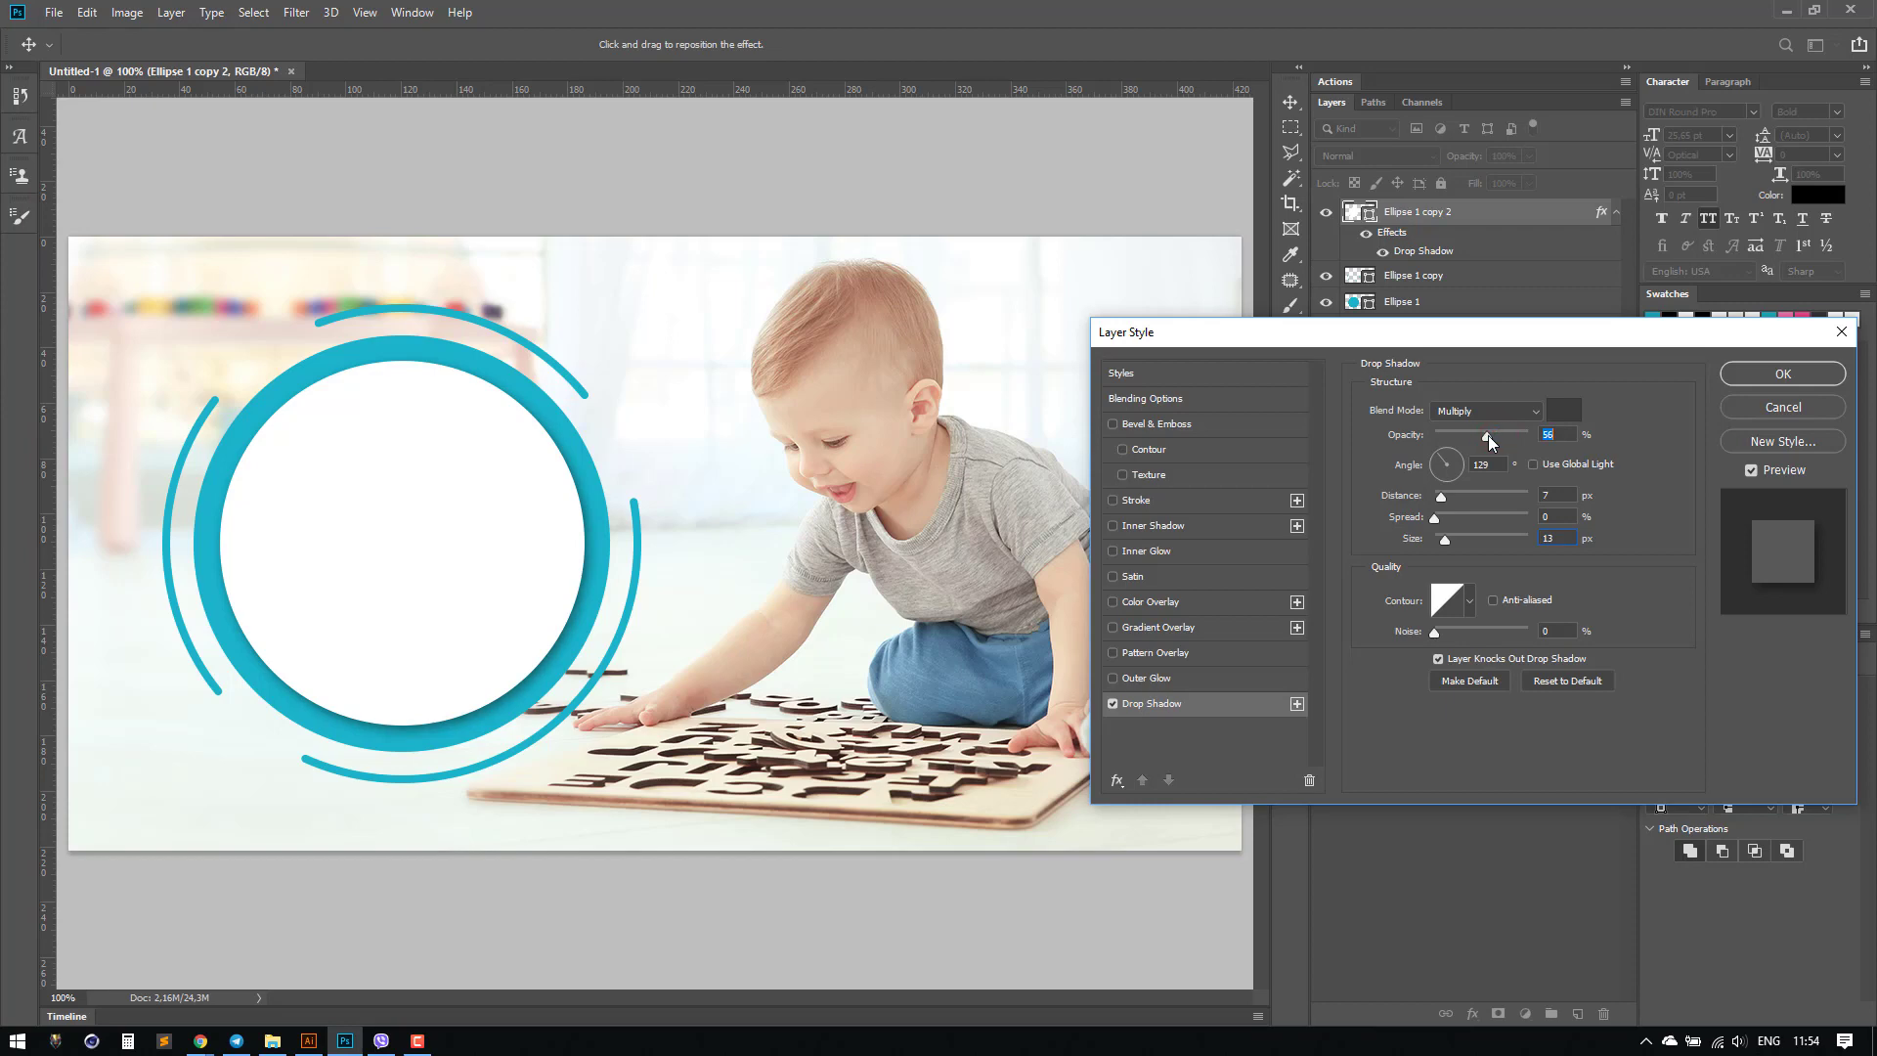
click(1760, 375)
Step: Add a new empty layer above the turquoise circle and clip it to that circle
click(1433, 303)
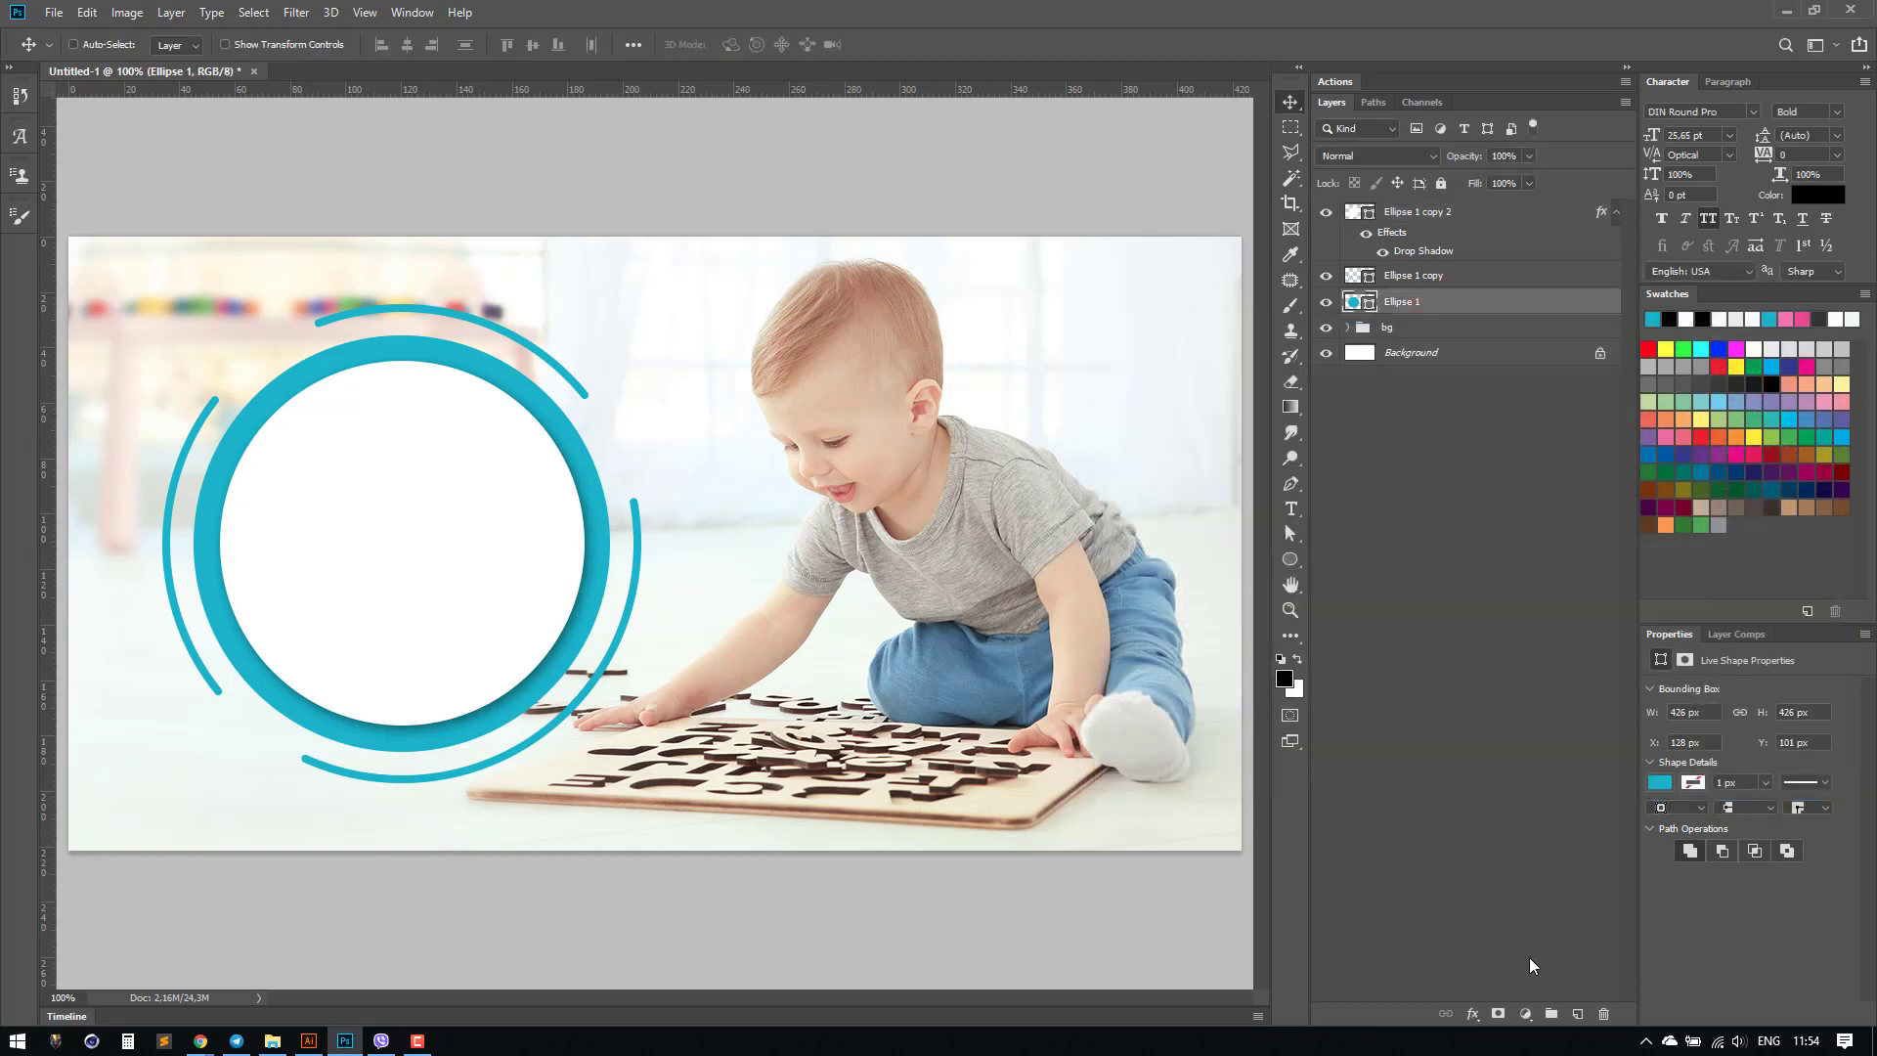
click(1577, 1013)
right_click(1466, 305)
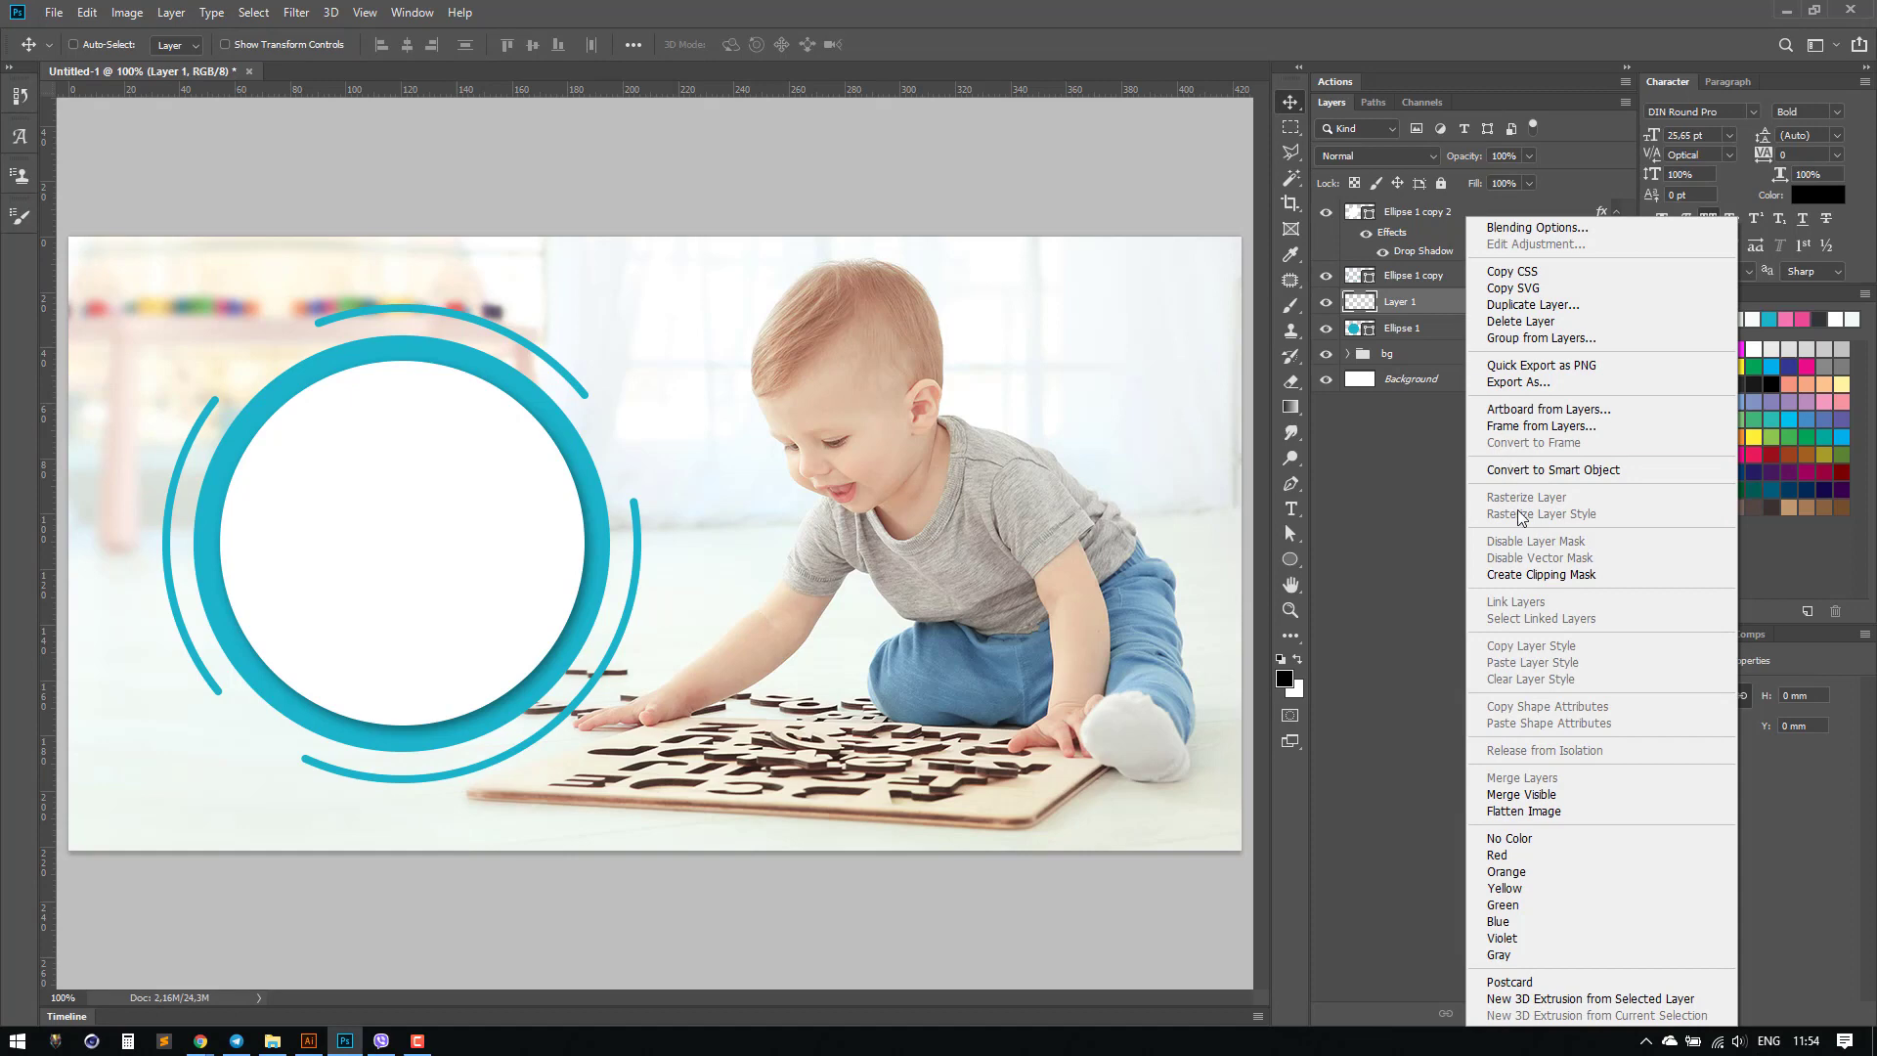
click(1521, 573)
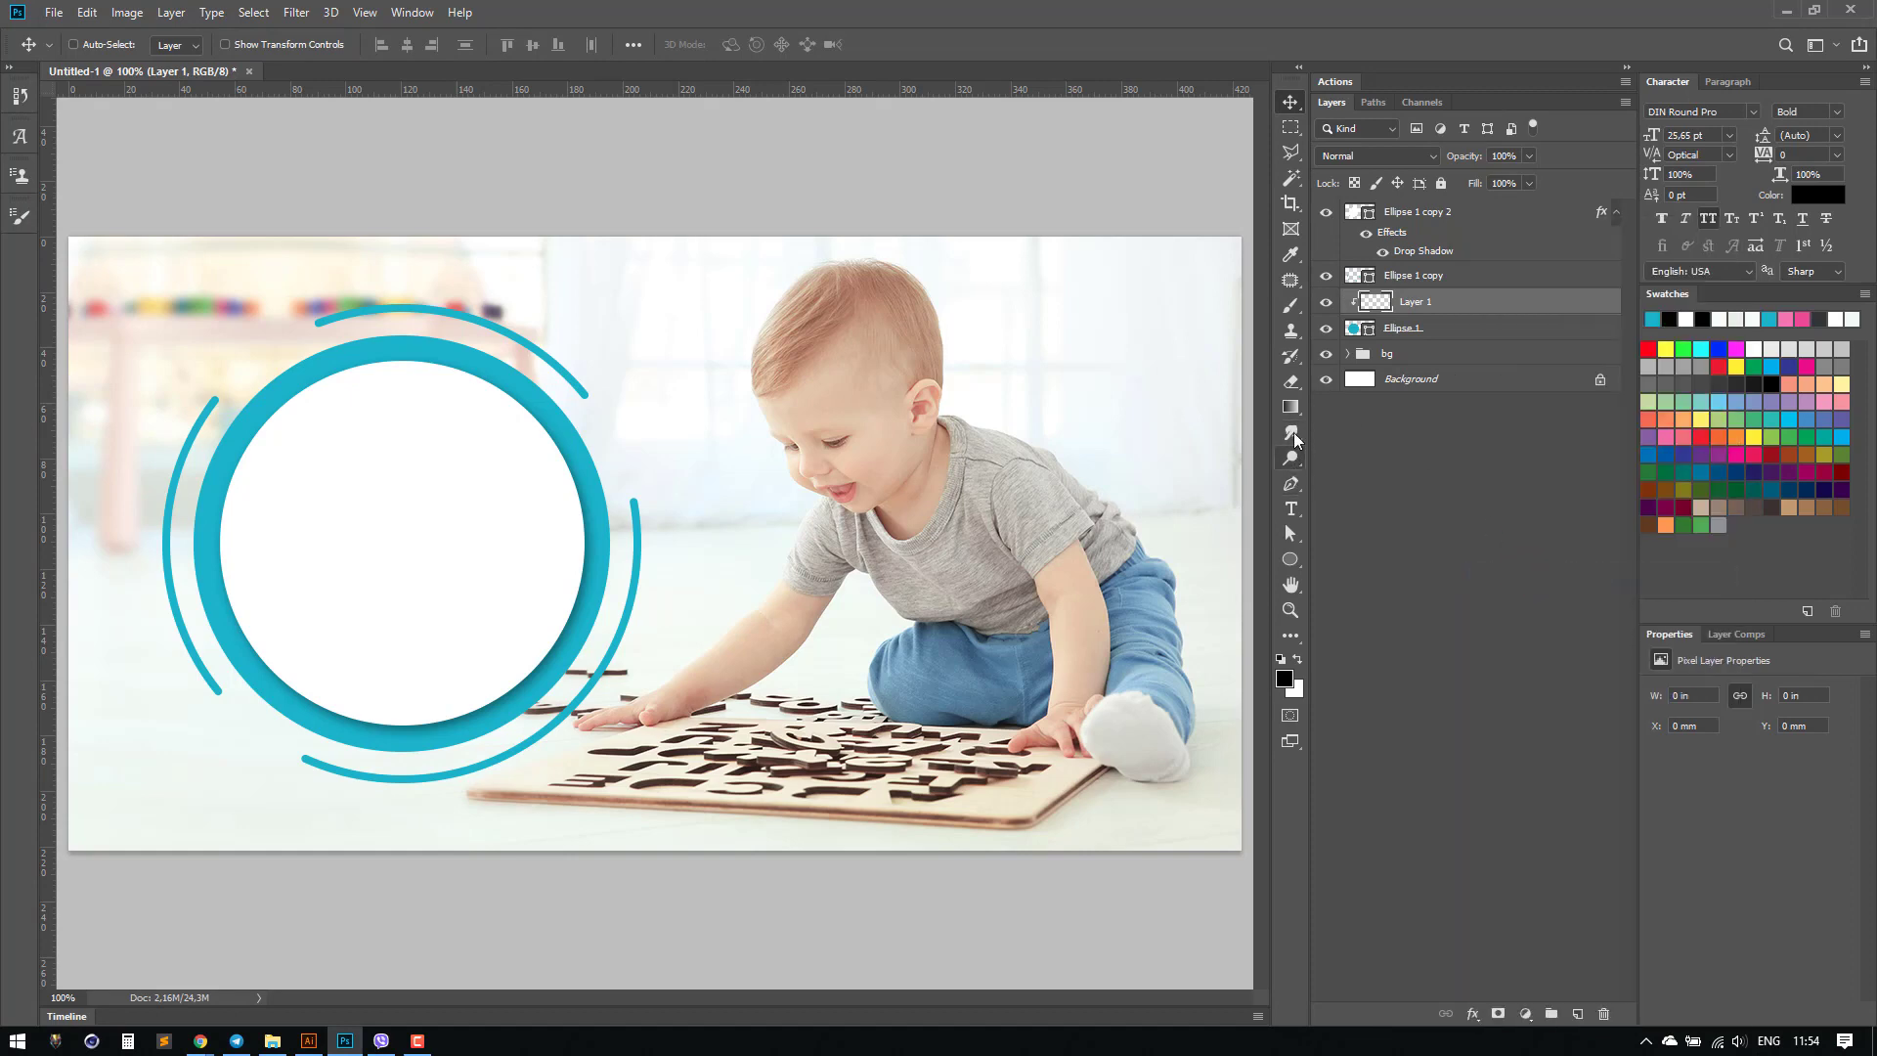
Step: Configure the Brush tool with a soft 500 px tip at 0% hardness
click(1291, 307)
right_click(862, 511)
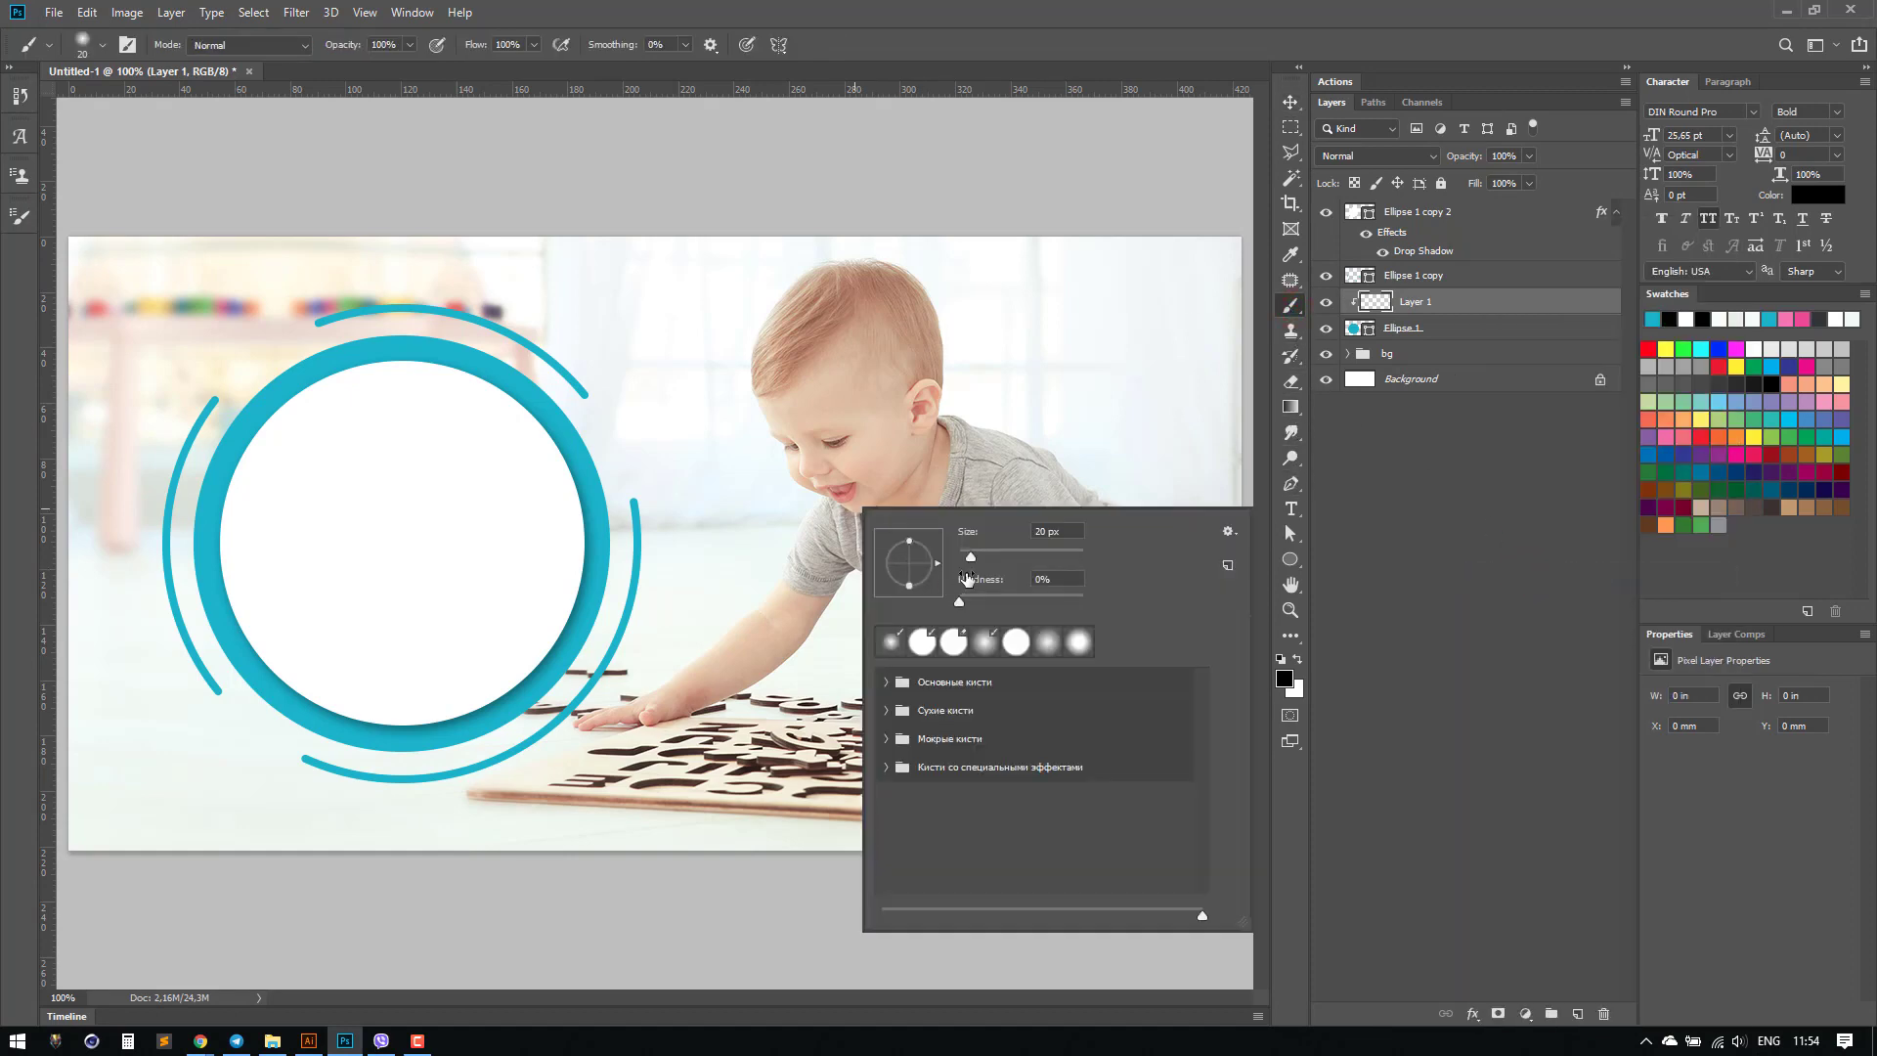
drag(992, 557, 1019, 565)
text(200)
key(Return)
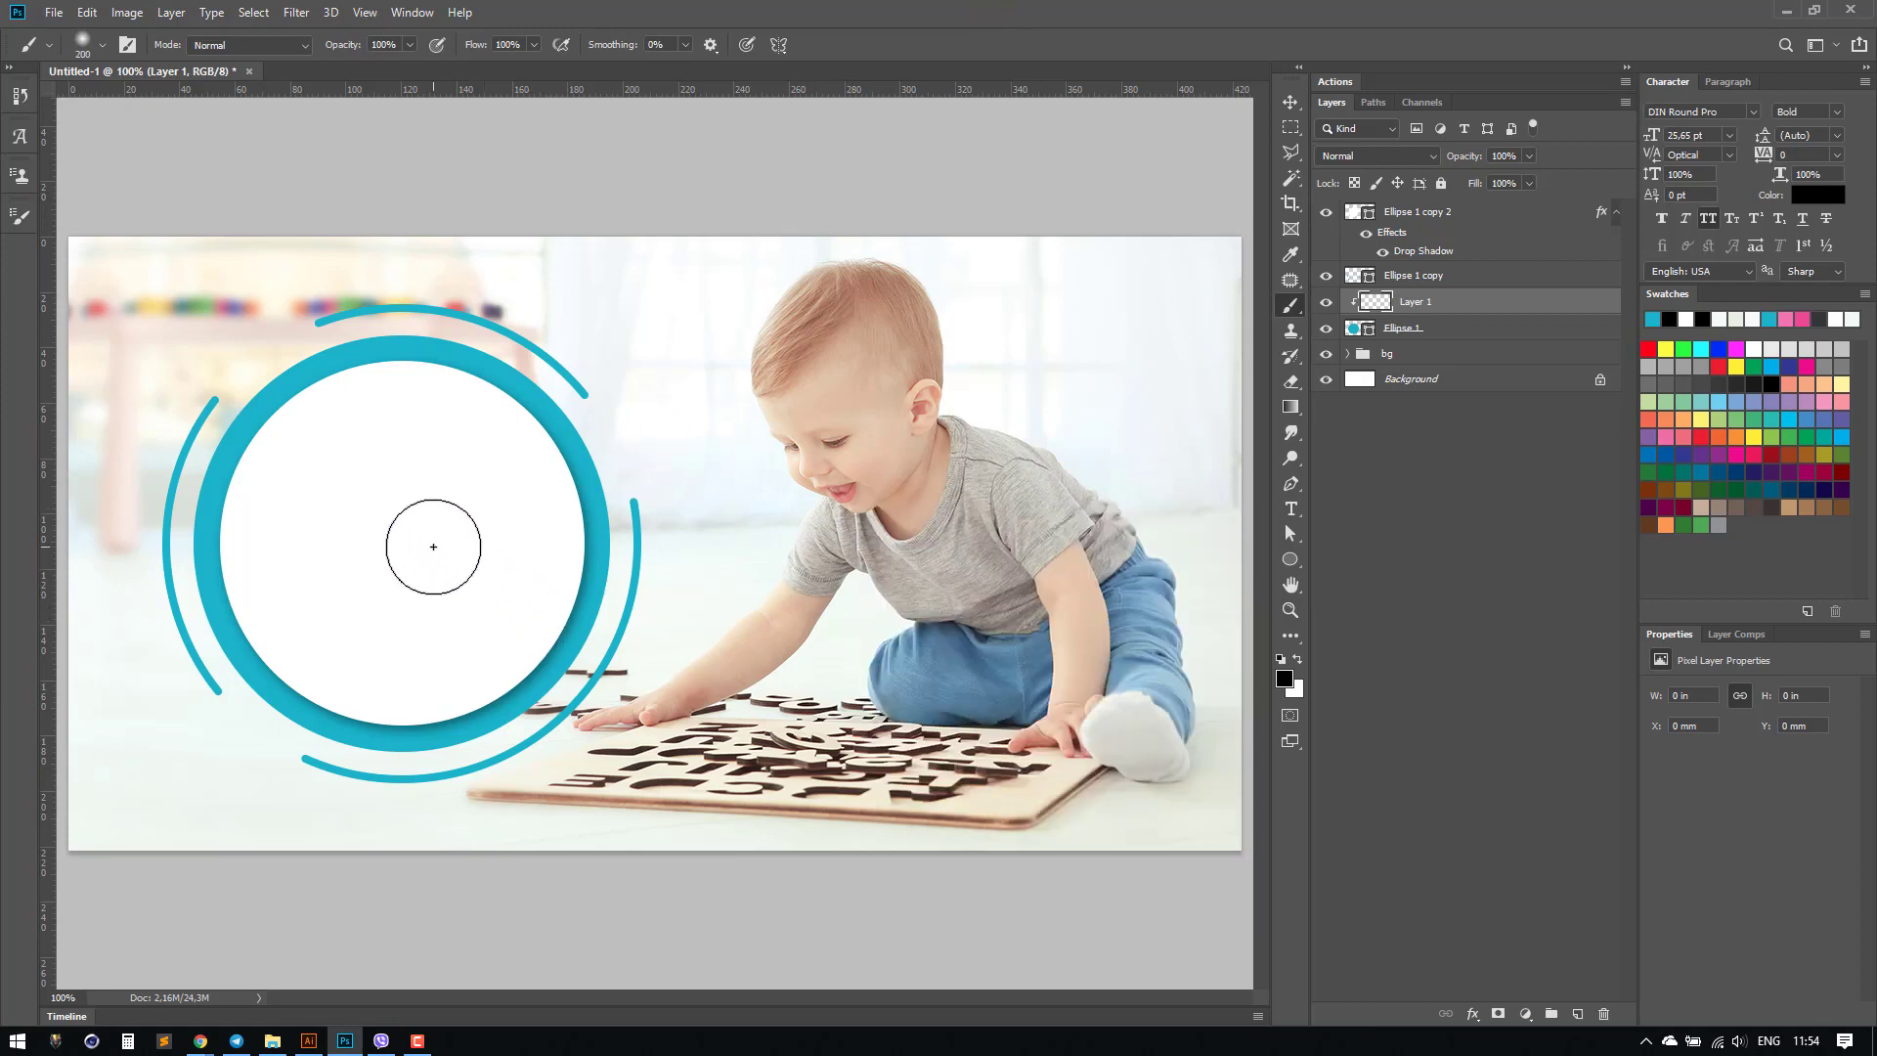
key(bracketright)
key(bracketright)
key(bracketright)
key(bracketright)
Step: Paint a white highlight over the turquoise circle's upper-left edge and set the highlight layer's opacity to 47%
click(1298, 662)
click(296, 412)
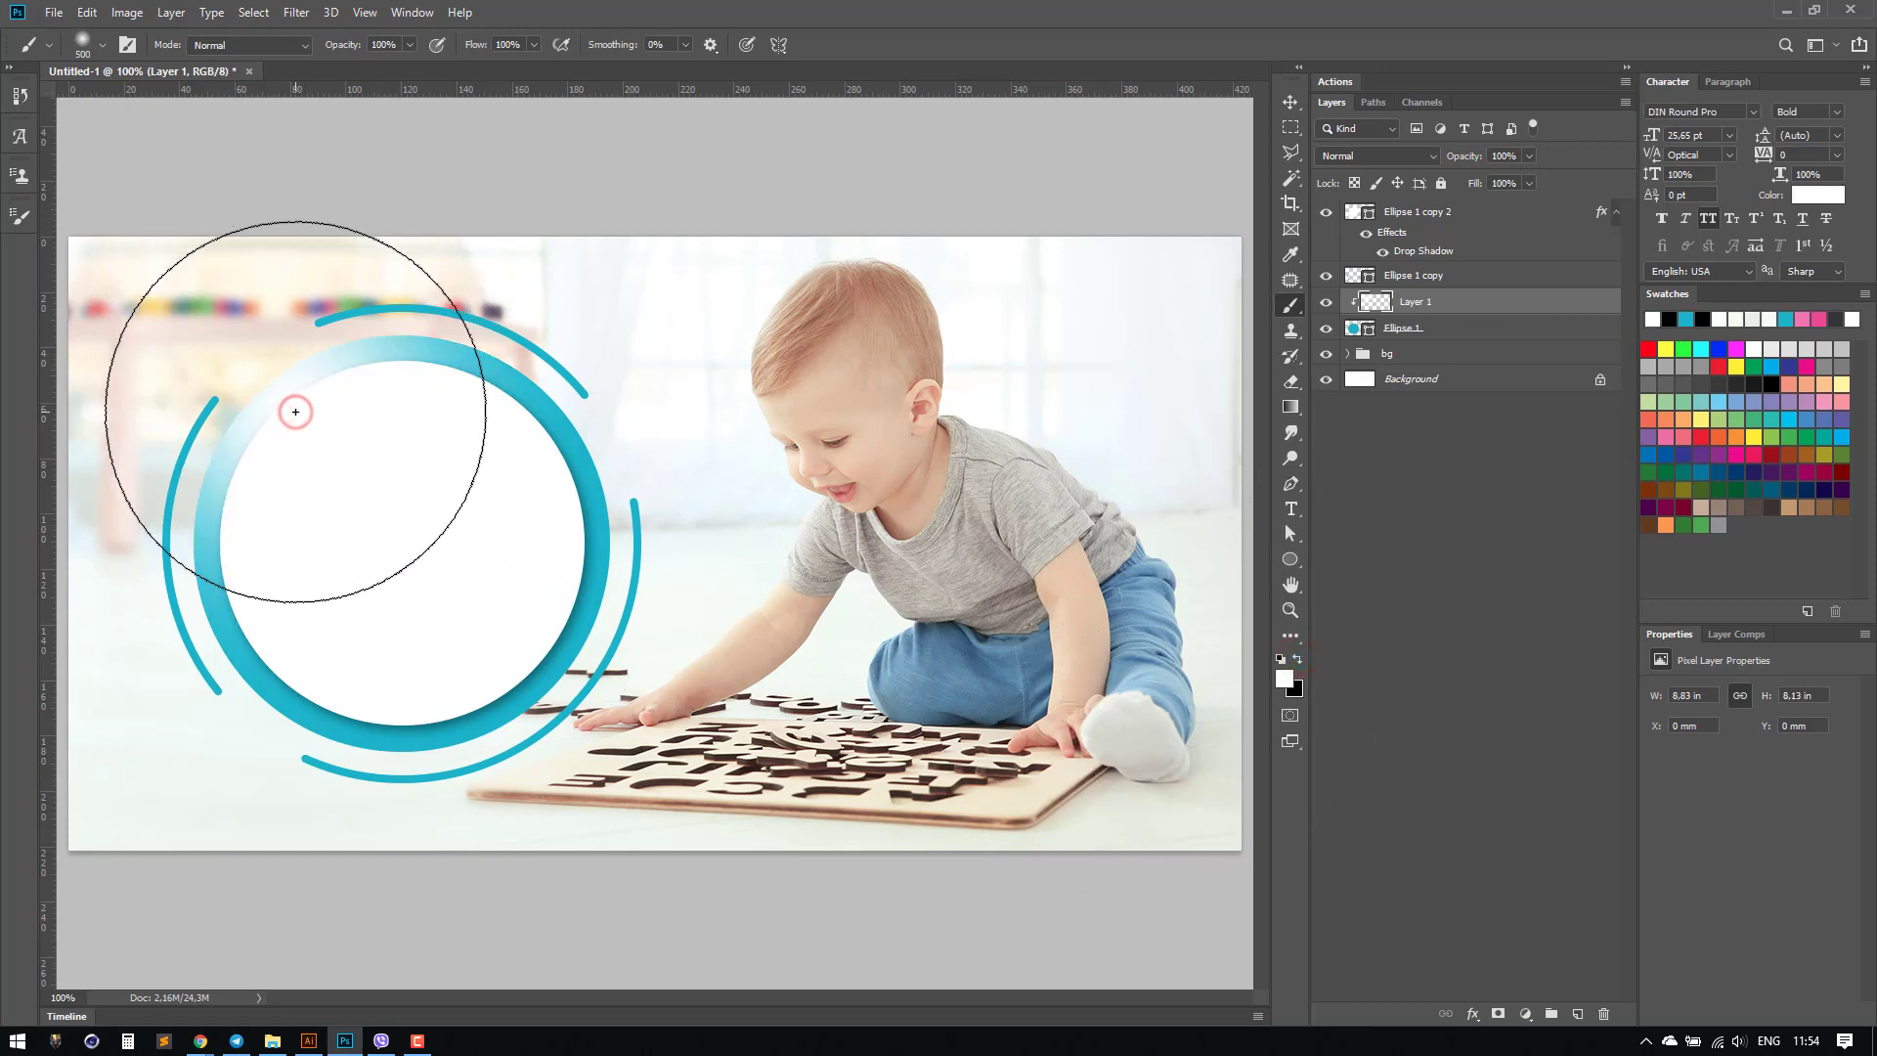
click(296, 412)
click(295, 412)
click(295, 412)
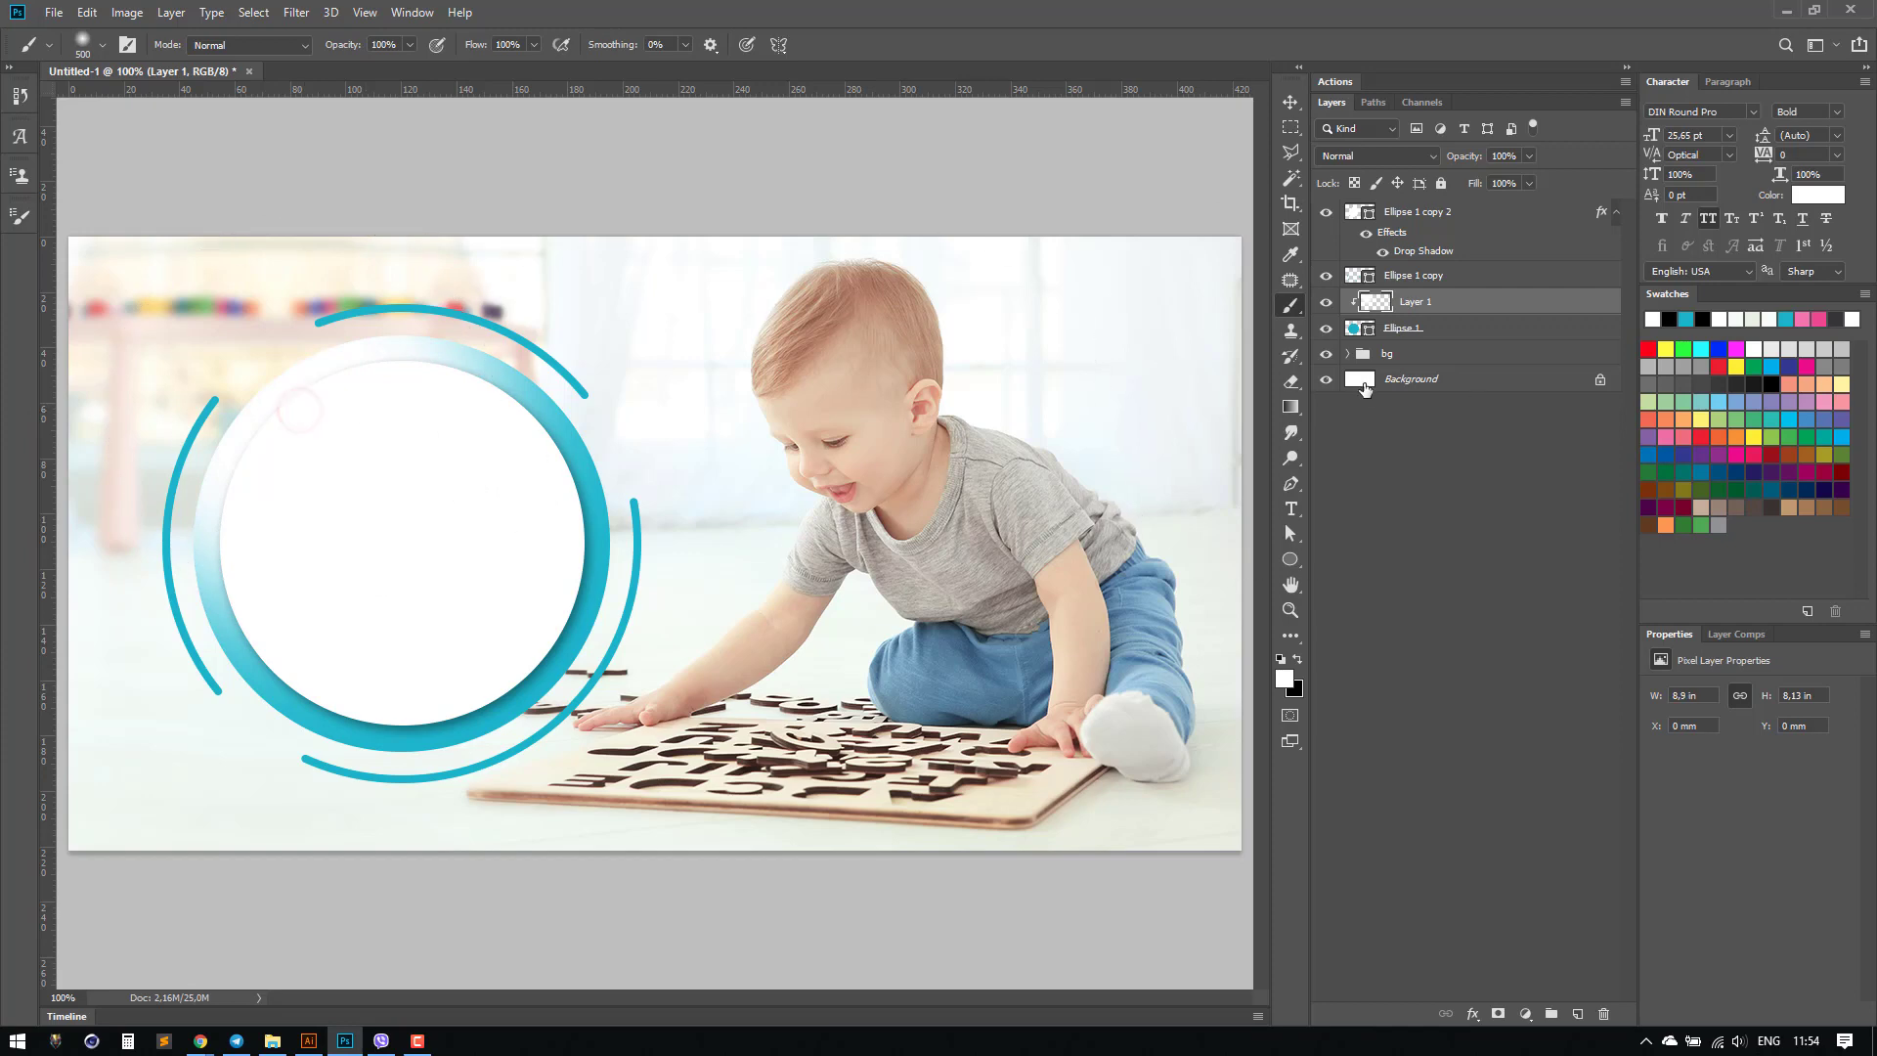
click(1528, 158)
drag(1491, 184, 1490, 183)
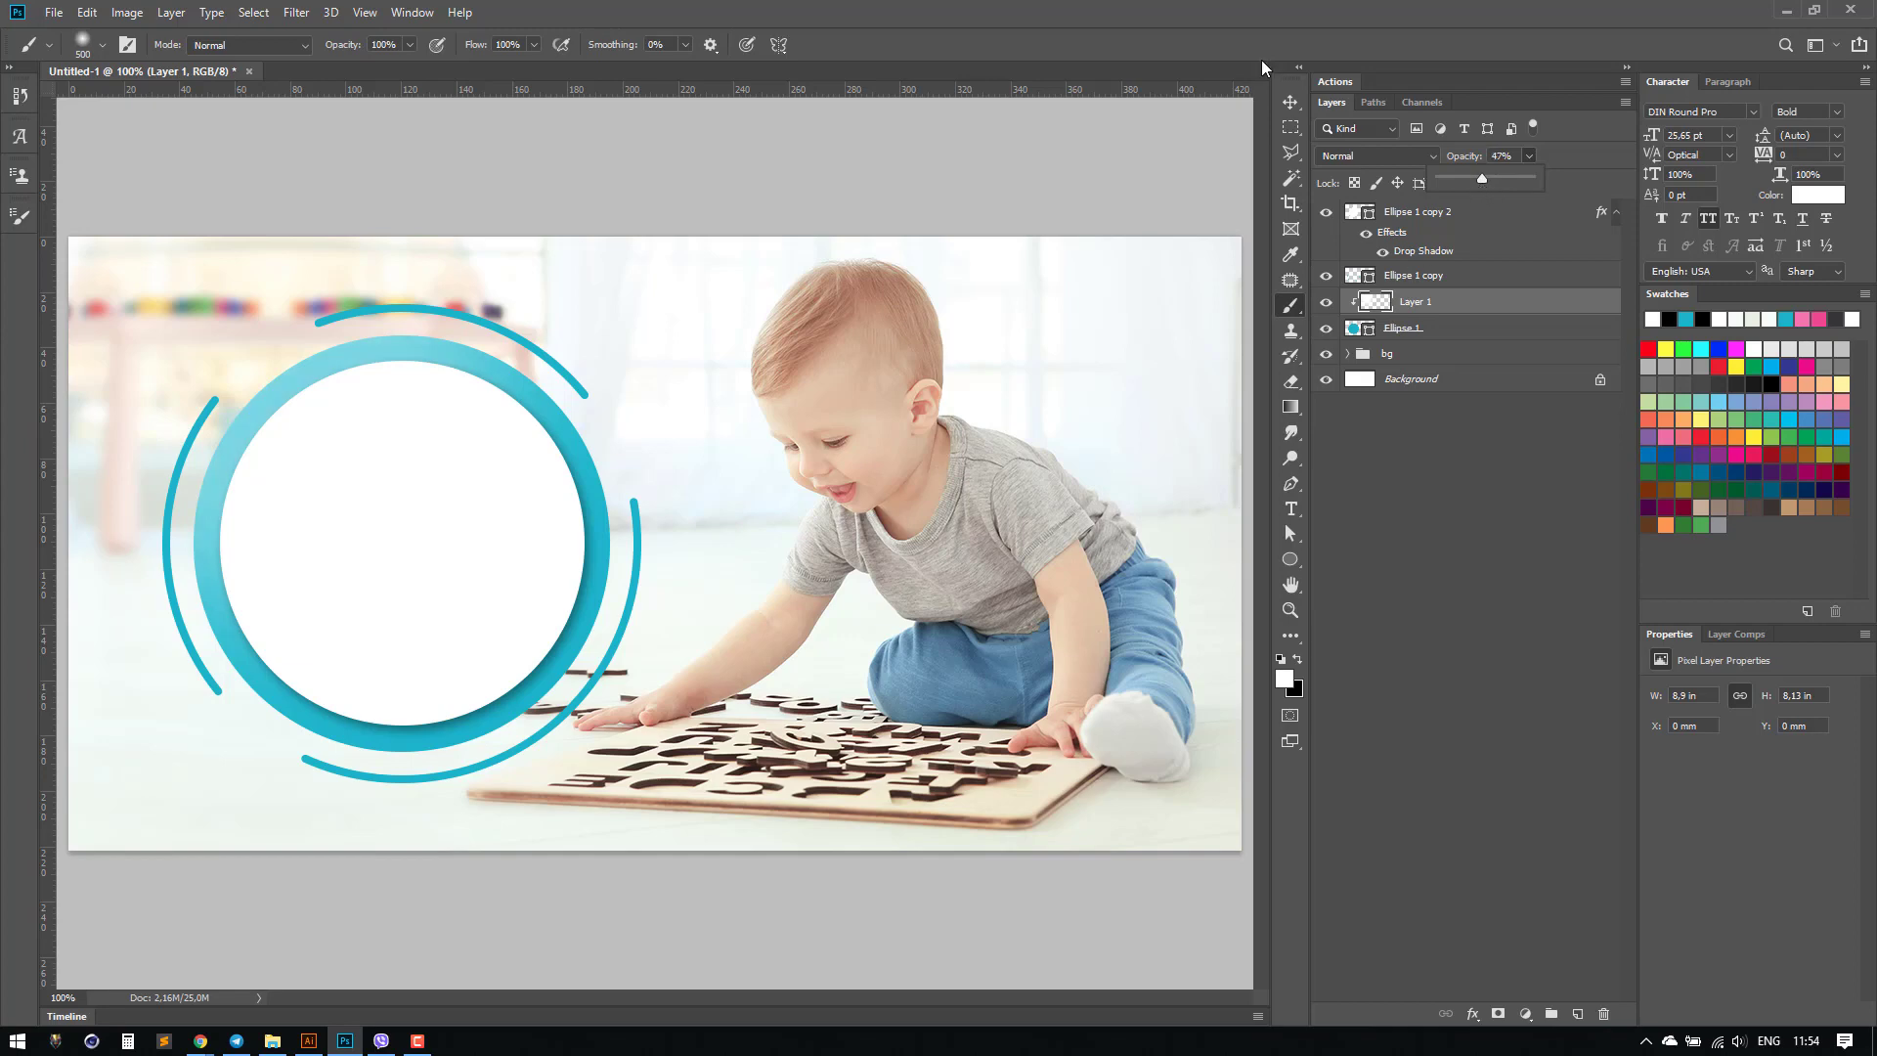
Step: Duplicate the highlight layer above the broken ring, clip the copy to the ring, and compare both highlights hidden and shown
click(1291, 102)
click(1290, 102)
scroll(327, 455, up, 1)
drag(412, 504, 546, 529)
mouse_move(1438, 309)
mouse_down()
mouse_move(1577, 1016)
mouse_move(1424, 264)
mouse_move(1428, 285)
mouse_up()
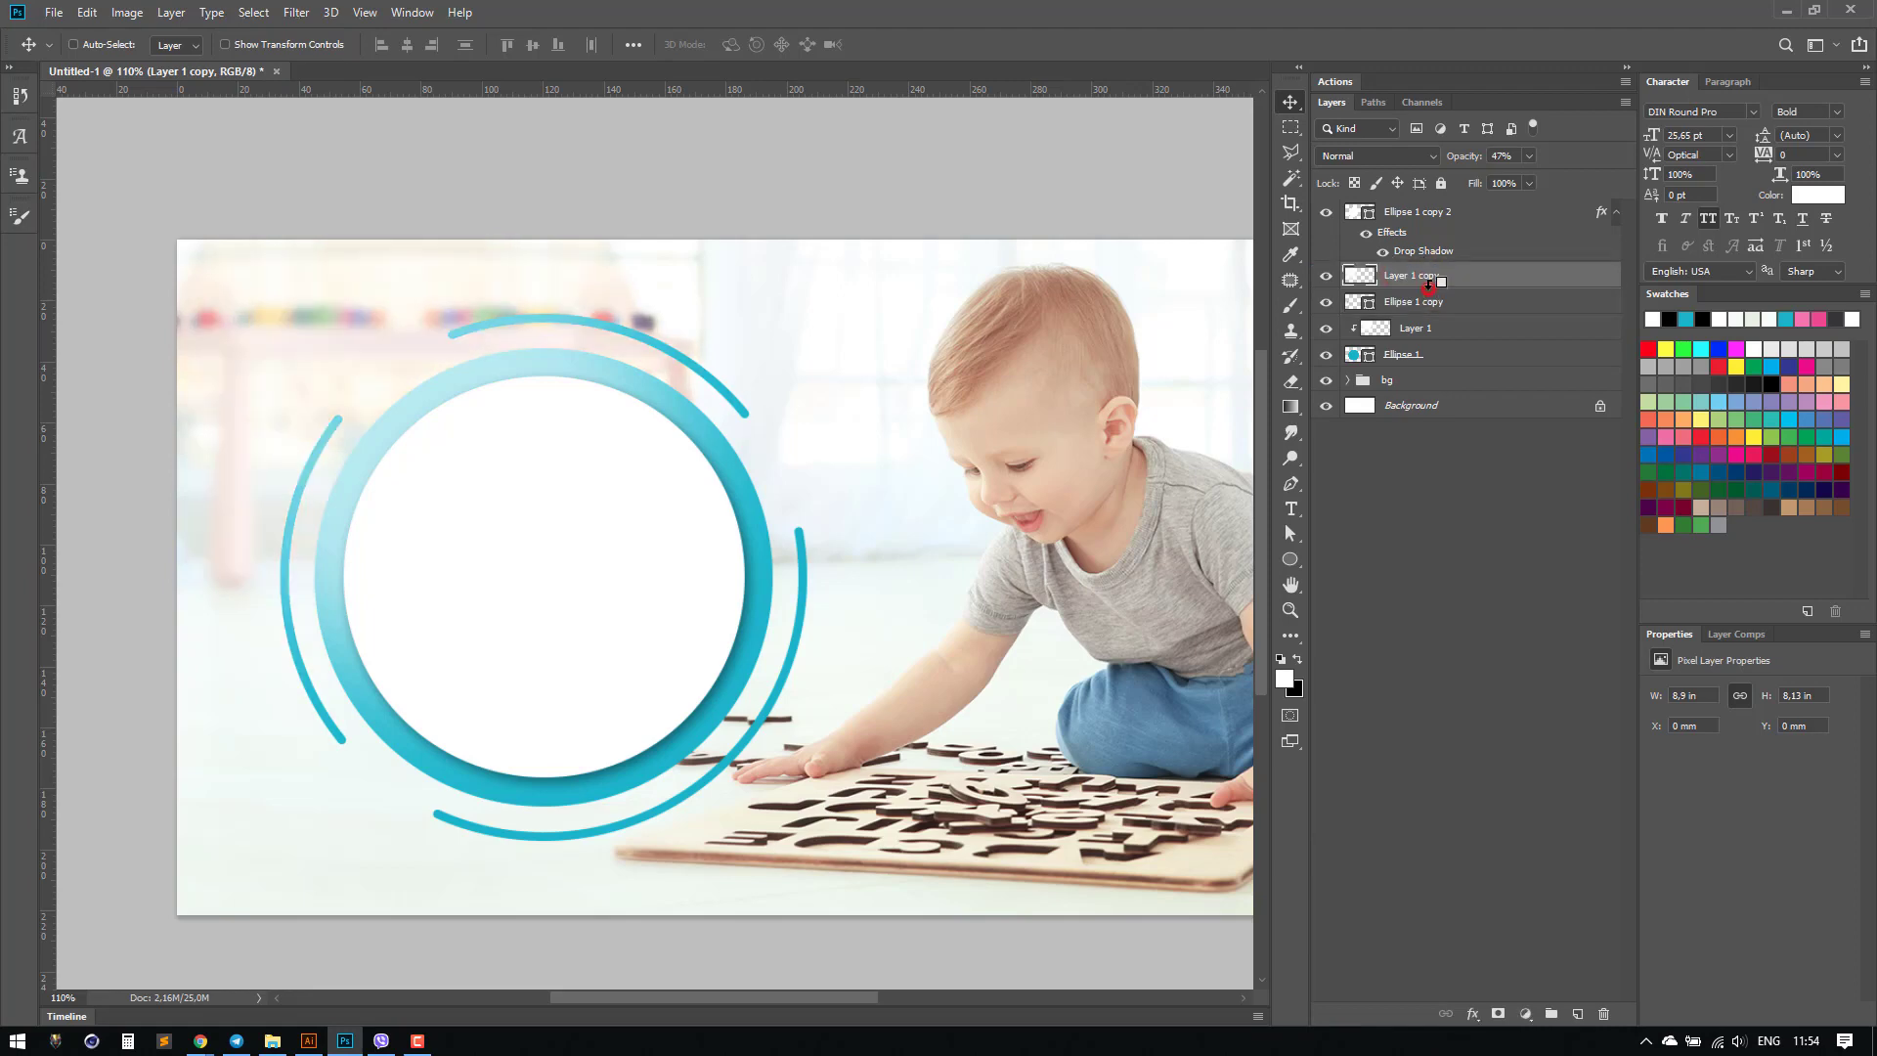
alt+click(1429, 286)
click(1325, 276)
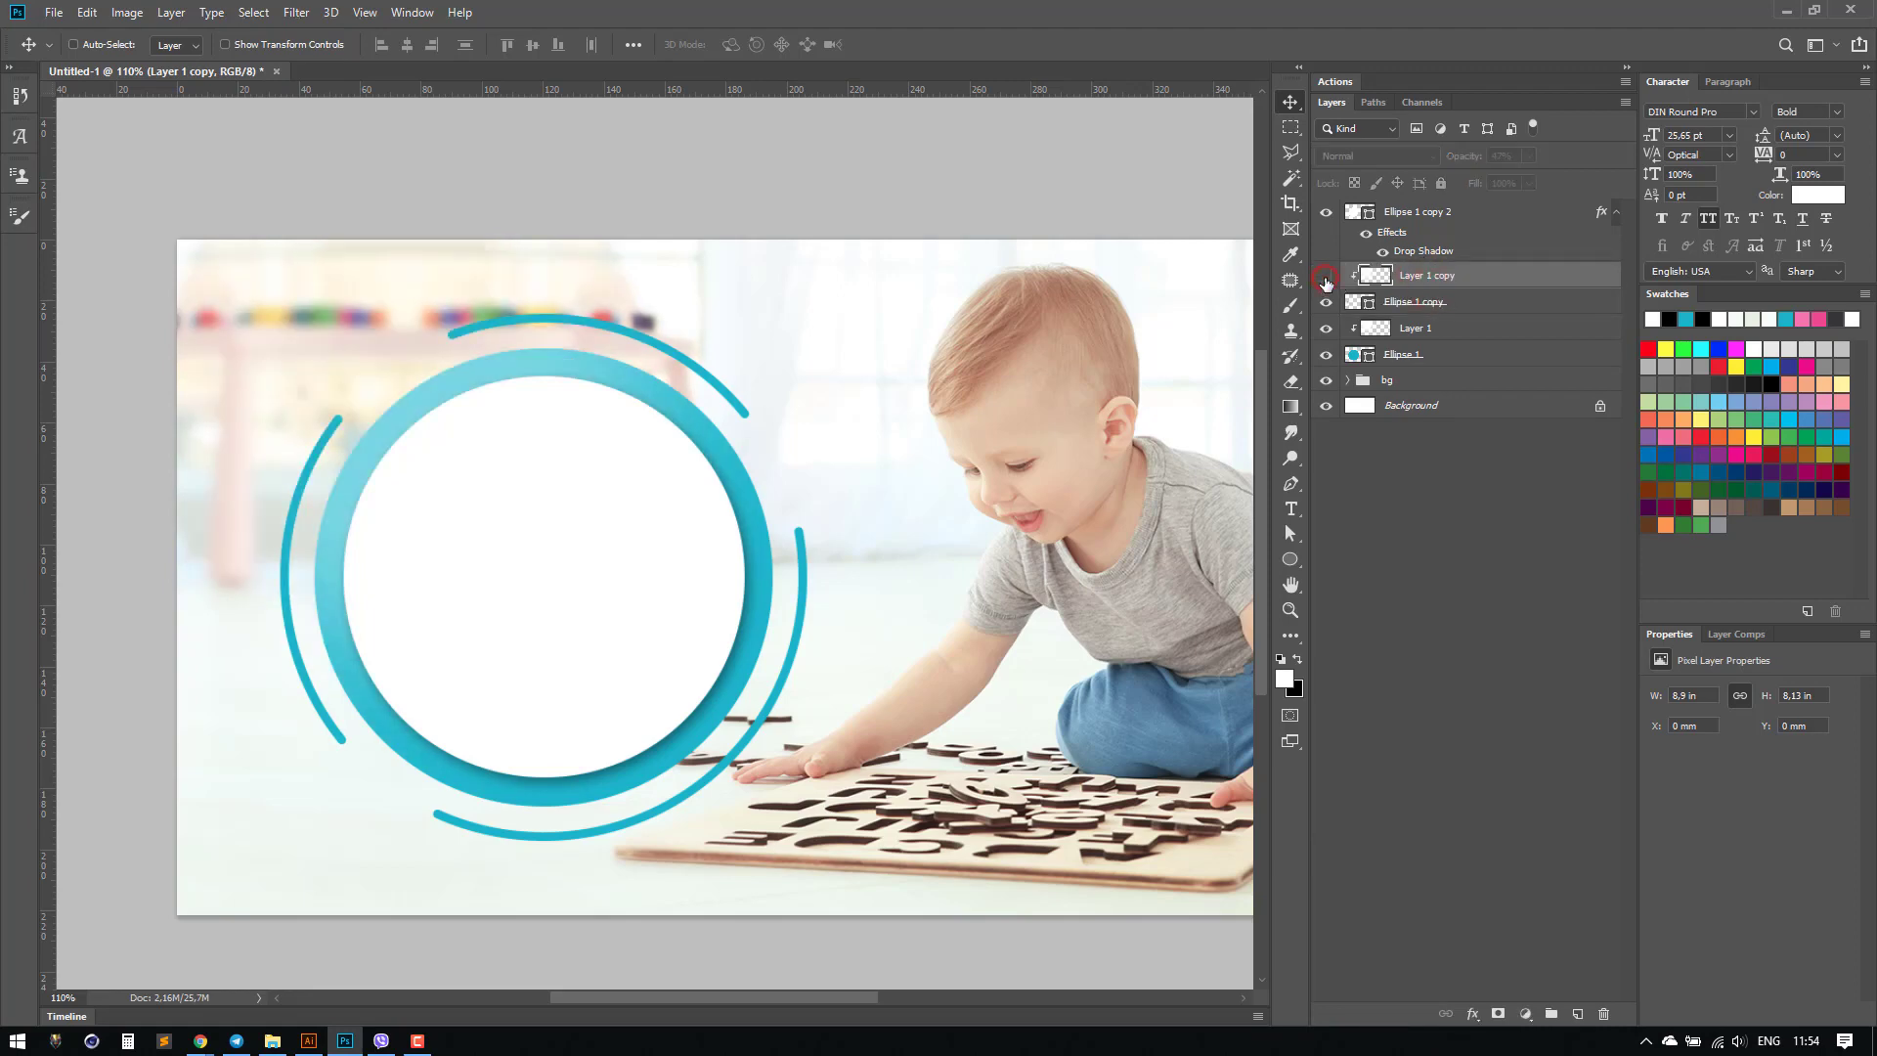
click(1326, 275)
click(1326, 331)
click(1327, 330)
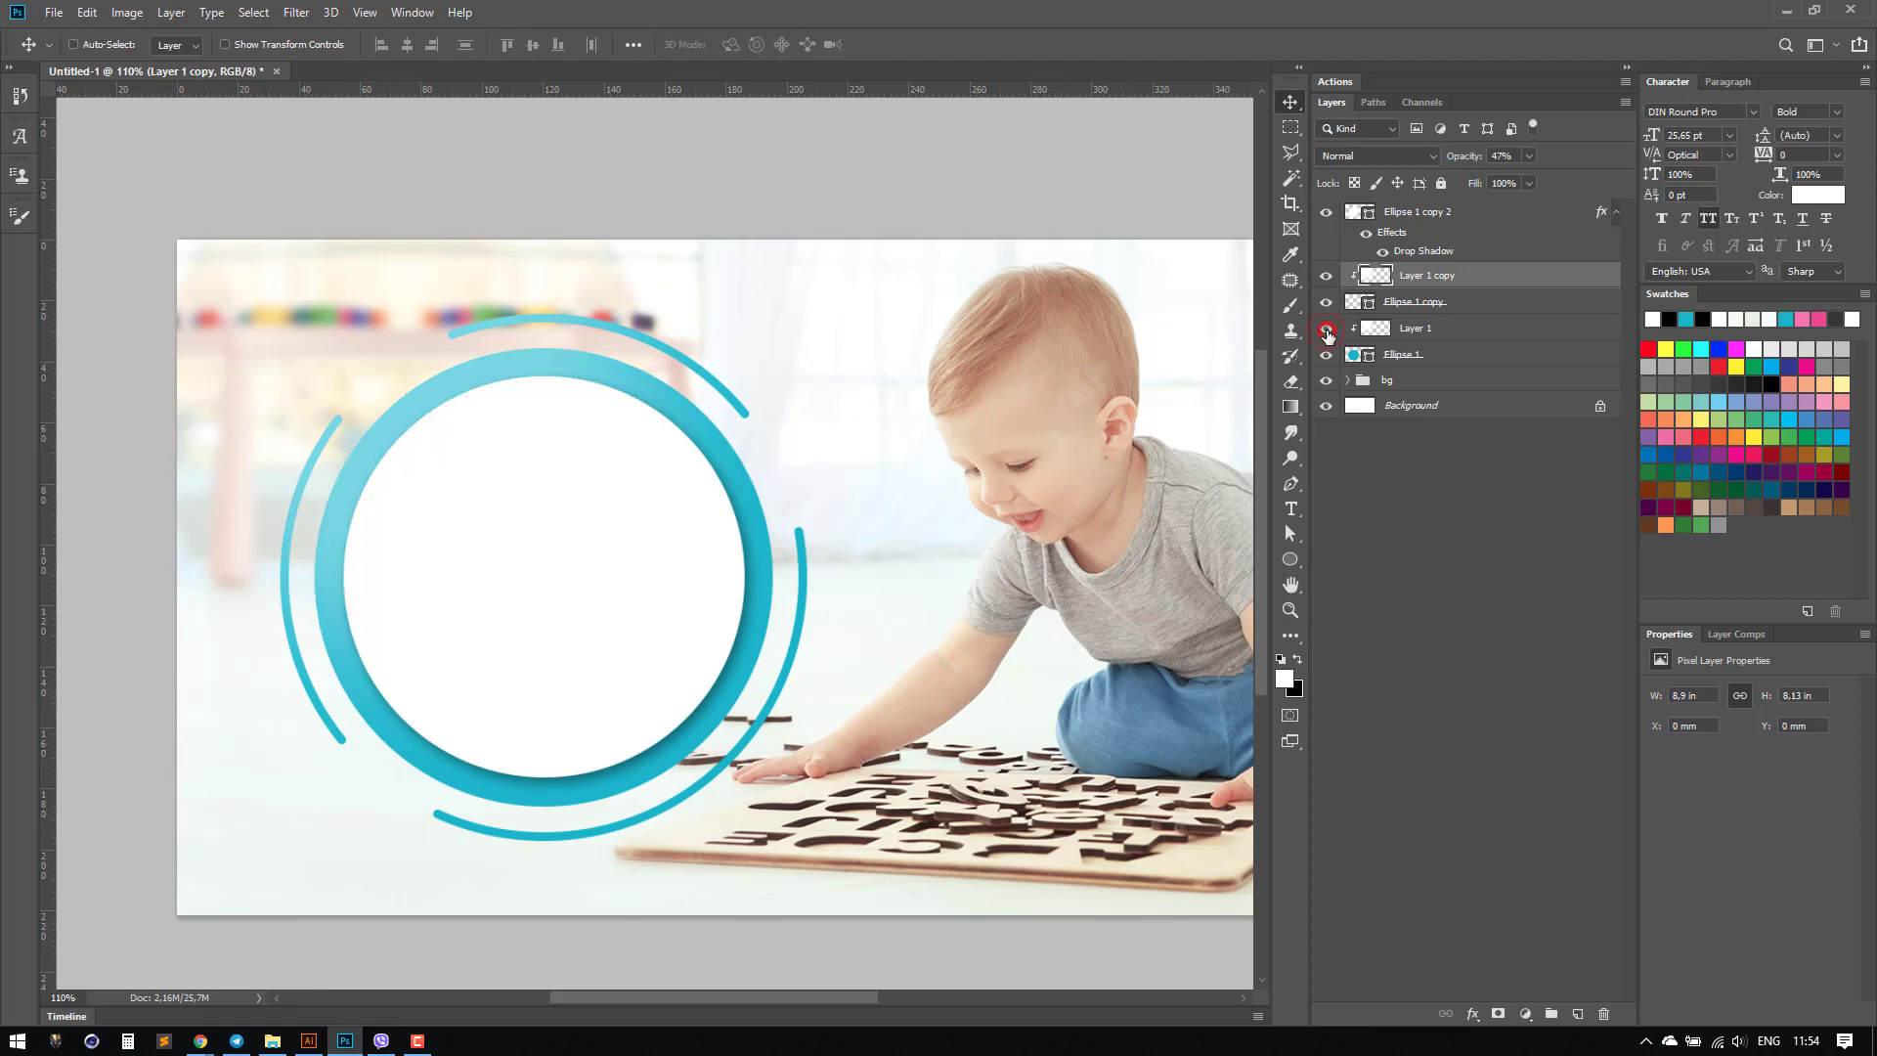
Step: Add the text "У каждого ребенка должна быть такая азбука" on a new text layer above the white circle's layer
click(1431, 213)
click(1292, 510)
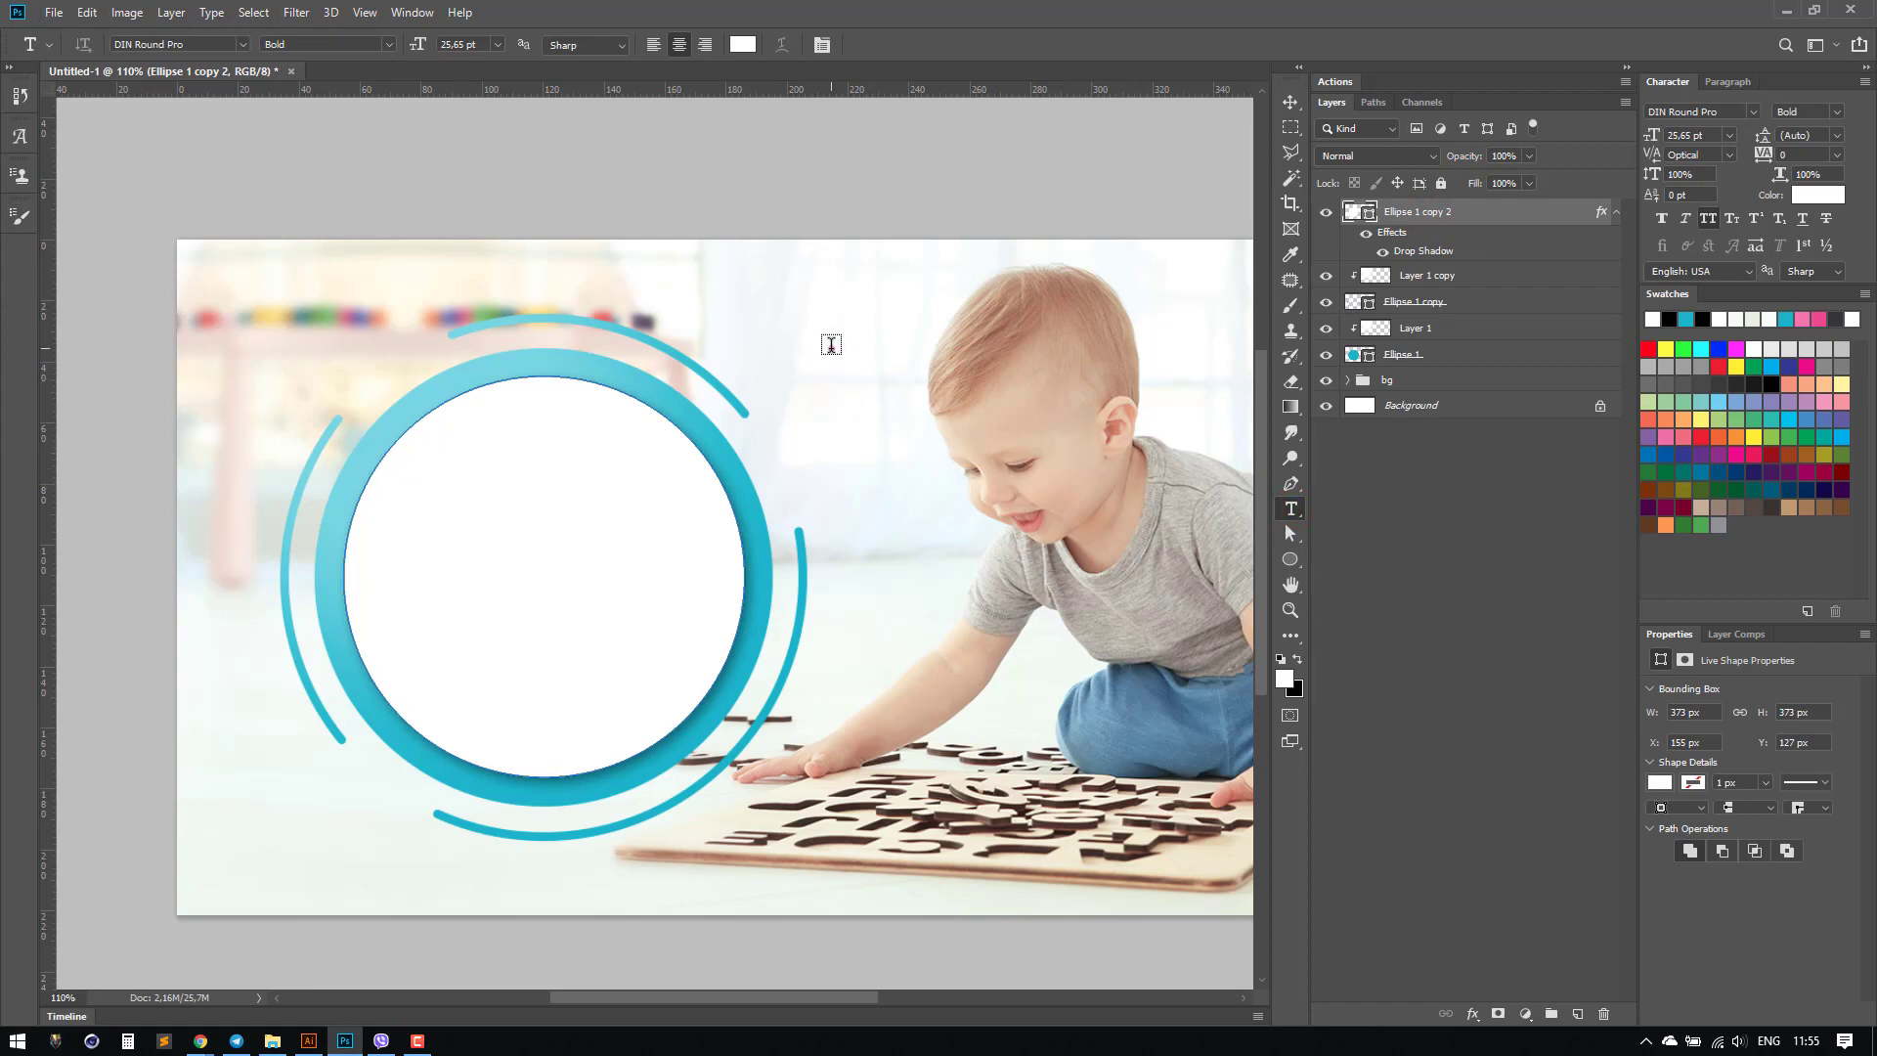
click(832, 347)
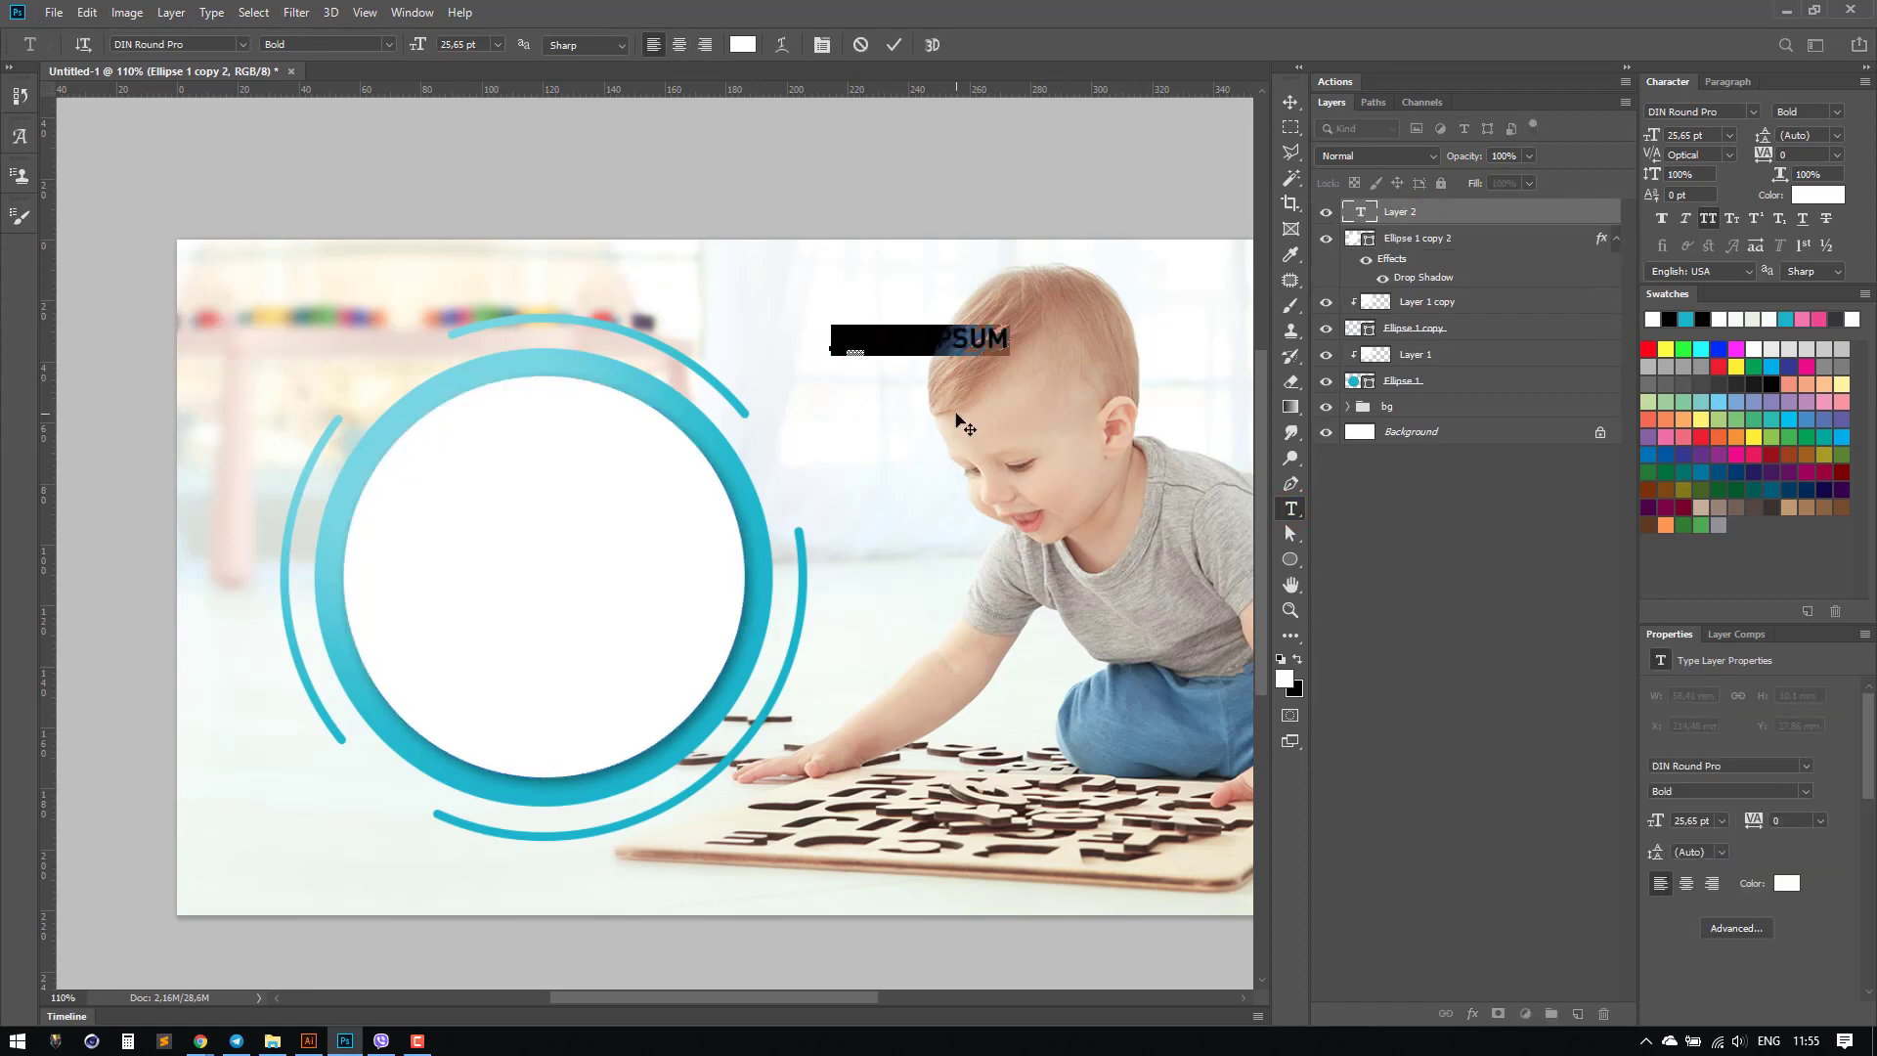
text(У КАЖДОГО РЕ)
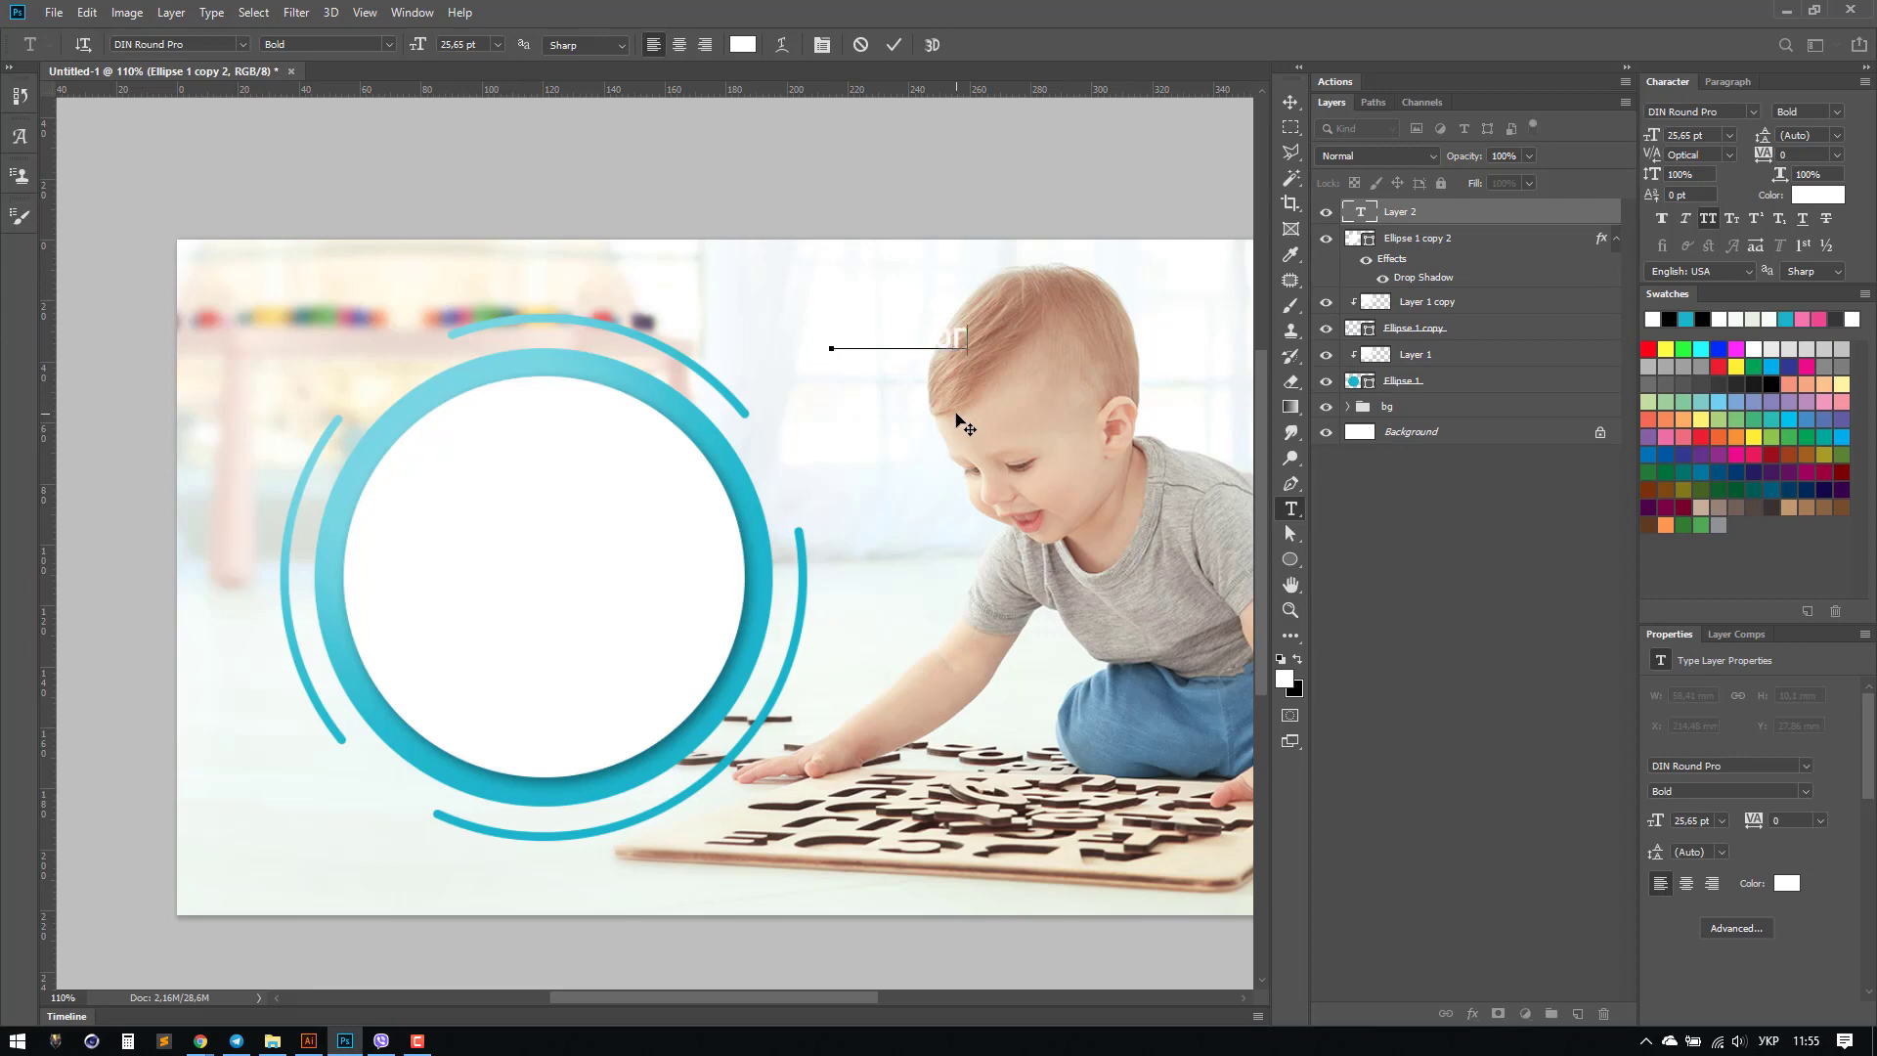
text(БЕНКА)
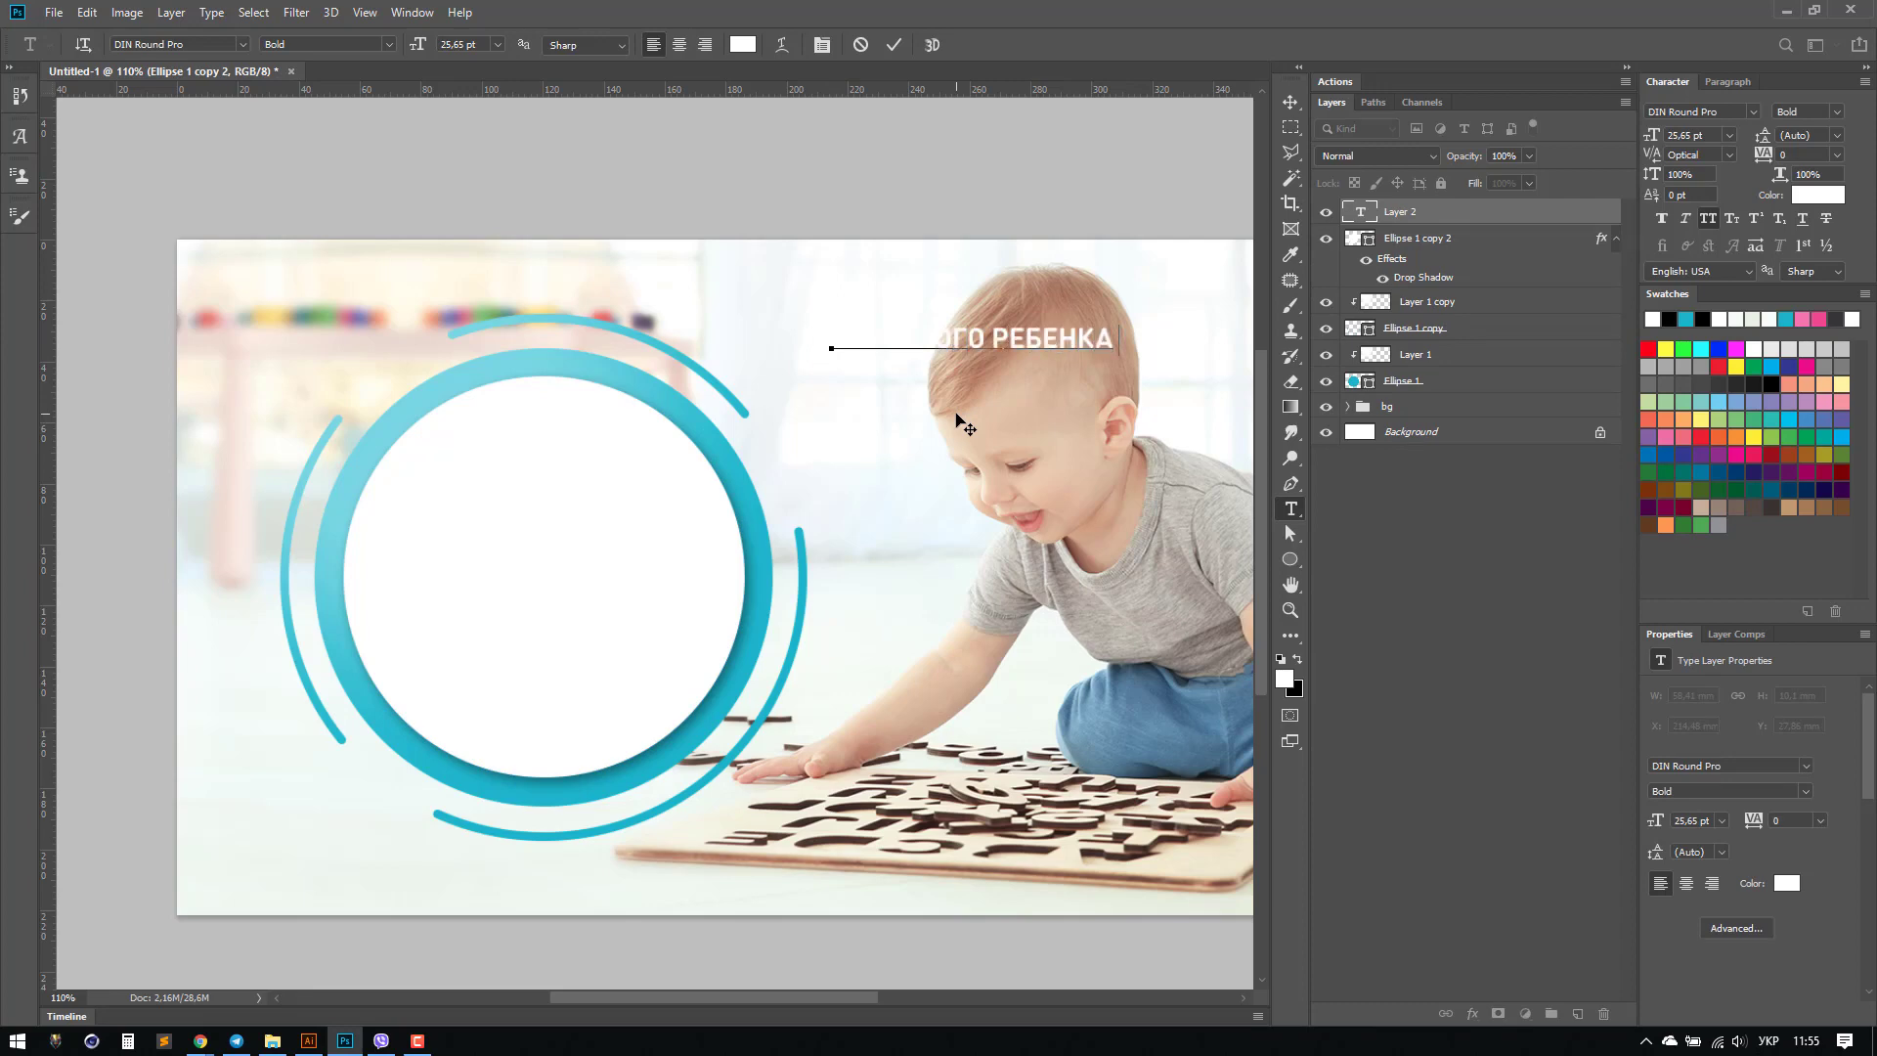
text( Д)
key(F12)
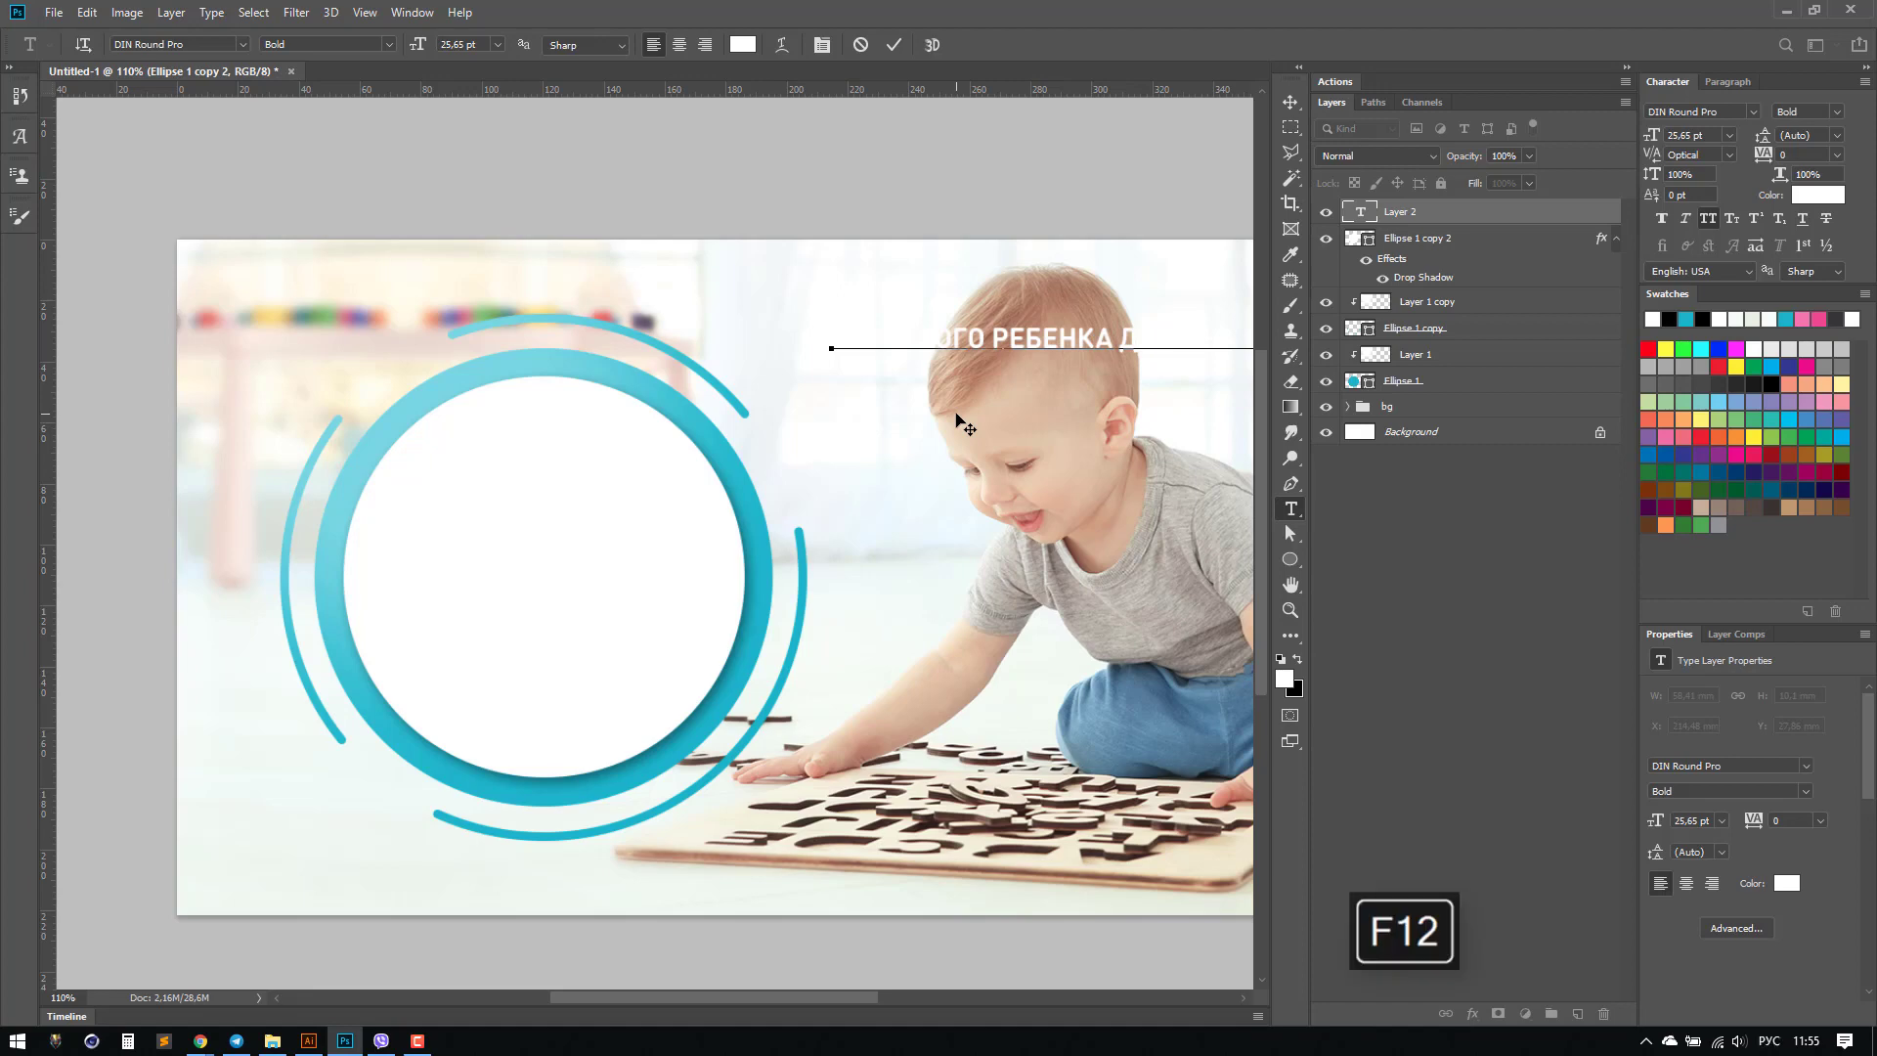
key(Return)
key(BackSpace)
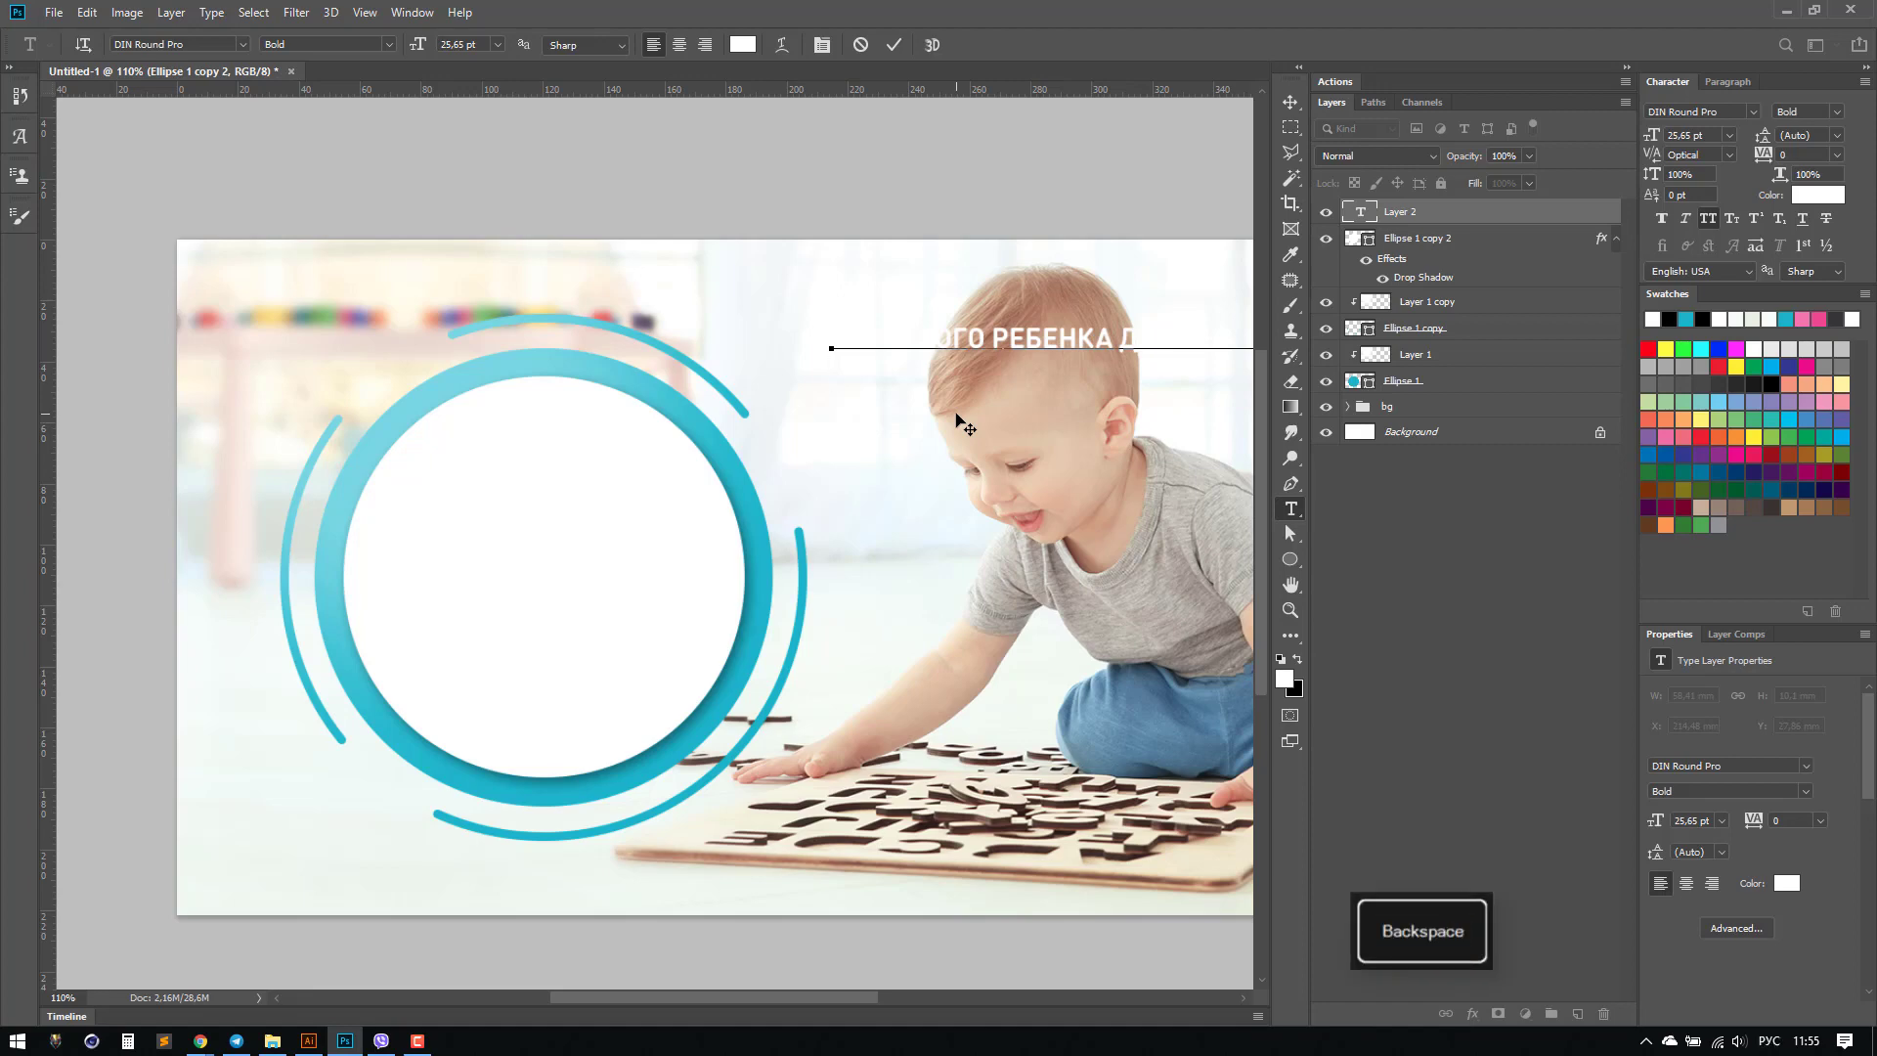
key(Return)
Step: Set the headline's text colour to dark grey, RGB 71, 71, 71 (#474747)
click(1810, 198)
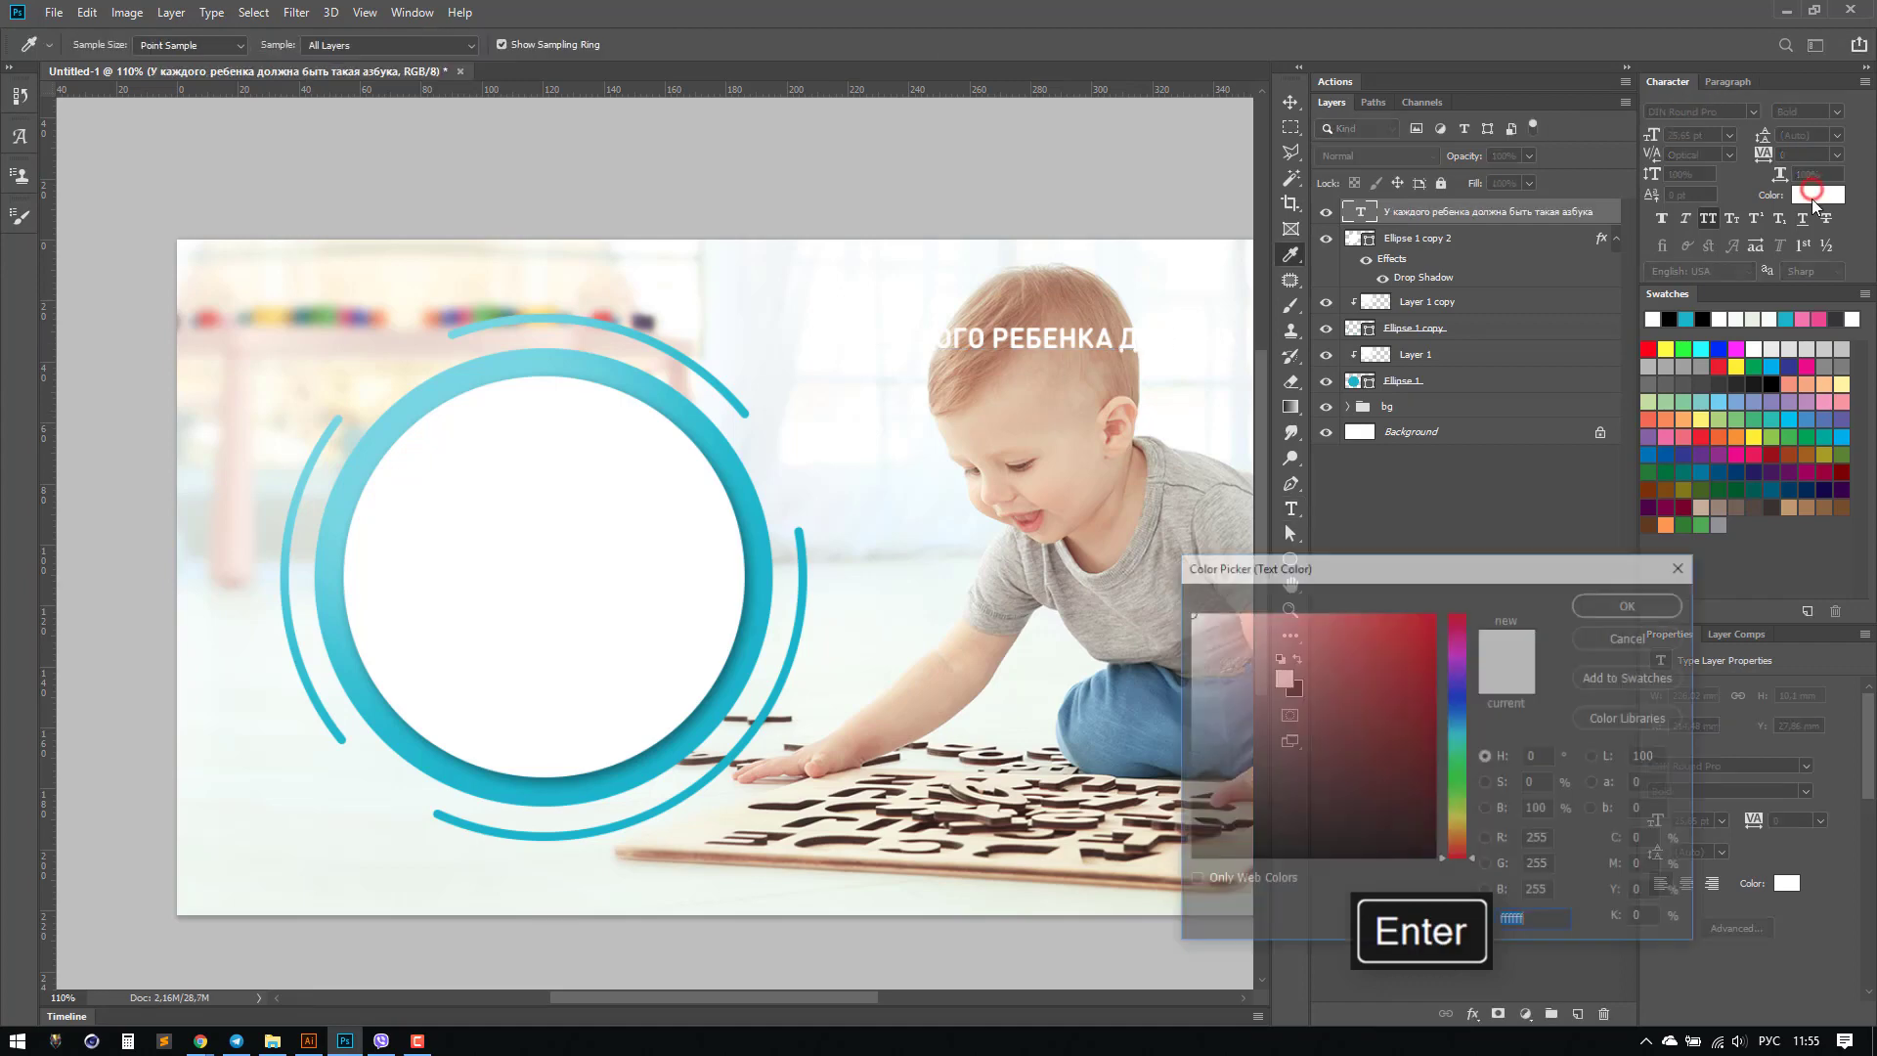
text(6f3b3b)
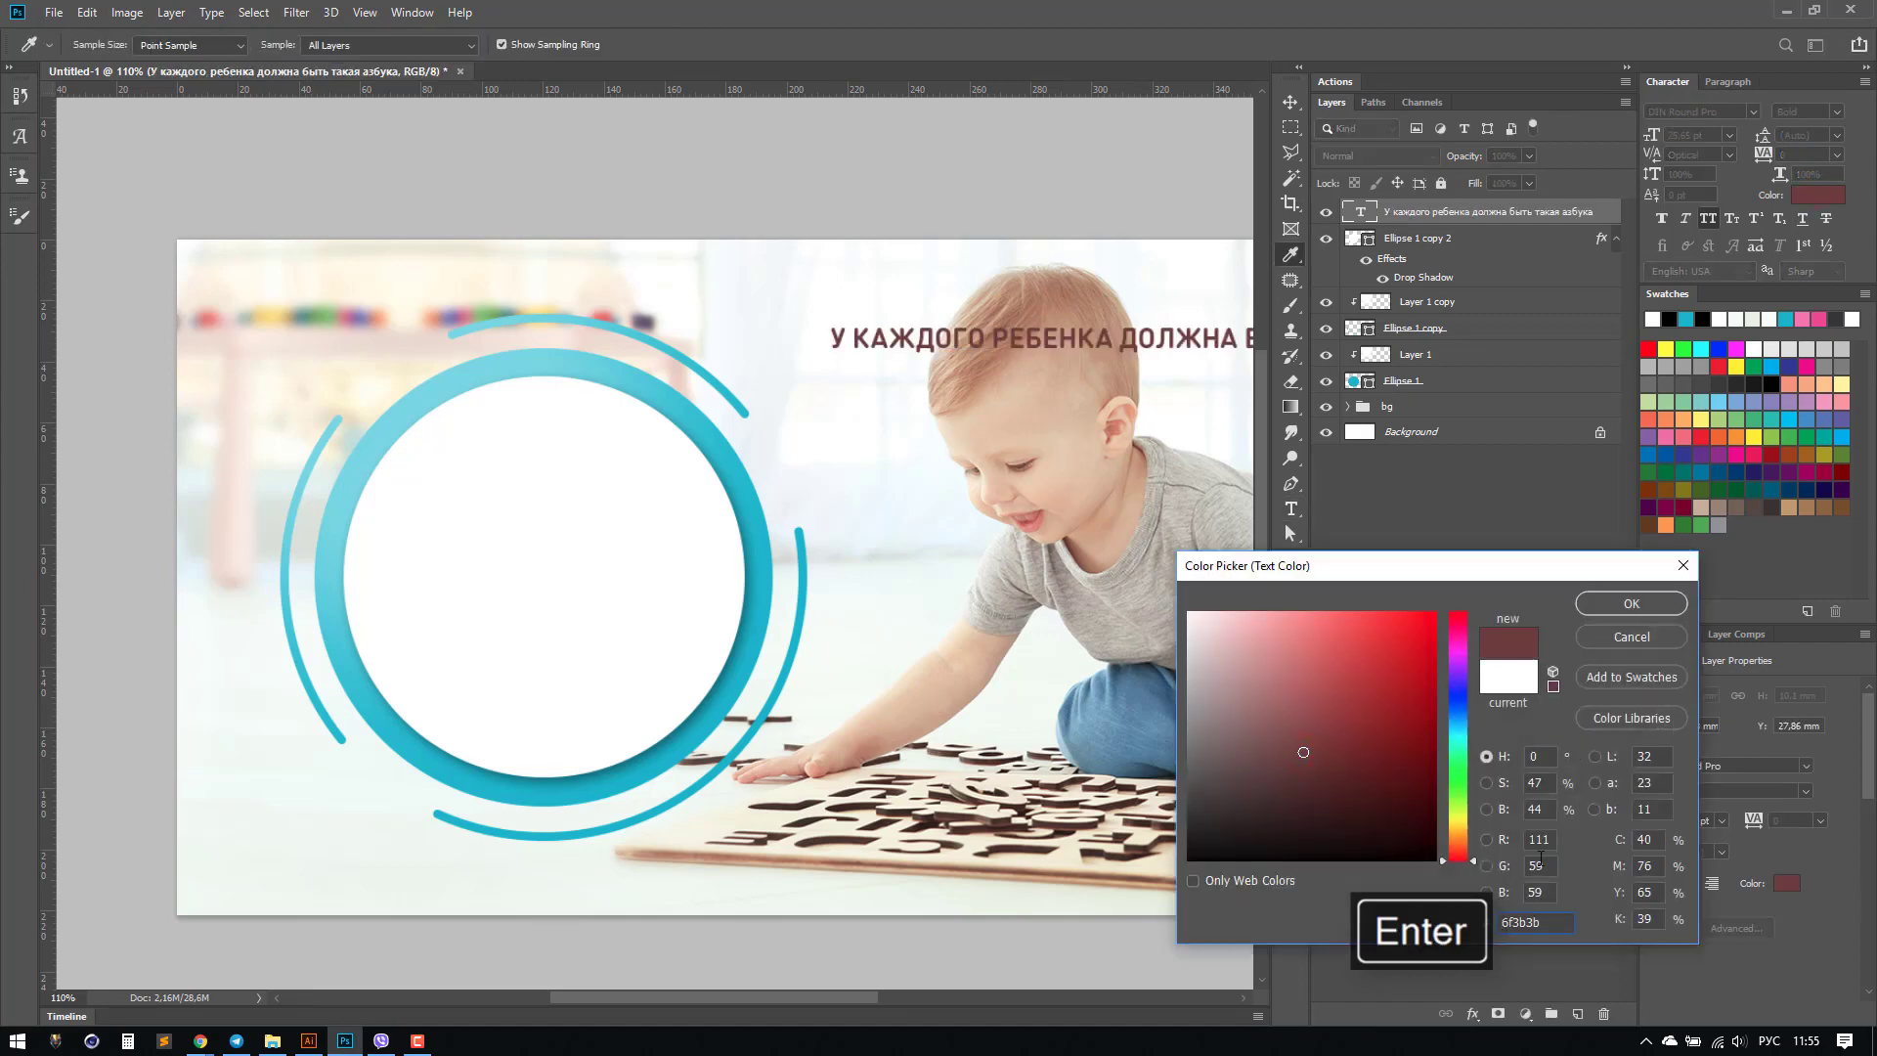
key(Tab)
text(70)
key(Tab)
text(70)
key(Tab)
text(70)
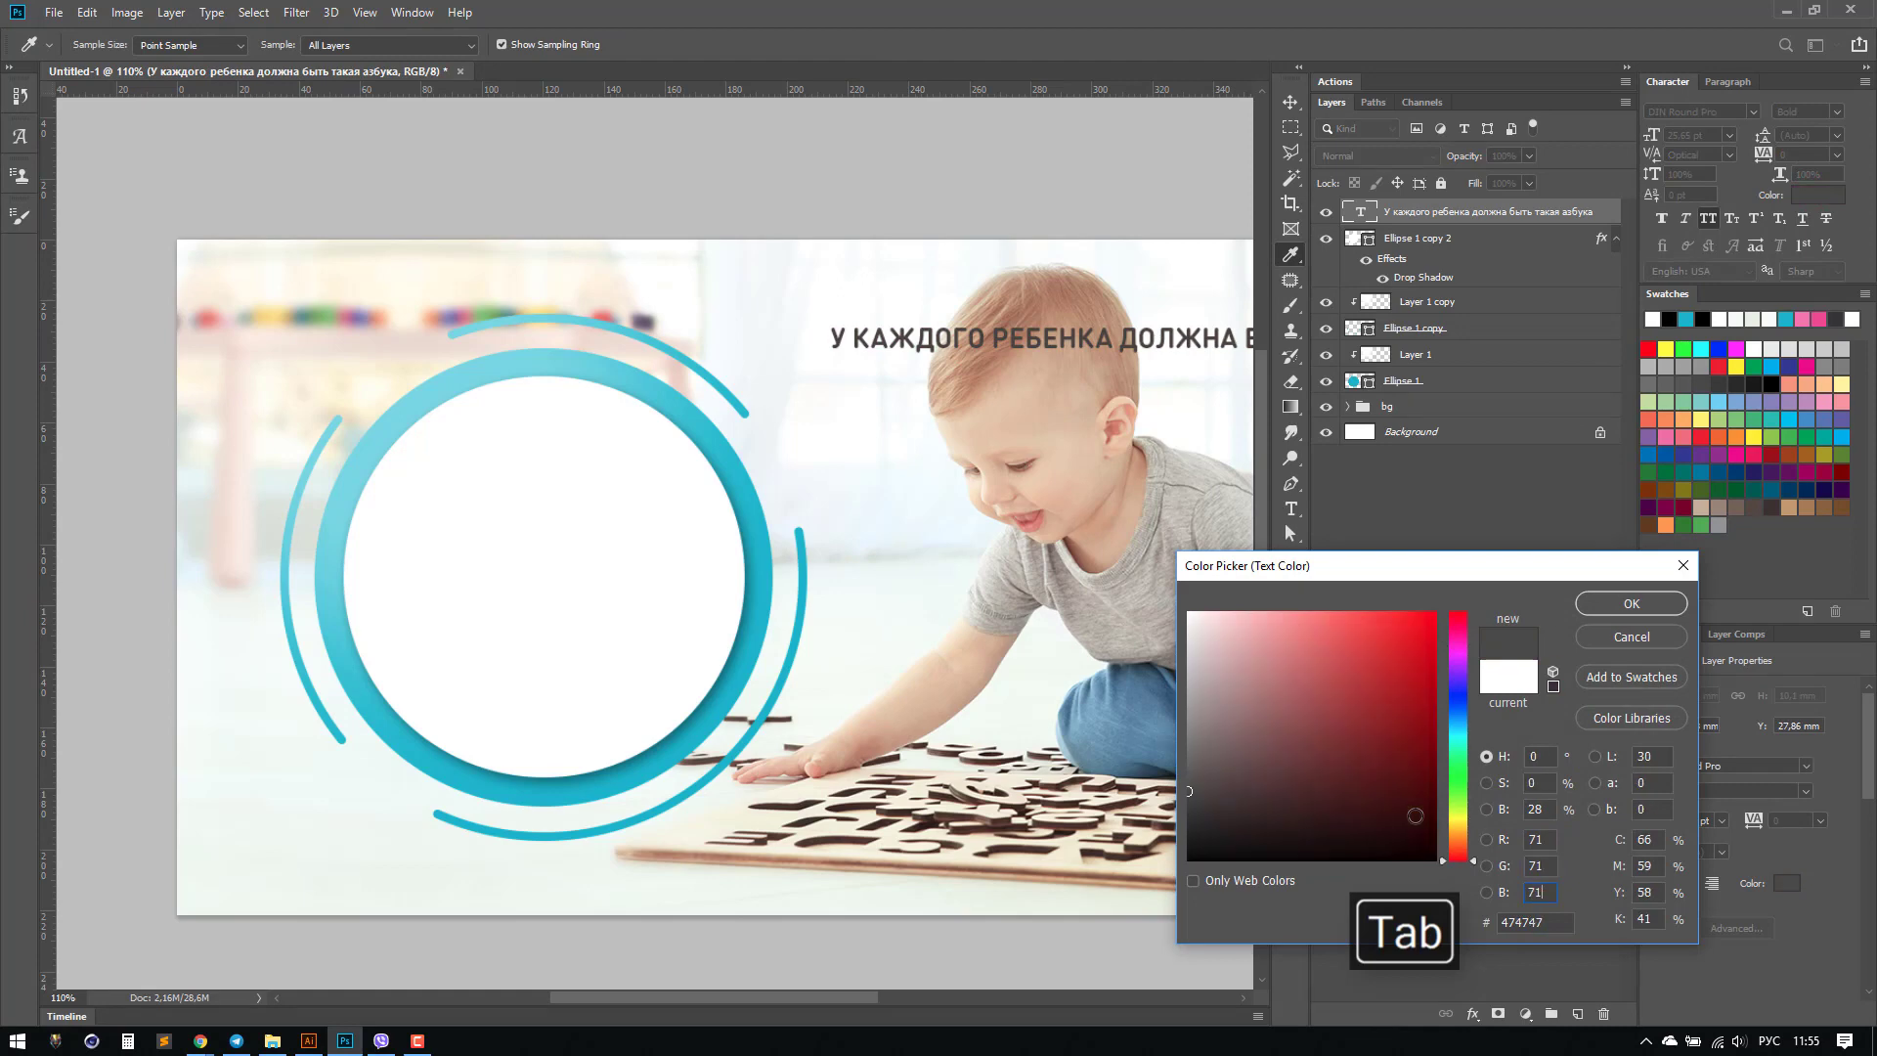
key(Return)
Step: Move the headline over the badge's upper edge and break the line after "КАЖДОГО"
click(1290, 101)
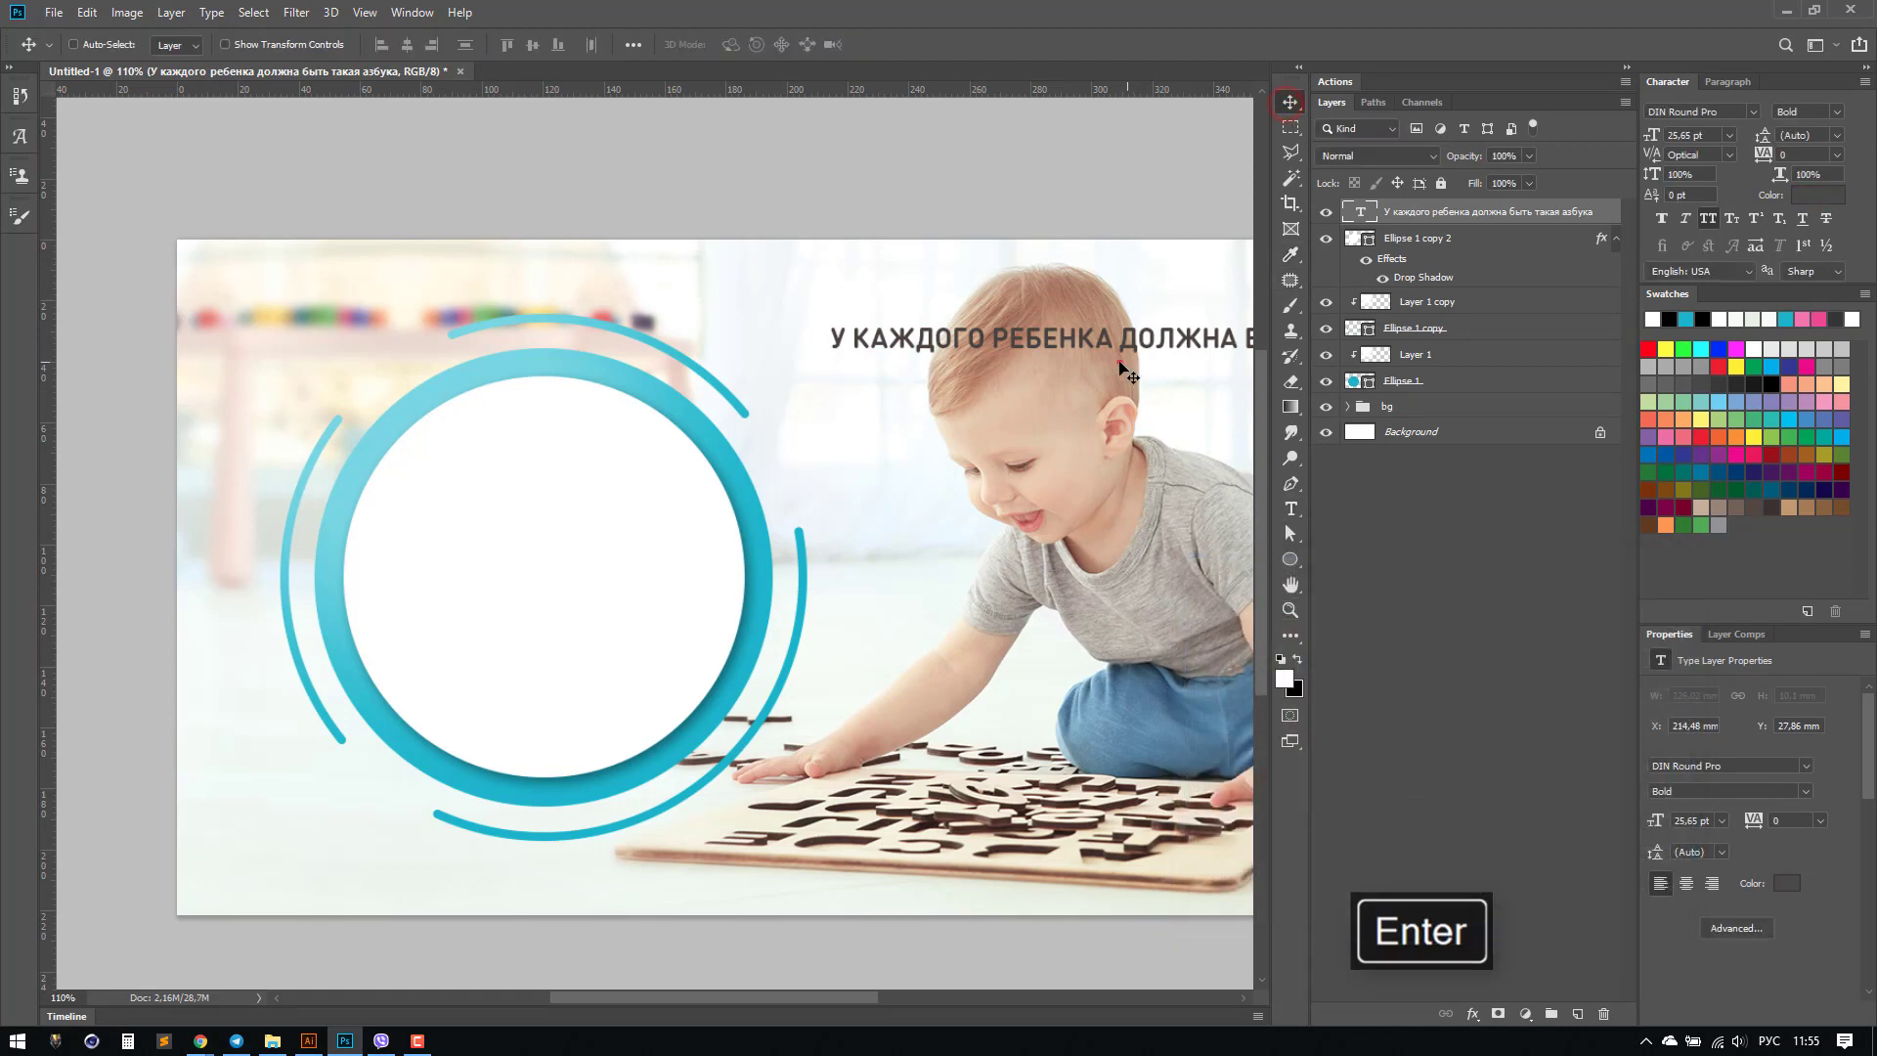
drag(1118, 416, 567, 381)
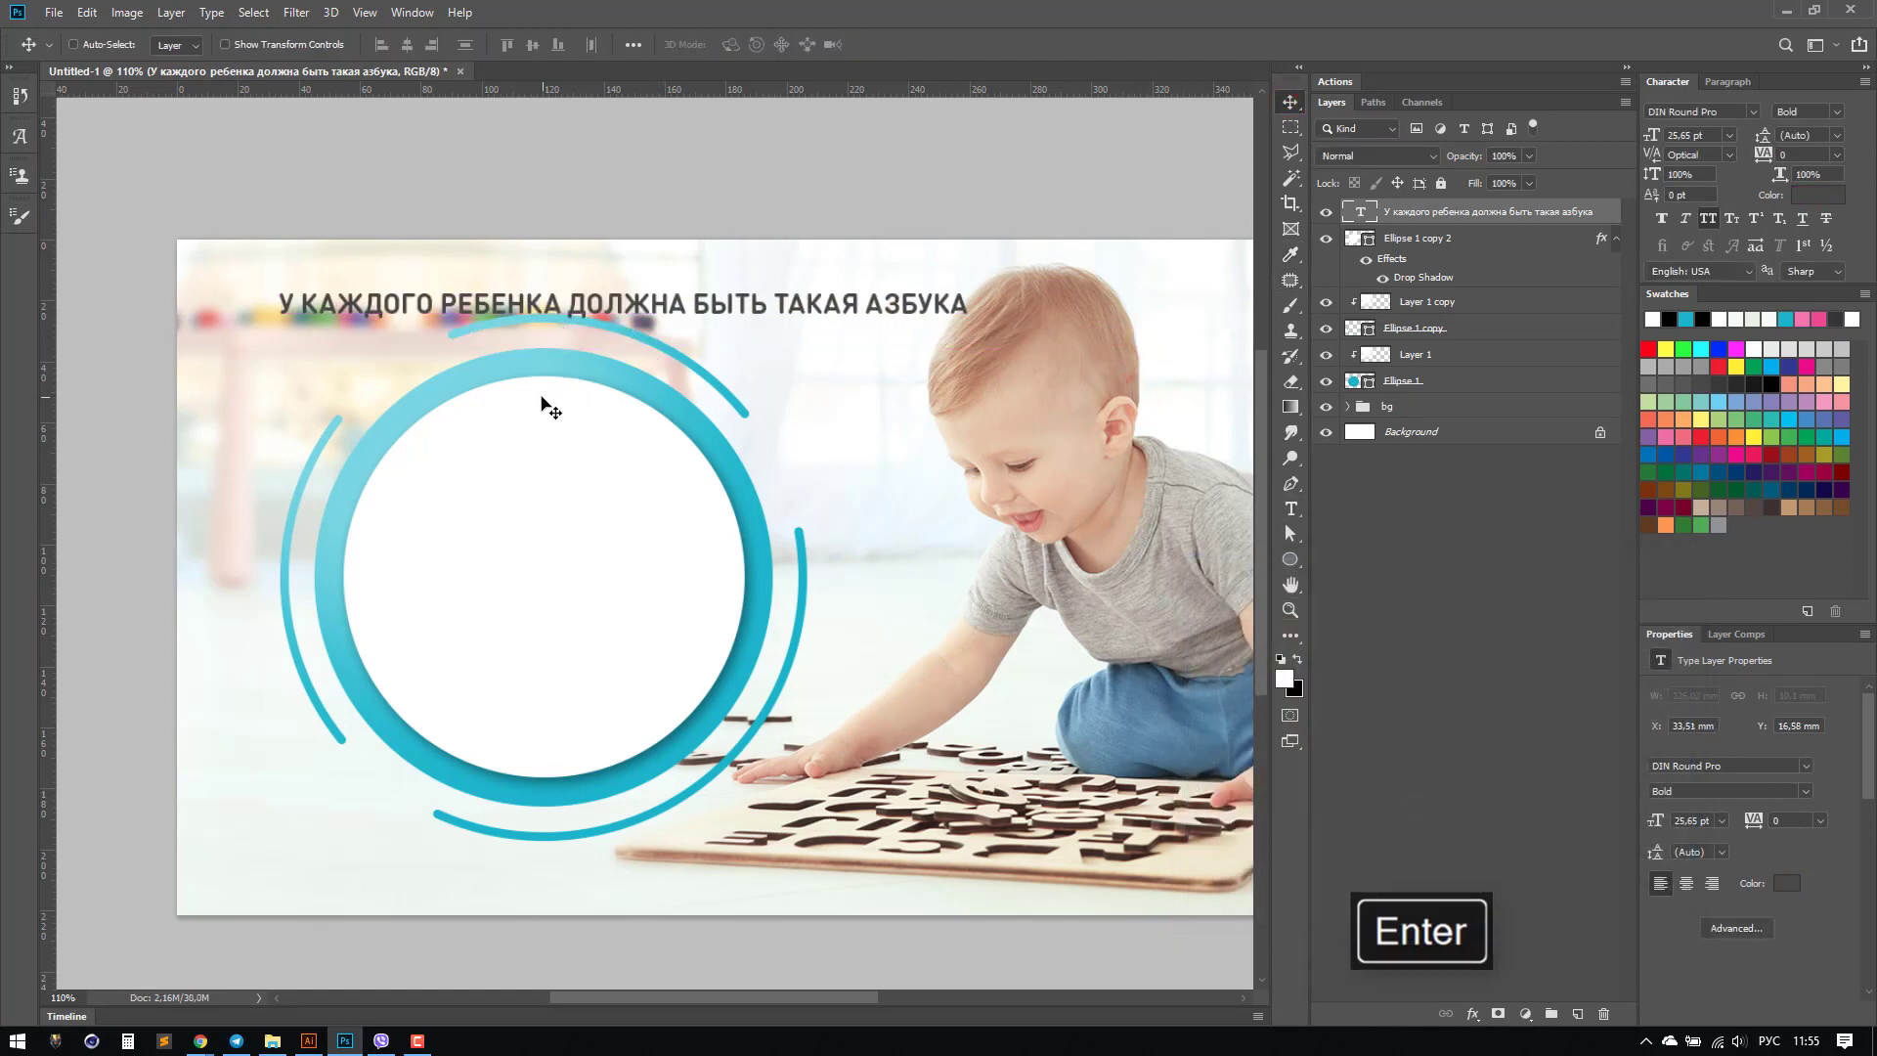
key(t)
click(444, 304)
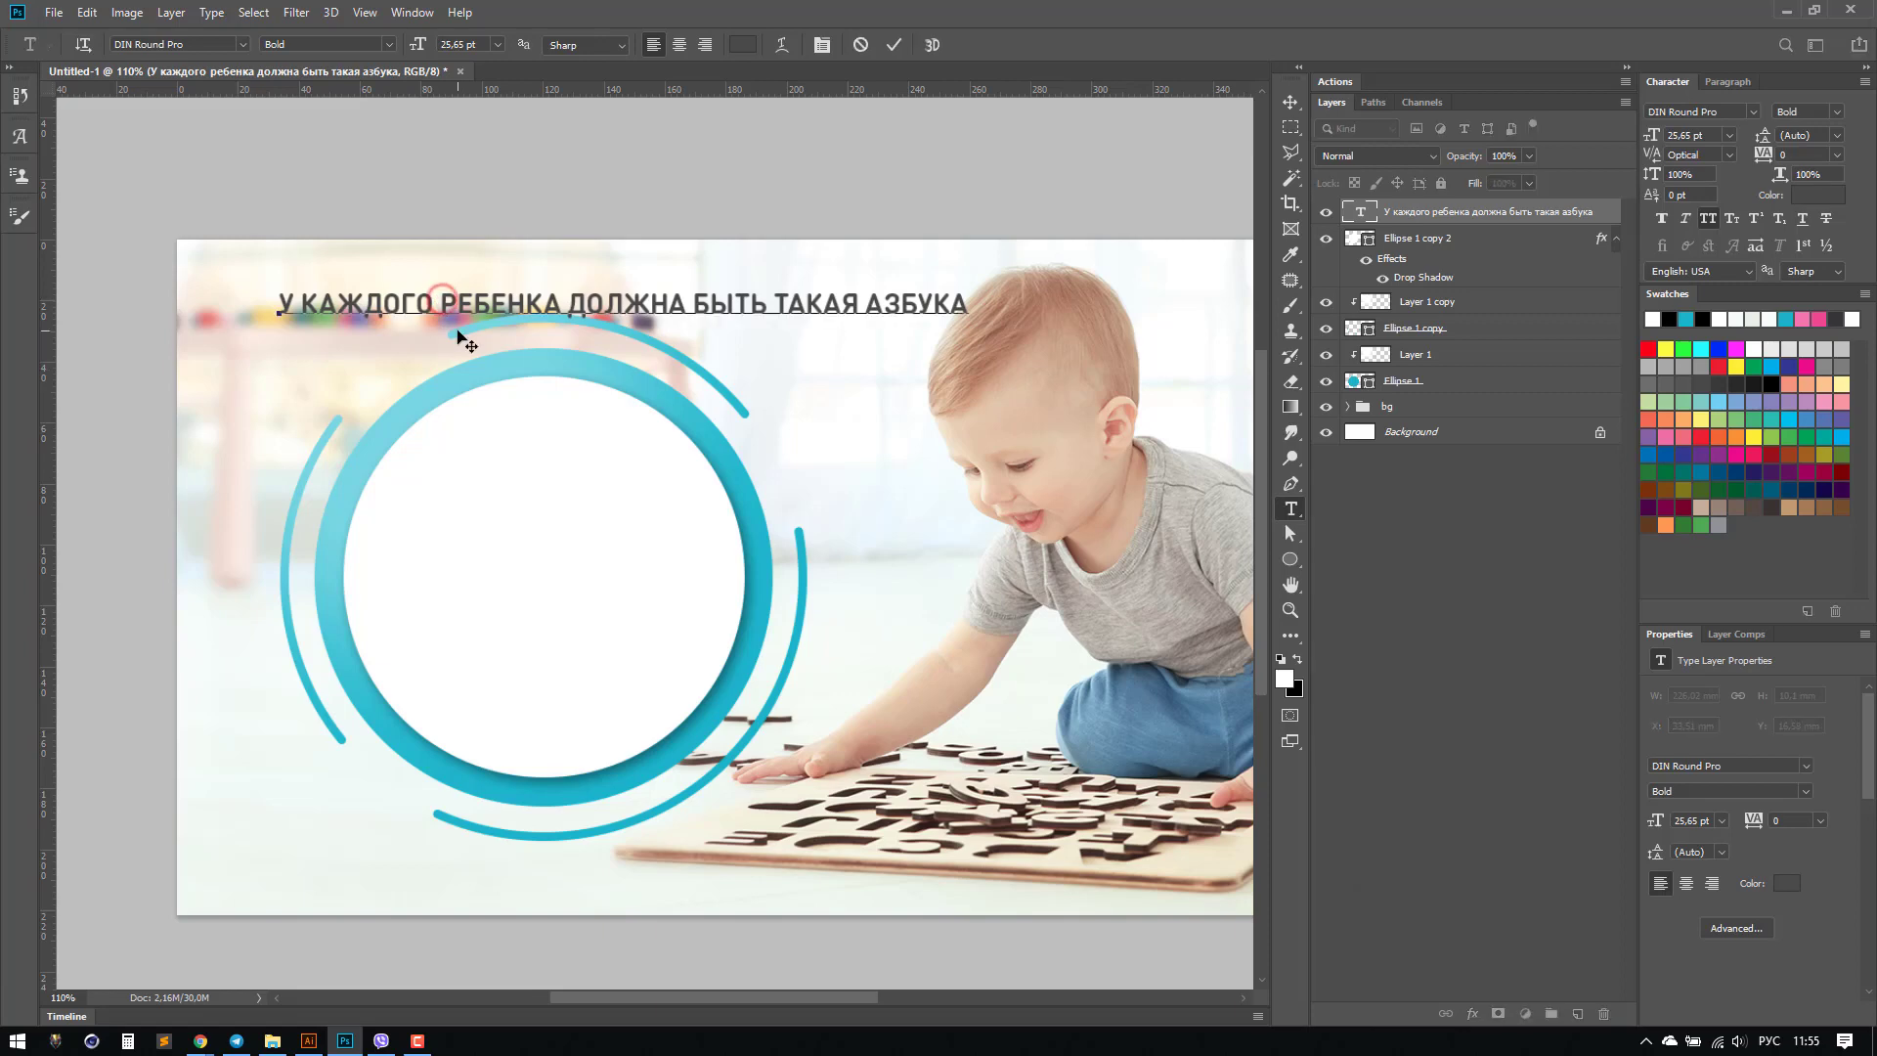
key(Return)
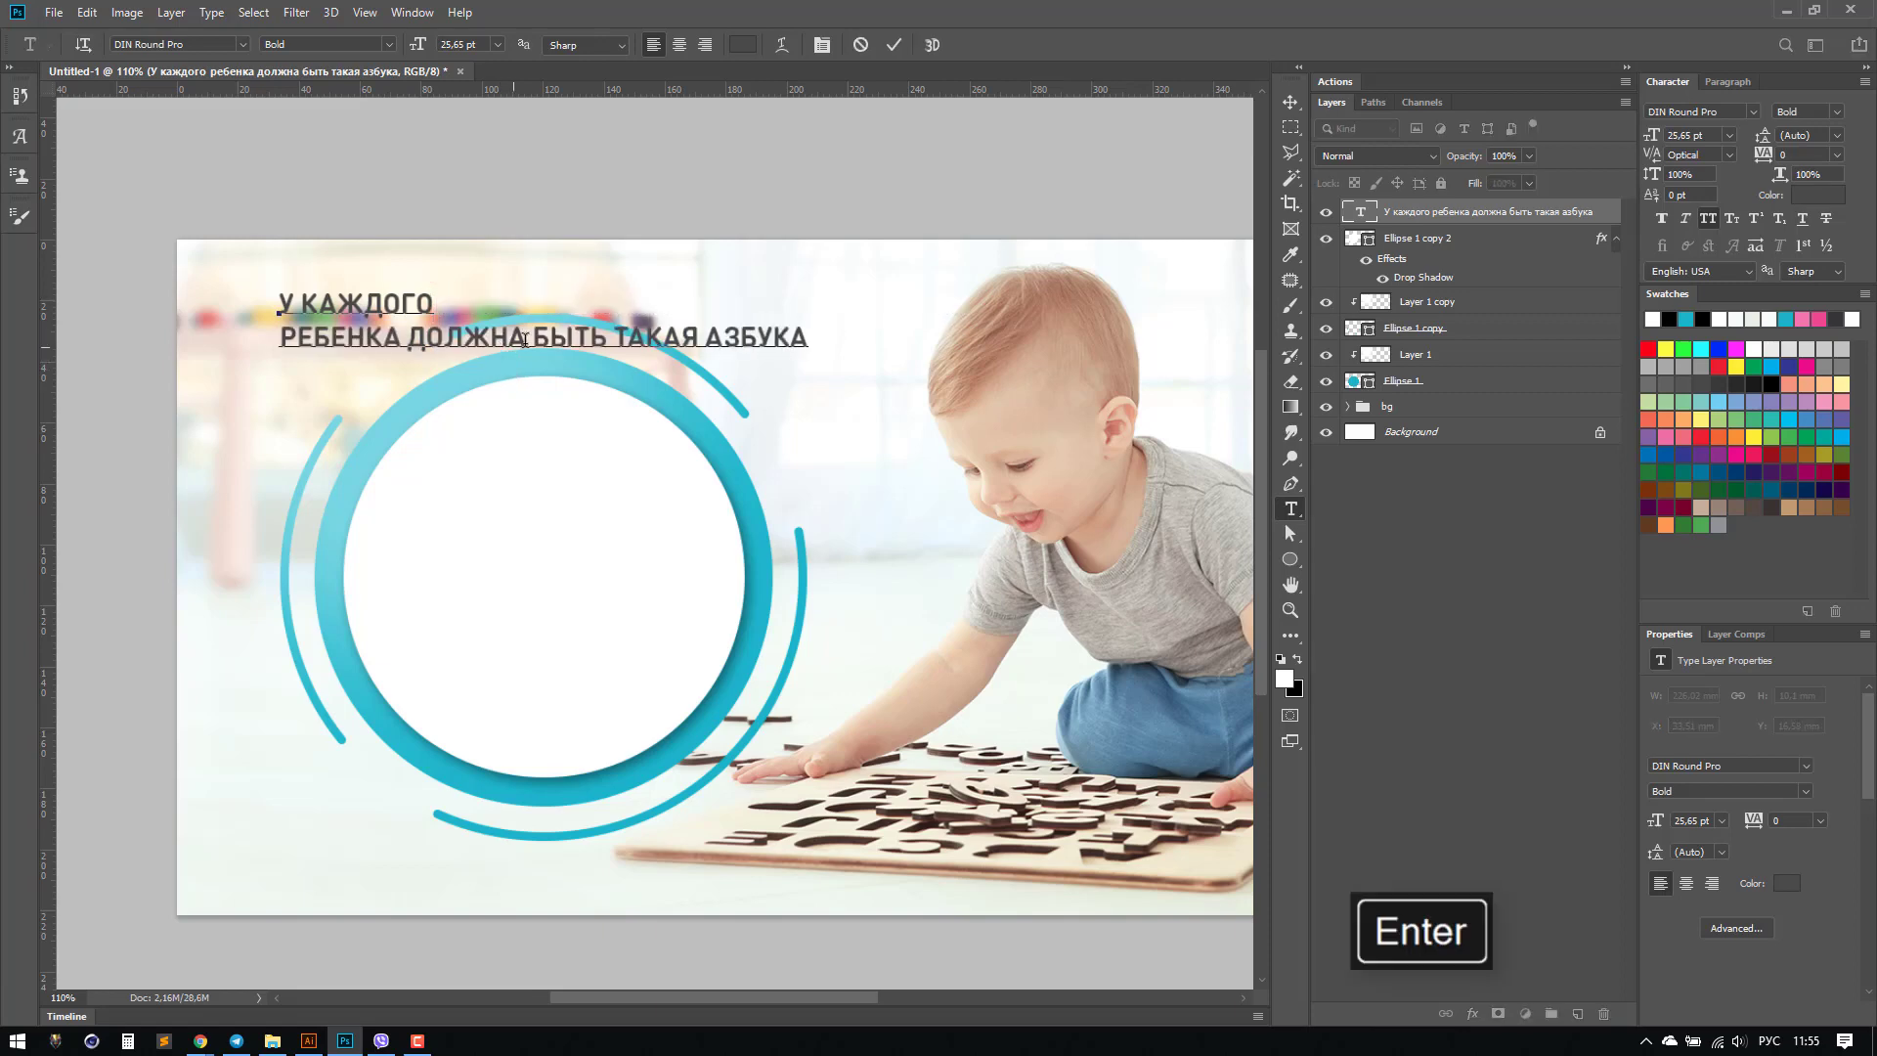
click(409, 342)
key(BackSpace)
key(Return)
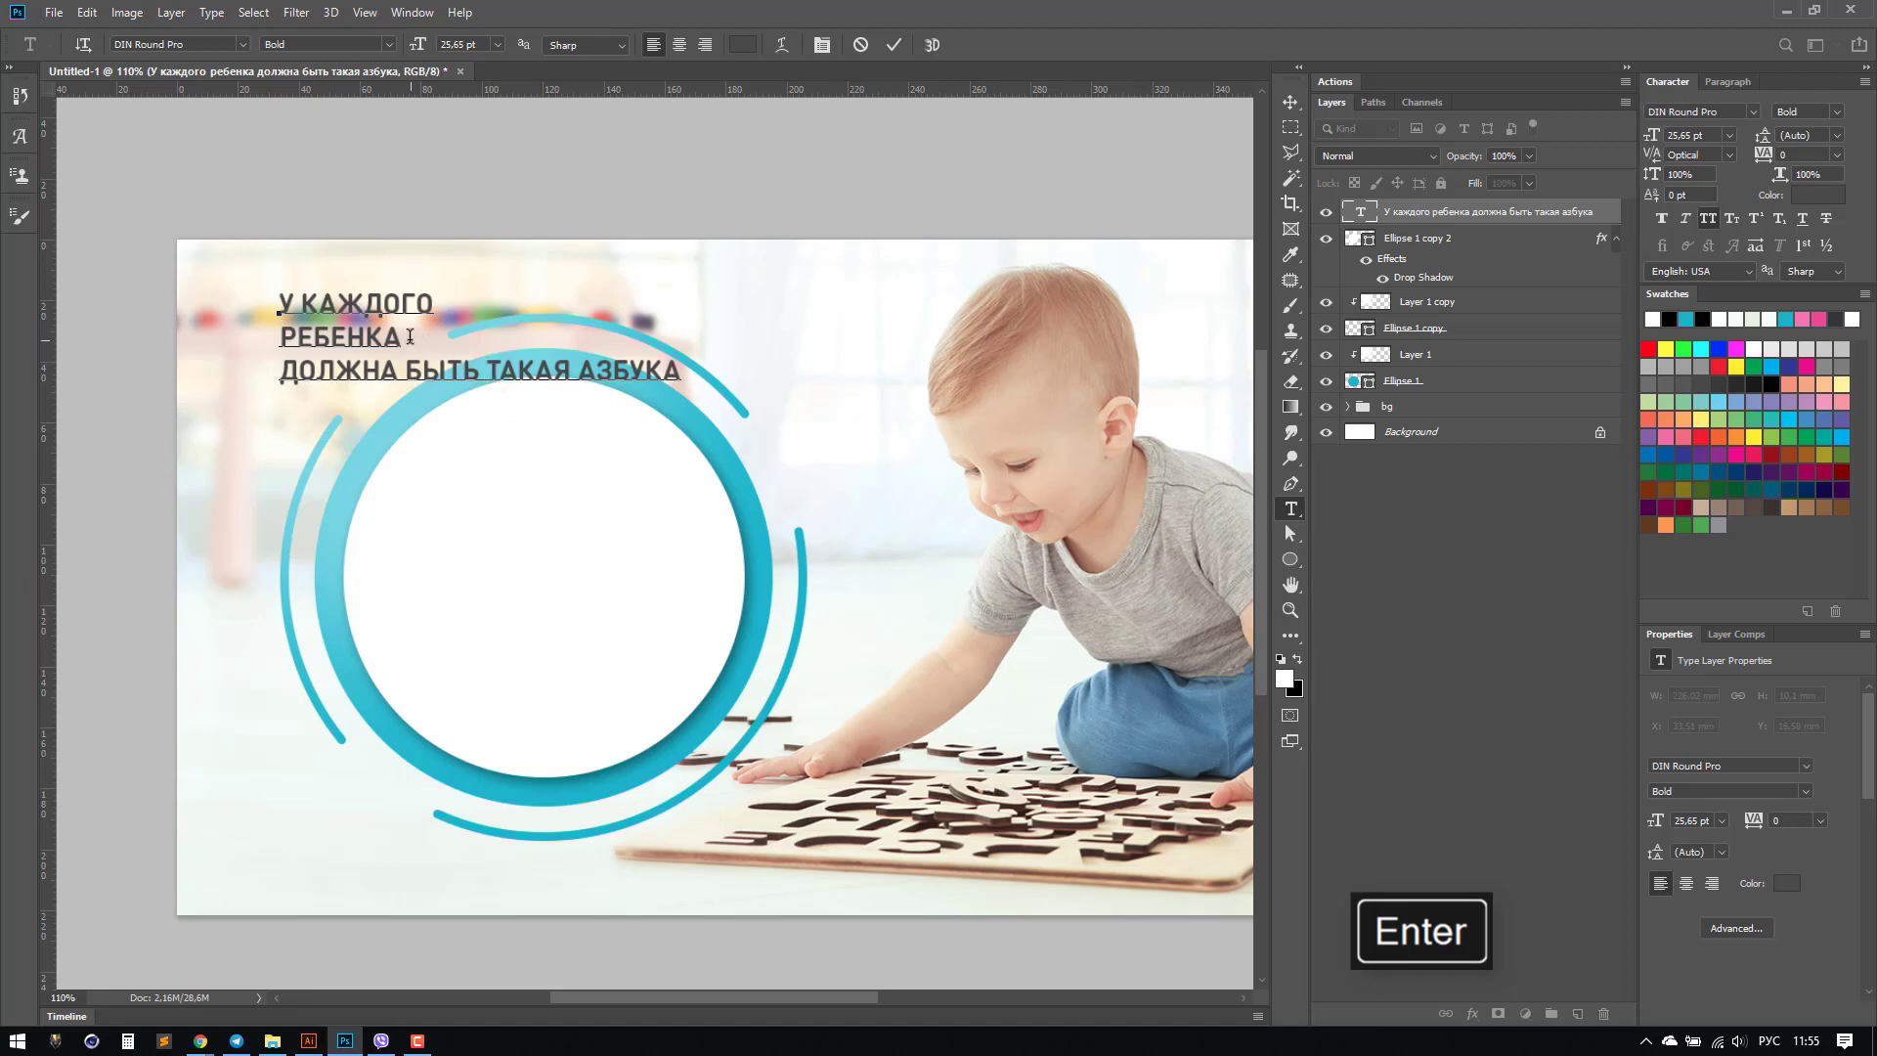
key(Delete)
Step: Break the headline's second line after "ДОЛЖНА"
click(539, 339)
key(BackSpace)
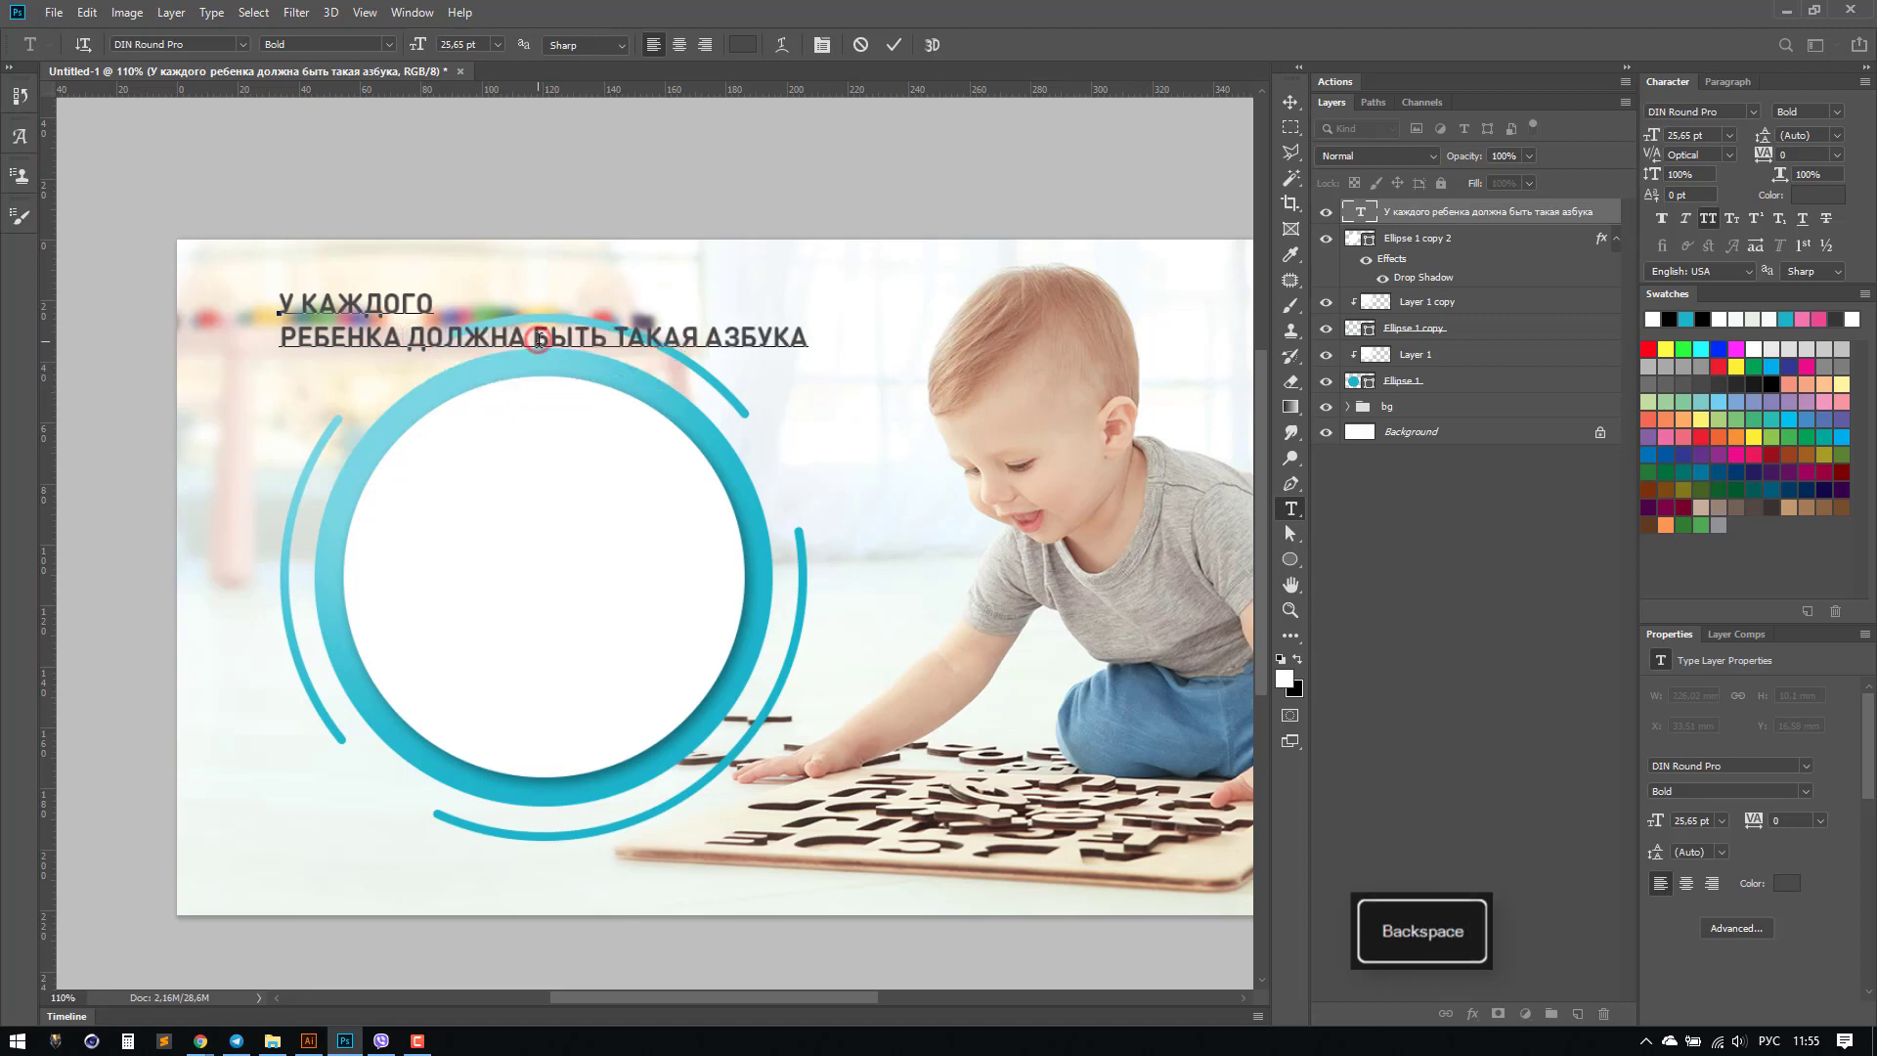
key(Return)
Step: Remove the word "АЗБУКА" from the end of the headline's third line
drag(448, 368, 600, 367)
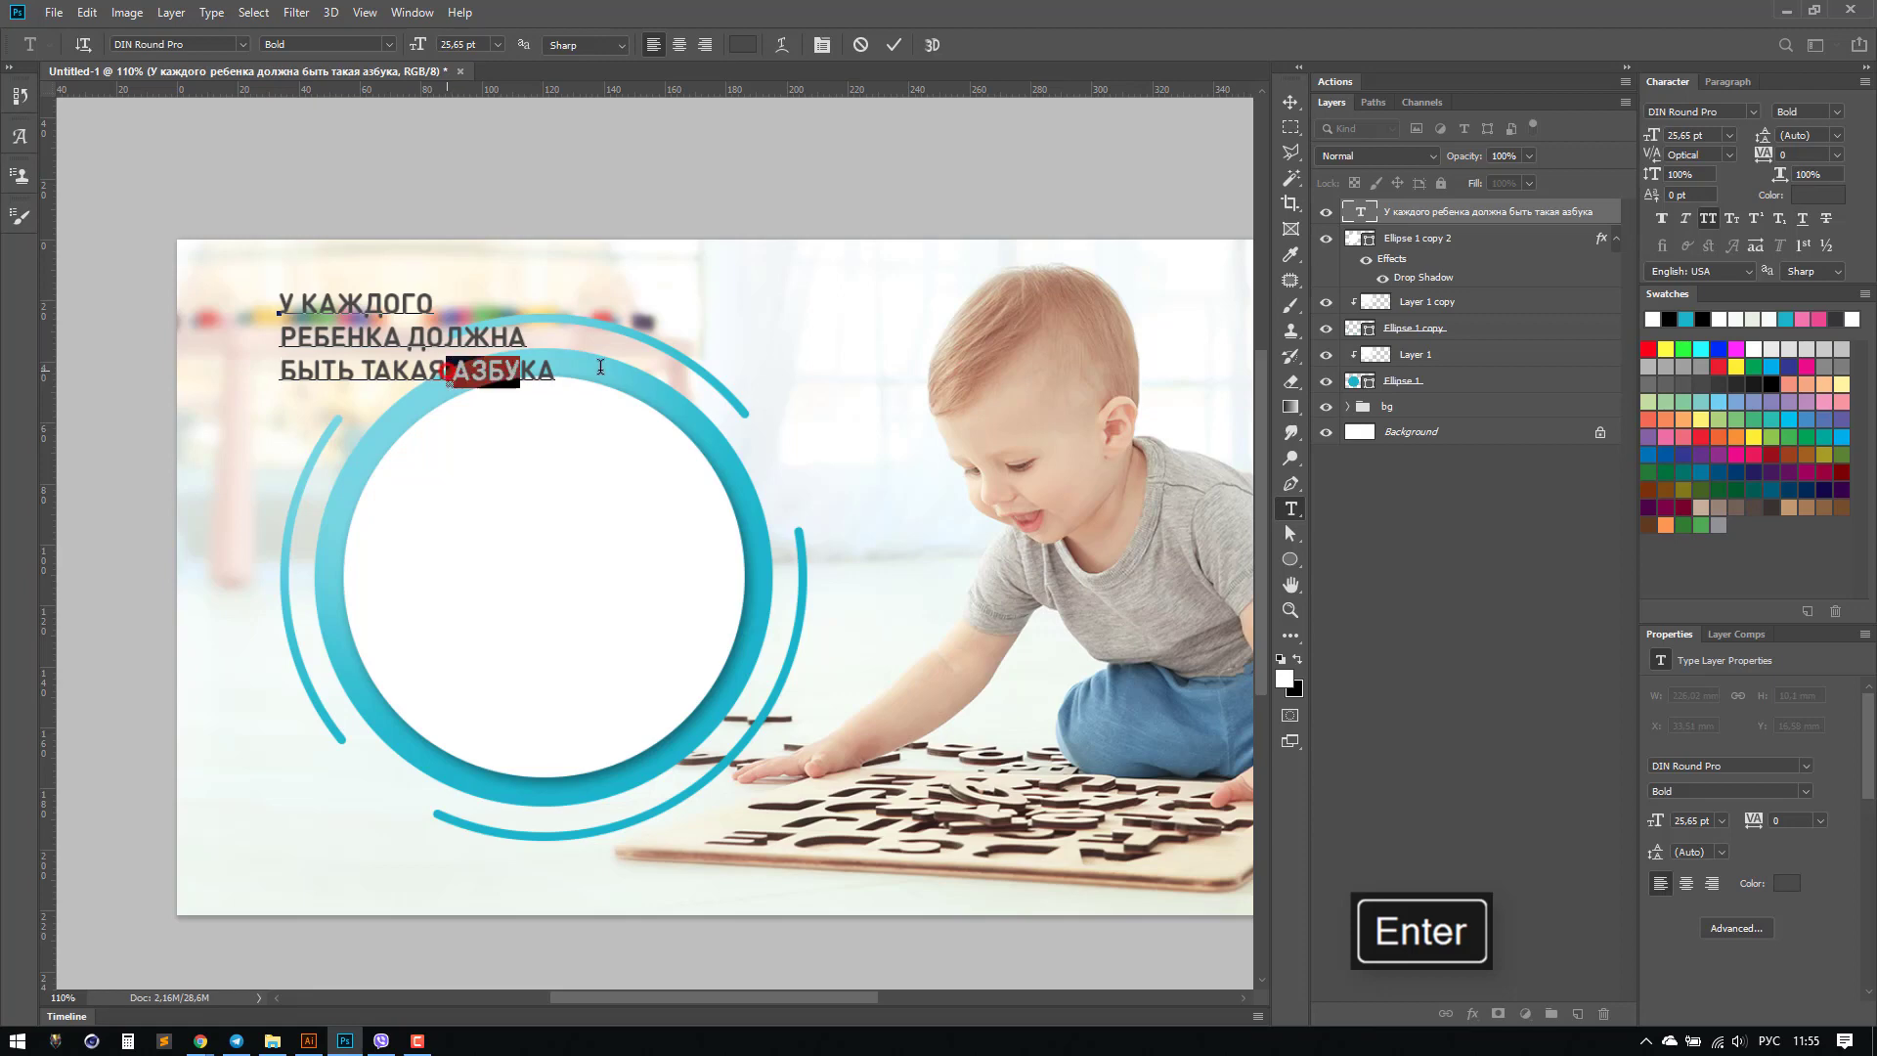
key(BackSpace)
key(KP_Enter)
key(v)
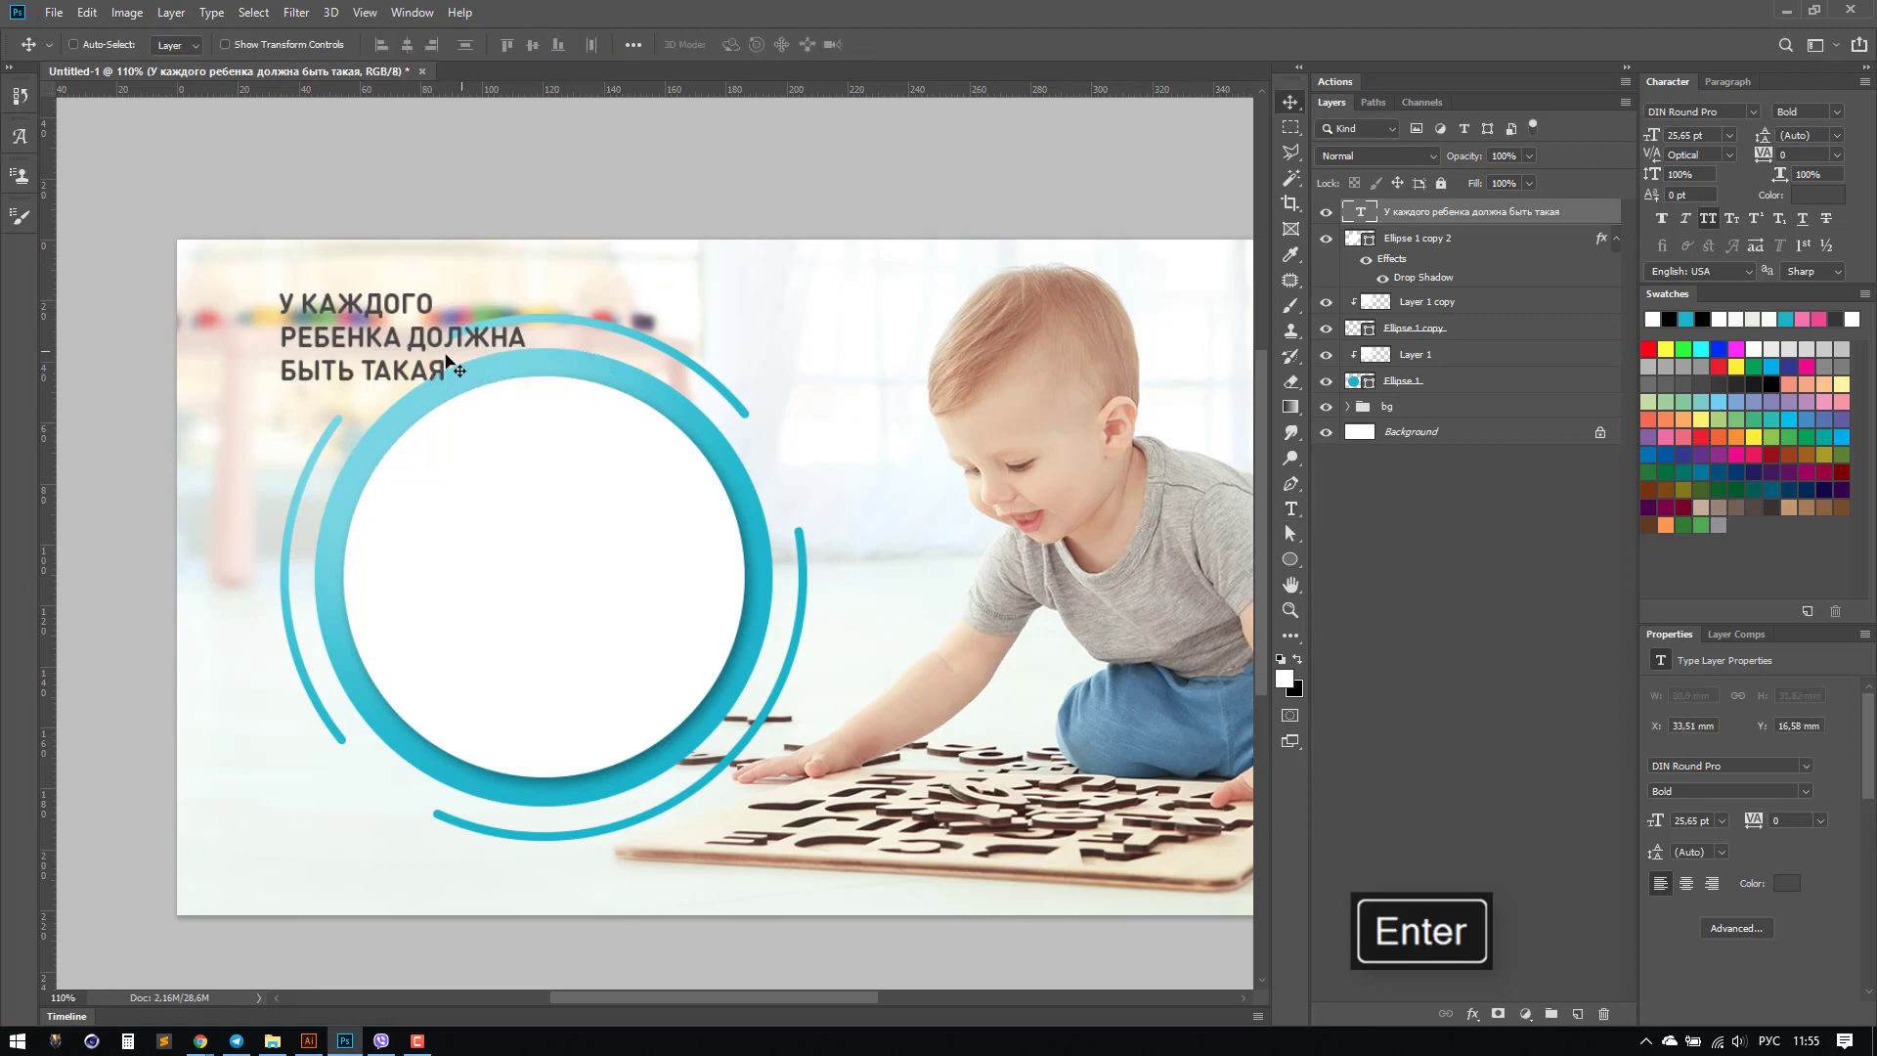
Step: Duplicate the headline layer into the white circle and replace the copy's text with "азбука"
drag(392, 346, 514, 503)
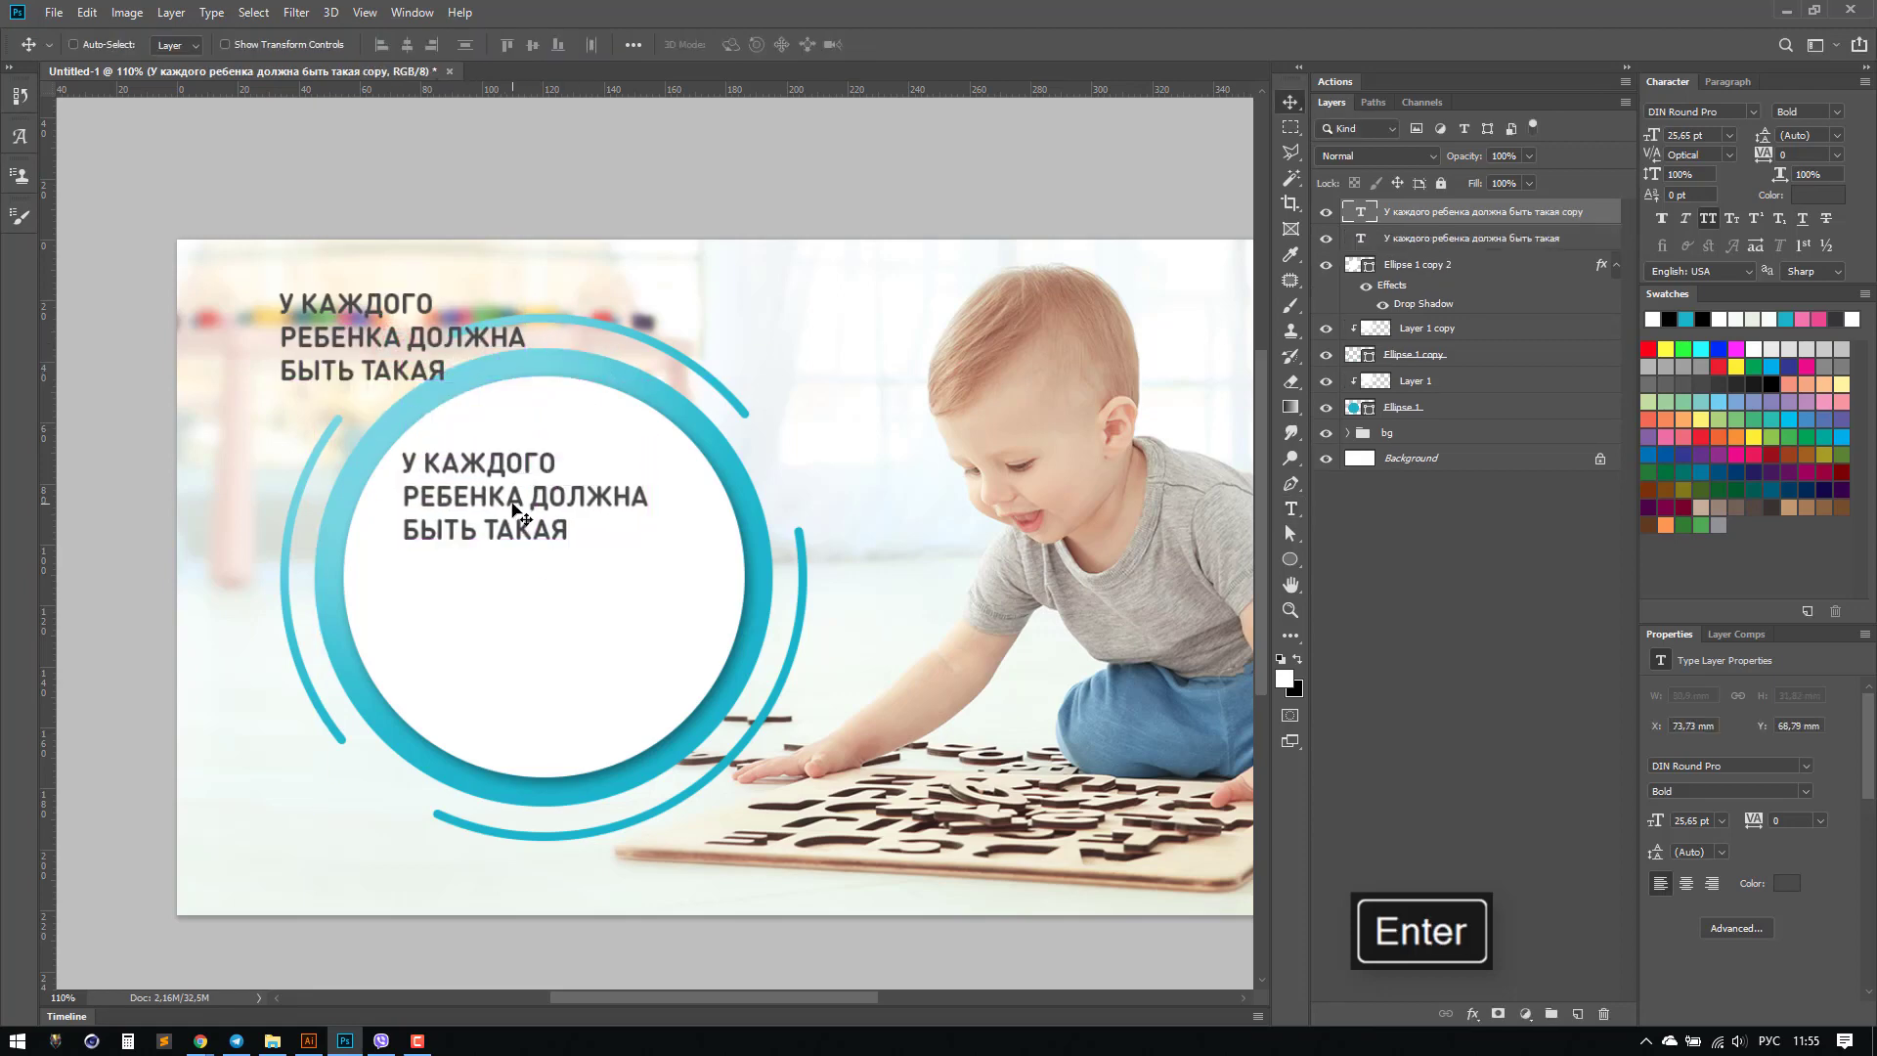
key(t)
triple_click(511, 498)
key(ctrl+a)
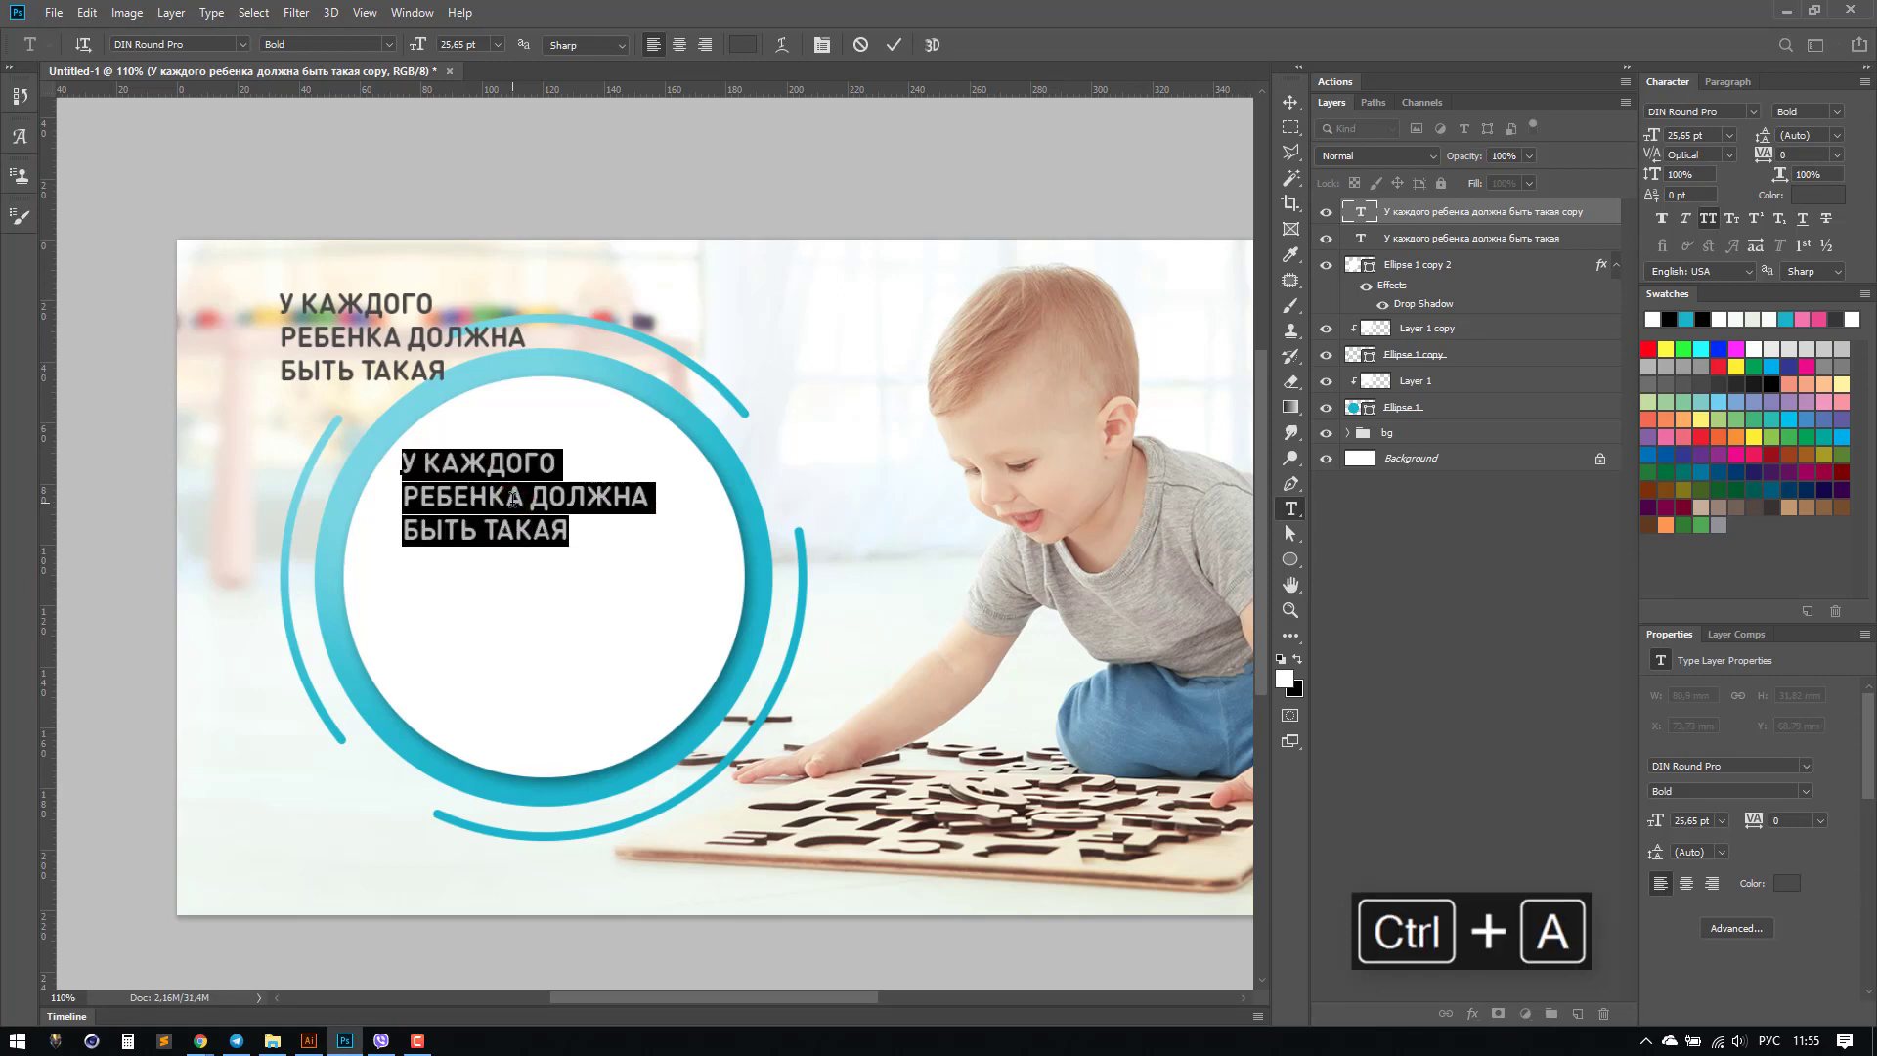
text(азбука)
key(Return)
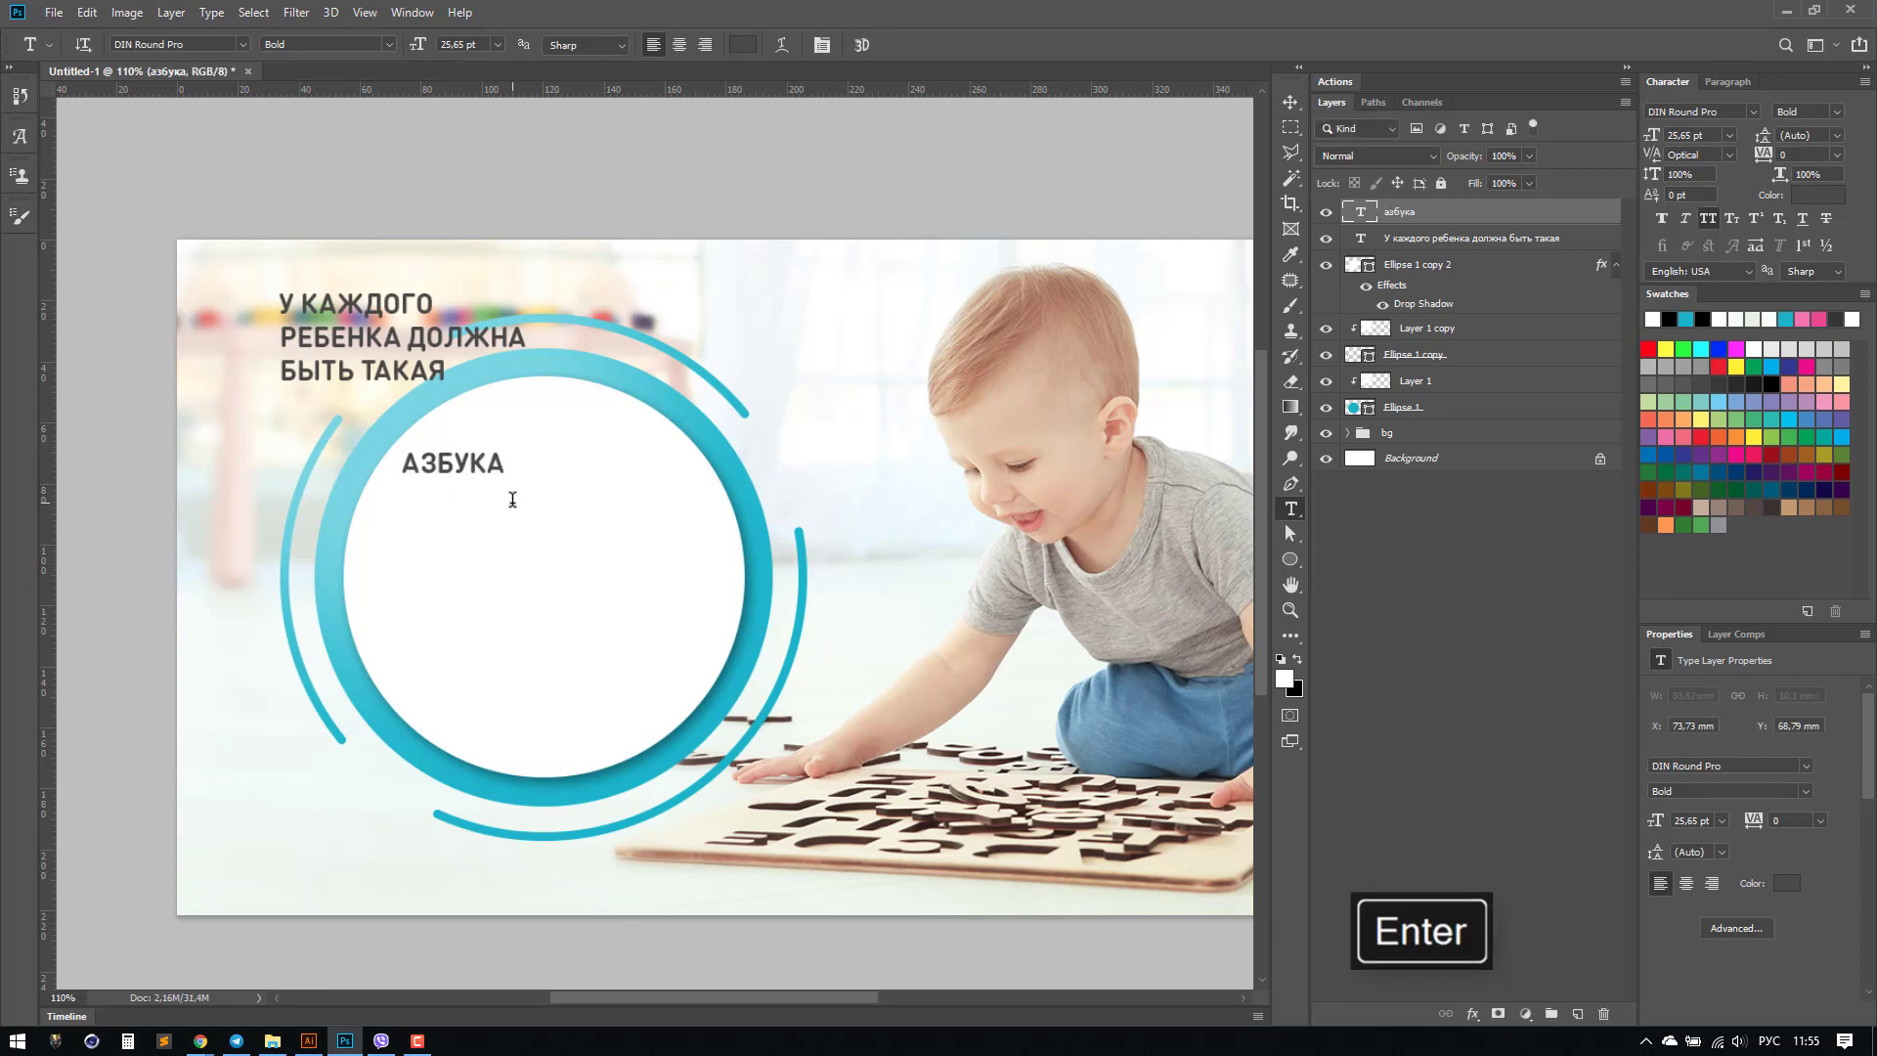
Step: Place the word "АЗБУКА" in the lower part of the white circle and move the headline inside the circle above it
key(v)
drag(484, 467, 565, 681)
click(394, 347)
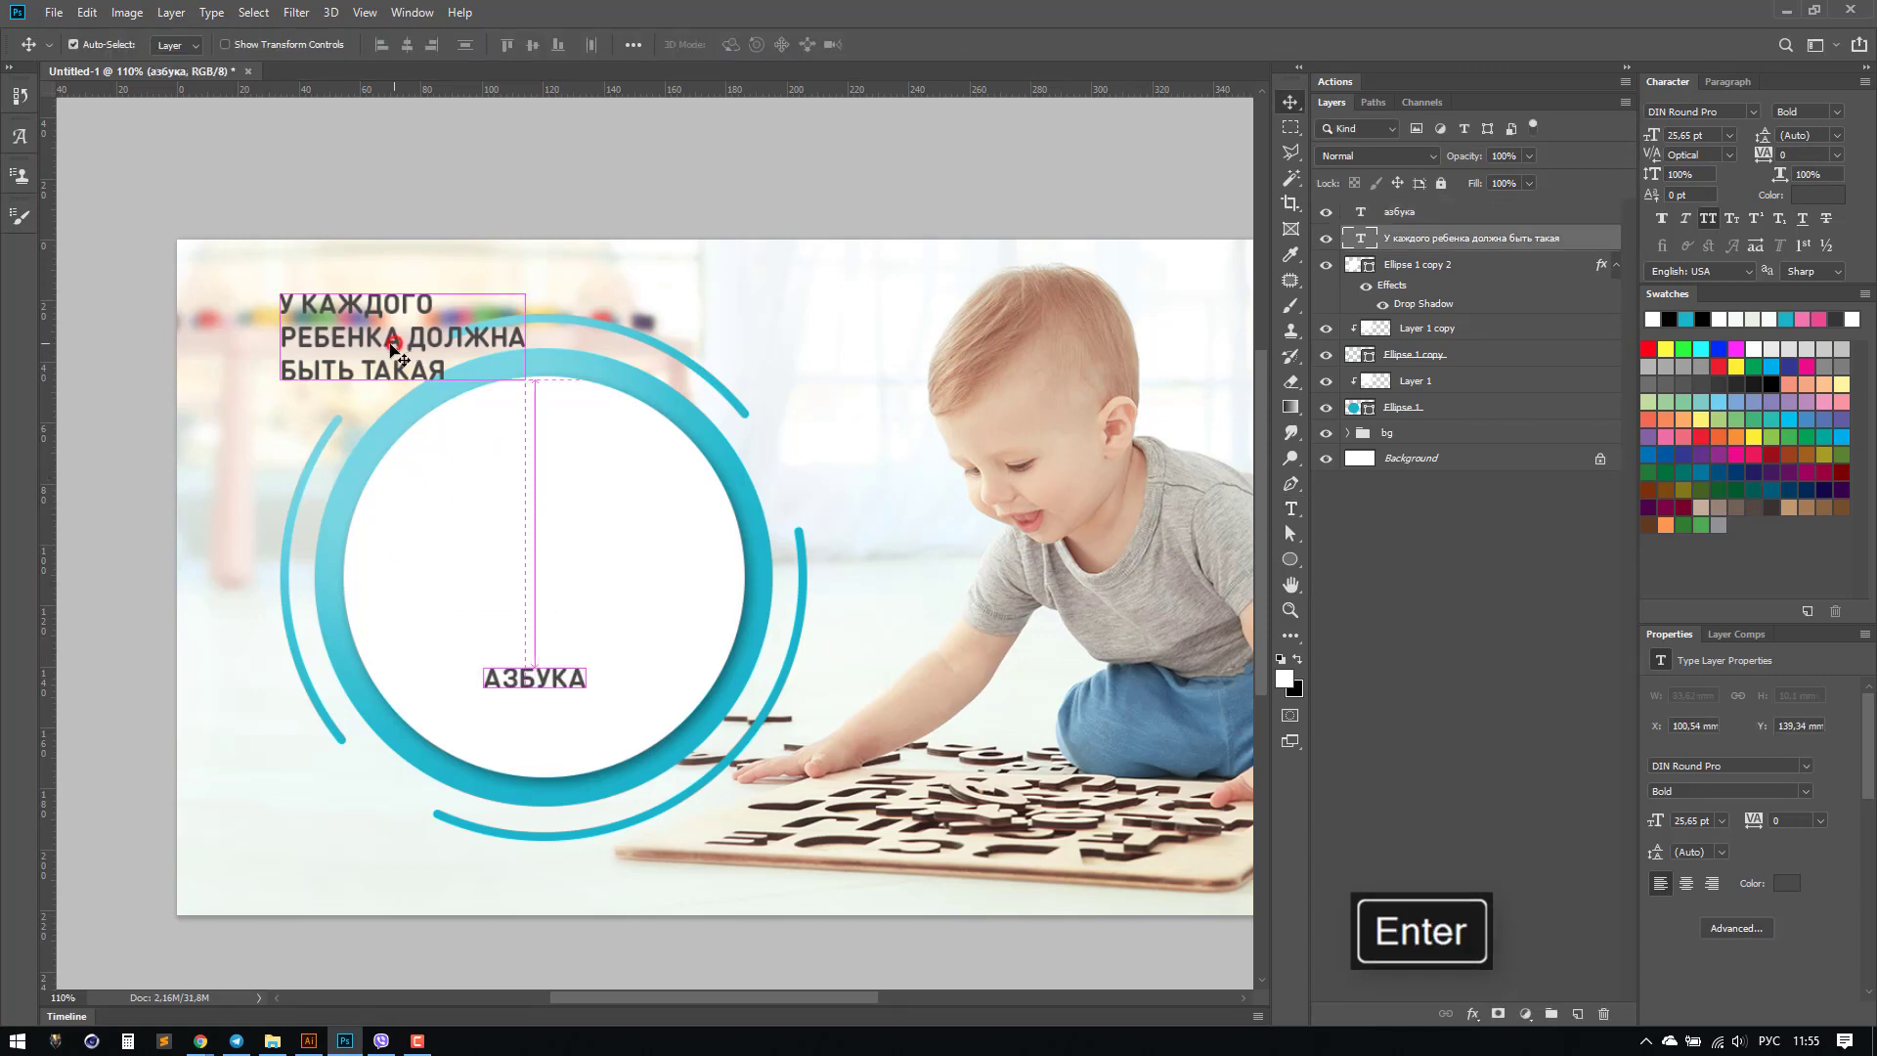
drag(394, 347, 504, 559)
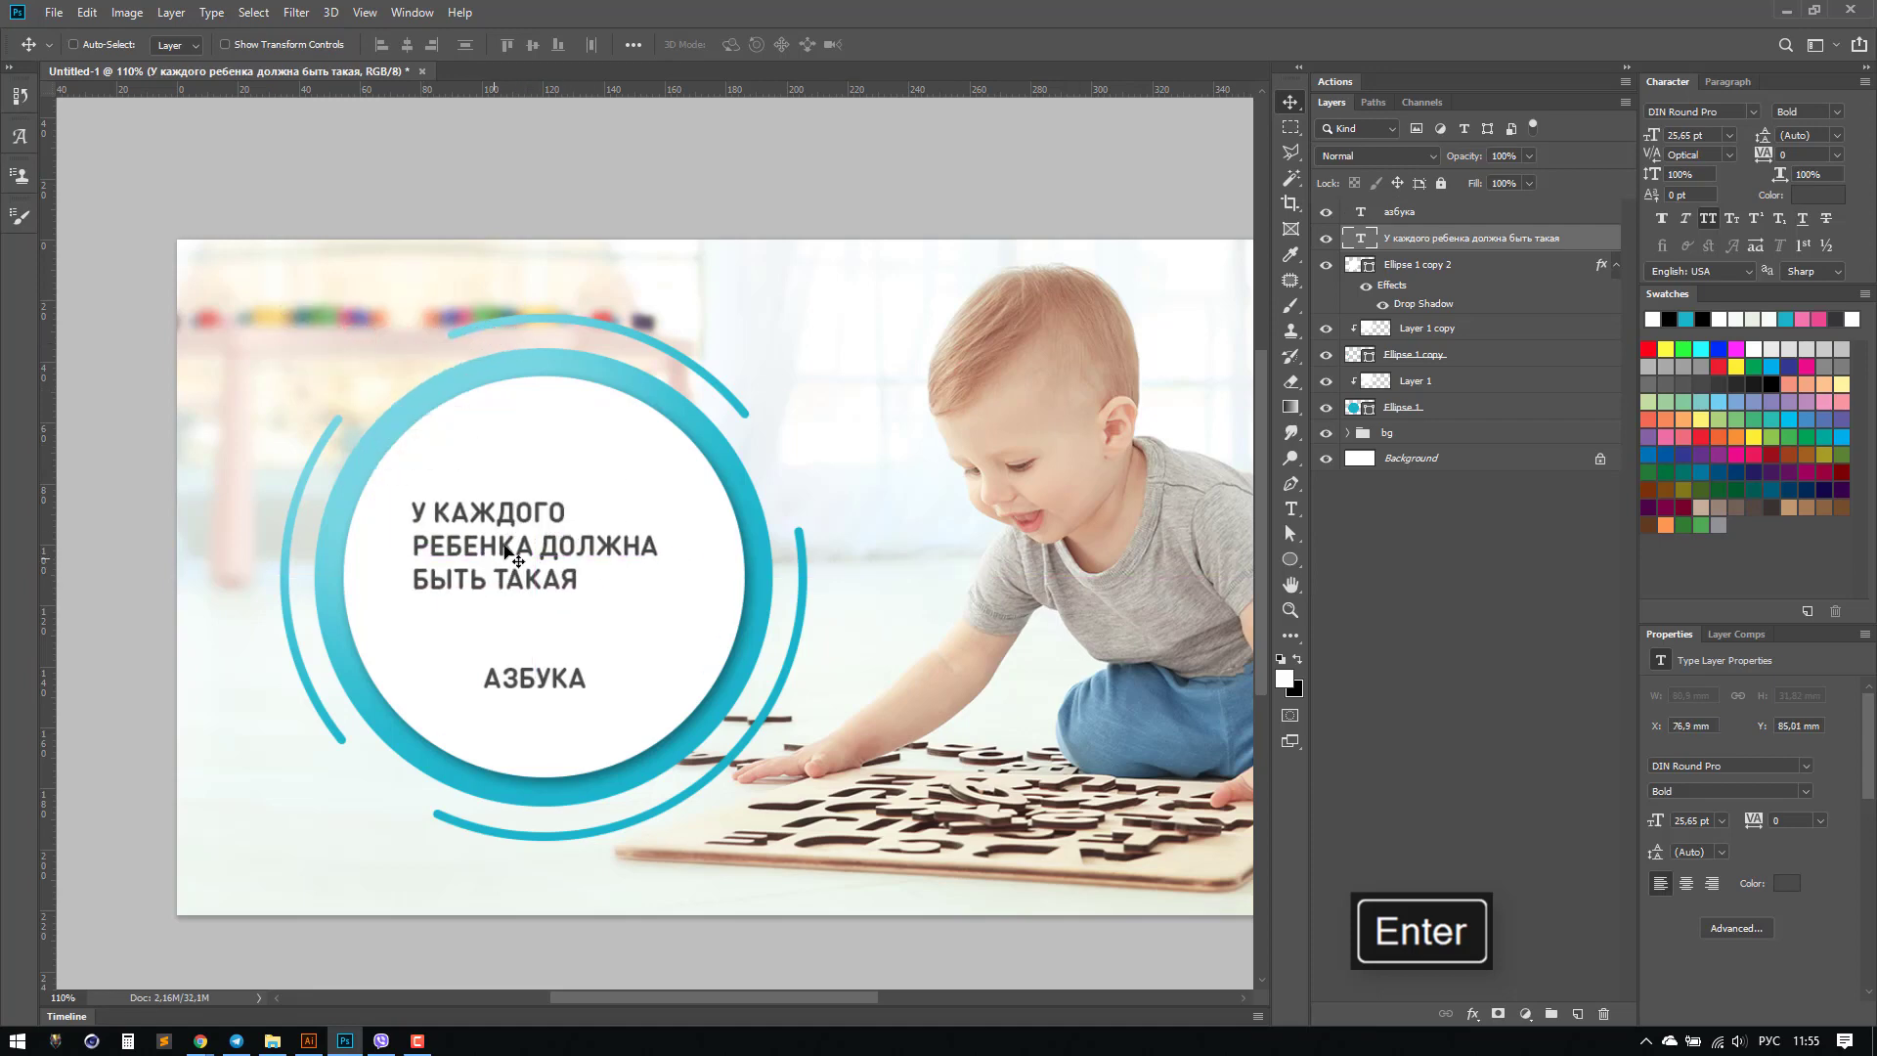
Step: Try to break the headline's second line after "РЕБЕНКА"
key(t)
click(544, 545)
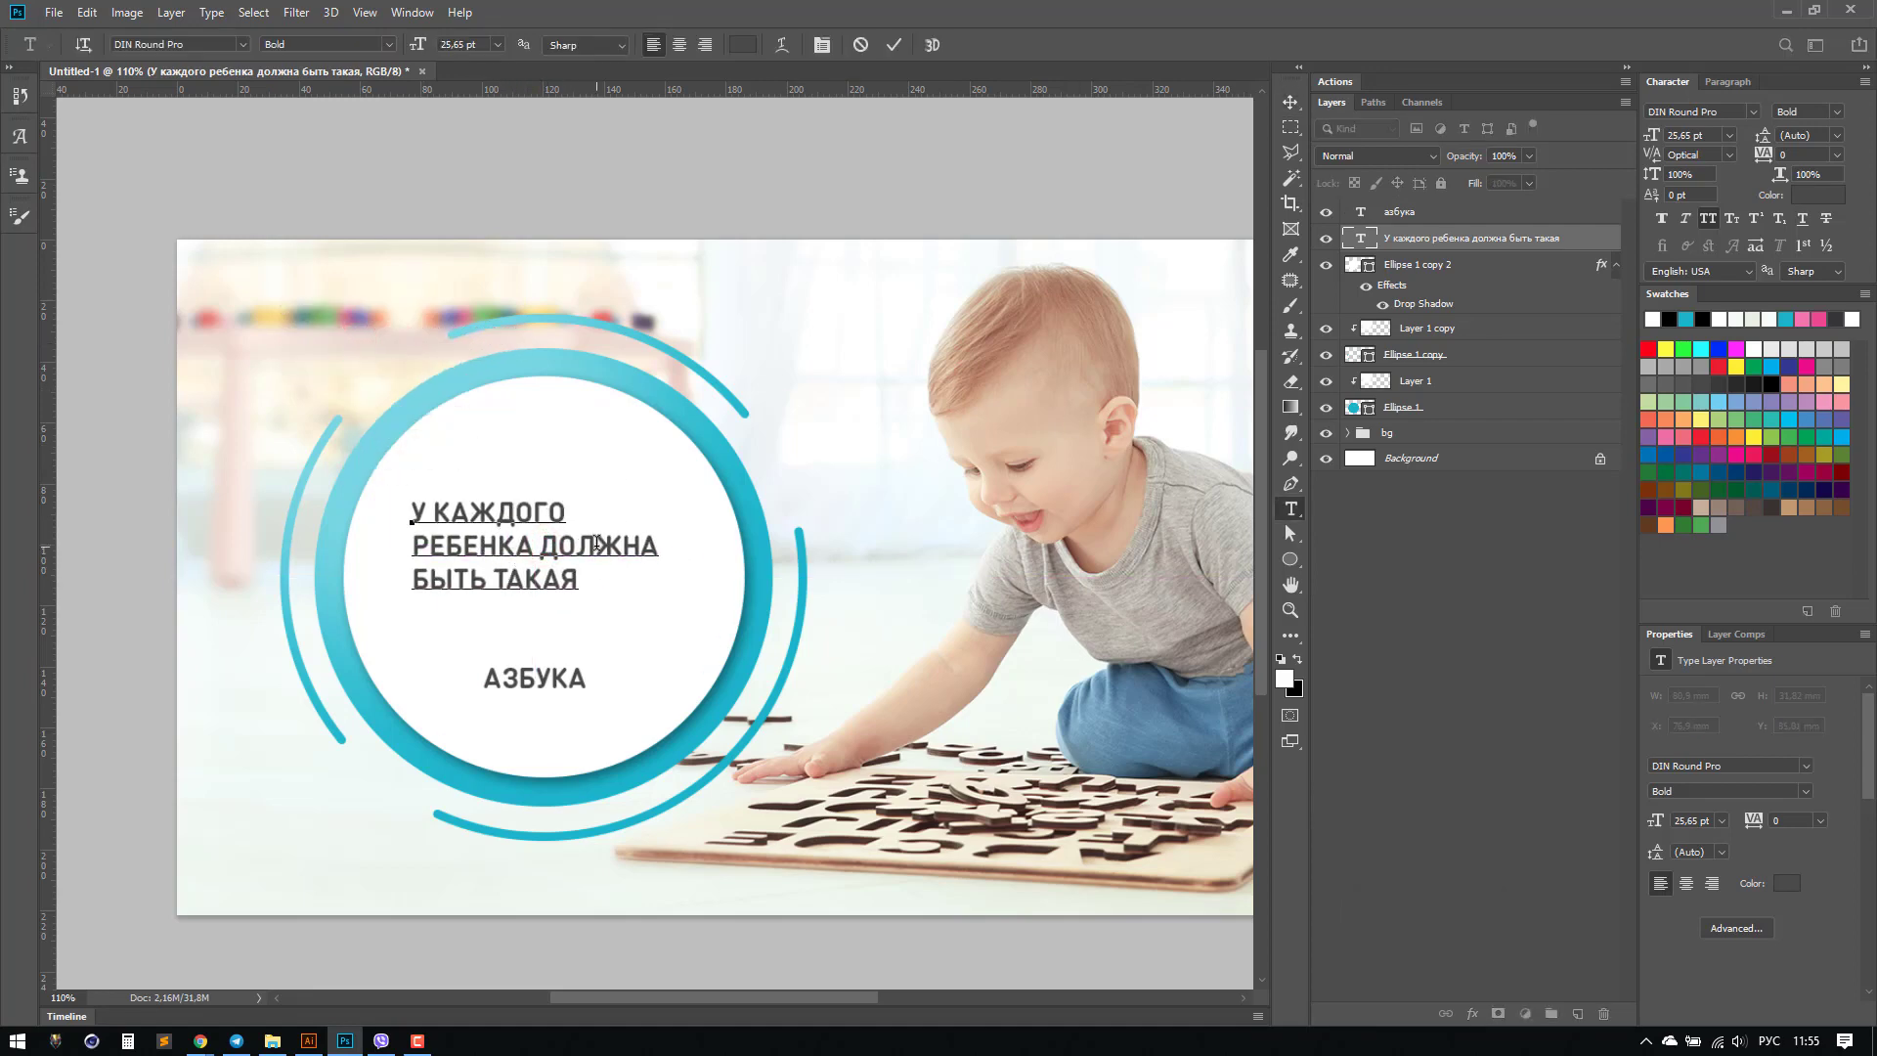
key(Return)
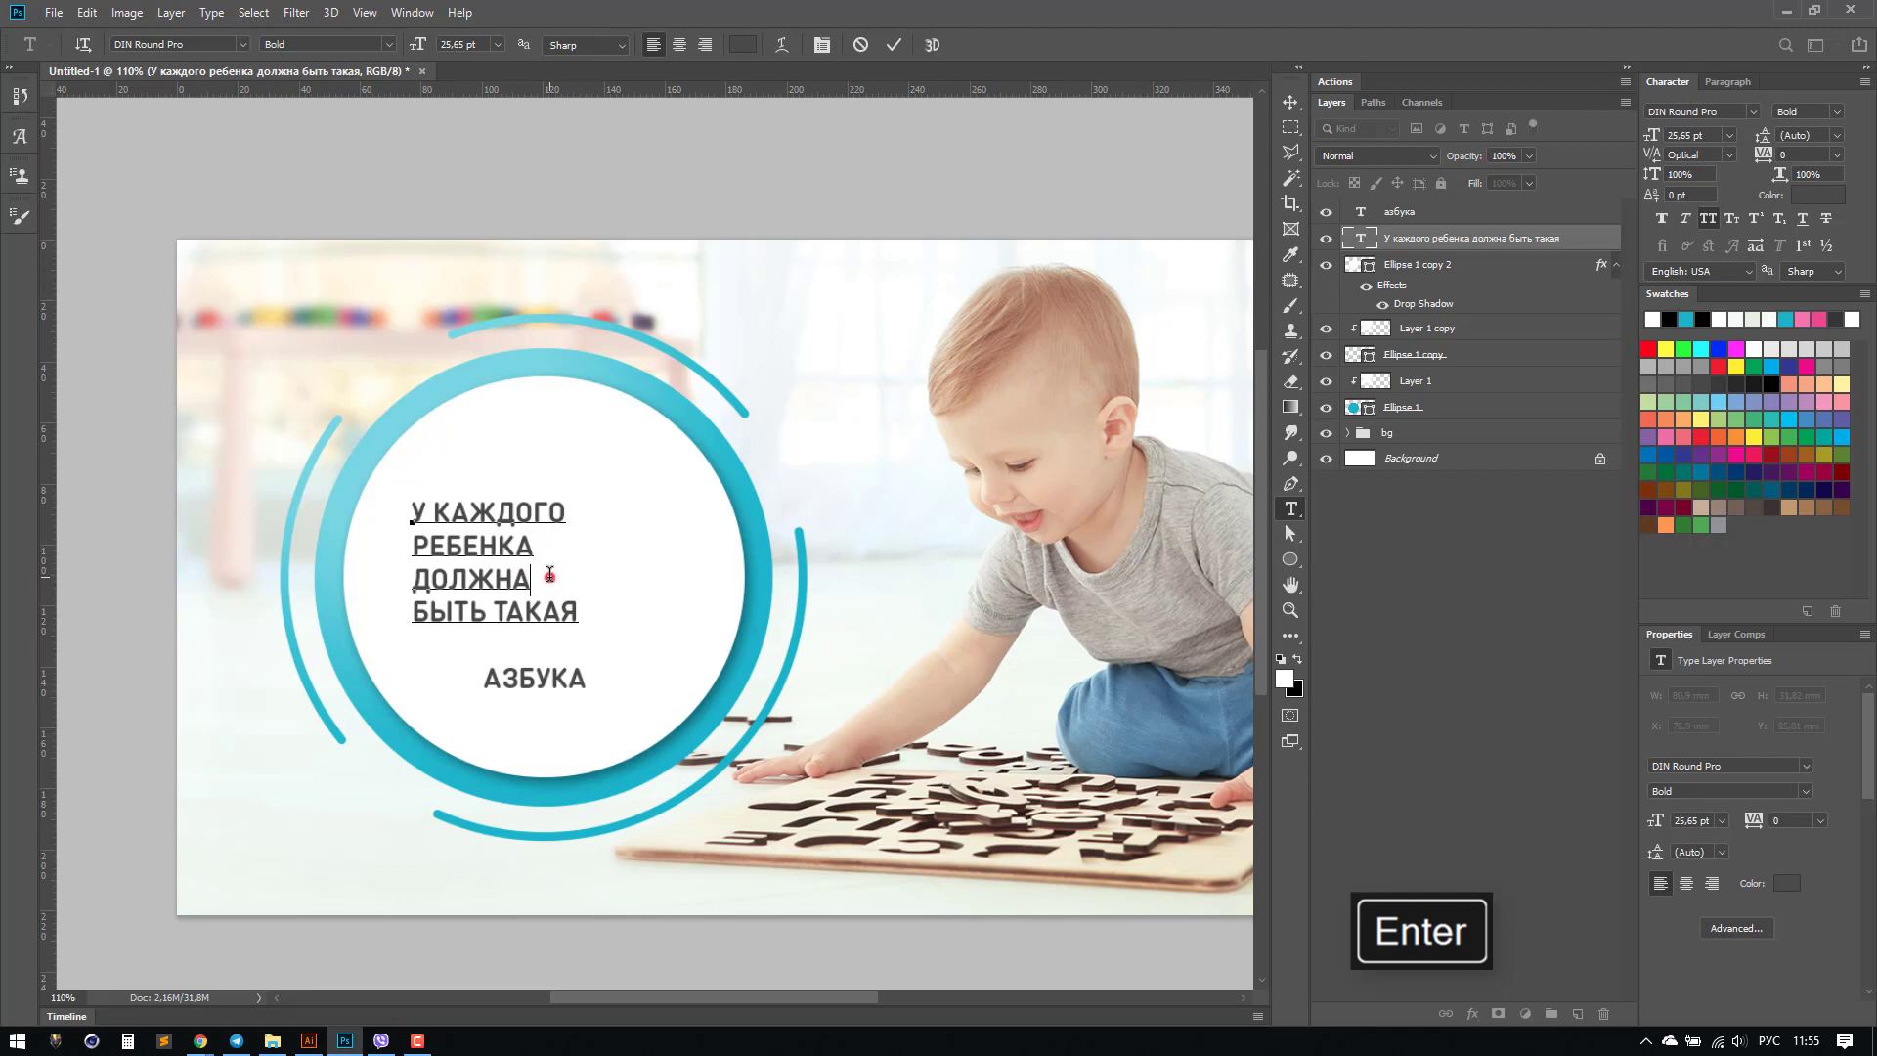
click(539, 546)
key(Delete)
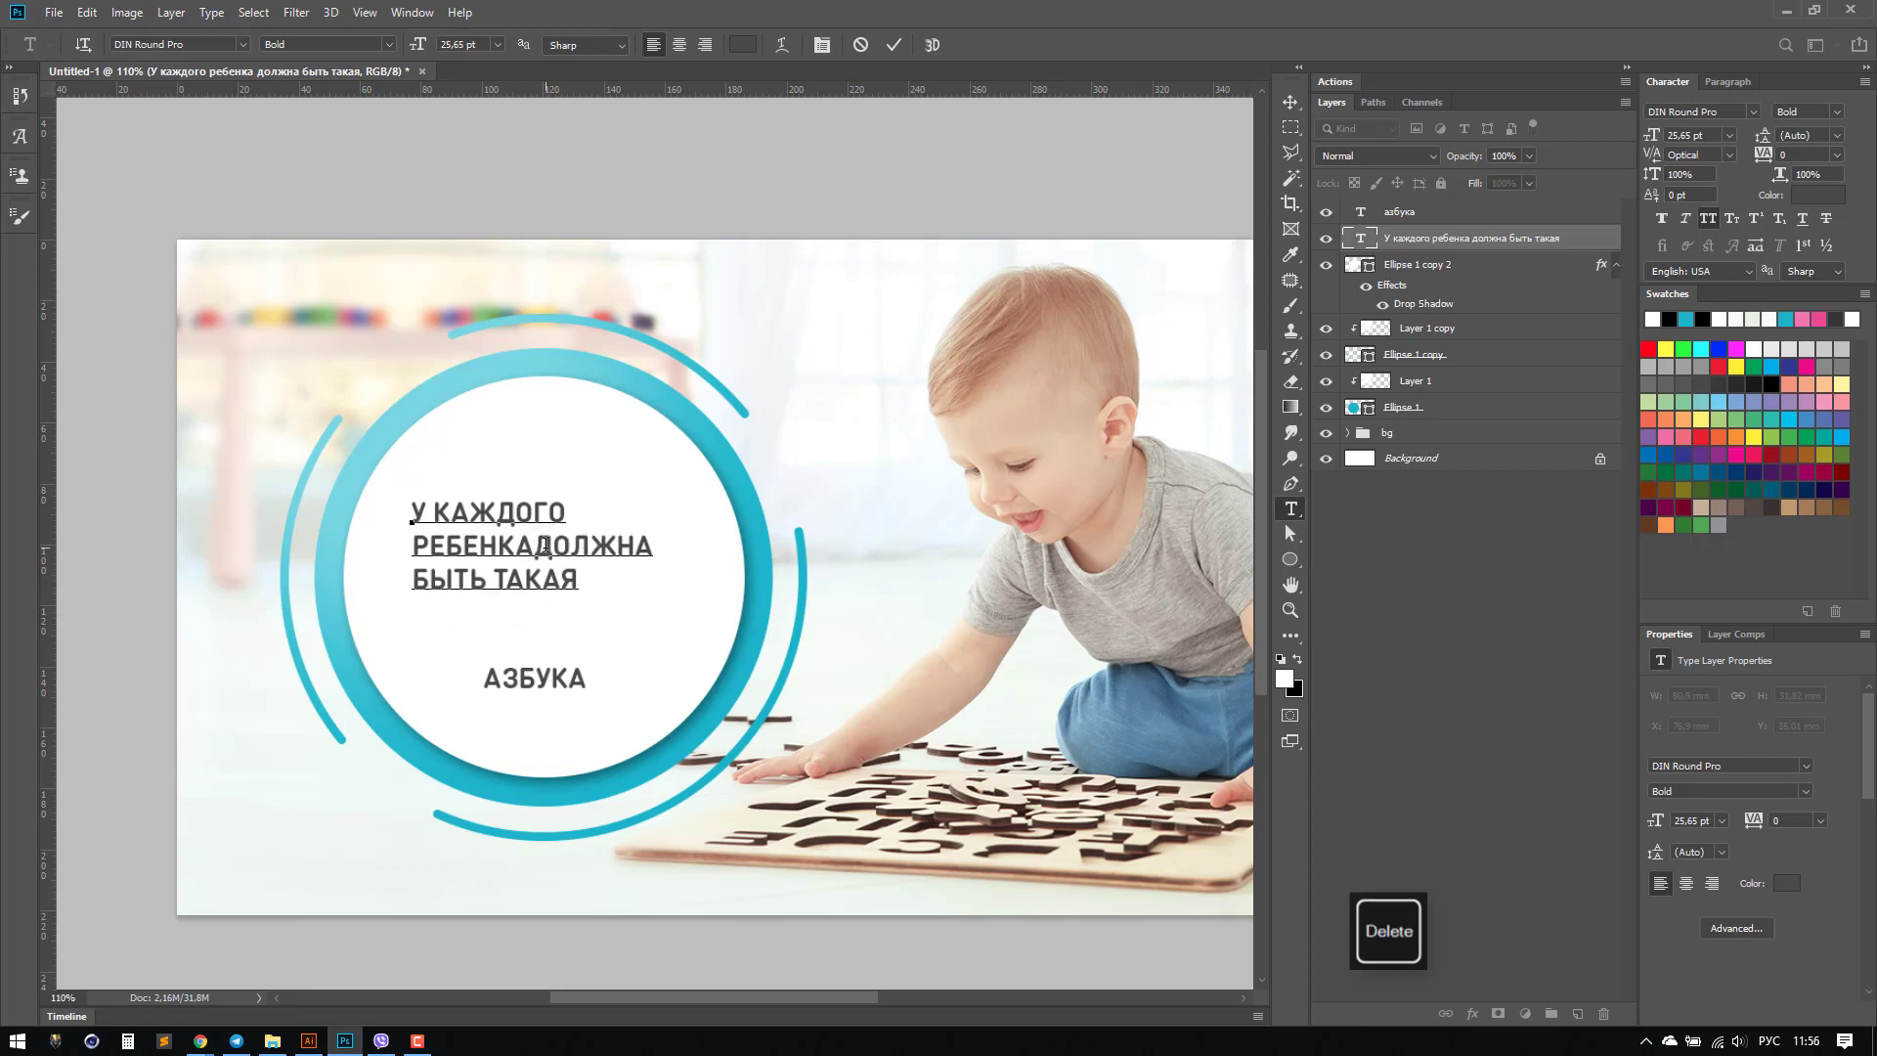
Step: Center-align the headline text and put "ДОЛЖНА" on its own line
key(ctrl+a)
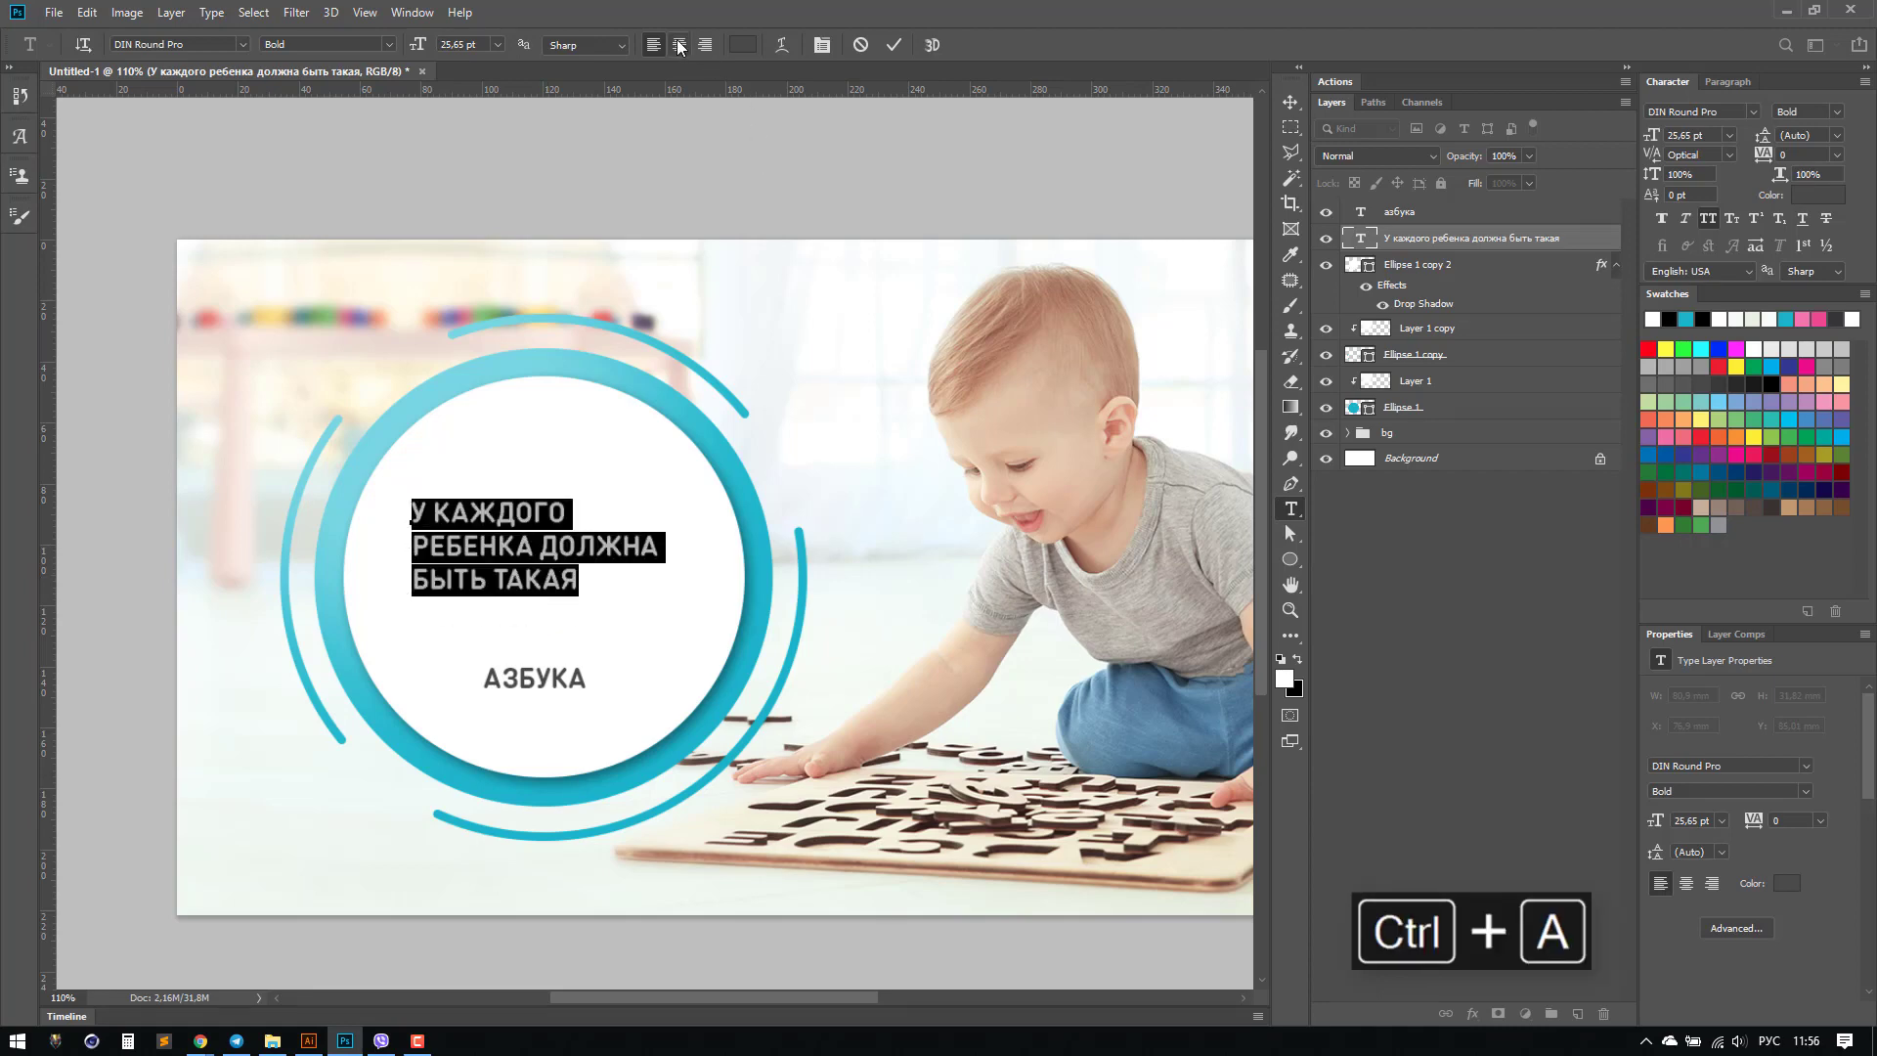
click(679, 45)
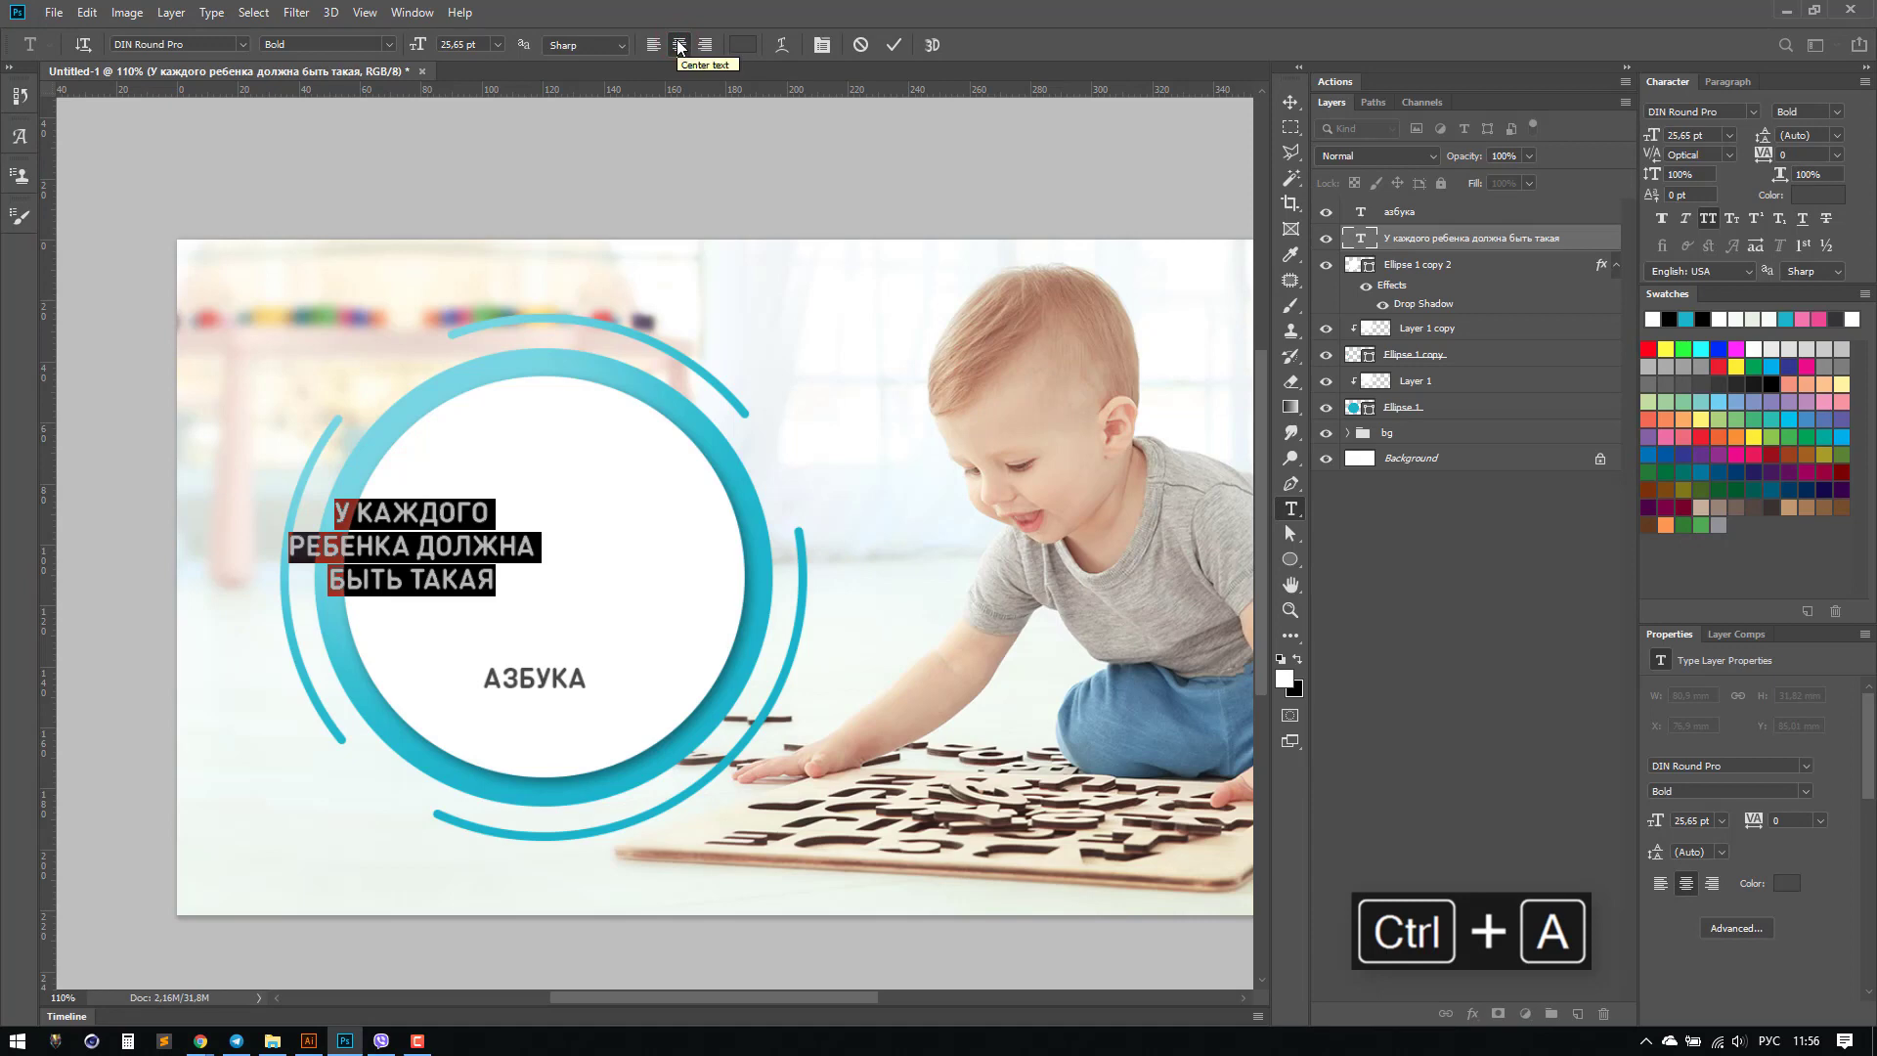
click(415, 541)
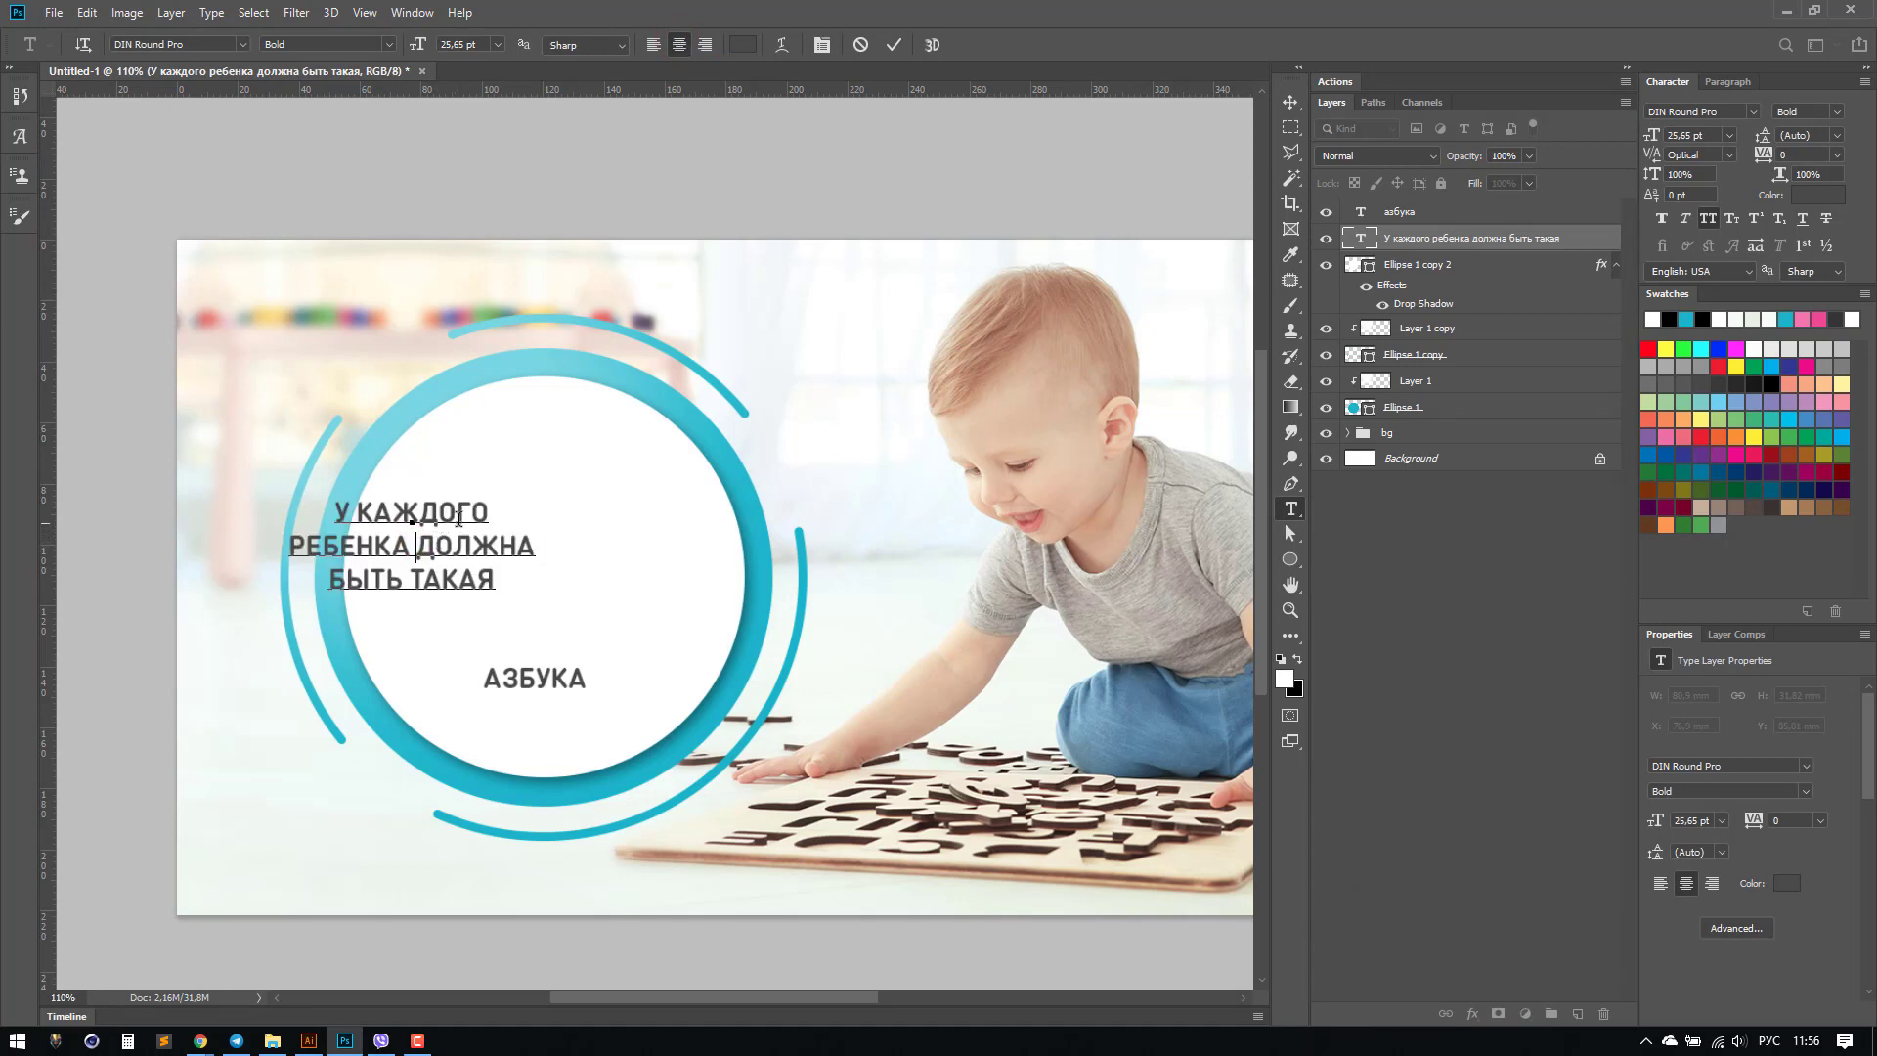
key(Return)
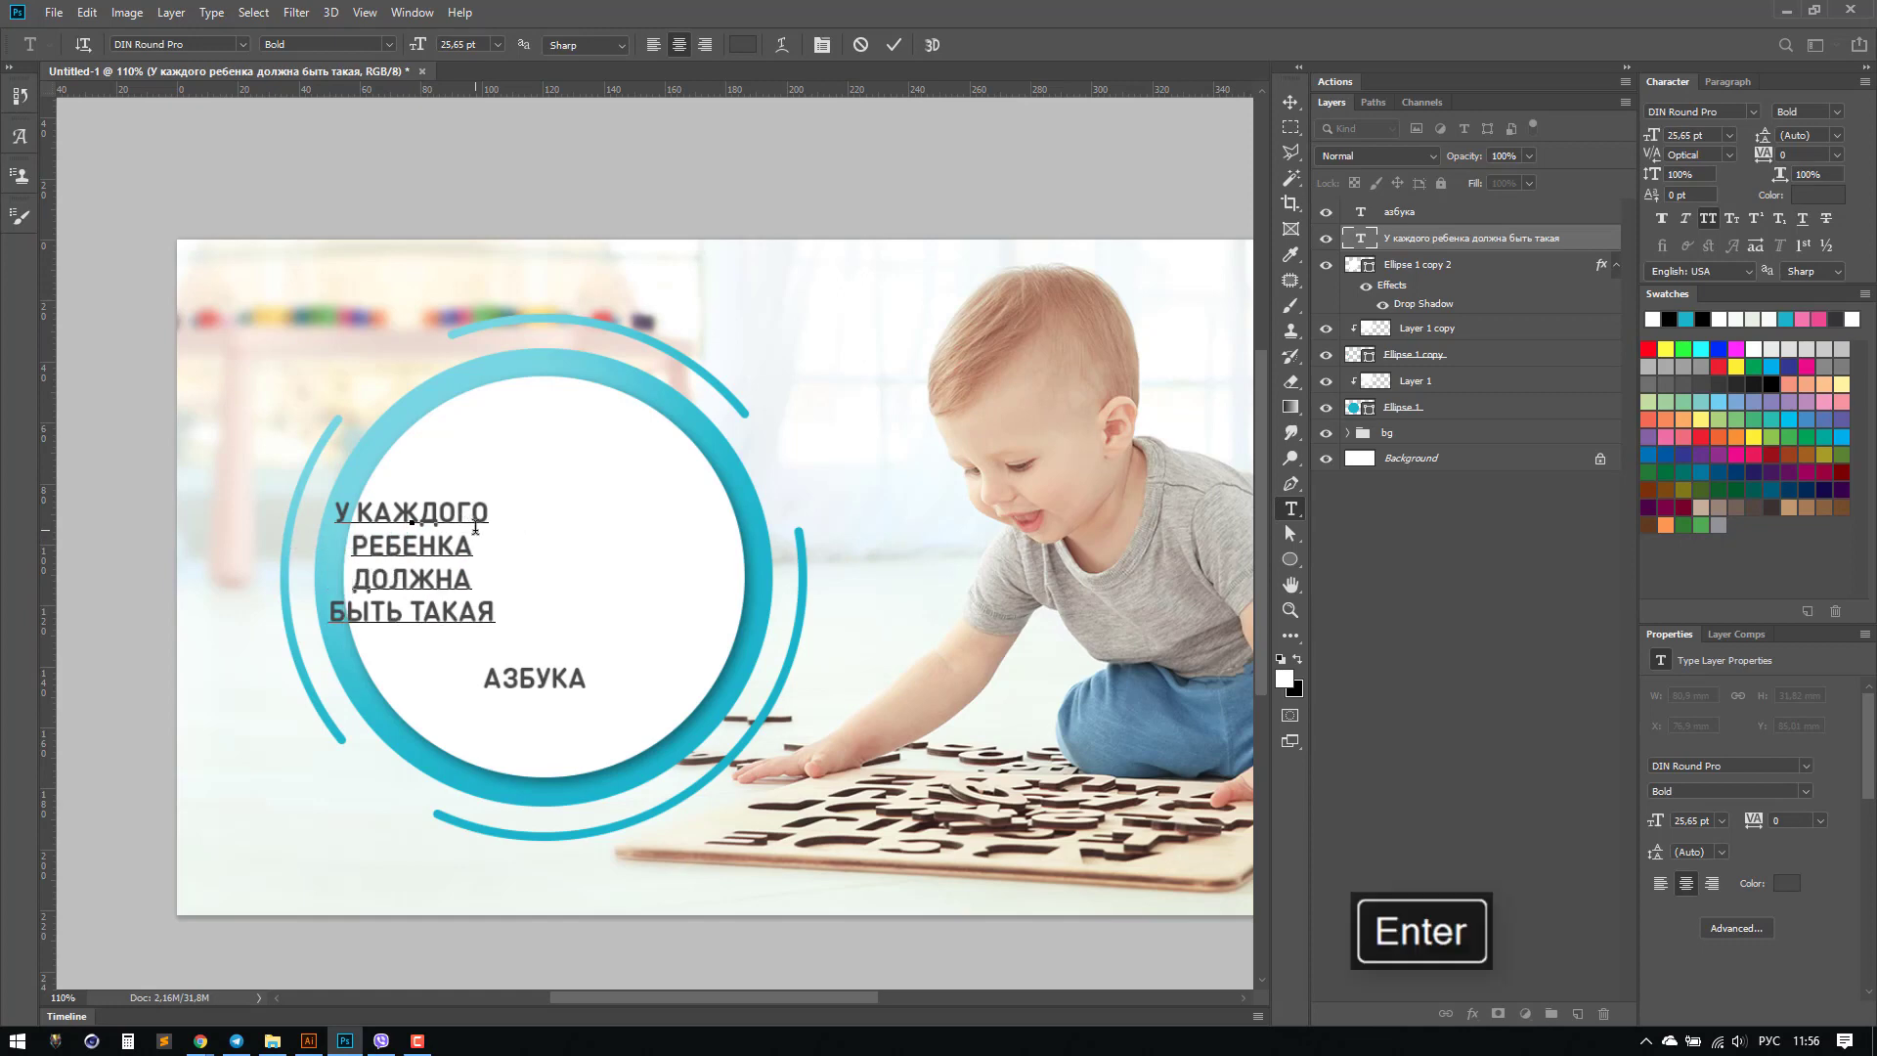
key(KP_Enter)
Step: Center the headline in the white circle and scale it up proportionally to about 144%
click(1291, 102)
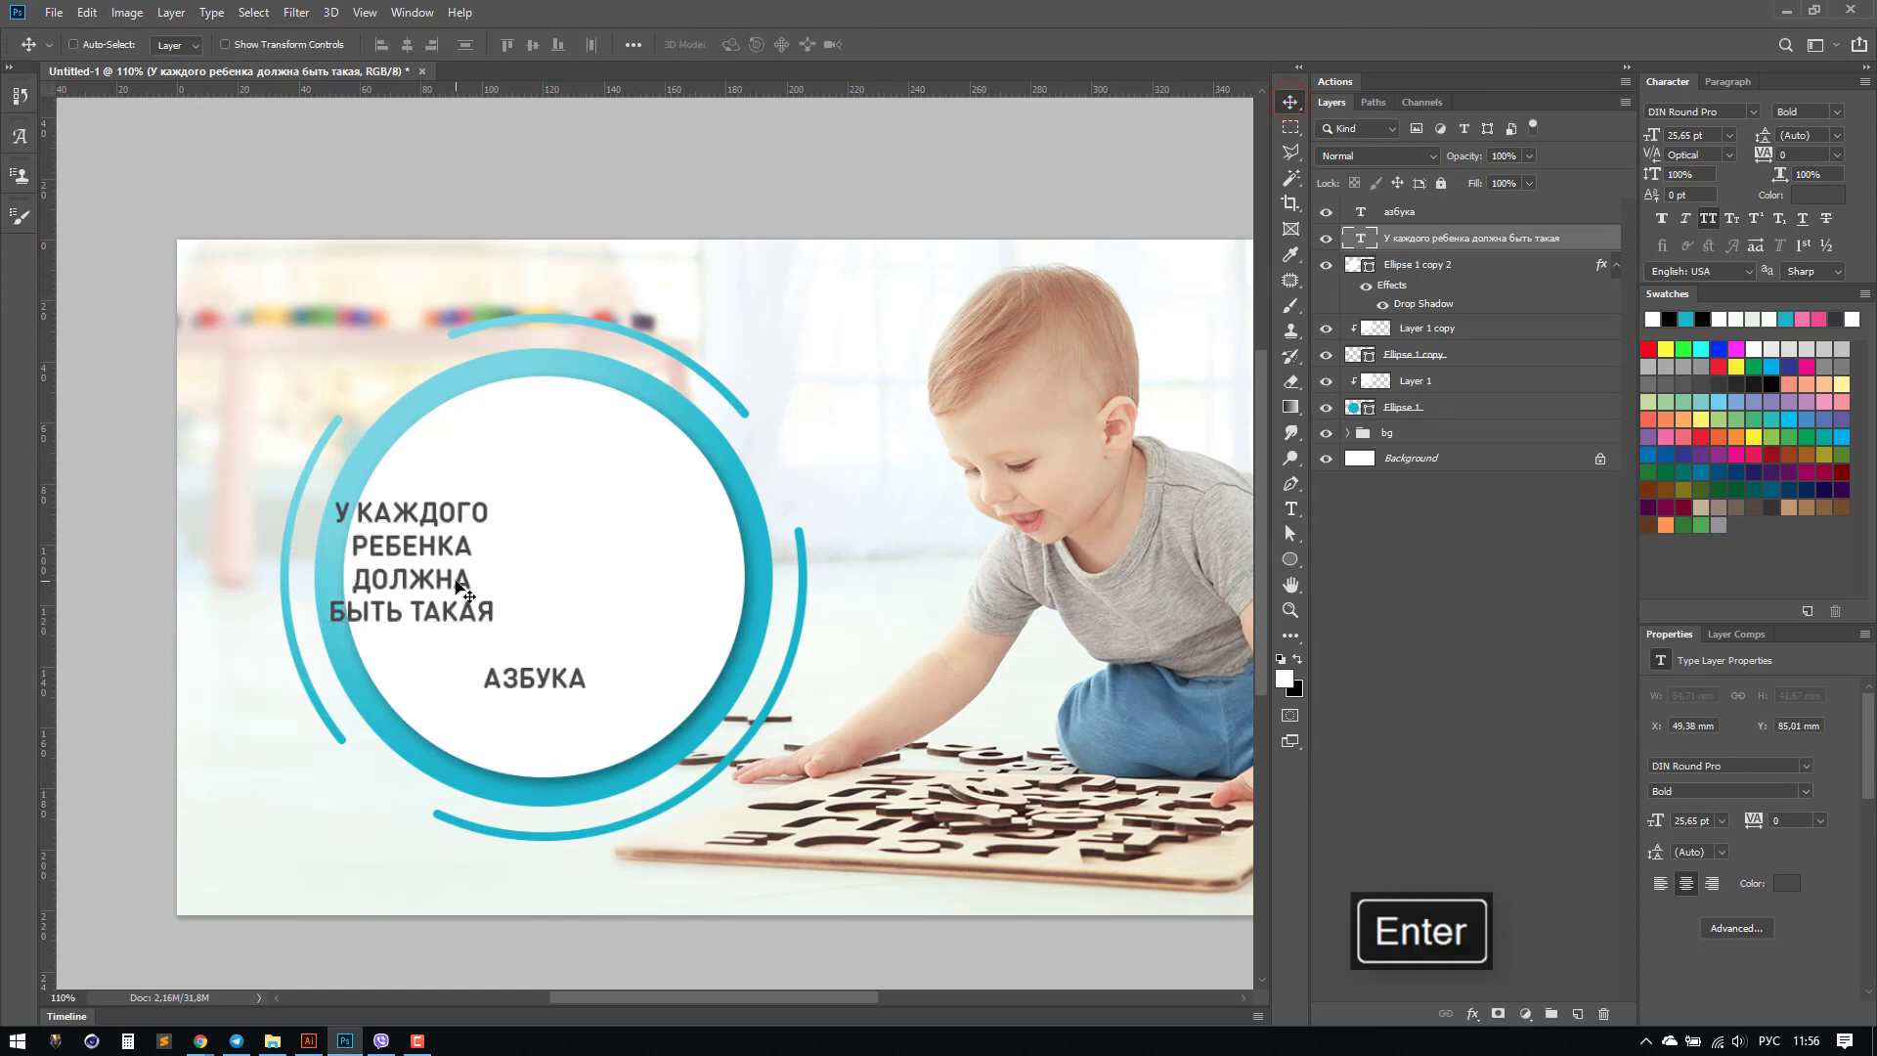
drag(454, 586, 564, 593)
key(ctrl+t)
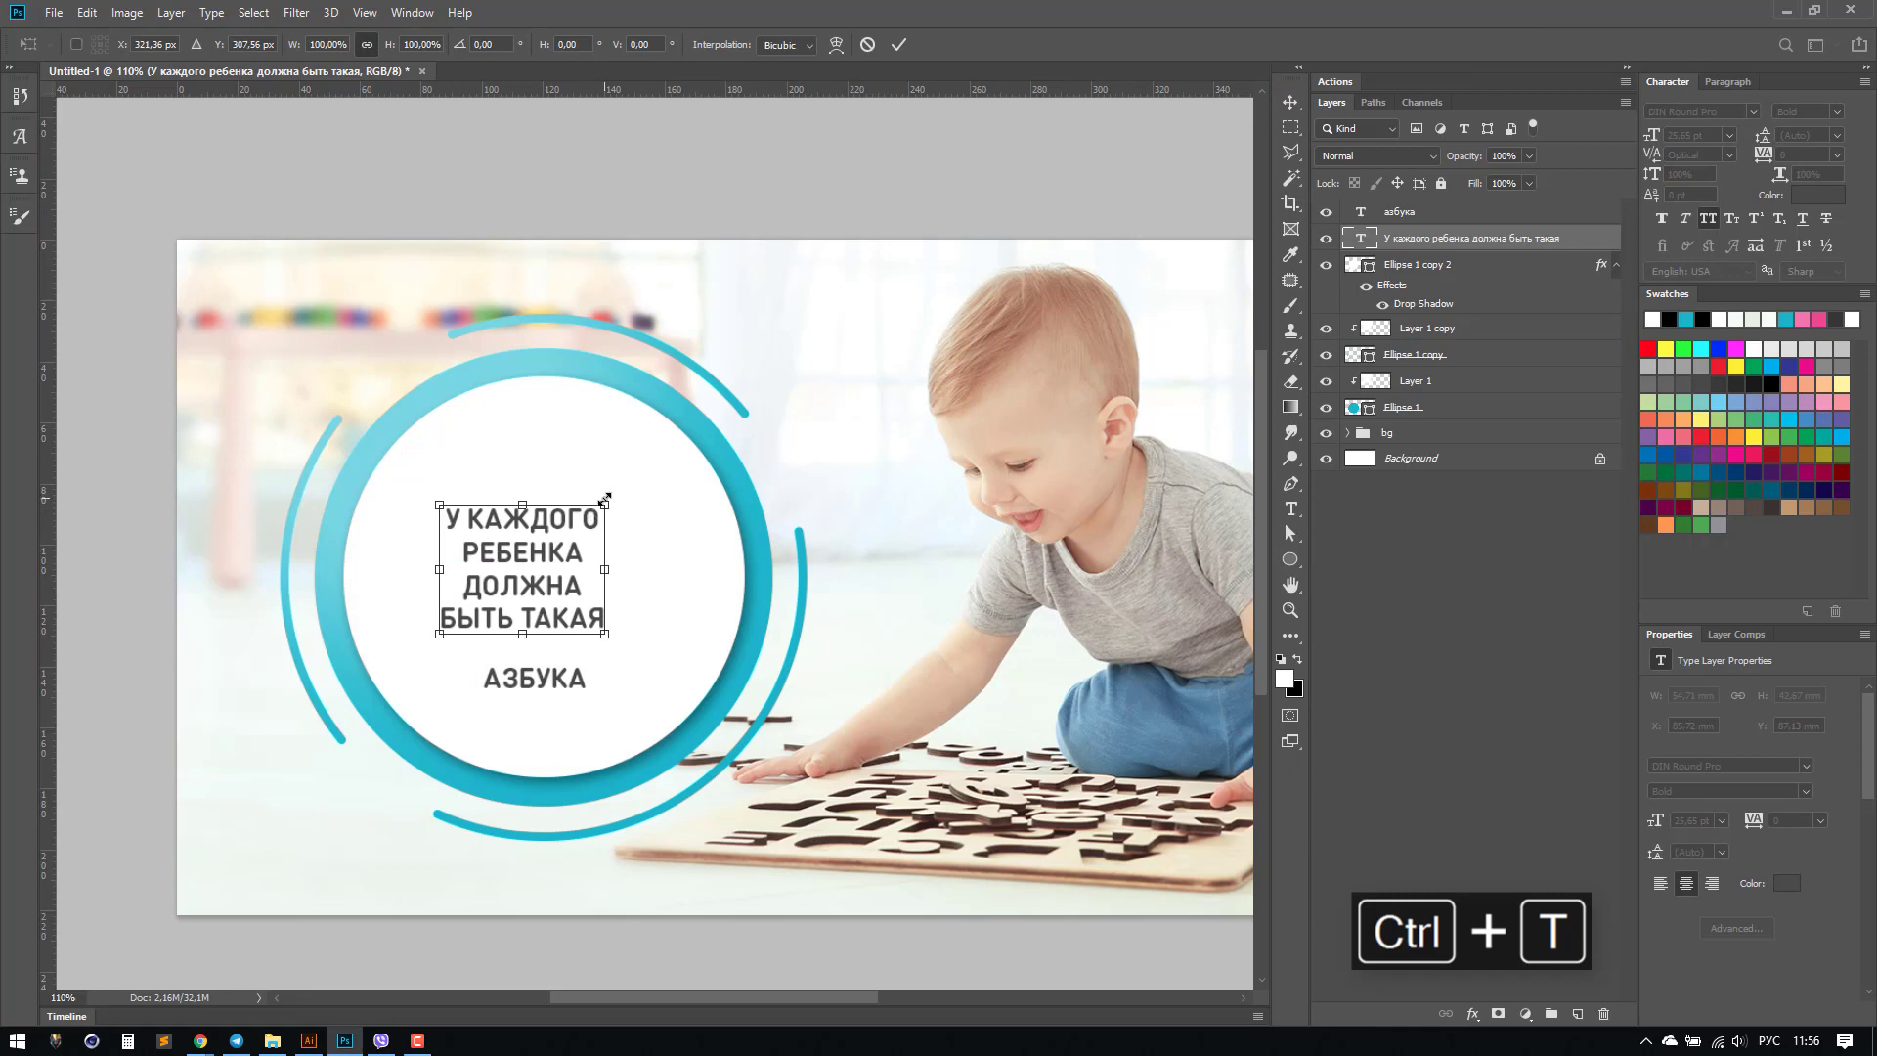
drag(604, 502, 679, 448)
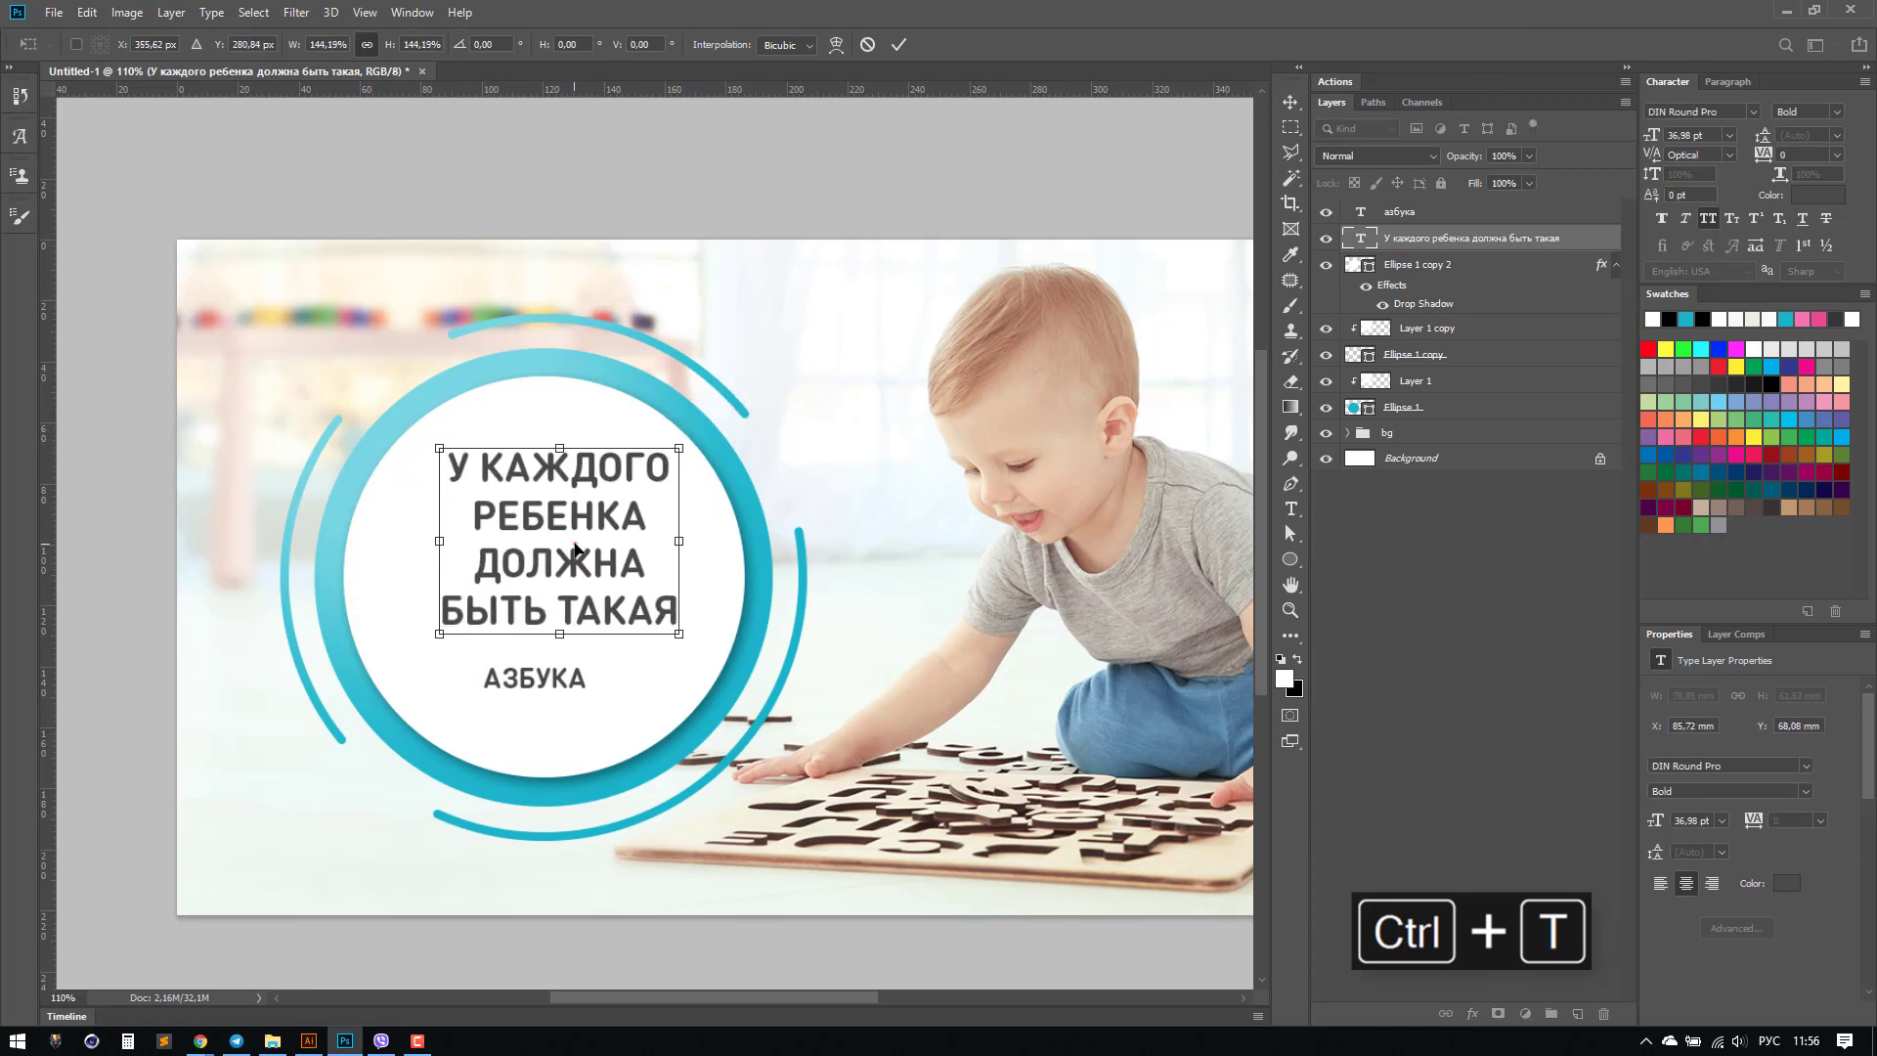
drag(575, 550, 537, 563)
double_click(578, 570)
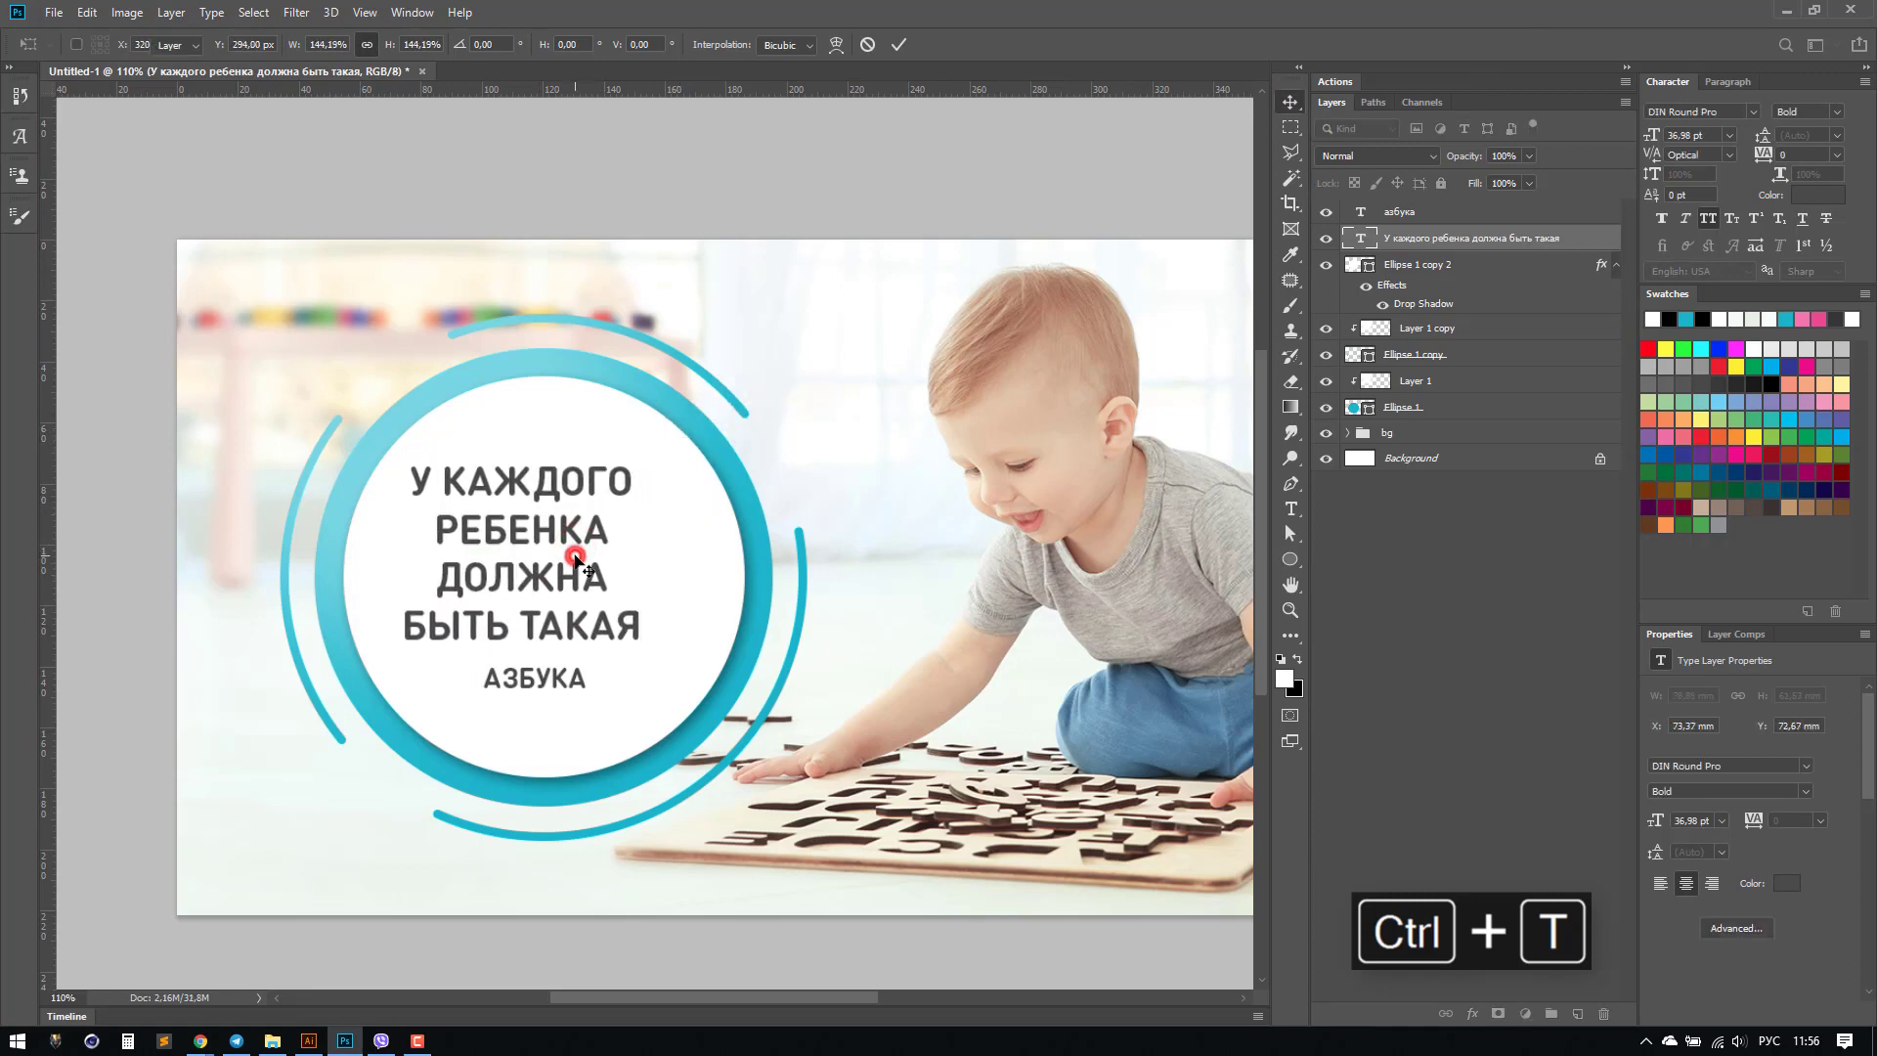
Step: Skew the headline vertically so its lines slope upward to the right
key(ctrl+t)
mouse_move(642, 555)
mouse_down()
mouse_move(642, 518)
mouse_move(635, 577)
mouse_up()
key(Return)
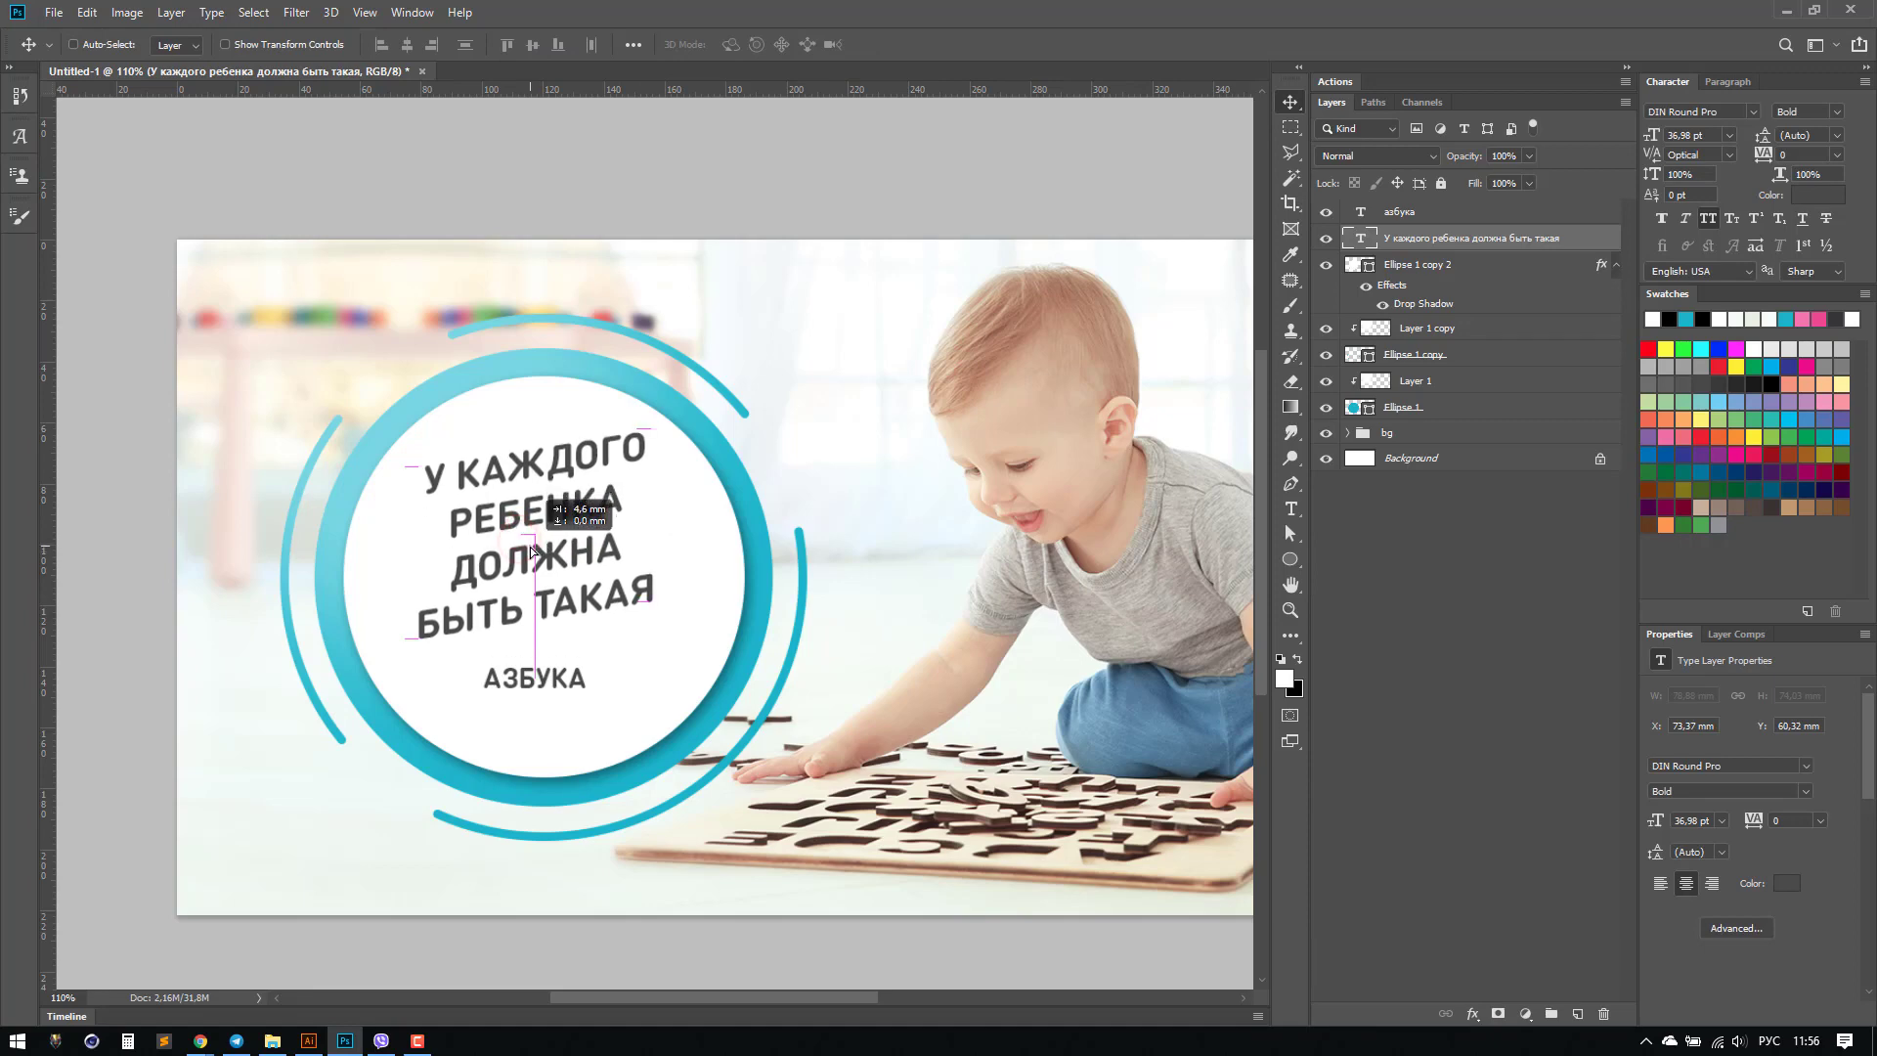
Step: Enlarge the slanted headline to about 114% and shift it slightly to the left within the white circle
key(ctrl+t)
drag(657, 648, 671, 665)
drag(602, 600, 592, 604)
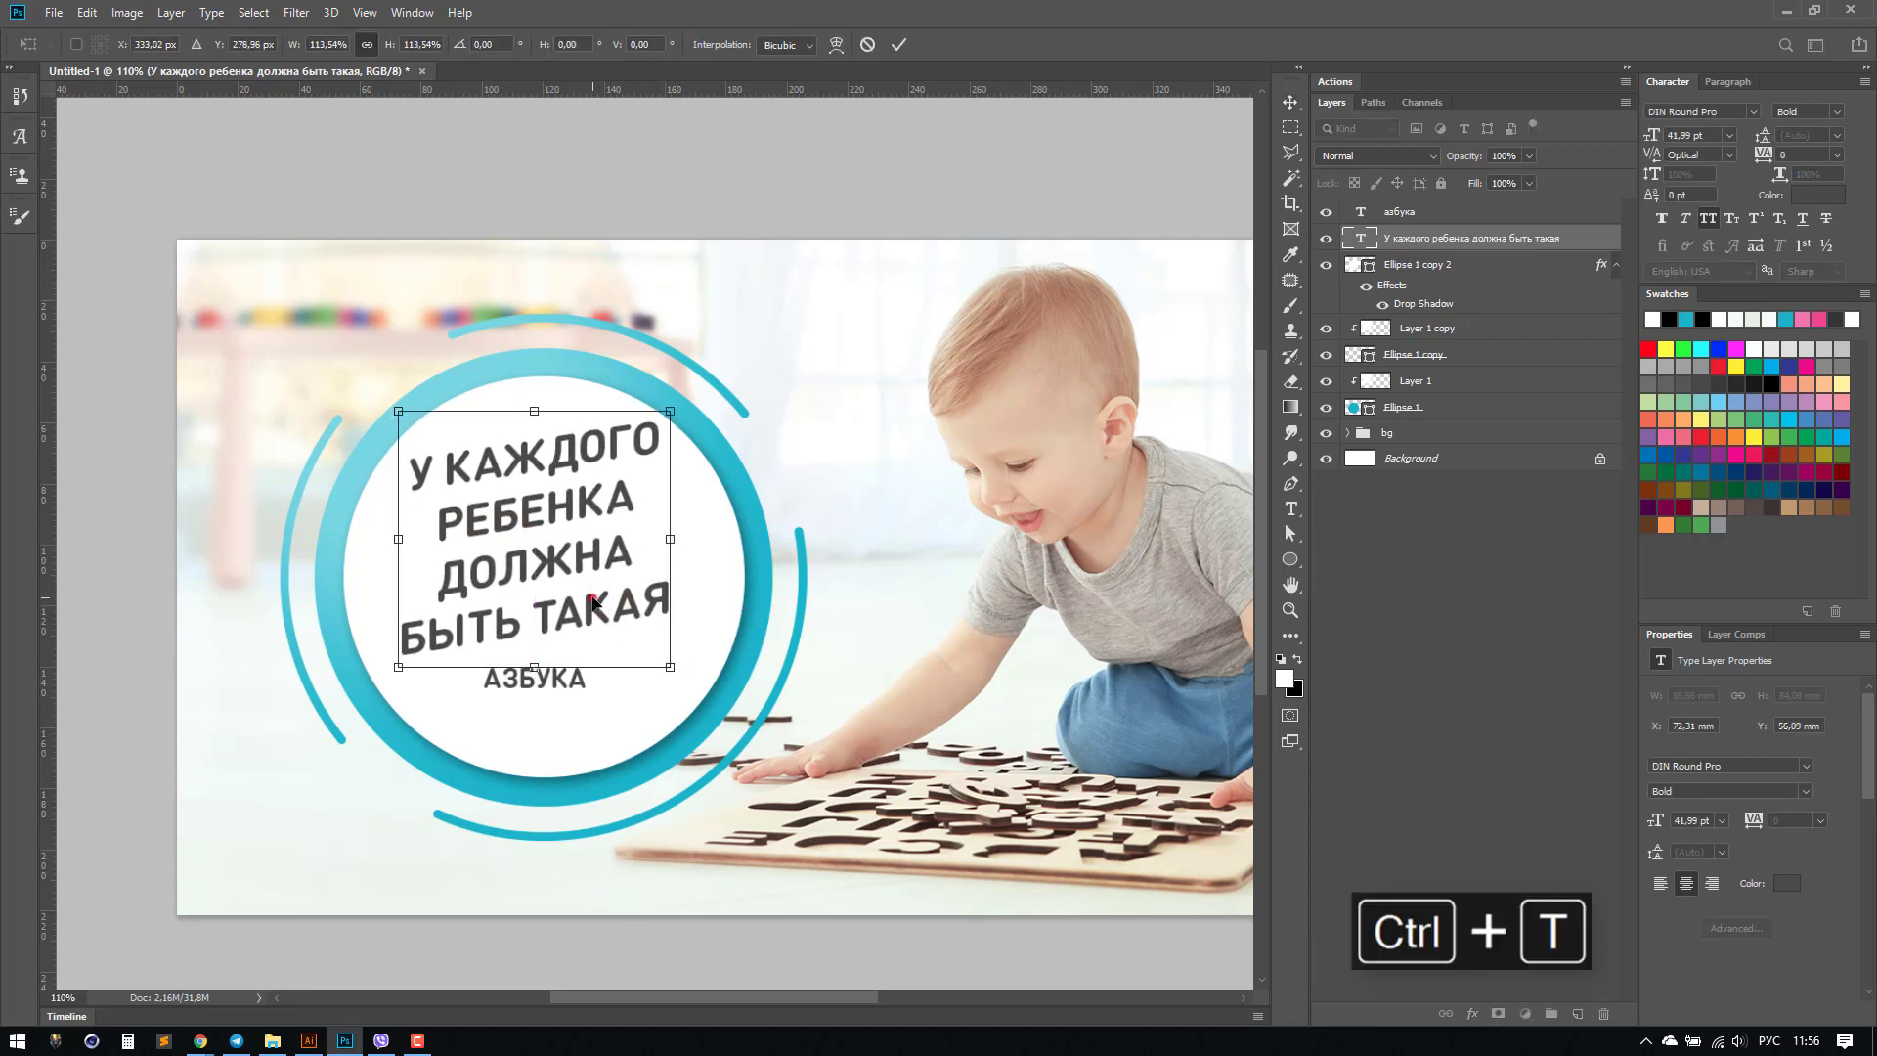
key(Return)
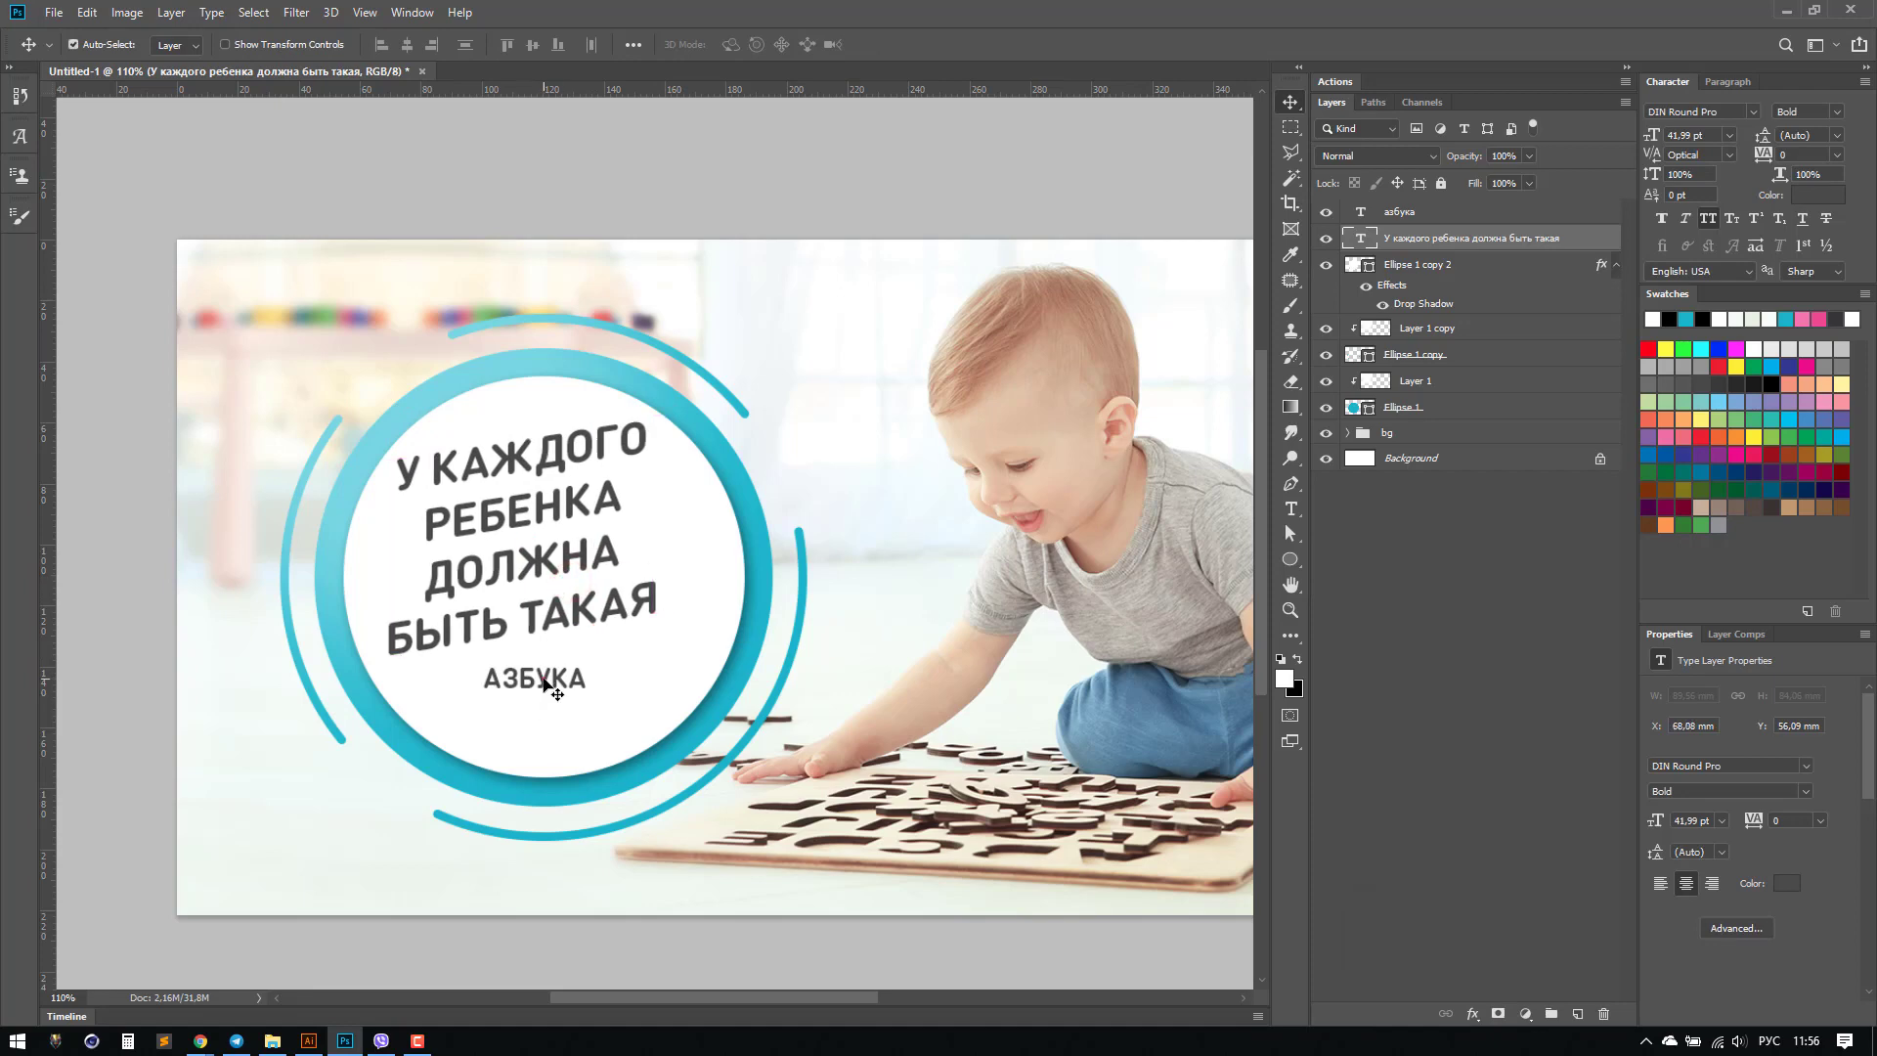
Step: Skew the word "АЗБУКА" vertically by -9° to match the headline's slant
ctrl+click(565, 682)
key(ctrl+t)
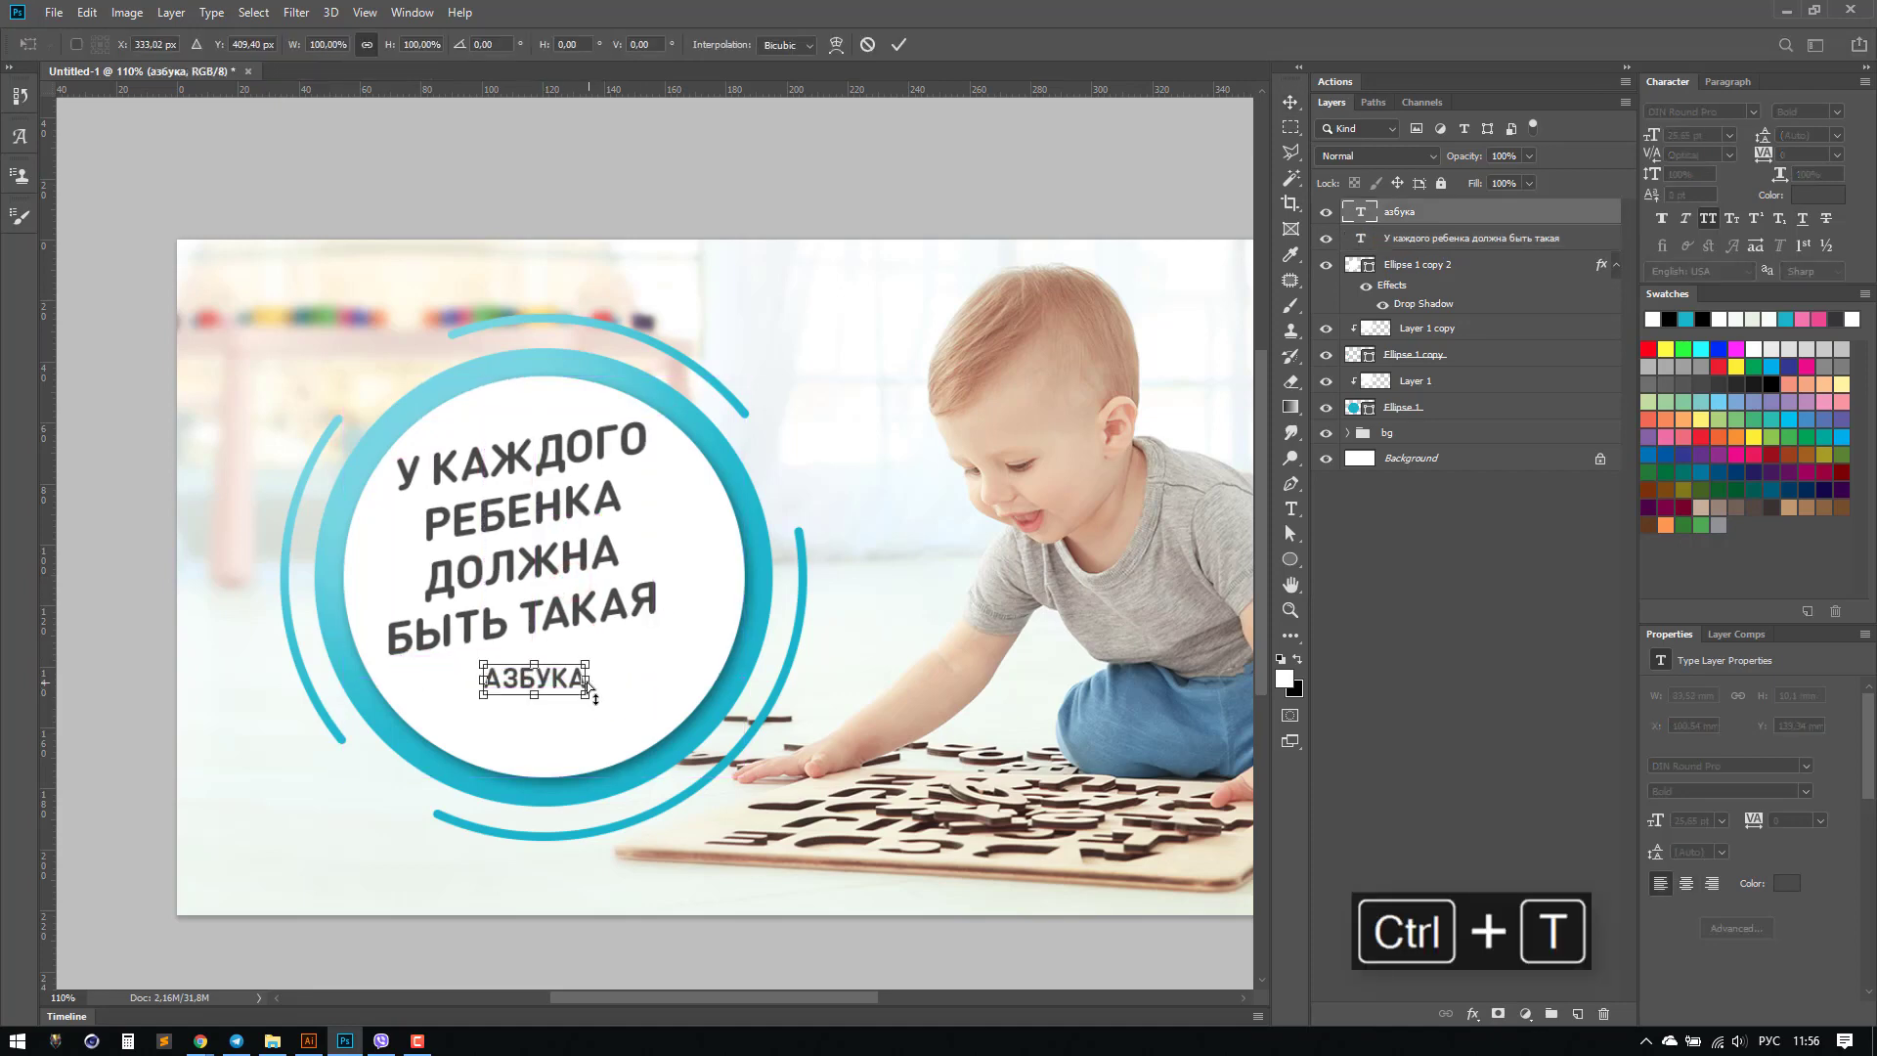
drag(586, 682, 589, 667)
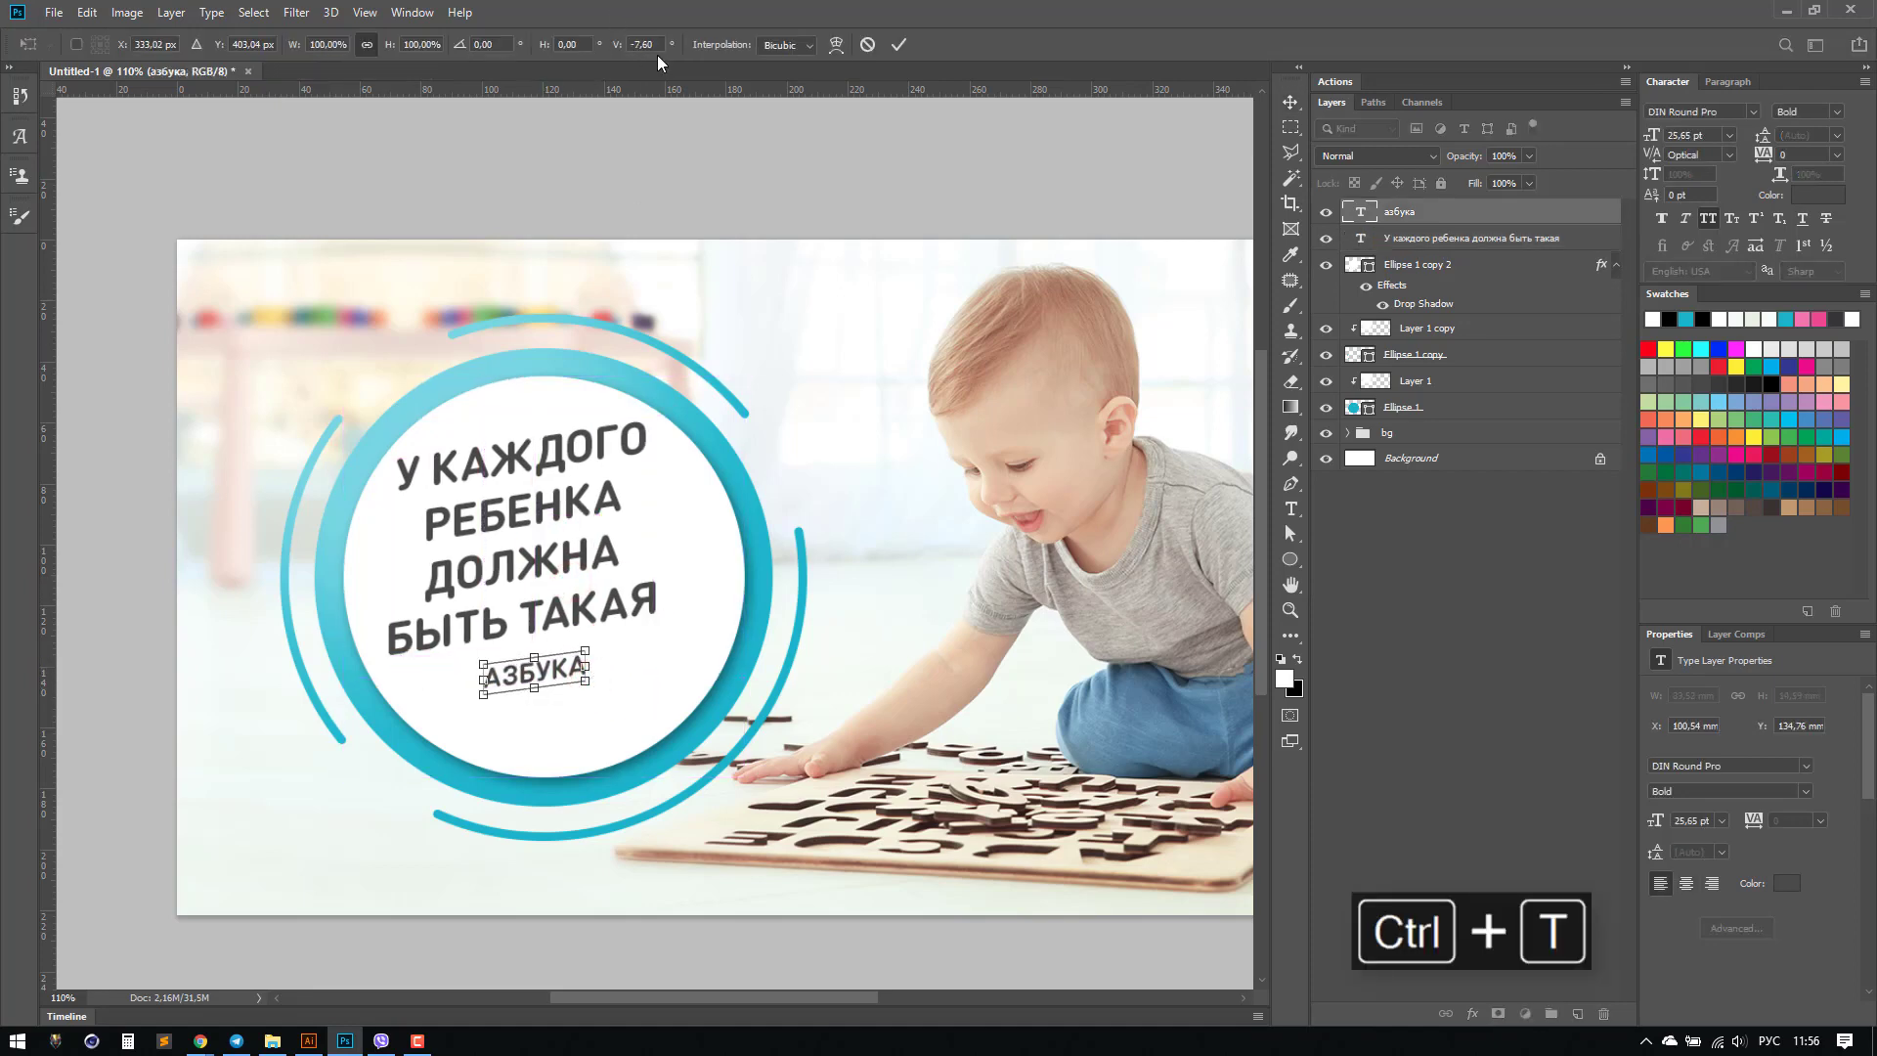
drag(633, 45, 715, 45)
text(9)
key(Return)
Step: Scale the word "АЗБУКА" up proportionally to about 177%
key(ctrl+t)
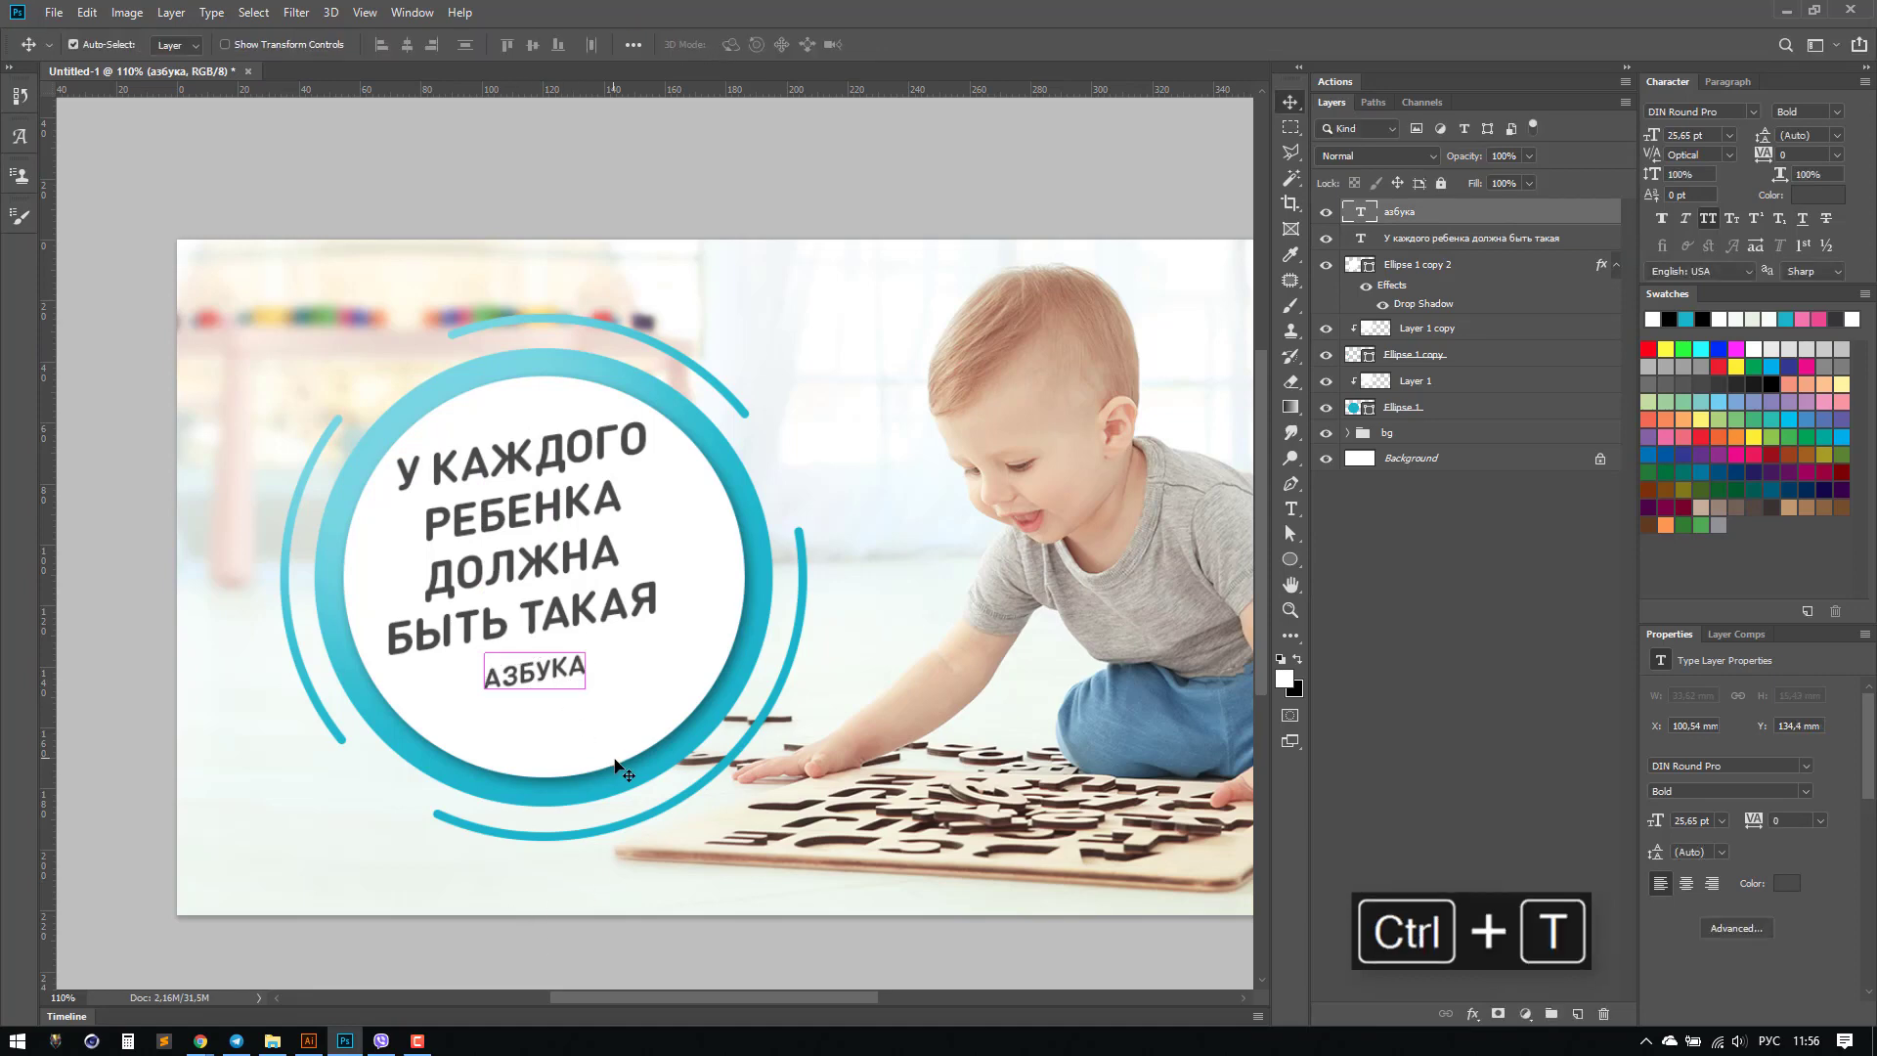
drag(586, 698, 671, 686)
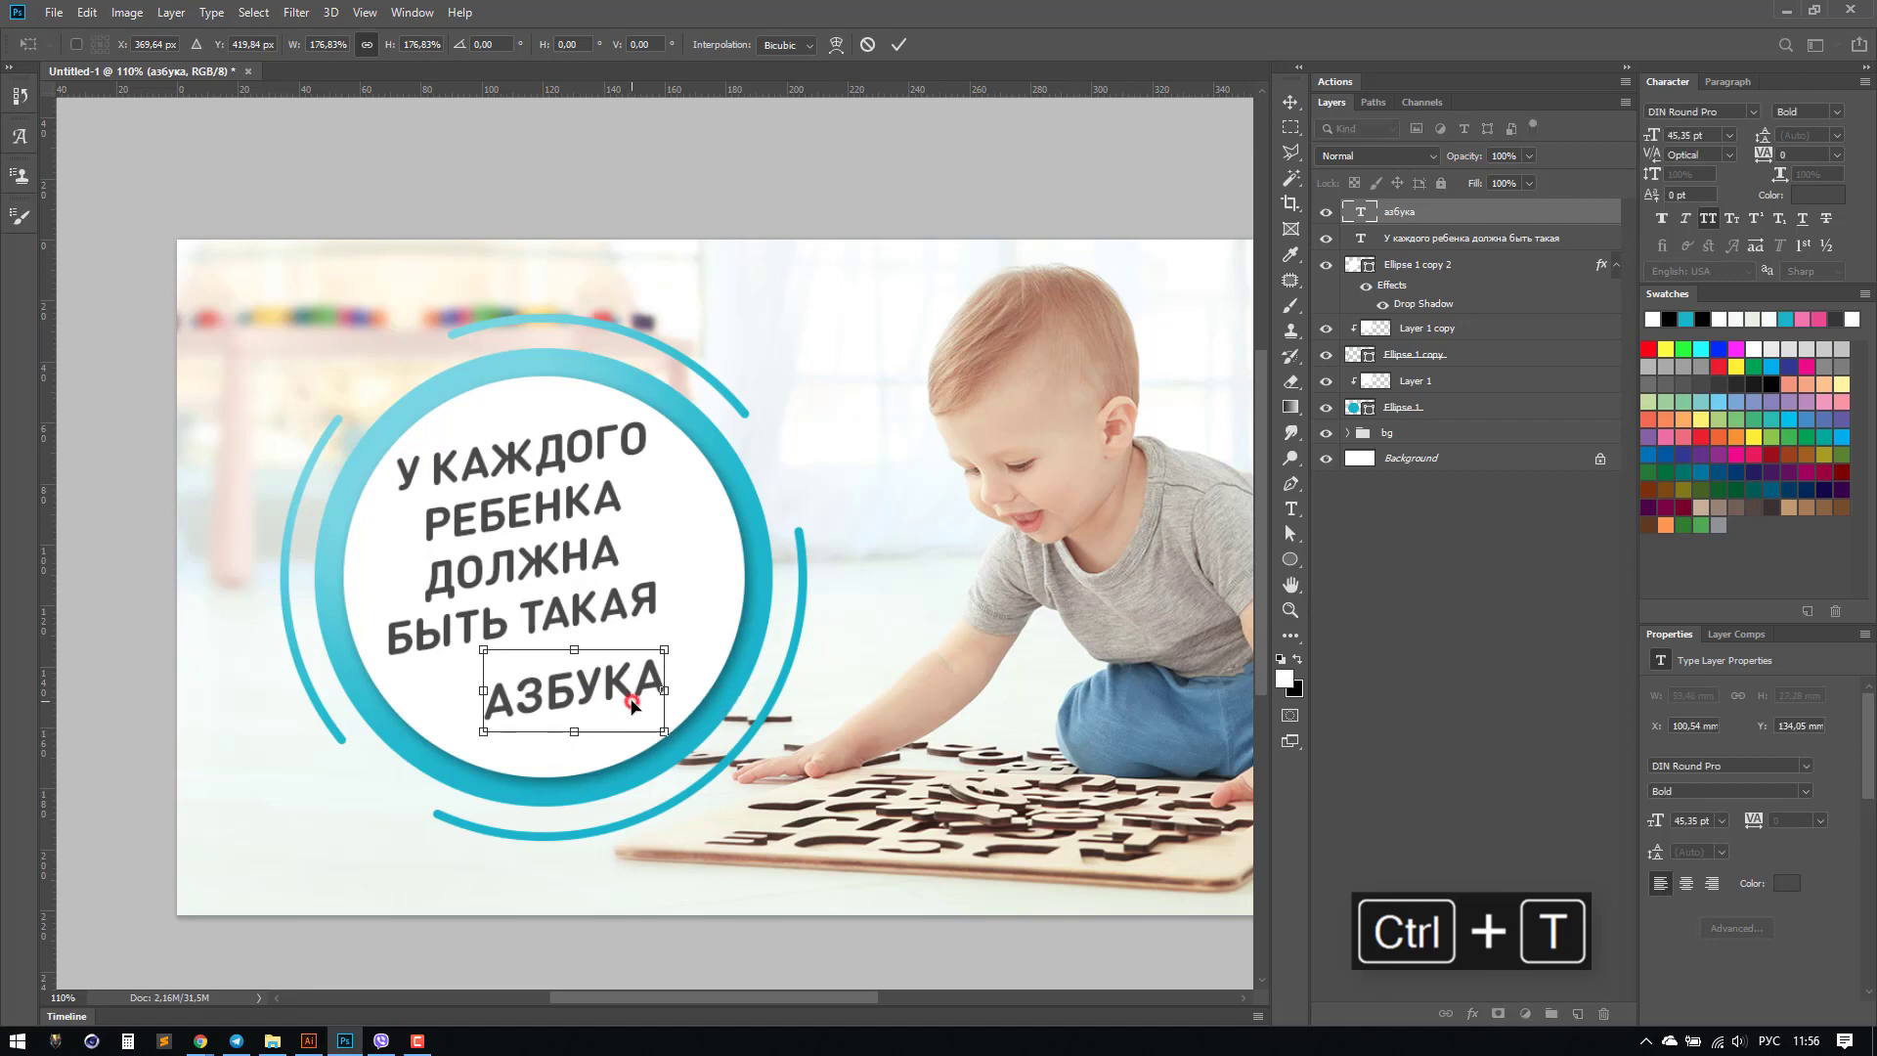
double_click(632, 701)
Step: Draw a rounded rectangle about 286 × 91 px over the headline and round its corners fully to 45,5 px
drag(1287, 561, 1354, 581)
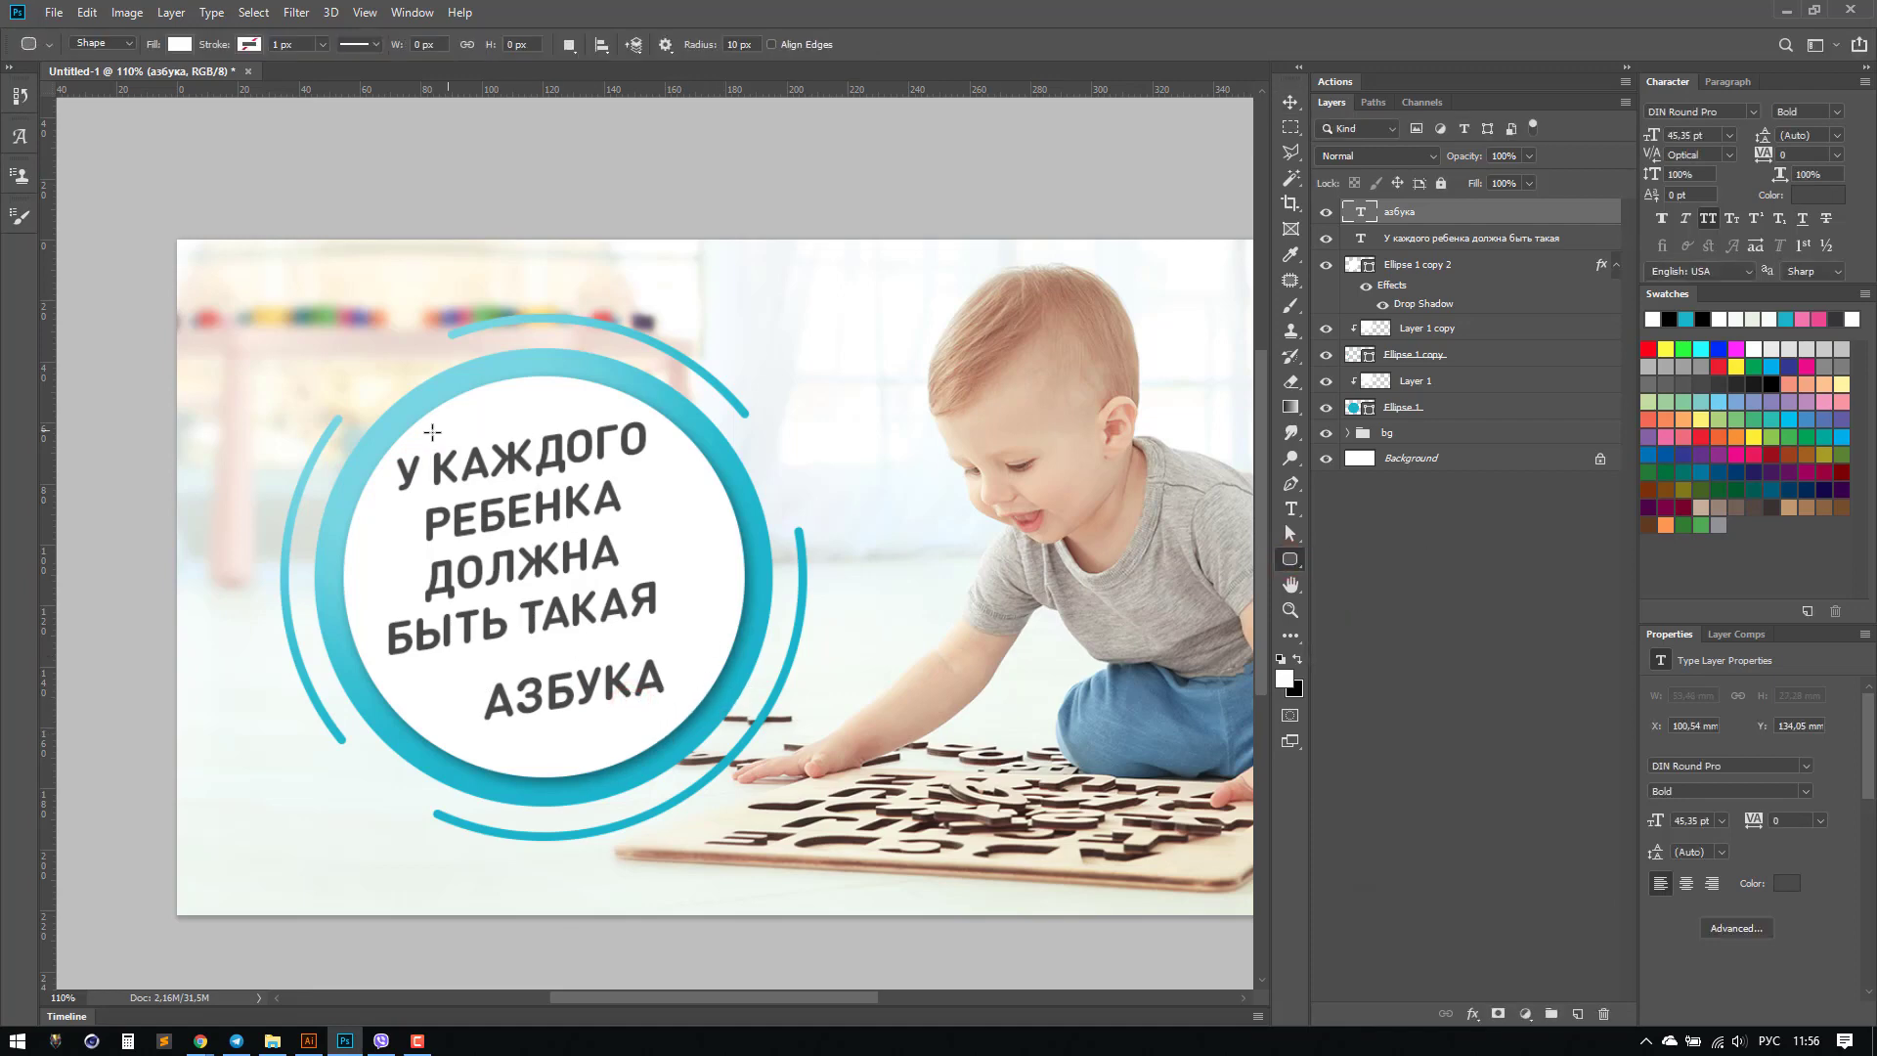
drag(458, 442, 766, 539)
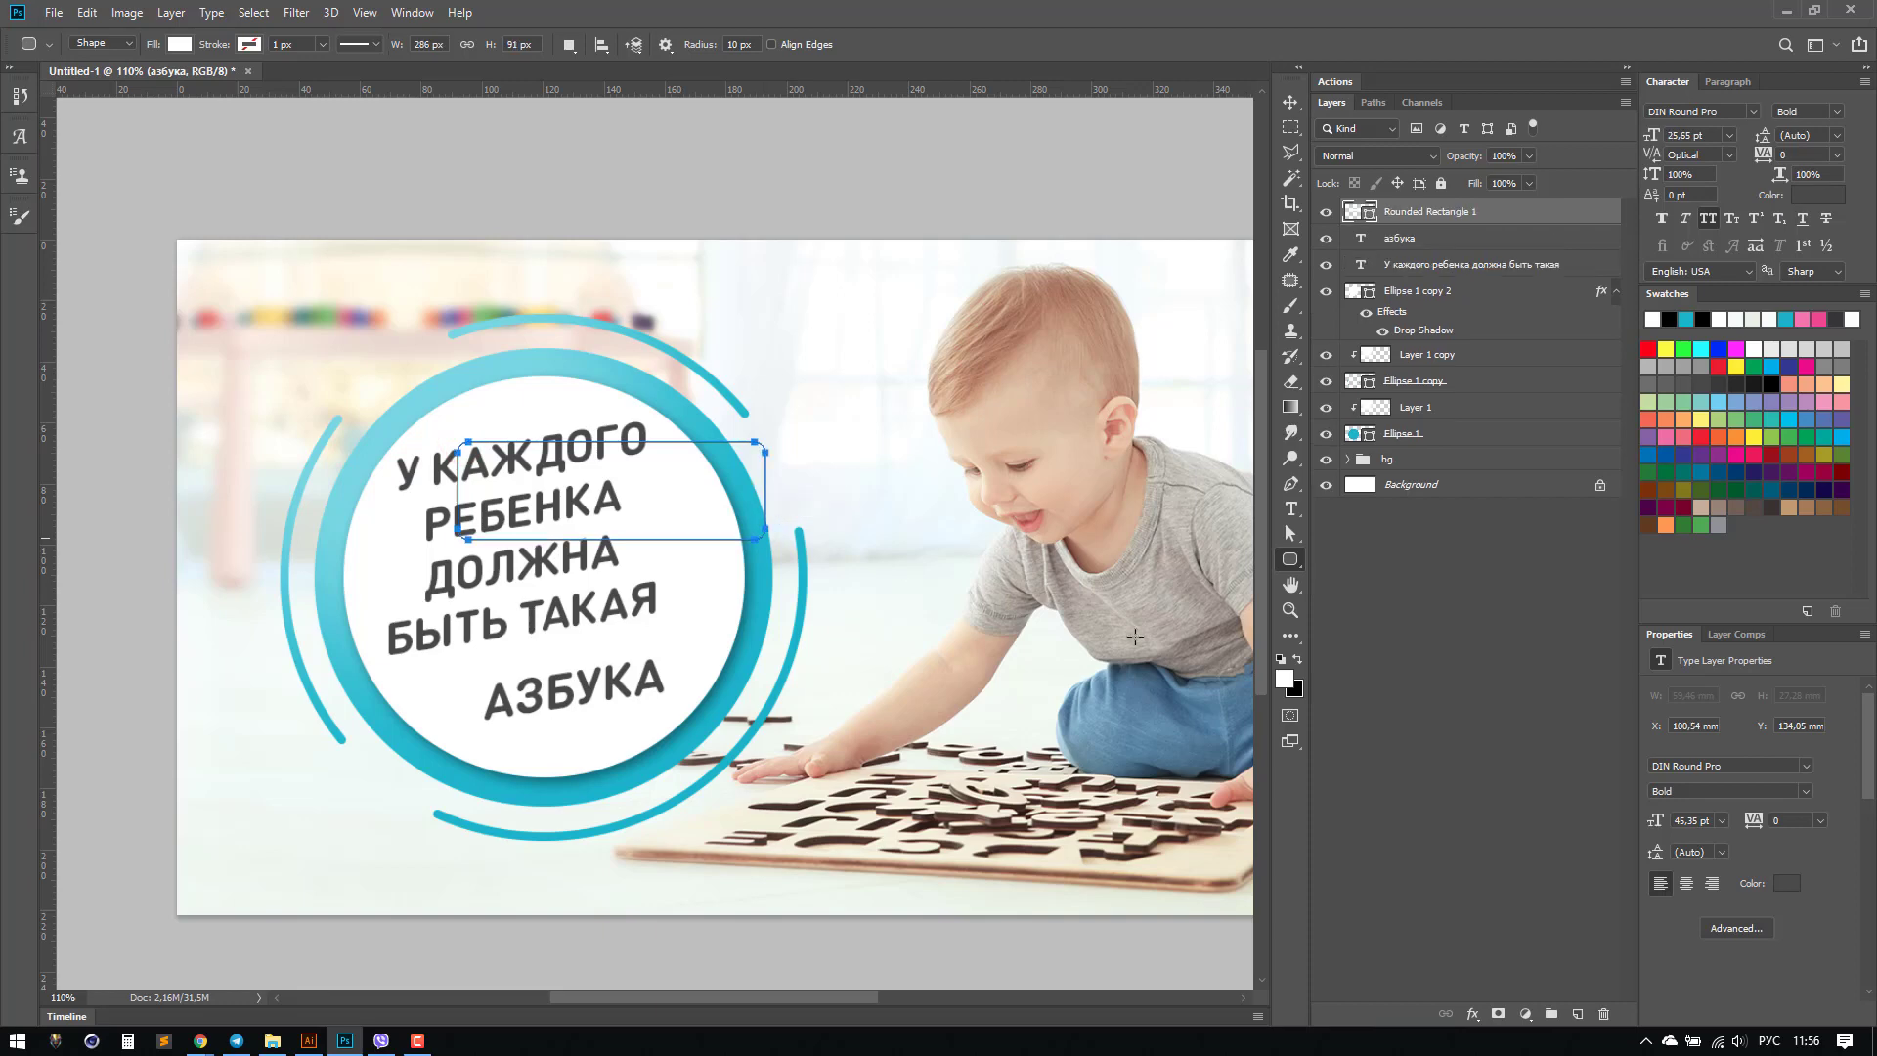
drag(1655, 825, 1844, 835)
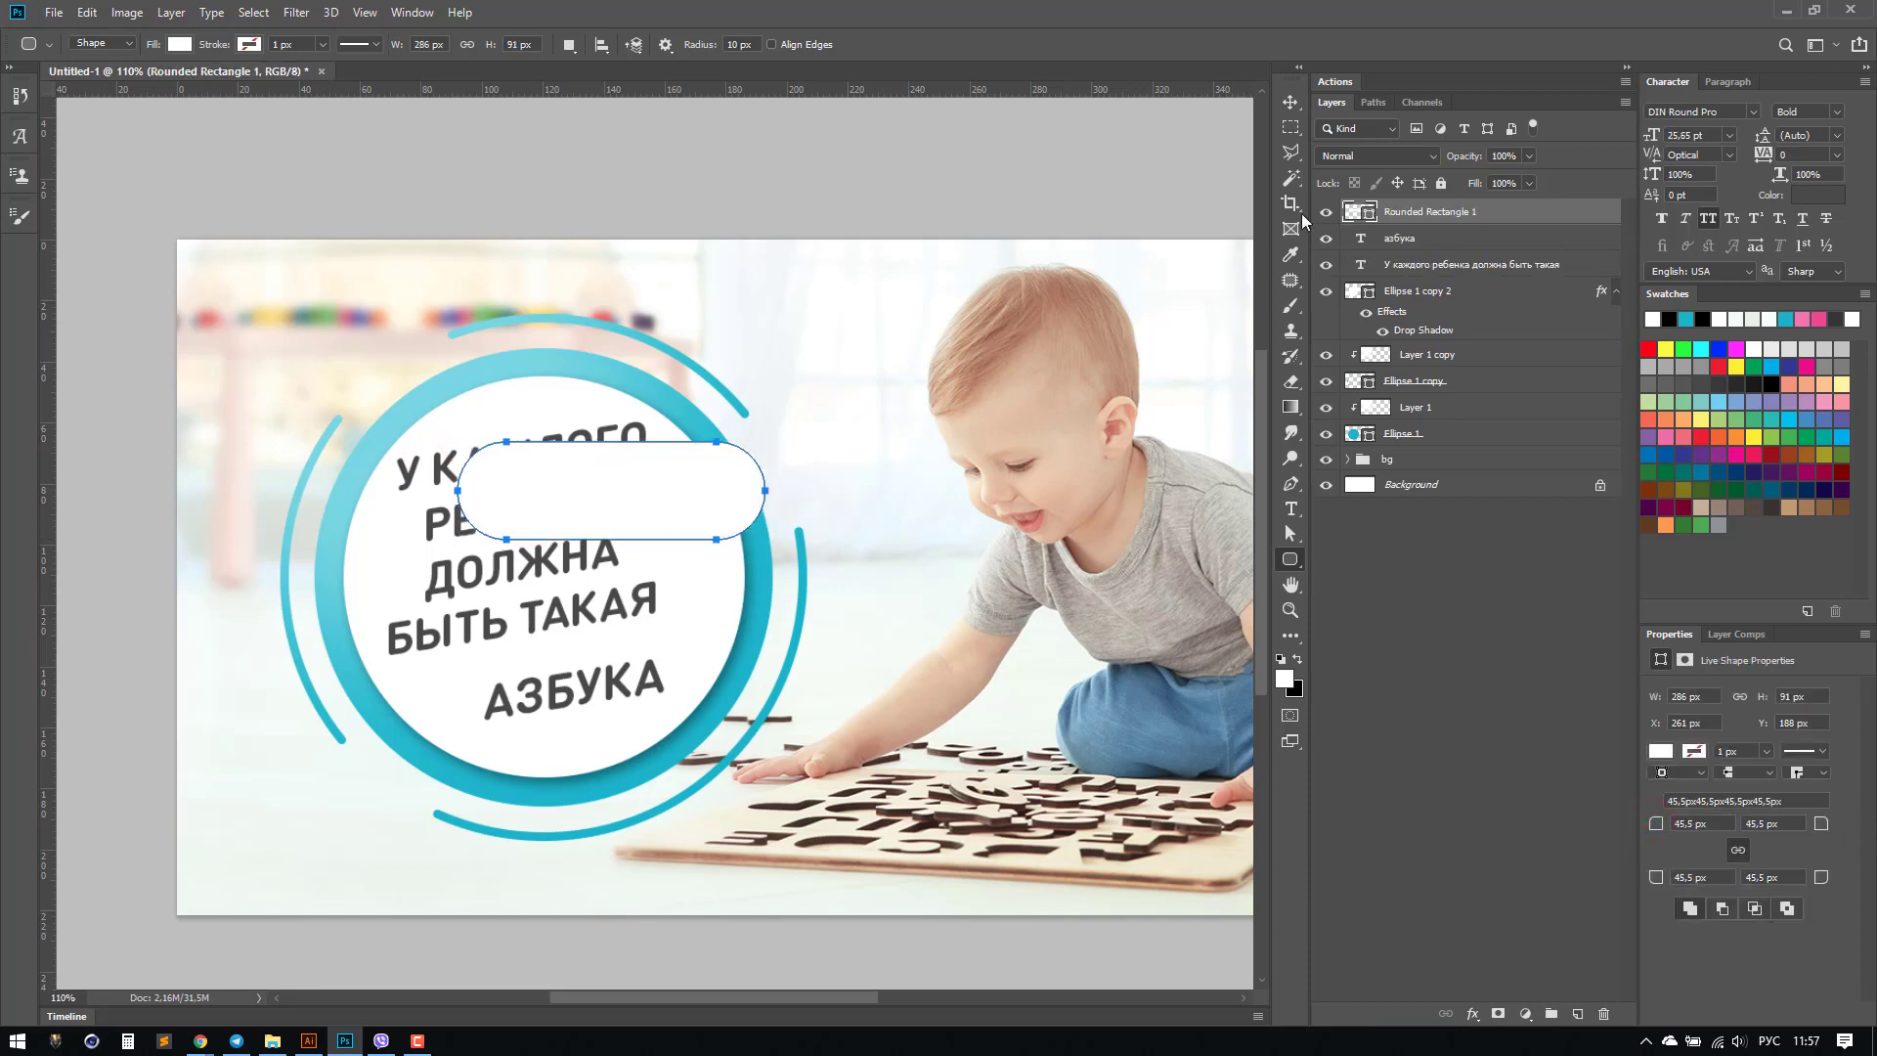
Step: Fill the rounded rectangle with pink, RGB 245, 72, 147
click(1665, 751)
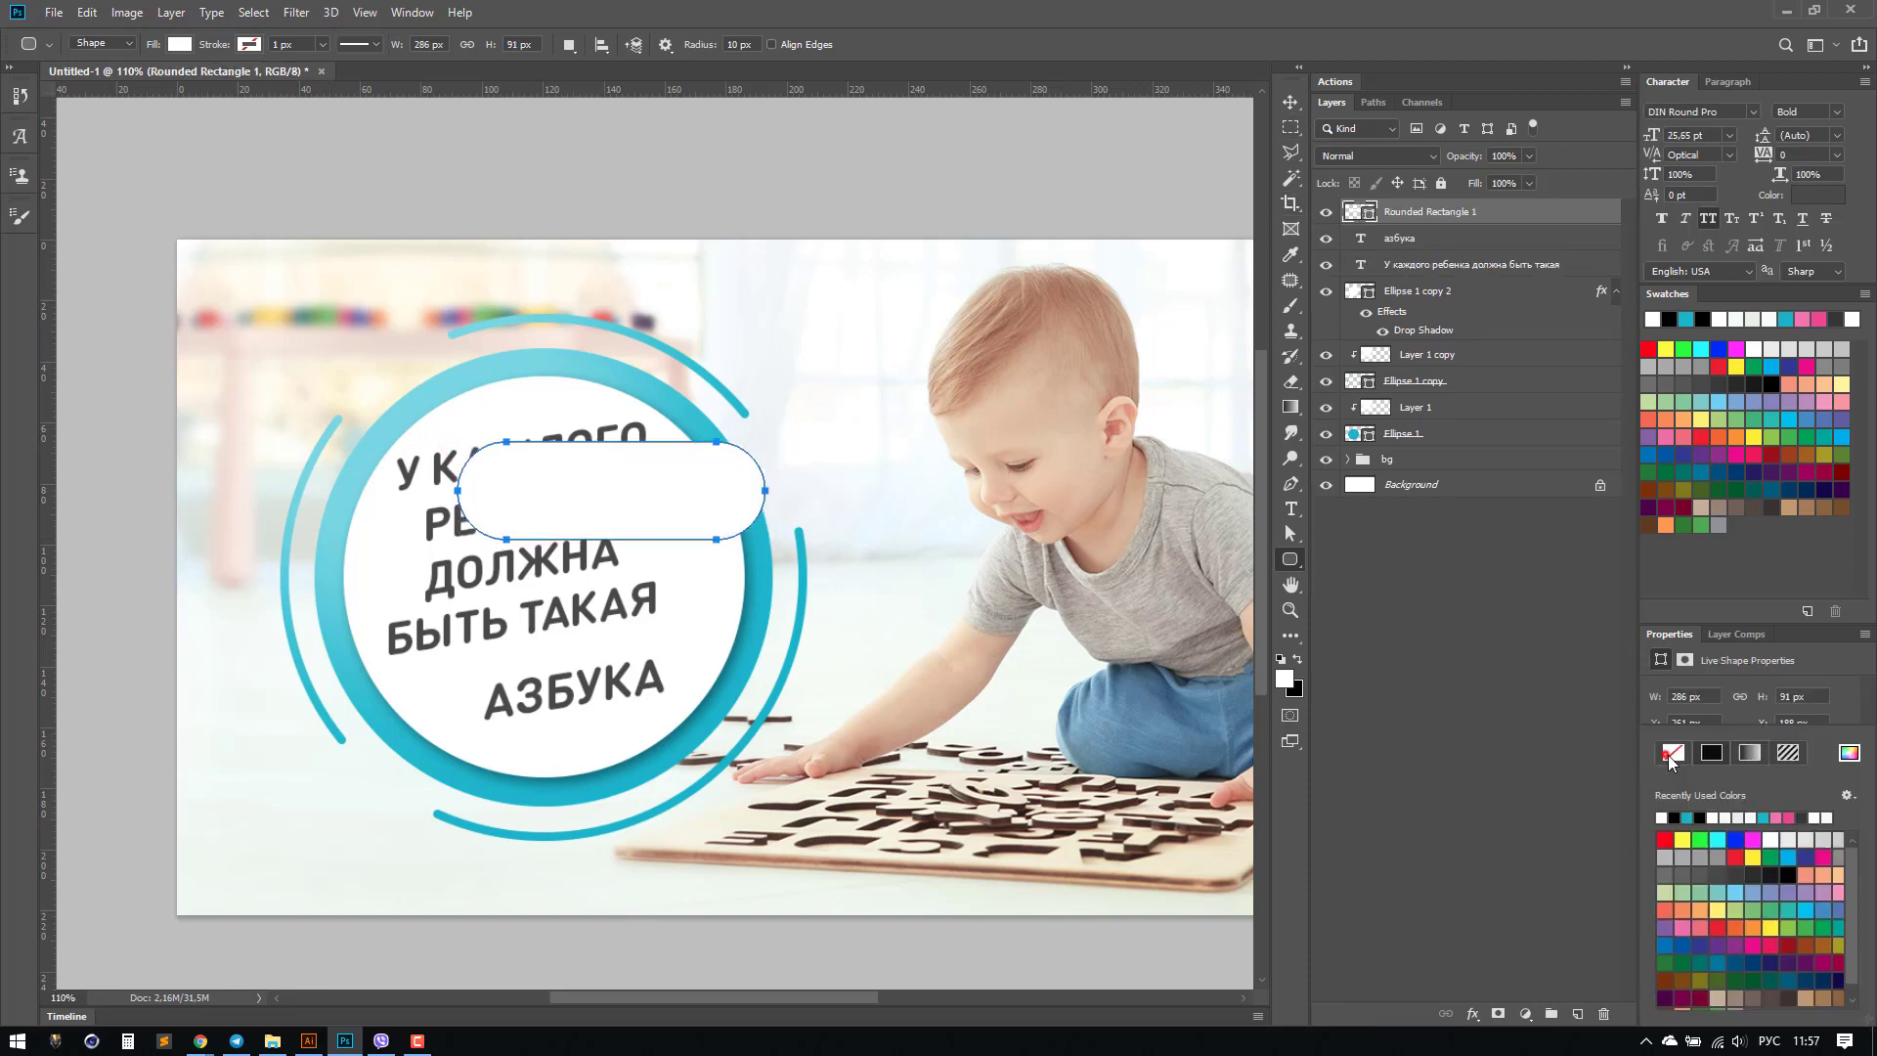
click(1850, 753)
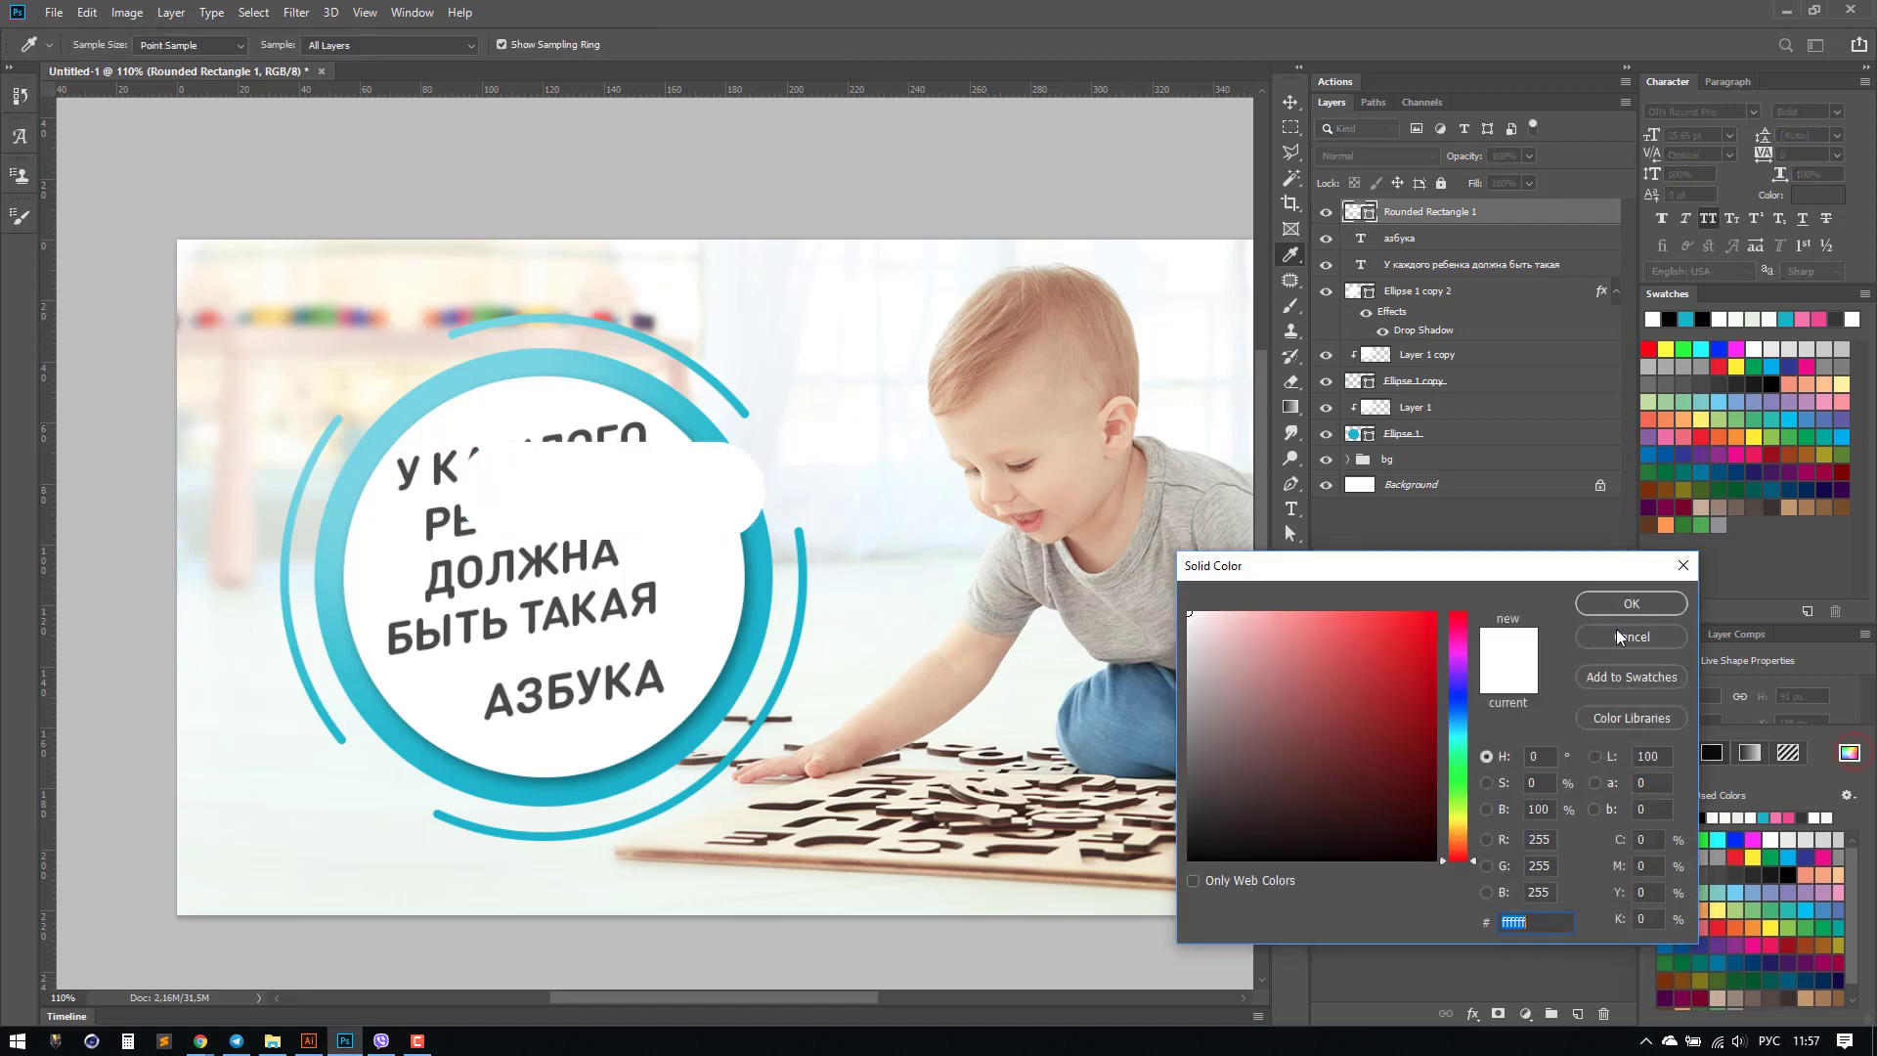
click(1551, 841)
text(245)
key(Tab)
key(Tab)
text(147)
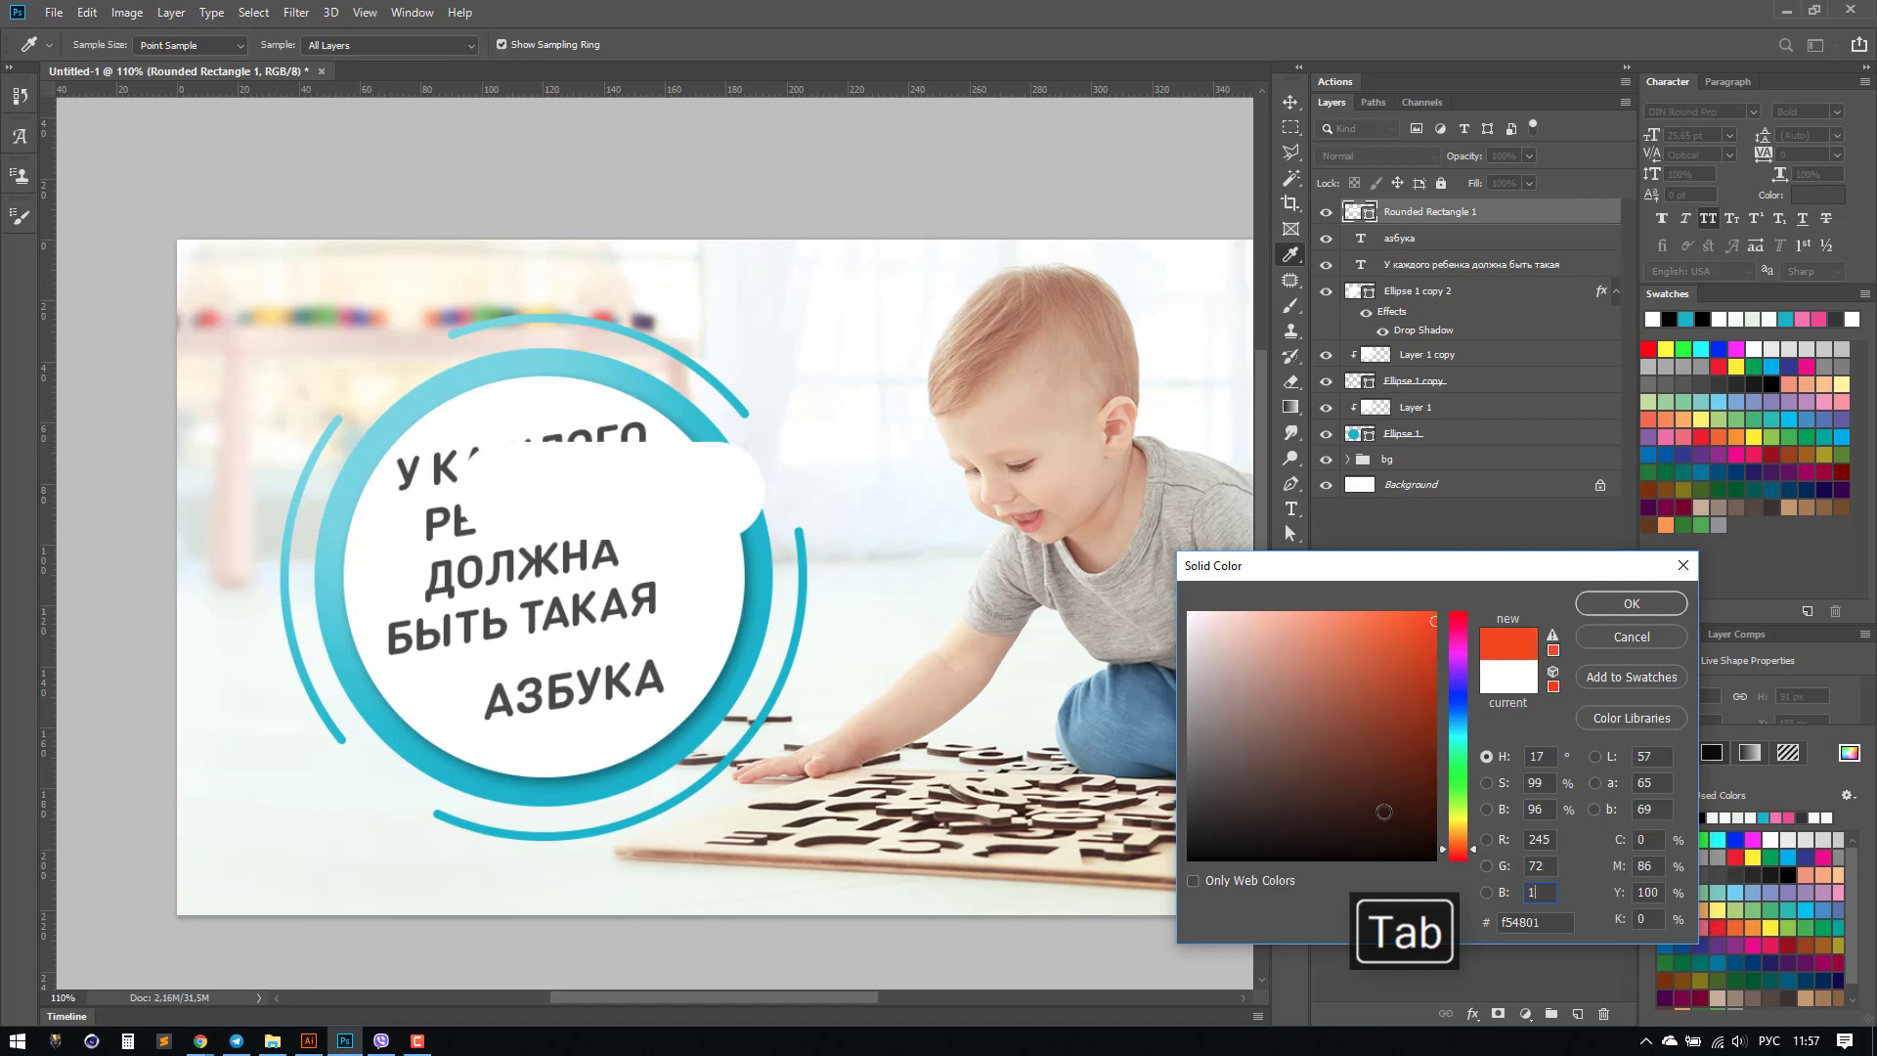
key(Return)
Step: Move and shrink the pink shape to fit around the word "АЗБУКА" and place its layer below that text layer
click(1290, 102)
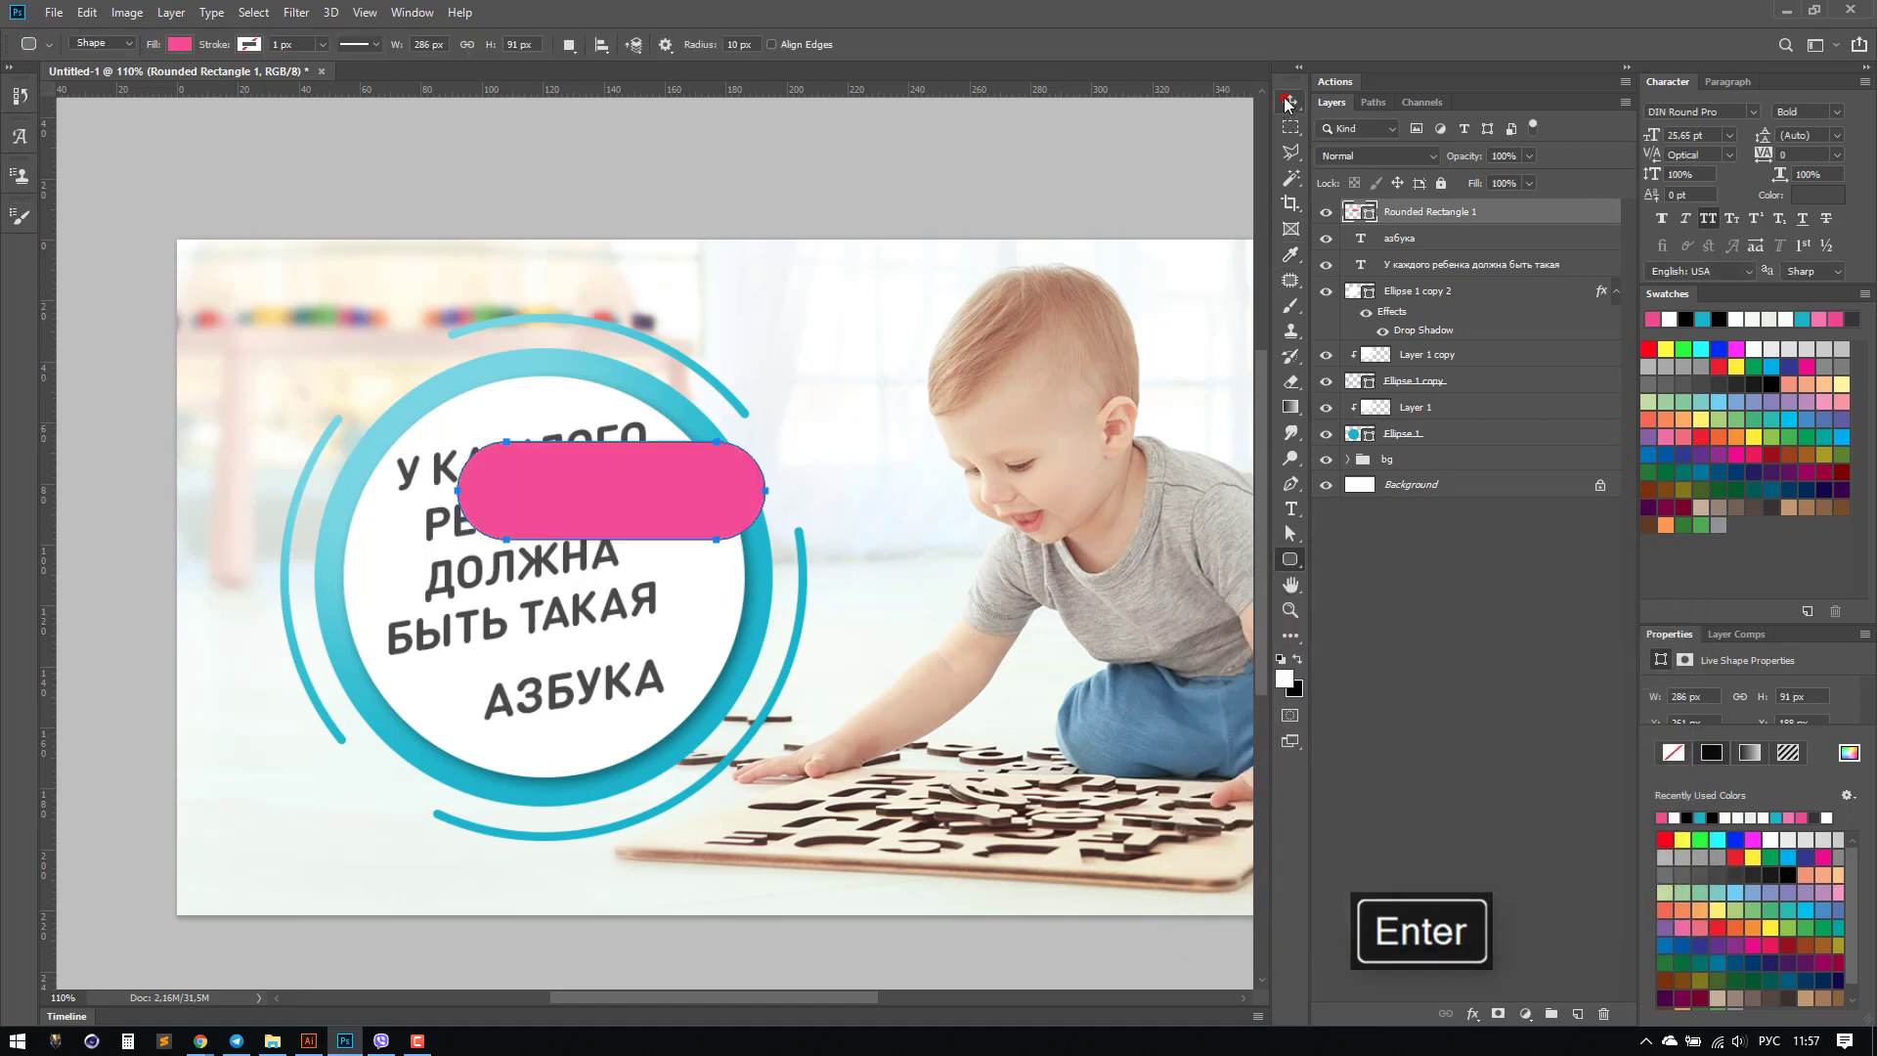
drag(733, 515, 724, 731)
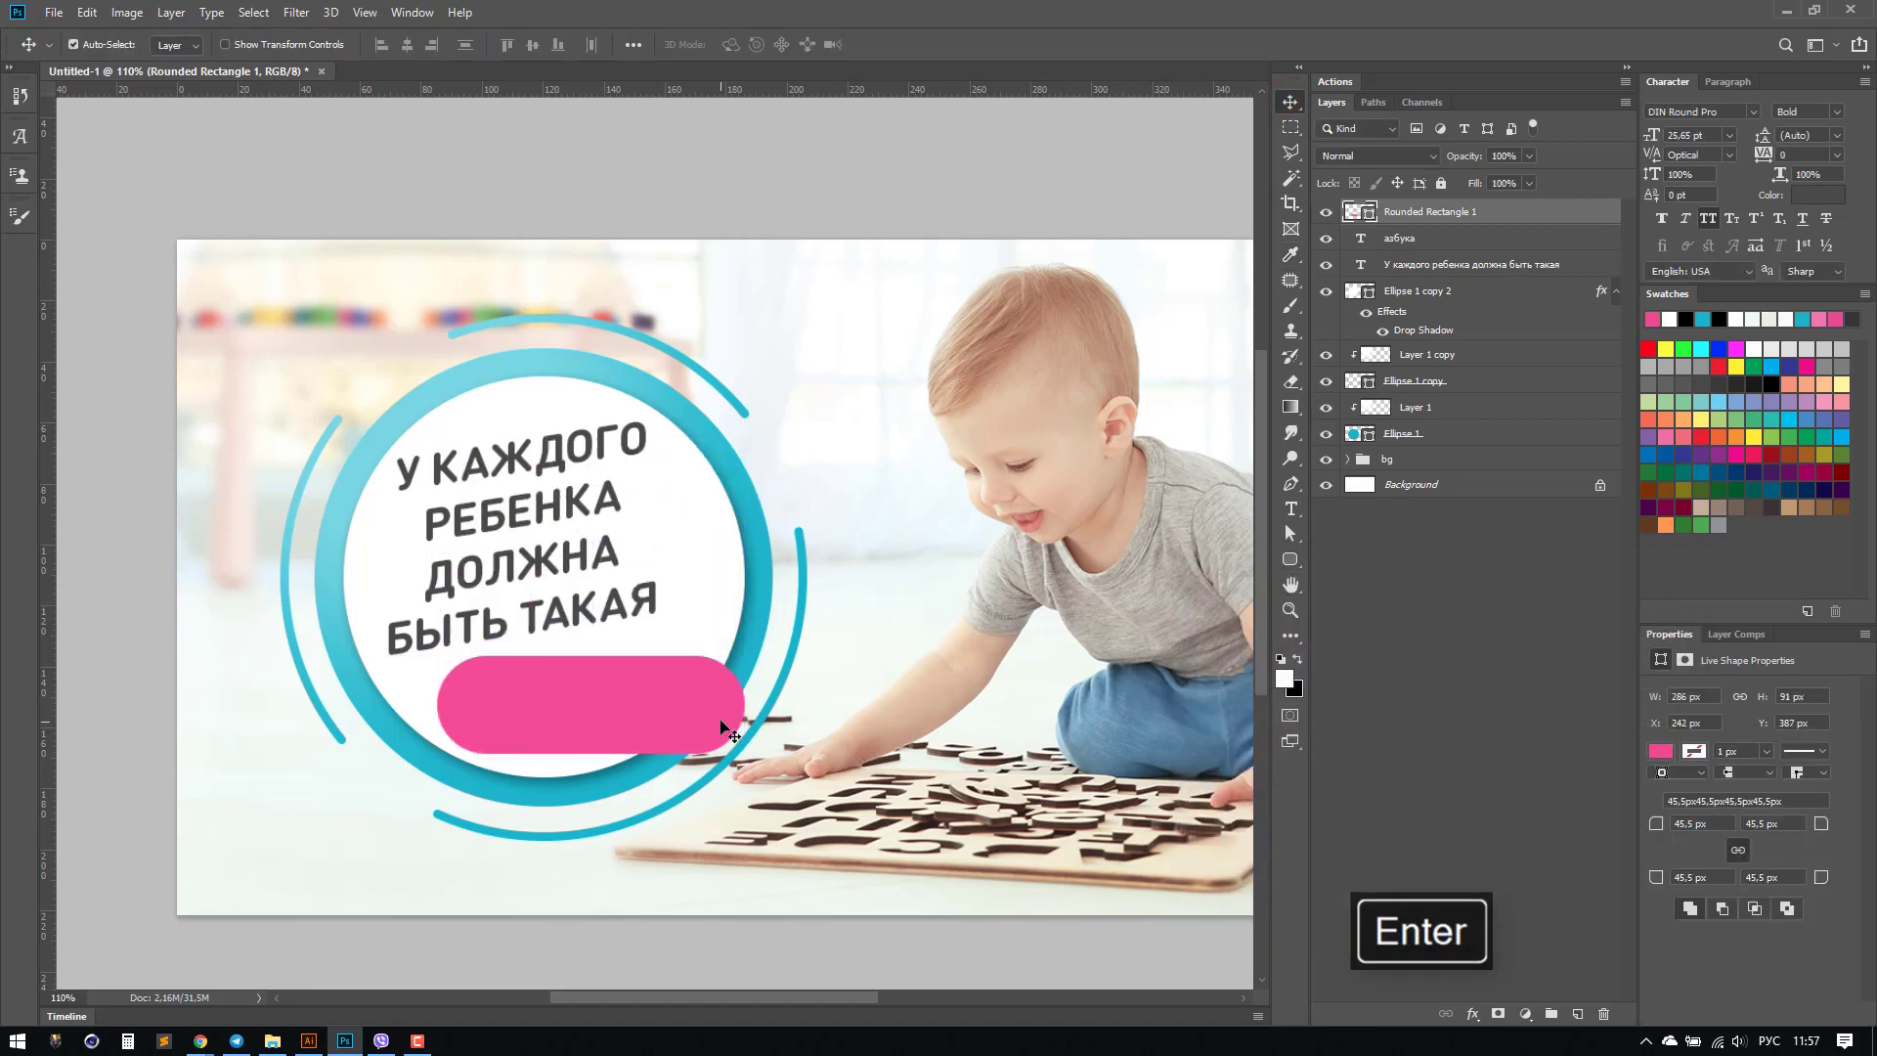
key(ctrl+t)
drag(743, 657, 717, 672)
double_click(641, 702)
drag(1400, 215, 1402, 253)
Step: Skew the pink shape vertically by -9° to match the slant of "АЗБУКА"
drag(655, 722, 735, 674)
key(ctrl+t)
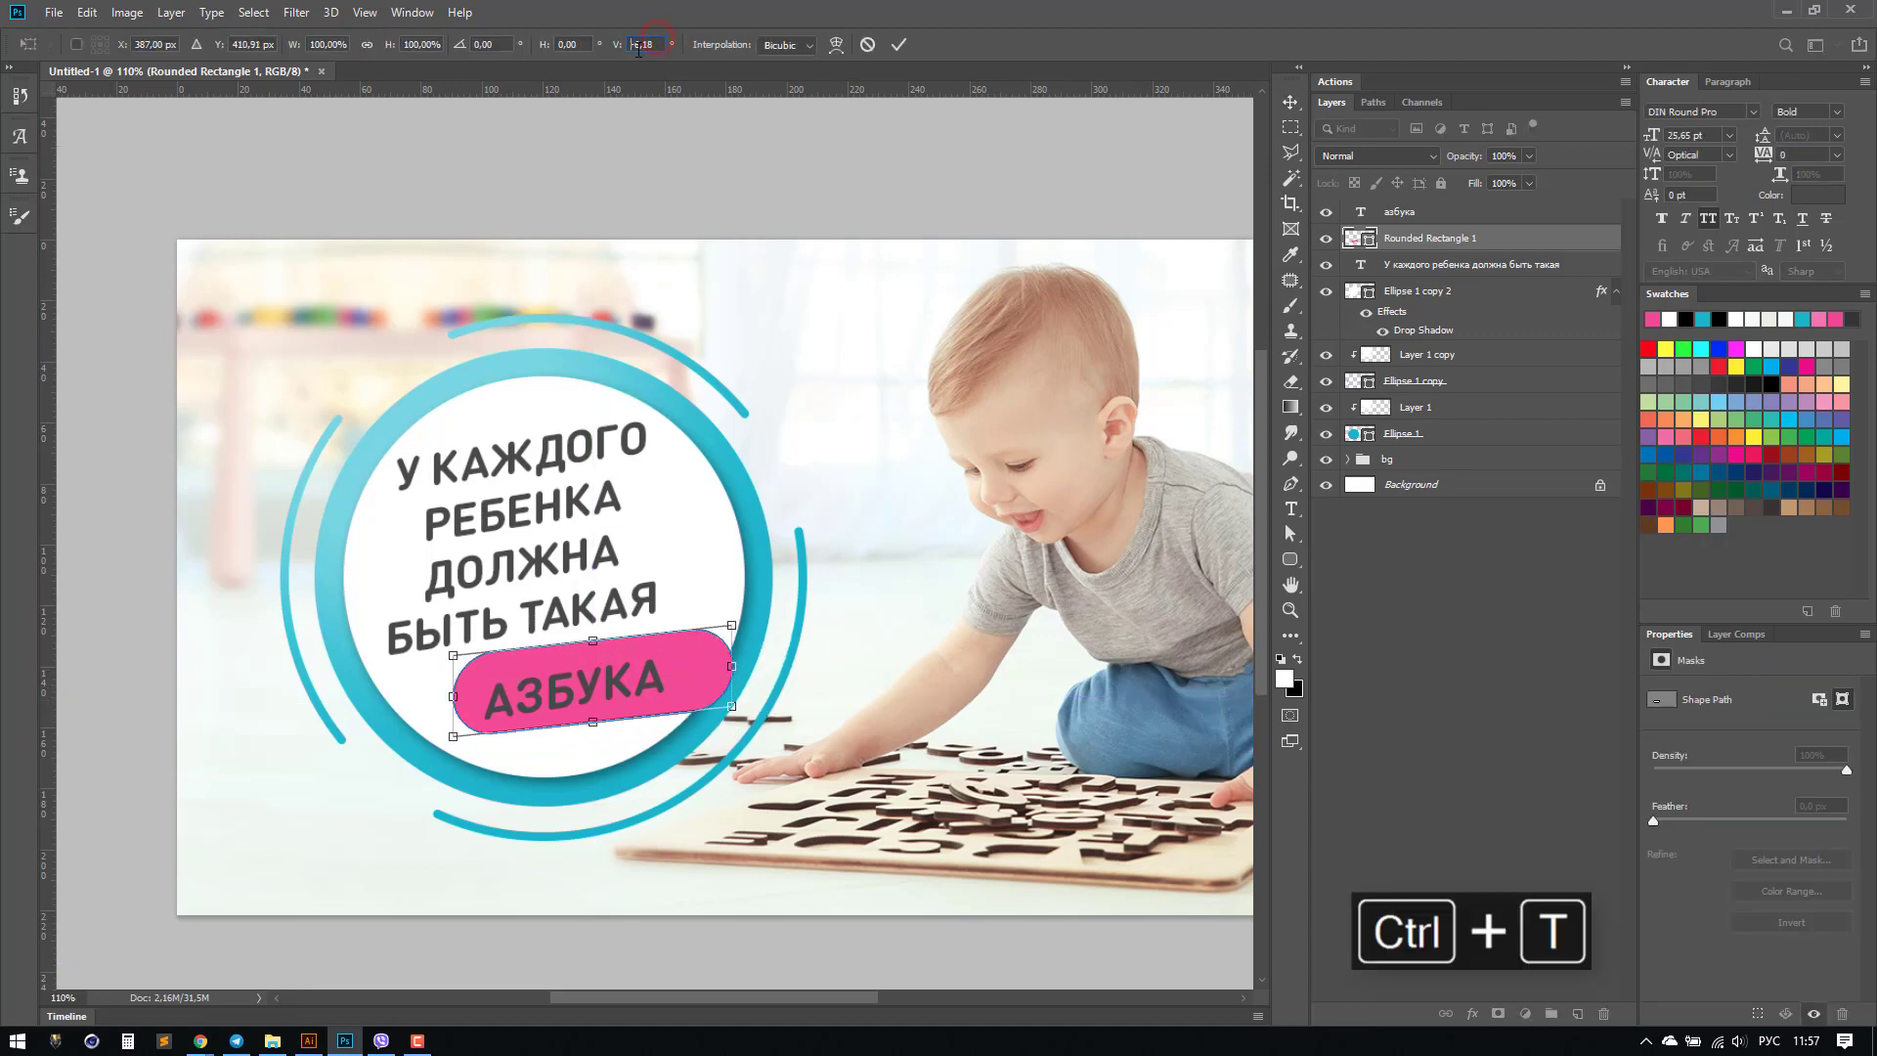
text(-9)
key(Return)
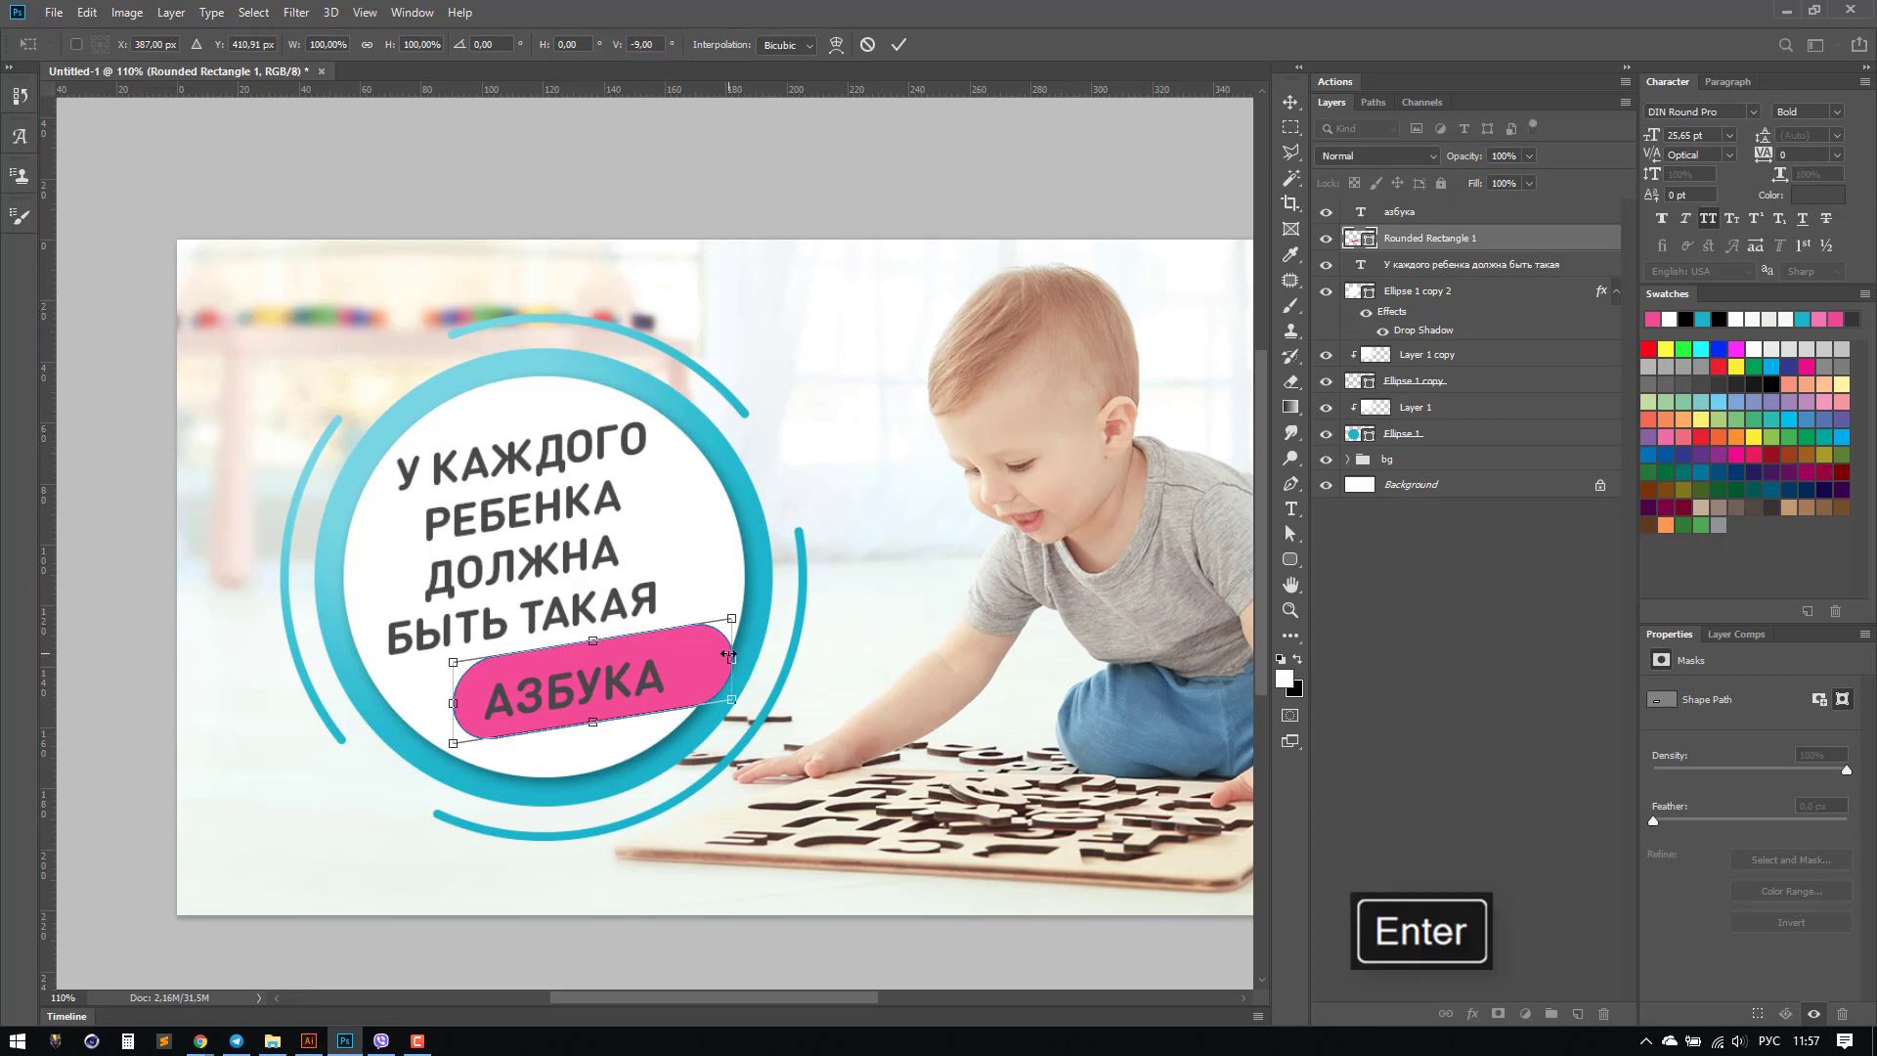
Step: Widen the pink rounded shape to about 124% and heighten it to about 107% around the word "АЗБУКА"
drag(728, 654, 691, 664)
drag(457, 700, 389, 712)
drag(697, 676, 739, 668)
drag(556, 731, 564, 731)
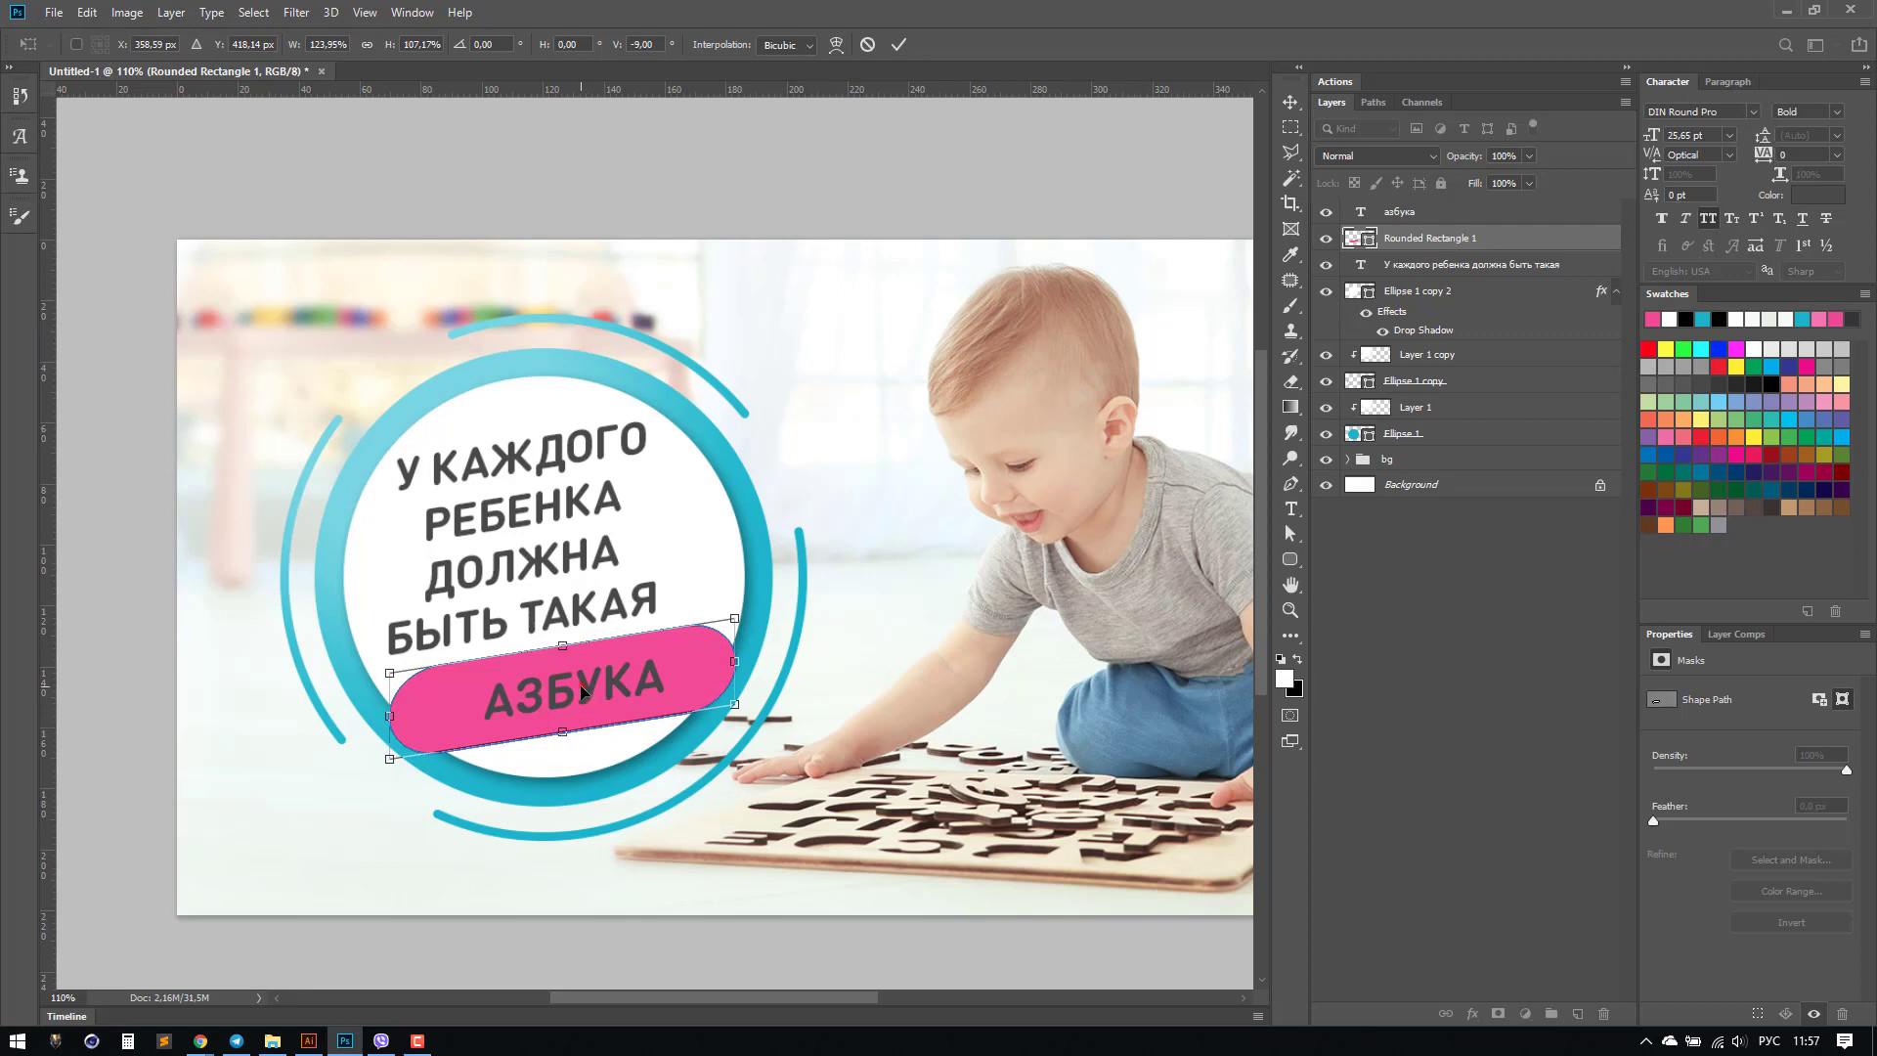
key(Return)
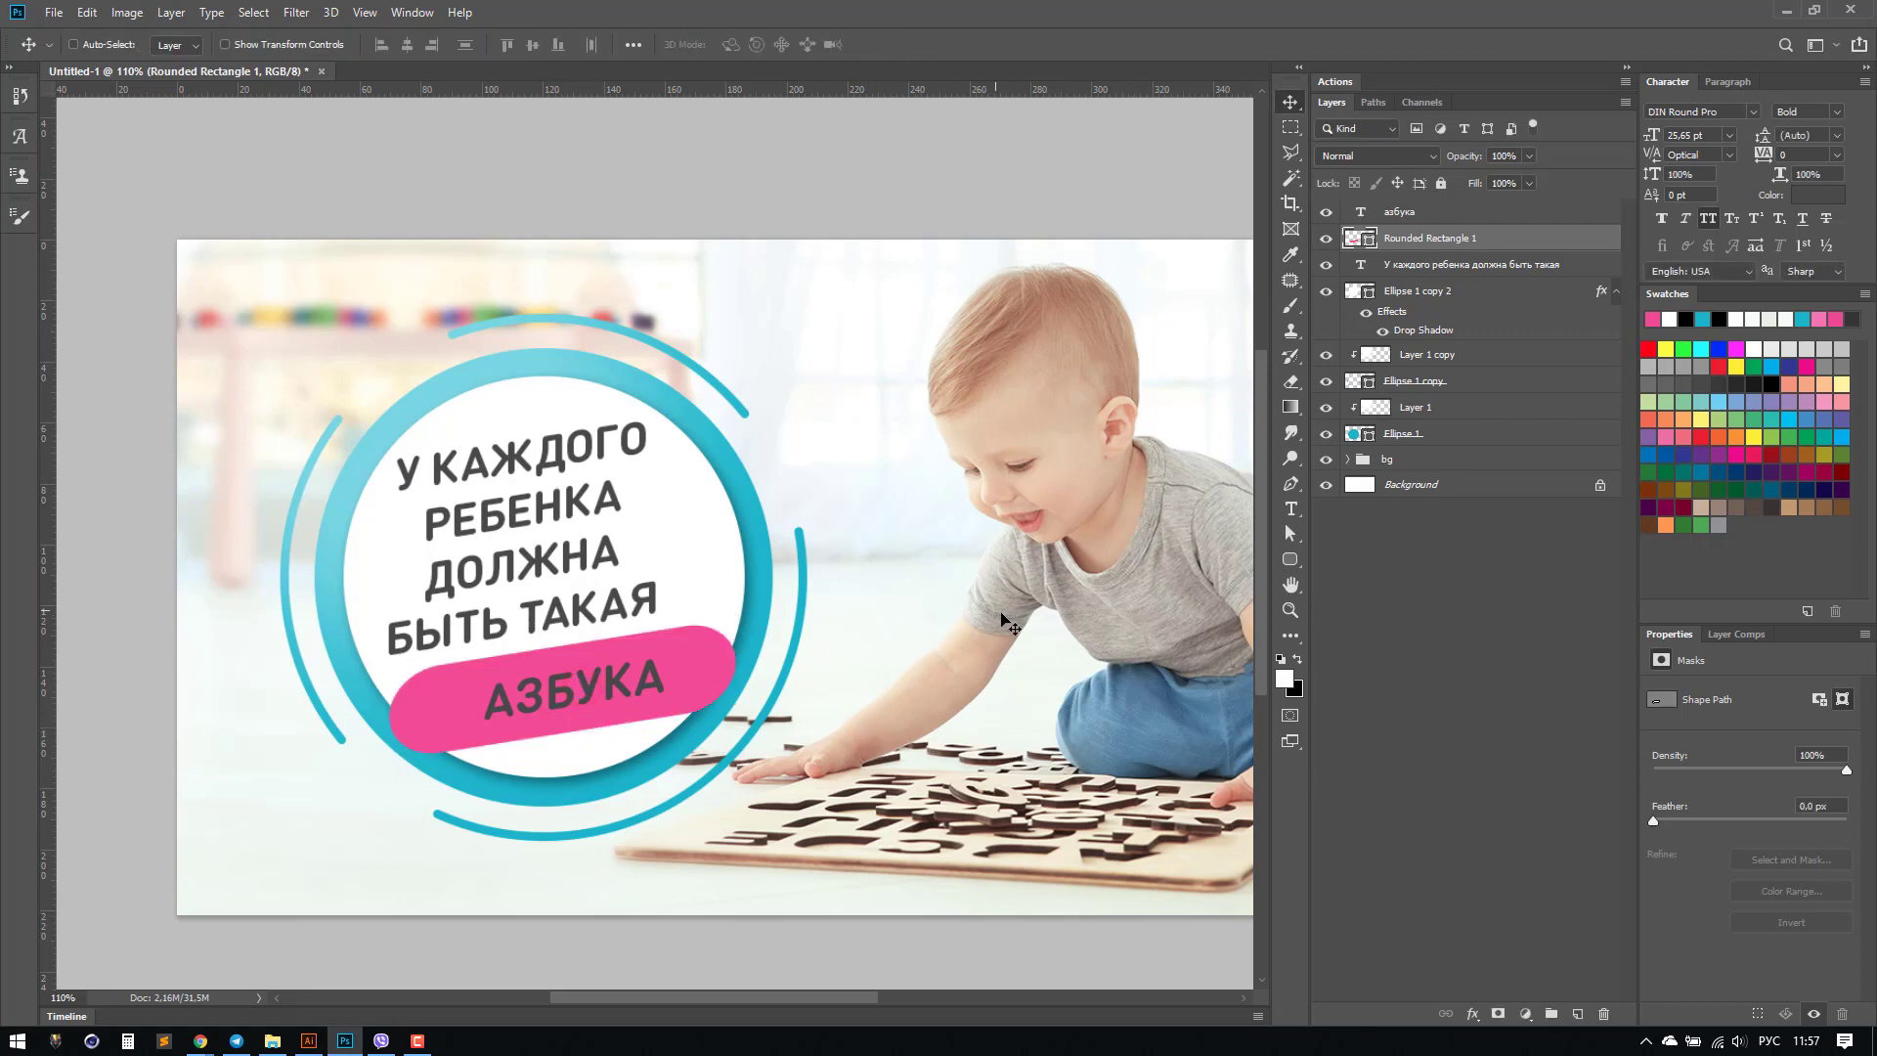
Step: Change the text color of "АЗБУКА" to white, ffffff
ctrl+click(578, 696)
click(1804, 196)
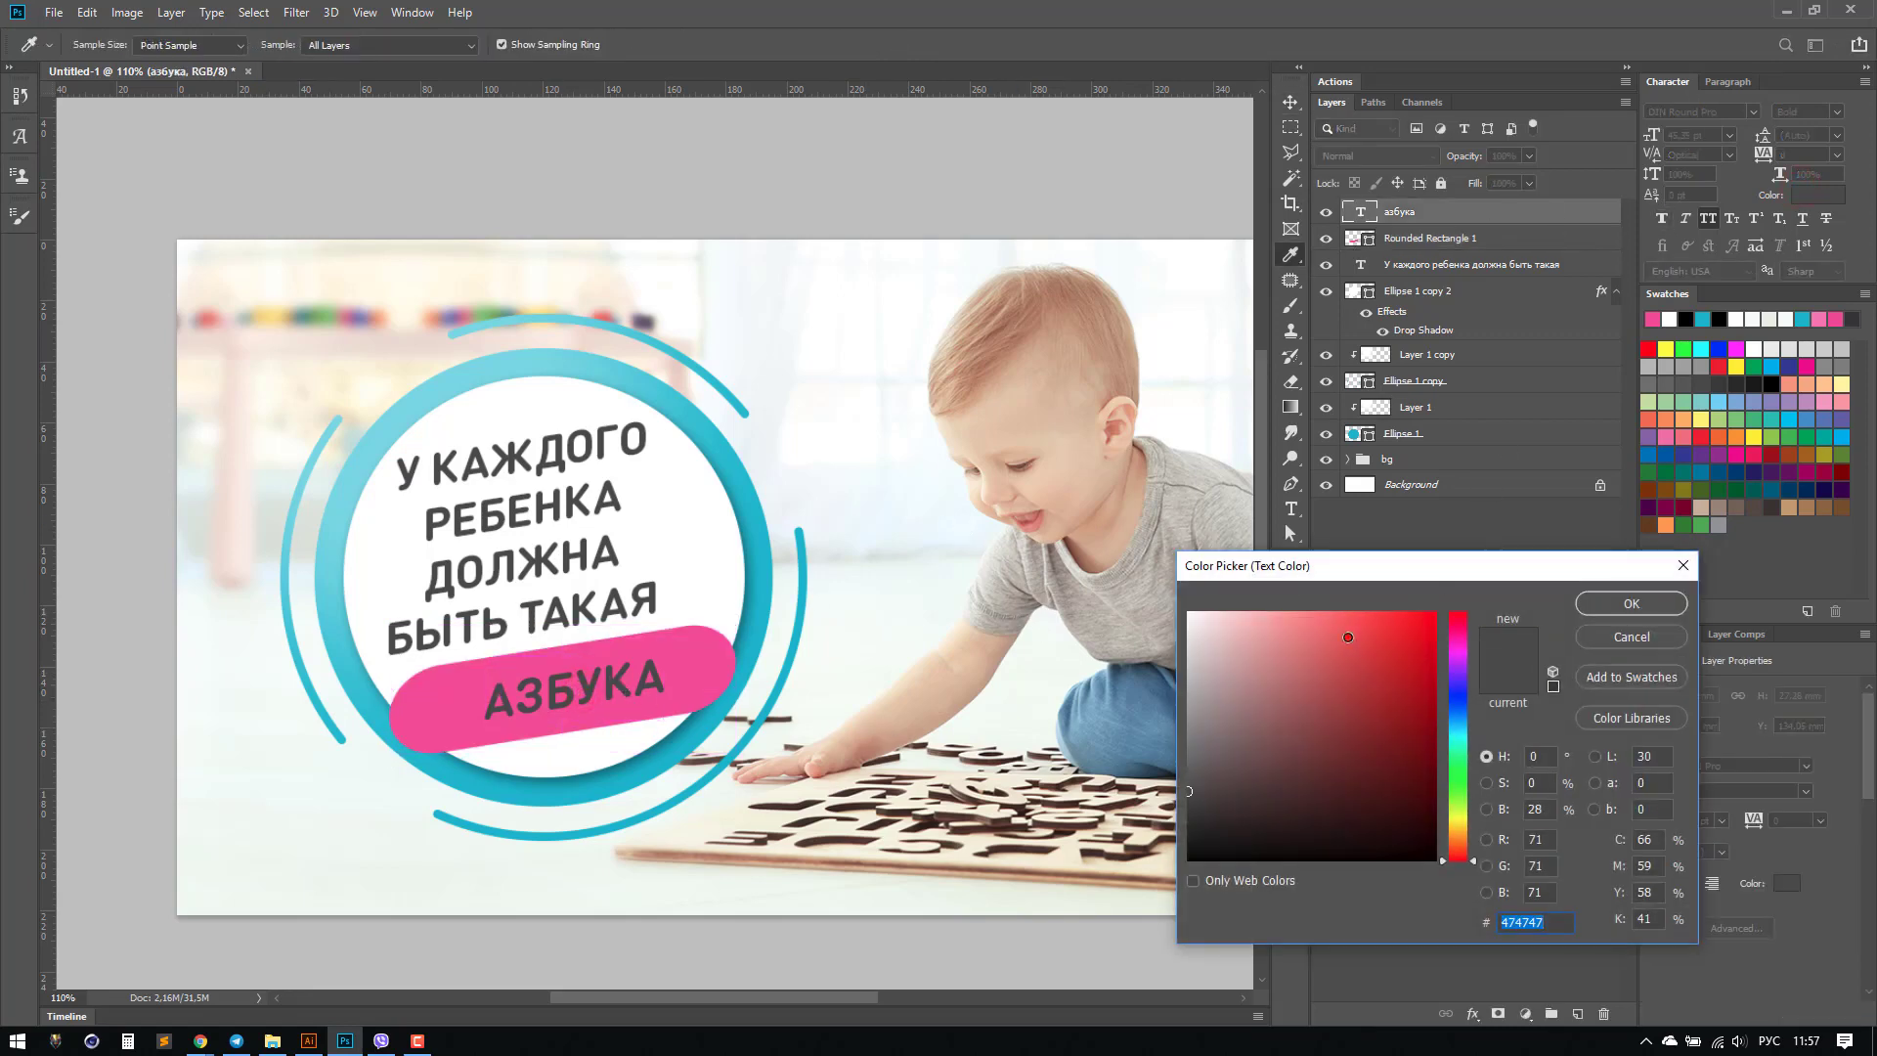
text(ffffff)
click(1624, 602)
Step: Enlarge the word "АЗБУКА" to about 62,88 pt to fill the pink shape and nudge it slightly up
key(ctrl+t)
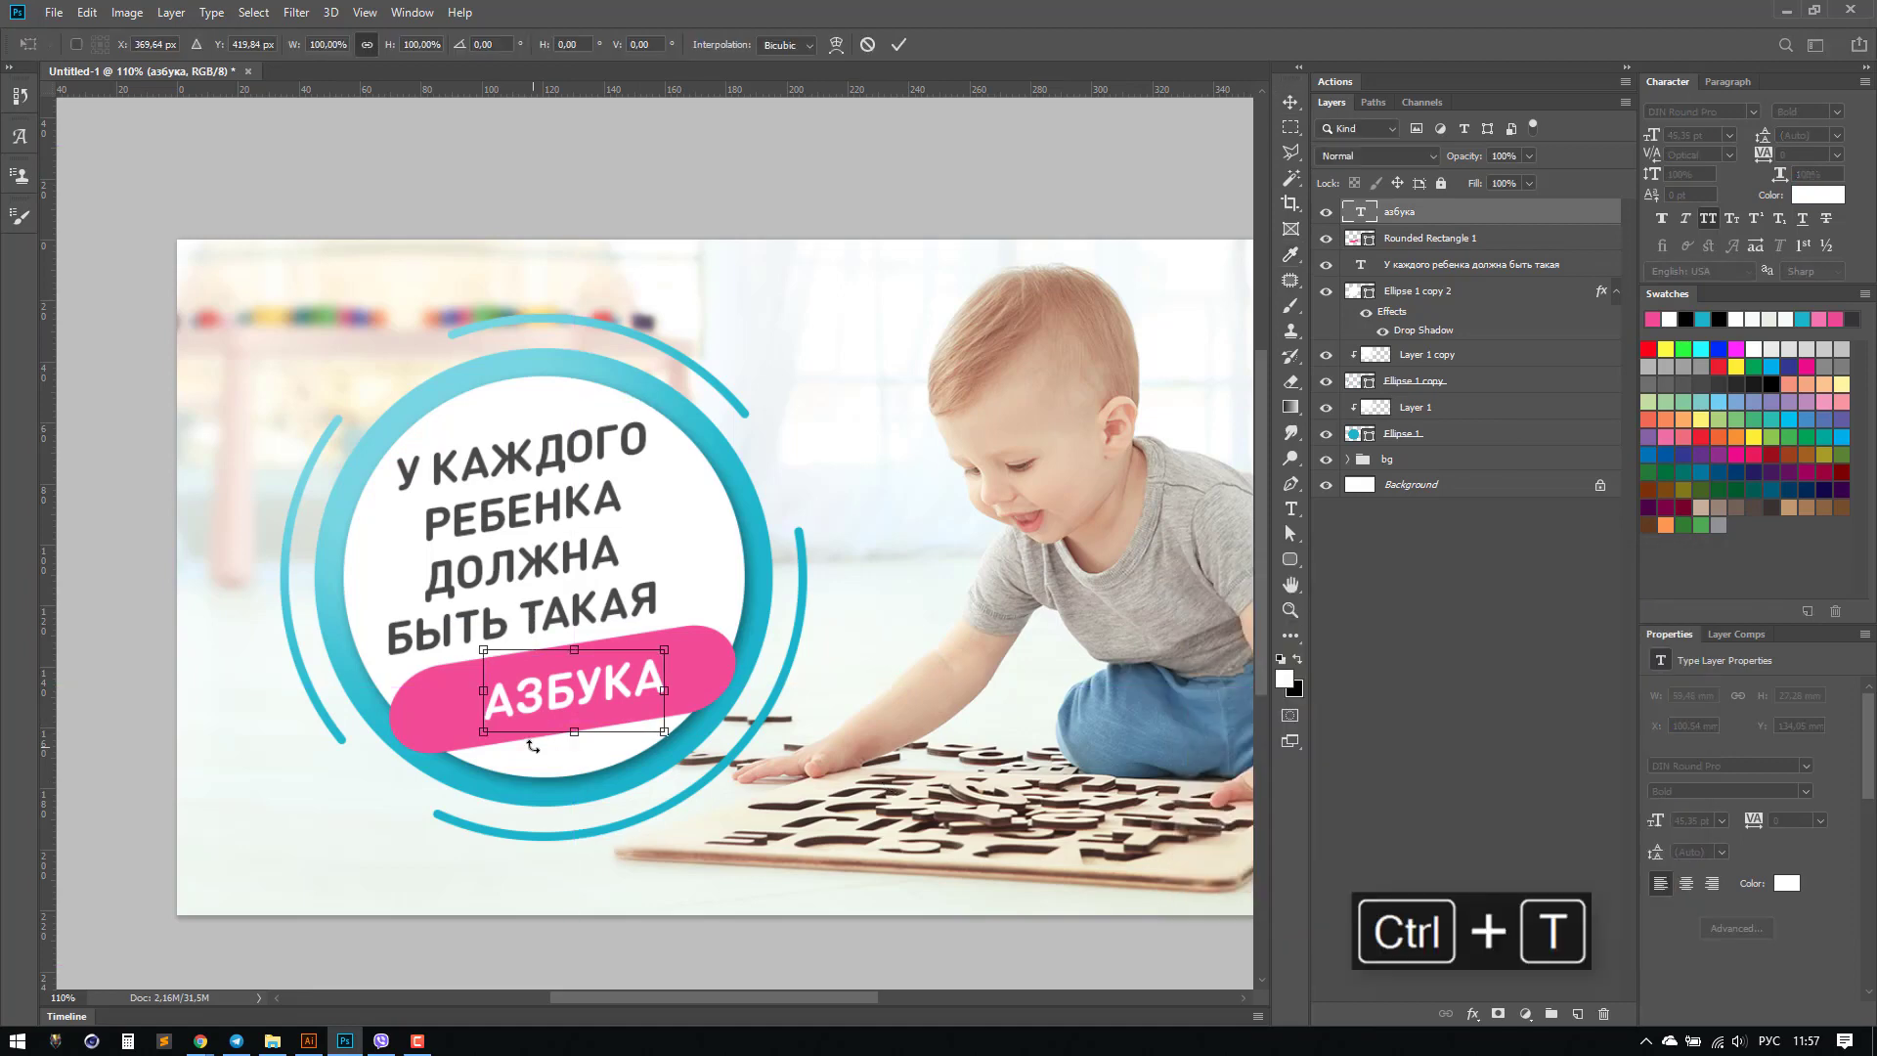
drag(481, 732, 438, 752)
drag(665, 648, 696, 638)
key(Return)
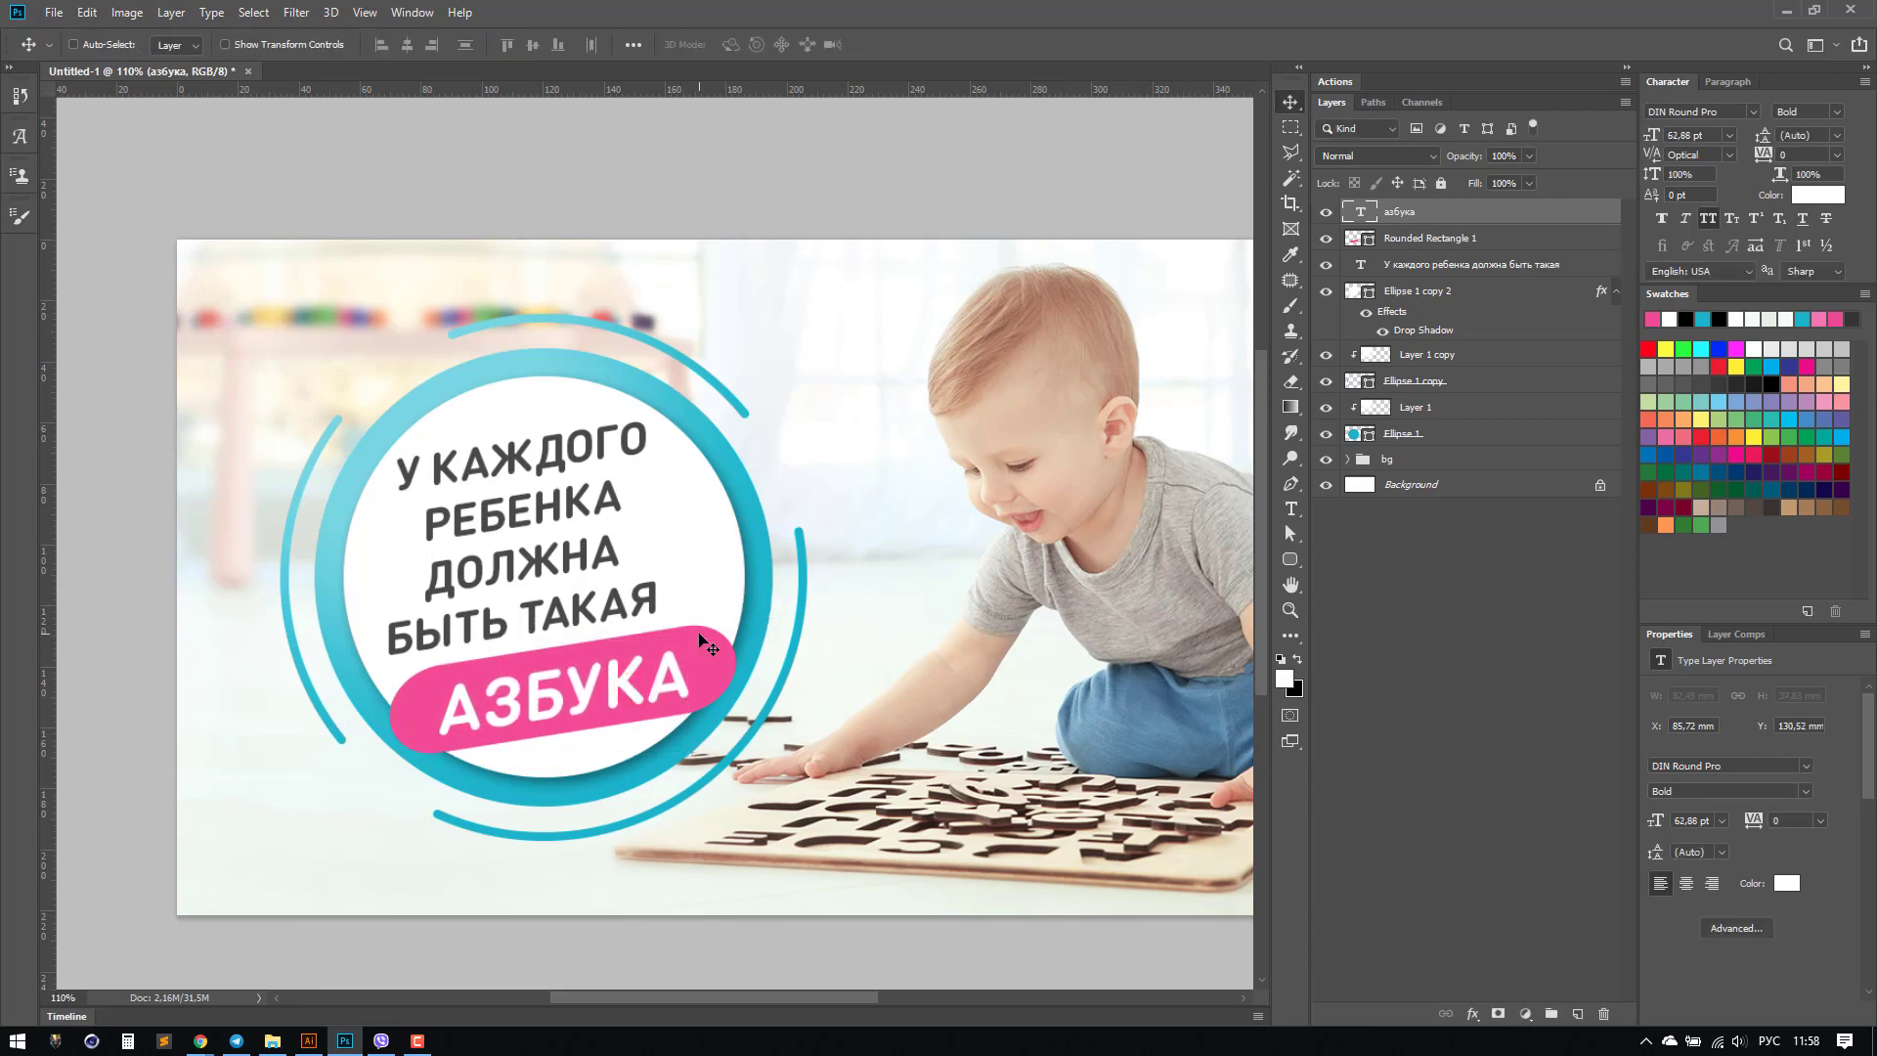
key(Up)
key(Up)
key(Up)
key(Up)
key(Down)
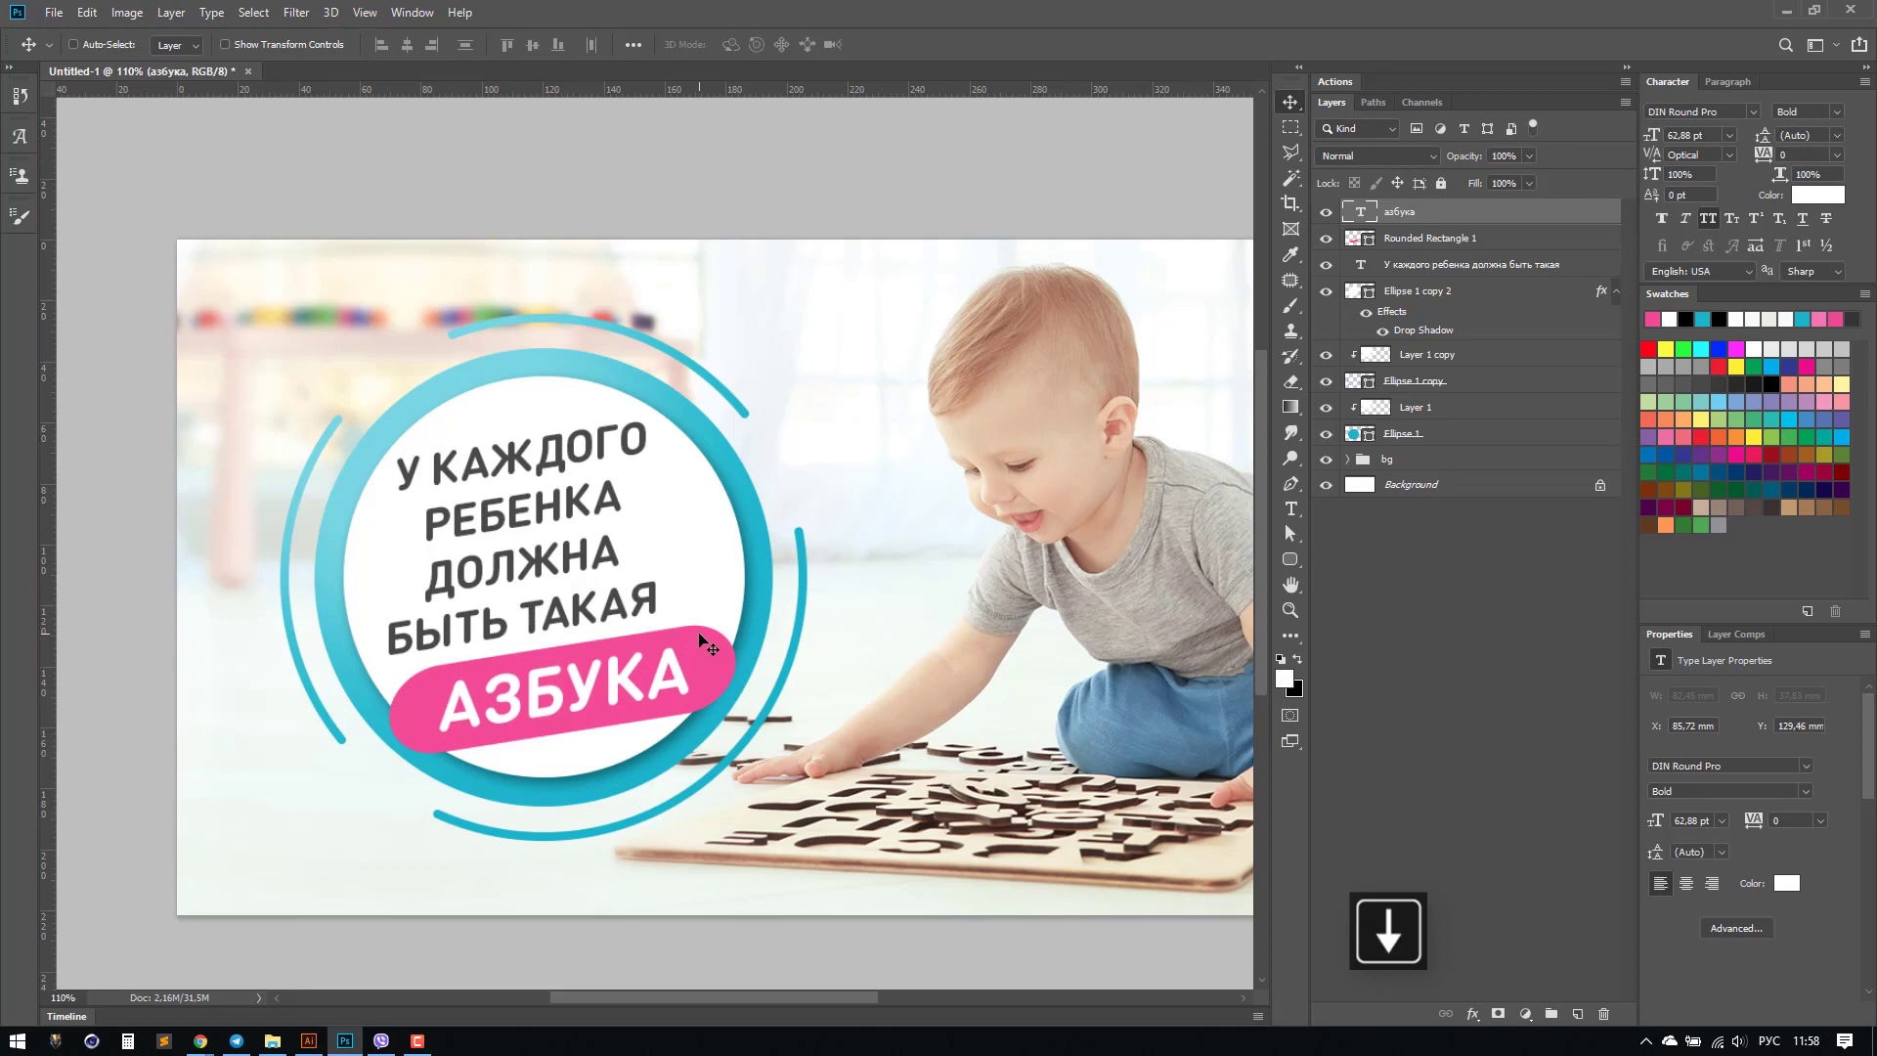
Step: Move the four-line headline about 5,3 mm to the right inside the white circle
key(ctrl)
ctrl+click(519, 564)
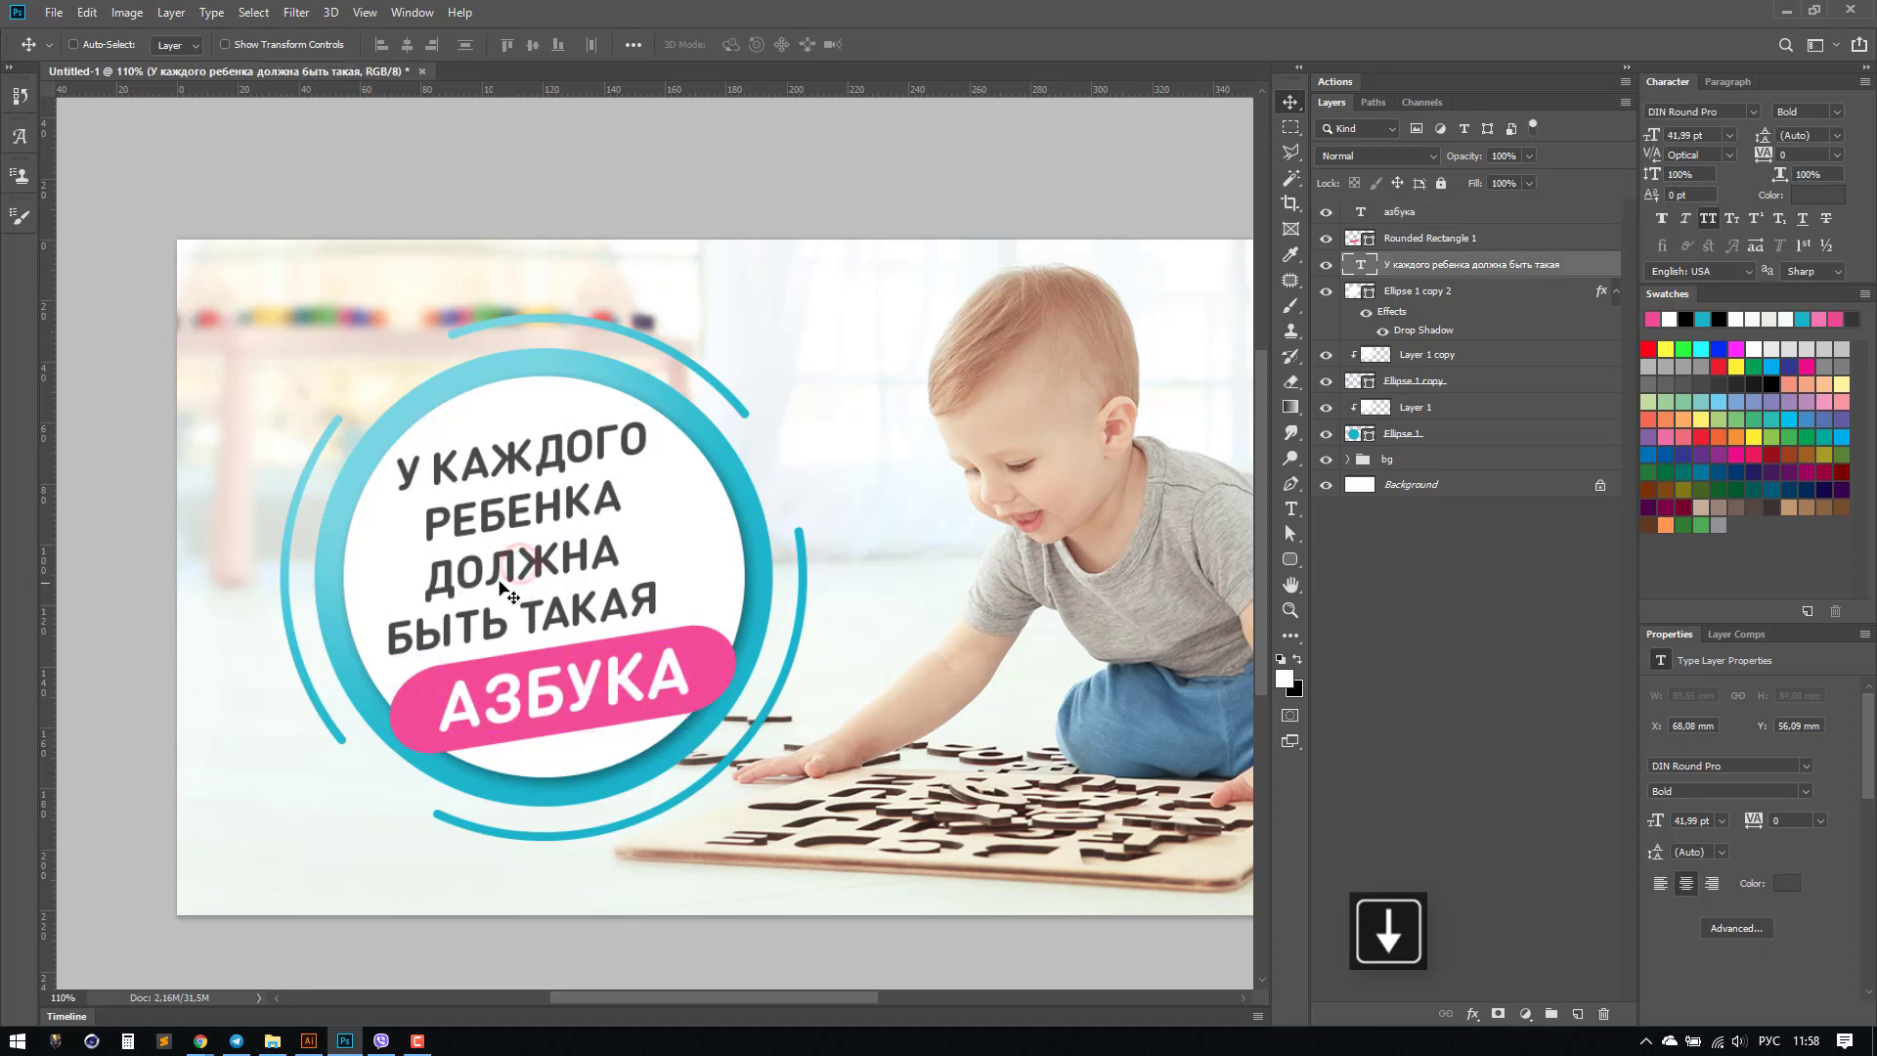
drag(519, 555, 536, 556)
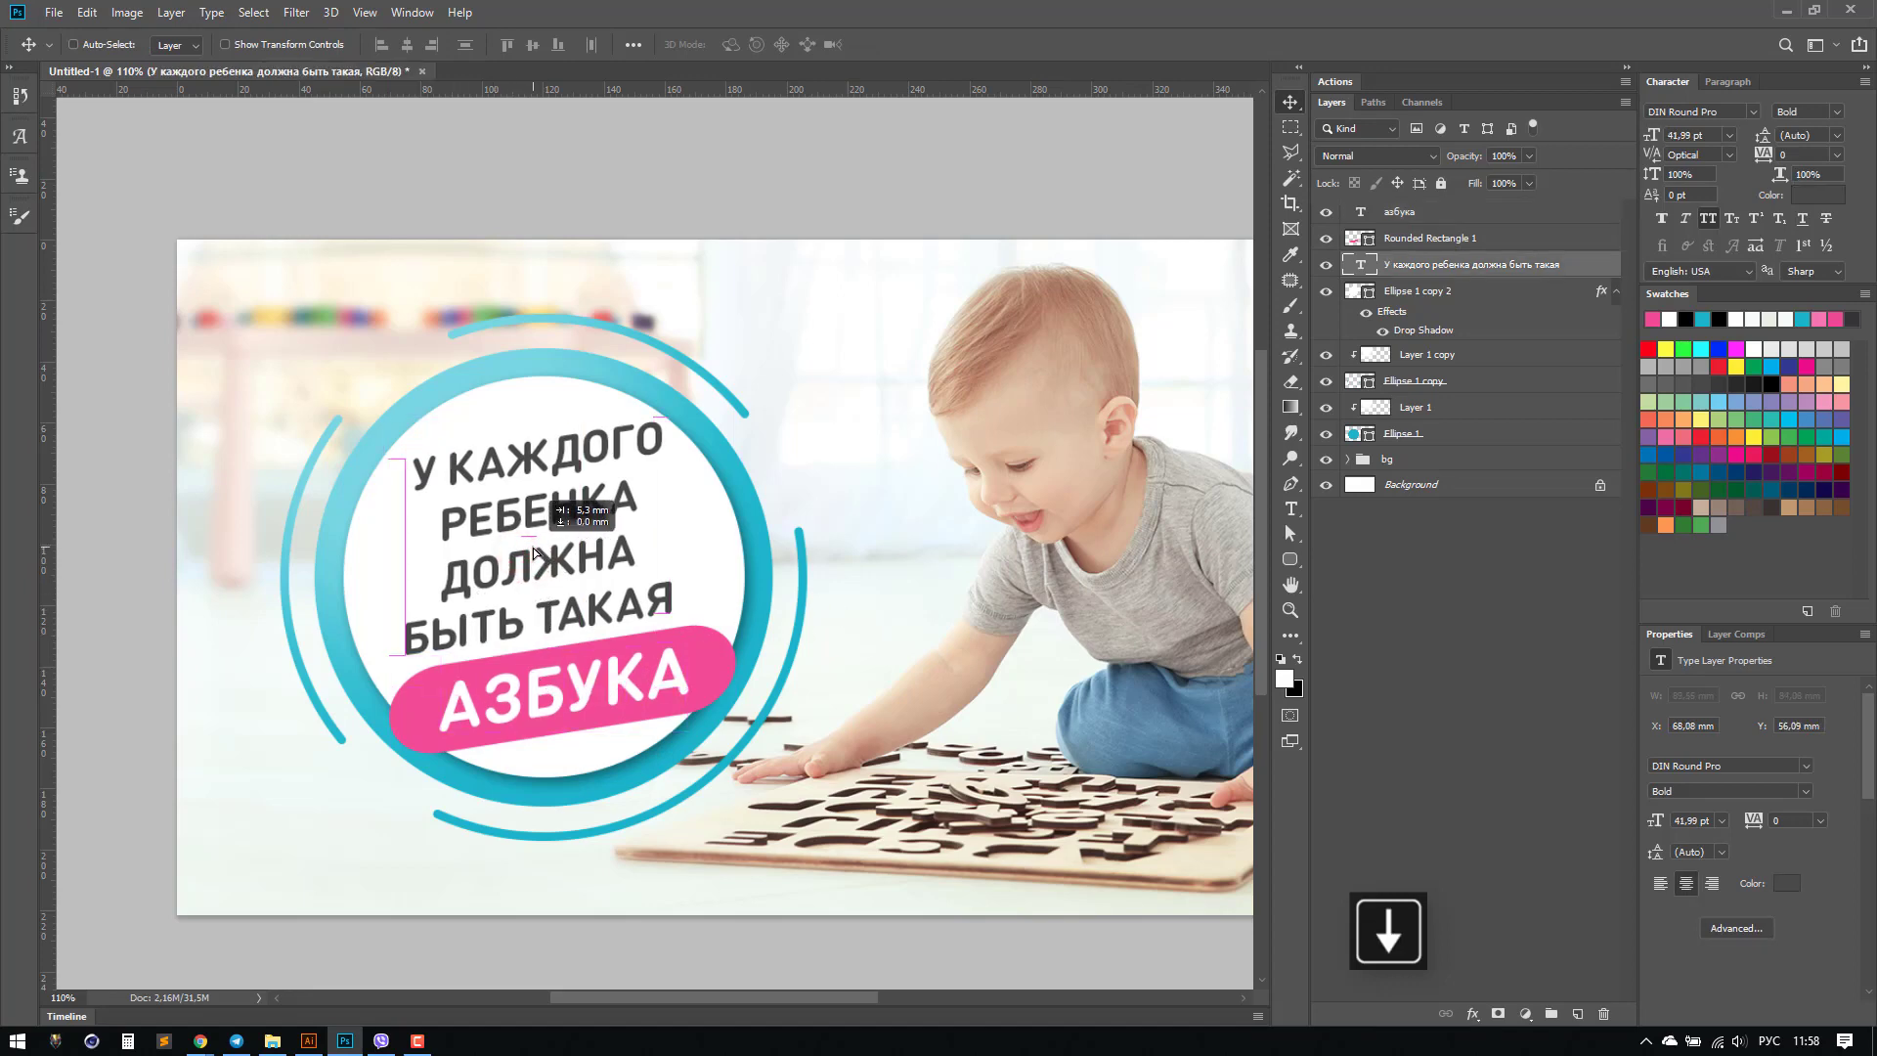
Step: Add spaces after "КАЖДОГО" and "РЕБЕНКА" and before "БЫТЬ" to balance the slanted headline lines
key(t)
click(654, 440)
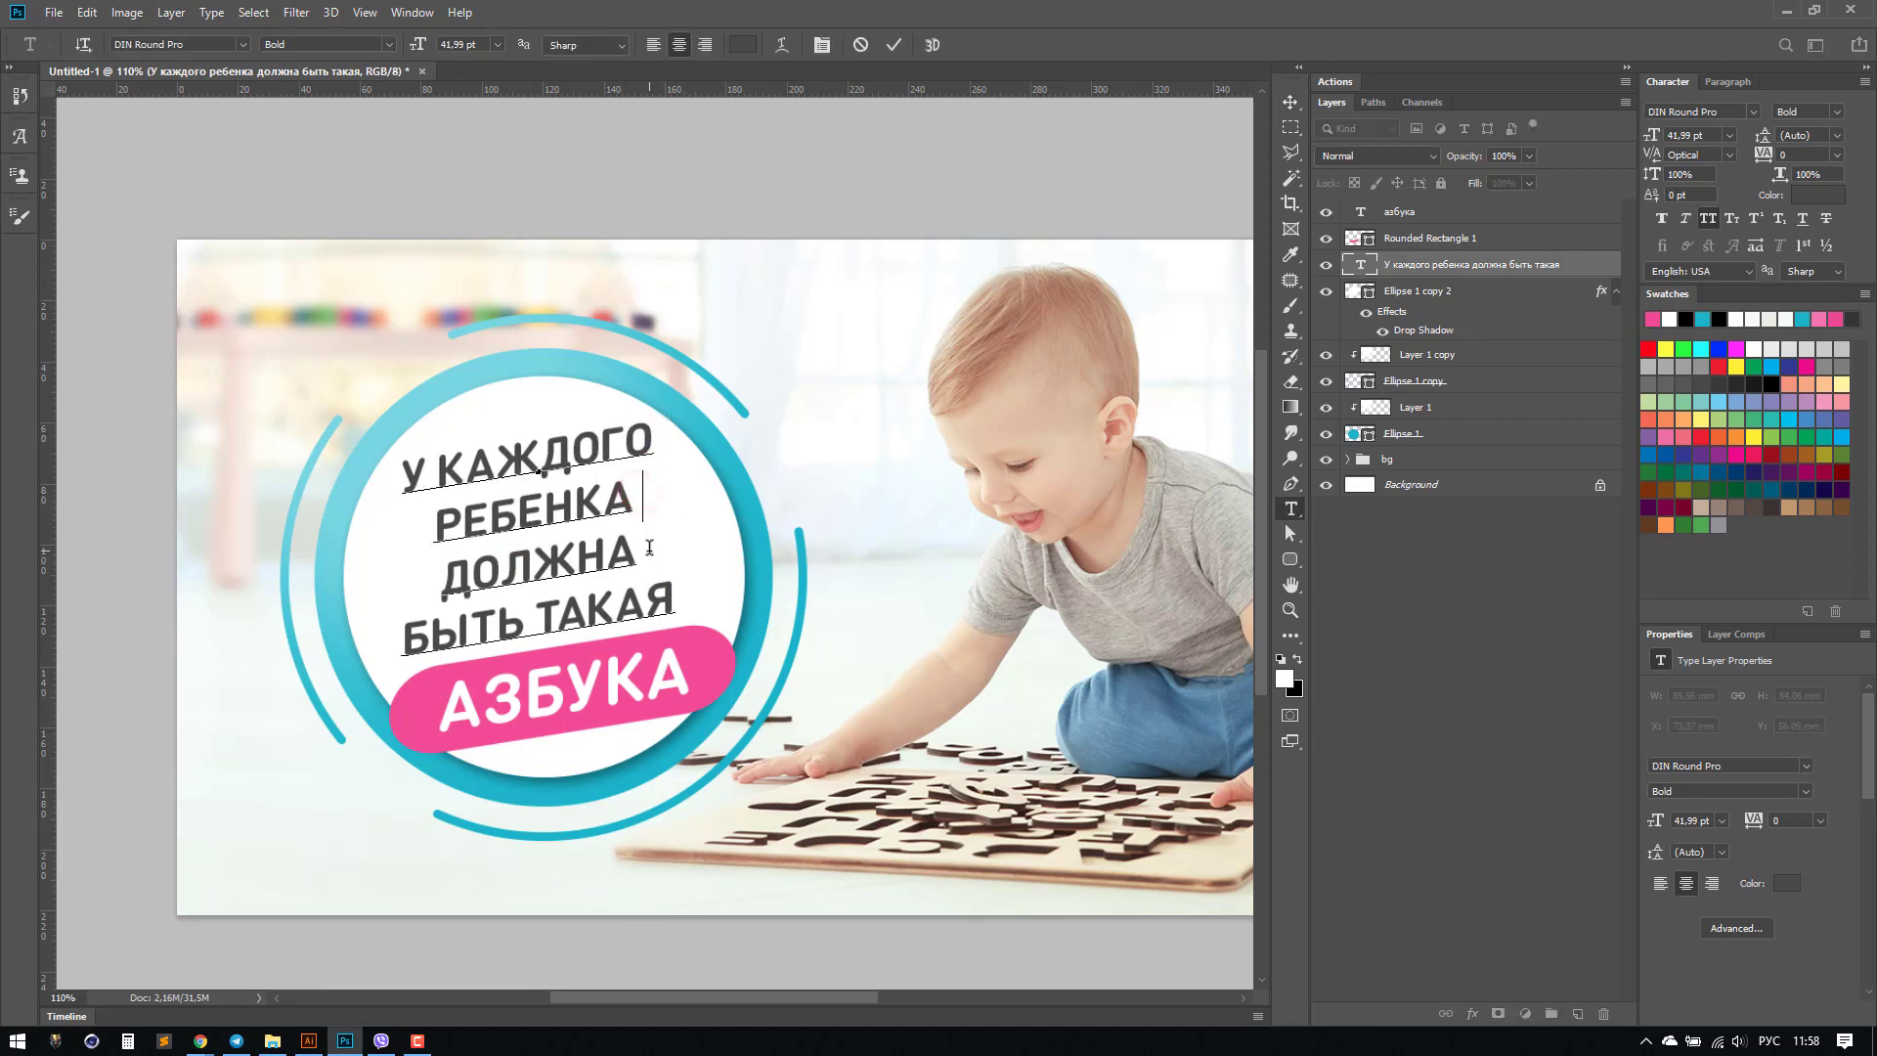
click(409, 637)
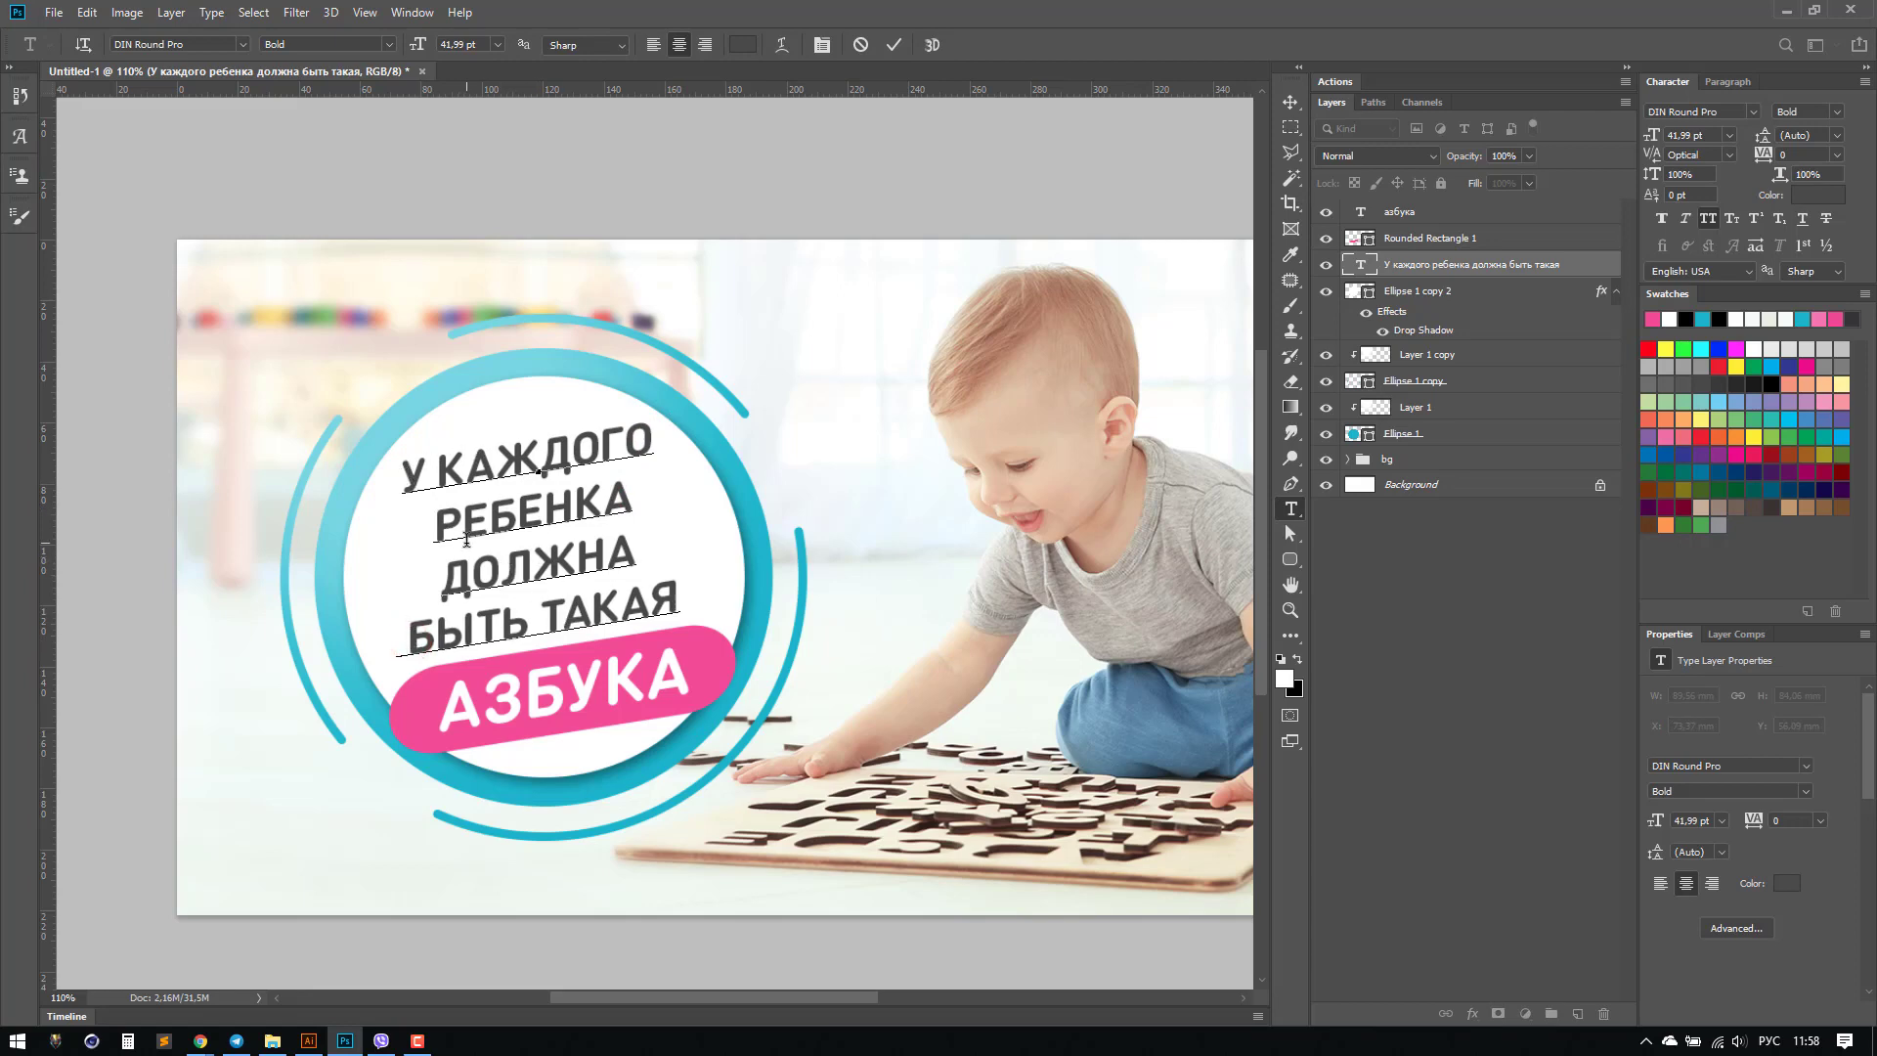
key(KP_Enter)
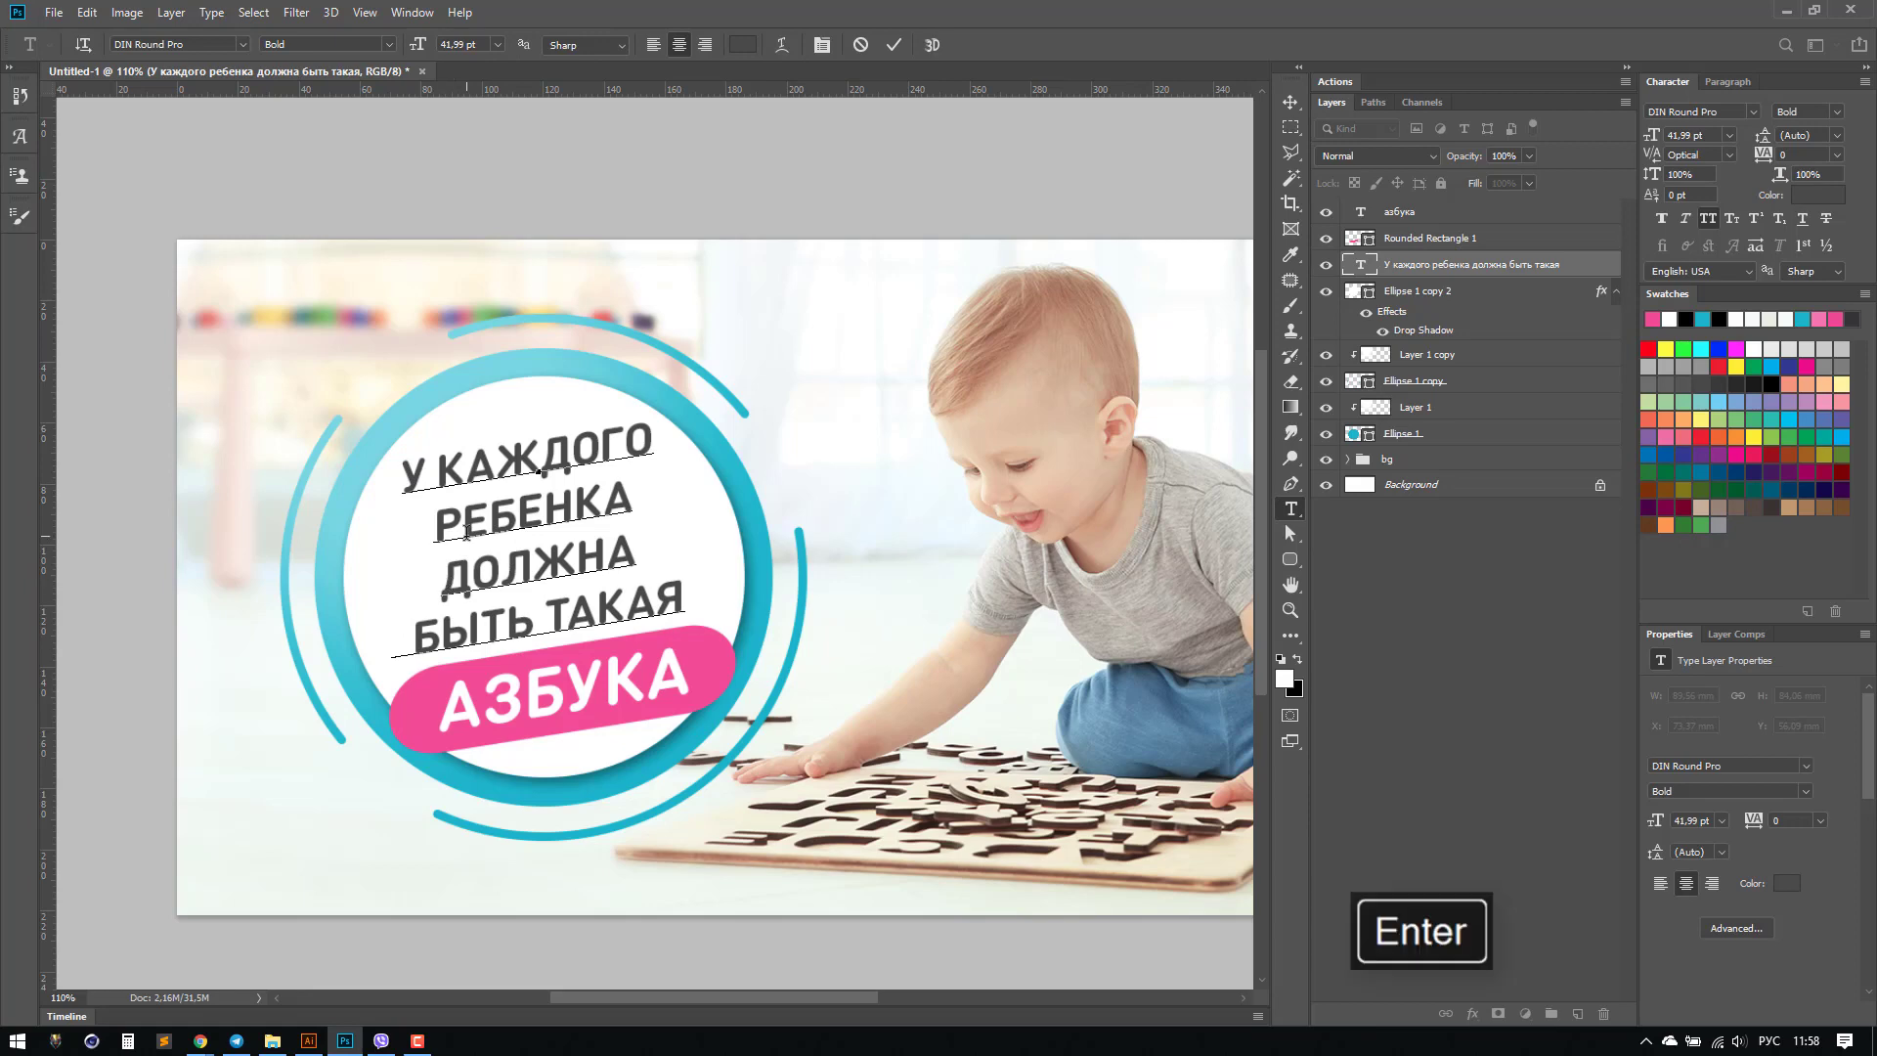
Step: Nudge the headline text slightly left and up within the white circle
key(v)
key(Left)
key(Left)
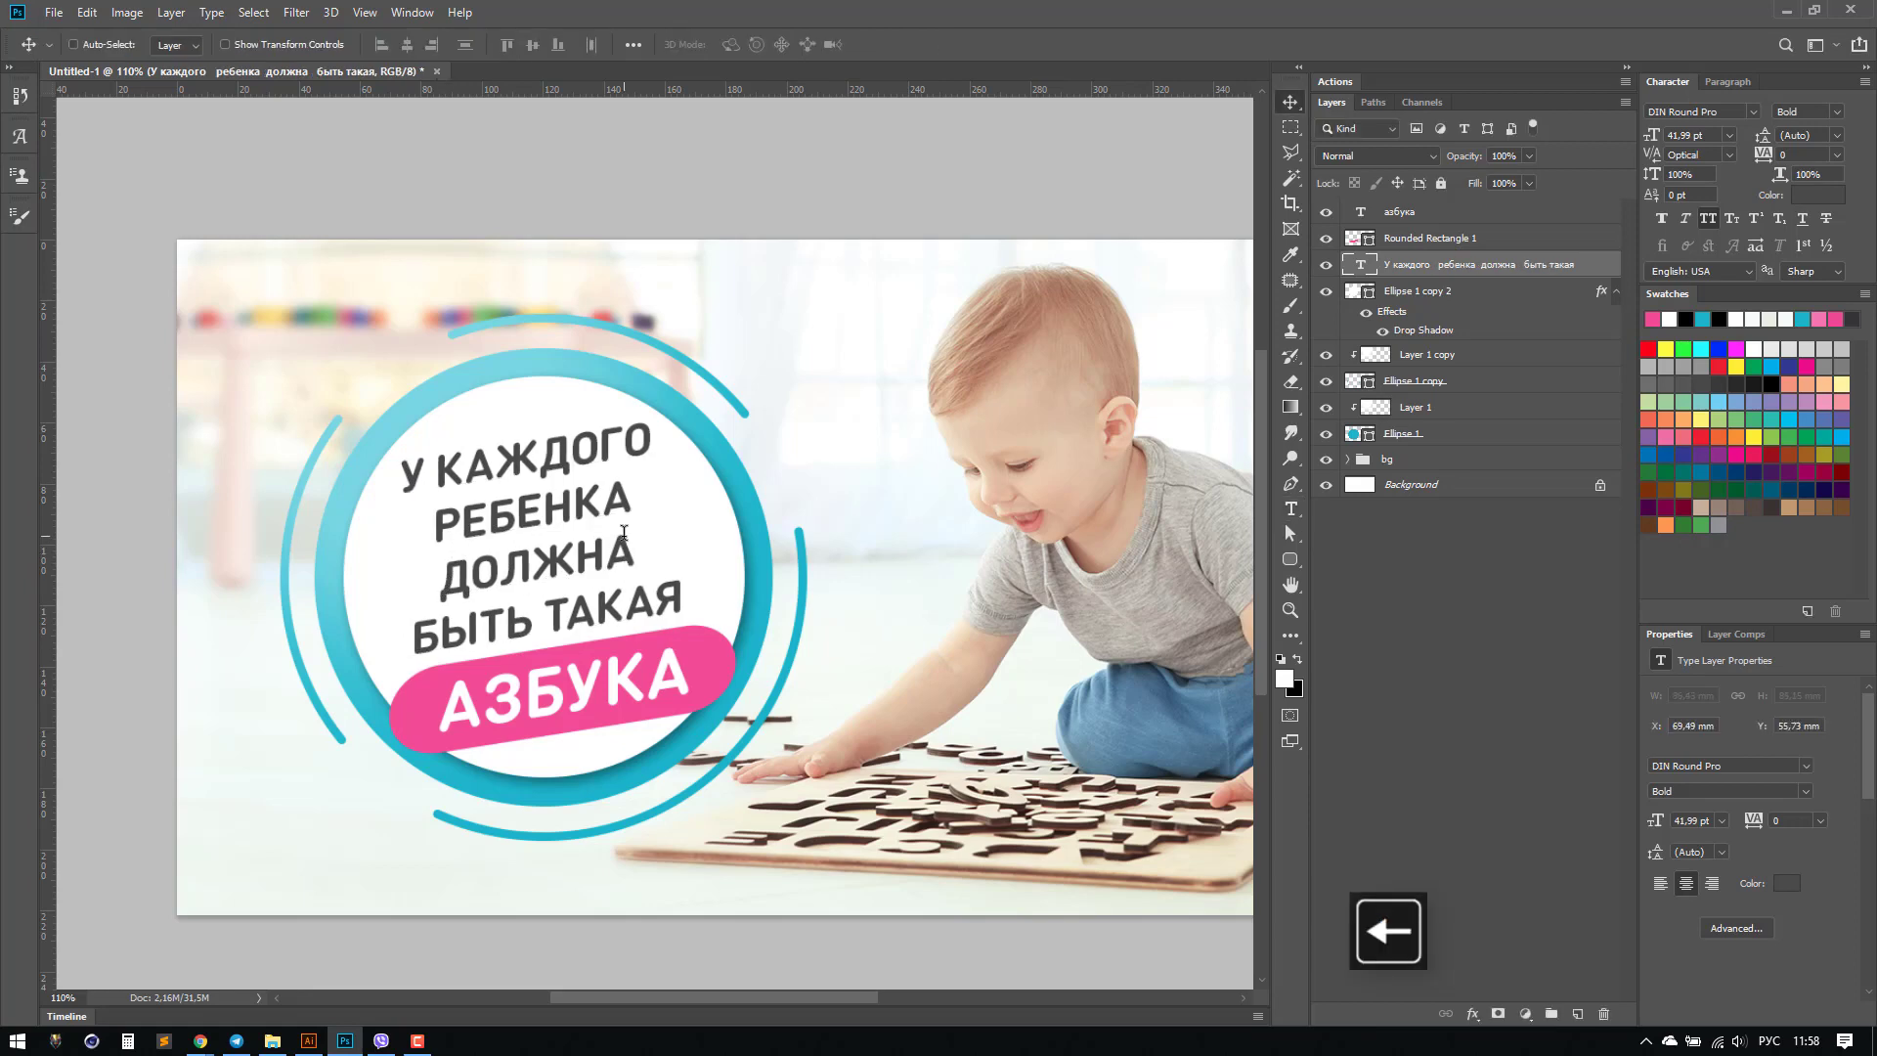
key(Up)
key(Up)
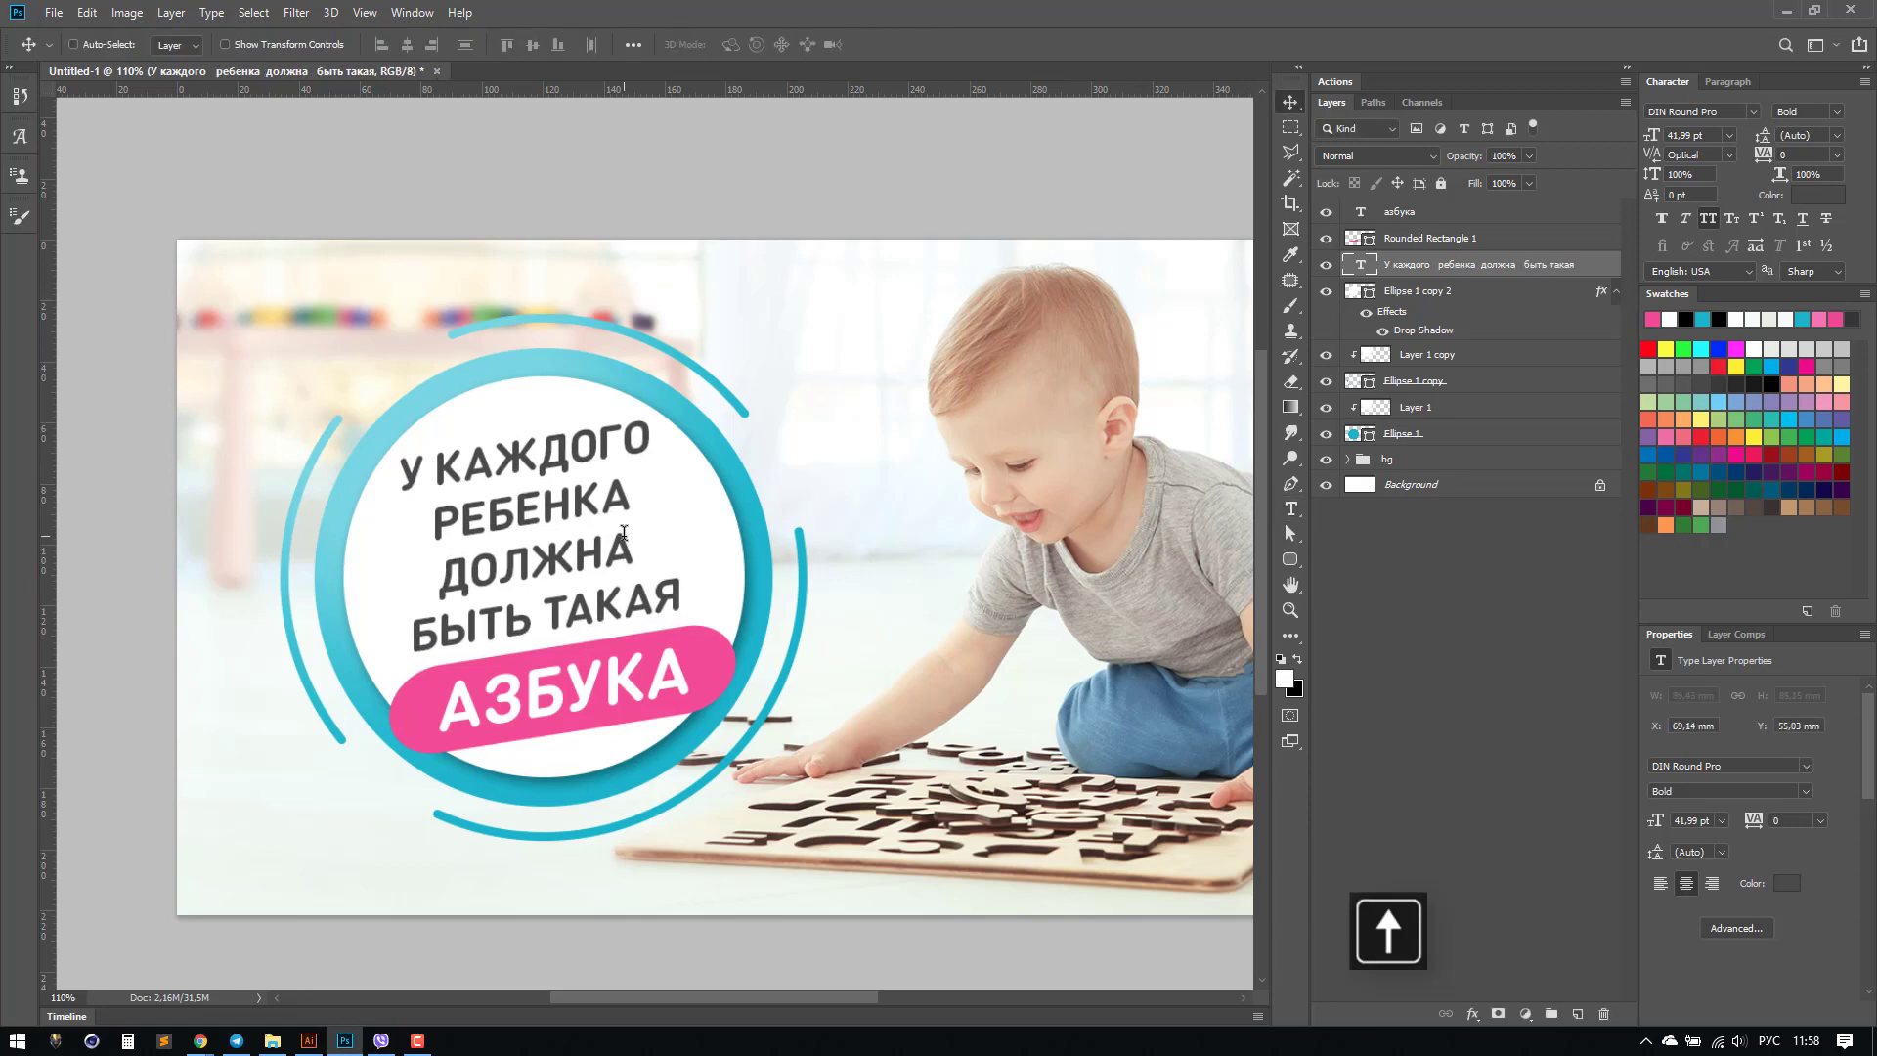
Step: Add a Multiply drop shadow to "АЗБУКА" with 51% opacity, 129° angle, 4 px distance and 7 px size
ctrl+click(619, 704)
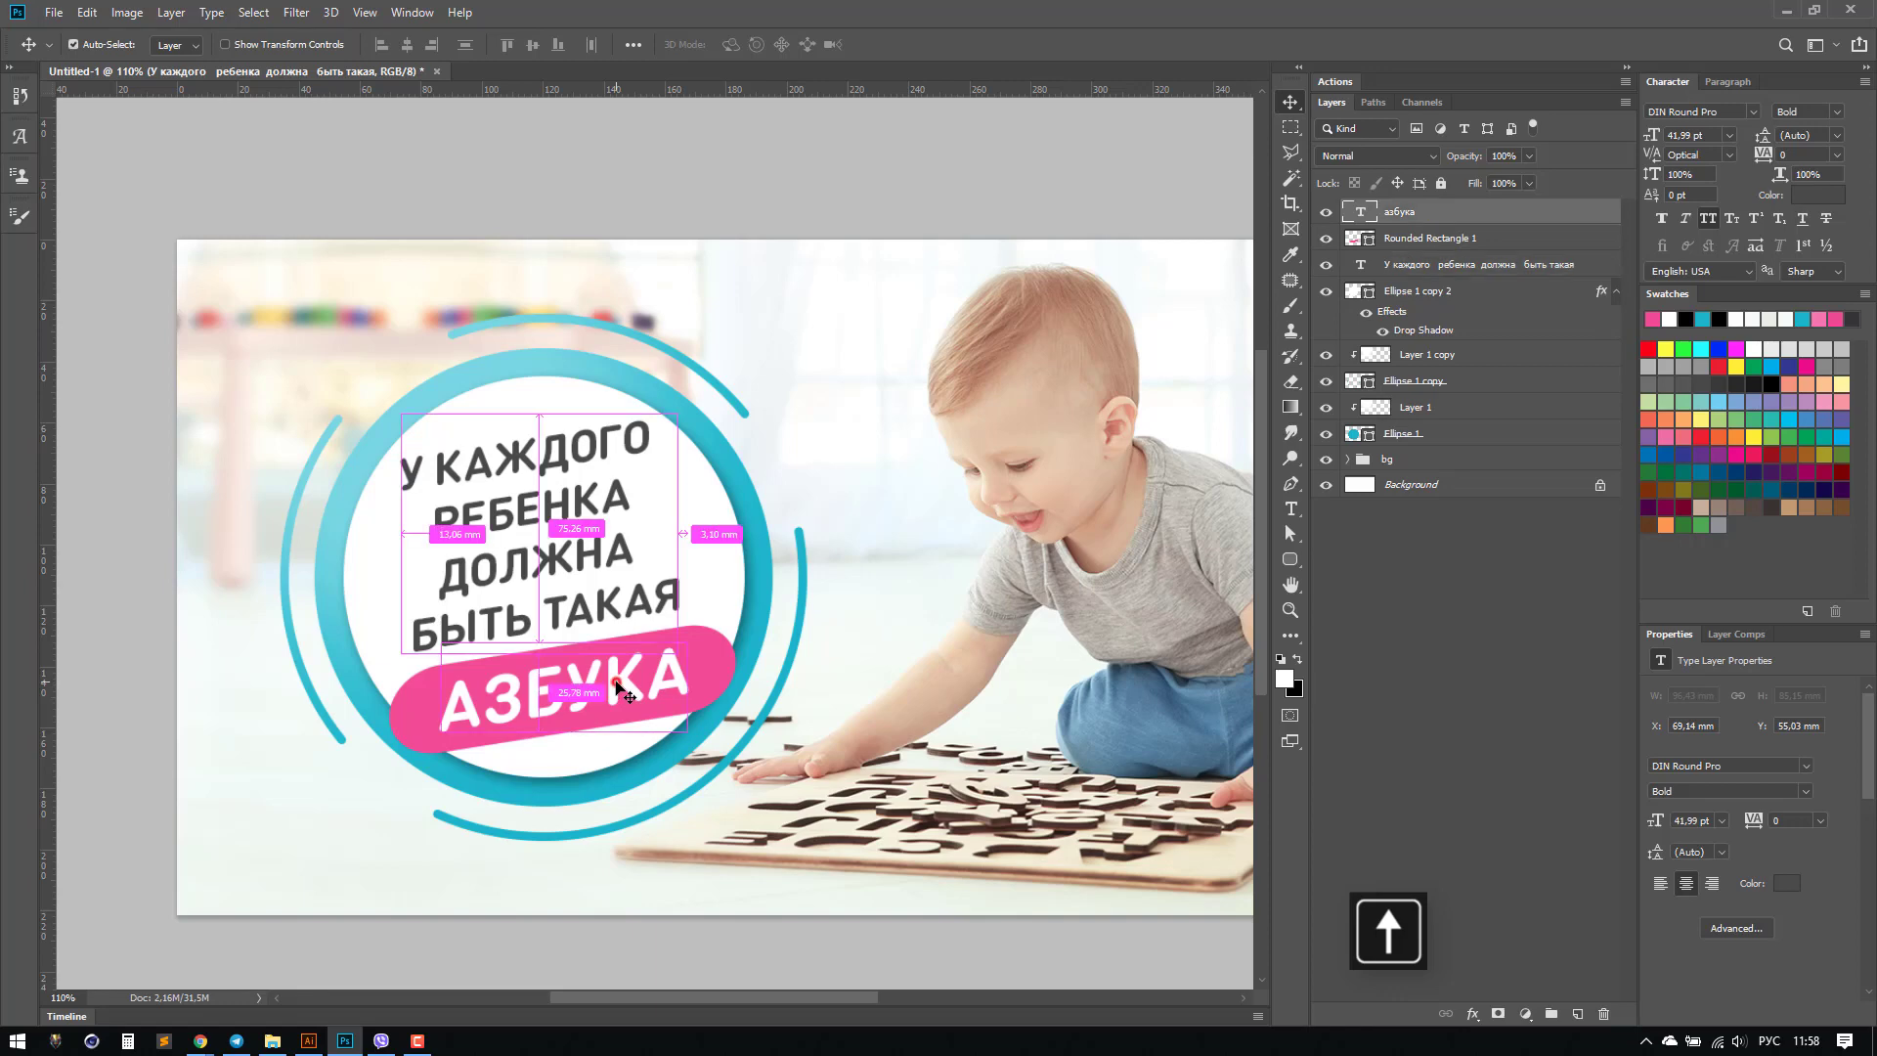
double_click(1550, 214)
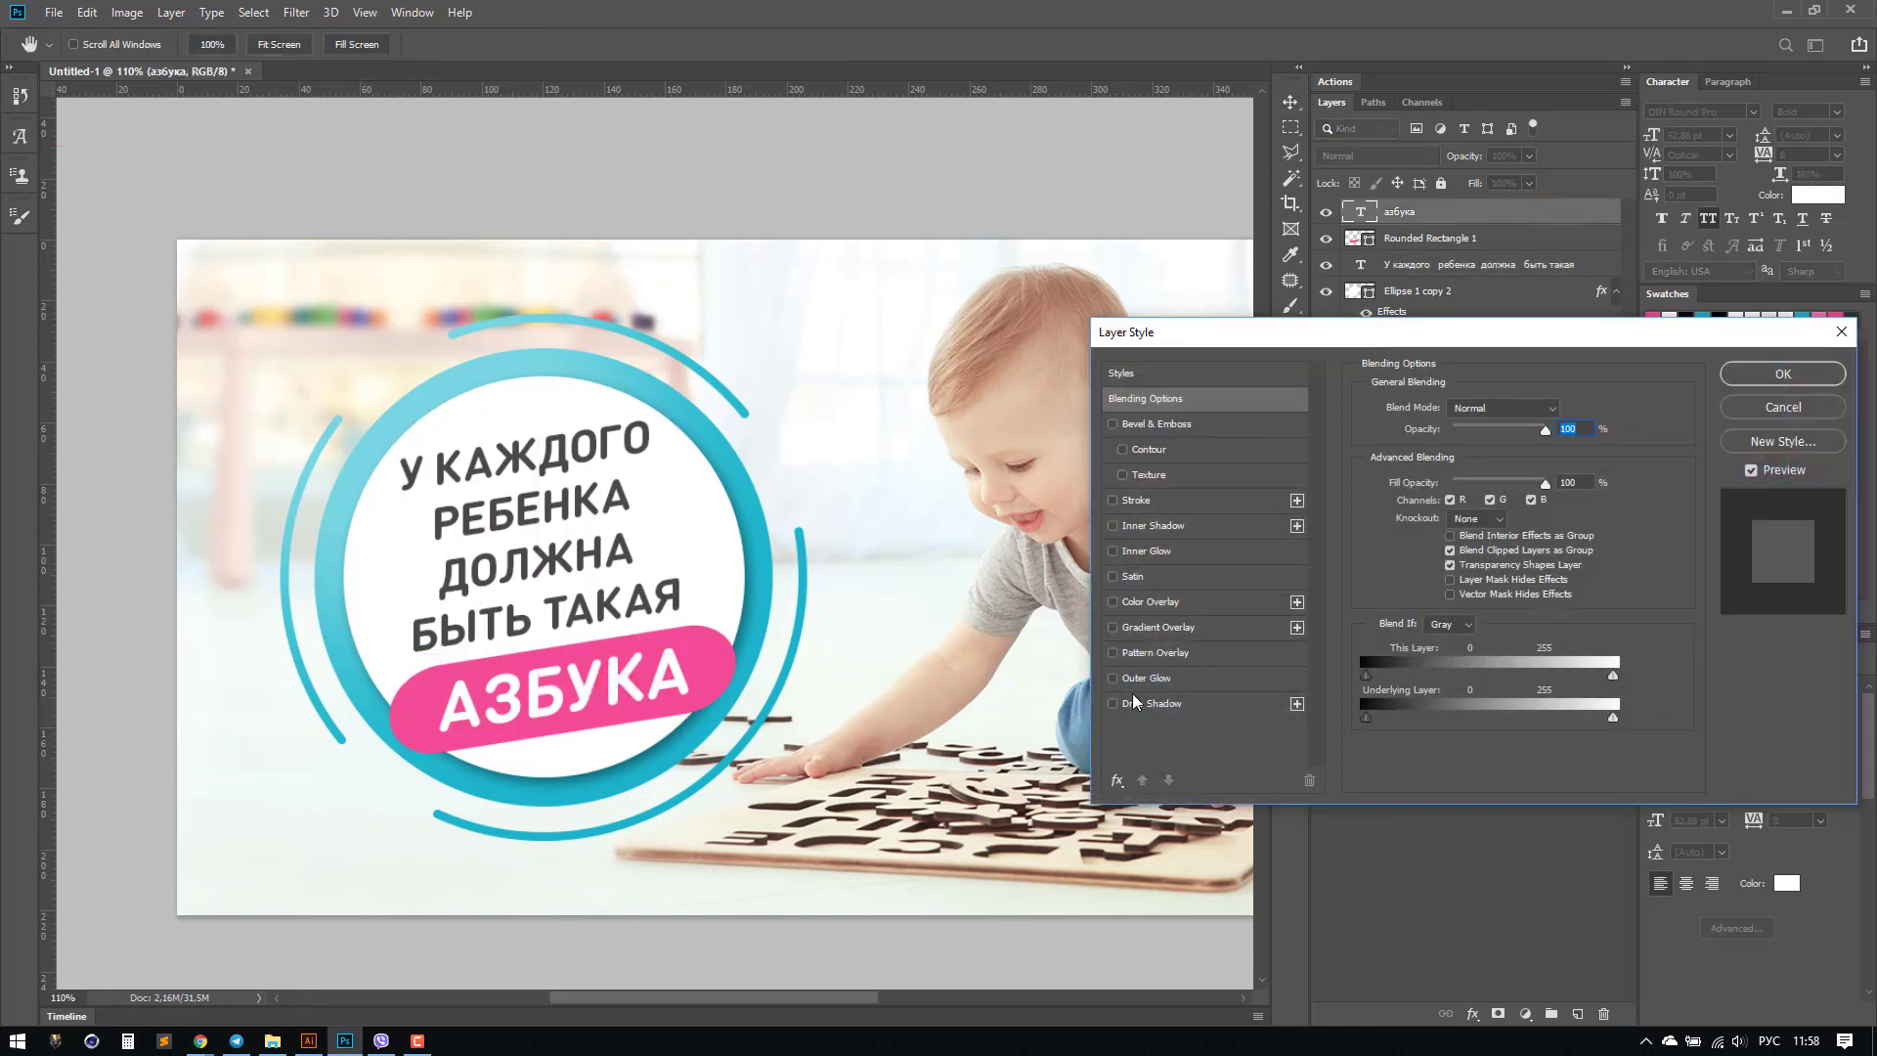
click(1134, 701)
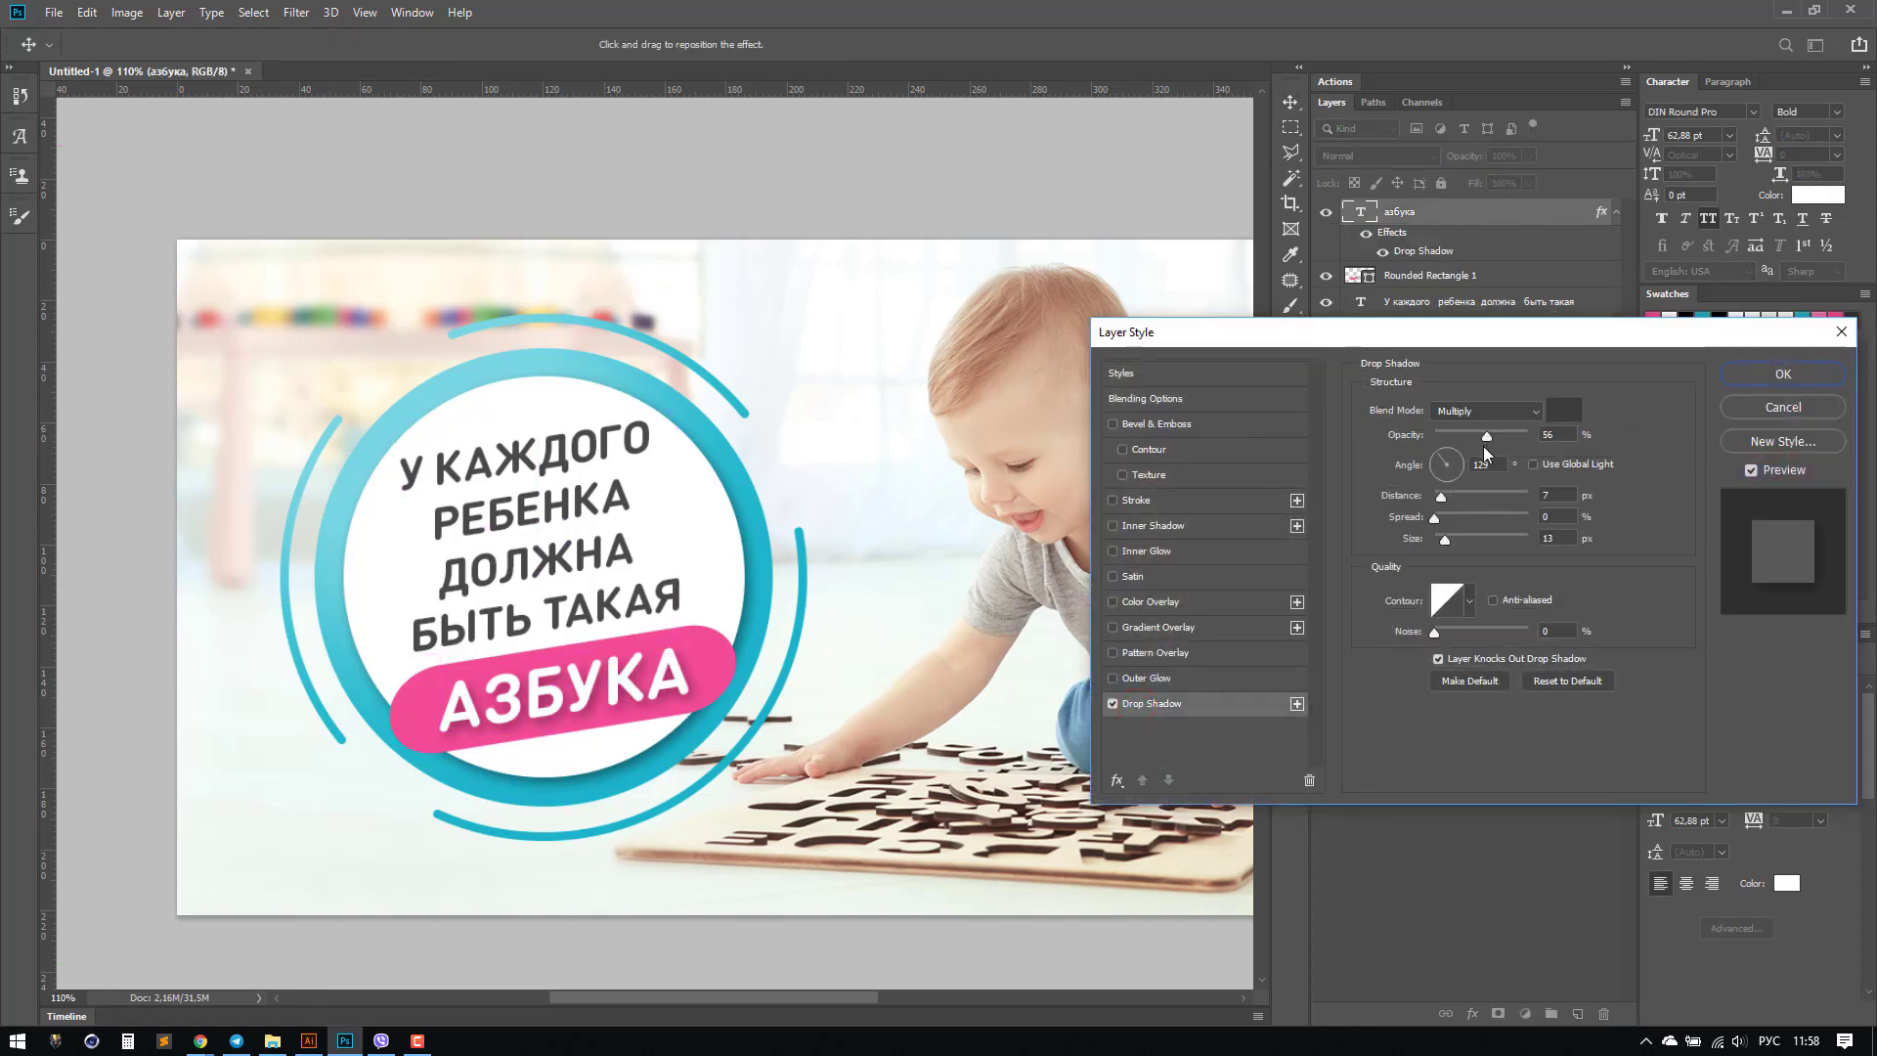
drag(1482, 436, 1483, 436)
drag(1446, 537, 1441, 537)
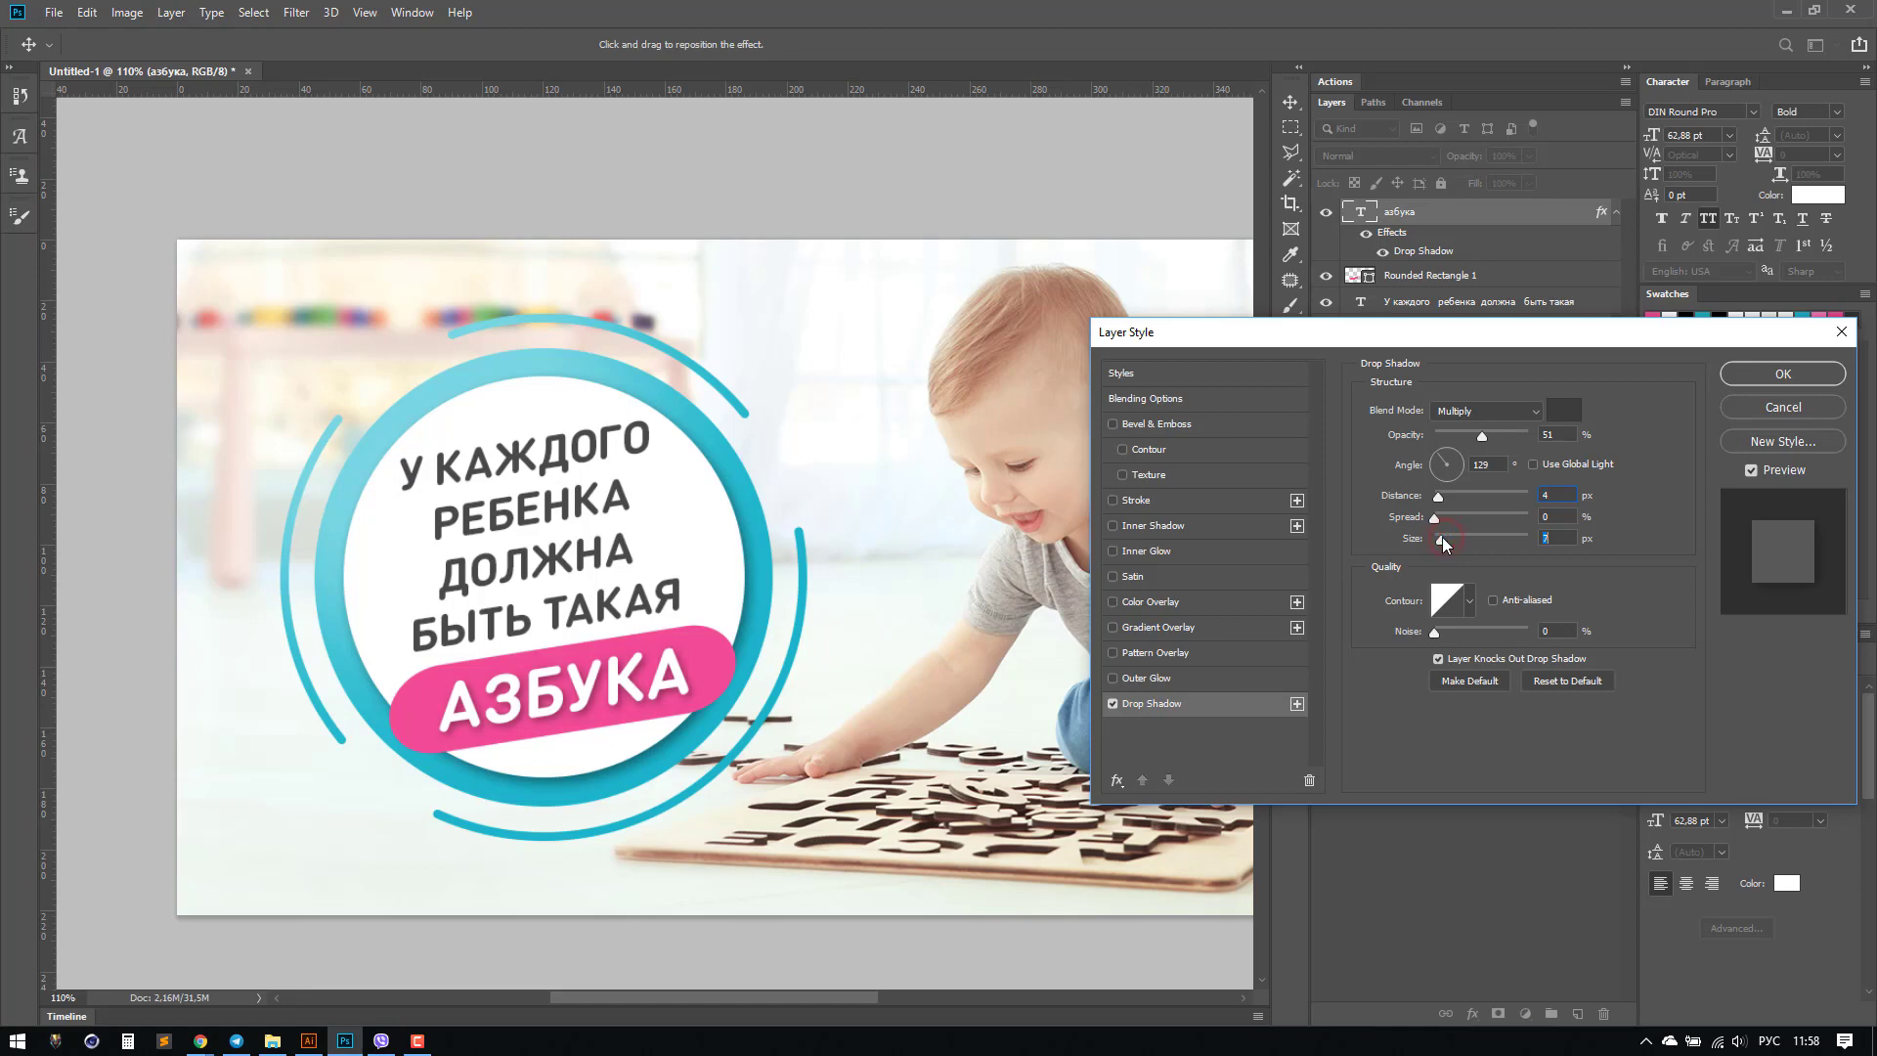
click(1785, 380)
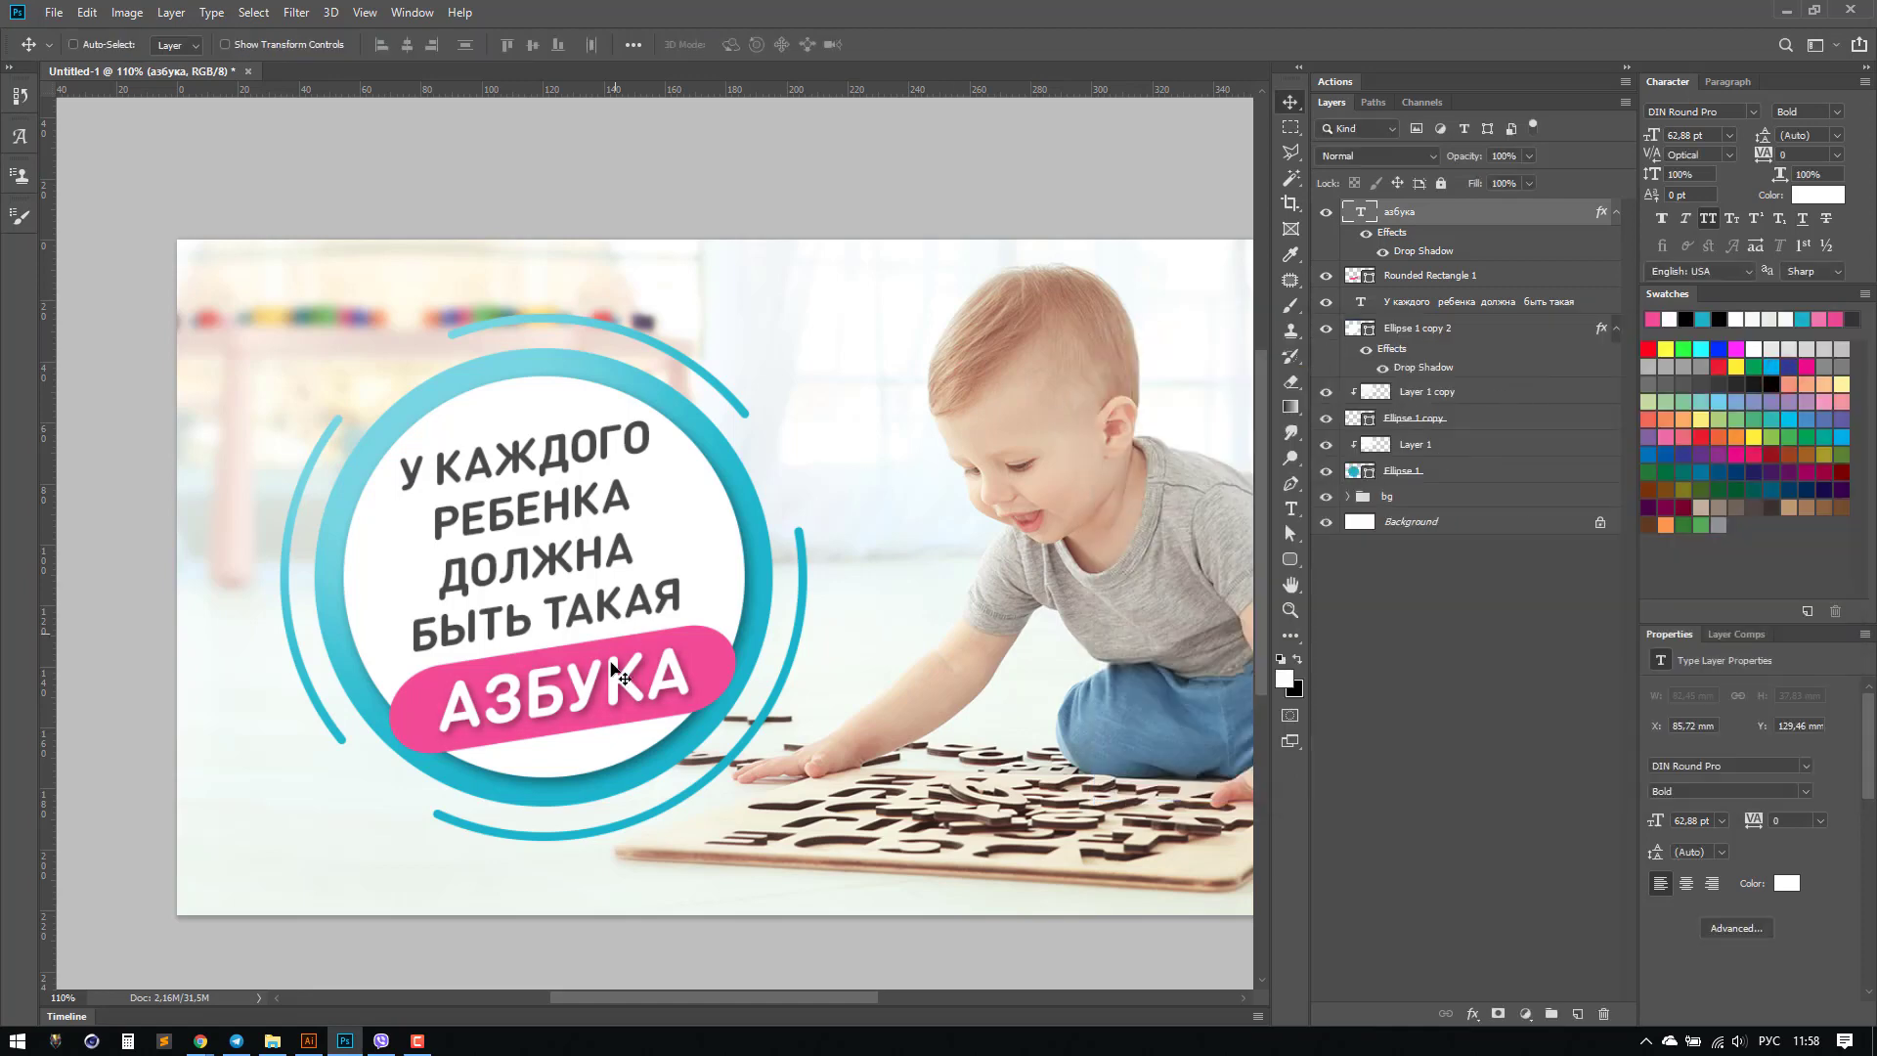
Step: Create a new layer clipped to the pink shape and paint a soft white highlight above it with a 500 px brush
click(1416, 276)
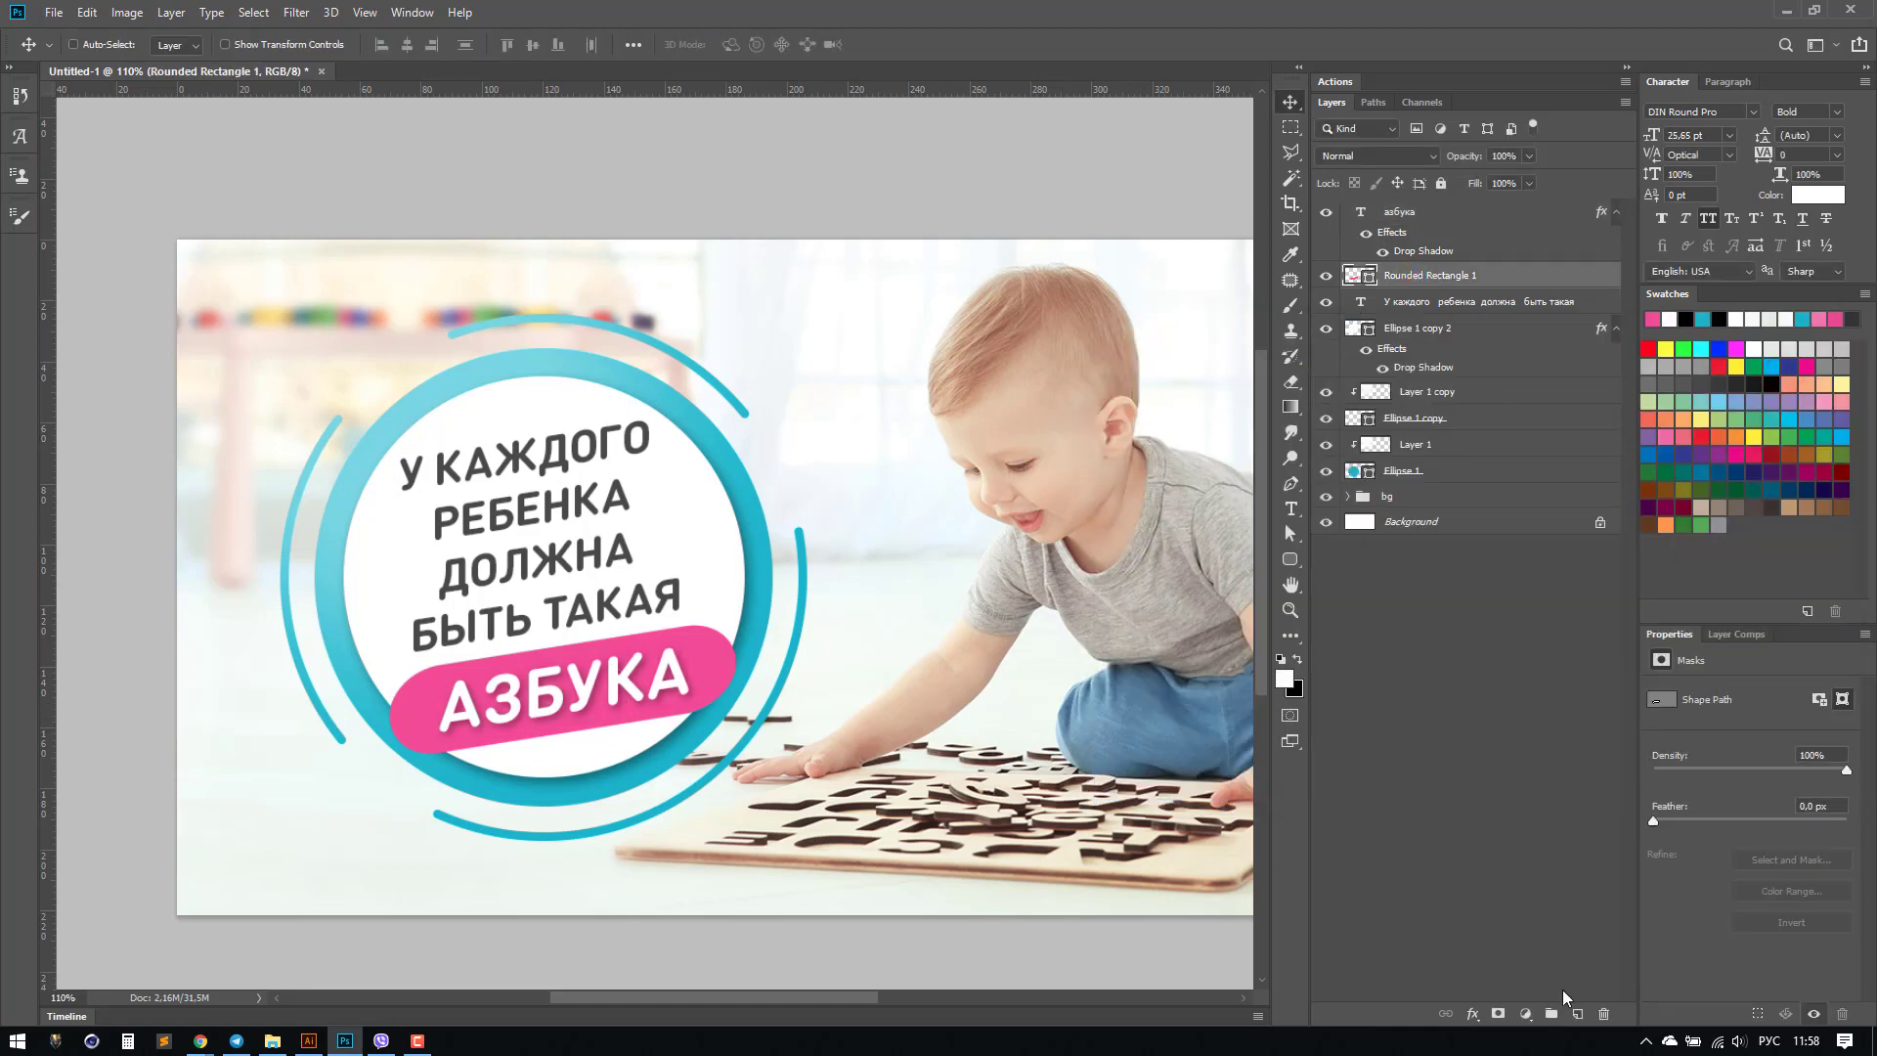
click(1577, 1014)
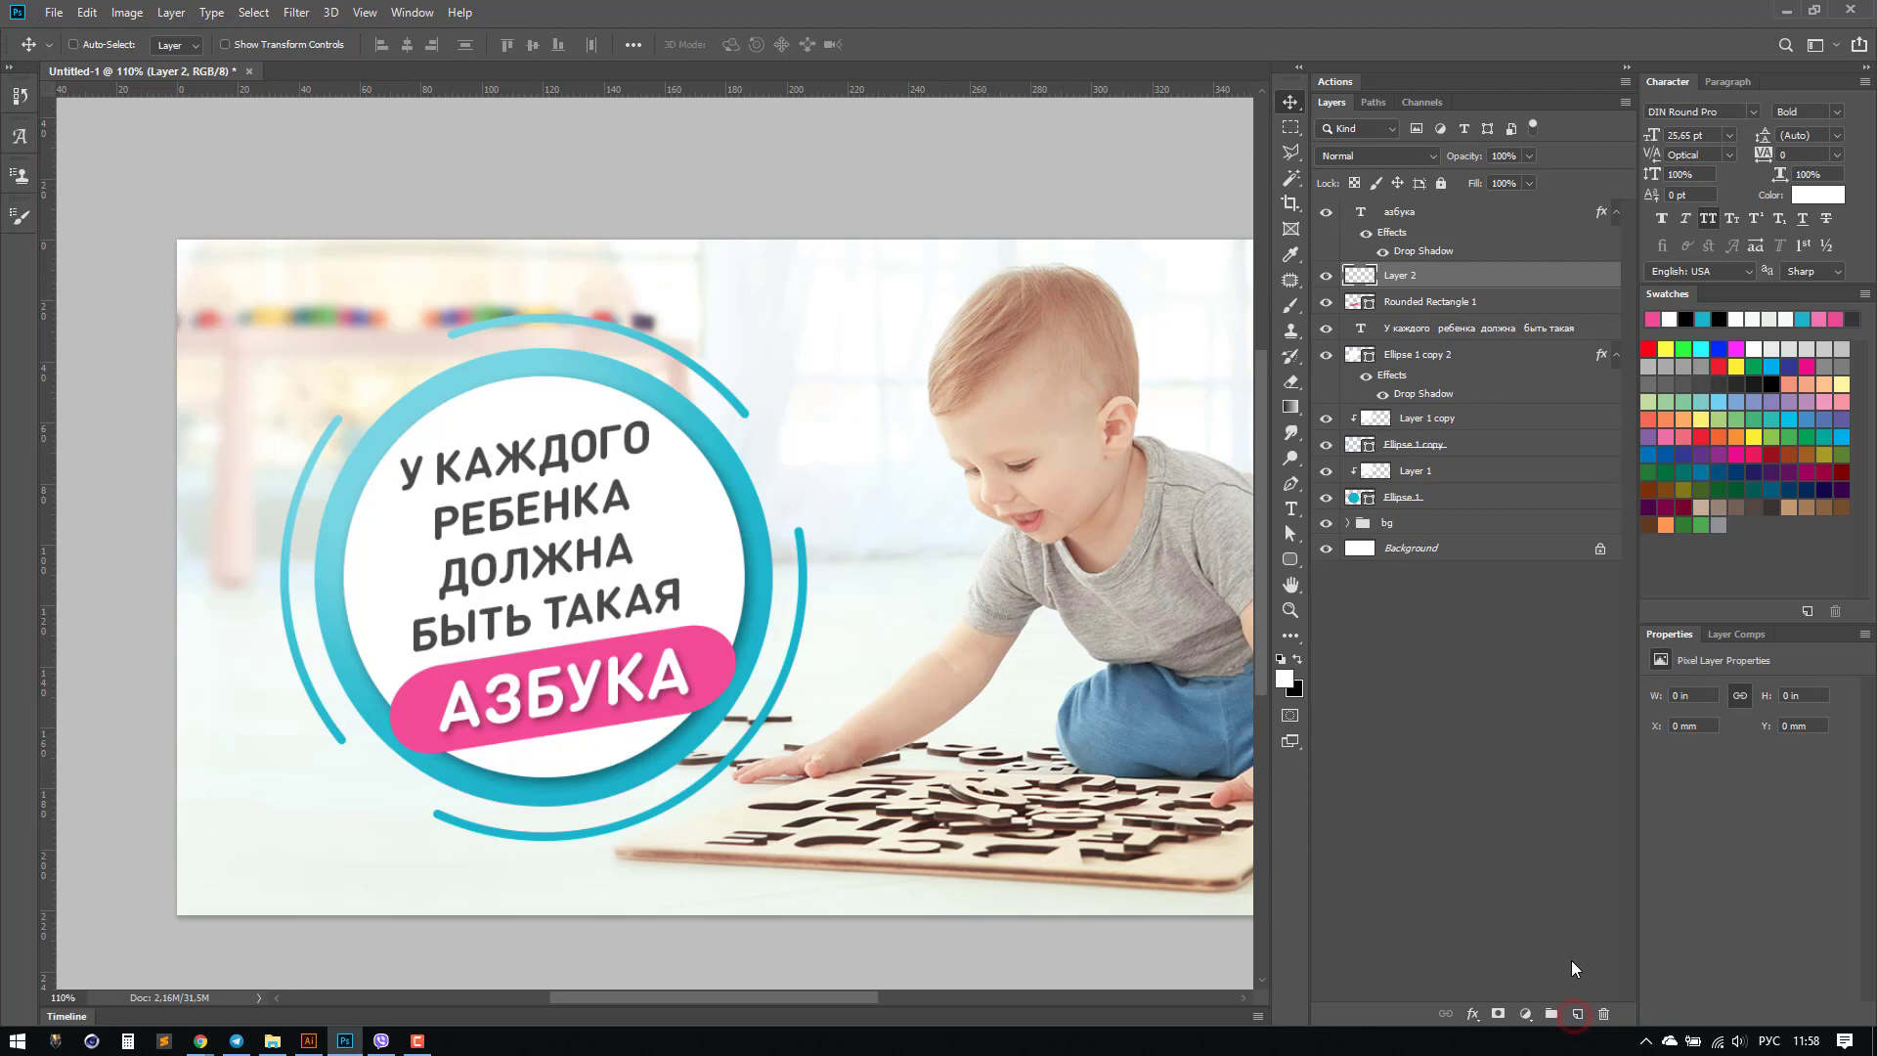
alt+click(1430, 286)
key(b)
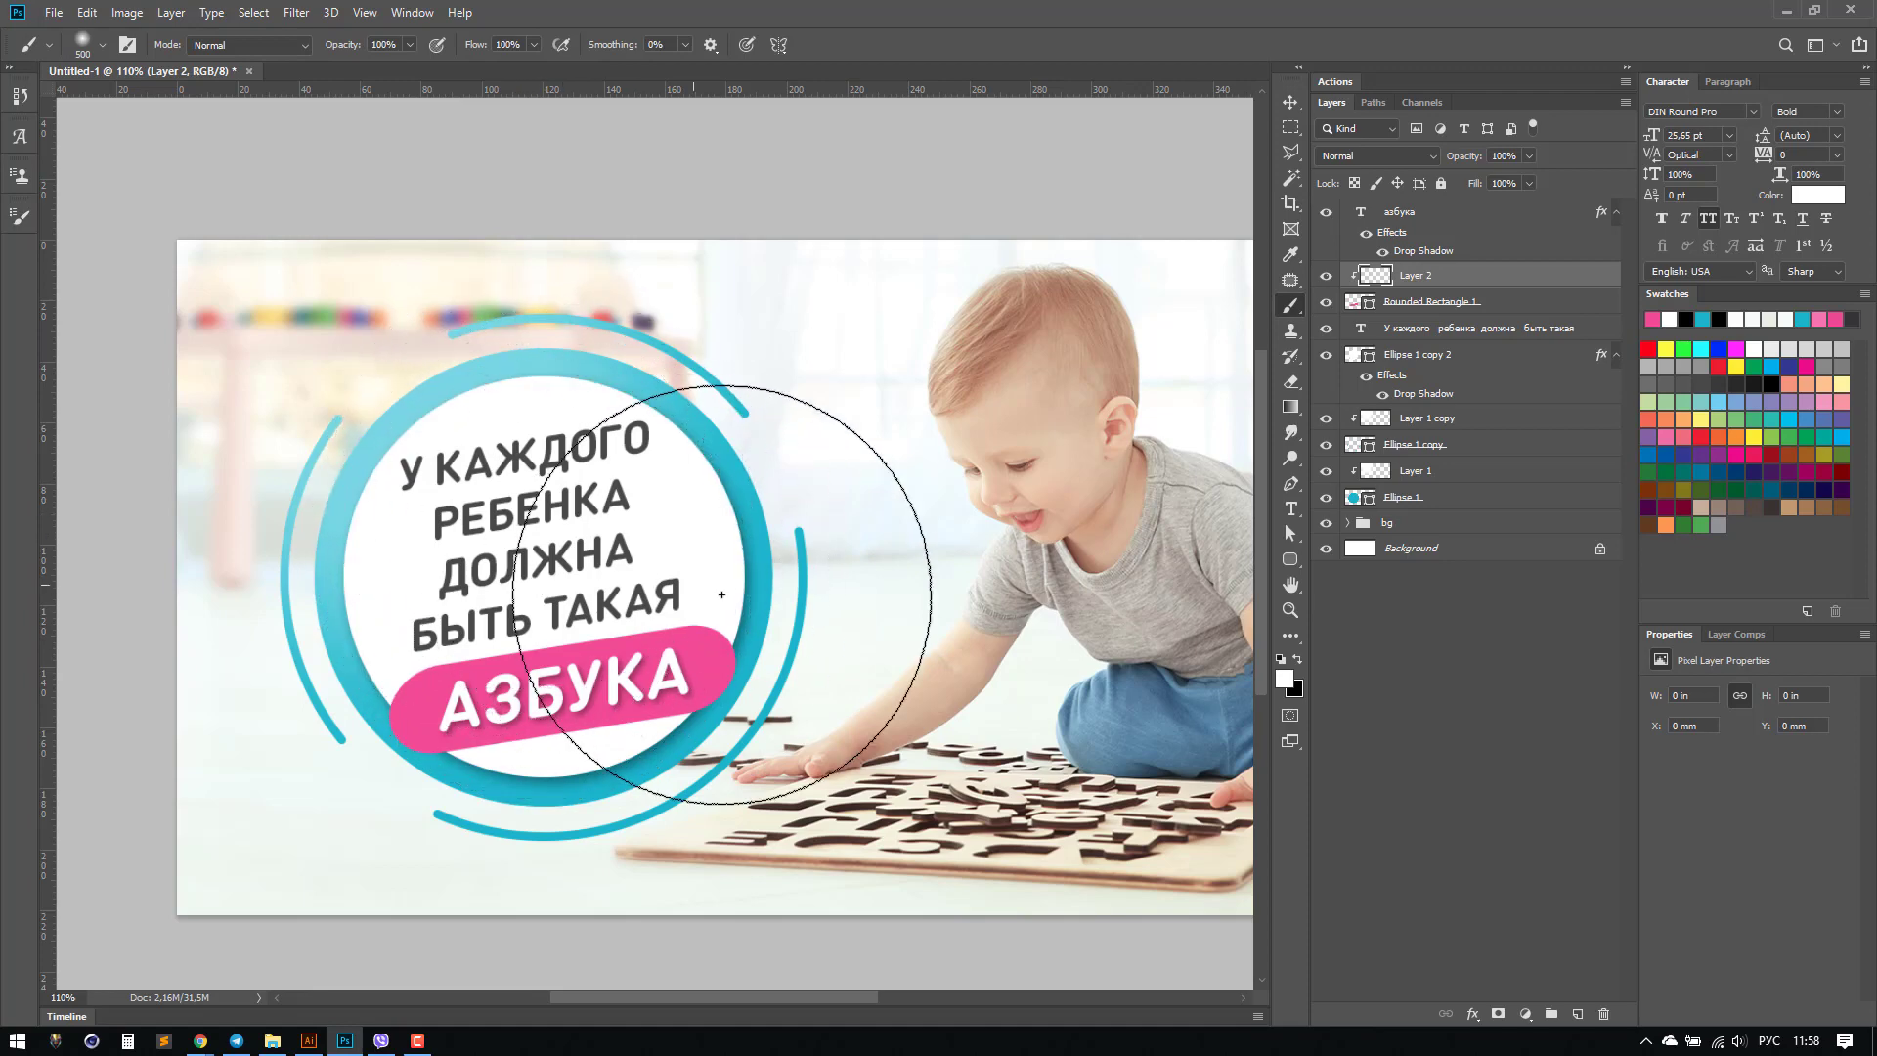
click(592, 406)
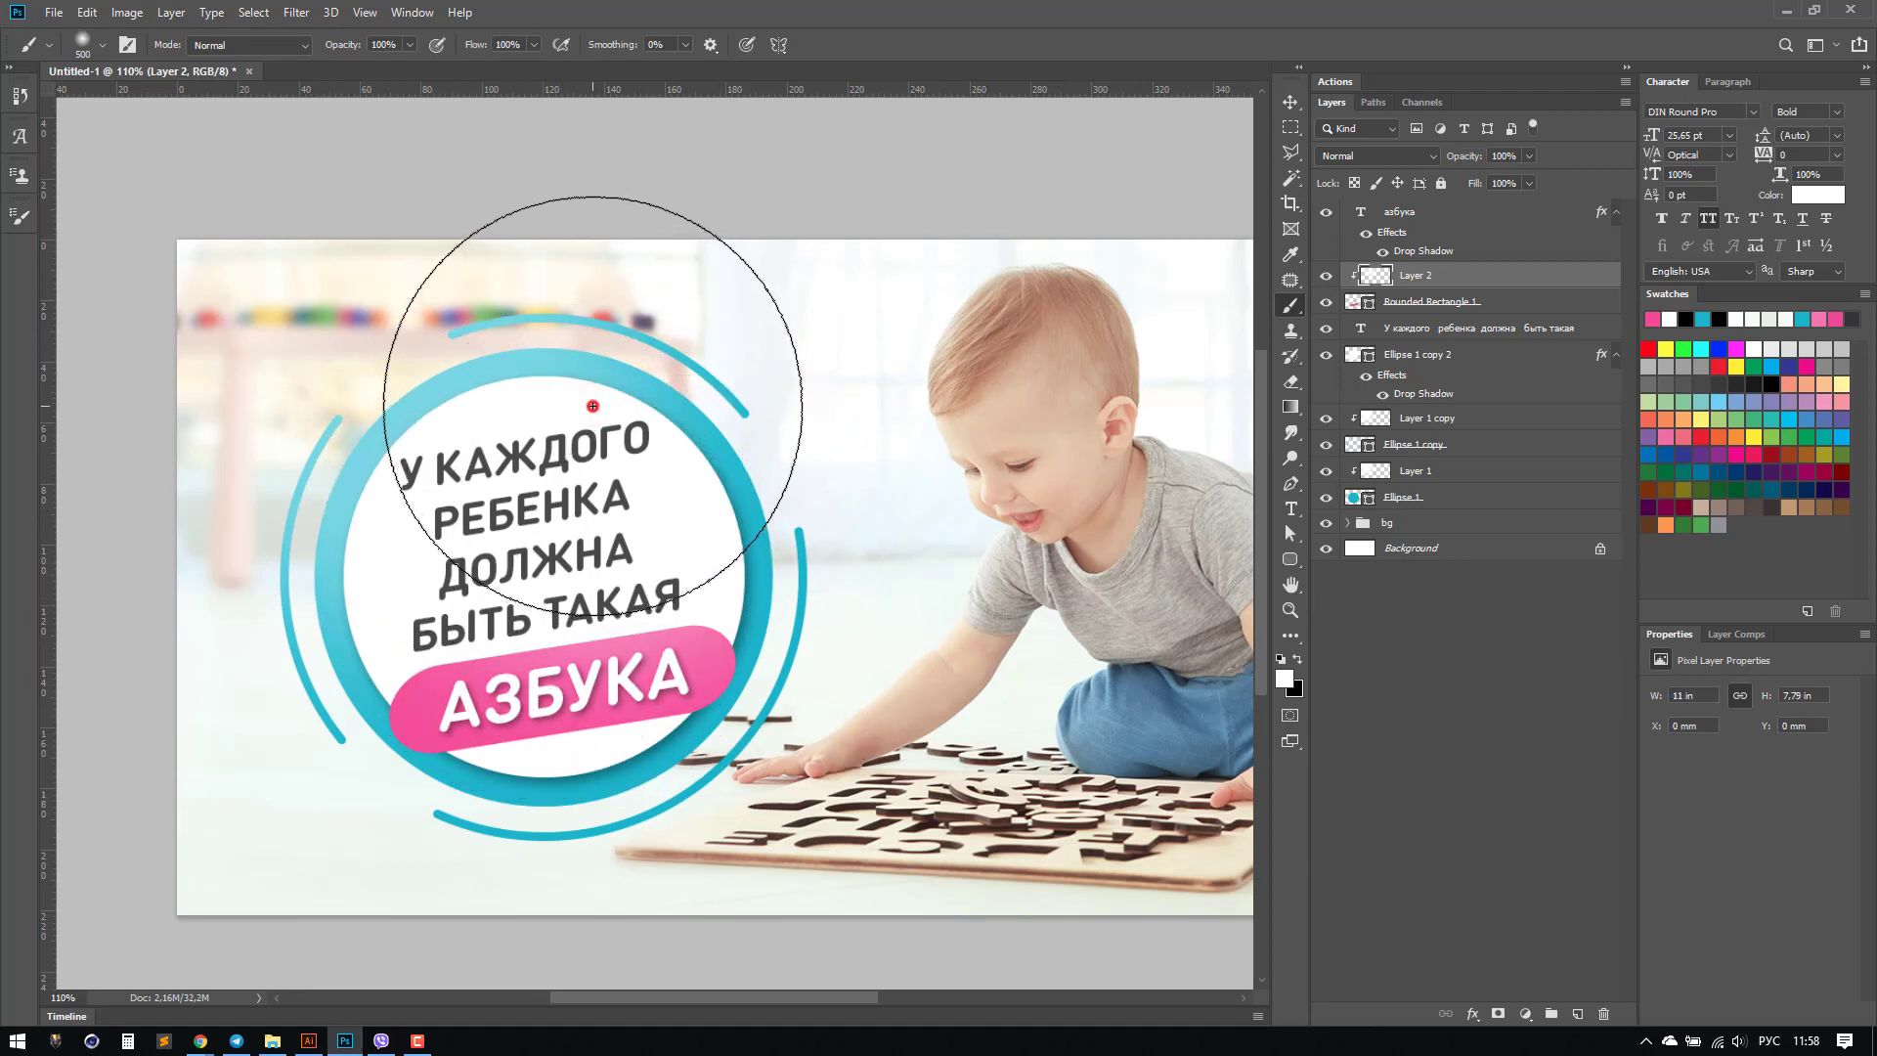
Step: Stretch and rotate the white highlight by about -9° across the pink shape's upper half and set its layer opacity to 46%
key(ctrl+t)
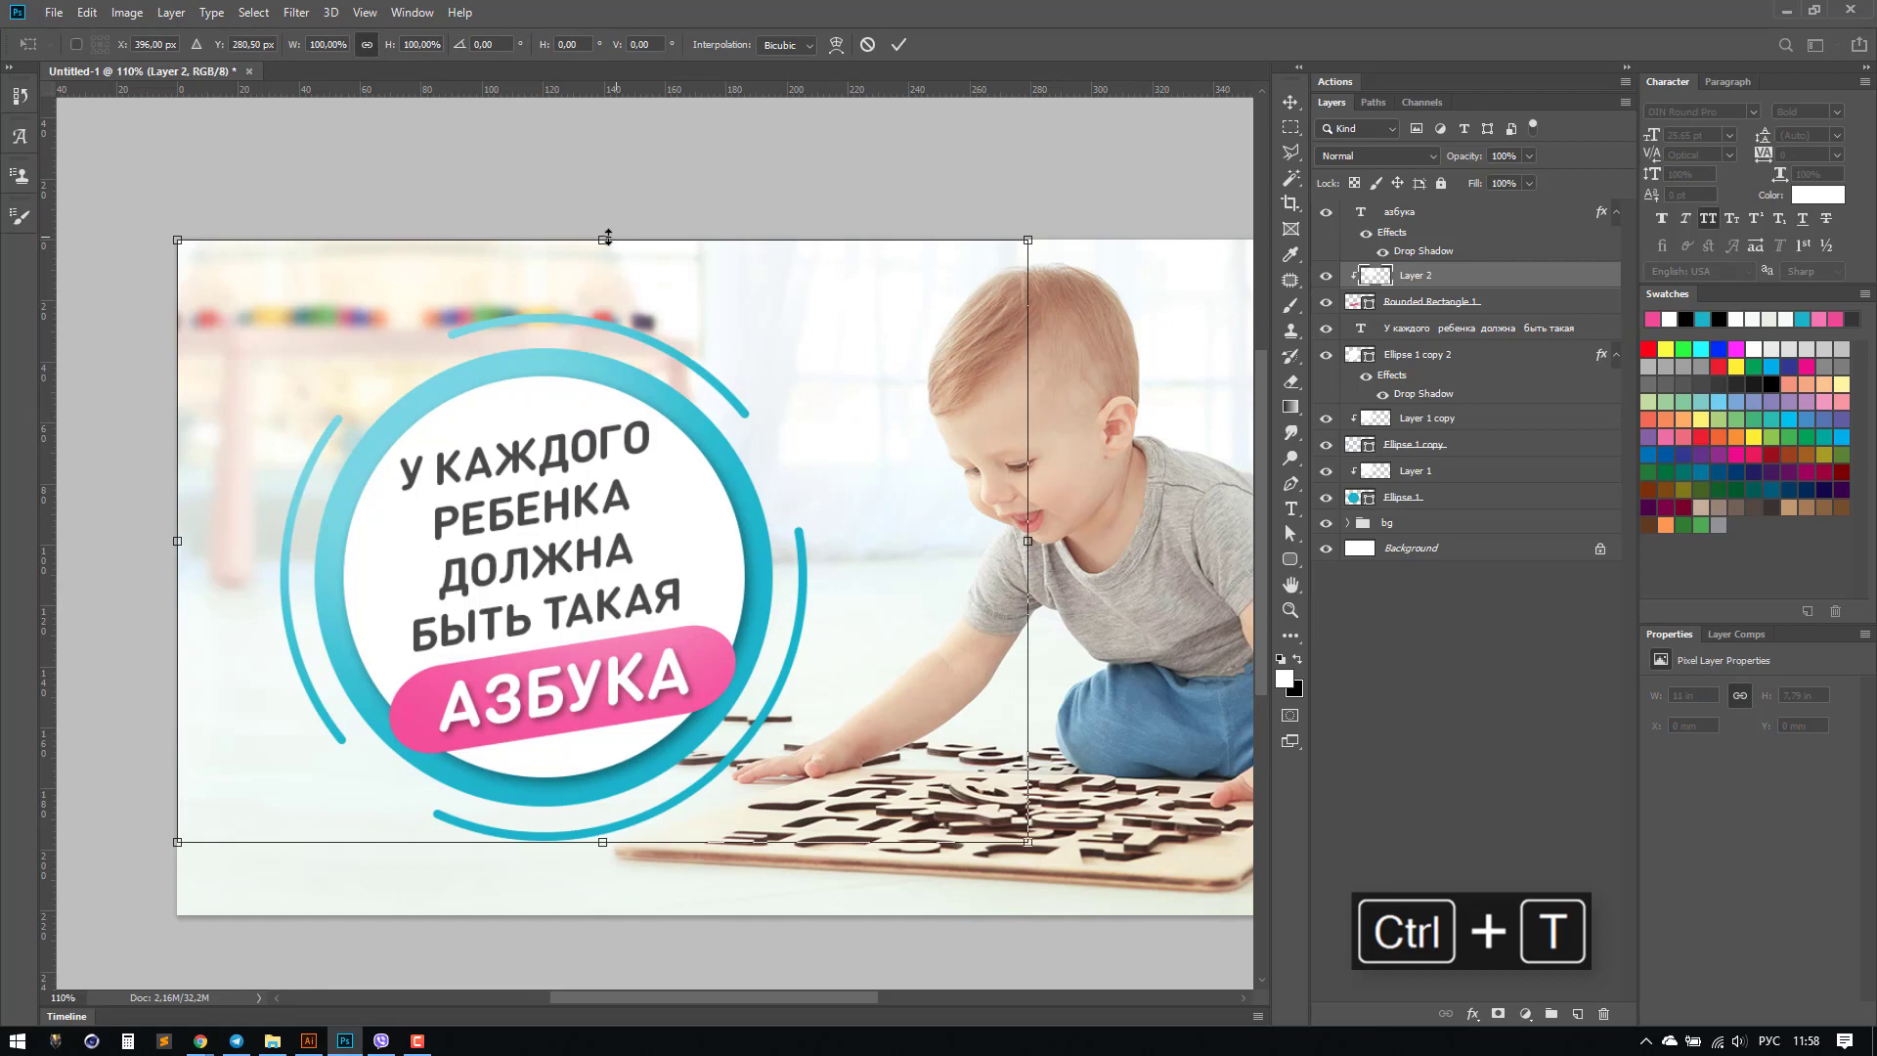
drag(607, 236, 611, 684)
drag(1142, 749, 1067, 632)
drag(627, 764, 579, 670)
drag(979, 580, 284, 442)
drag(120, 511, 409, 532)
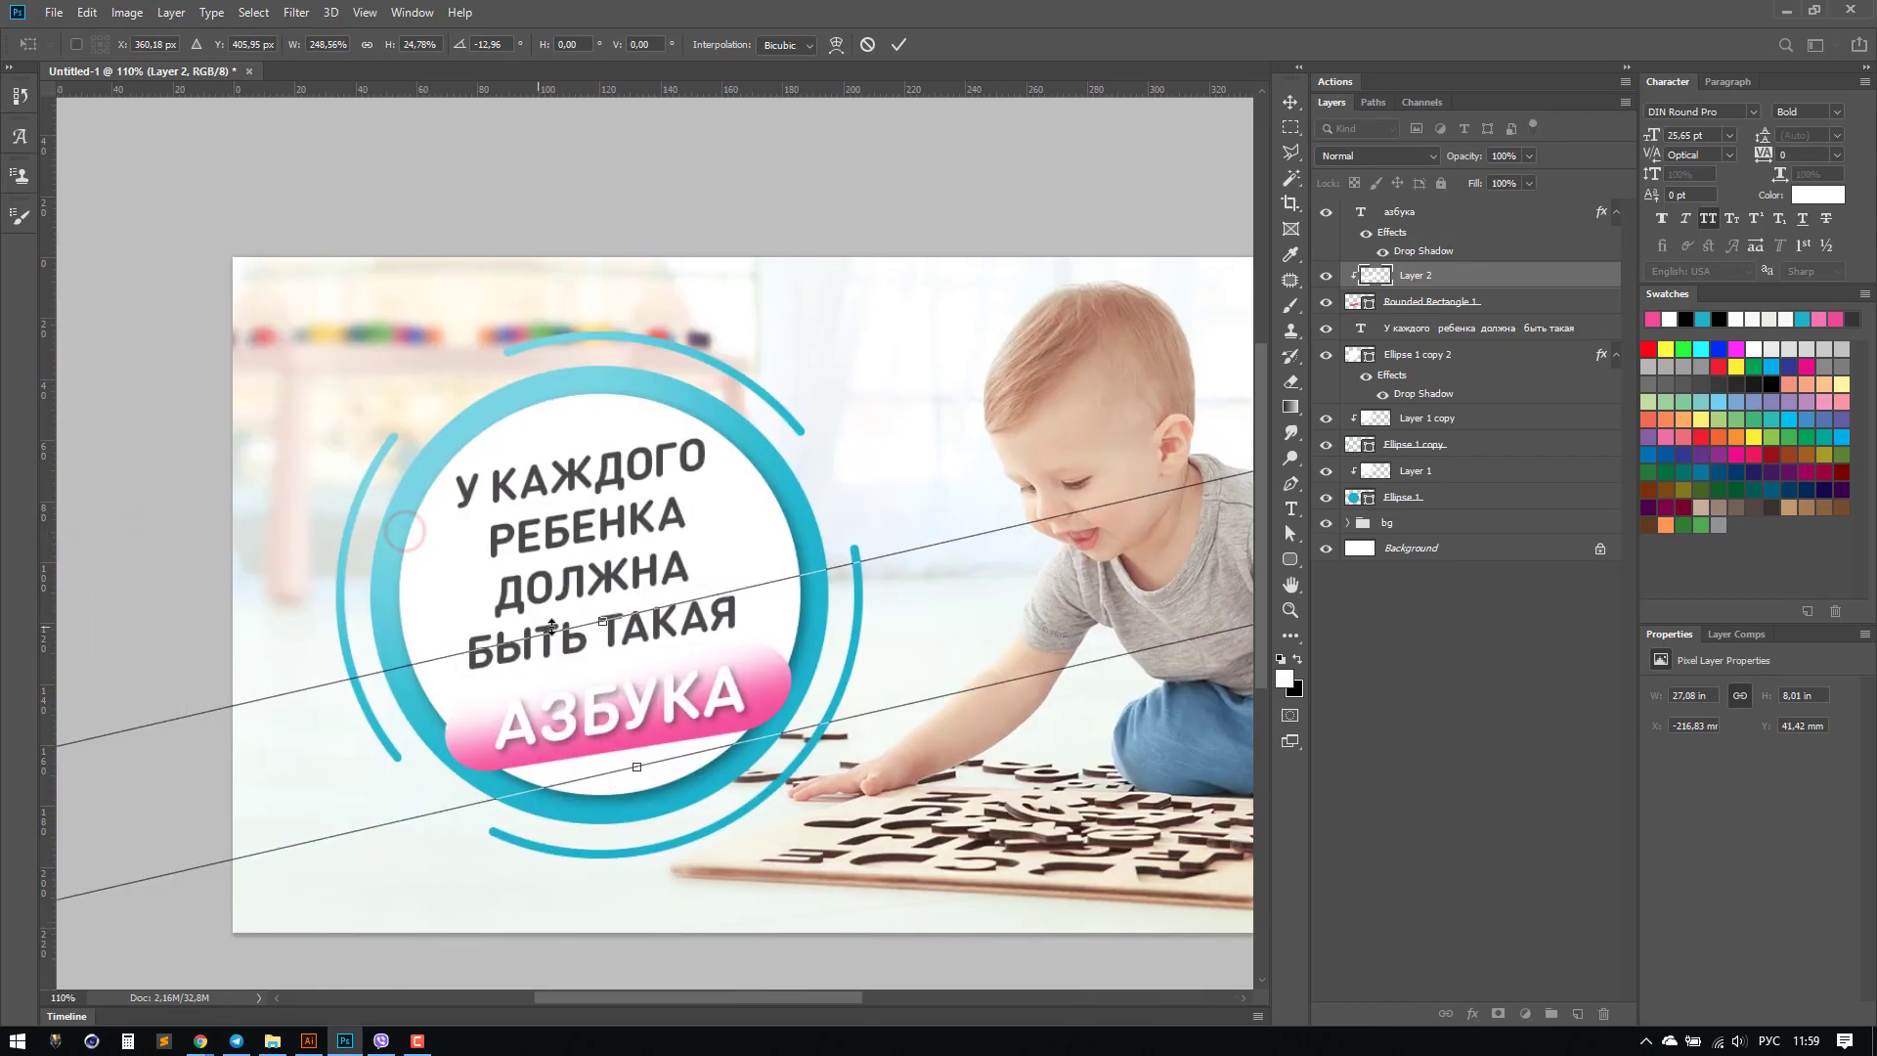
mouse_move(573, 689)
mouse_down()
mouse_move(572, 636)
mouse_move(579, 689)
mouse_up()
mouse_move(755, 515)
mouse_down()
mouse_move(772, 495)
mouse_move(650, 543)
mouse_move(647, 516)
mouse_up()
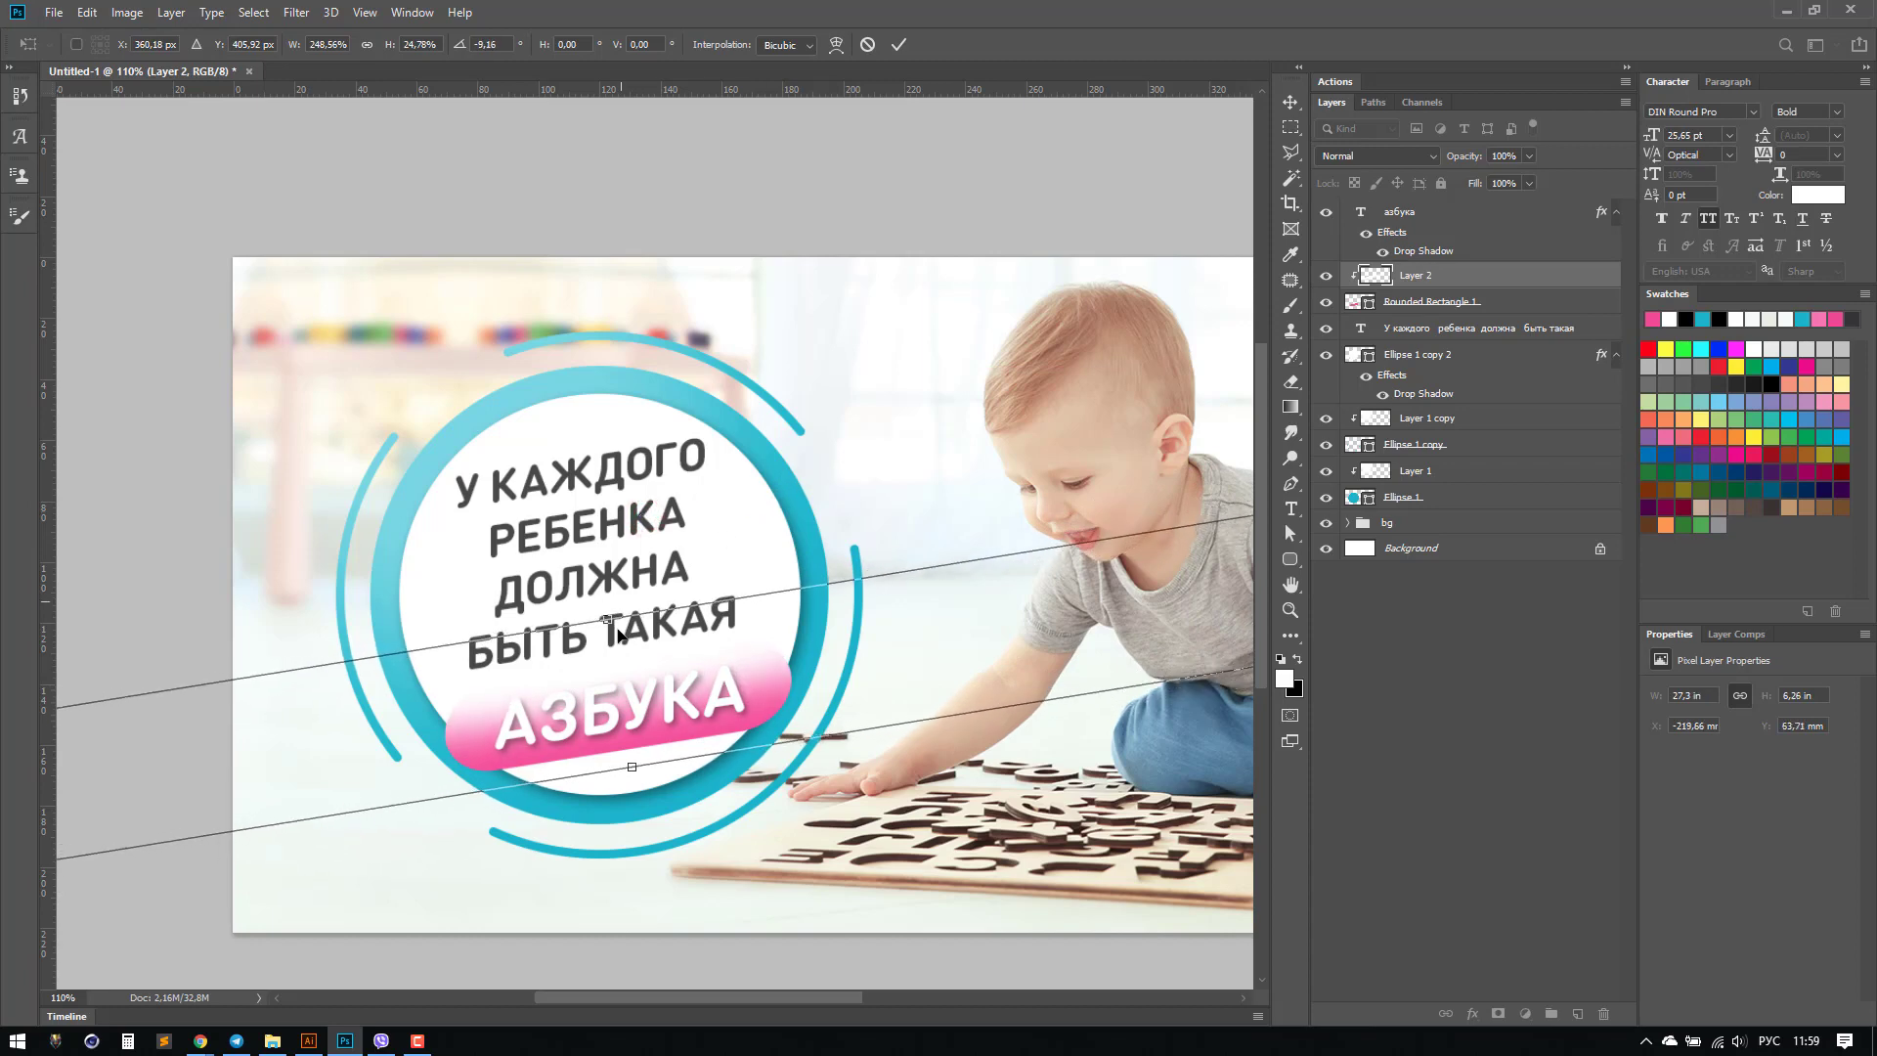
key(Return)
key(b)
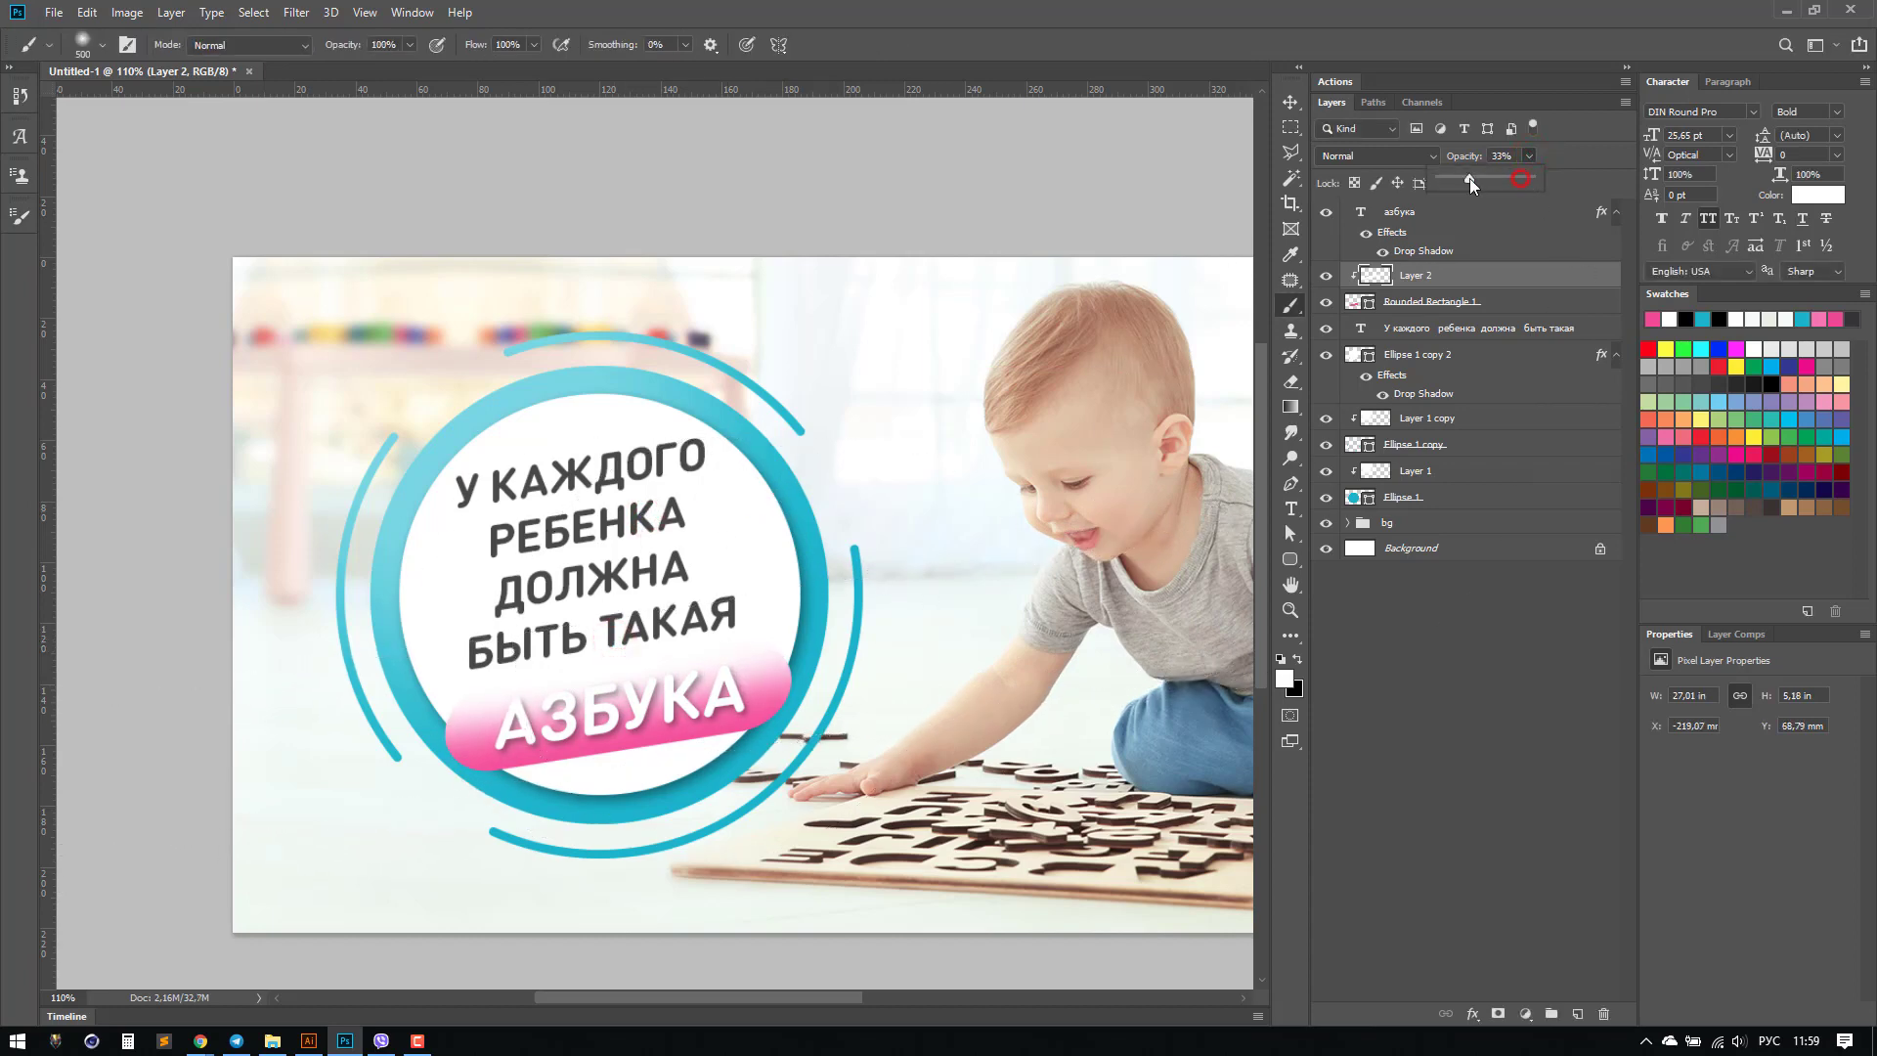
drag(1470, 178, 1482, 178)
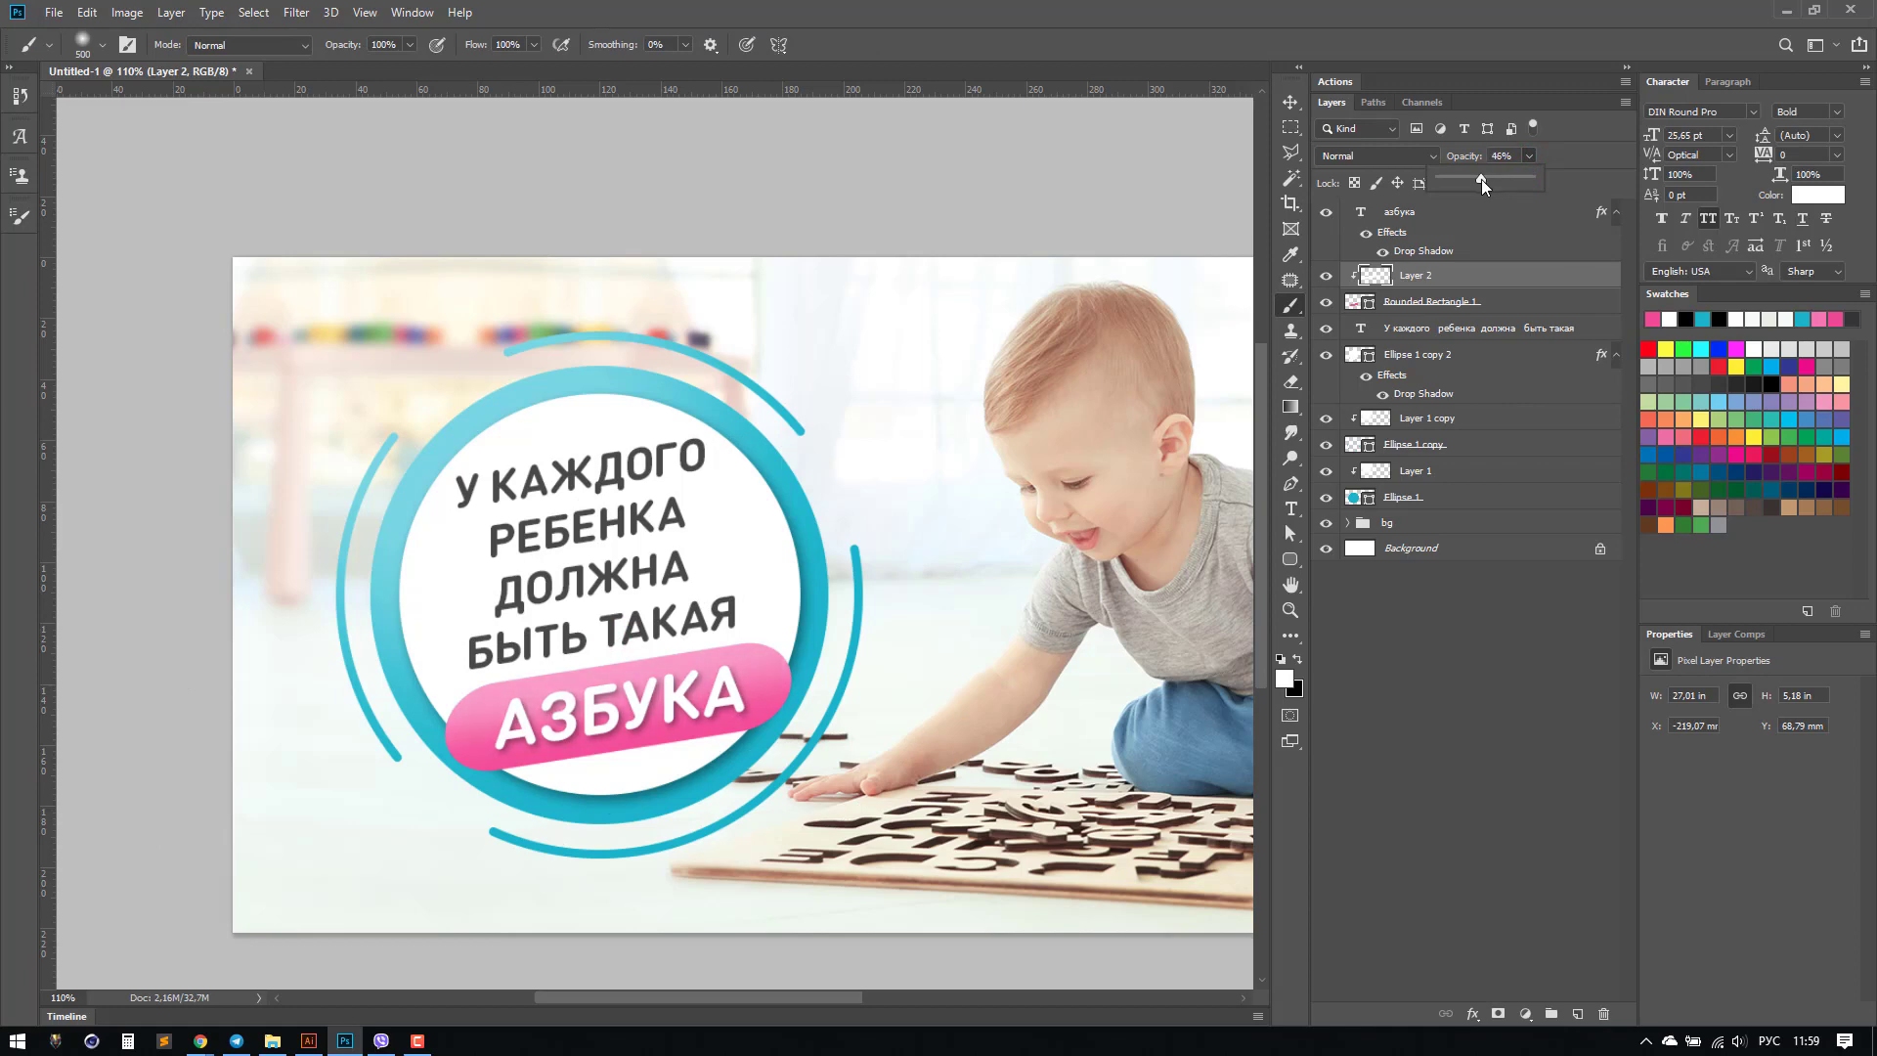
Step: Add a Multiply drop shadow to the pink rounded shape with 51% opacity, 90° angle, 9 px distance and 16 px size
click(1557, 298)
key(space)
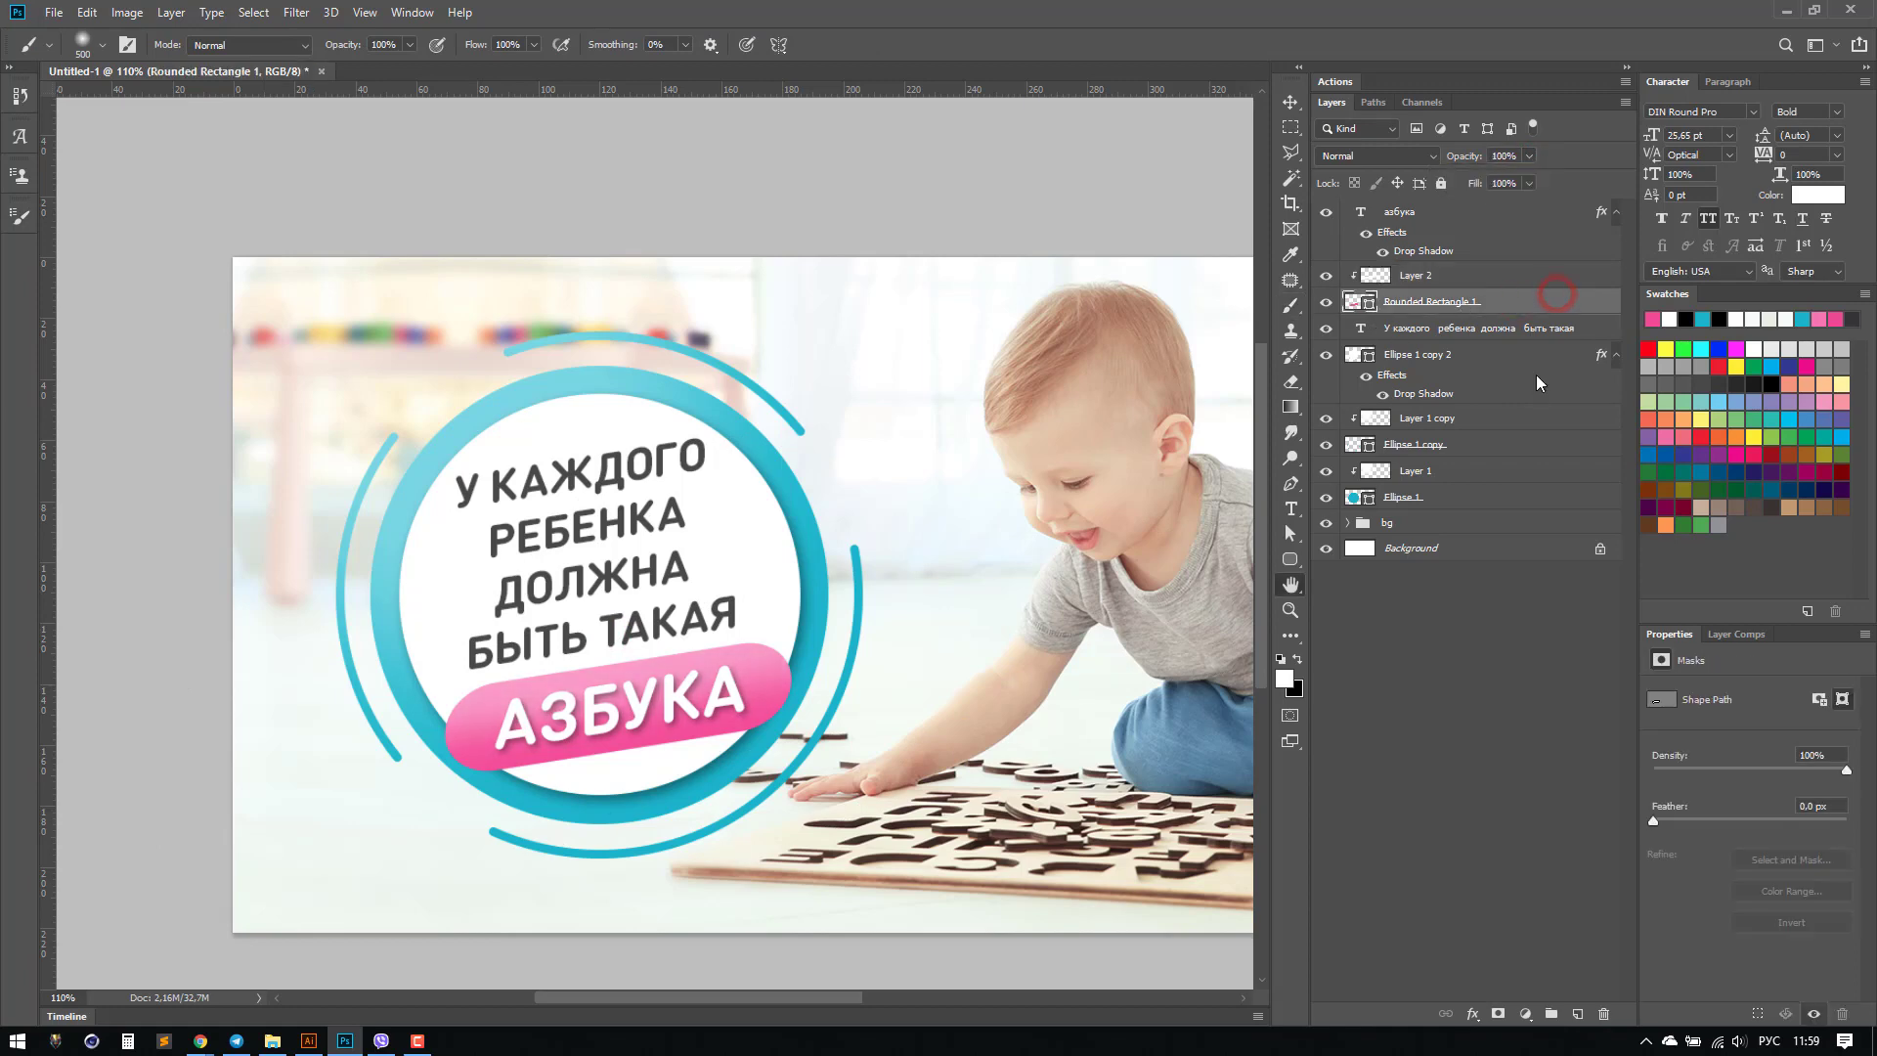
click(1154, 706)
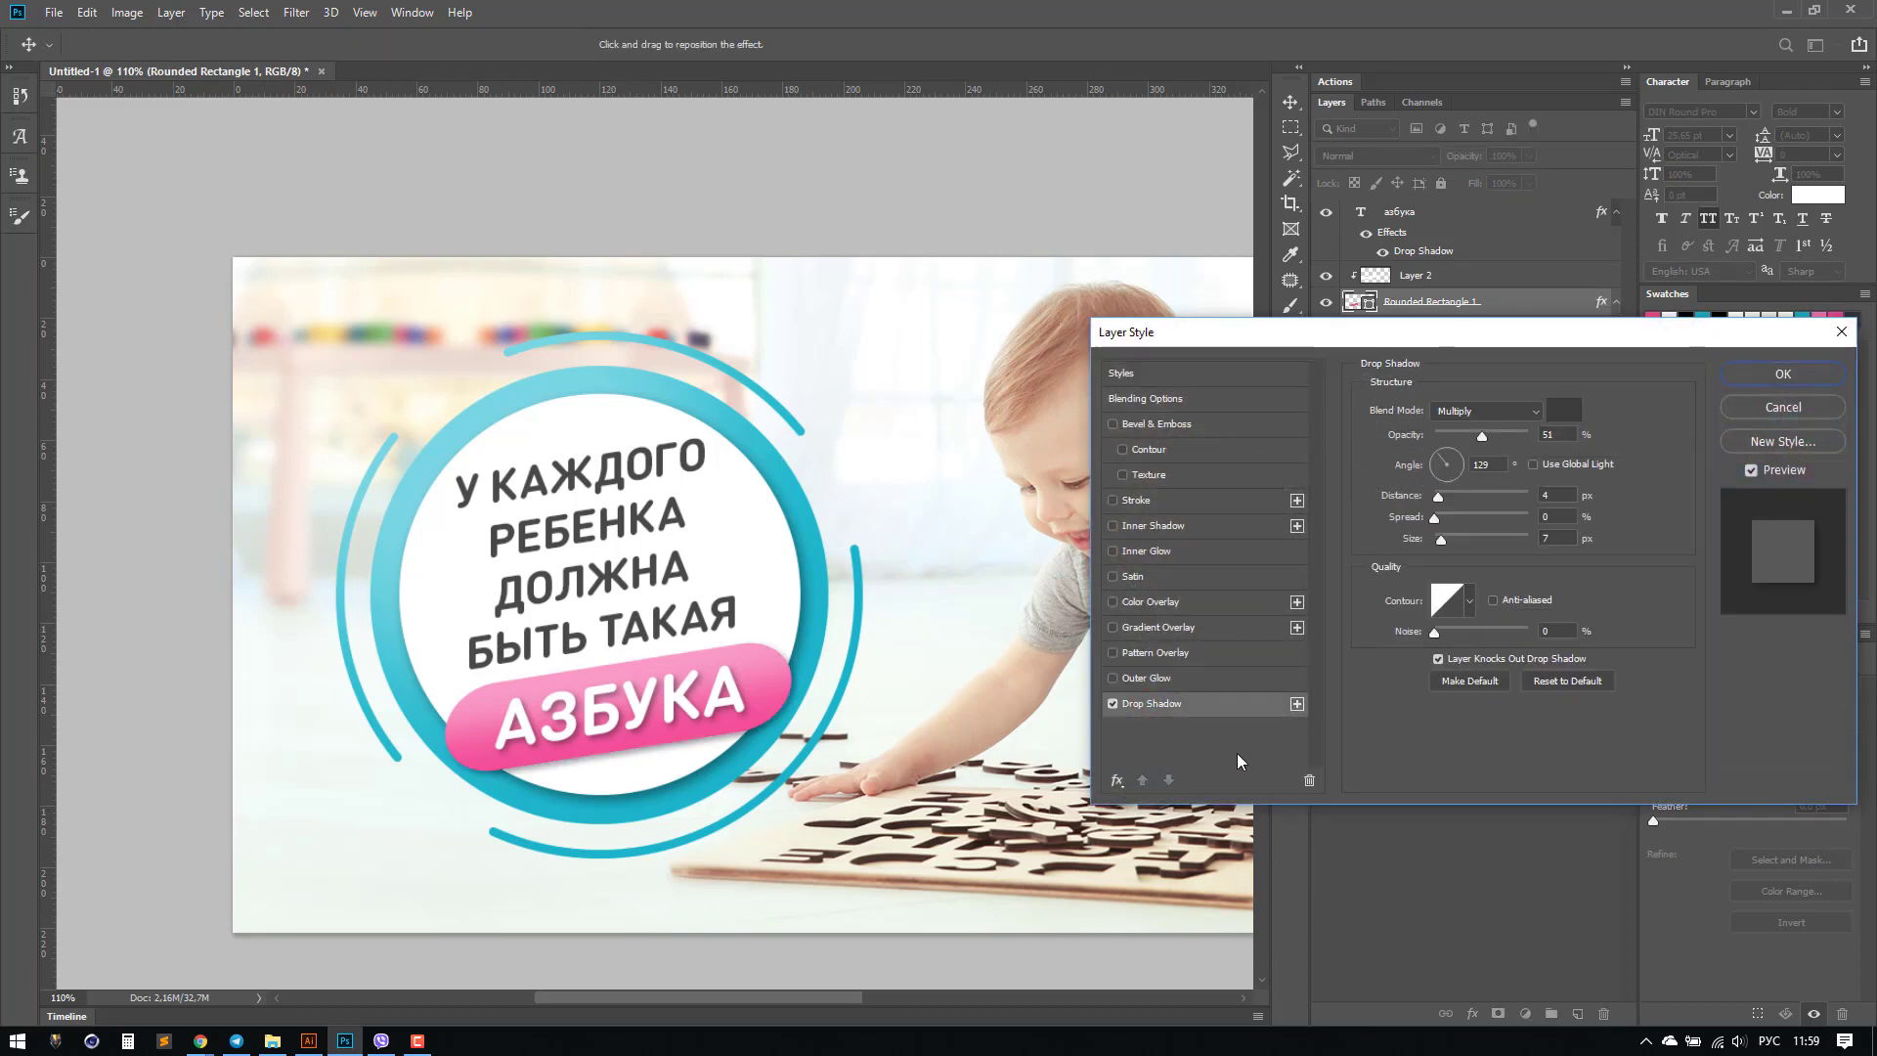
drag(1440, 502, 1447, 540)
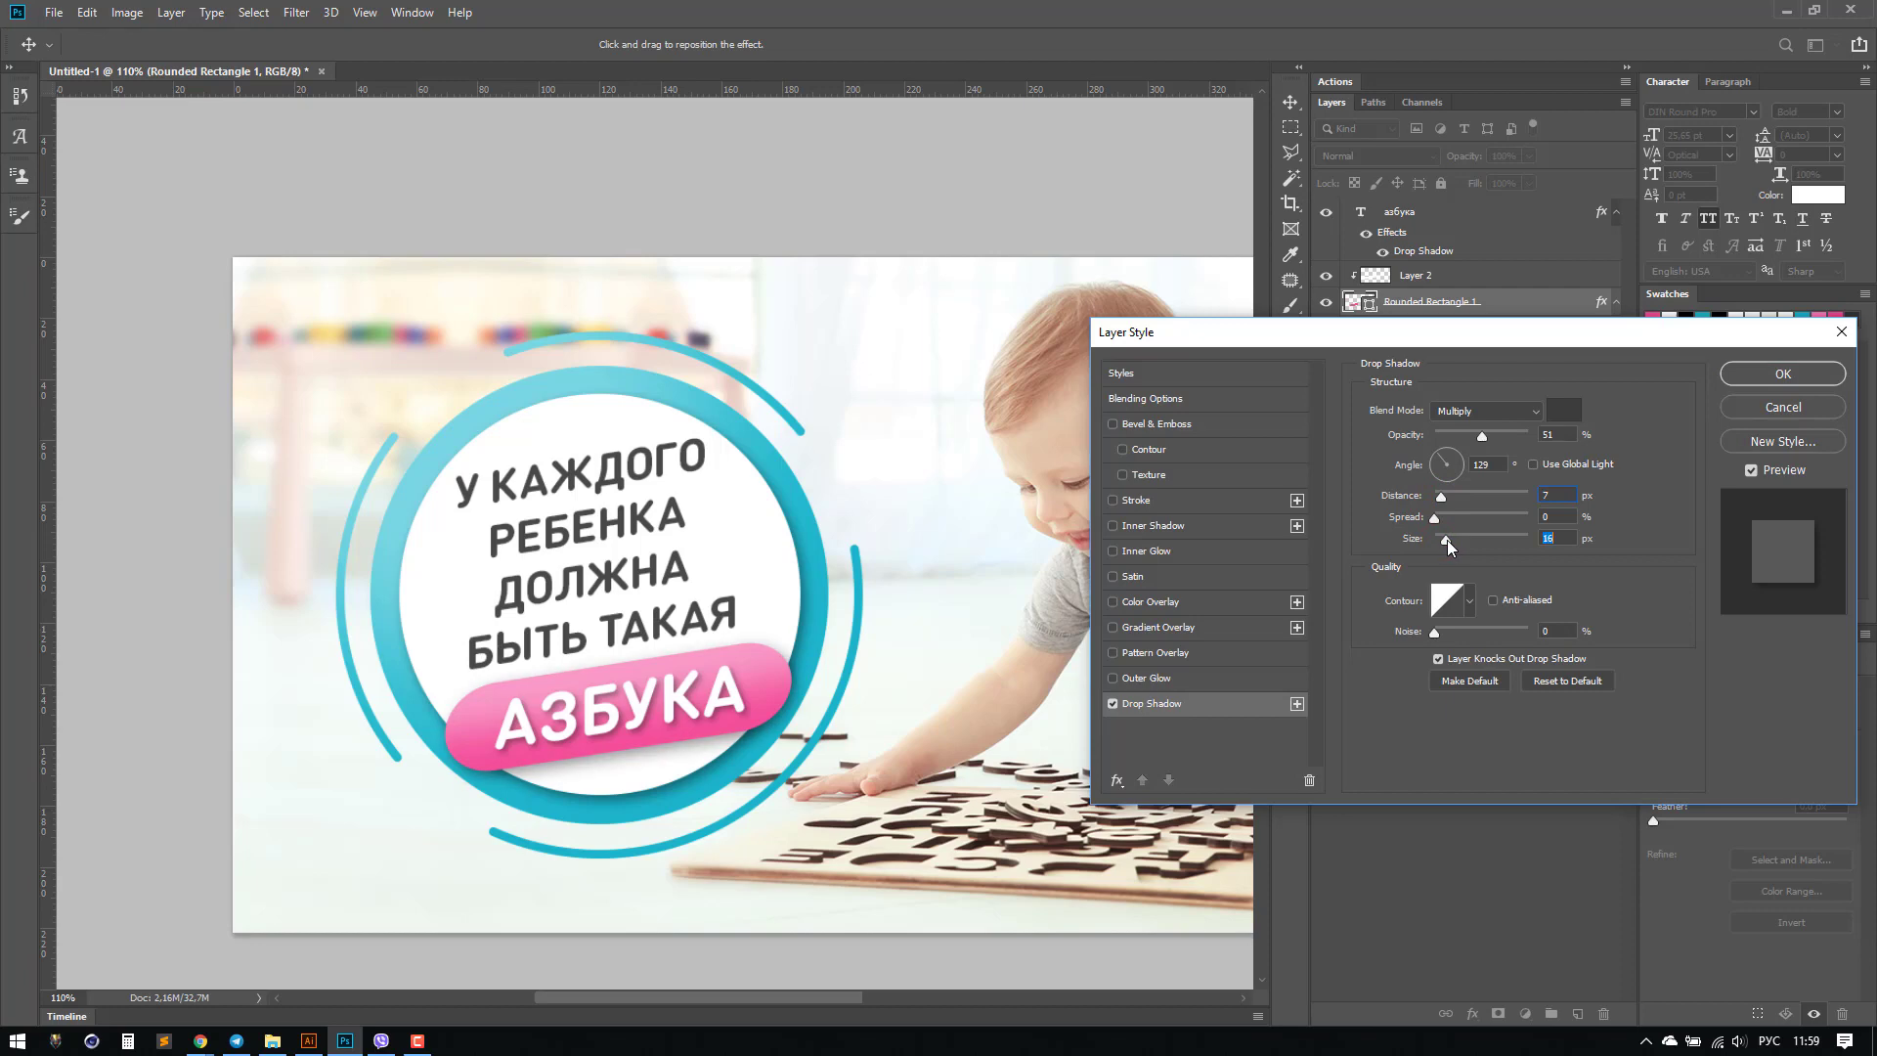
click(1447, 455)
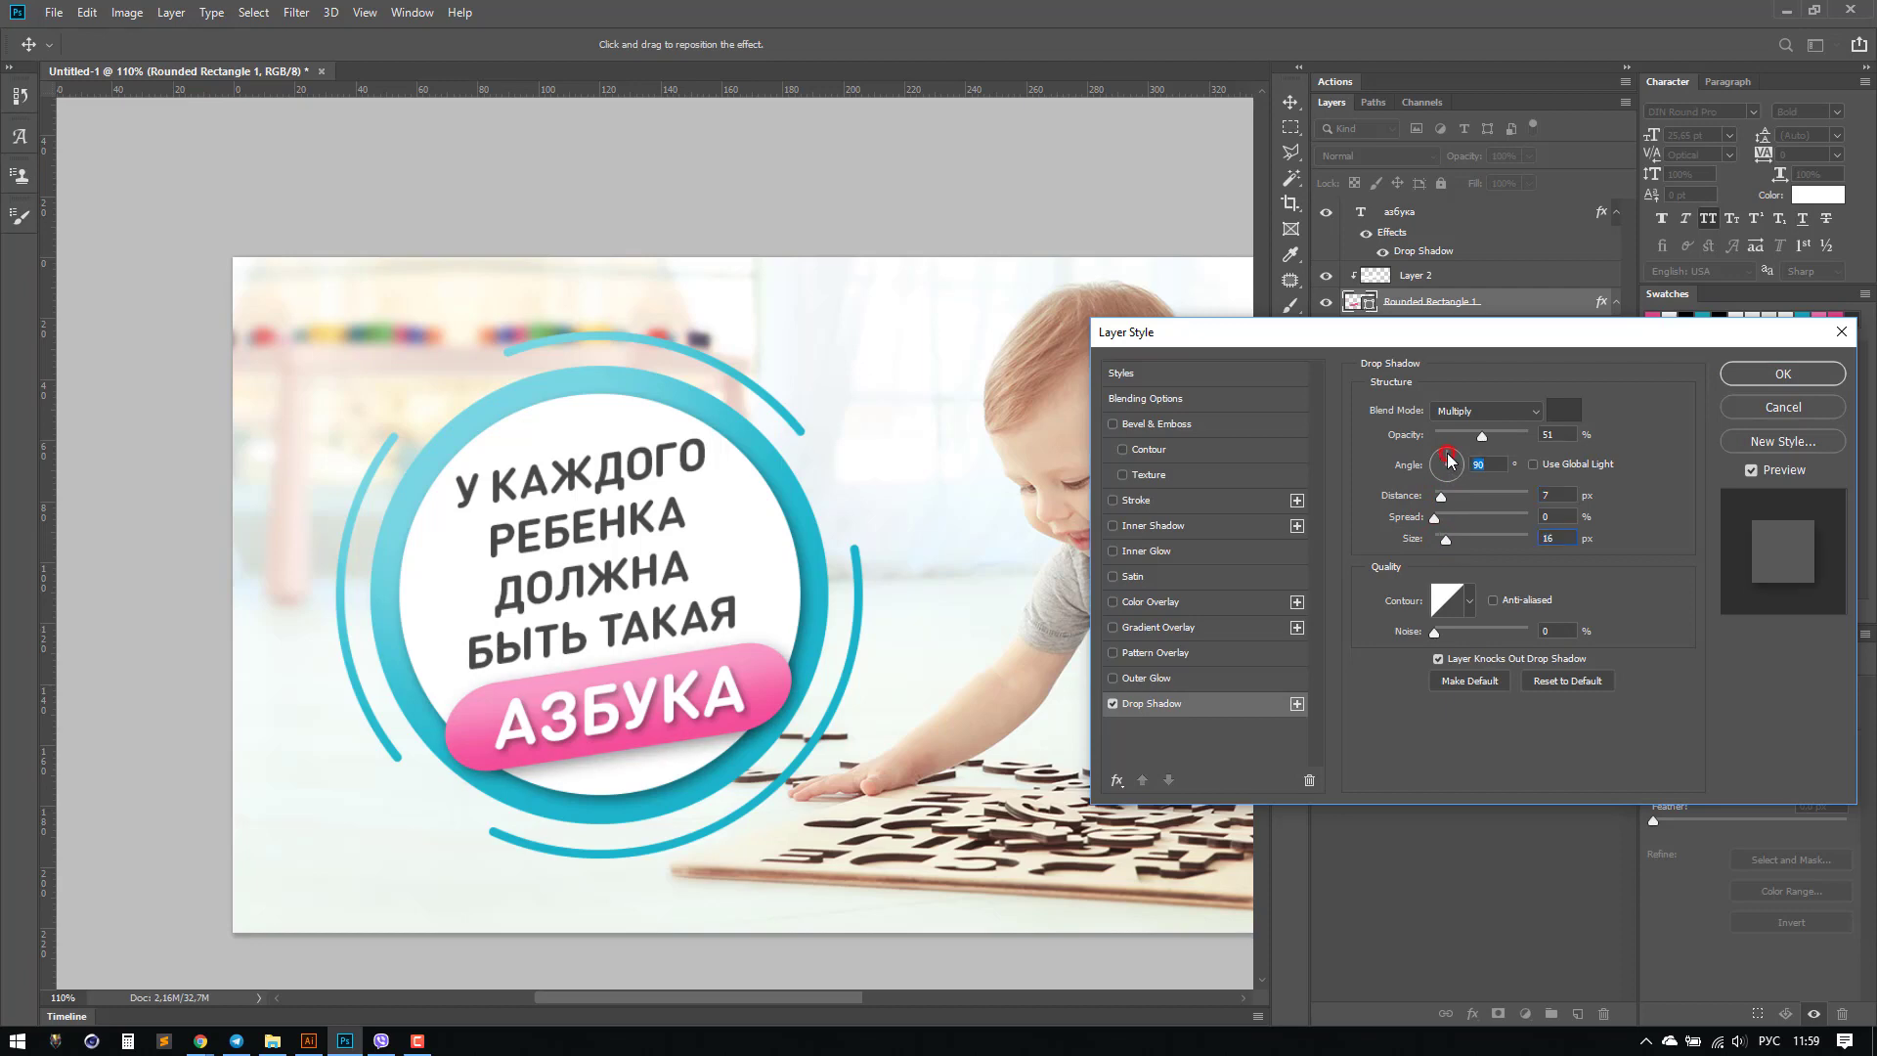
click(1444, 541)
drag(1448, 543, 1447, 542)
click(1446, 500)
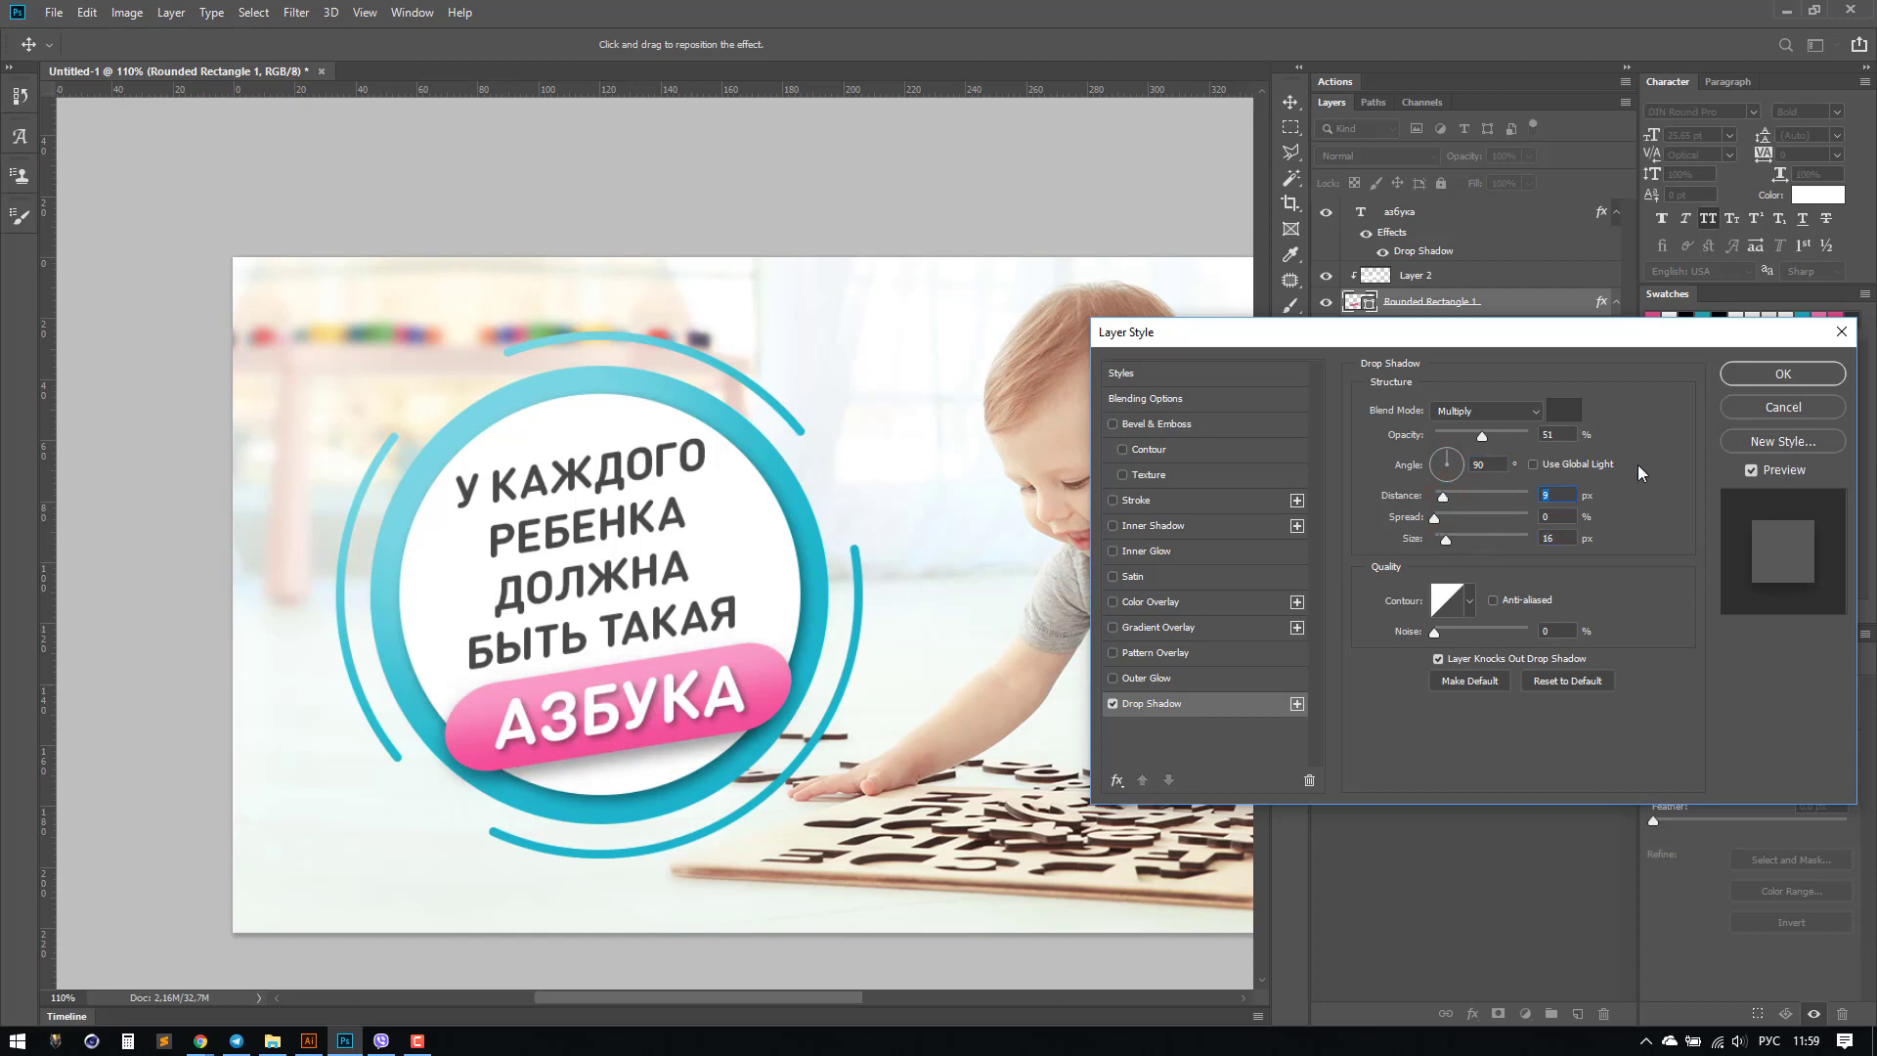
click(1783, 374)
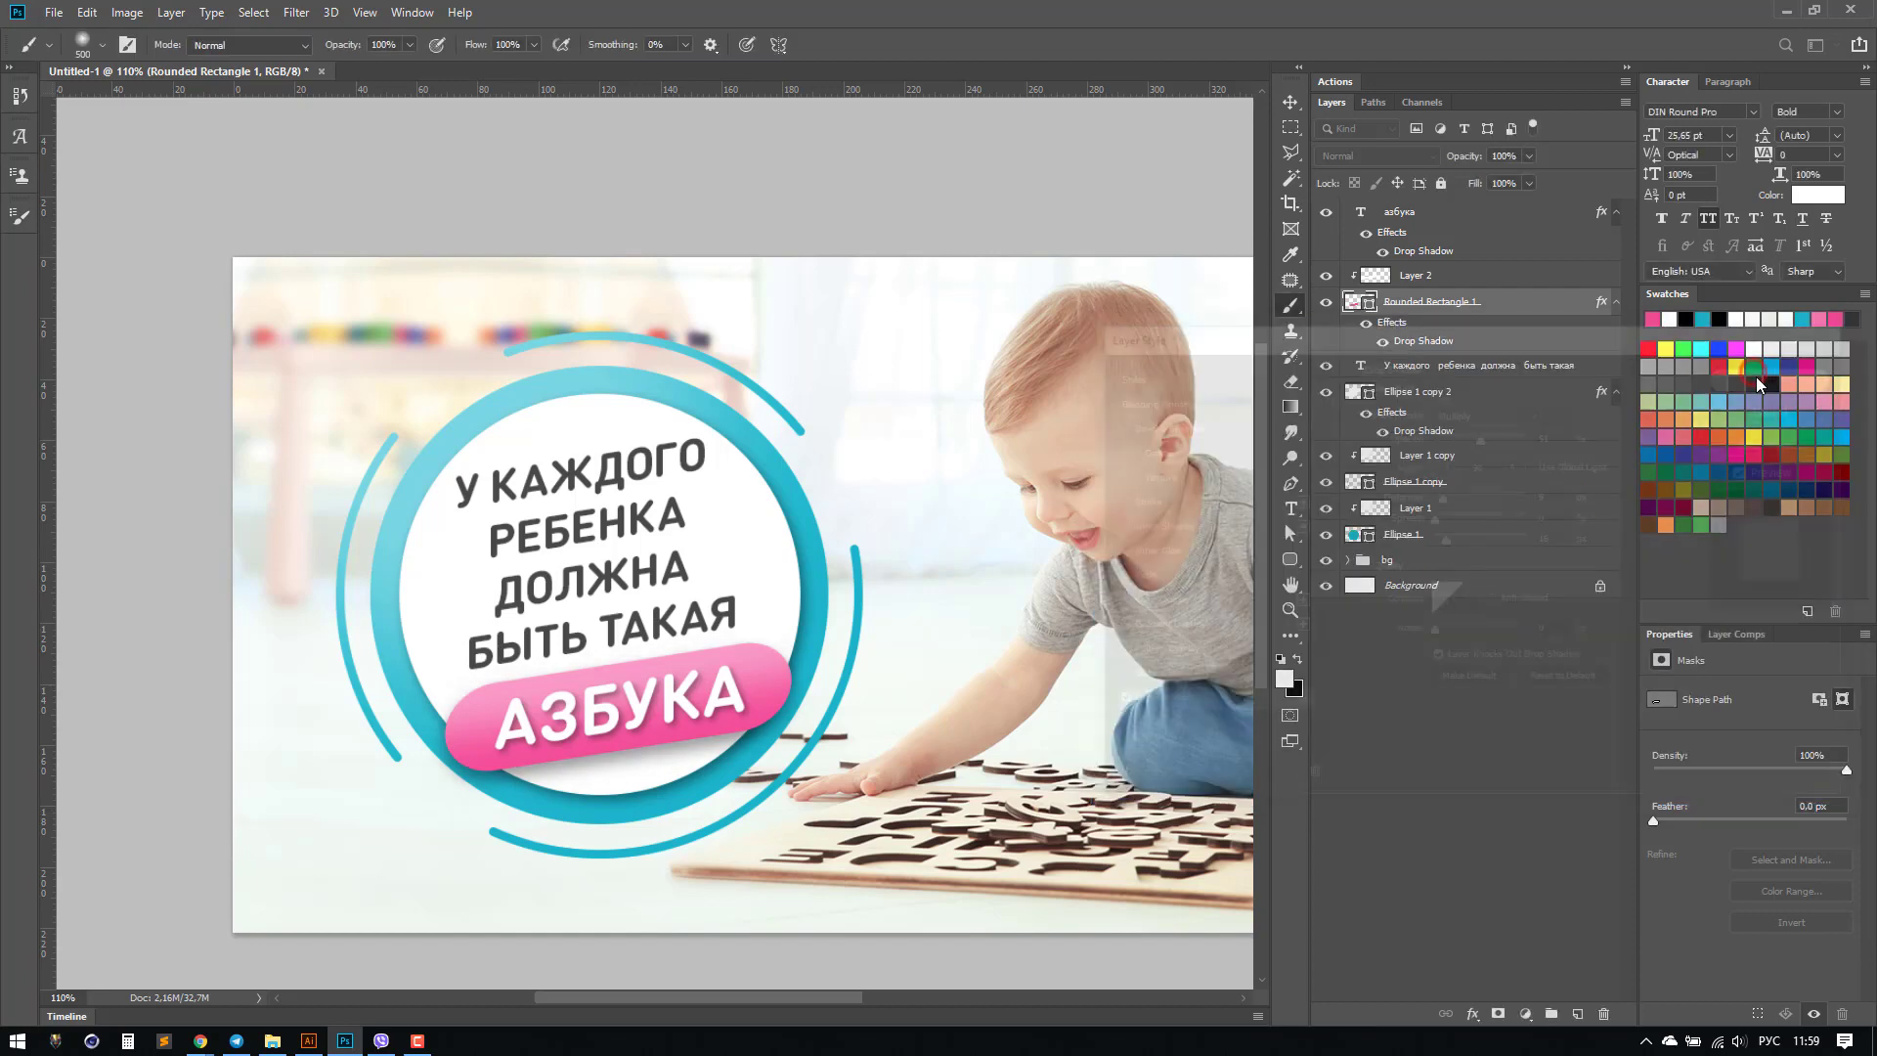
key(ctrl+0)
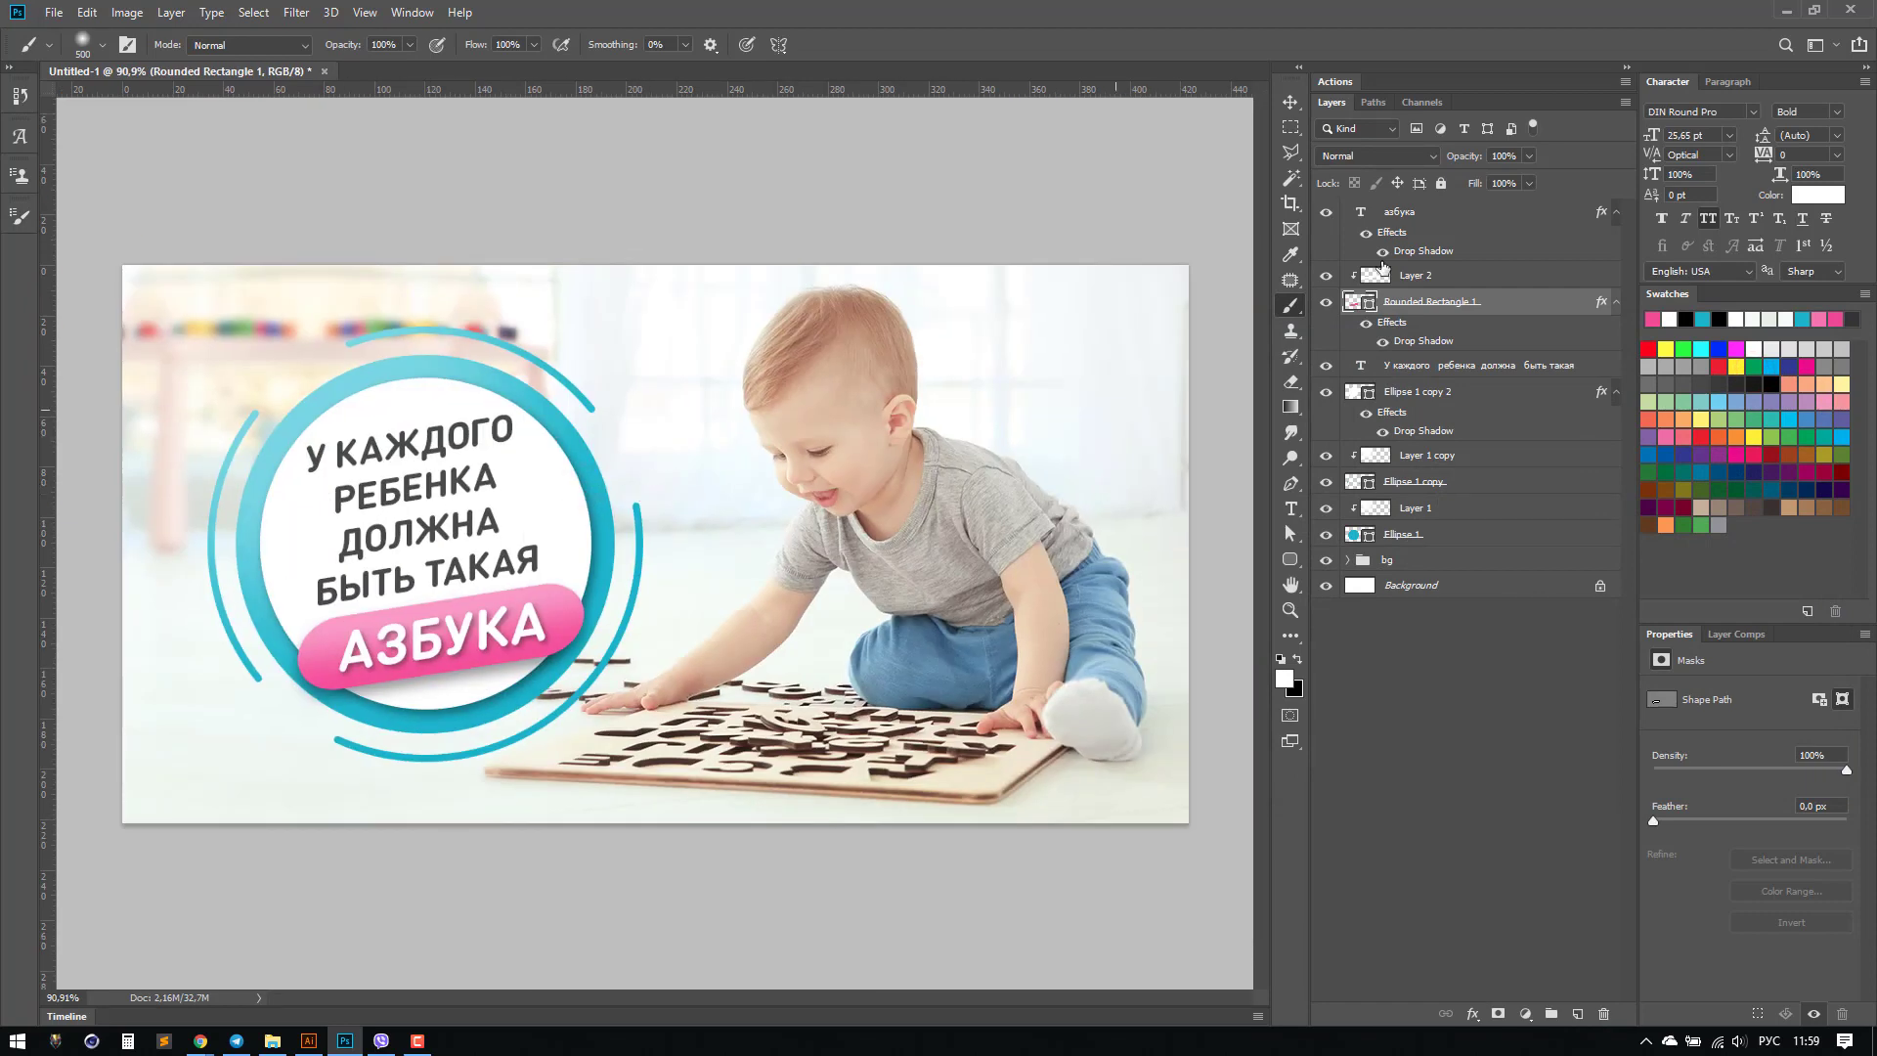
key(v)
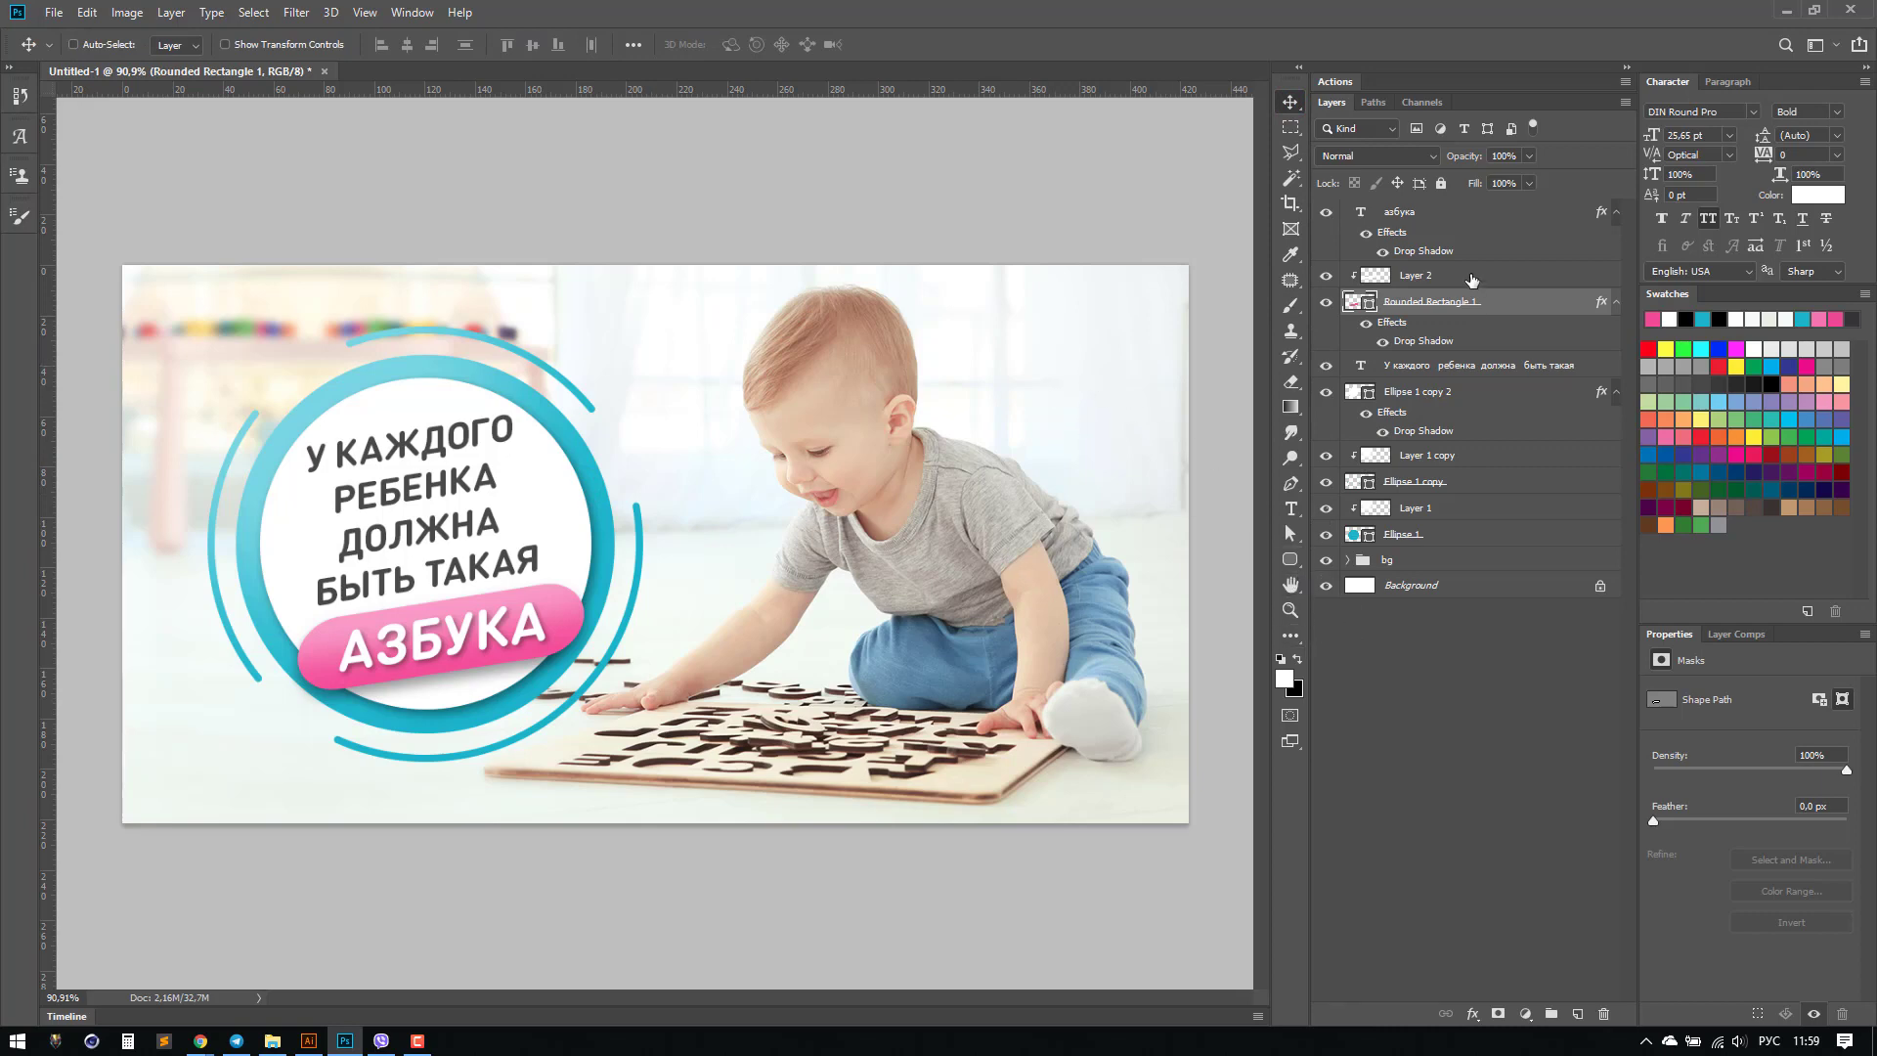
Step: Add a "LOGO" text layer at the top of the layer stack, placed on the light background beside the child's head
click(1464, 217)
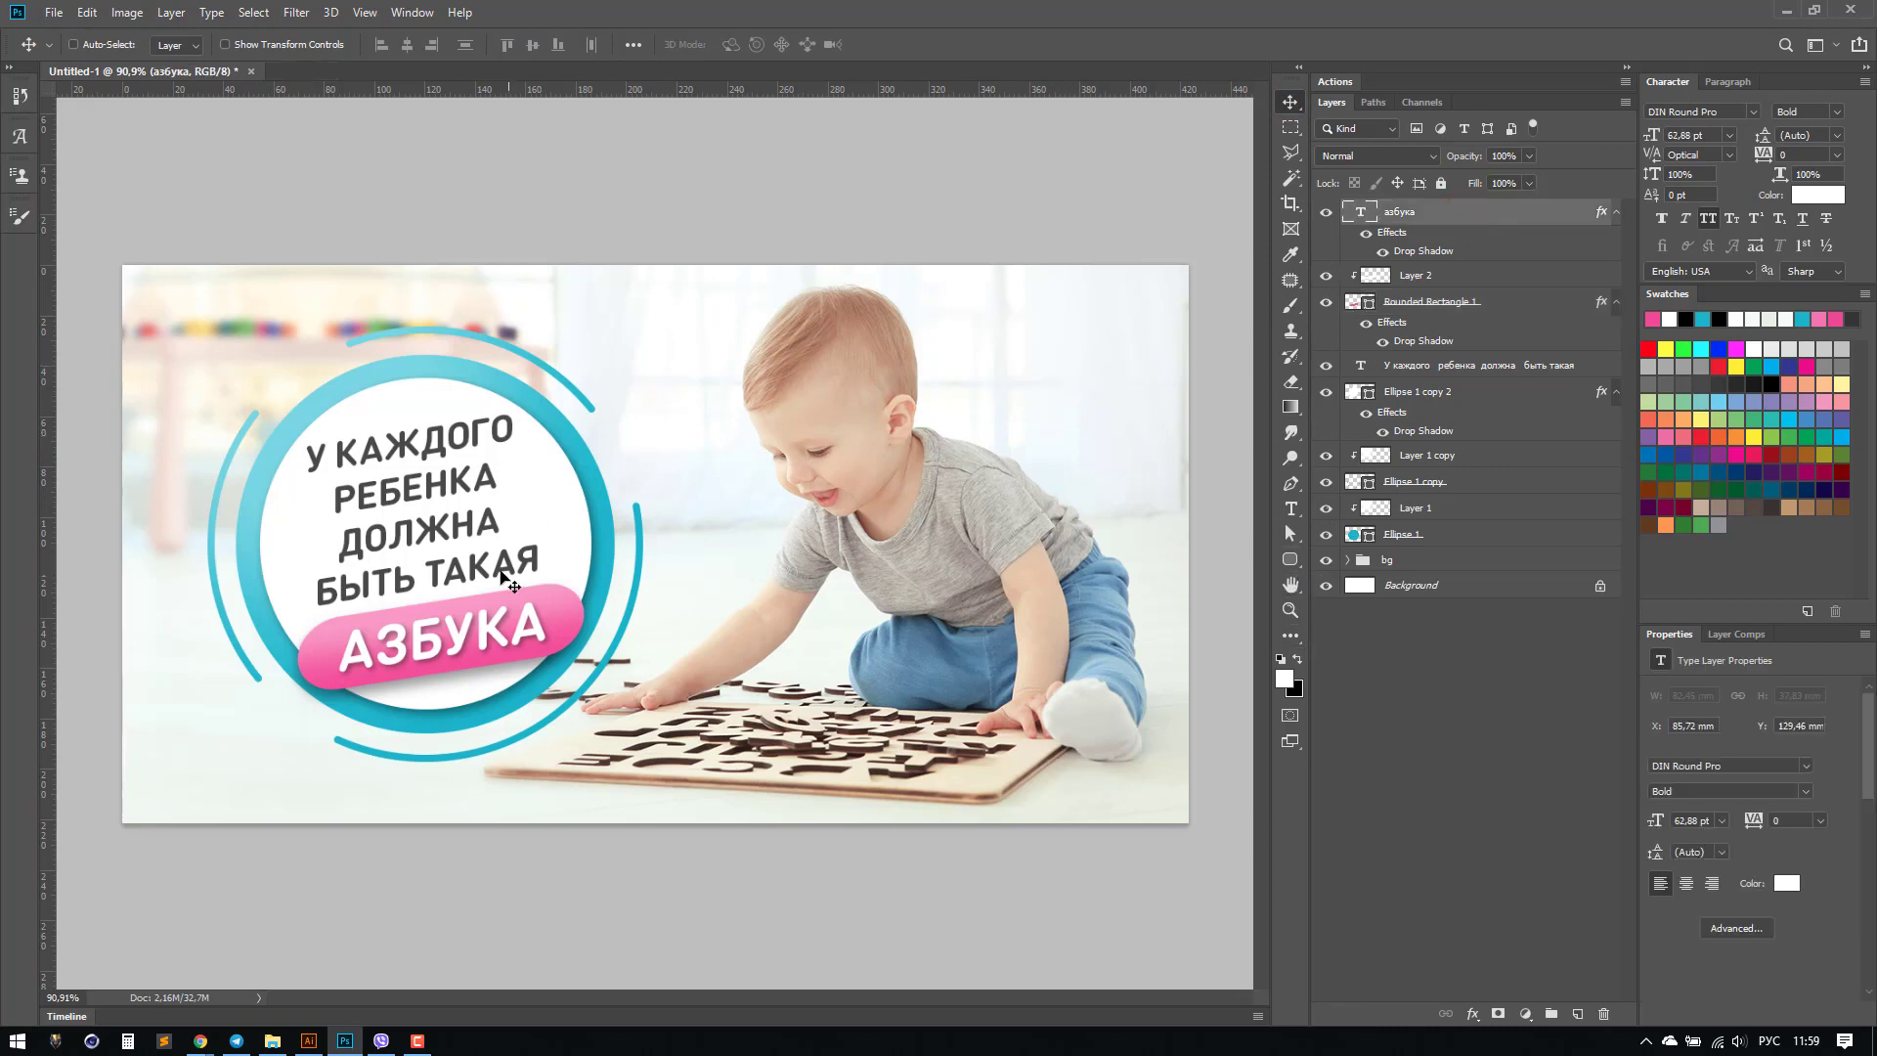
key(t)
click(1012, 342)
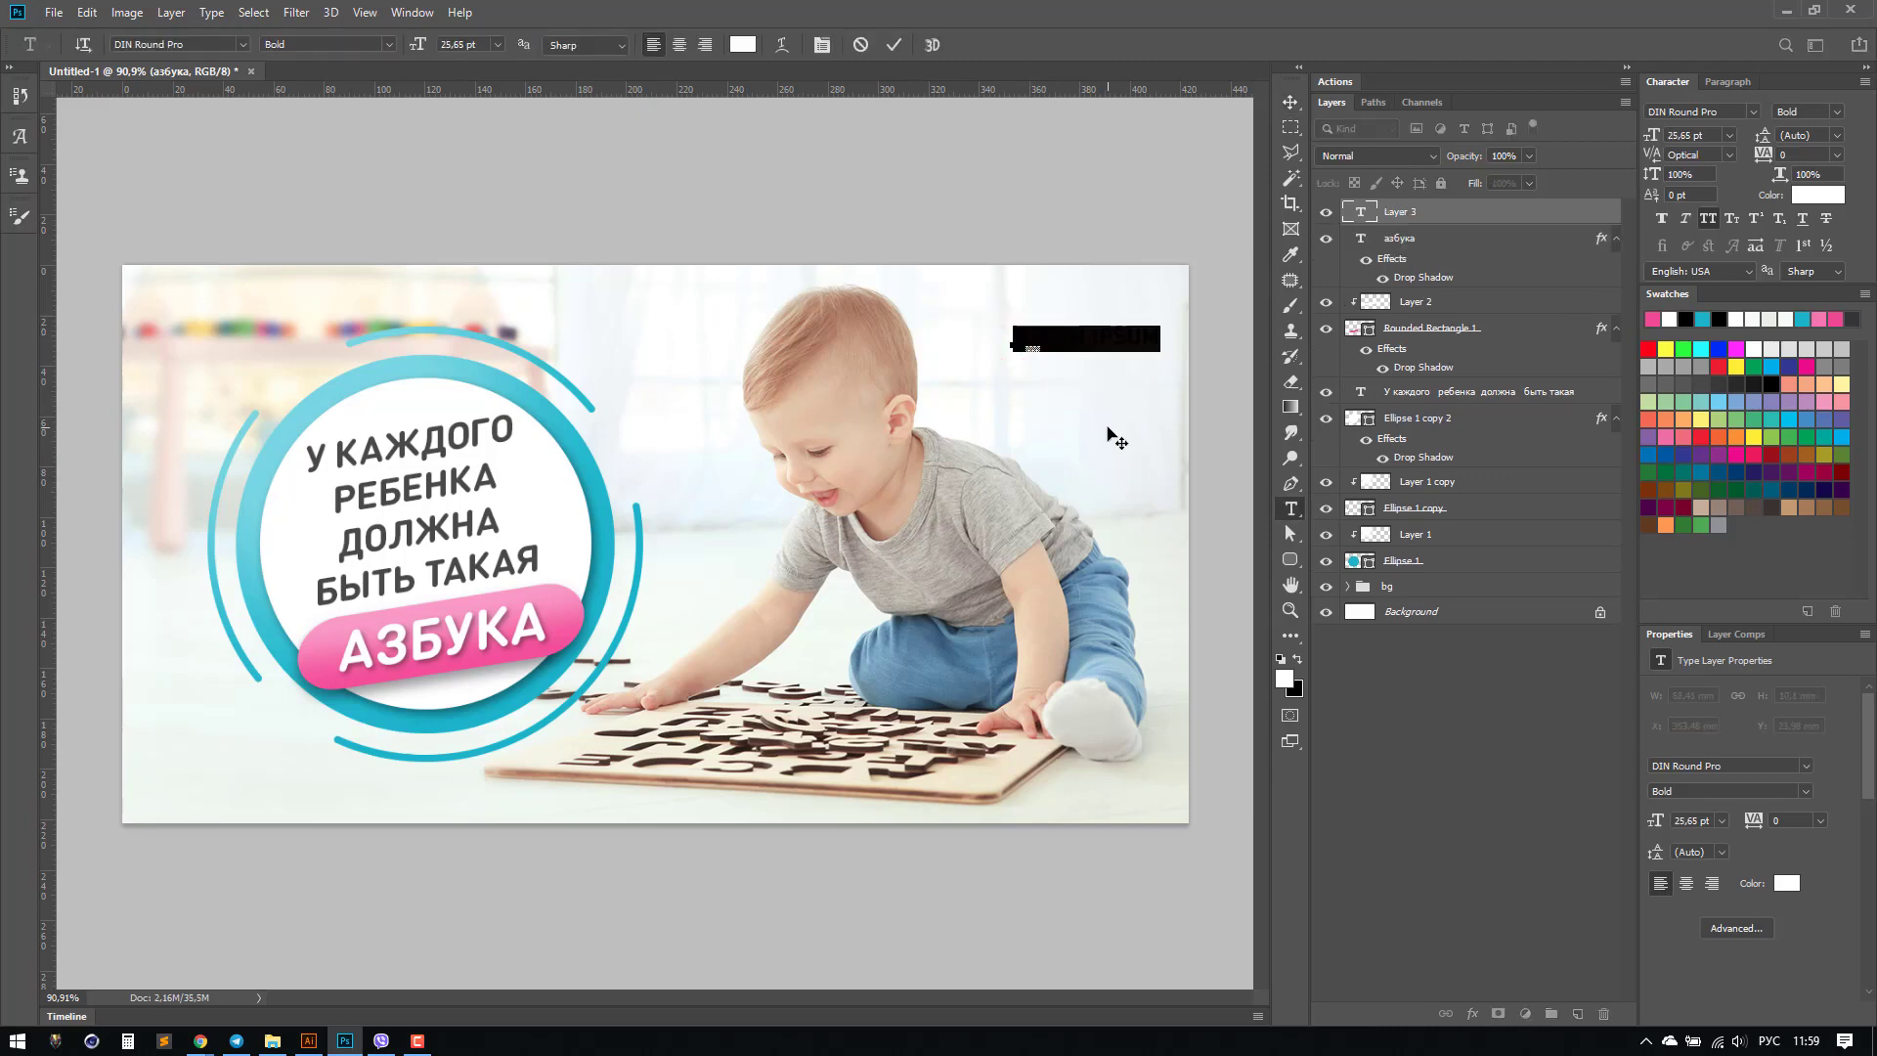
key(BackSpace)
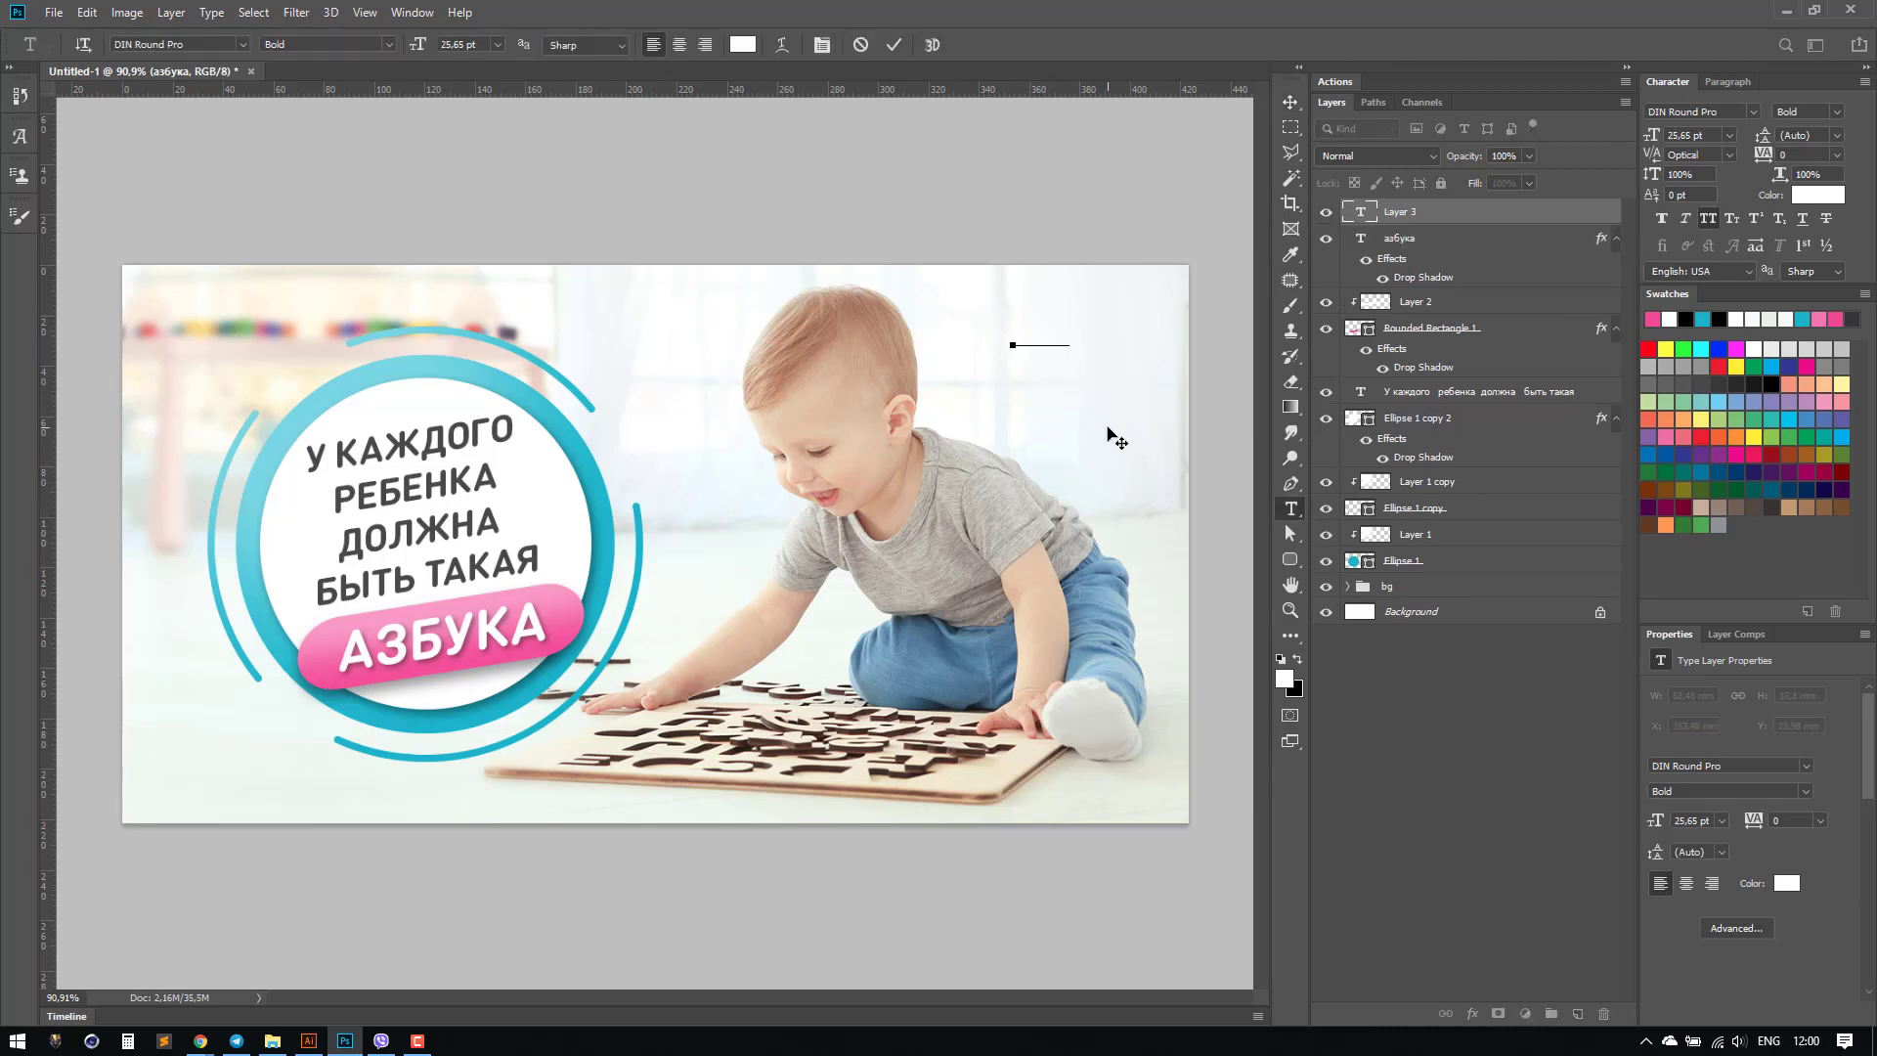
text(LOGO)
key(Return)
Step: Set the "LOGO" text colour to dark grey with RGB values 71, 71, 71
click(1807, 200)
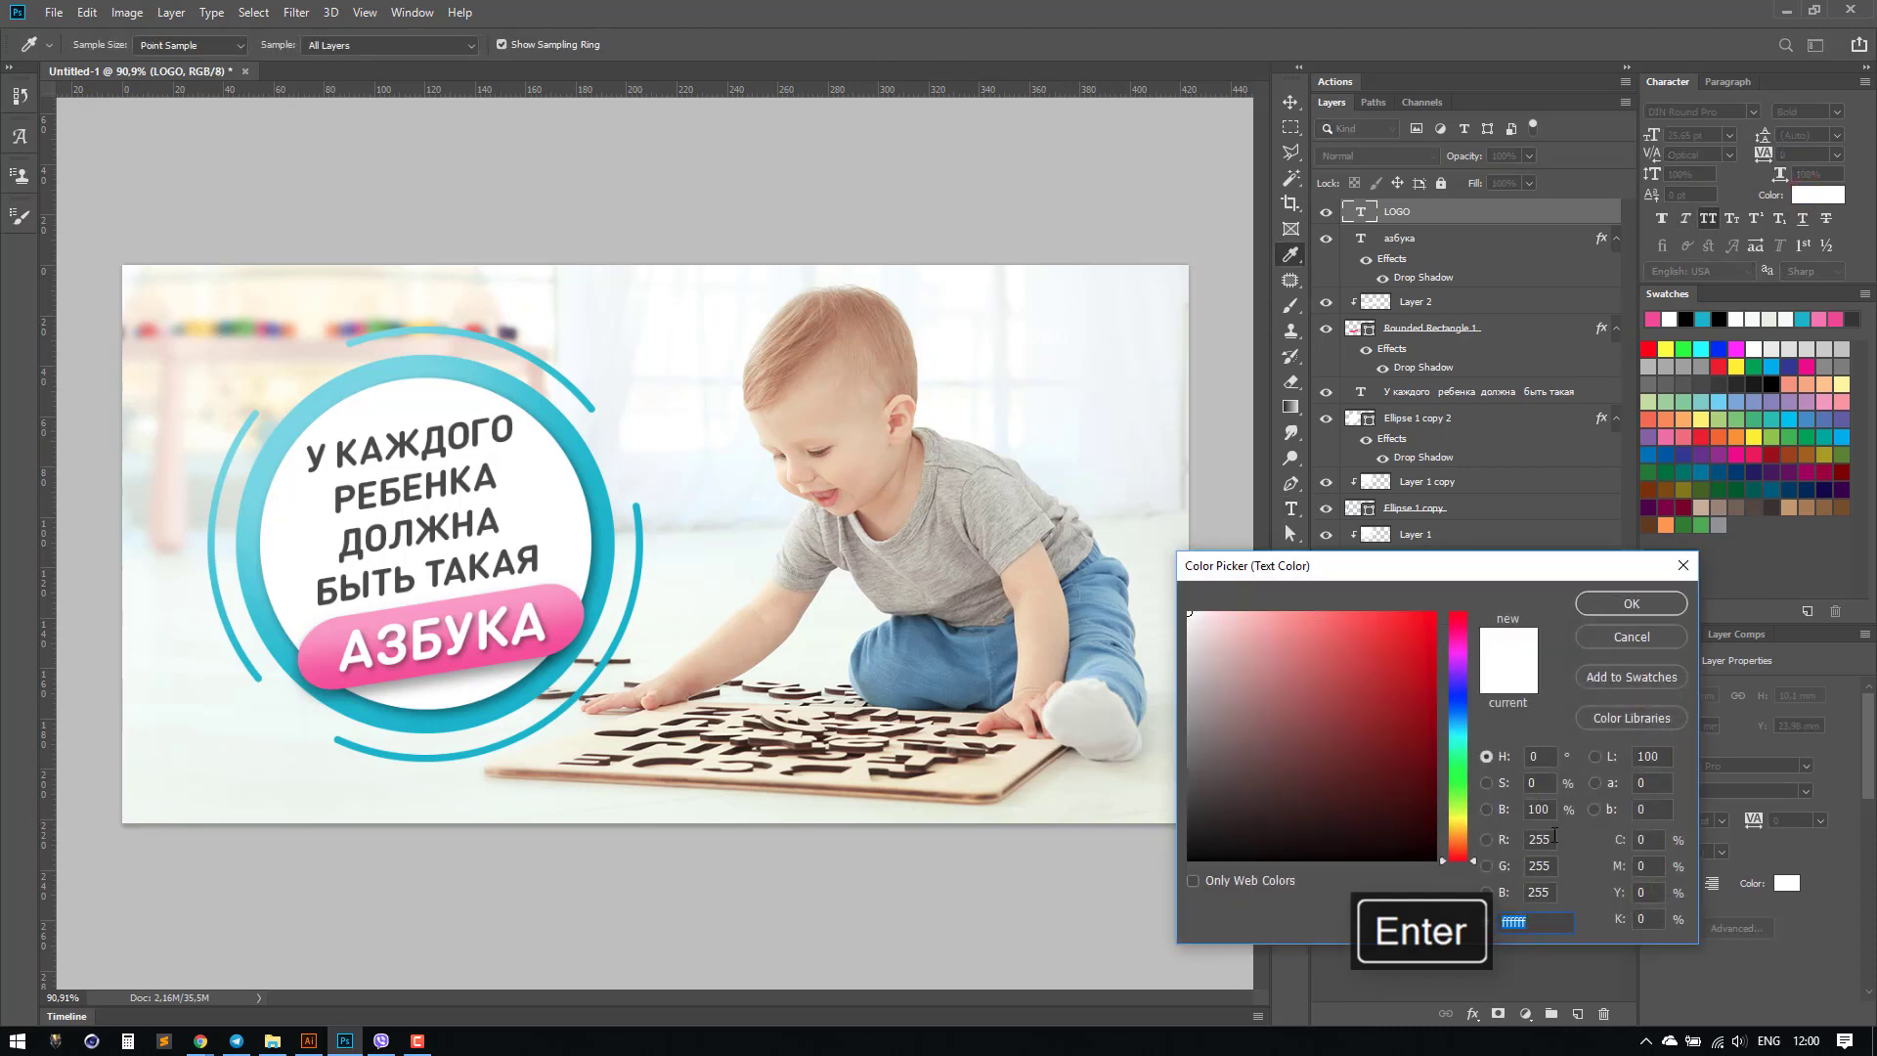
text(71)
key(Tab)
text(71)
key(Tab)
text(71)
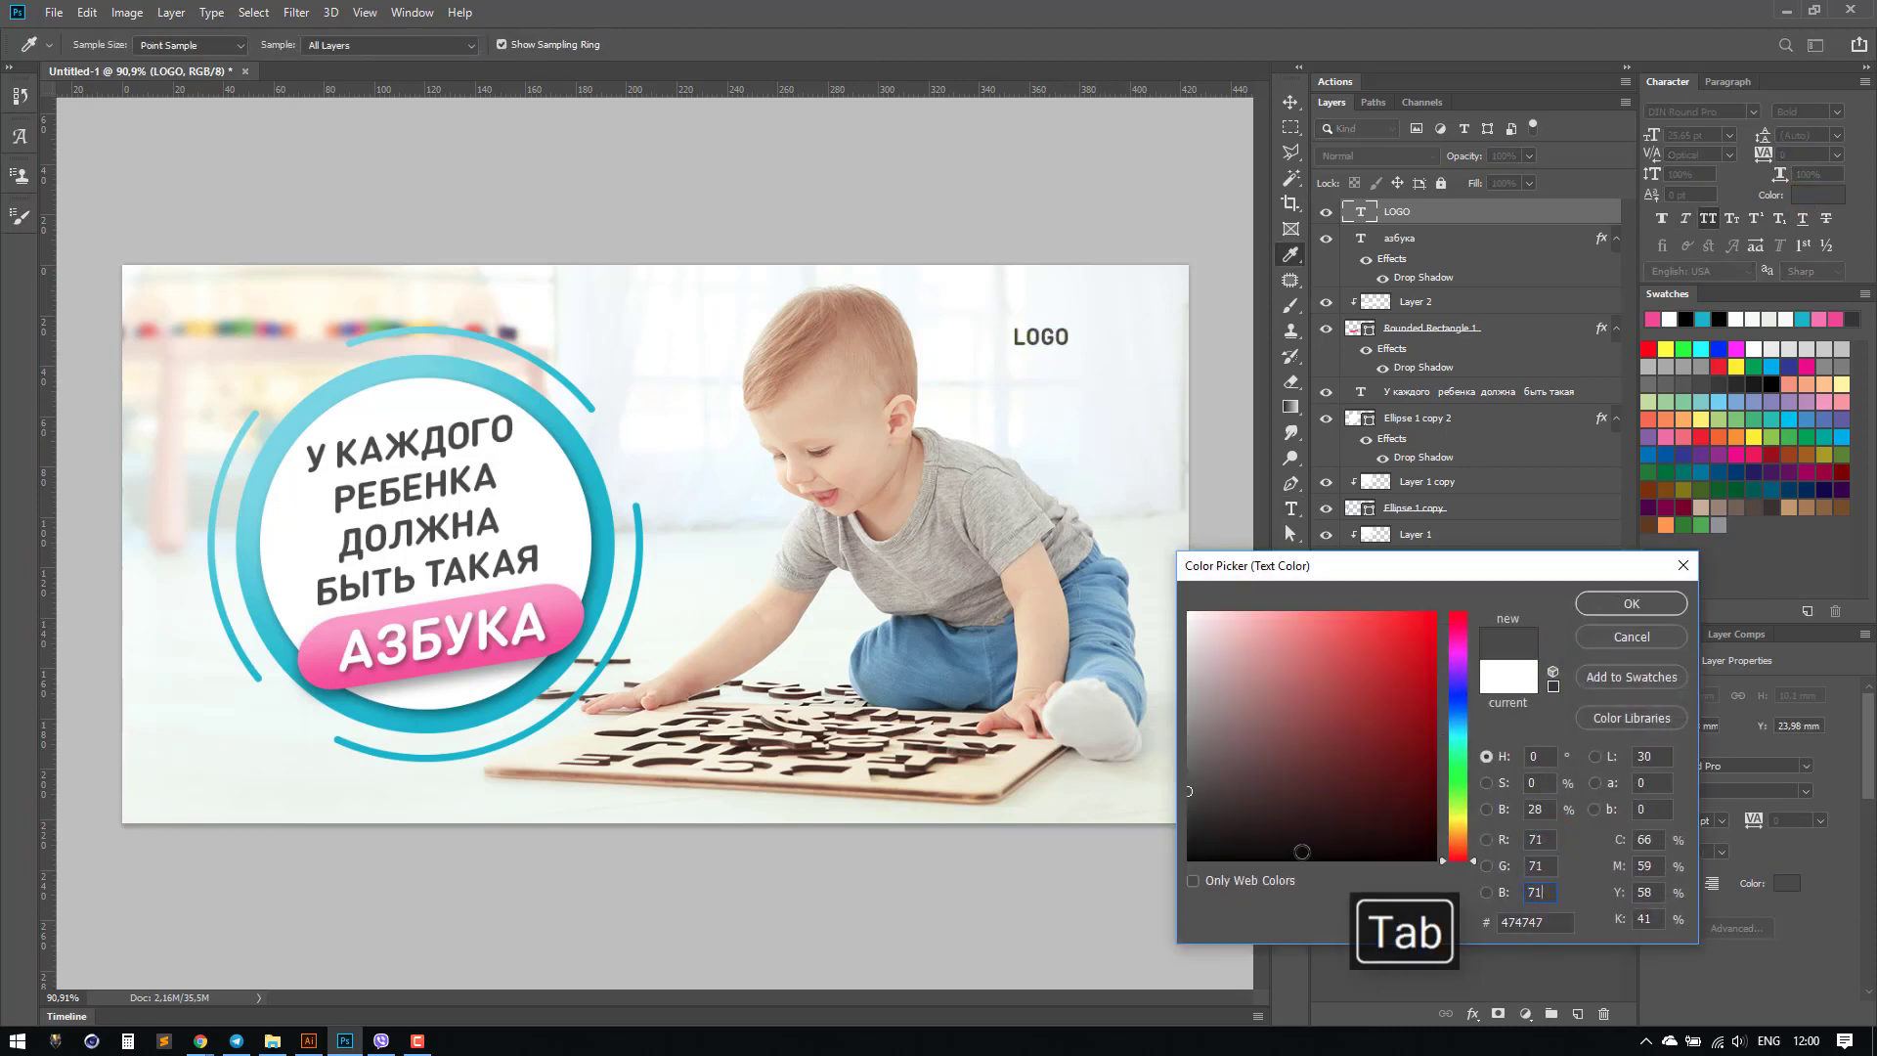
key(Return)
Step: Enlarge the "LOGO" text to about 66 pt in the banner's upper-right area
key(ctrl+t)
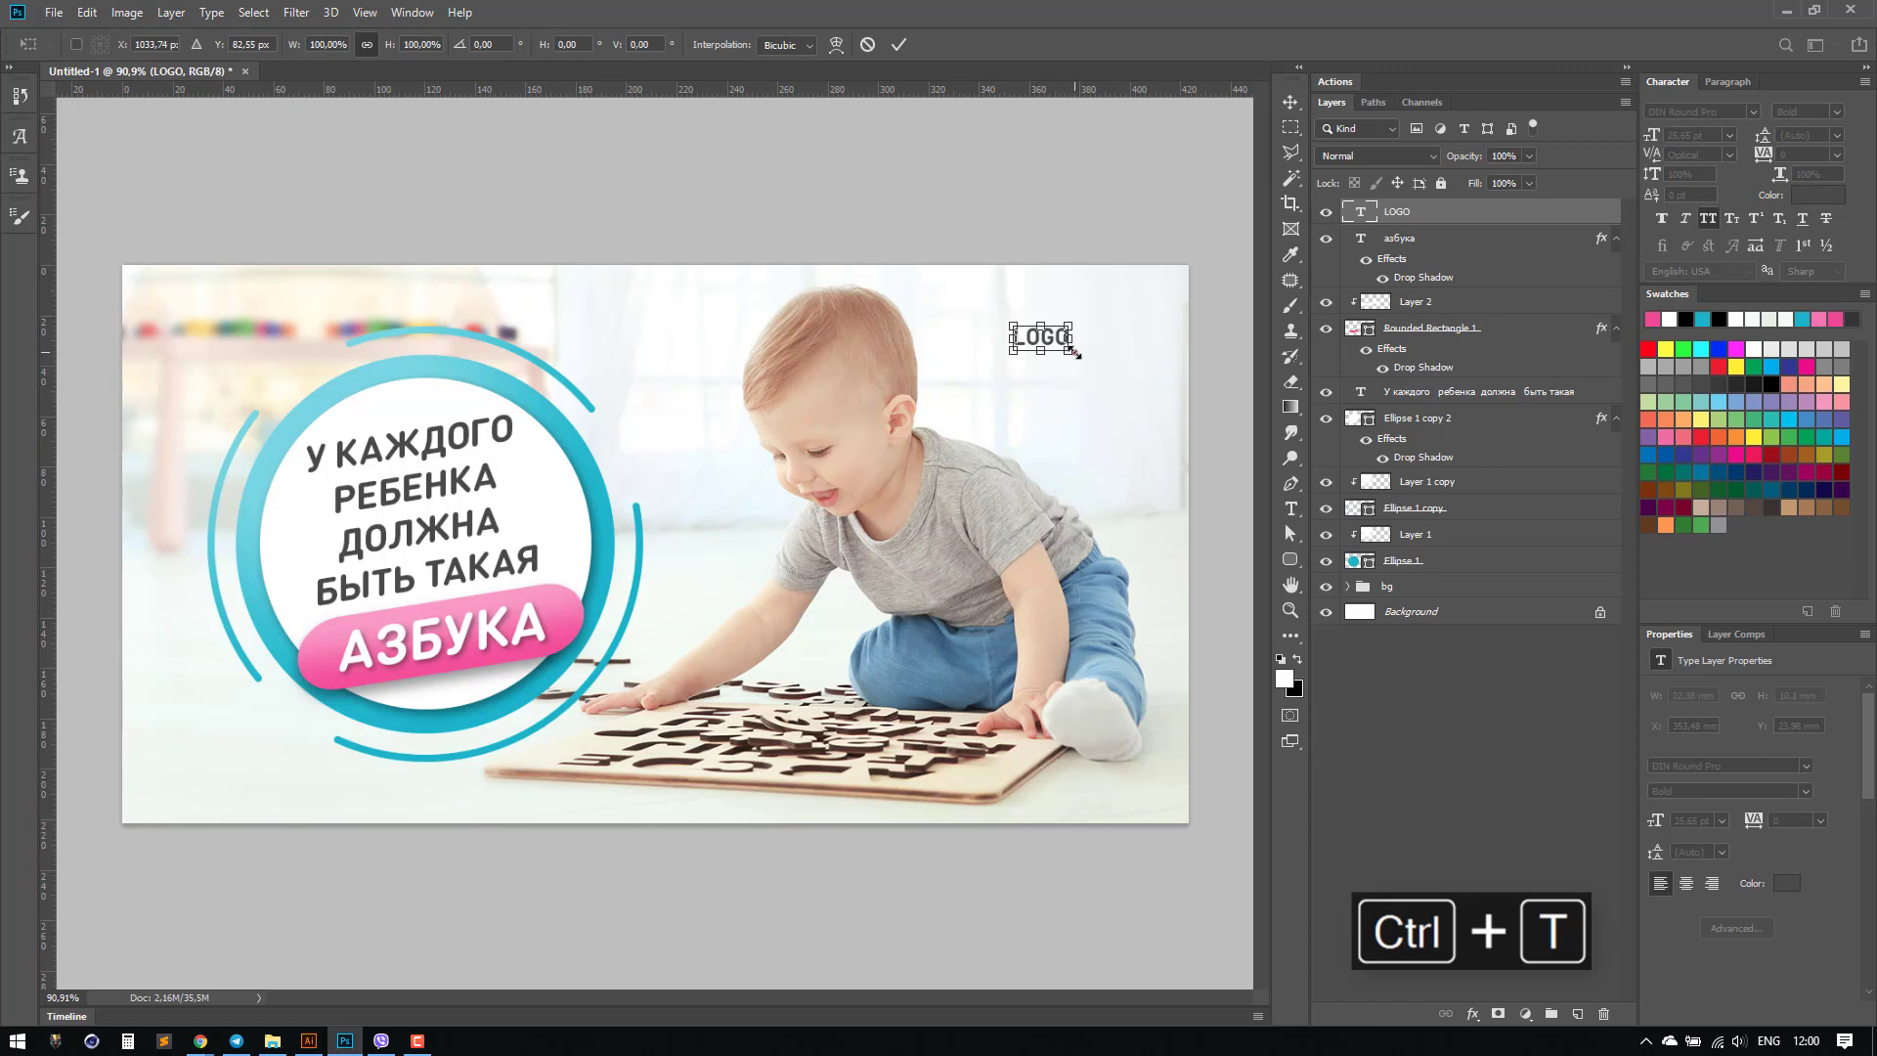
drag(1072, 350, 1109, 408)
click(1290, 102)
Step: Draw a butterfly custom shape directly above the "LOGO" text
click(1294, 567)
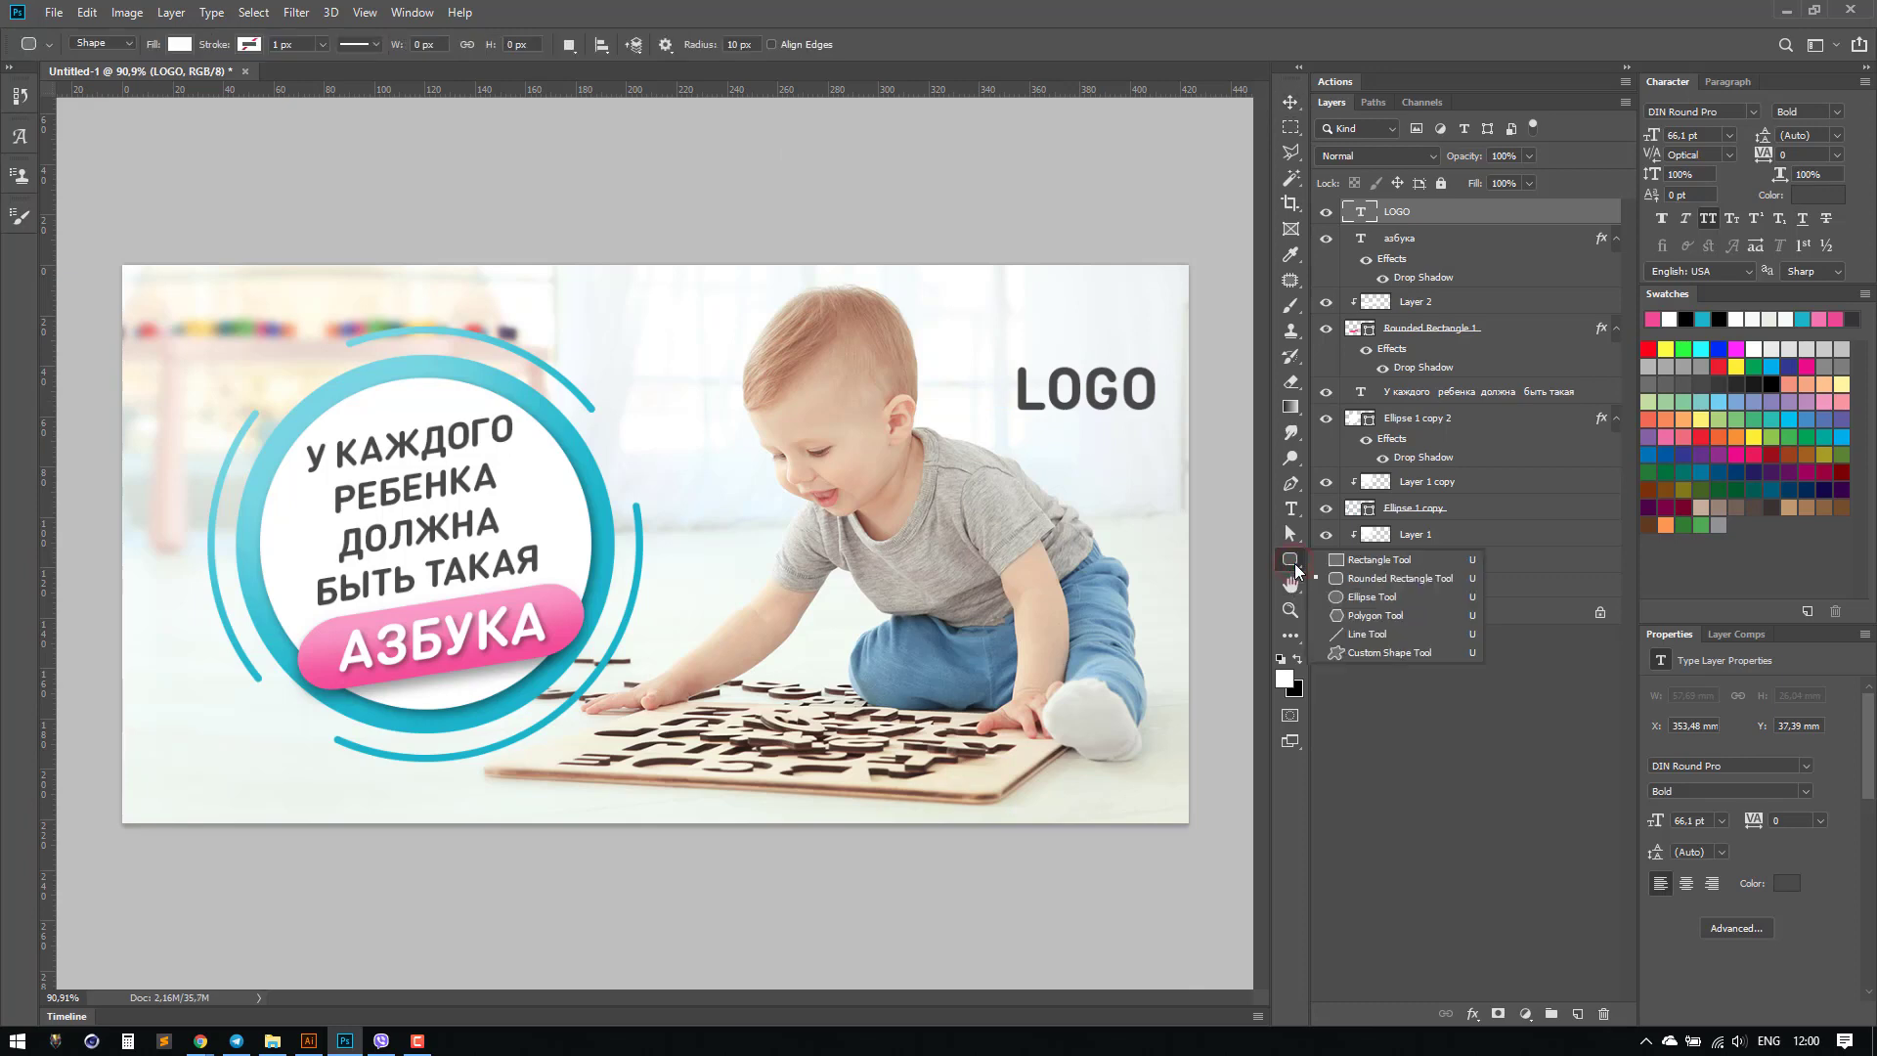
click(1388, 653)
click(753, 46)
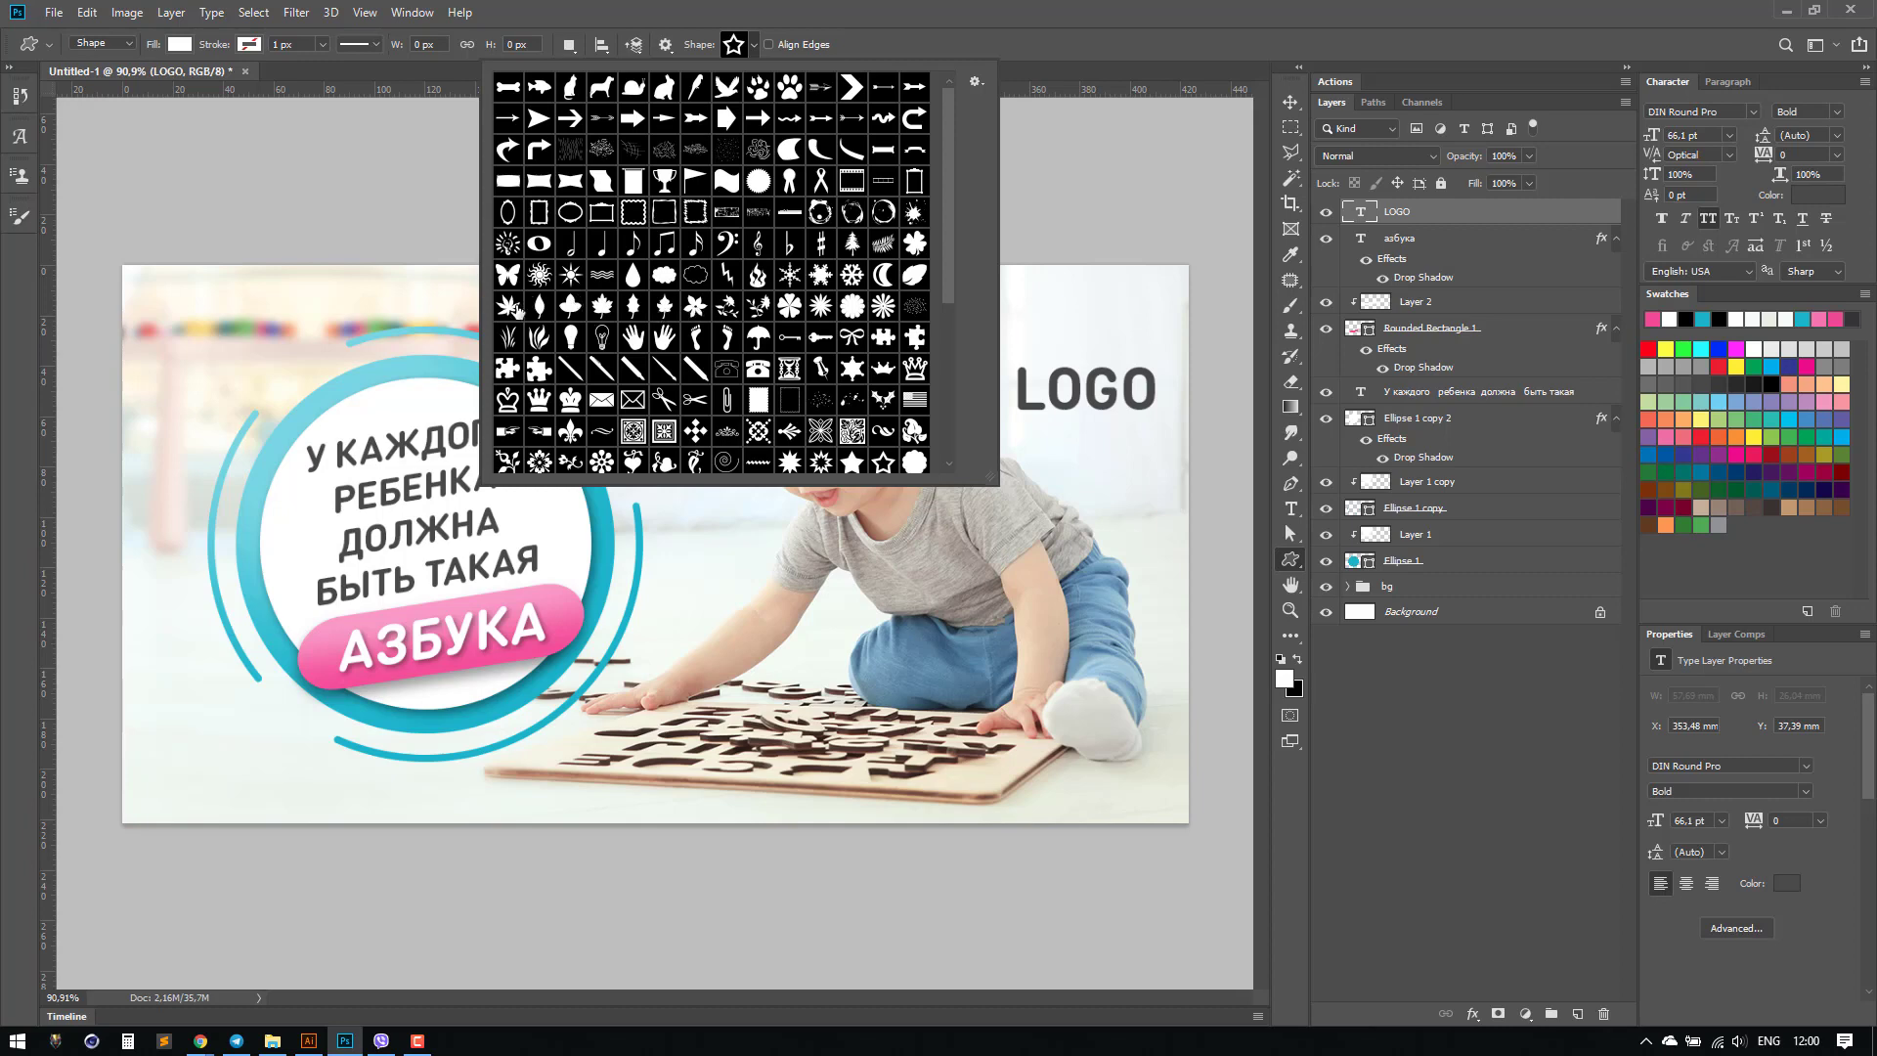
click(507, 275)
drag(1034, 329, 1139, 295)
key(v)
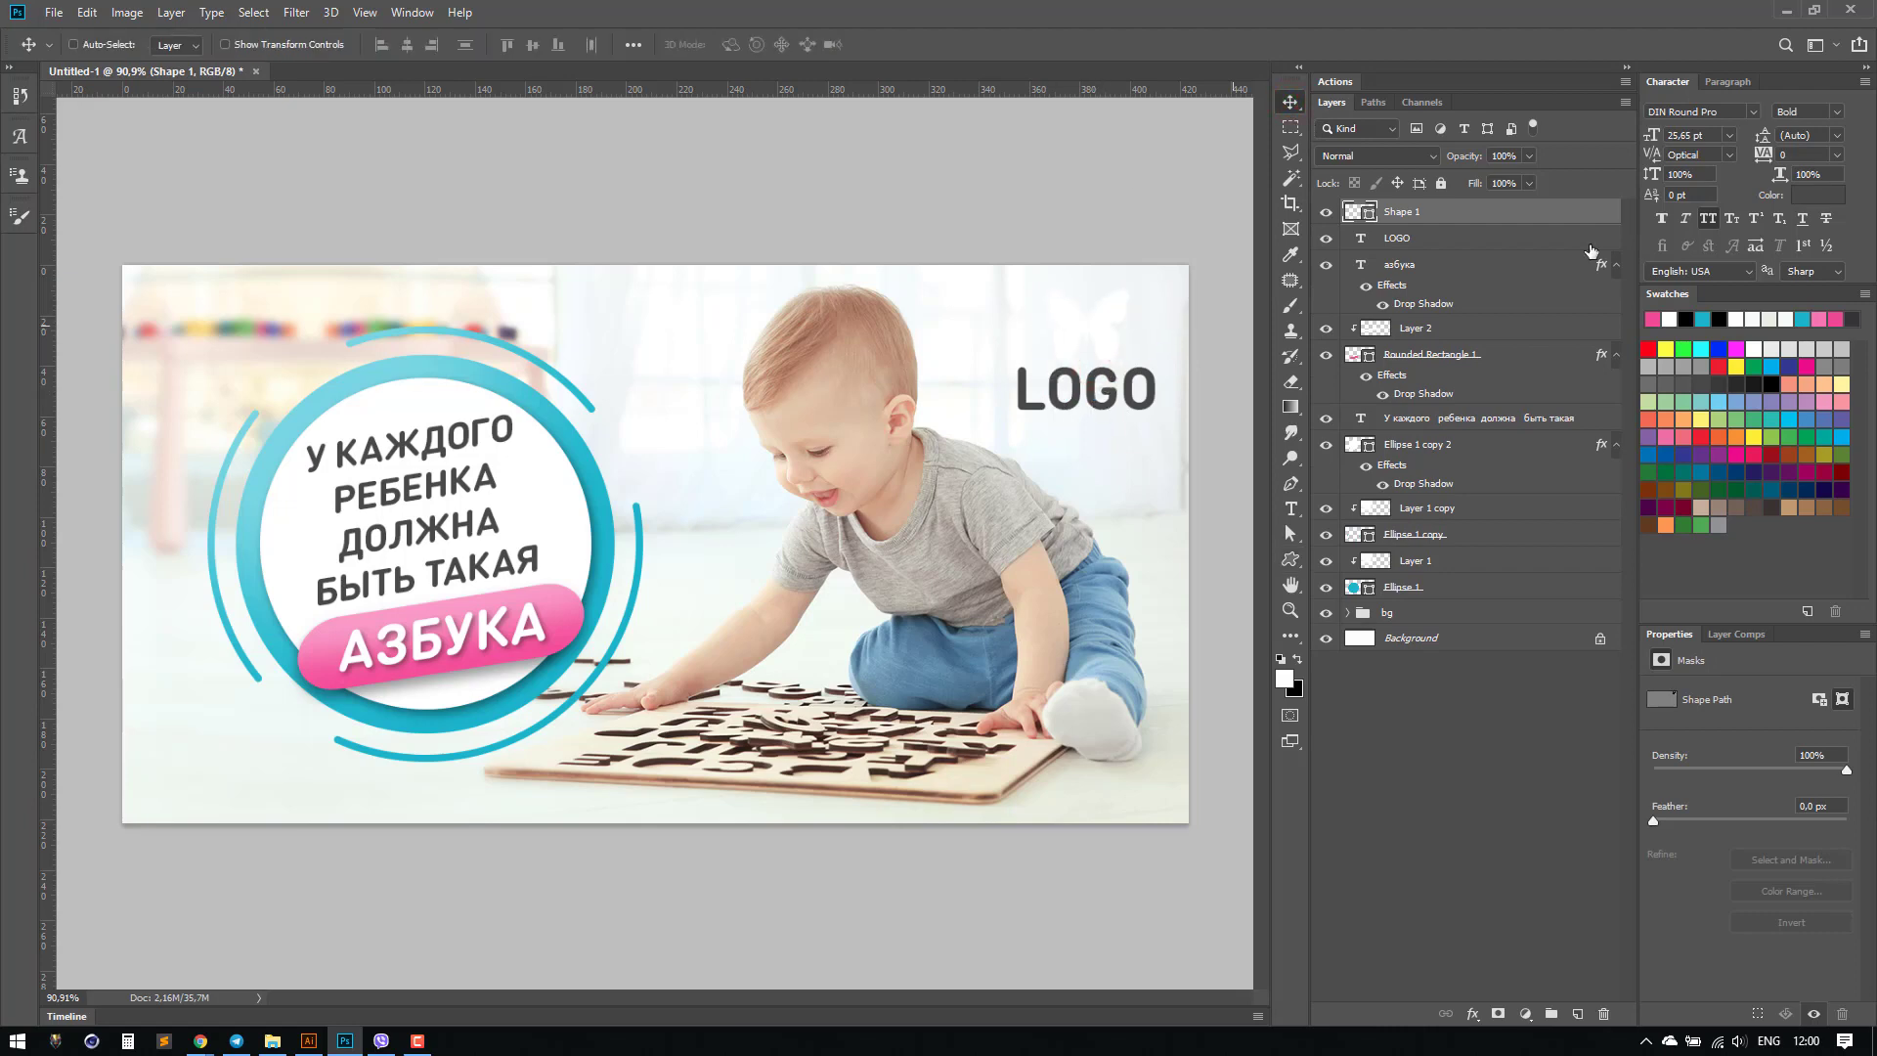
Step: Fill the butterfly with the dark grey #474747 sampled from the "LOGO" text
double_click(1357, 213)
click(1025, 391)
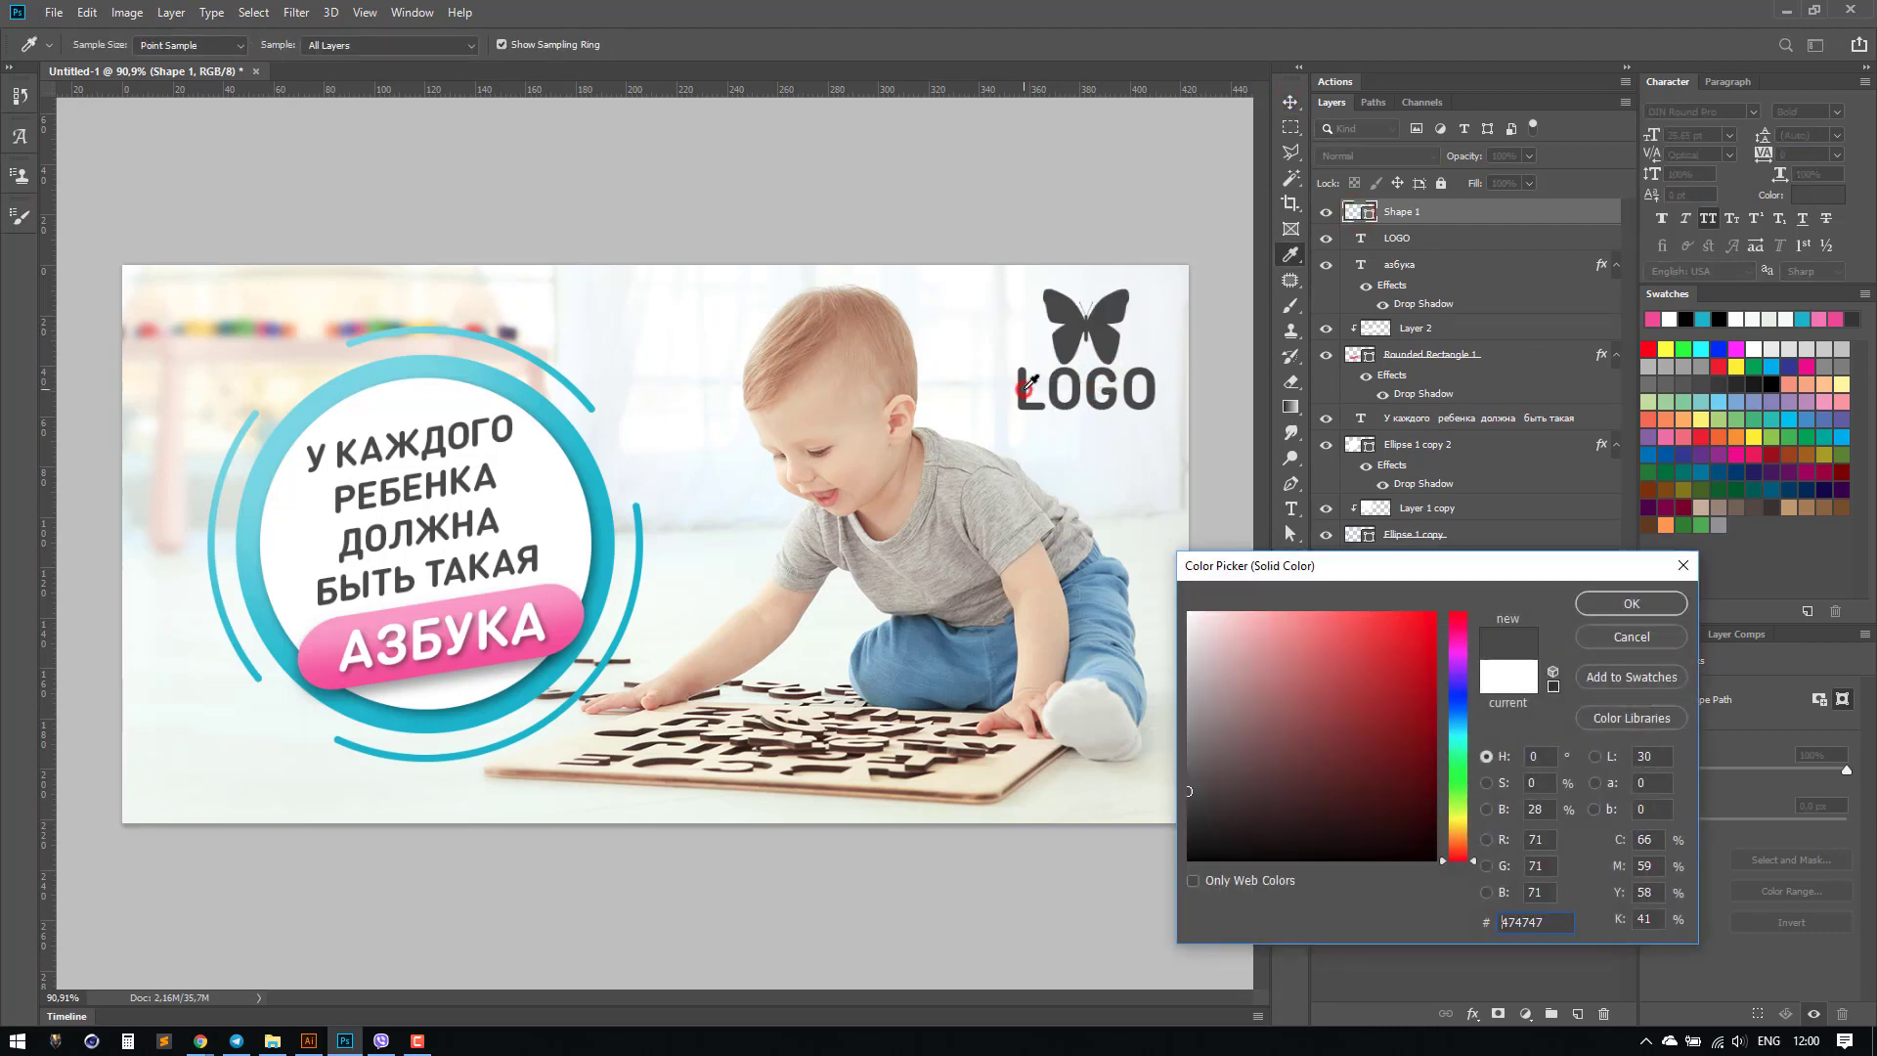
click(1631, 603)
Step: Lower the "LOGO" text slightly, centre it horizontally with the butterfly, and shift both a little down and to the left
key(v)
ctrl+click(1139, 409)
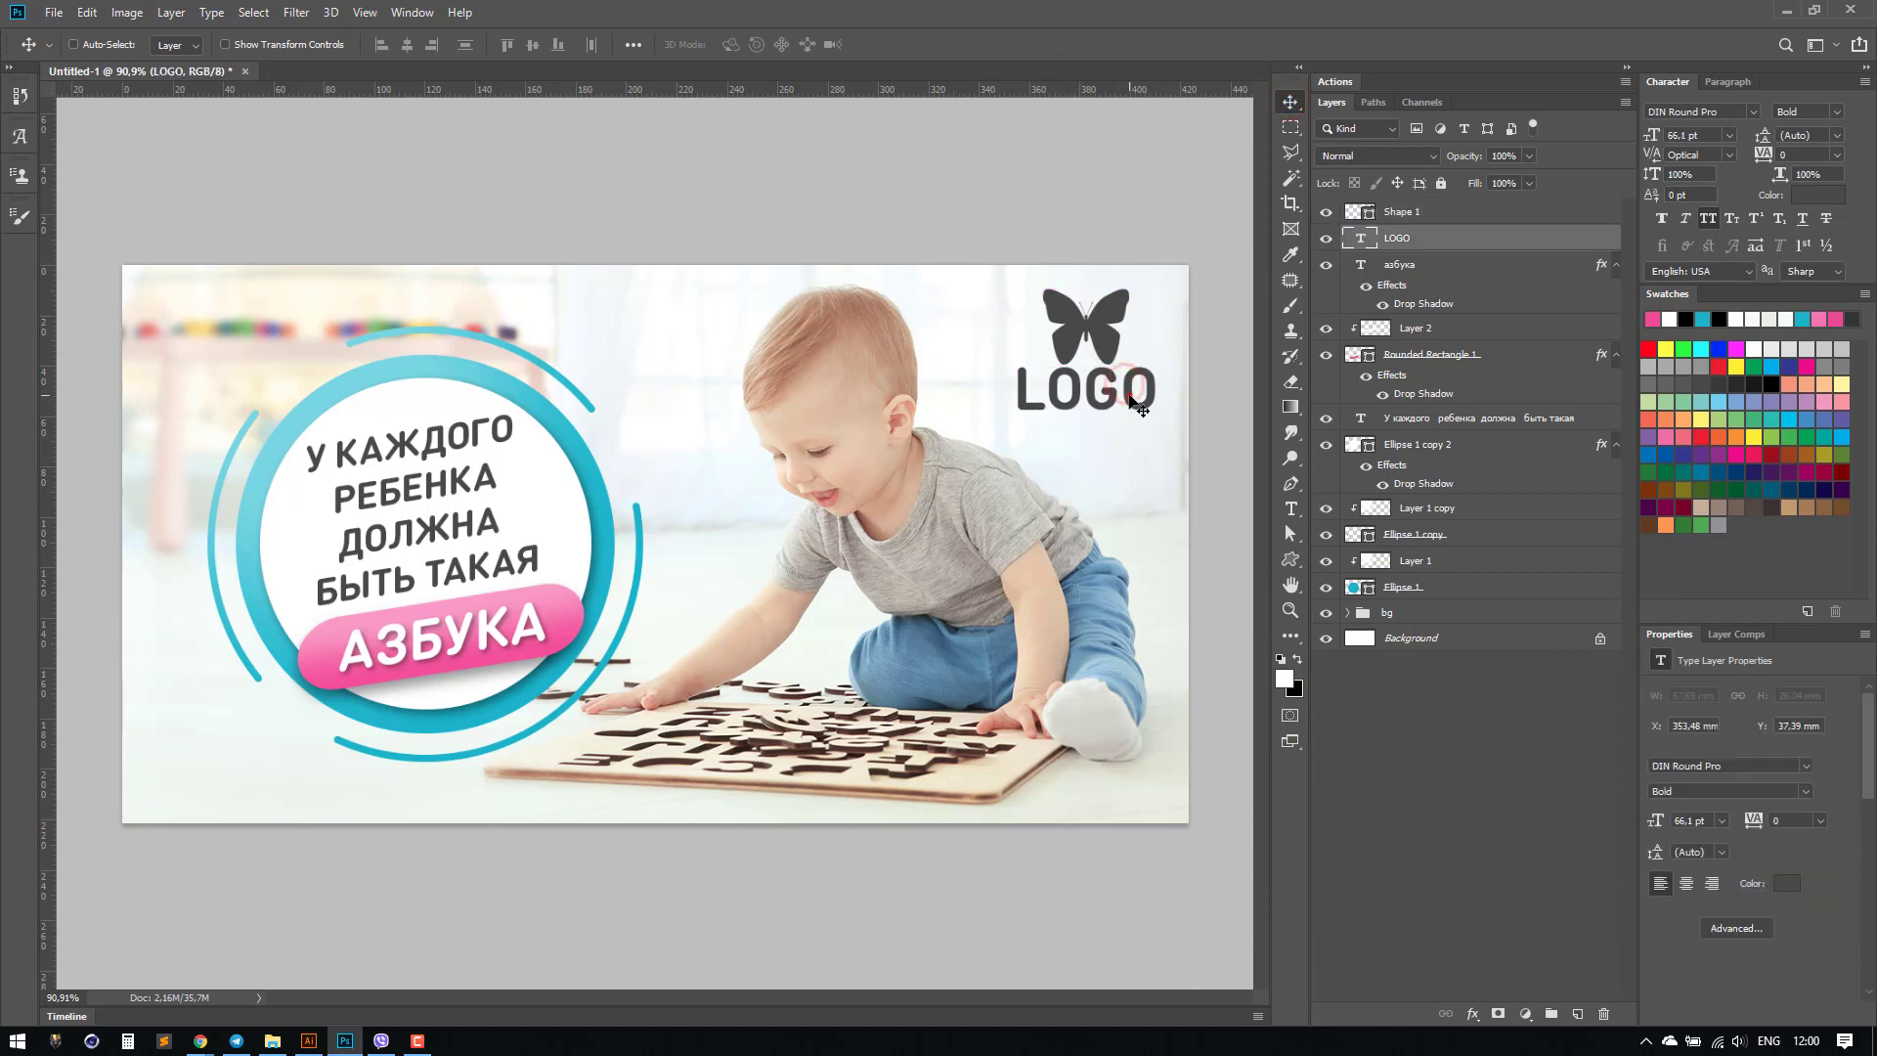
drag(1139, 408, 1139, 422)
ctrl+shift+click(1108, 340)
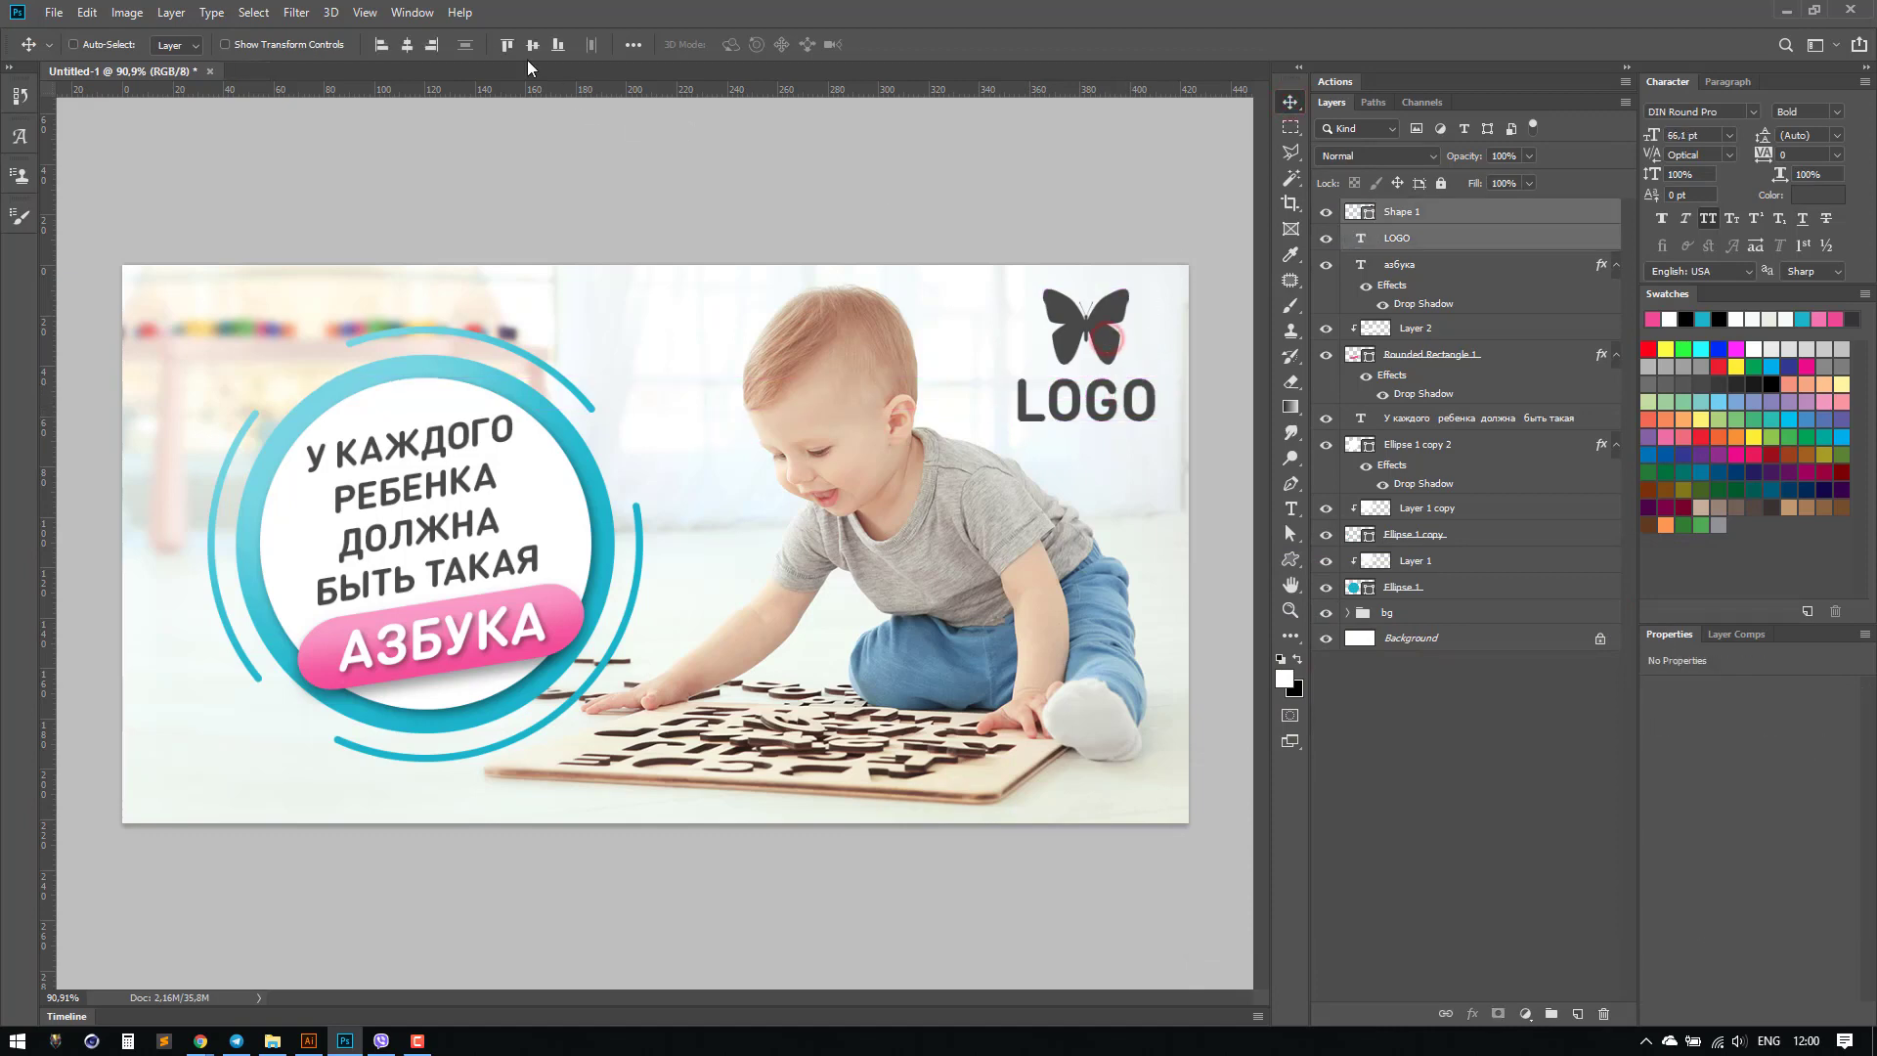
click(407, 44)
drag(1093, 376, 1087, 387)
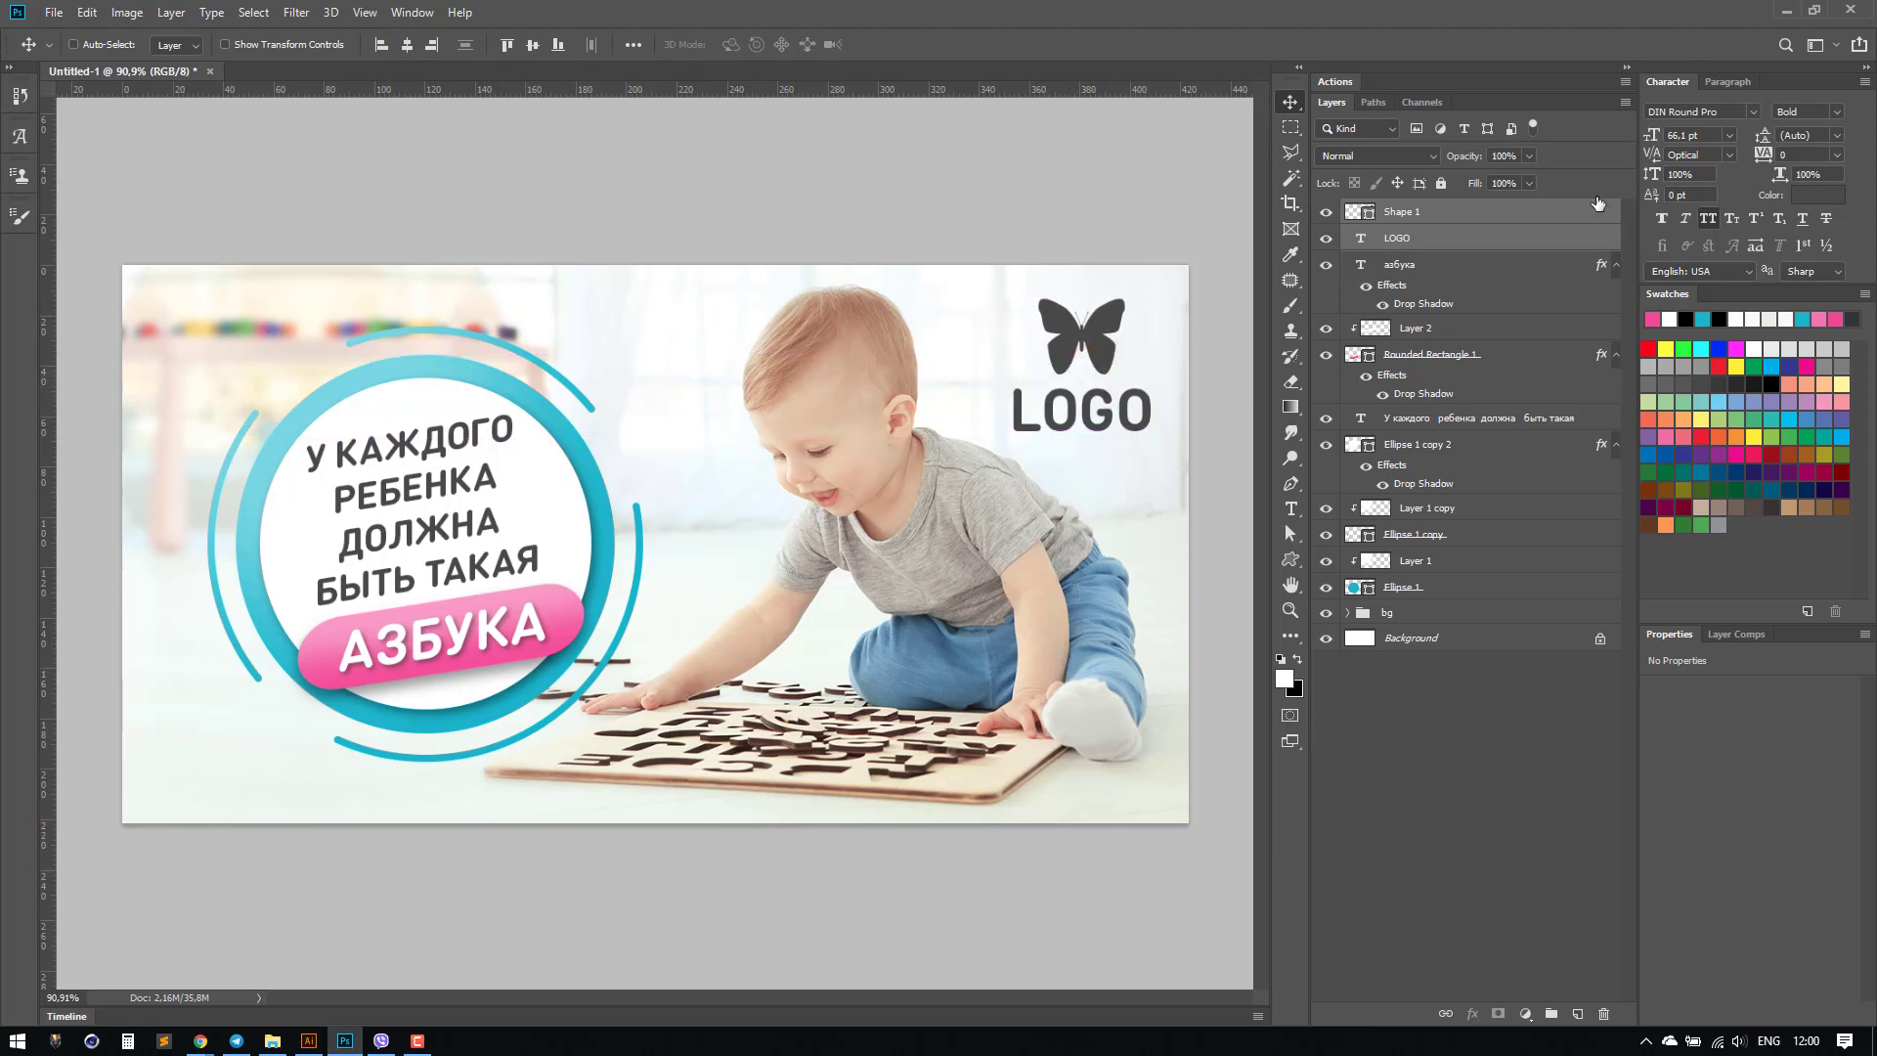
Step: Set the butterfly and "LOGO" text layers to 87% opacity and group them
drag(1486, 178, 1517, 179)
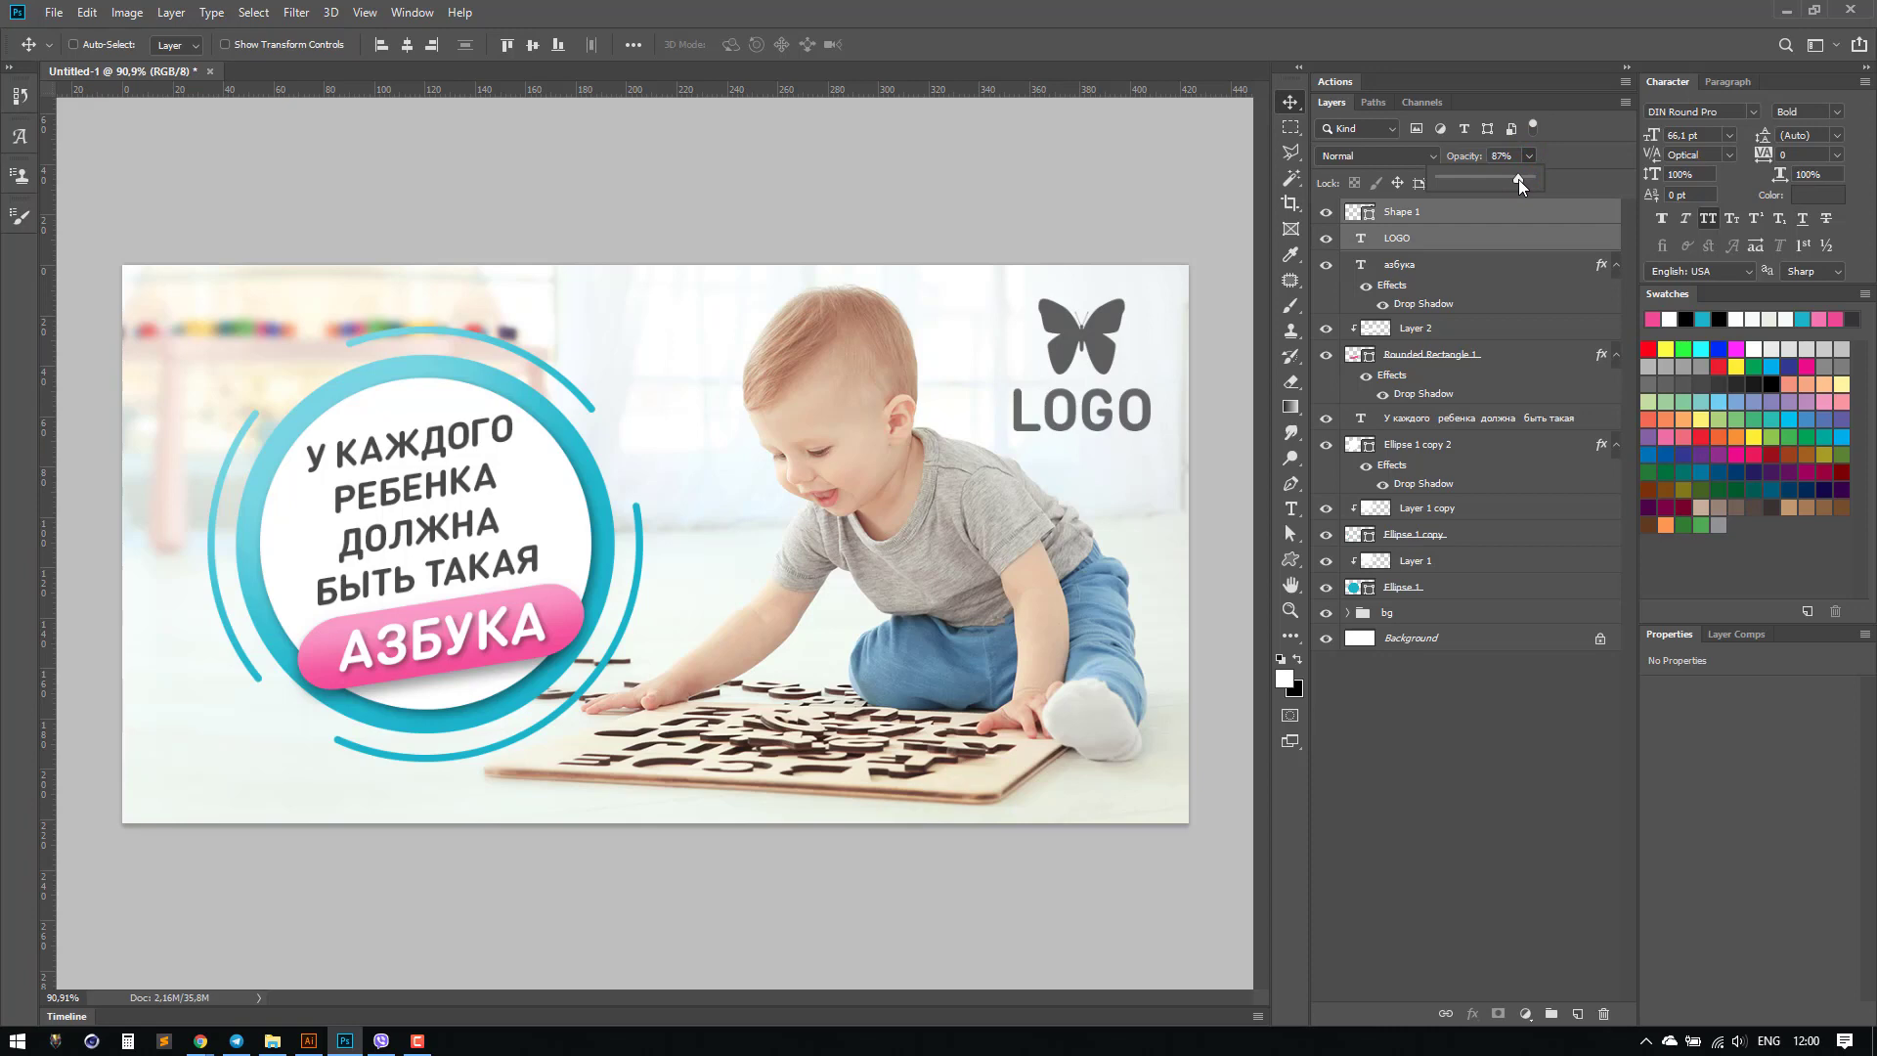
key(ctrl+g)
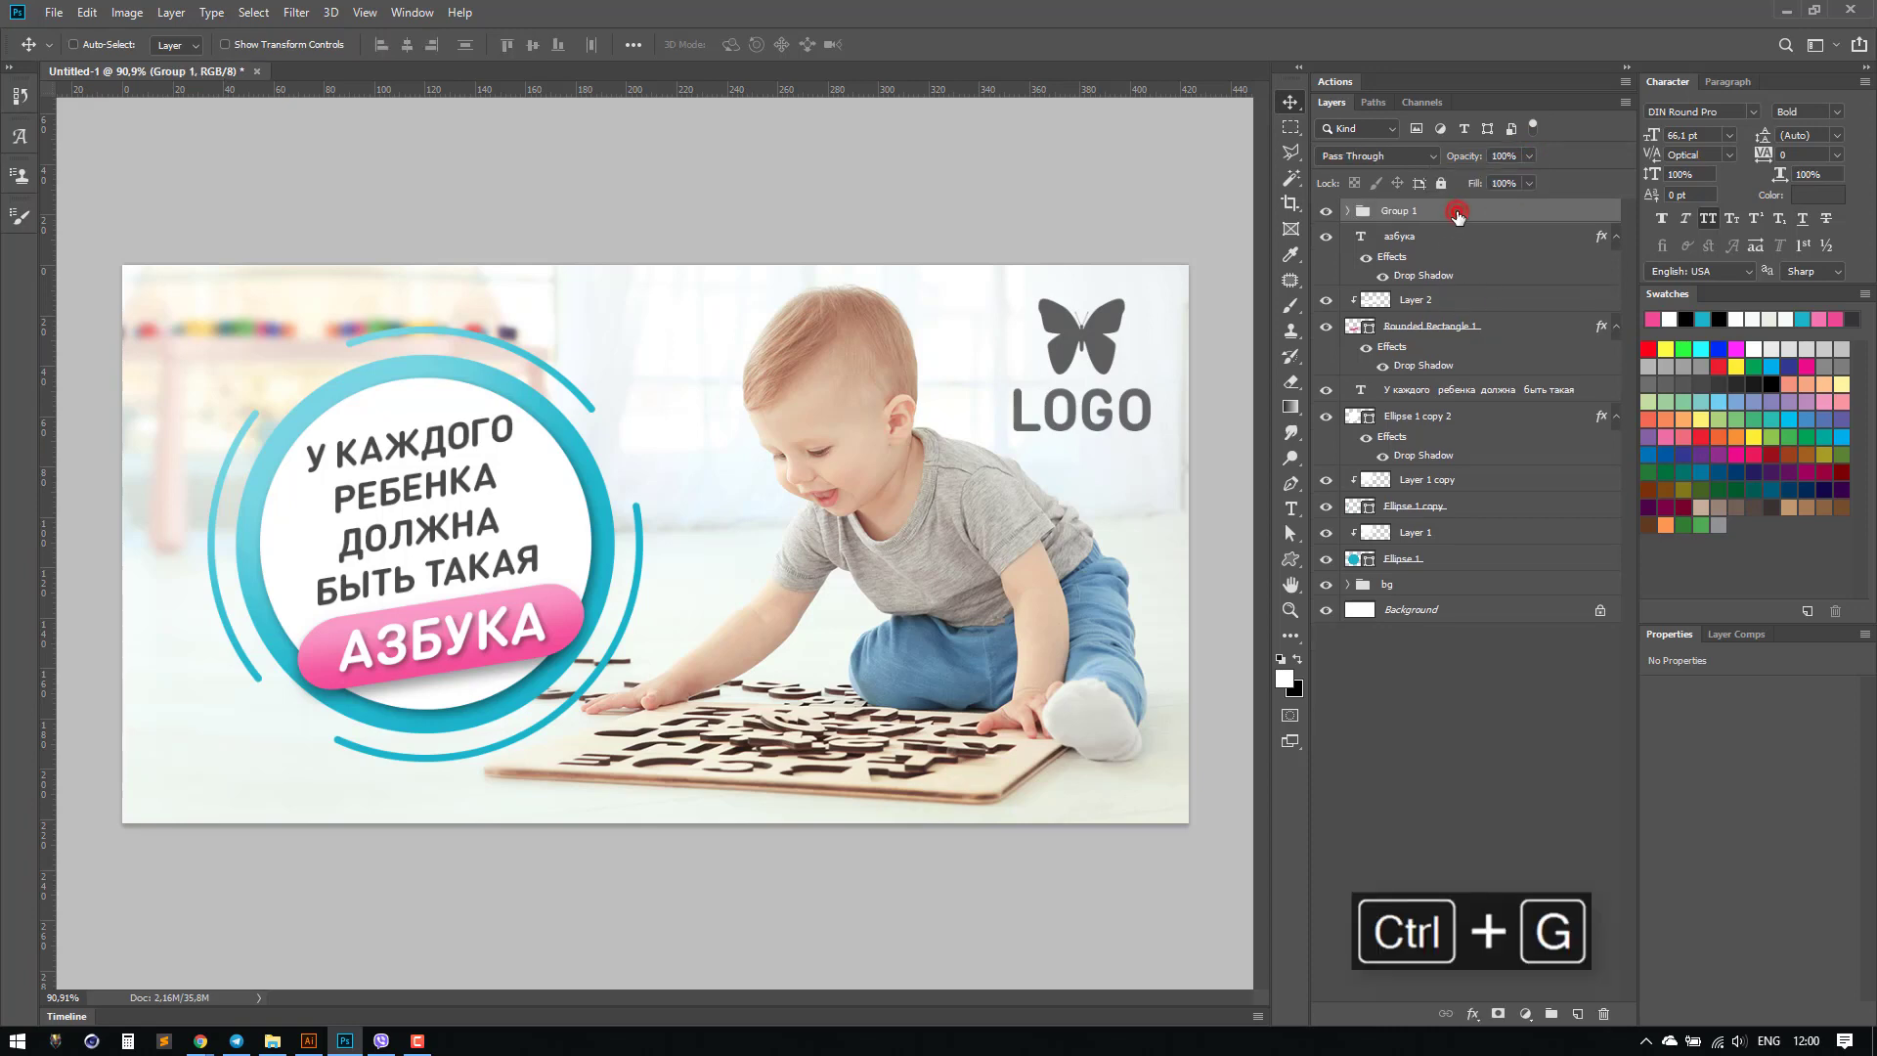
Step: Apply a Normal Color Overlay to the logo group using the muted blue #6190af sampled from the child's trousers
double_click(1457, 213)
click(1159, 603)
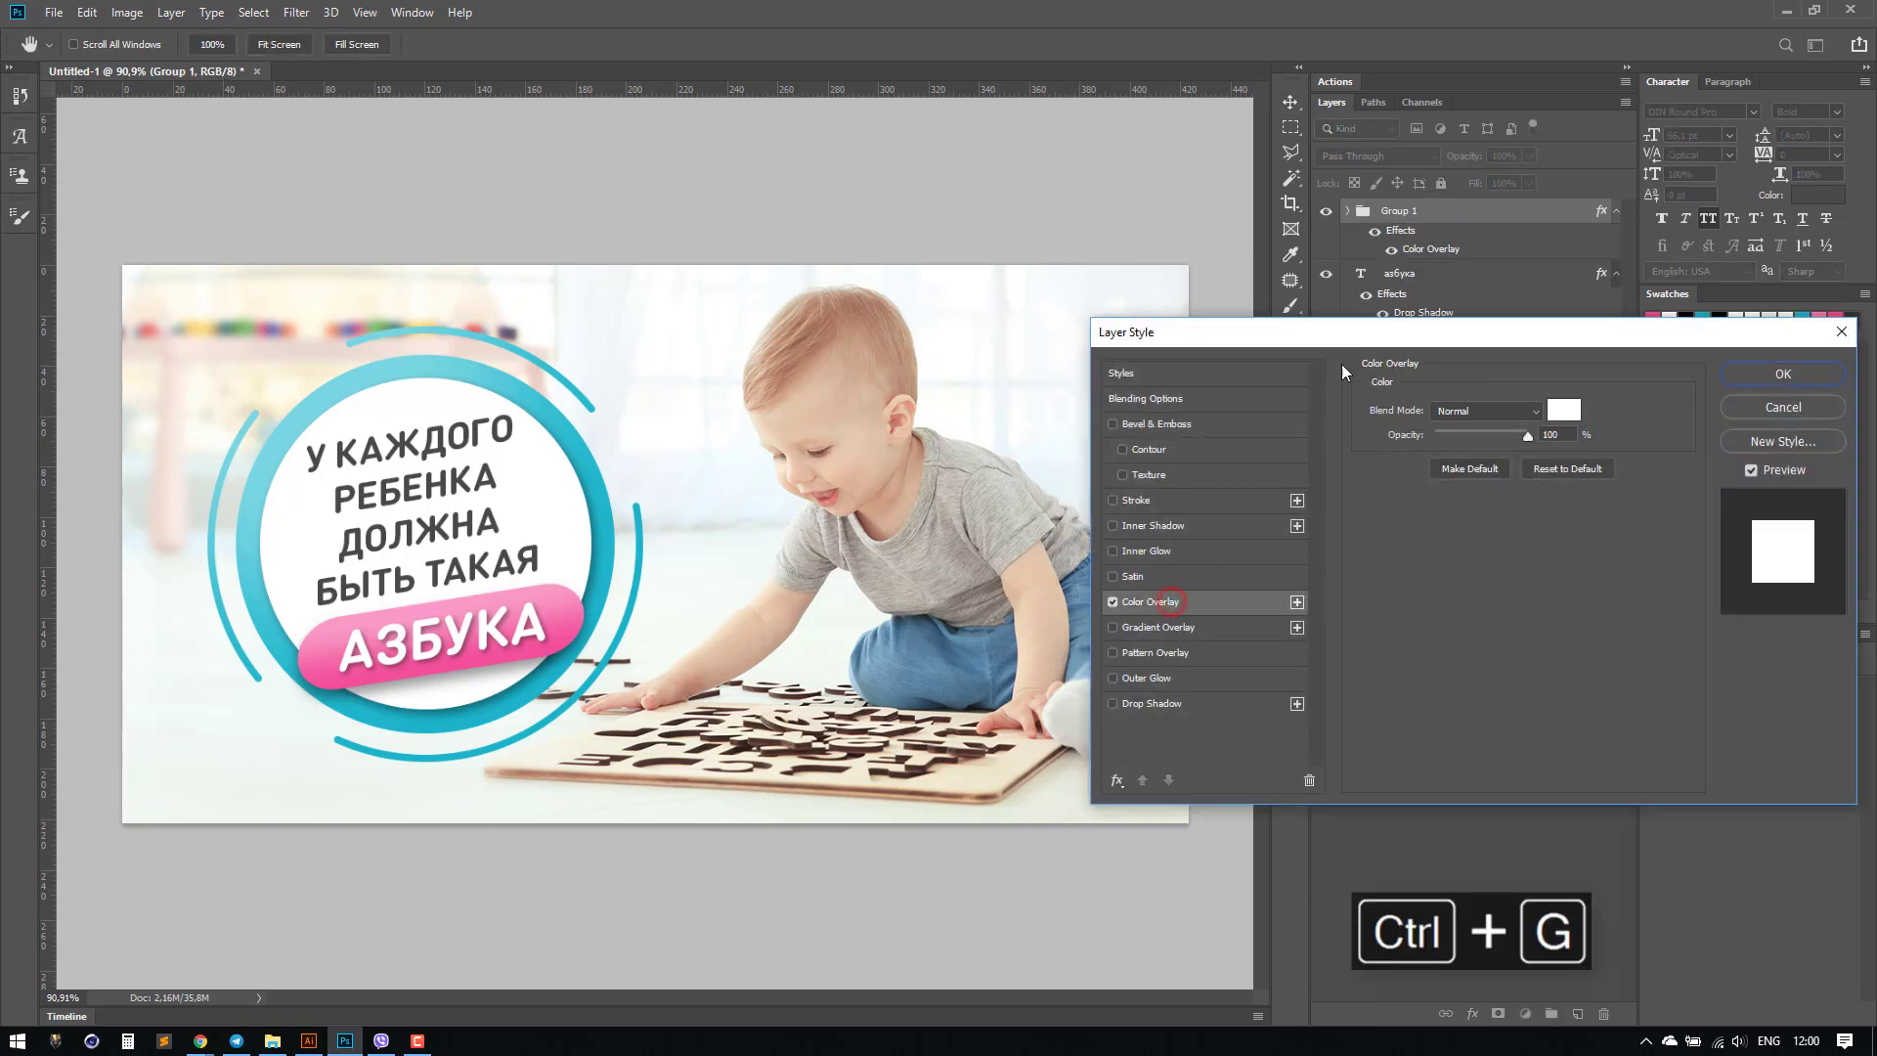
drag(1340, 332, 1318, 458)
click(1543, 537)
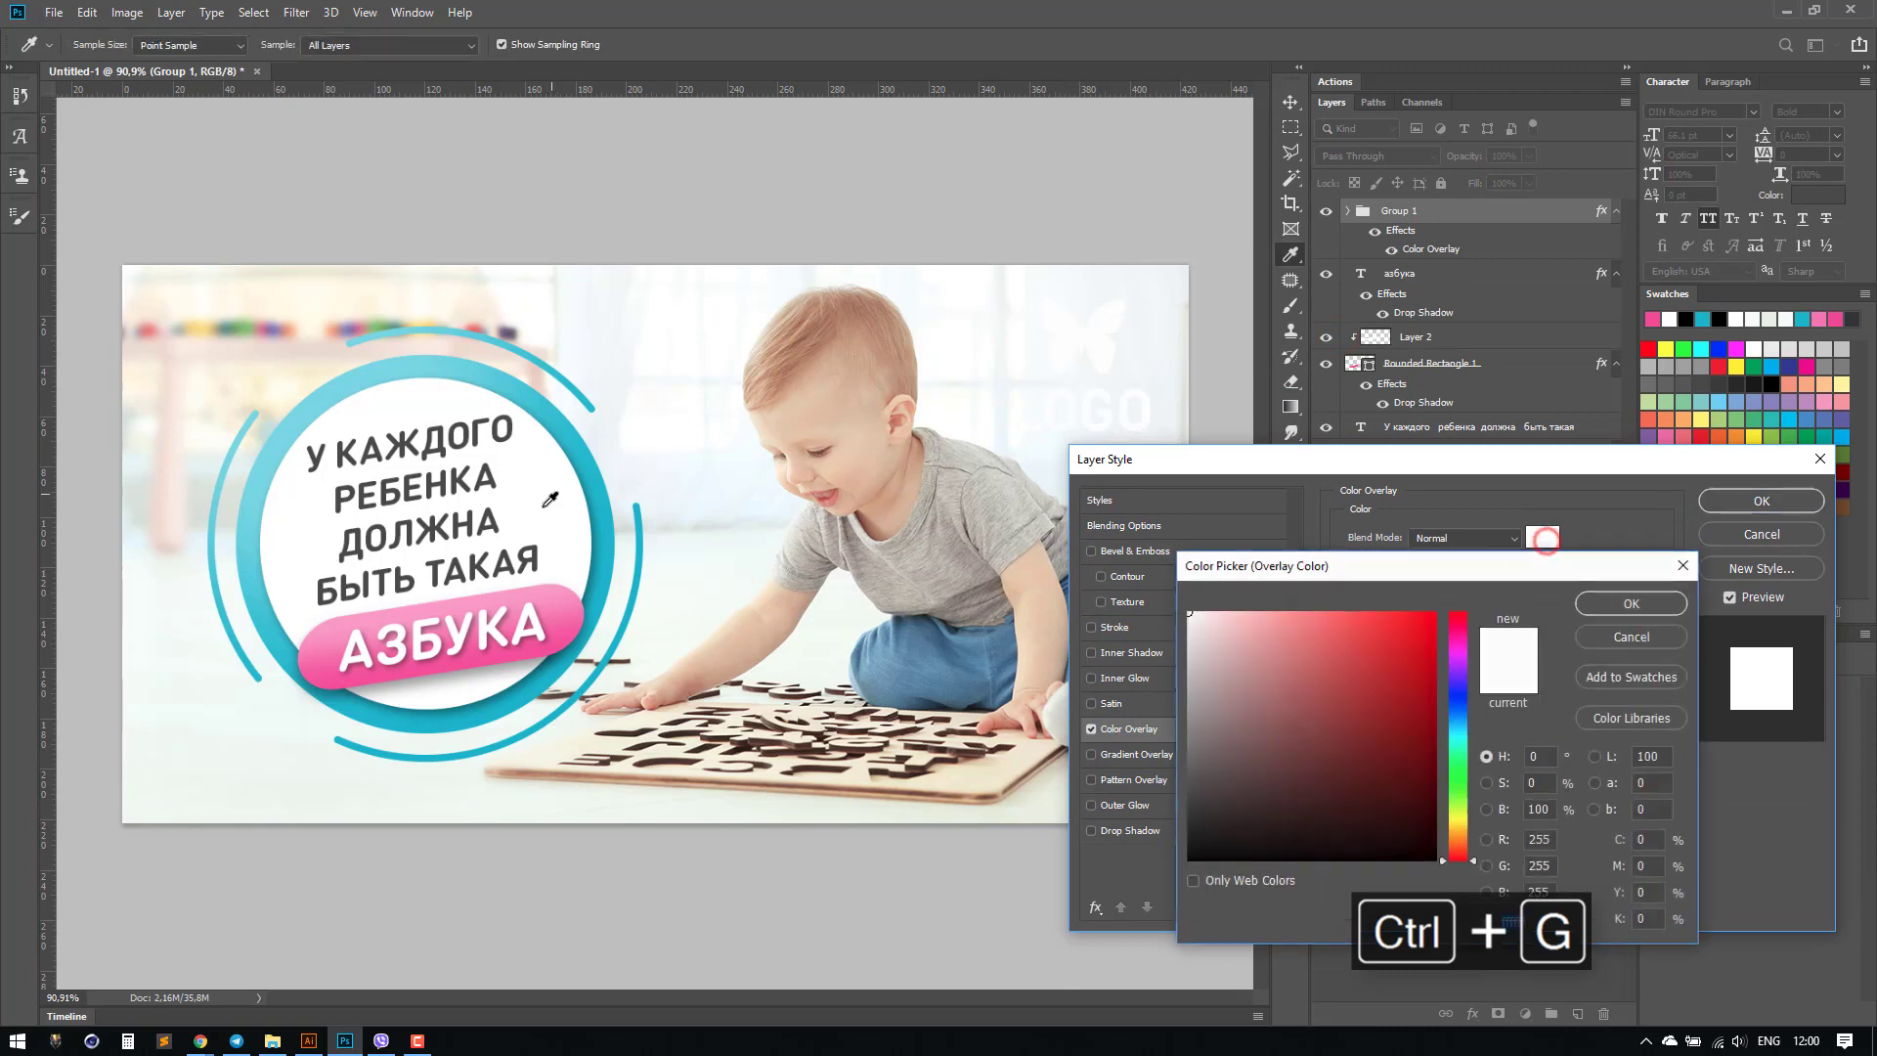
click(611, 552)
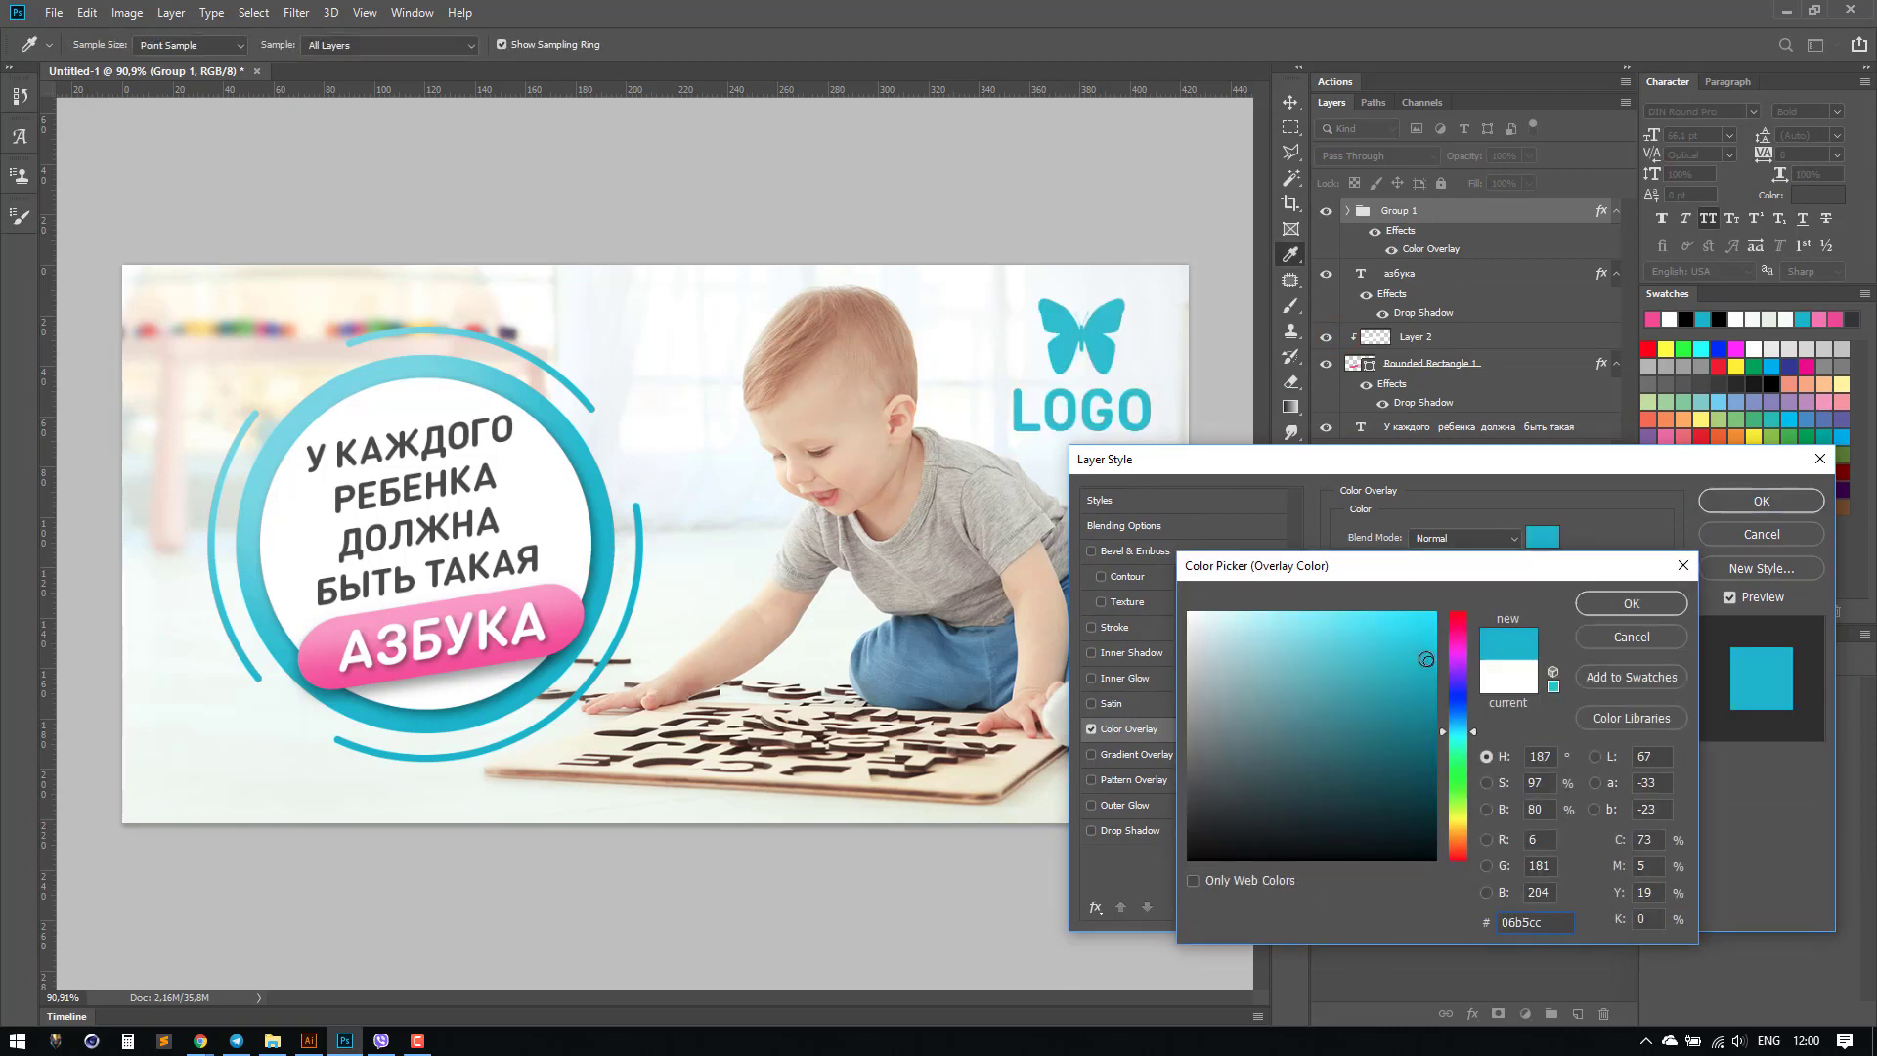
drag(1427, 660, 1424, 697)
drag(919, 647, 930, 670)
click(1632, 603)
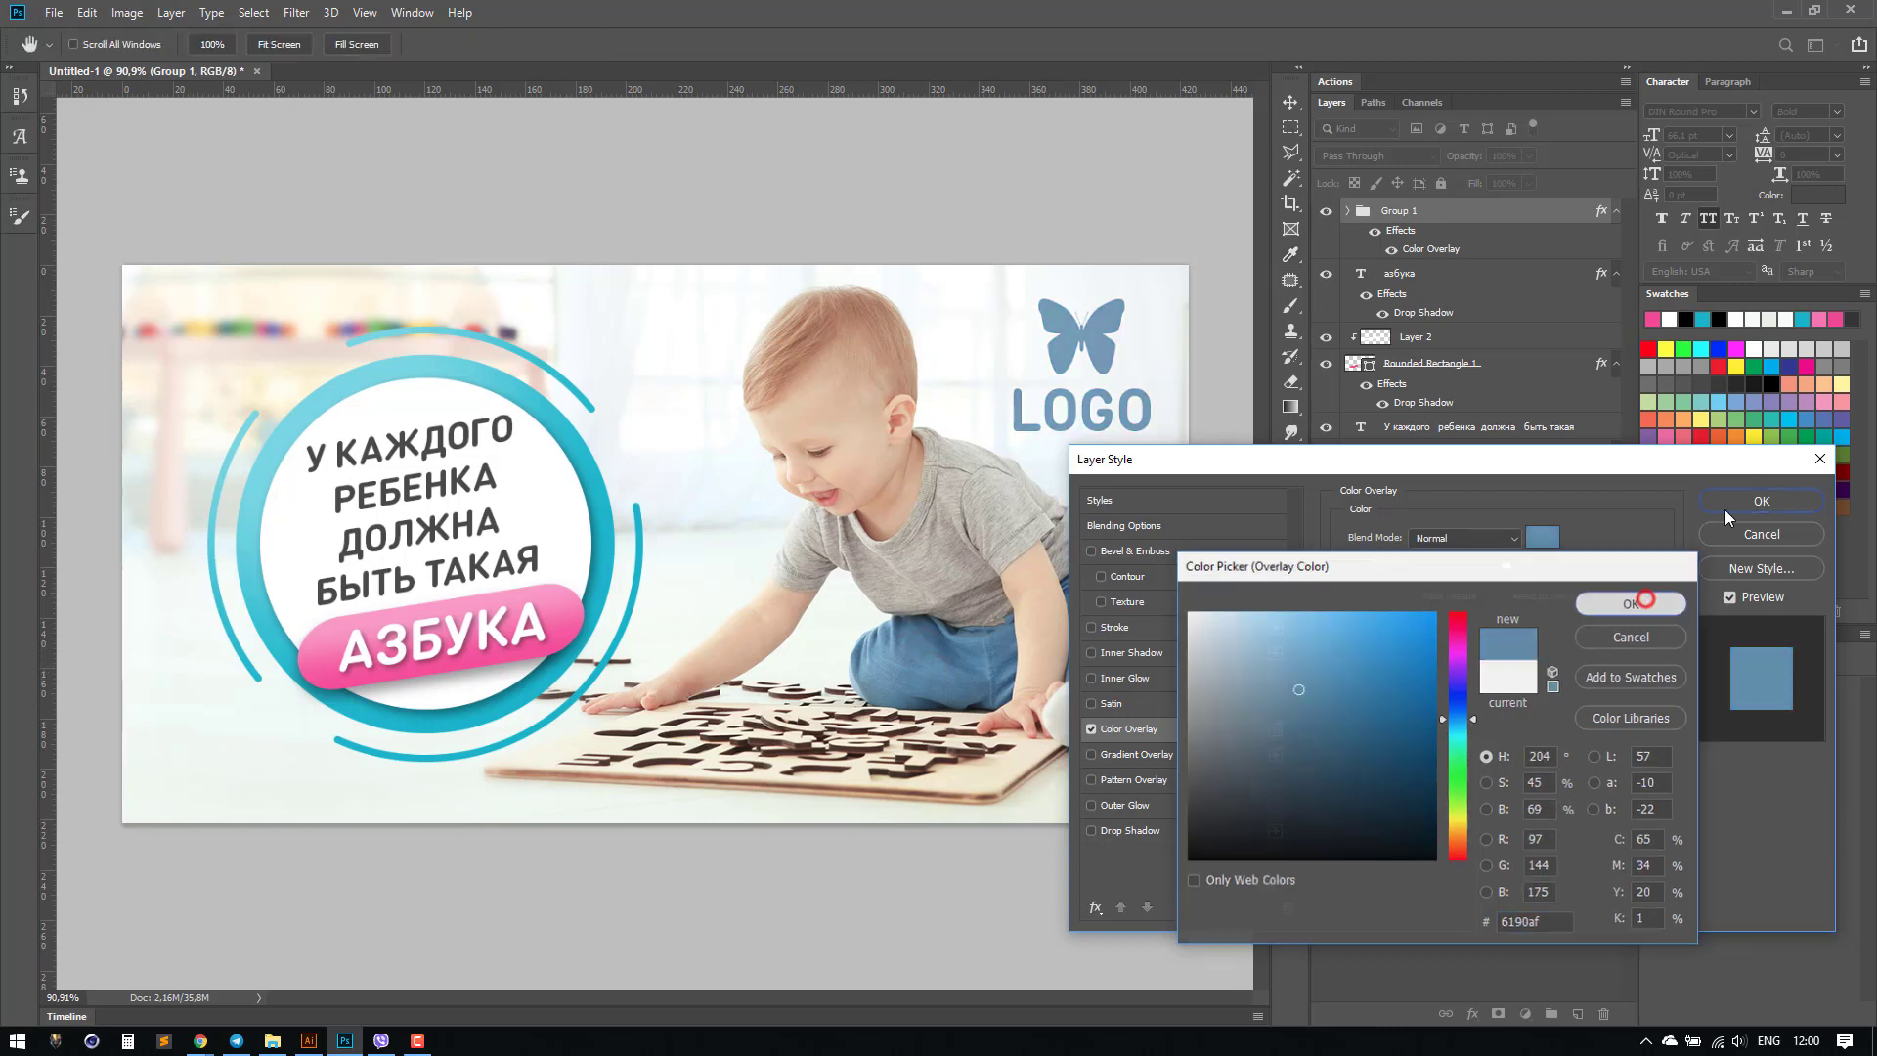
click(1726, 507)
Step: Rename the logo group "logo", collapse its effects, and move it directly above the bg group
double_click(1400, 210)
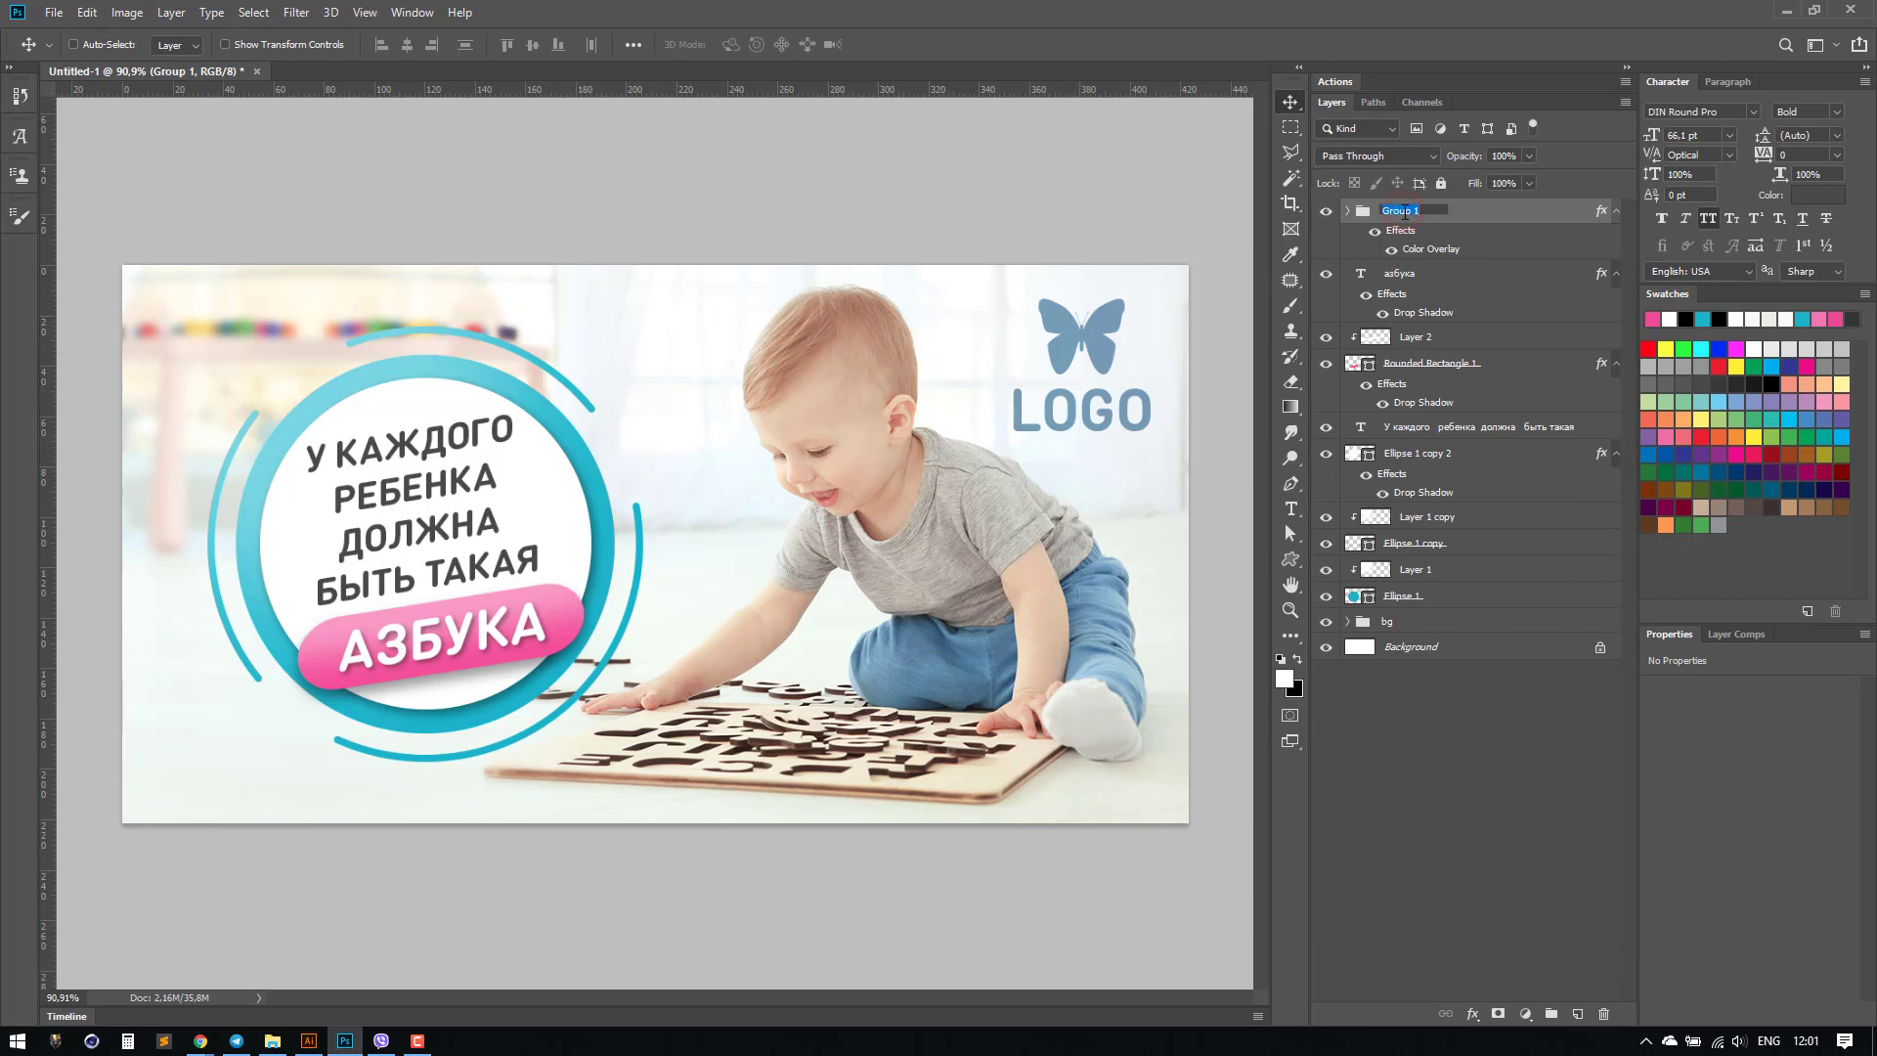
text(logo)
key(Return)
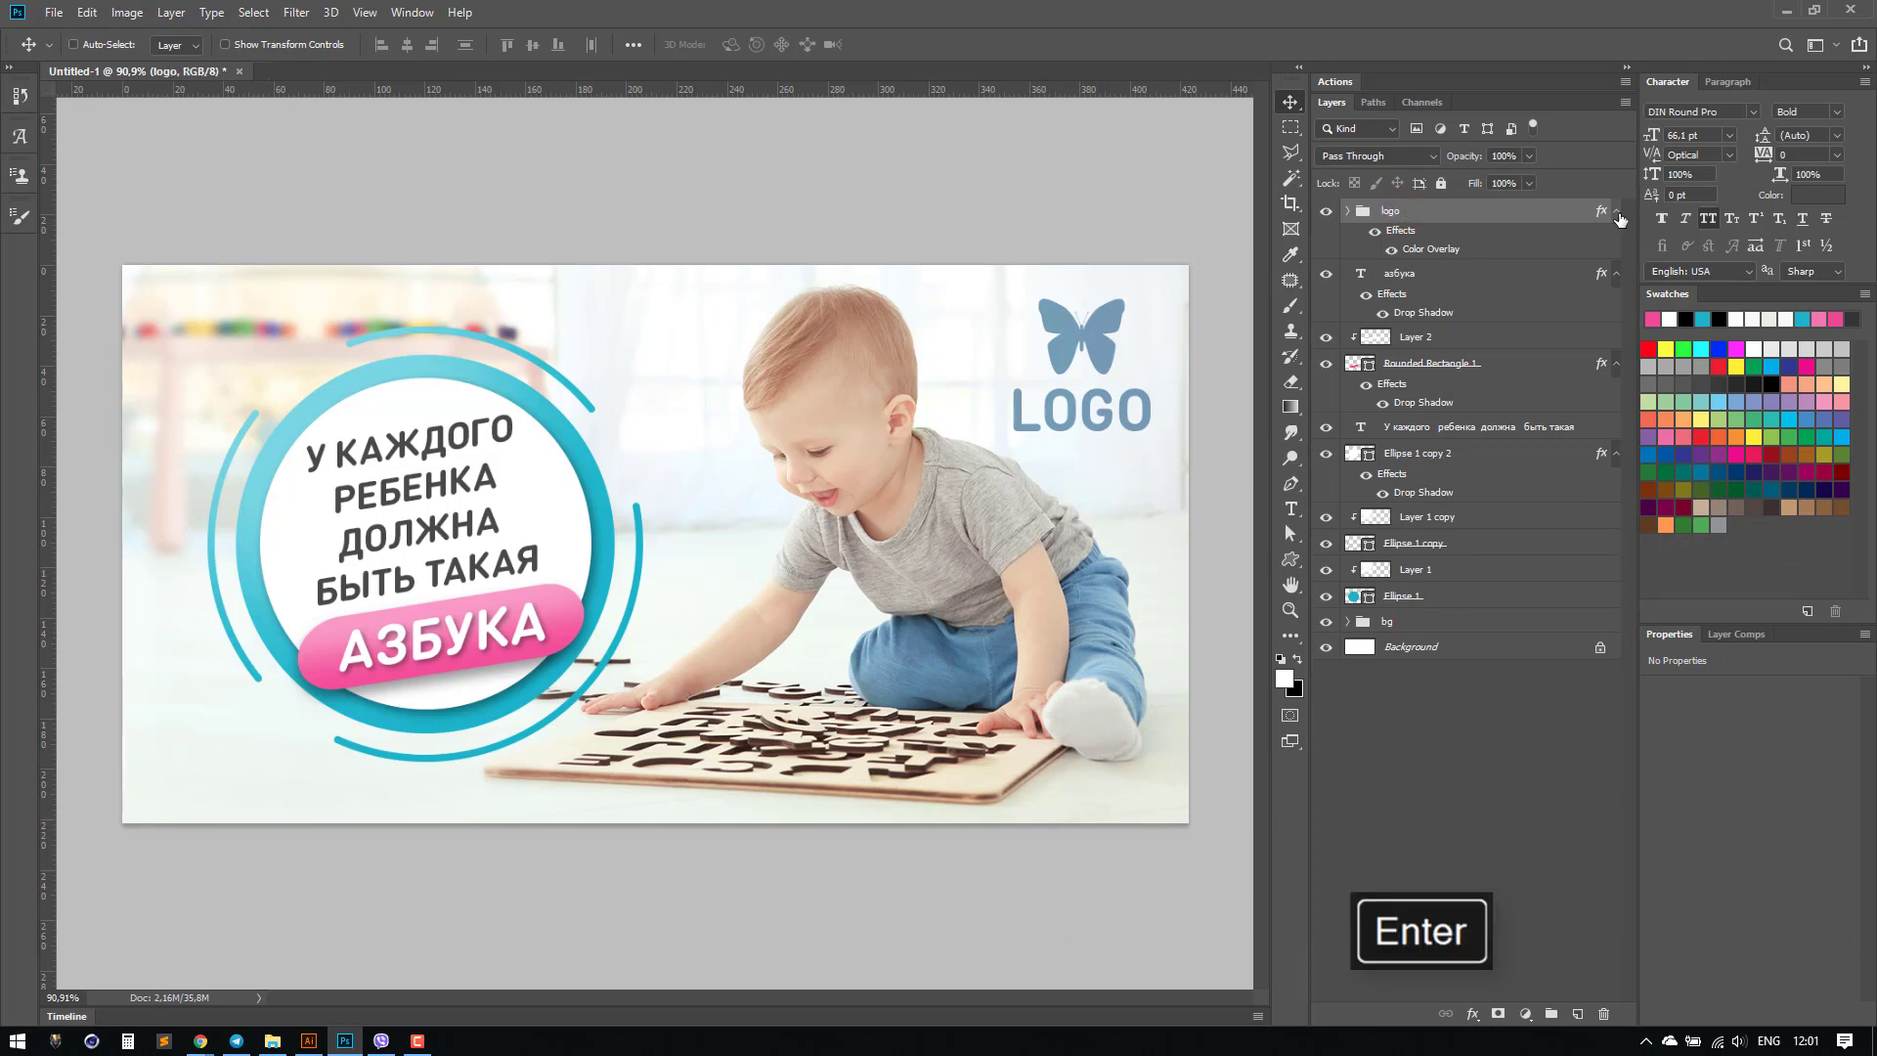
click(1617, 212)
drag(1398, 210, 1427, 573)
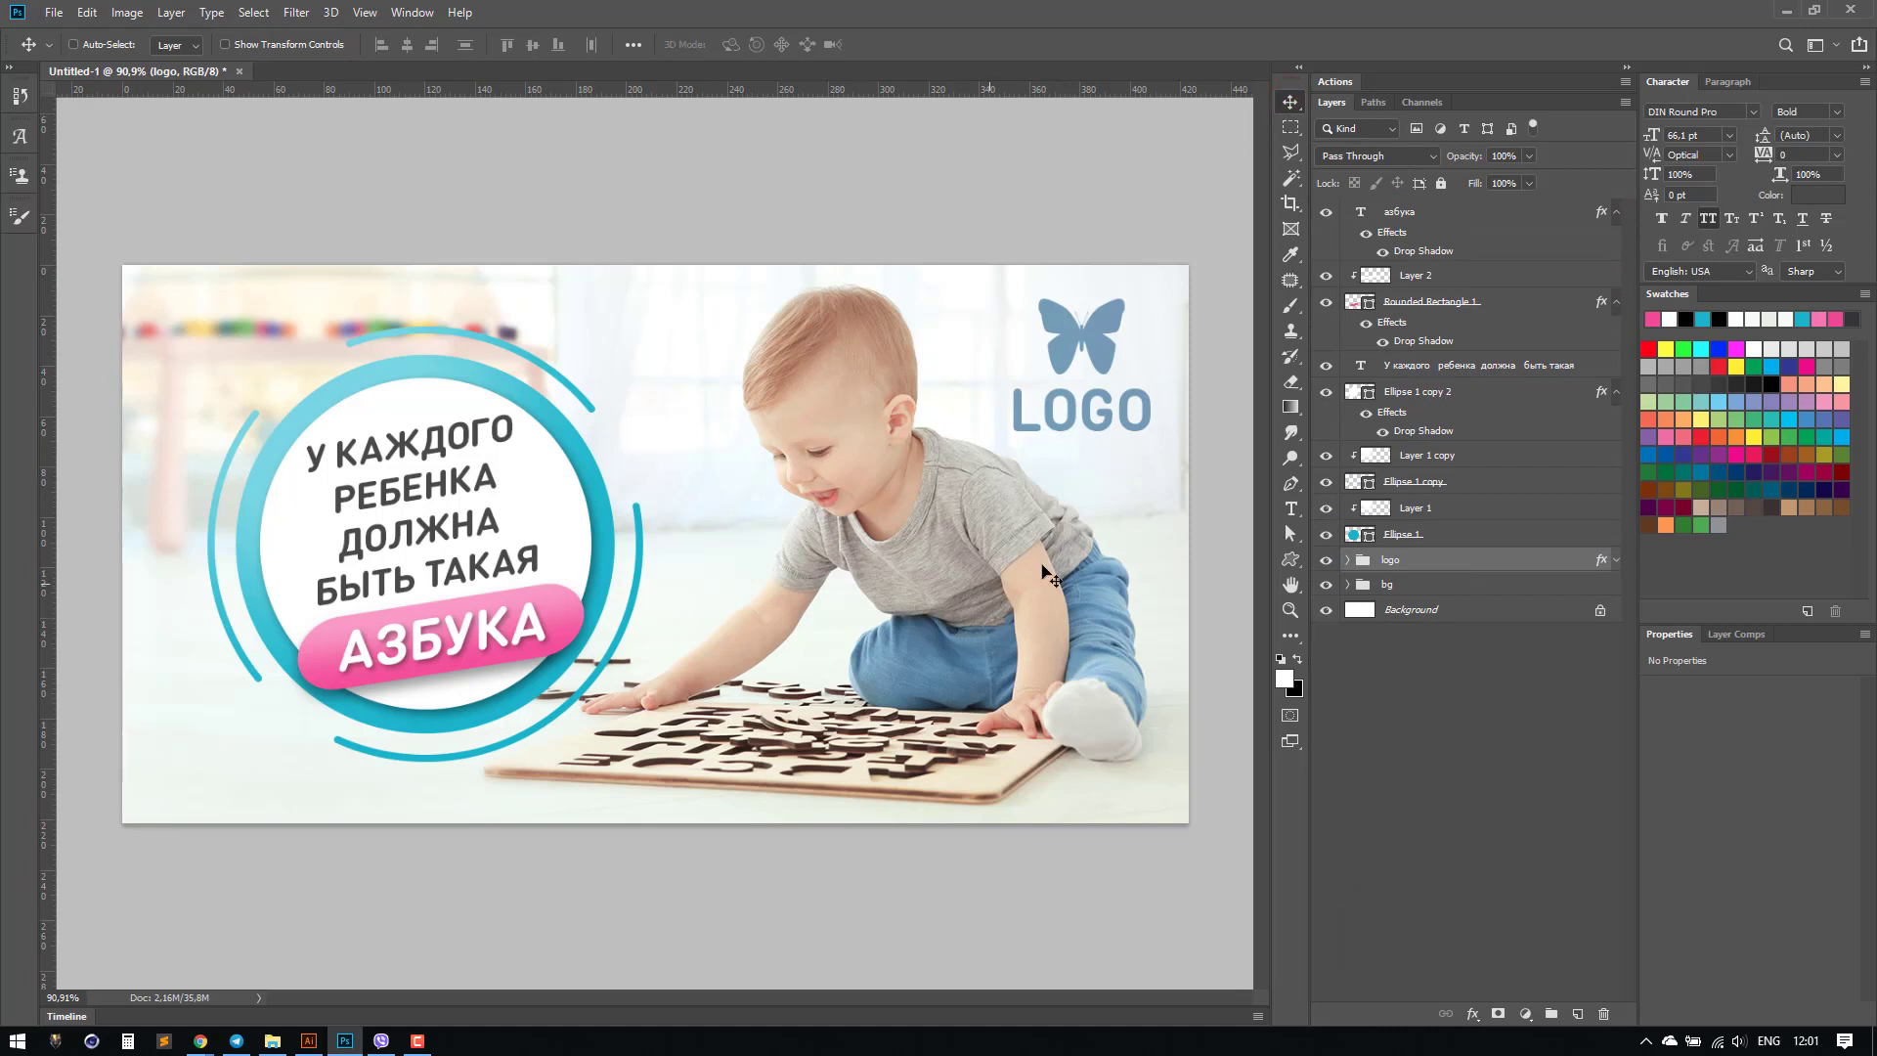
Step: Group all badge layers from "азбука" down to Ellipse 1 and name the group "text"
click(1411, 217)
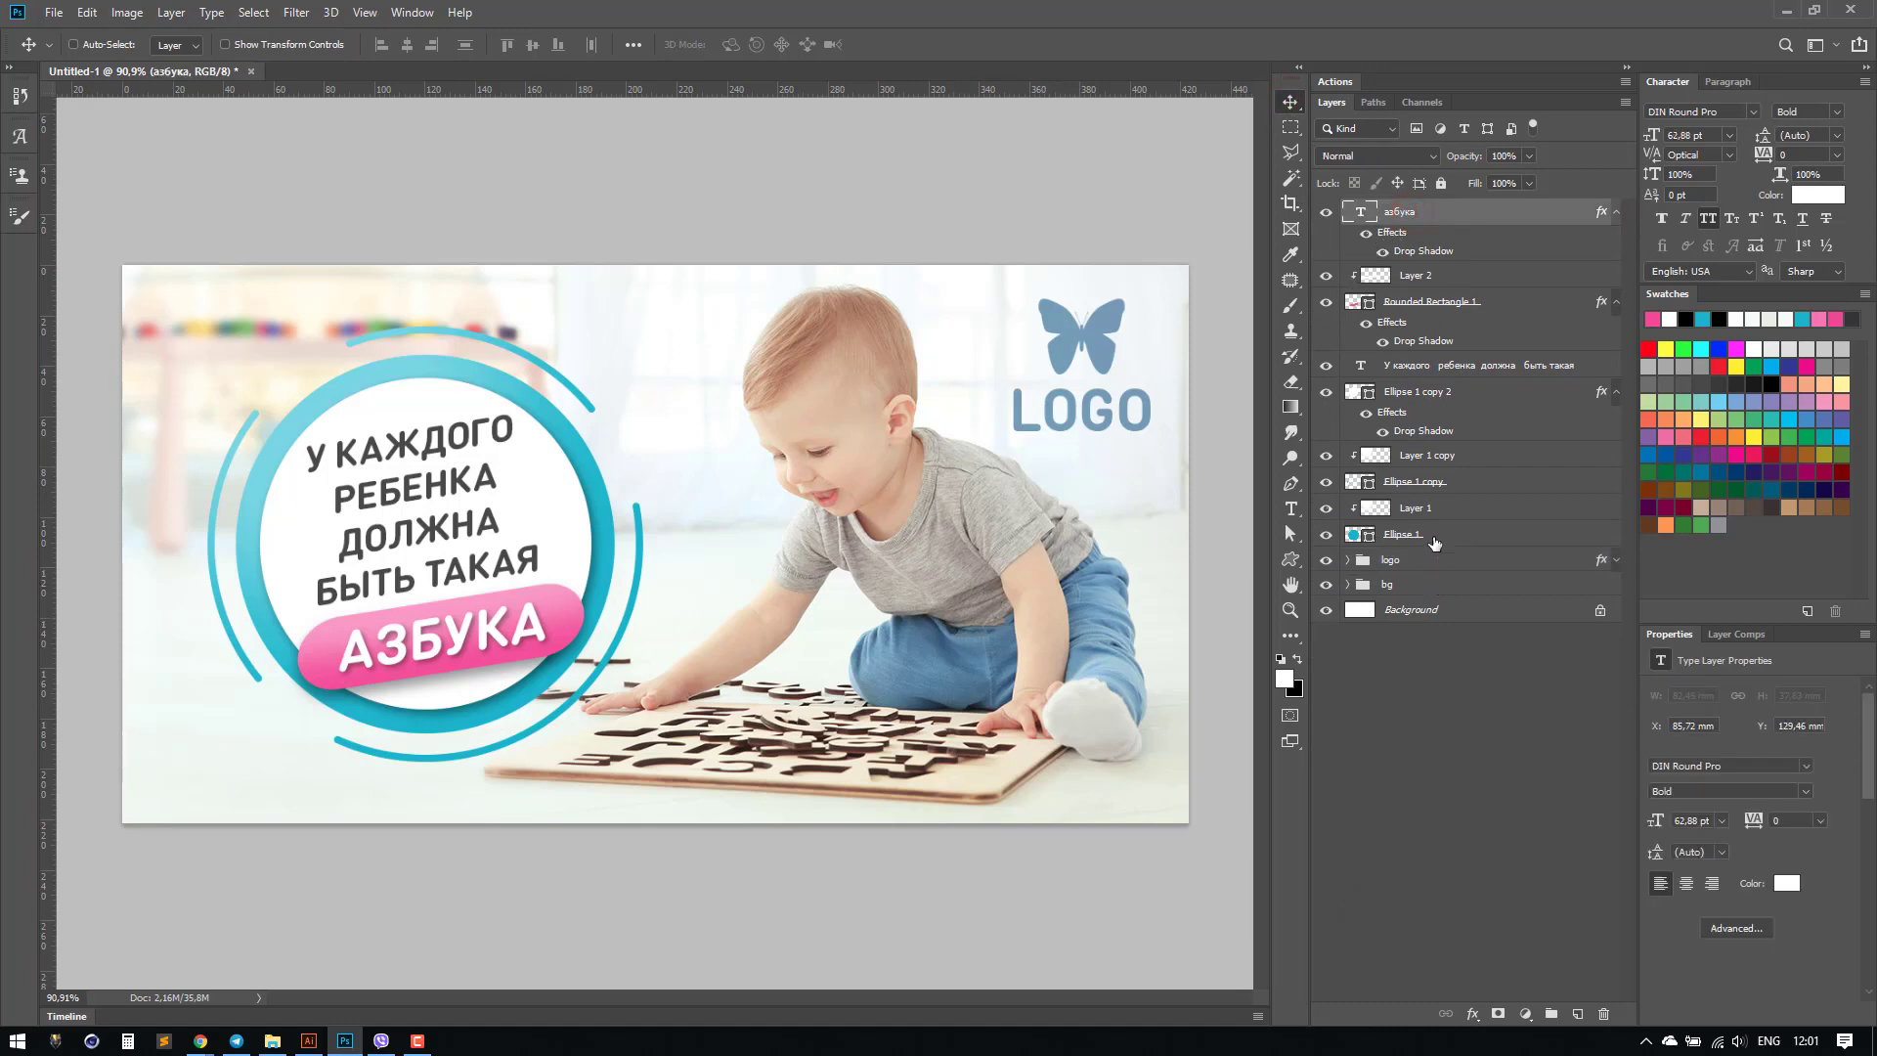
shift+click(1431, 534)
key(ctrl+g)
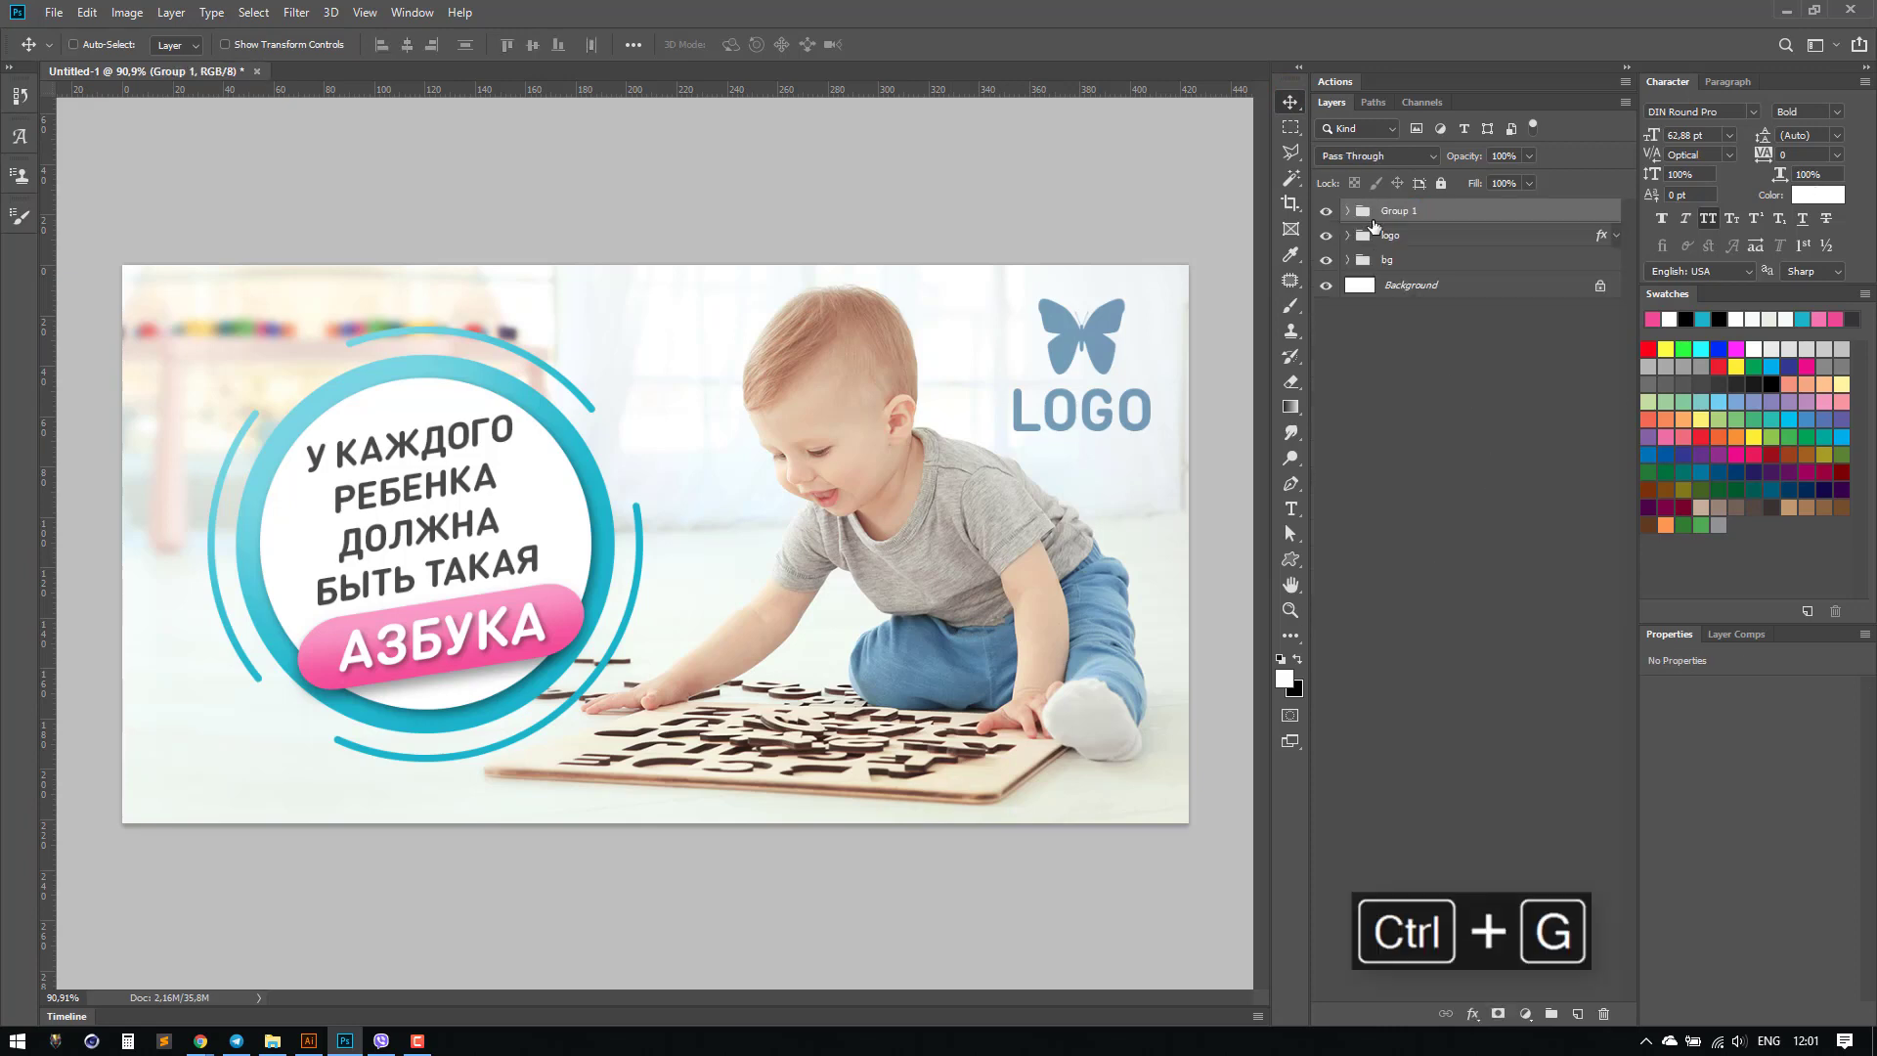
click(1329, 210)
click(1329, 210)
double_click(1398, 210)
text(text)
key(Return)
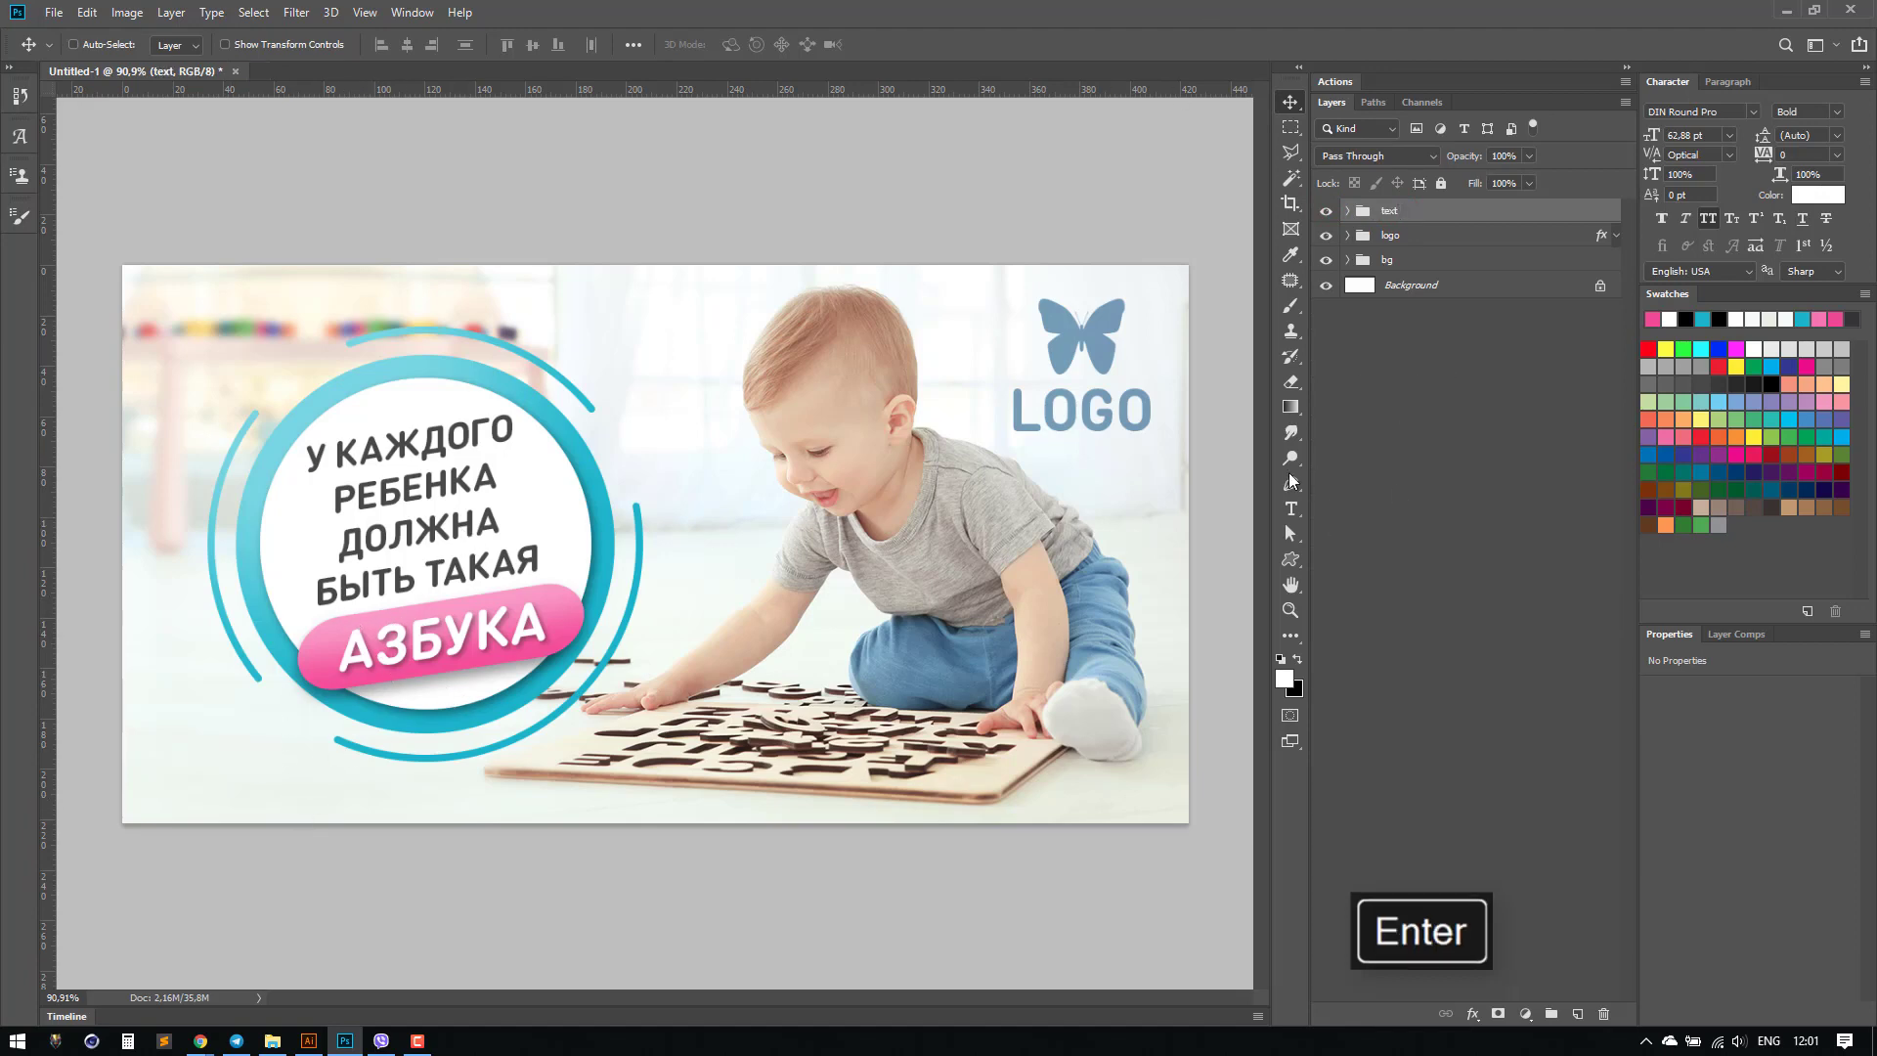
Step: Draw a small closed triangle shape with the Pen tool between the badge and the child's head
click(1291, 482)
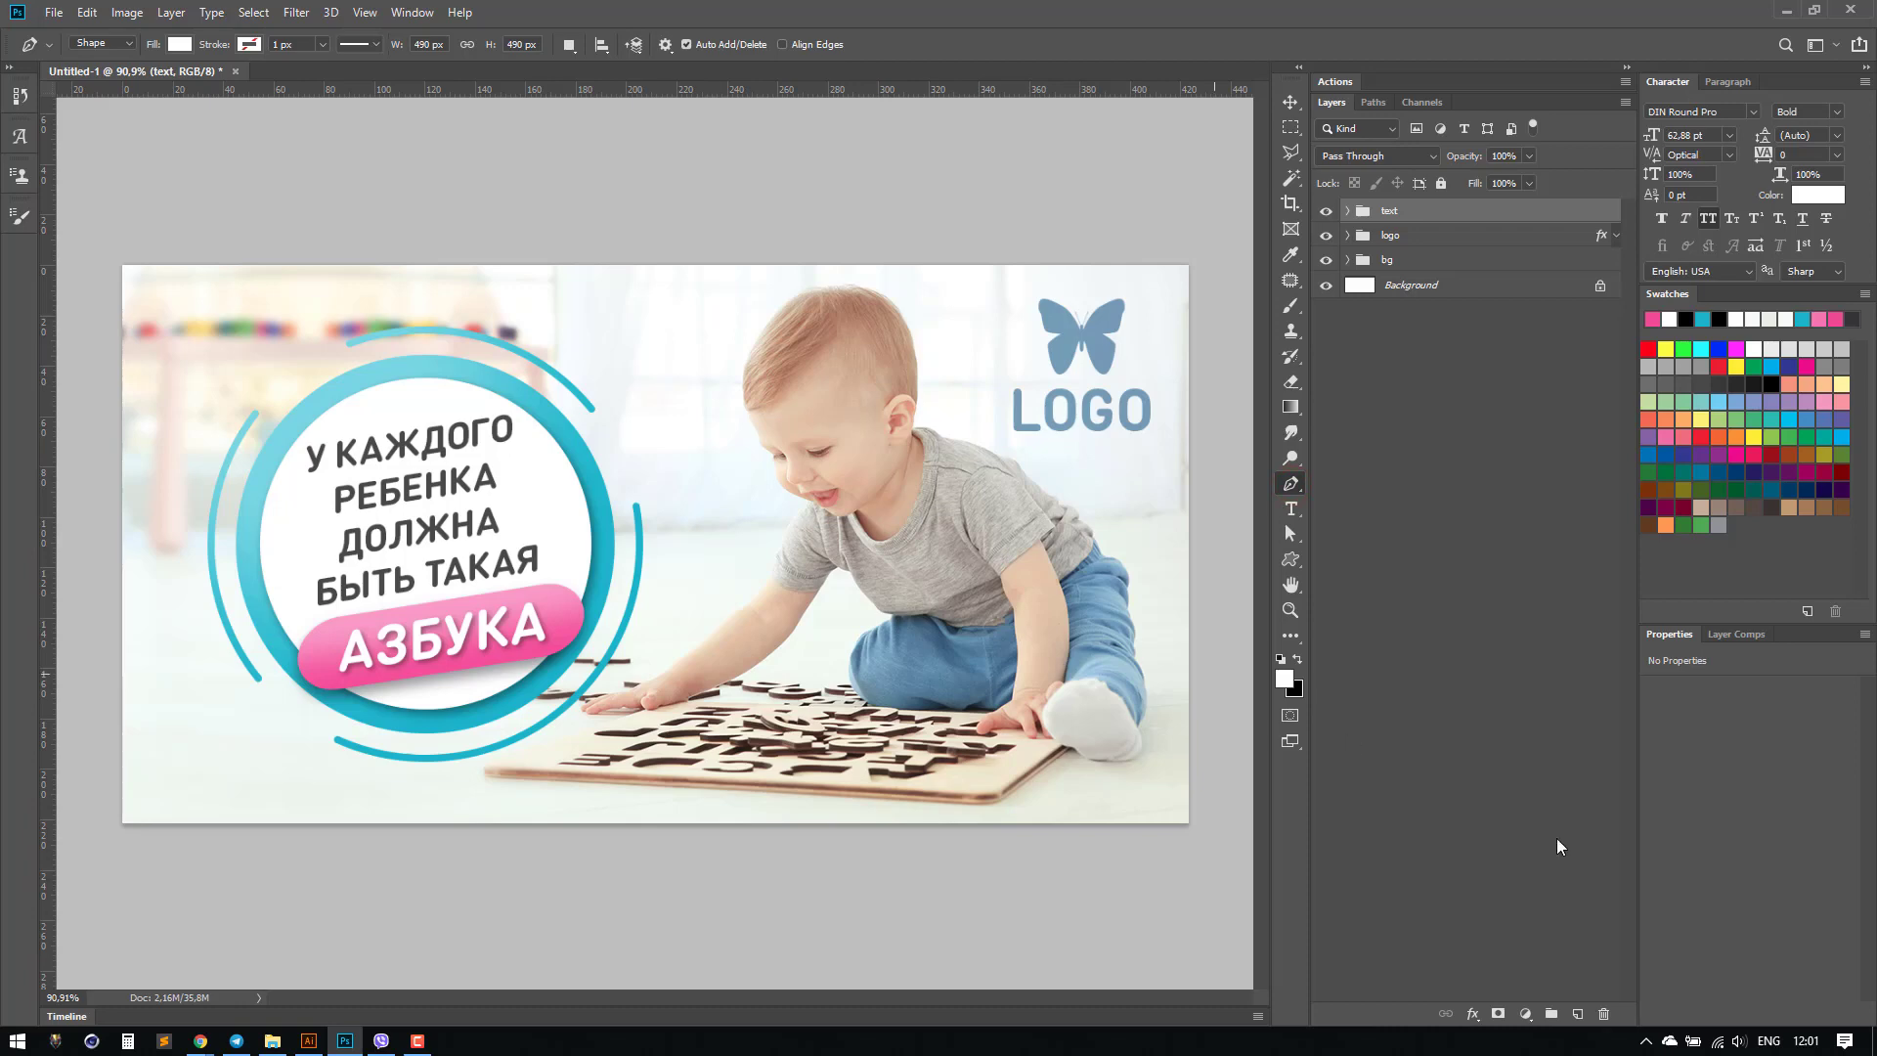
click(660, 373)
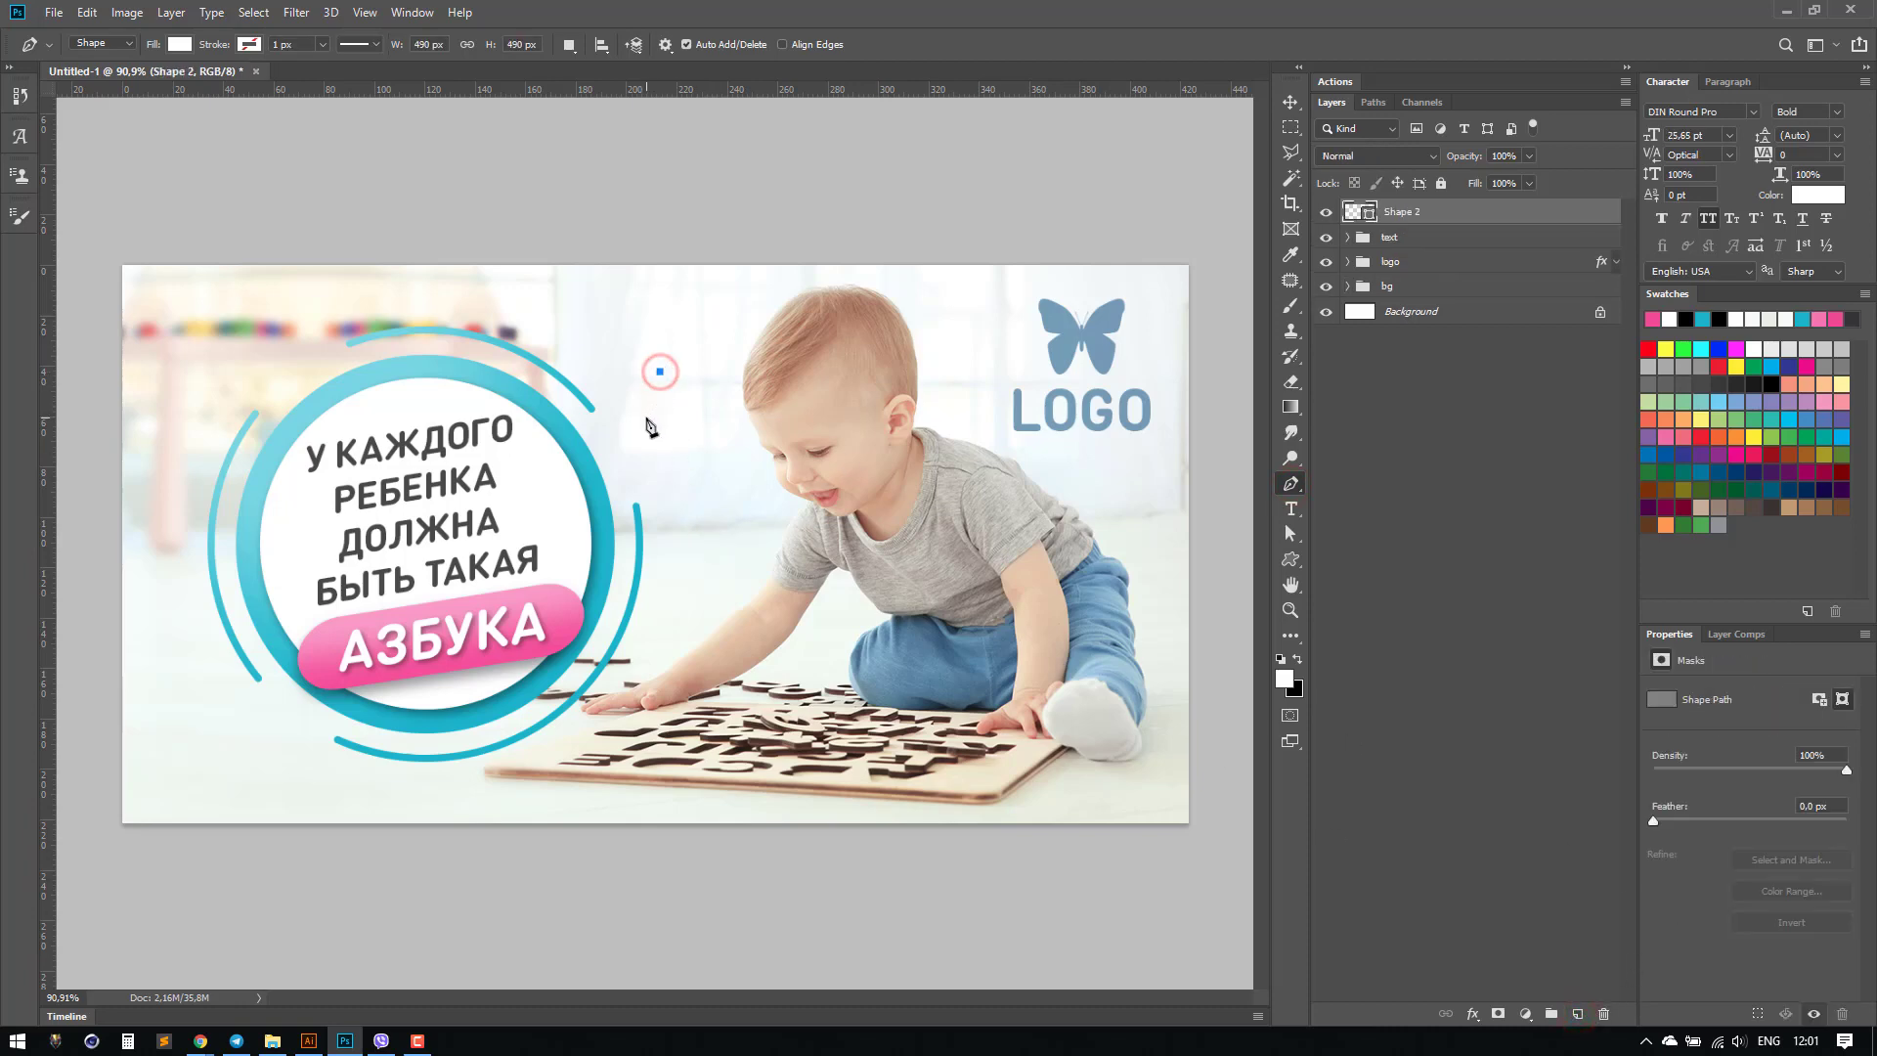
click(646, 405)
click(678, 405)
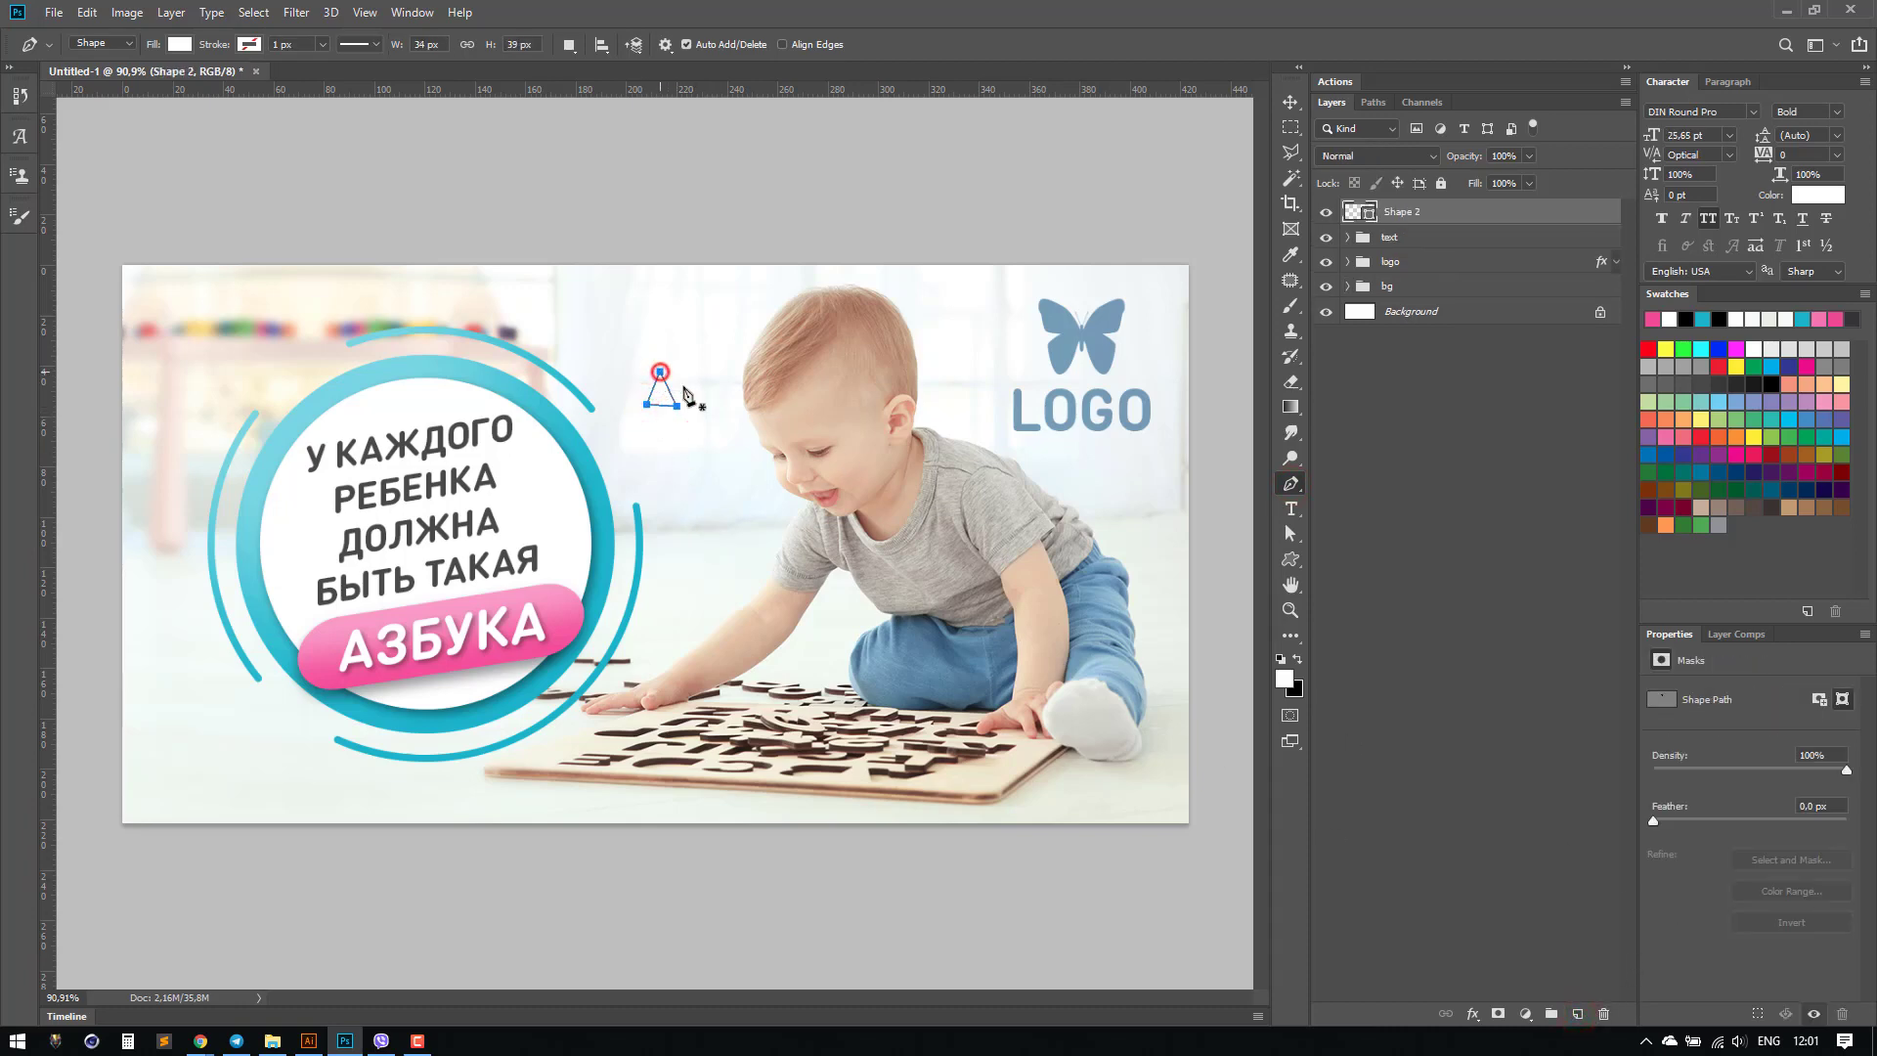
click(660, 372)
Step: Fill the small triangle with the turquoise sampled from the badge
double_click(1355, 212)
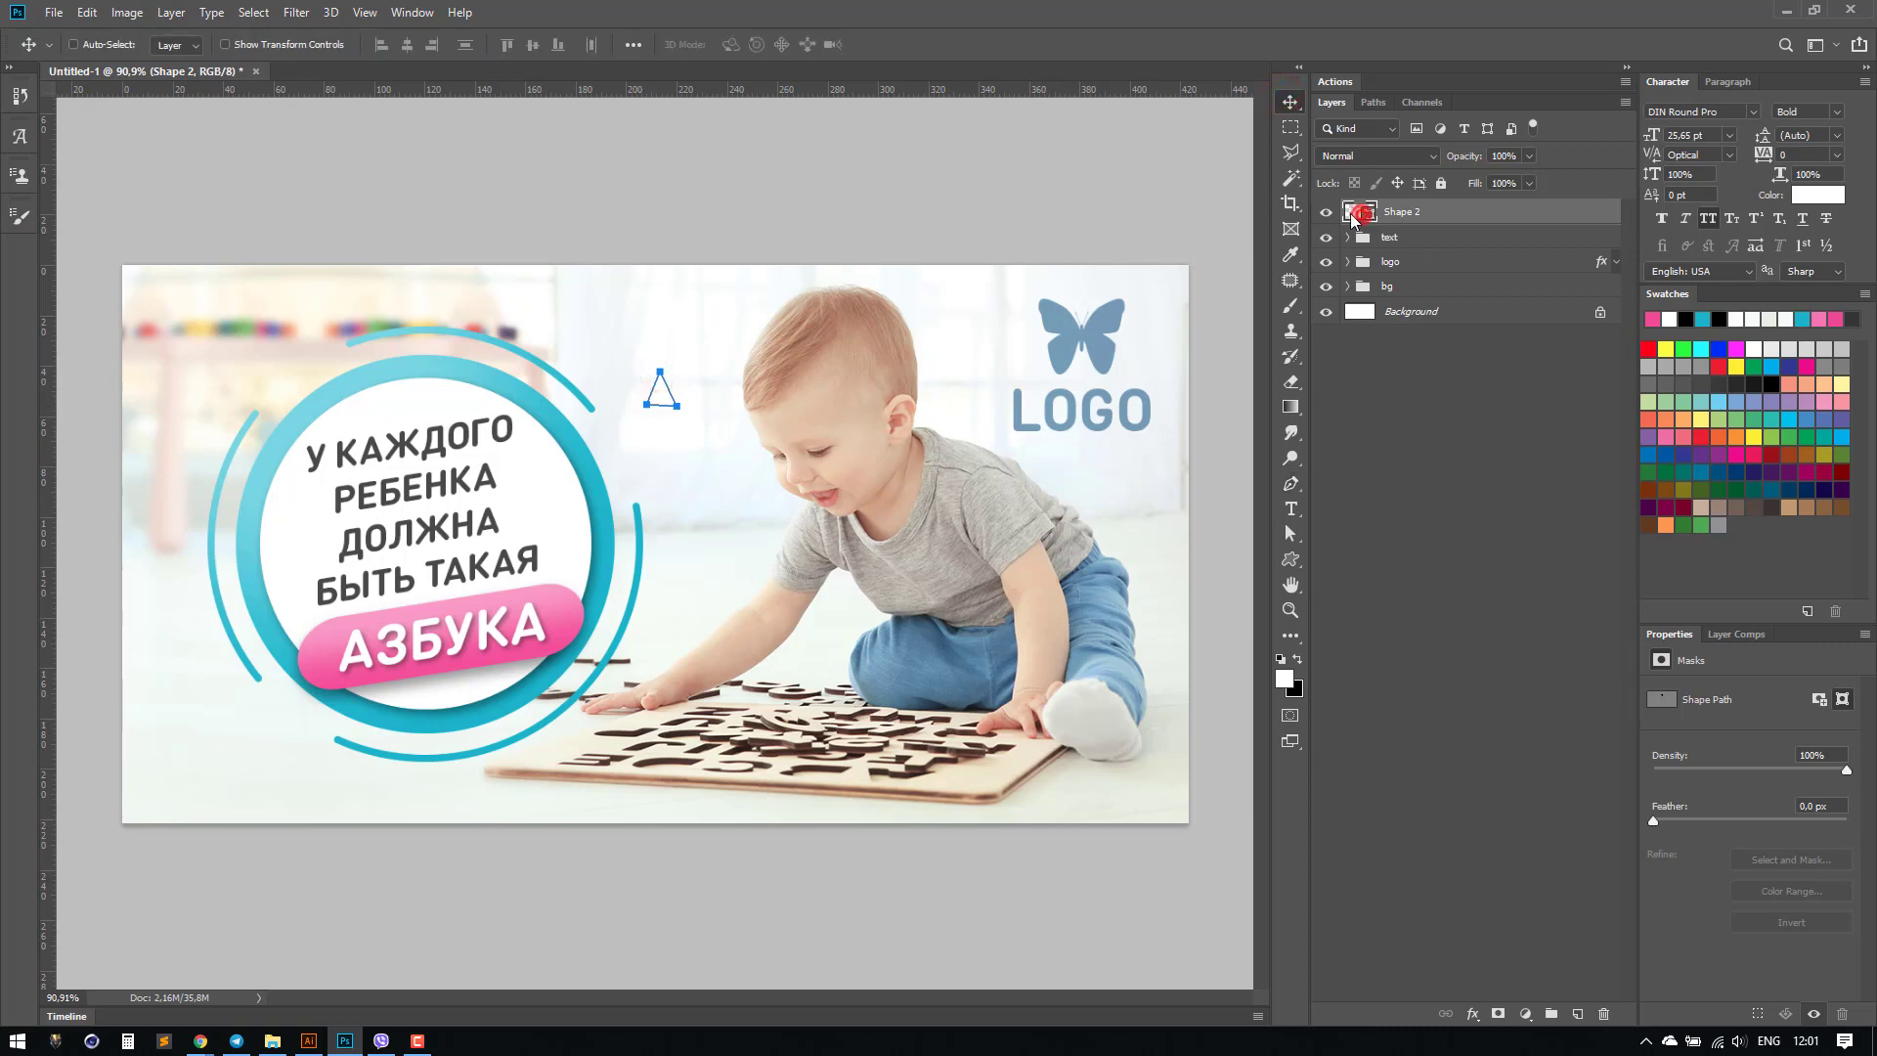
click(624, 549)
click(1631, 603)
Step: Place the triangle at the badge's upper right and put a rotated copy to the right of the badge
drag(663, 397, 765, 496)
key(ctrl+t)
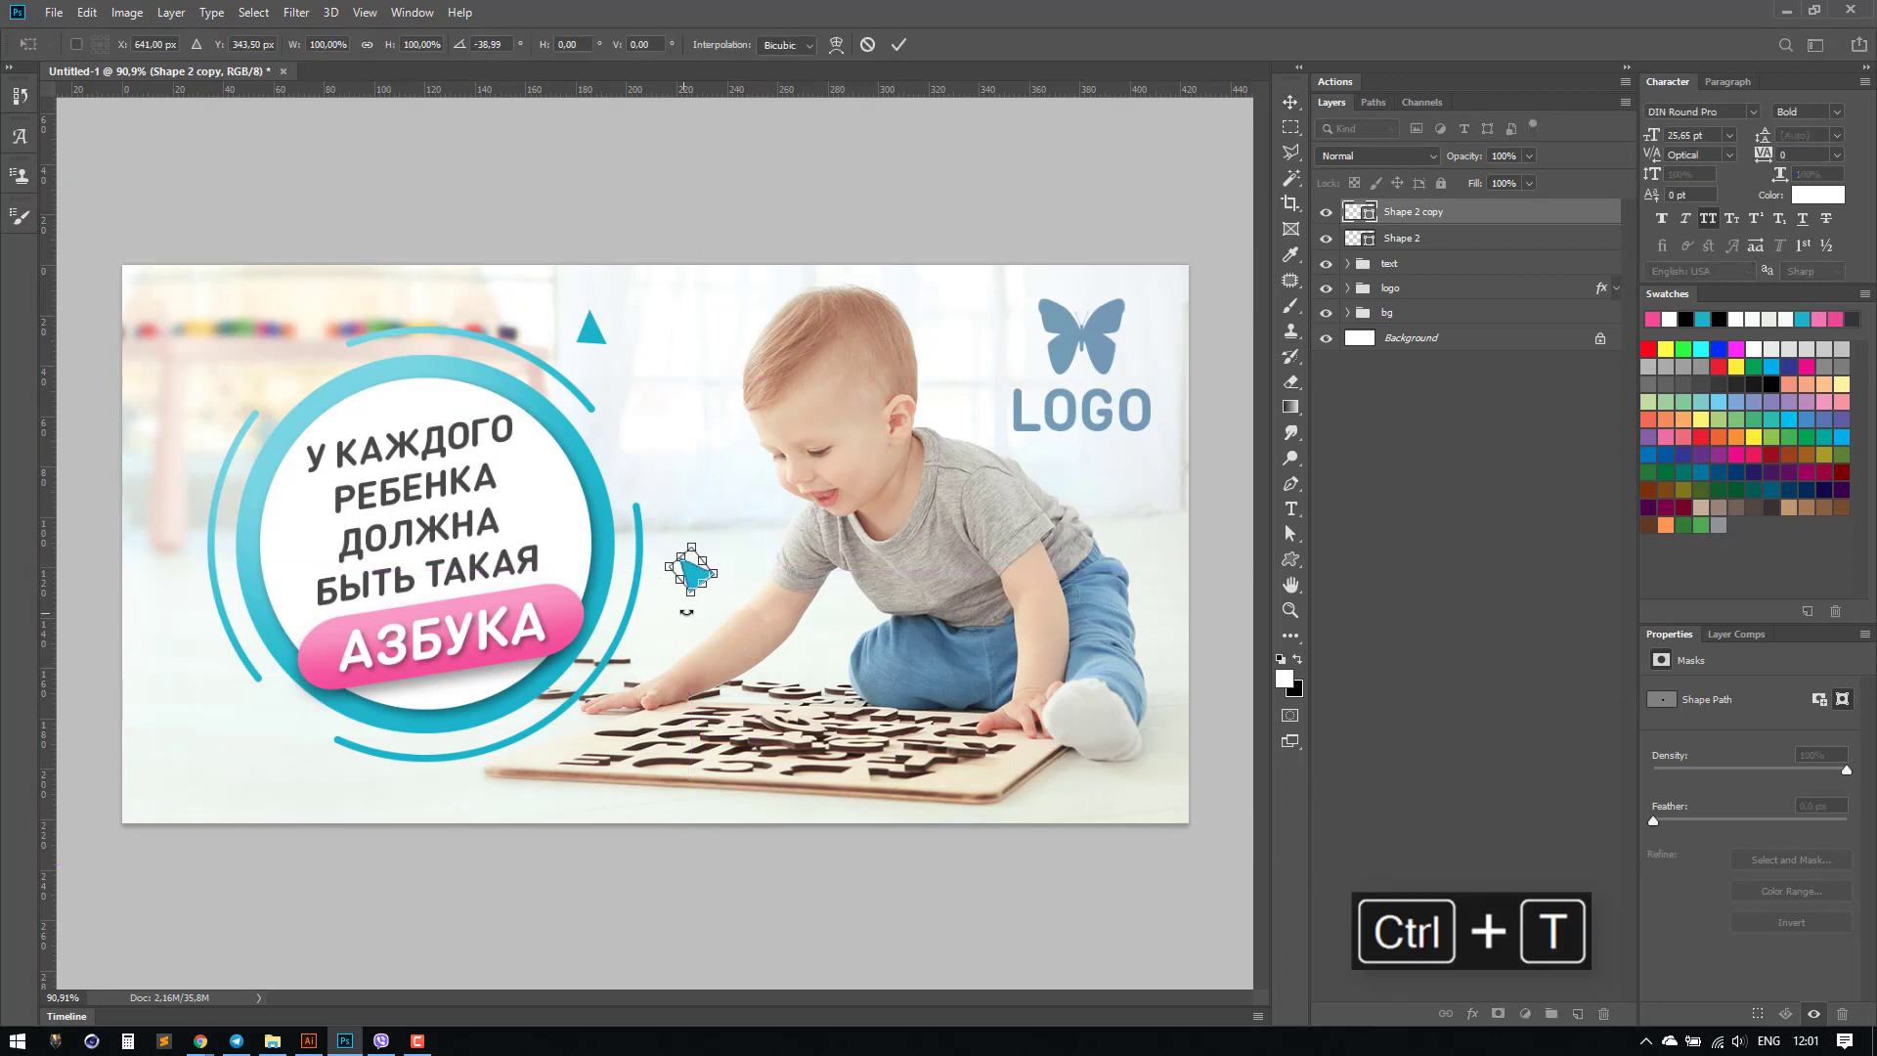
drag(687, 611, 243, 653)
key(Return)
Step: Add triangle copies at the badge's lower left and left side, rotating the left one by about 85°
key(ctrl+t)
key(Return)
key(ctrl+t)
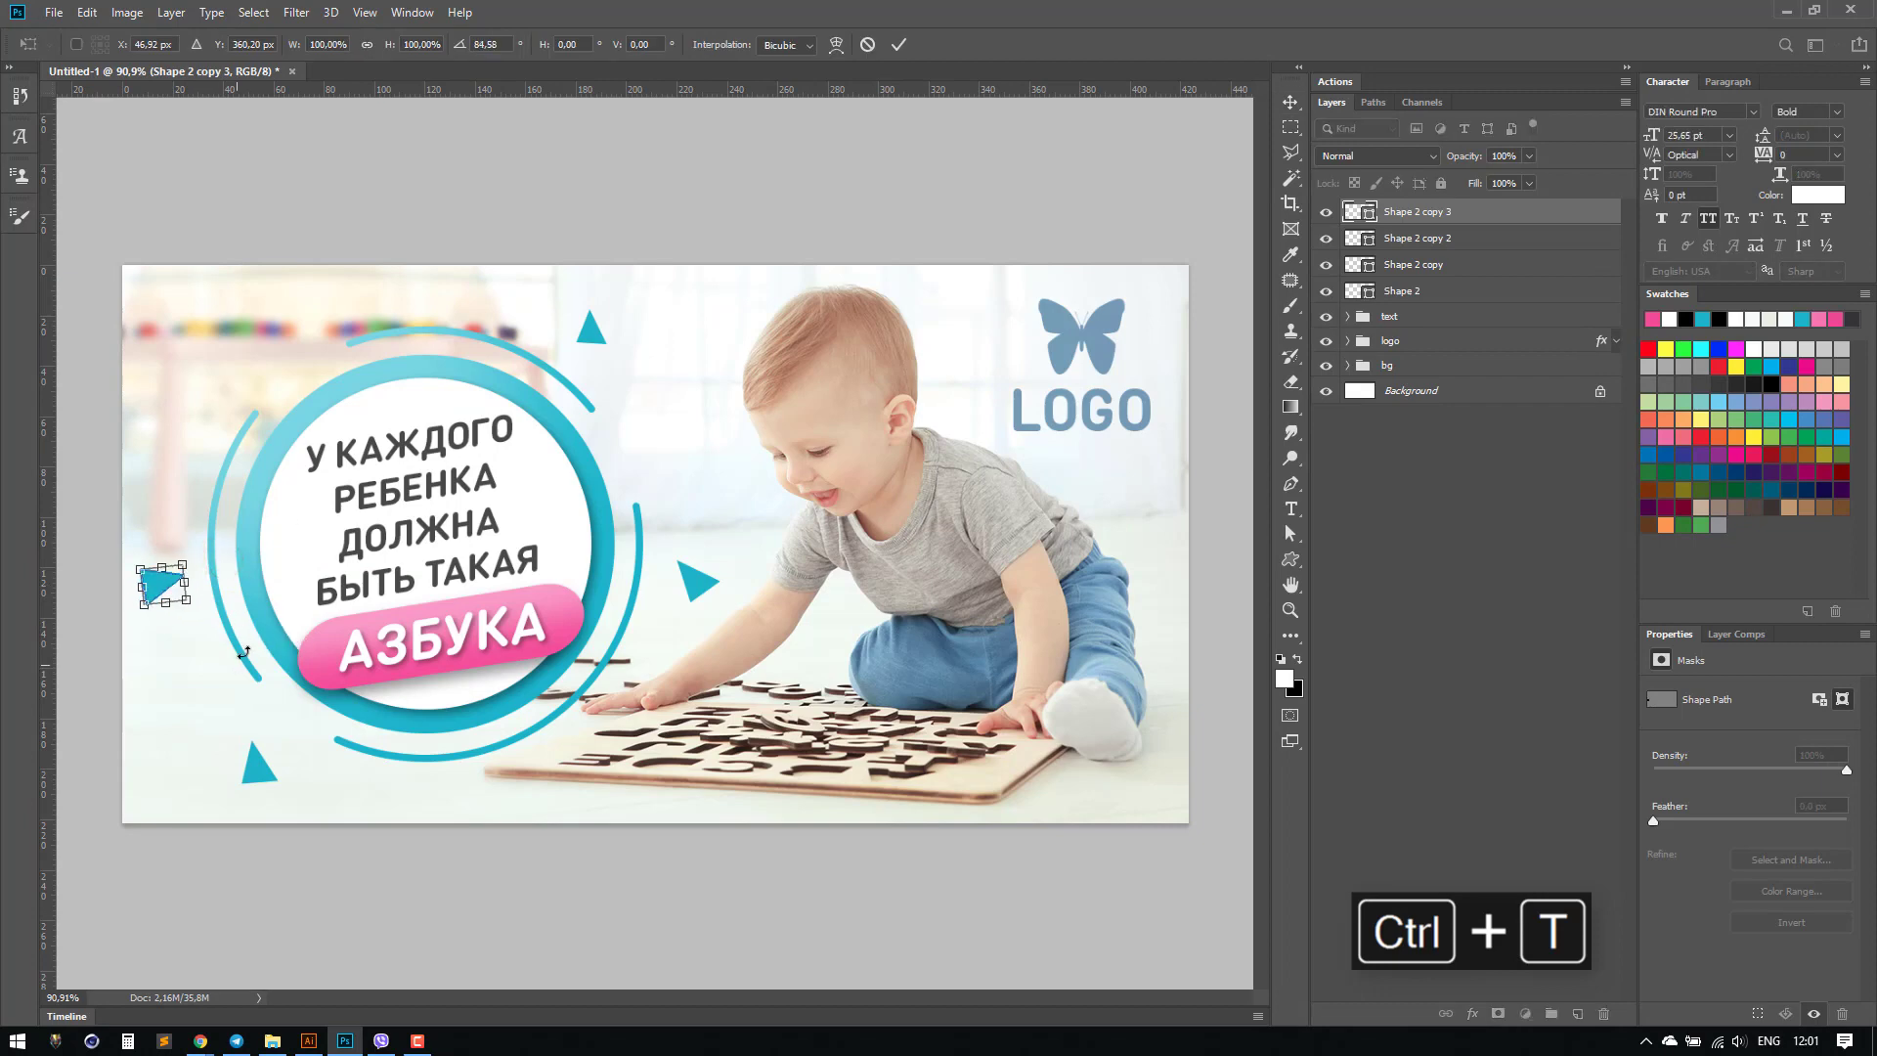
key(Return)
Step: Shrink the triangle left of the badge and place another small rotated copy at the badge's upper left
key(ctrl+t)
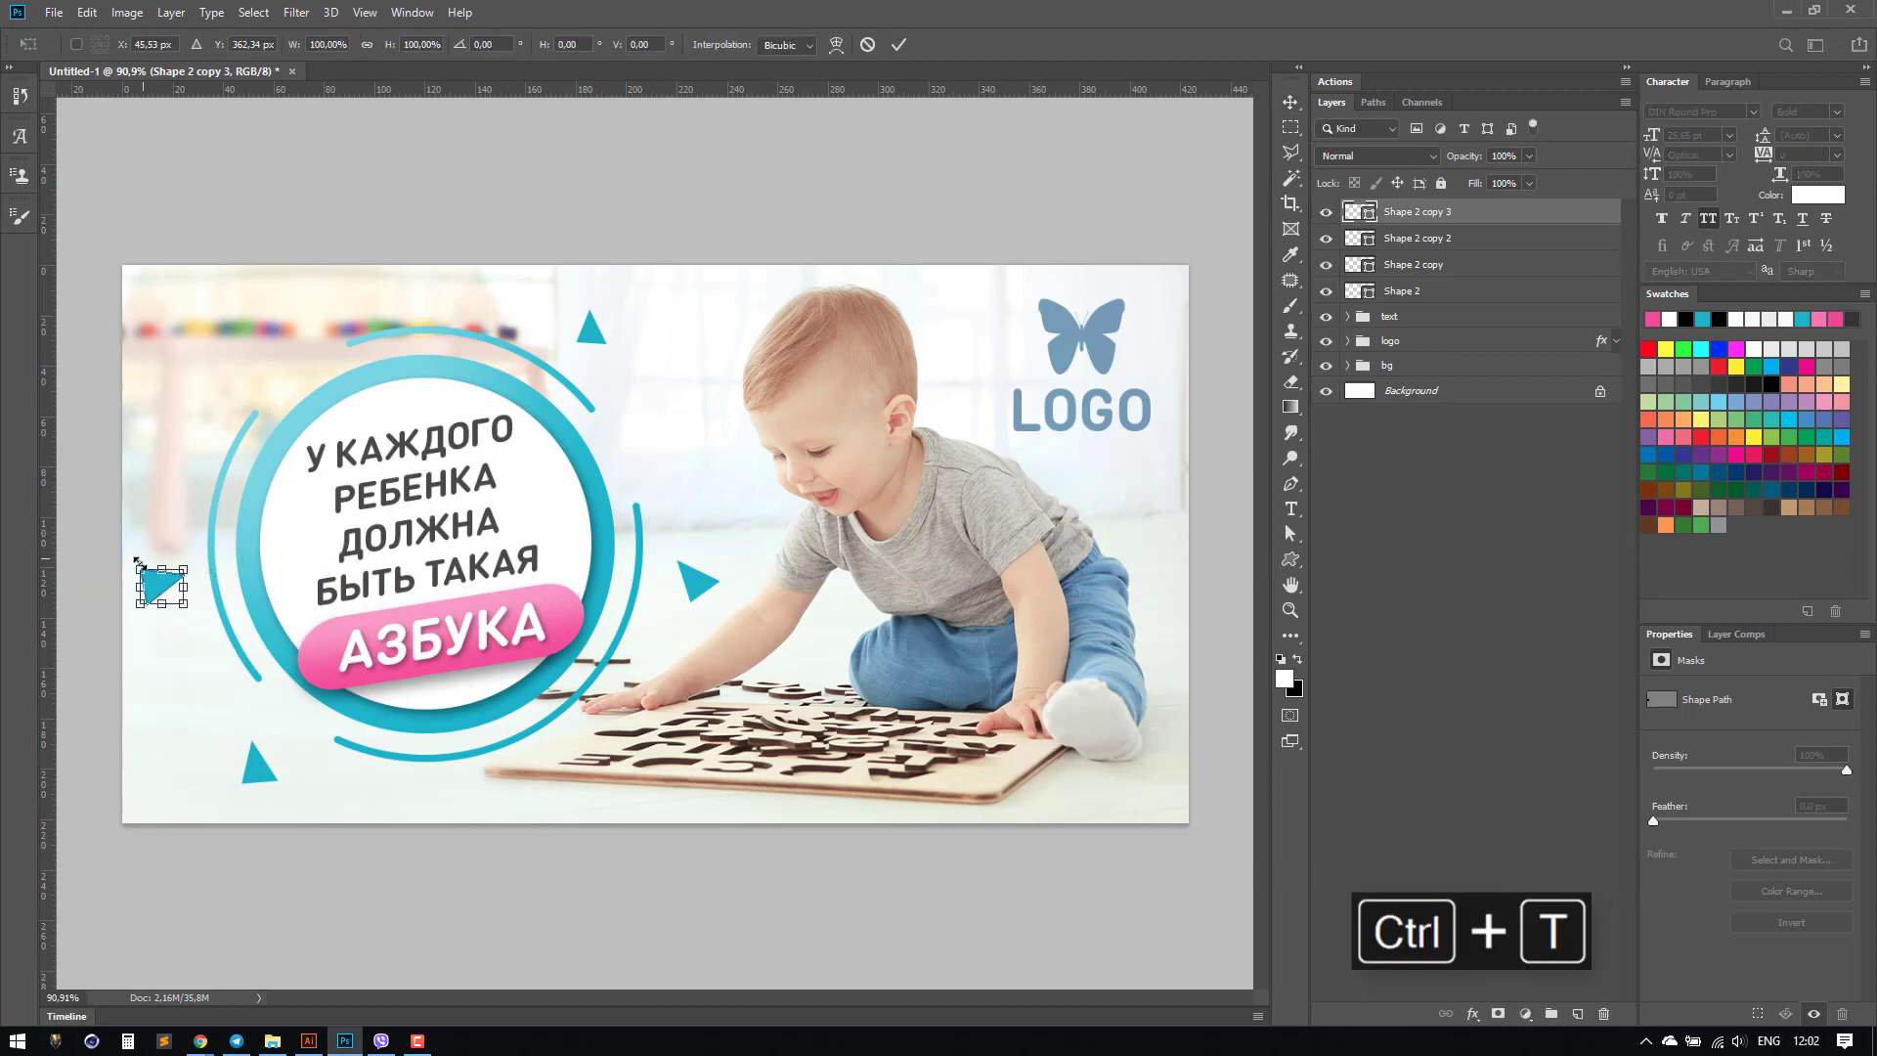
drag(143, 570, 299, 297)
key(Return)
key(ctrl+t)
key(Return)
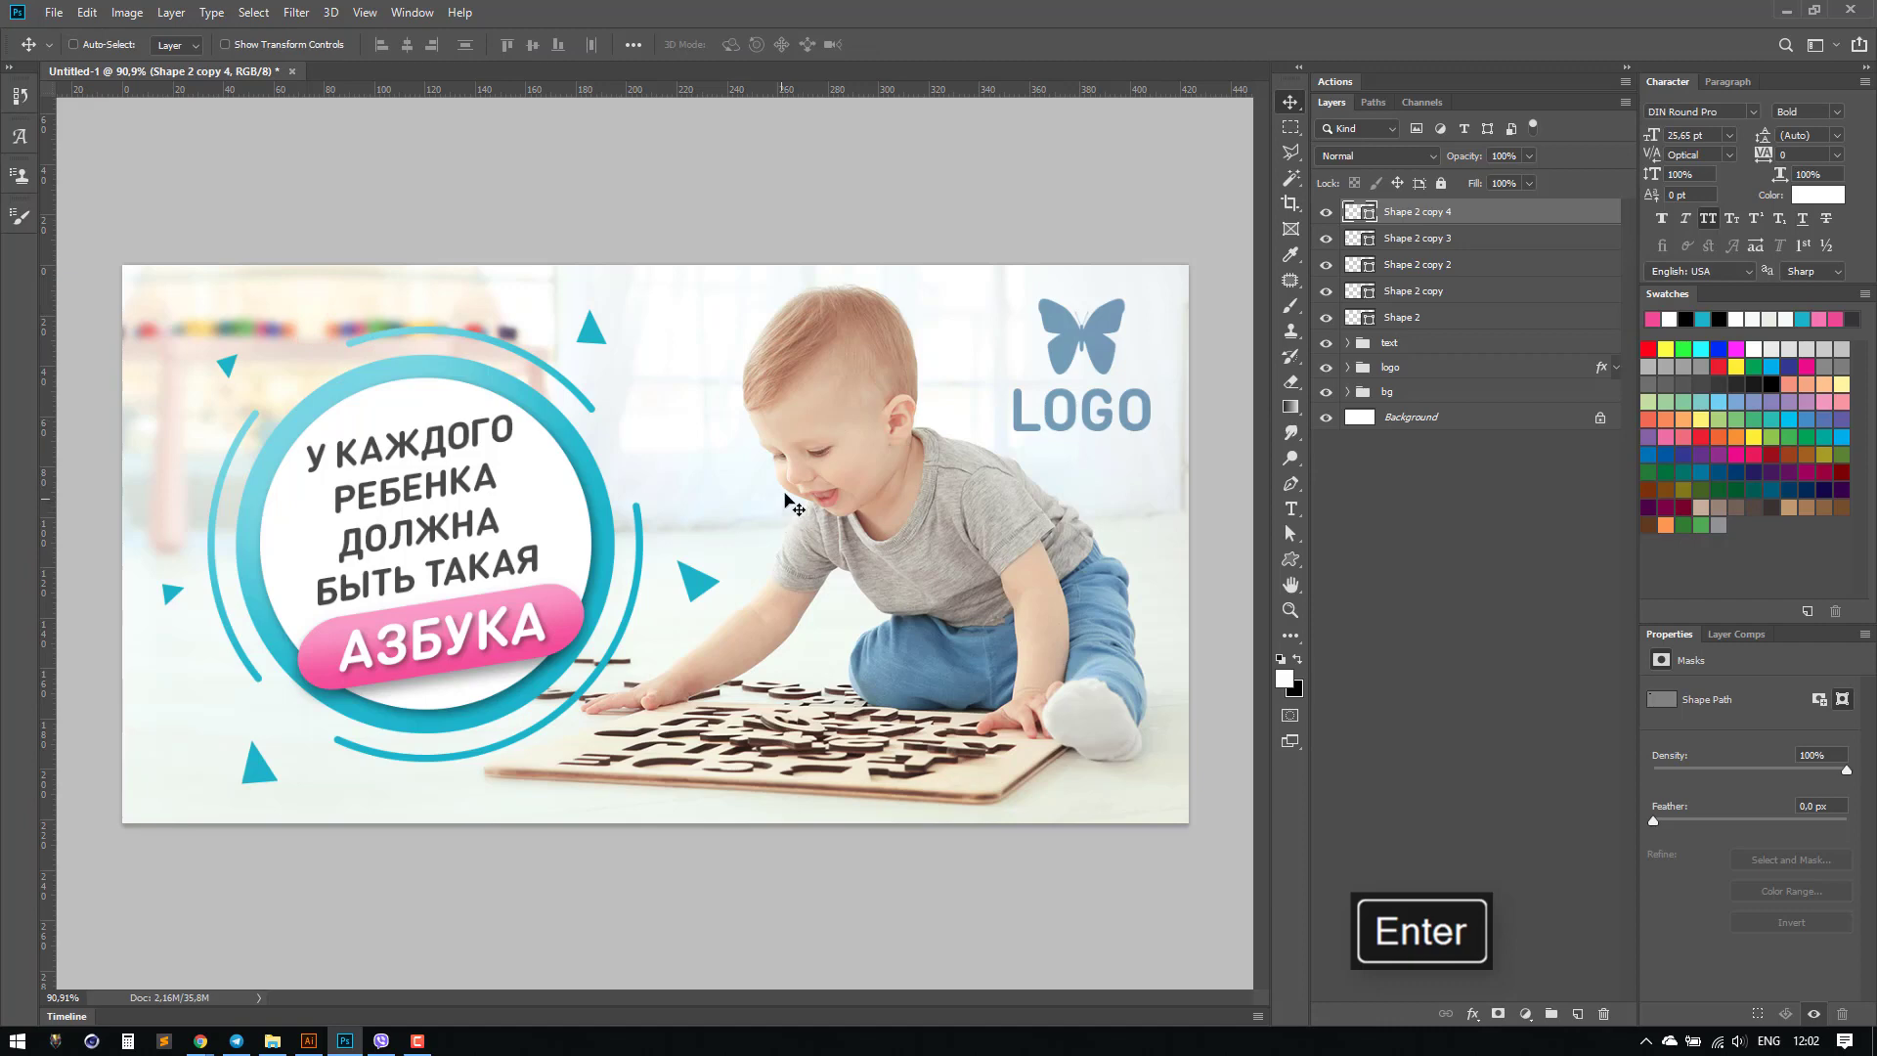
Step: Add a layer above the photo in the bg group and paint over the upper-left background with a sampled near-white, using an 800 px soft brush
click(1348, 392)
click(1477, 418)
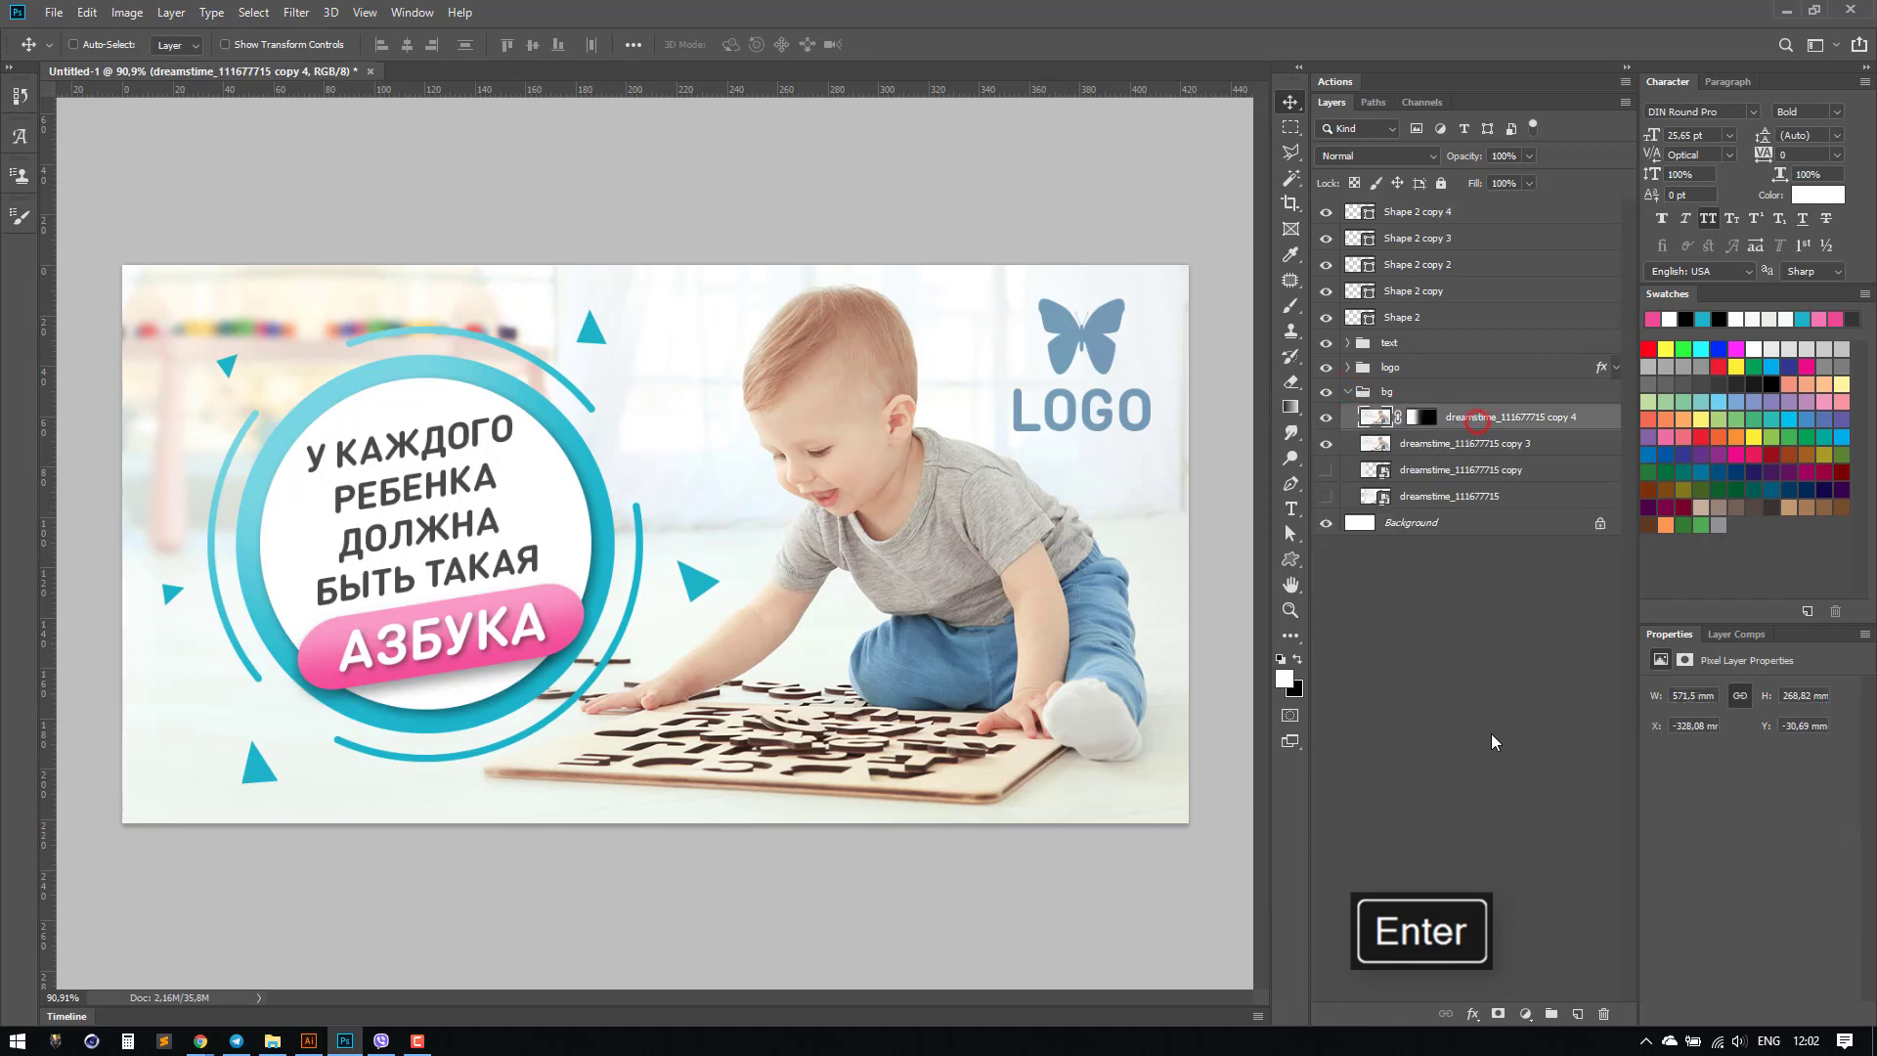
click(1580, 1014)
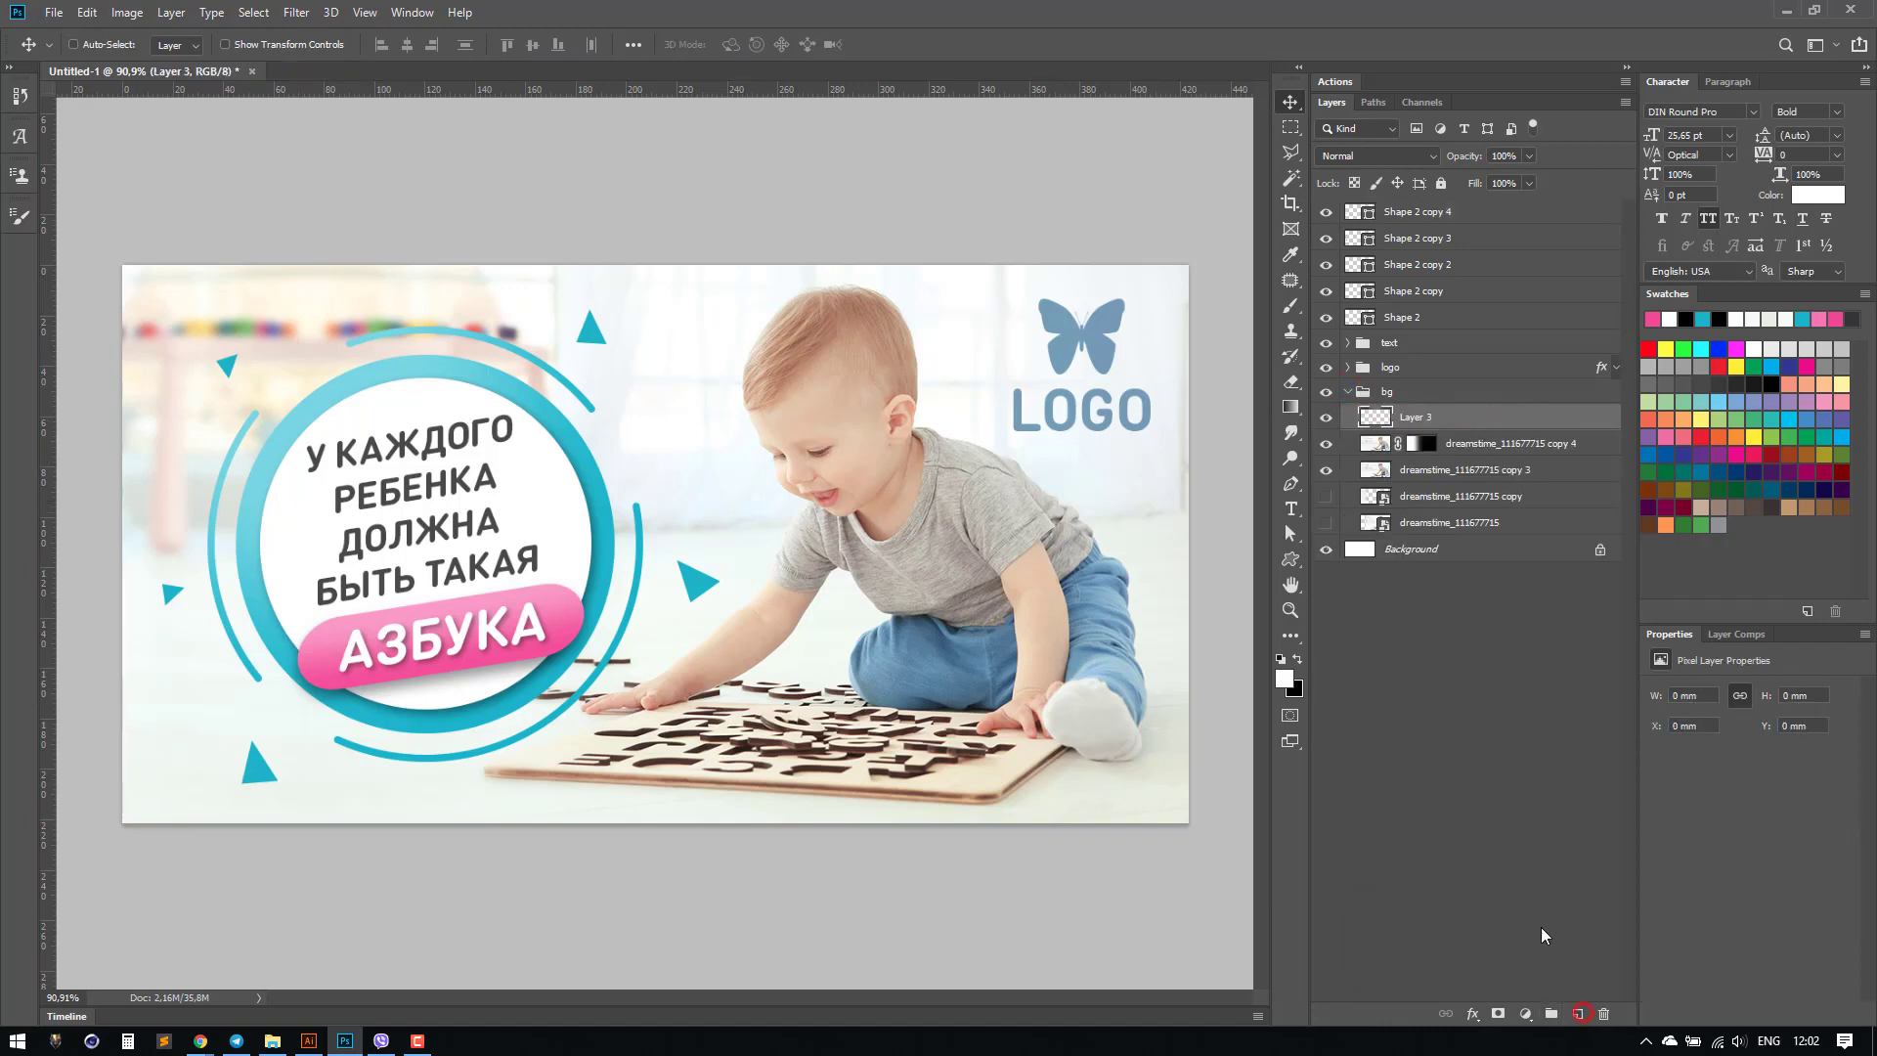
click(1291, 306)
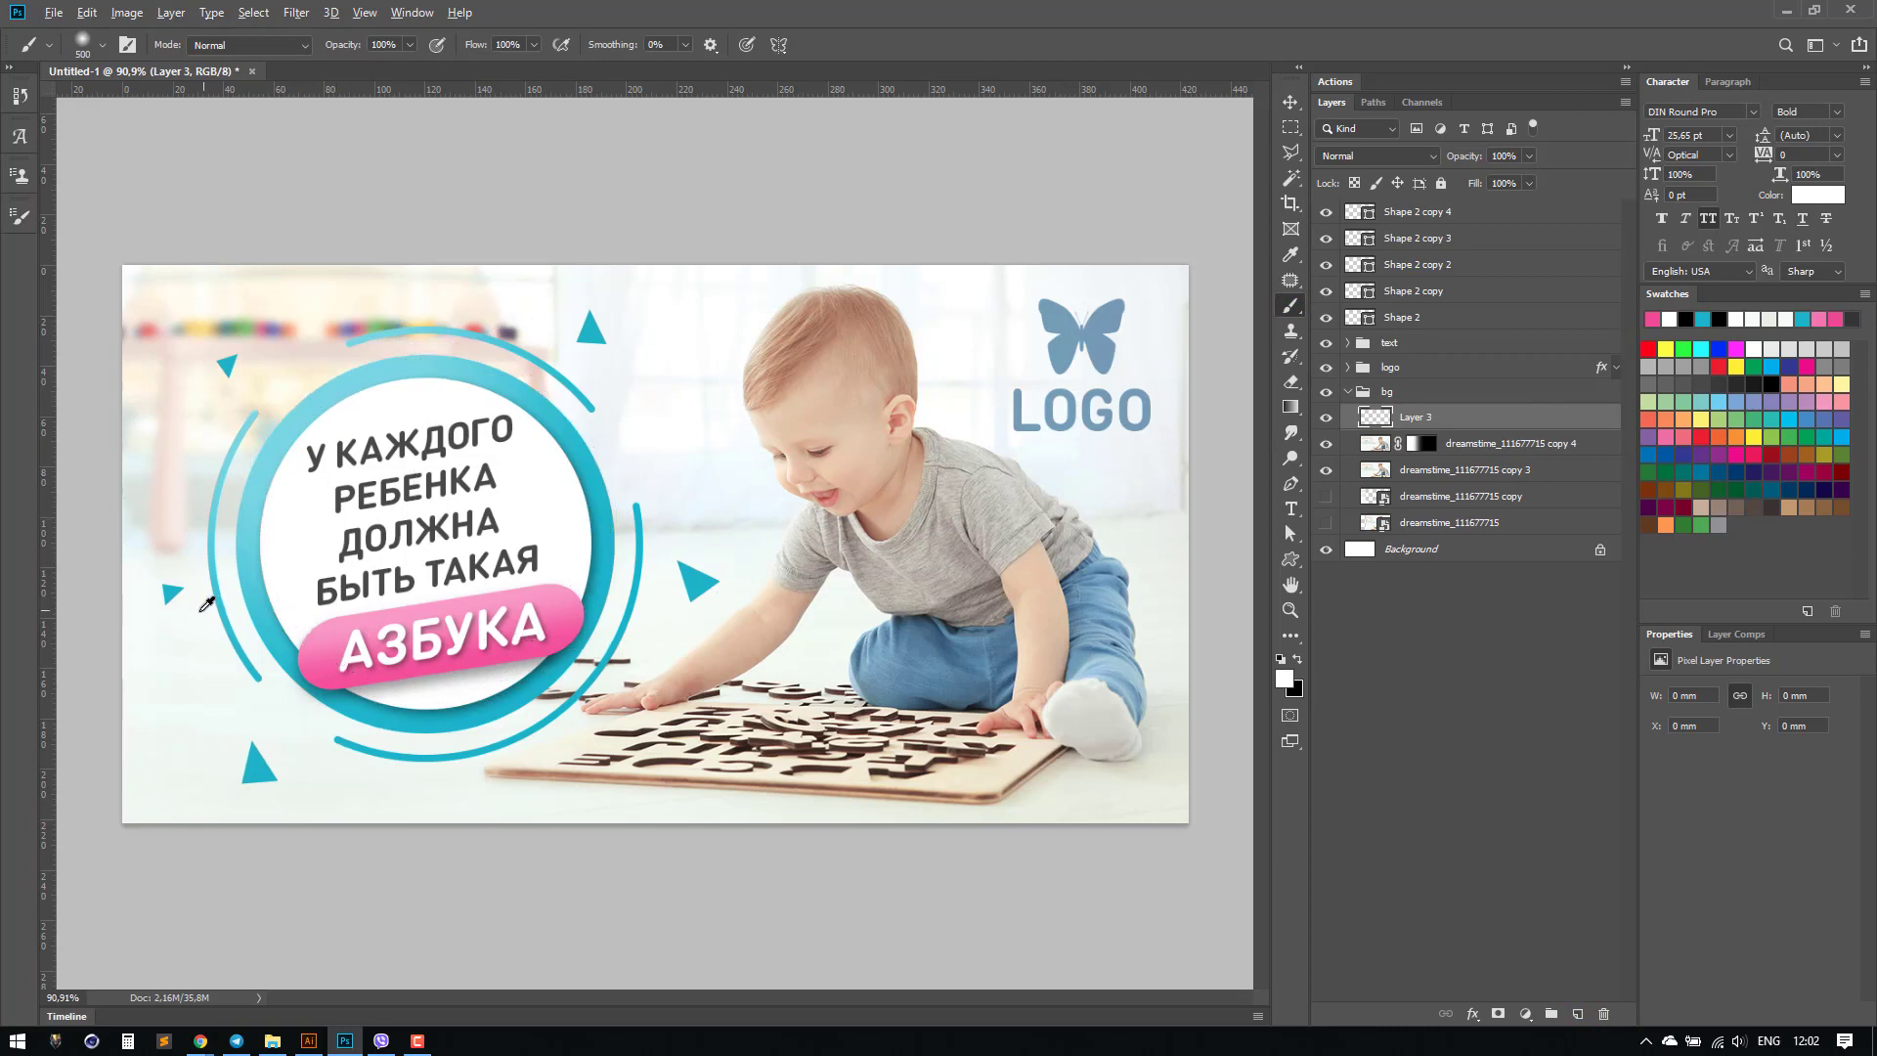
alt+click(199, 610)
key(bracketright)
key(bracketright)
key(bracketright)
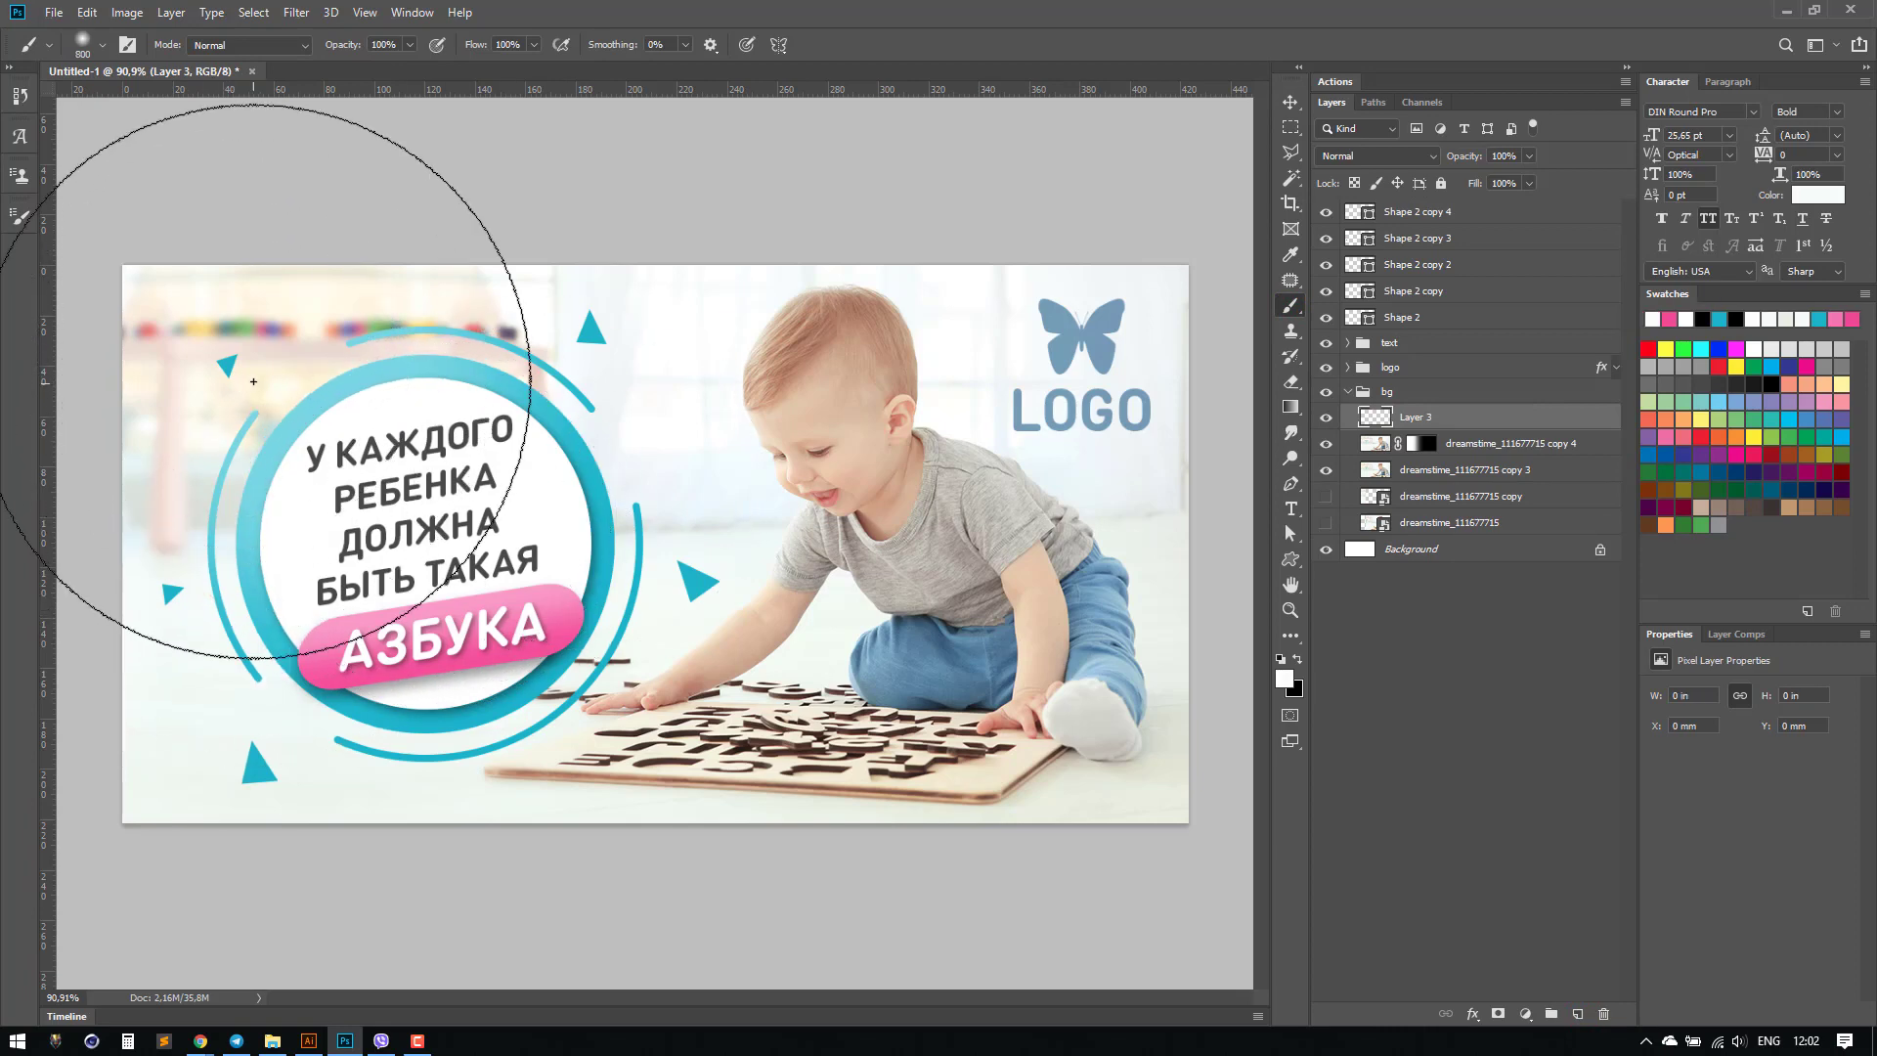
click(252, 351)
click(345, 316)
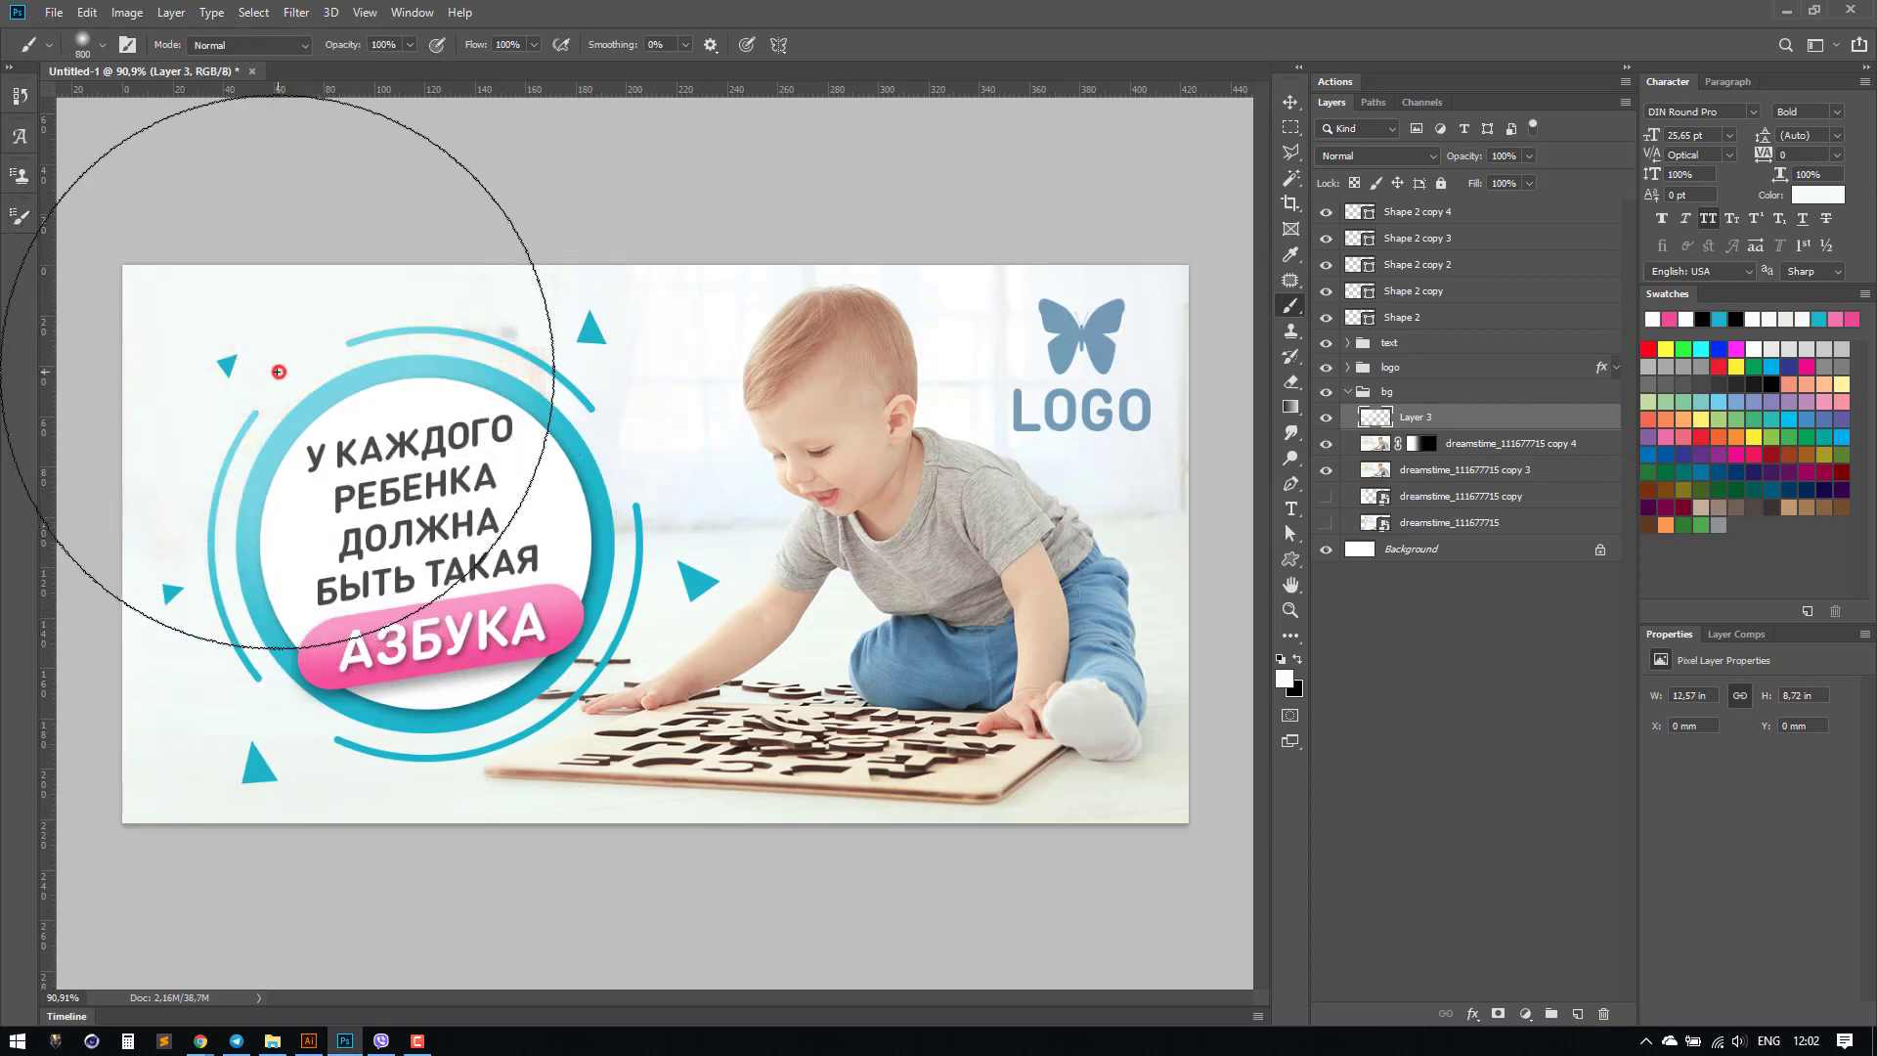
Step: Reduce the painted layer's opacity to about 67% and collapse the bg group
click(1531, 155)
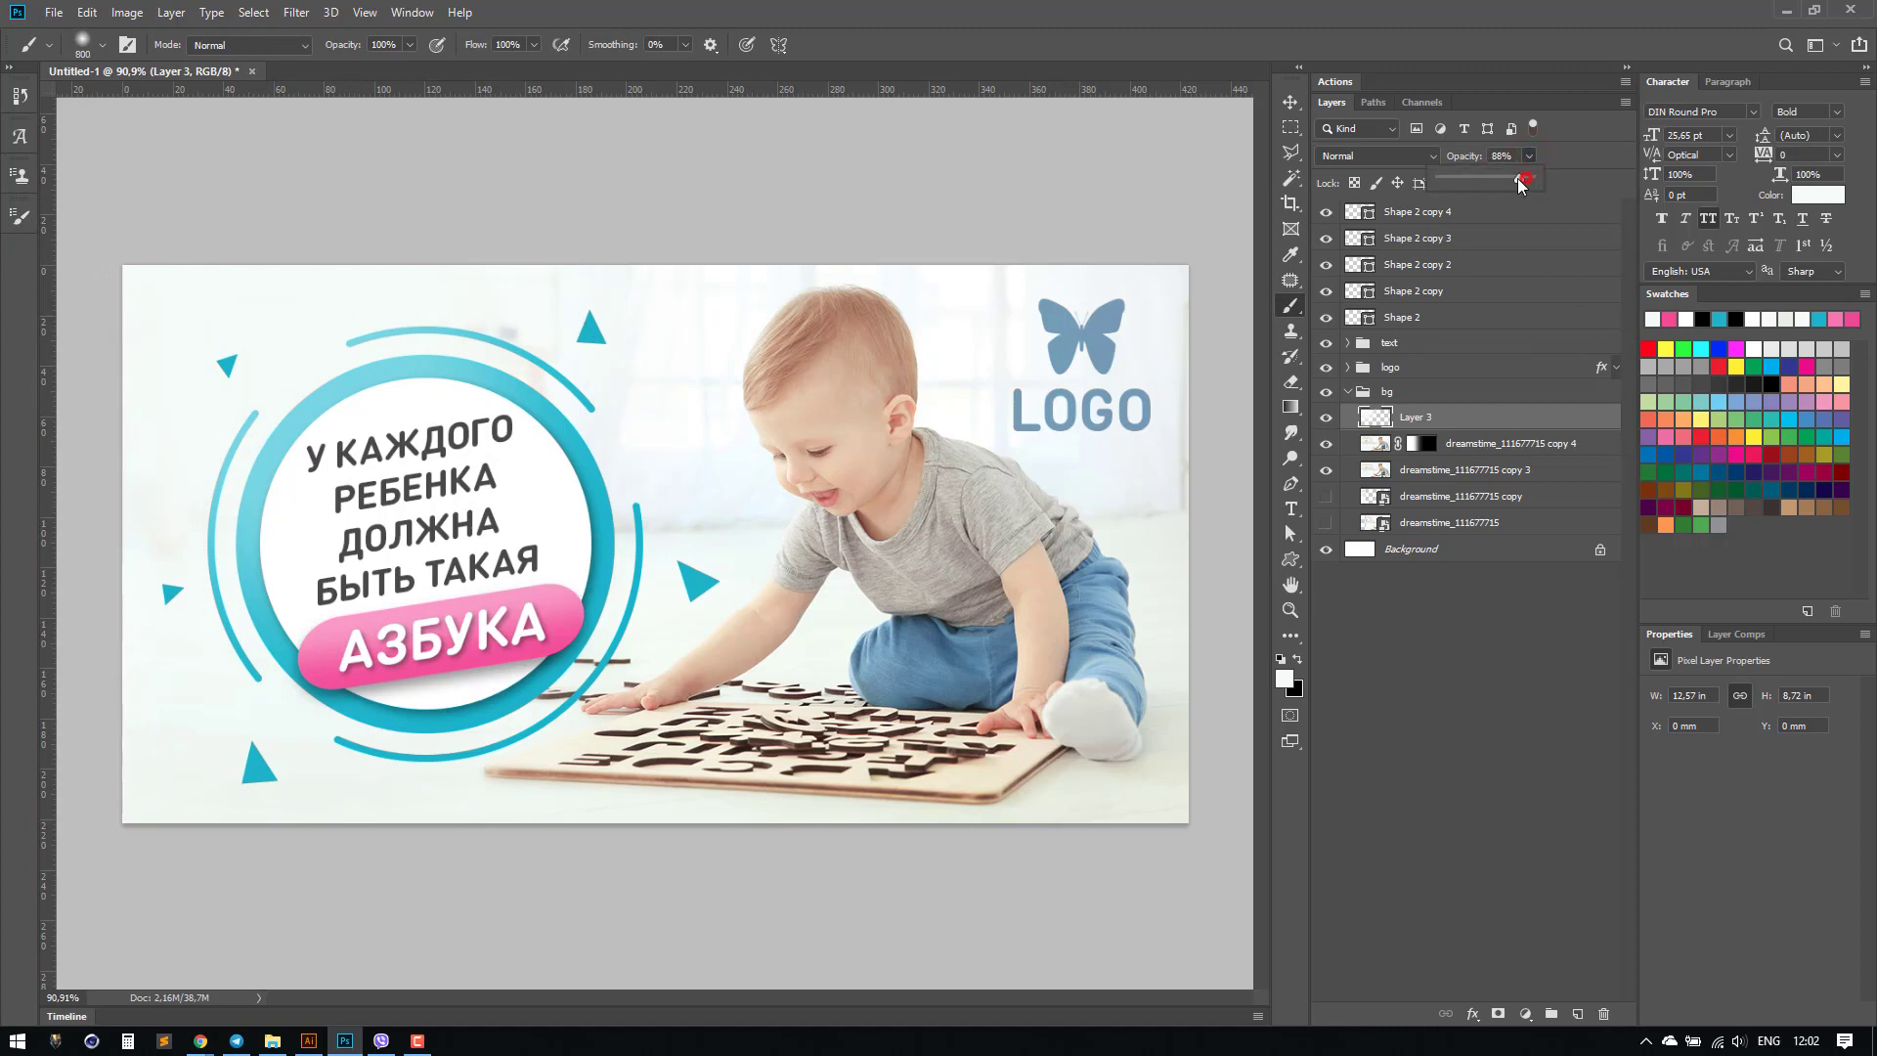
drag(1519, 180, 1511, 180)
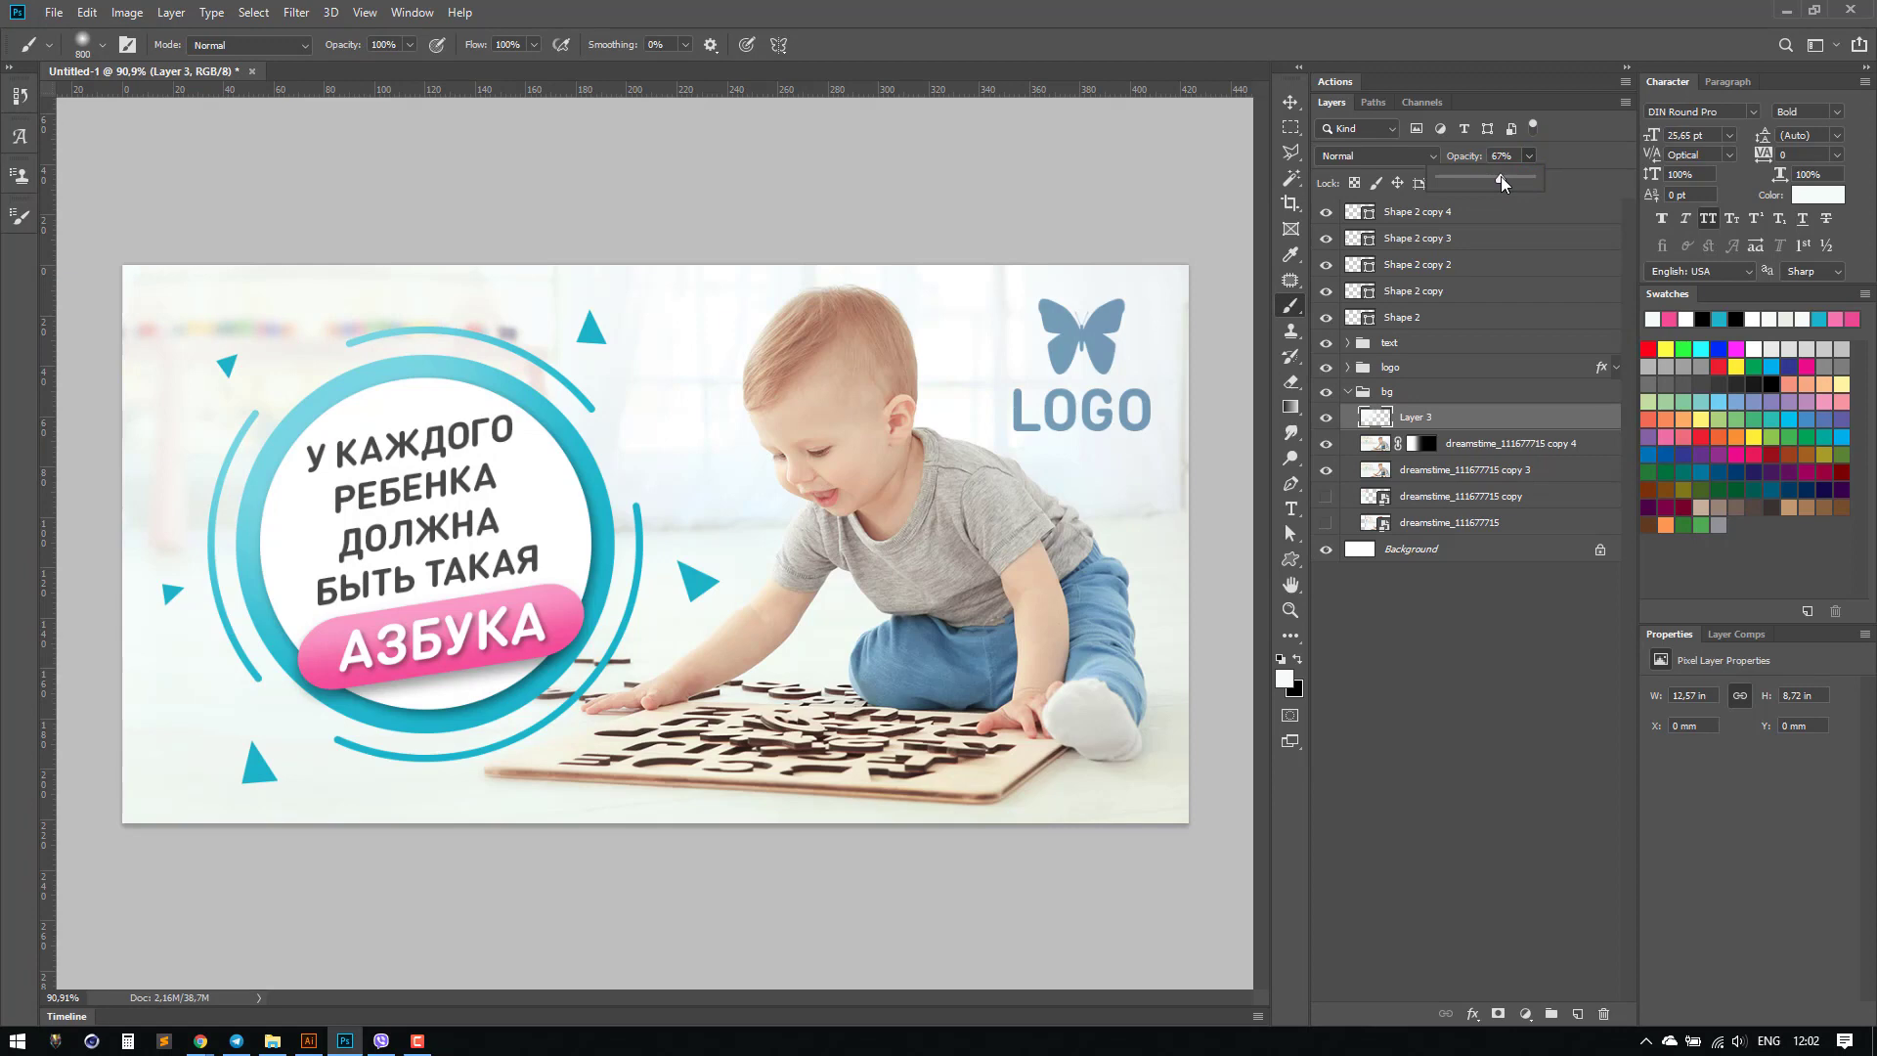
click(1349, 391)
click(1348, 391)
Step: Nudge the badge's upper-left triangle up and outward, then enlarge and rotate the lower-left triangle
click(1430, 212)
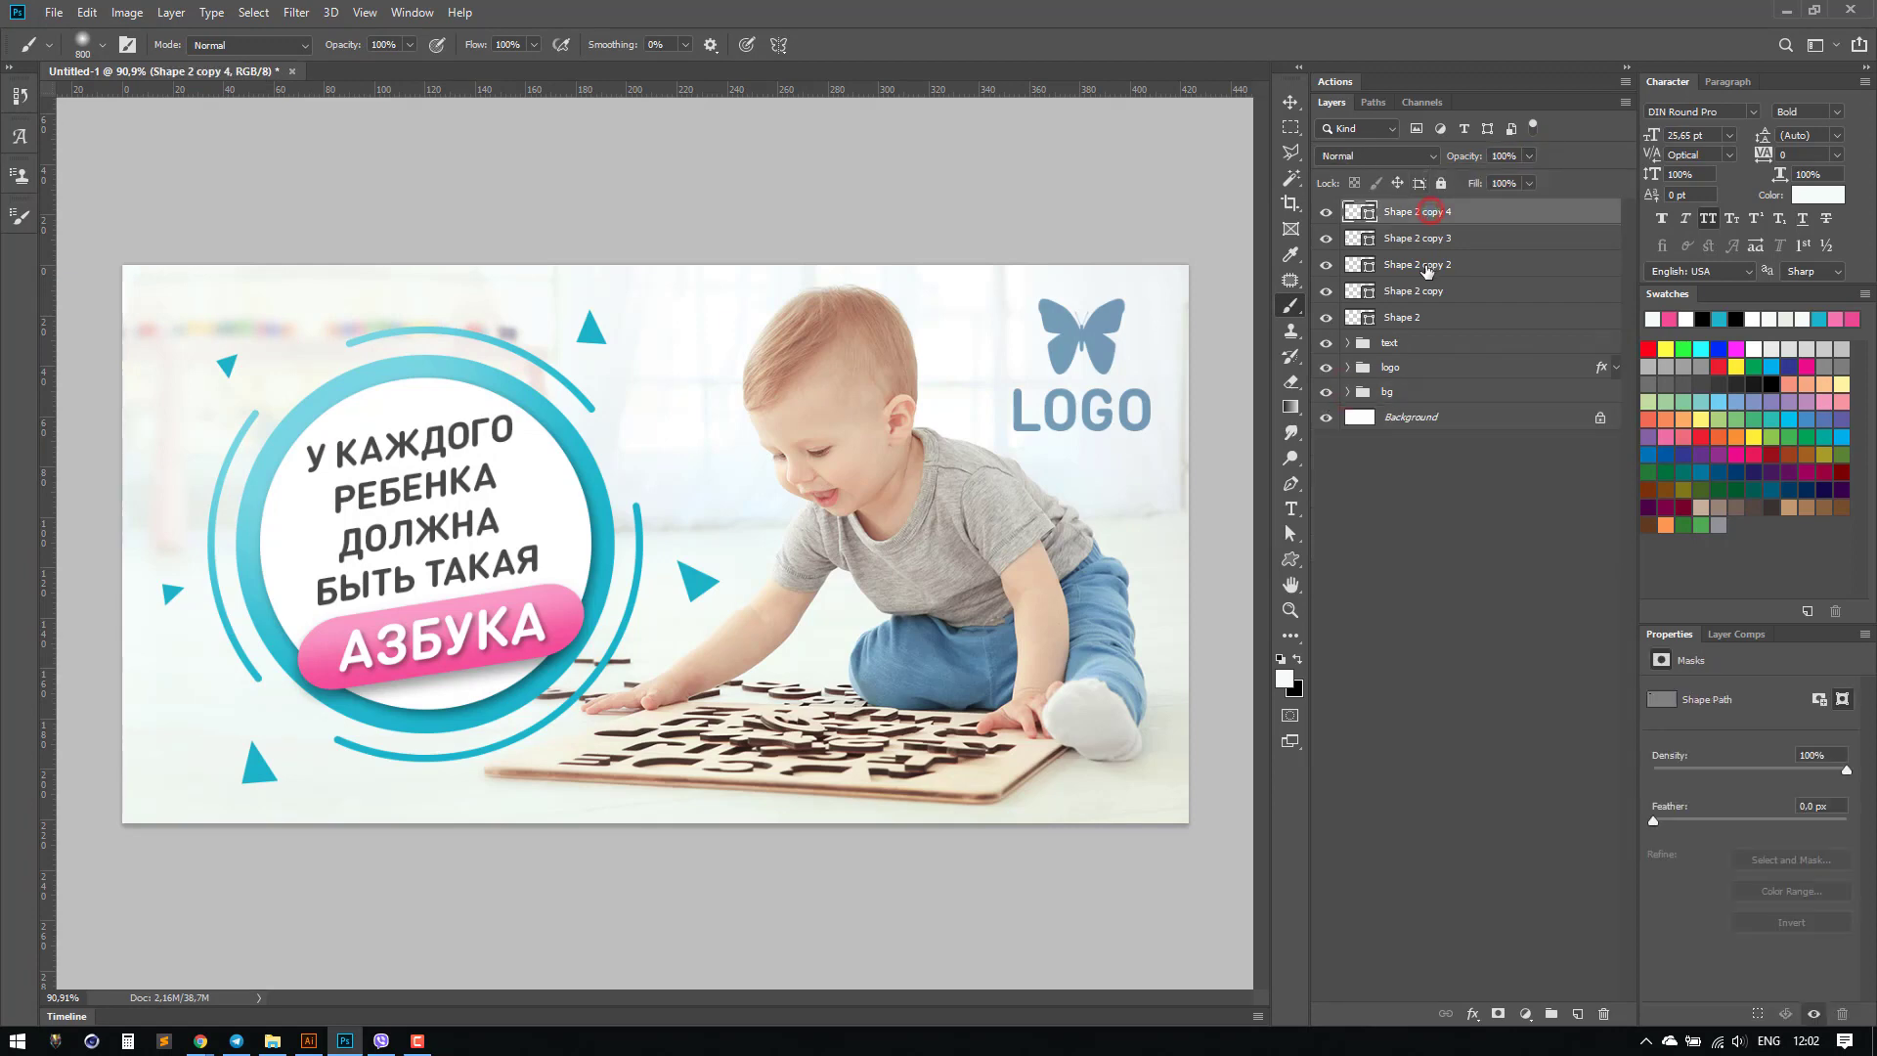
click(1291, 101)
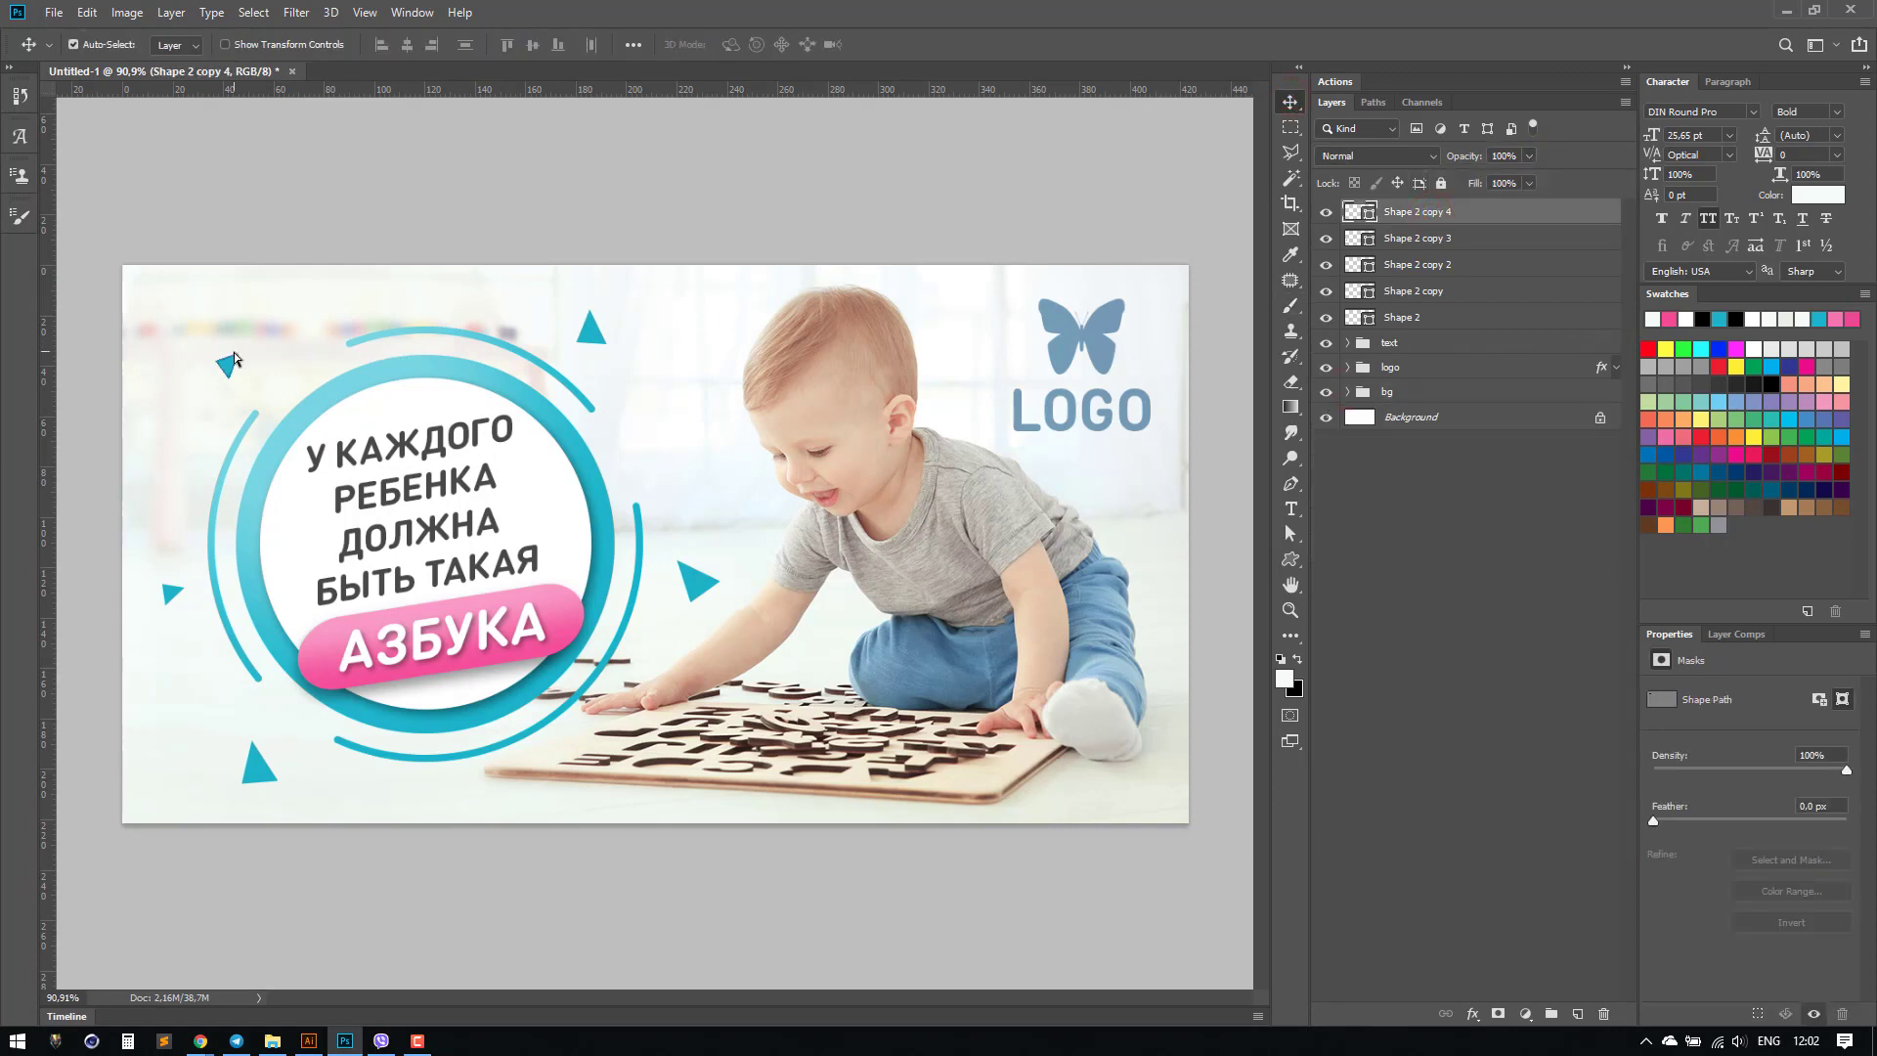
drag(235, 367, 223, 349)
ctrl+click(258, 765)
key(ctrl+t)
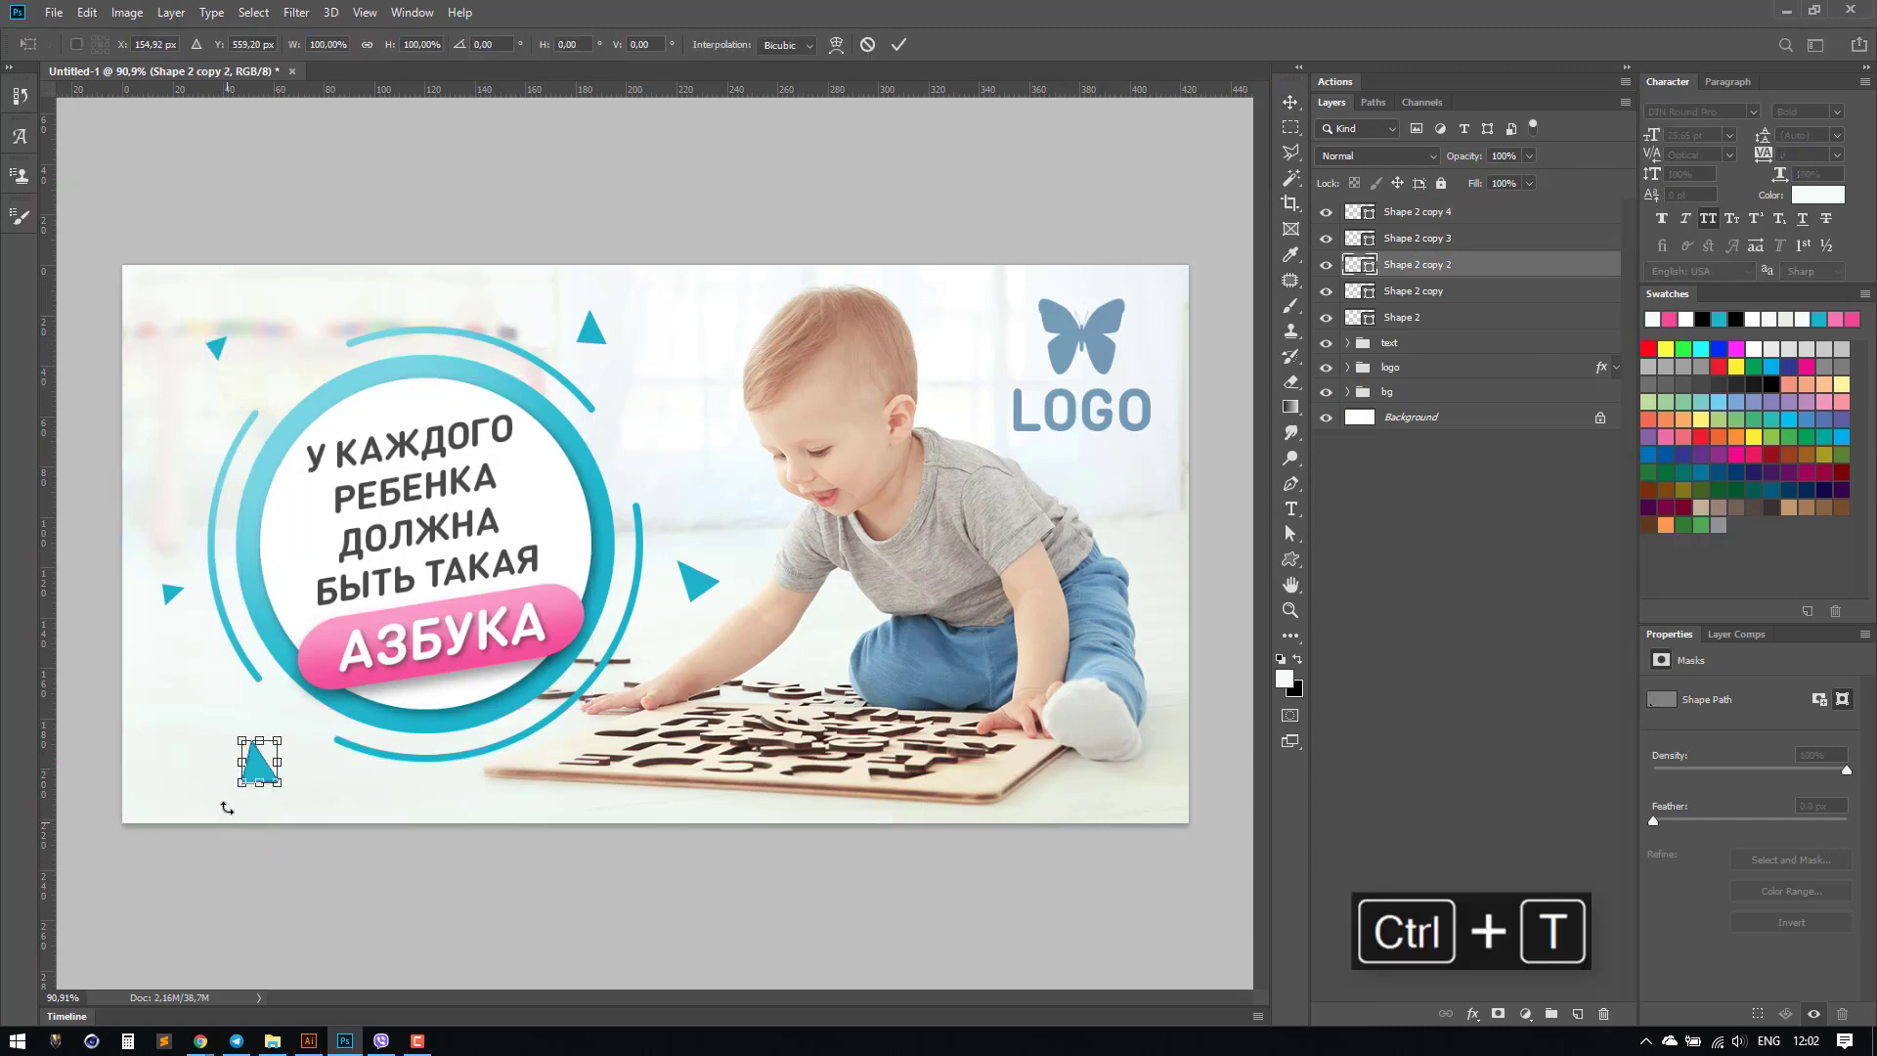
drag(238, 785, 226, 795)
double_click(238, 782)
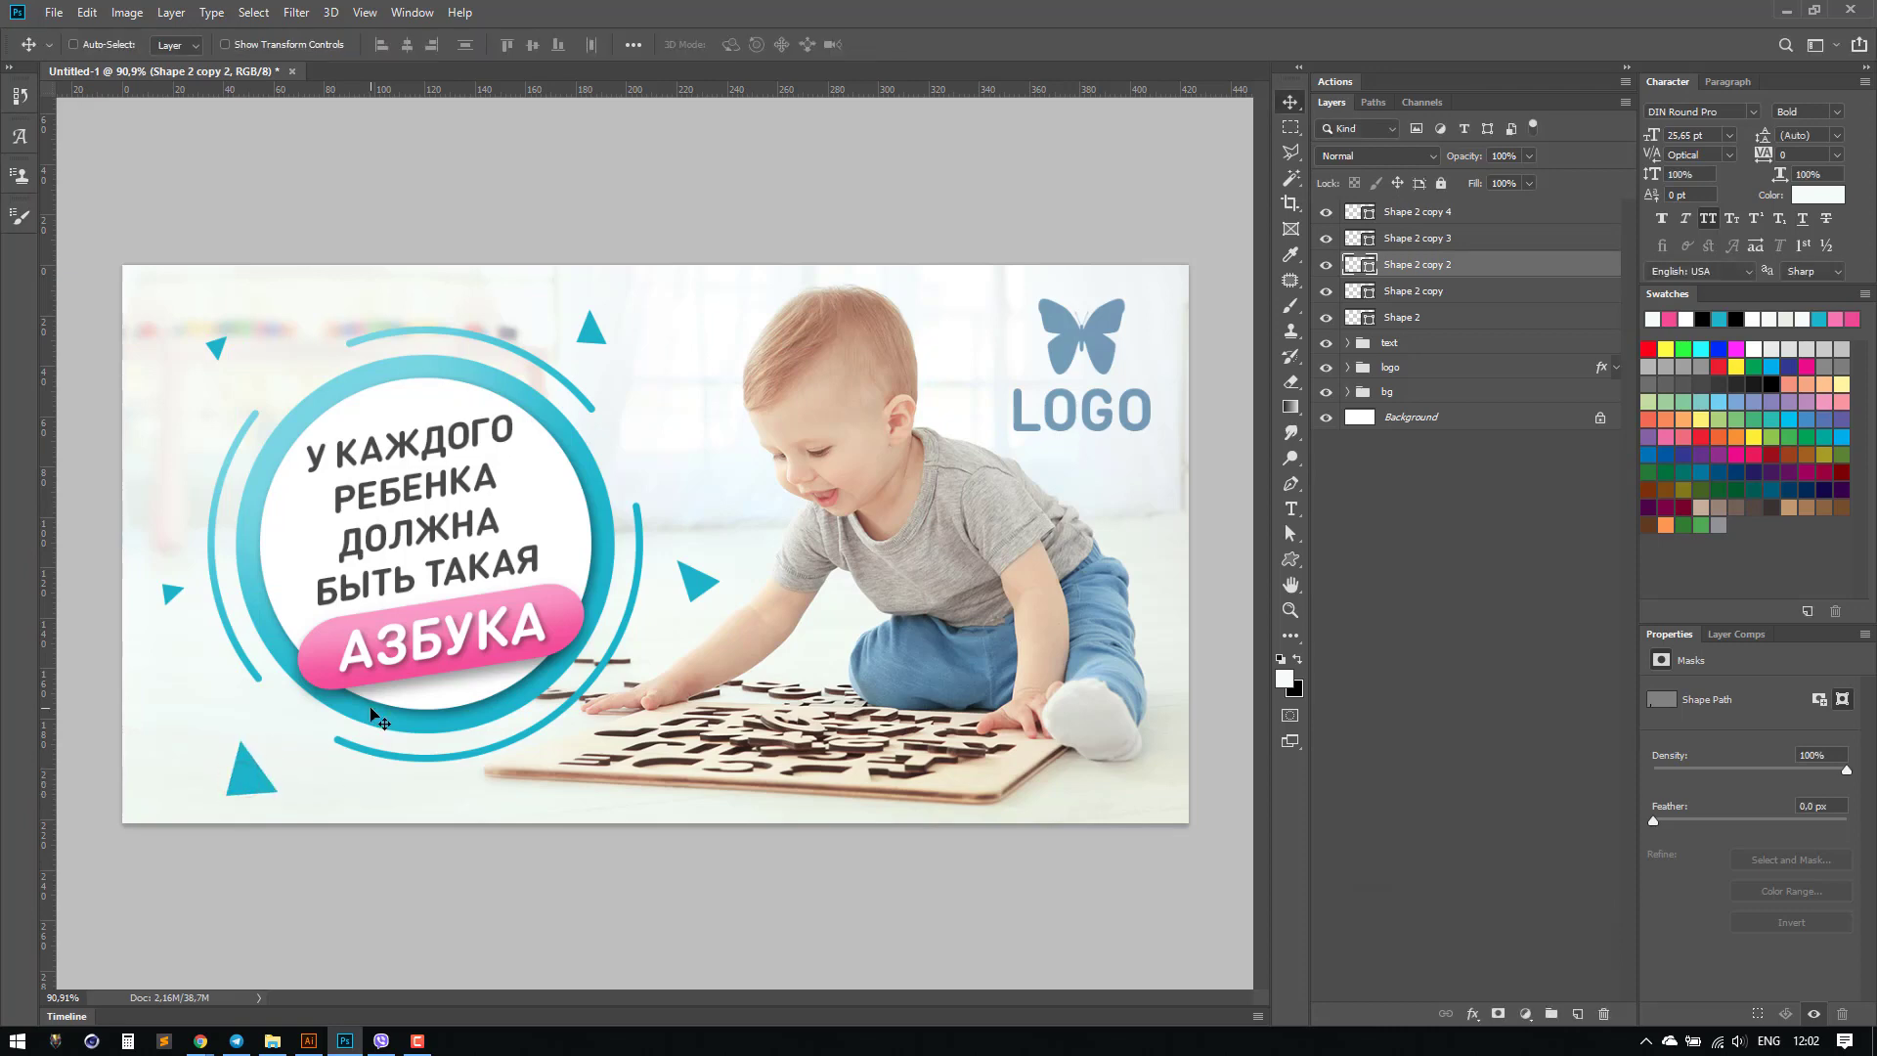
Step: Add the letter "Y" above the badge's upper left and scale it to 41.84 pt
key(t)
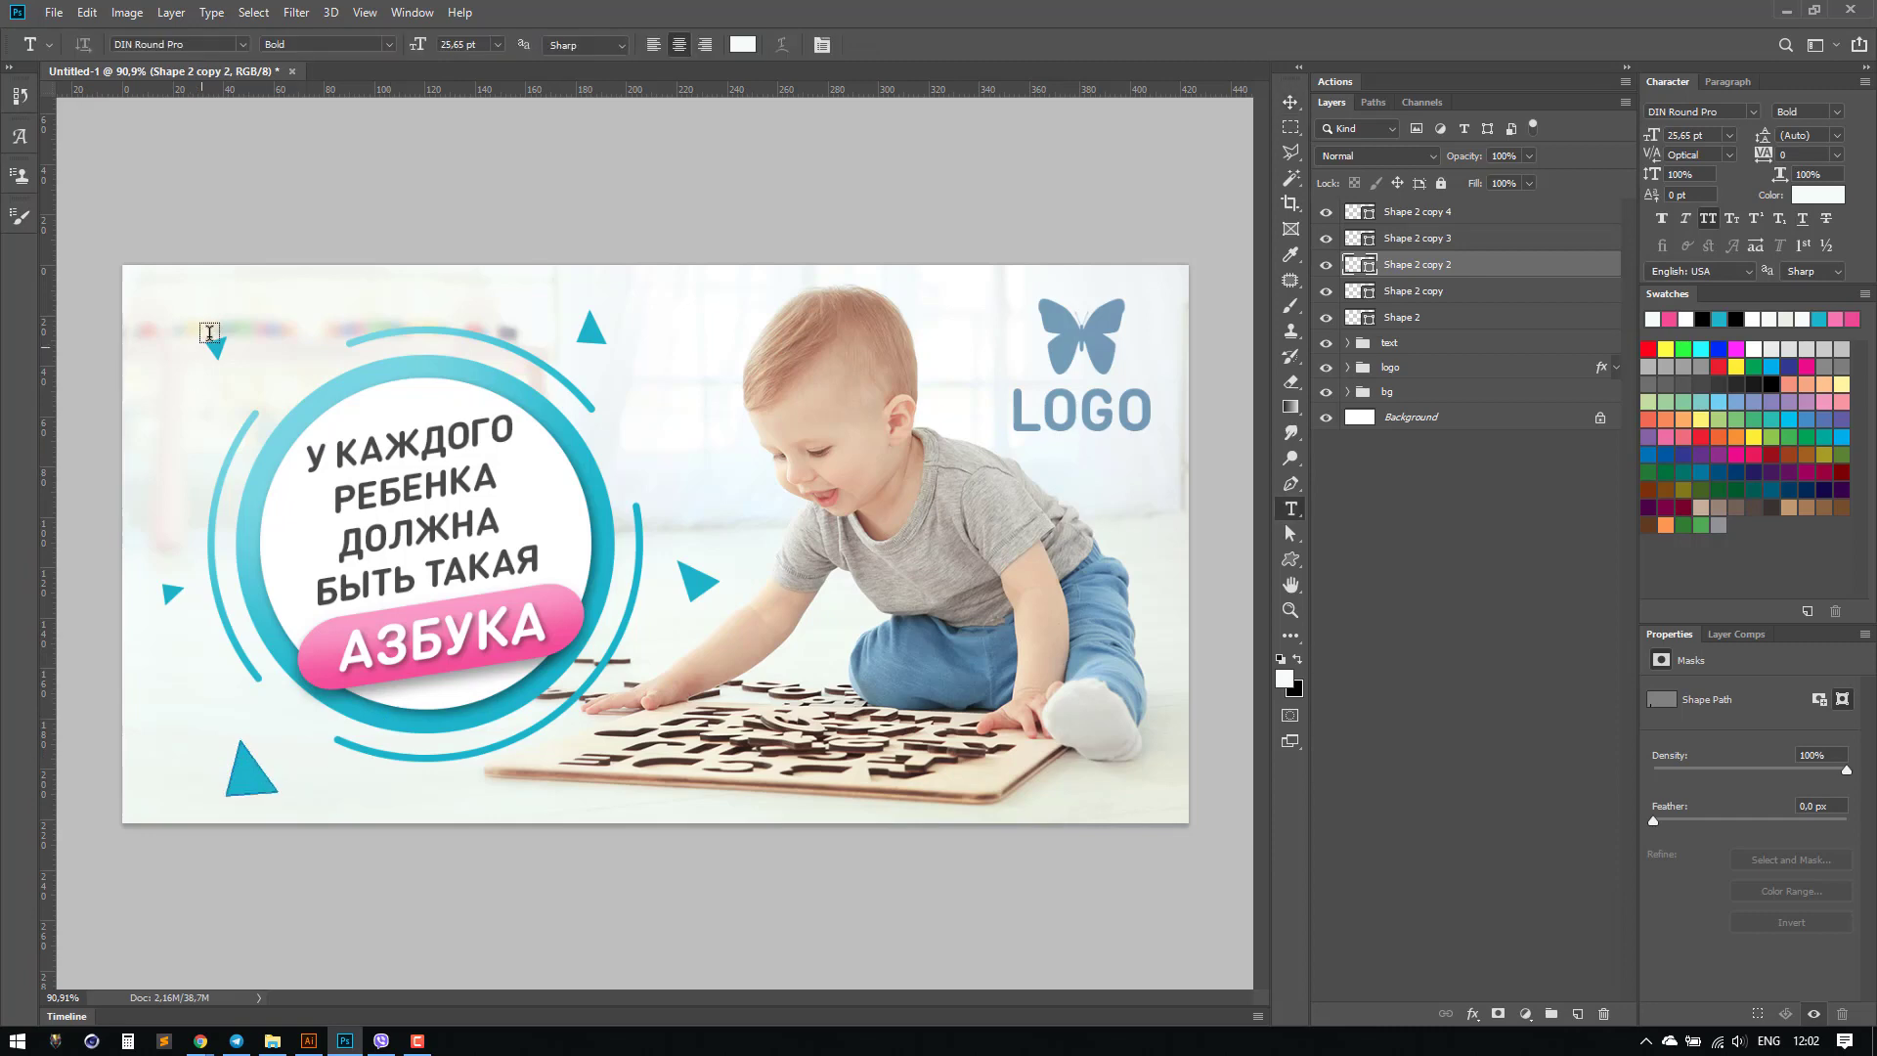
click(292, 309)
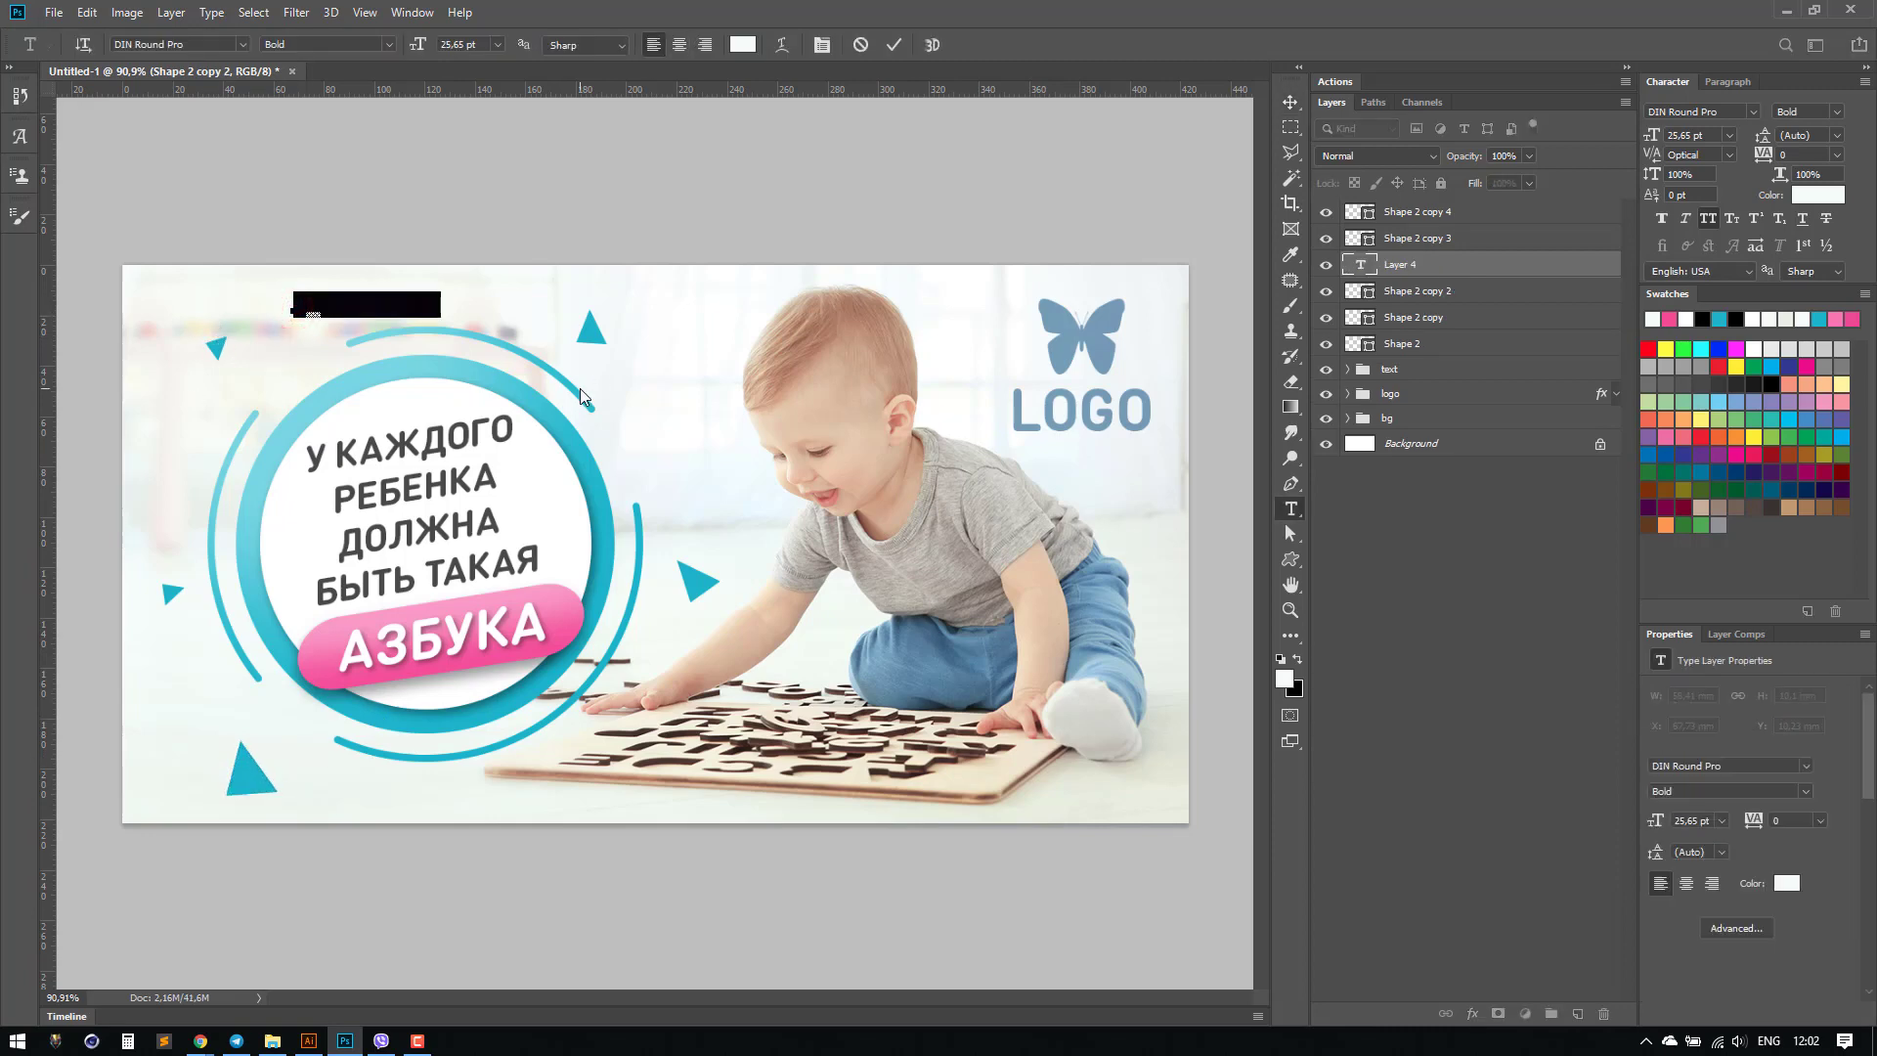
key(BackSpace)
text(Y)
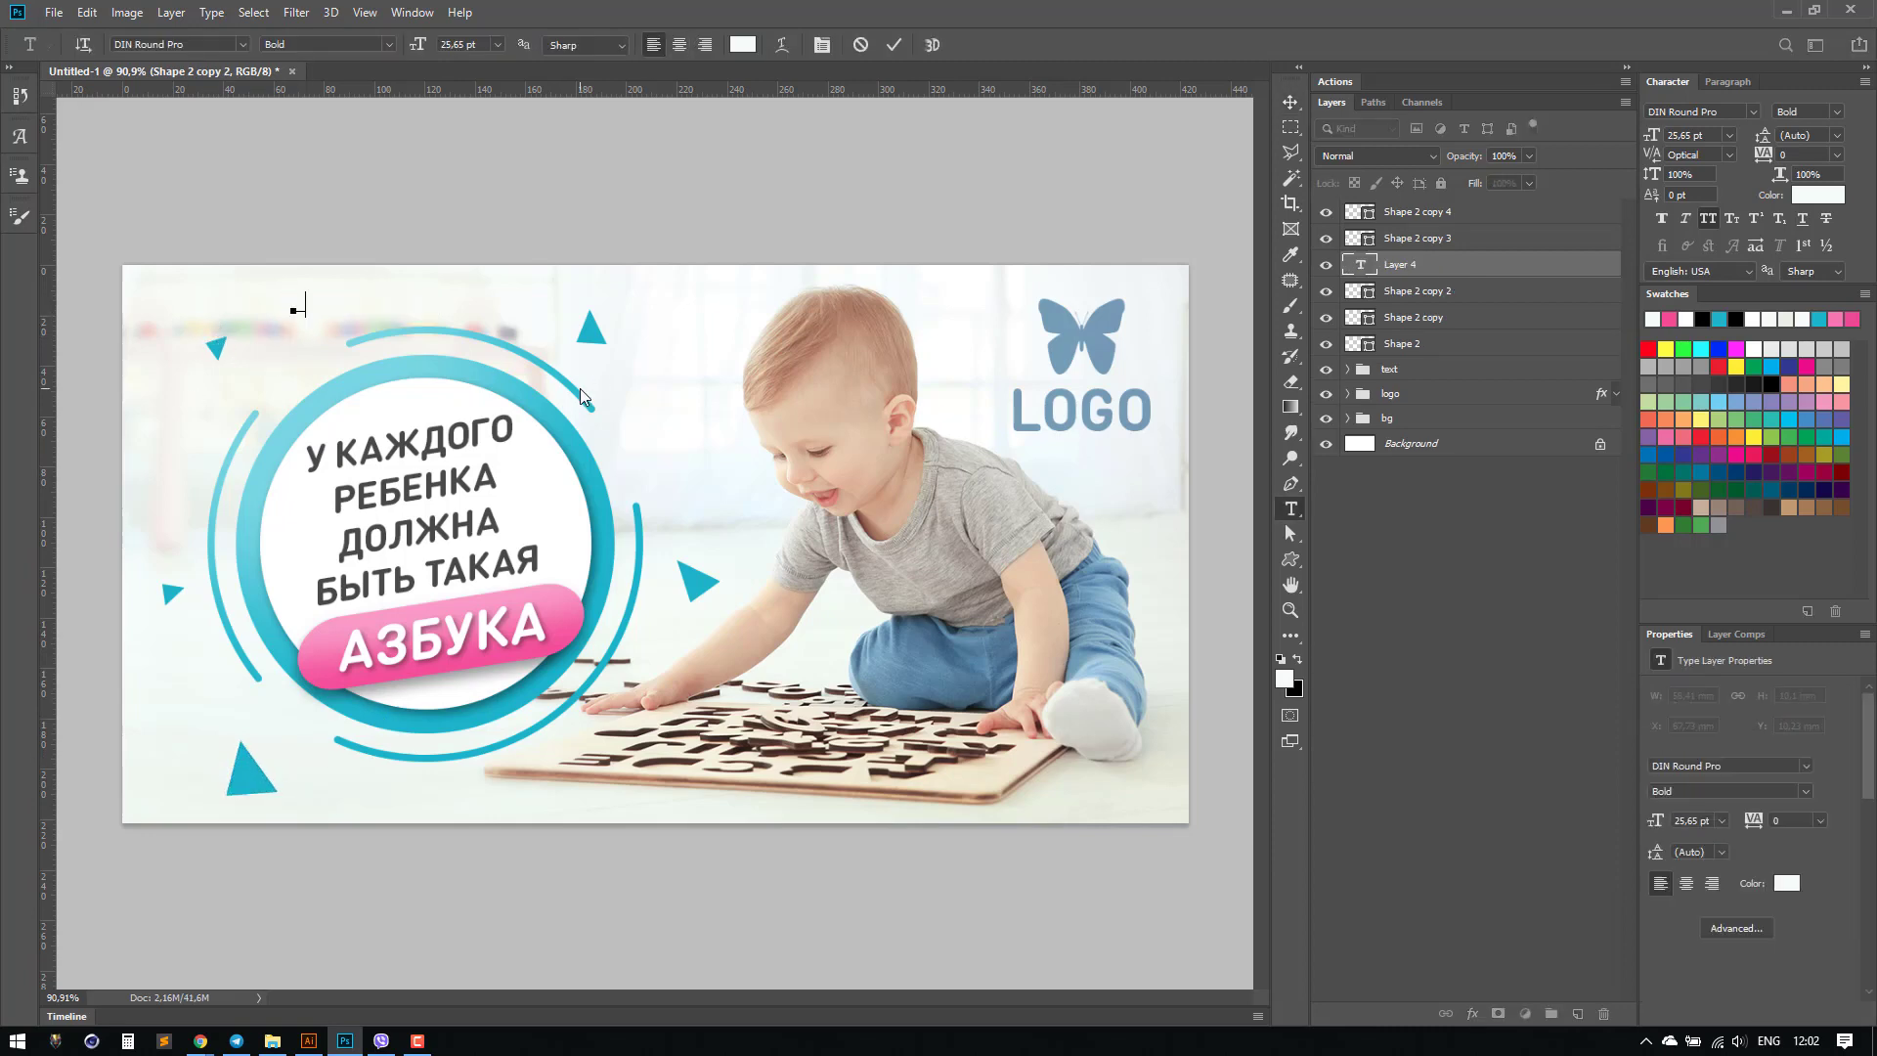
key(Return)
key(ctrl+t)
drag(309, 319, 334, 342)
key(Return)
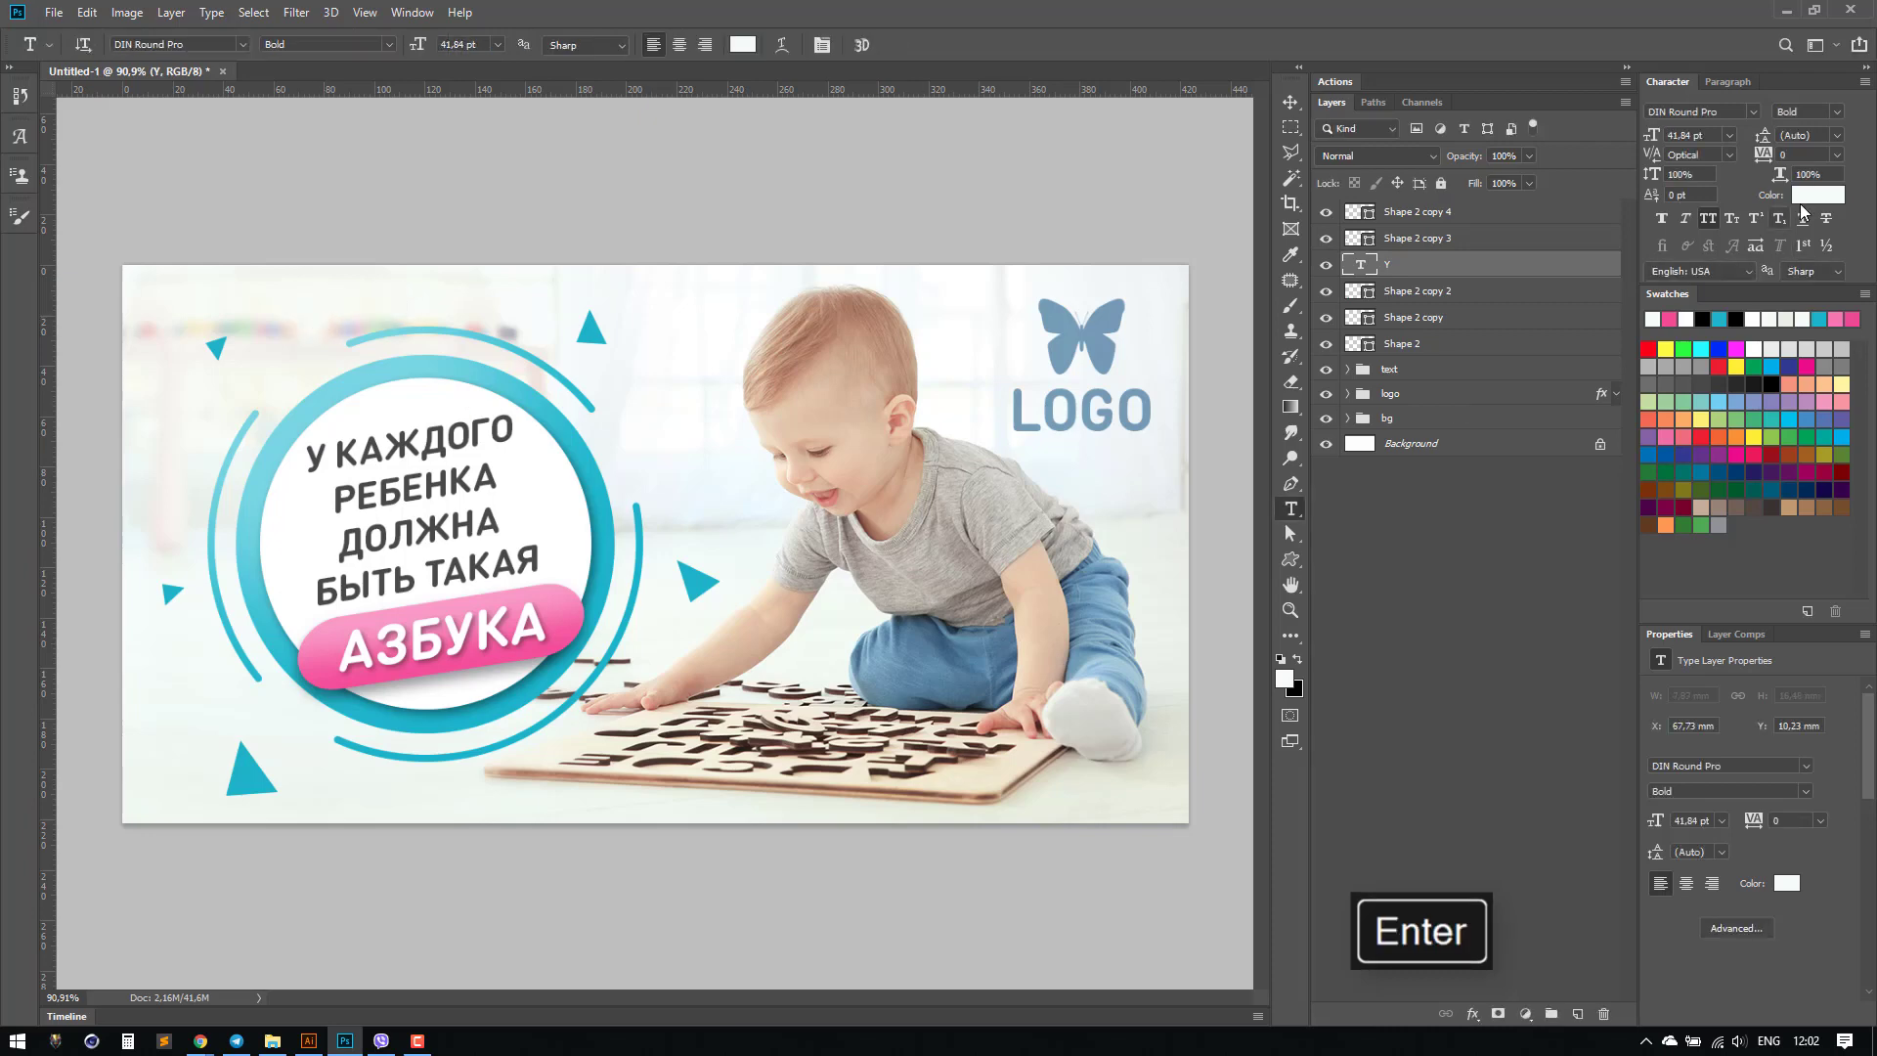
Step: Color the letter Y orange (#e8a930), rotate it slightly counterclockwise and enlarge it to 52.5 pt
click(1808, 196)
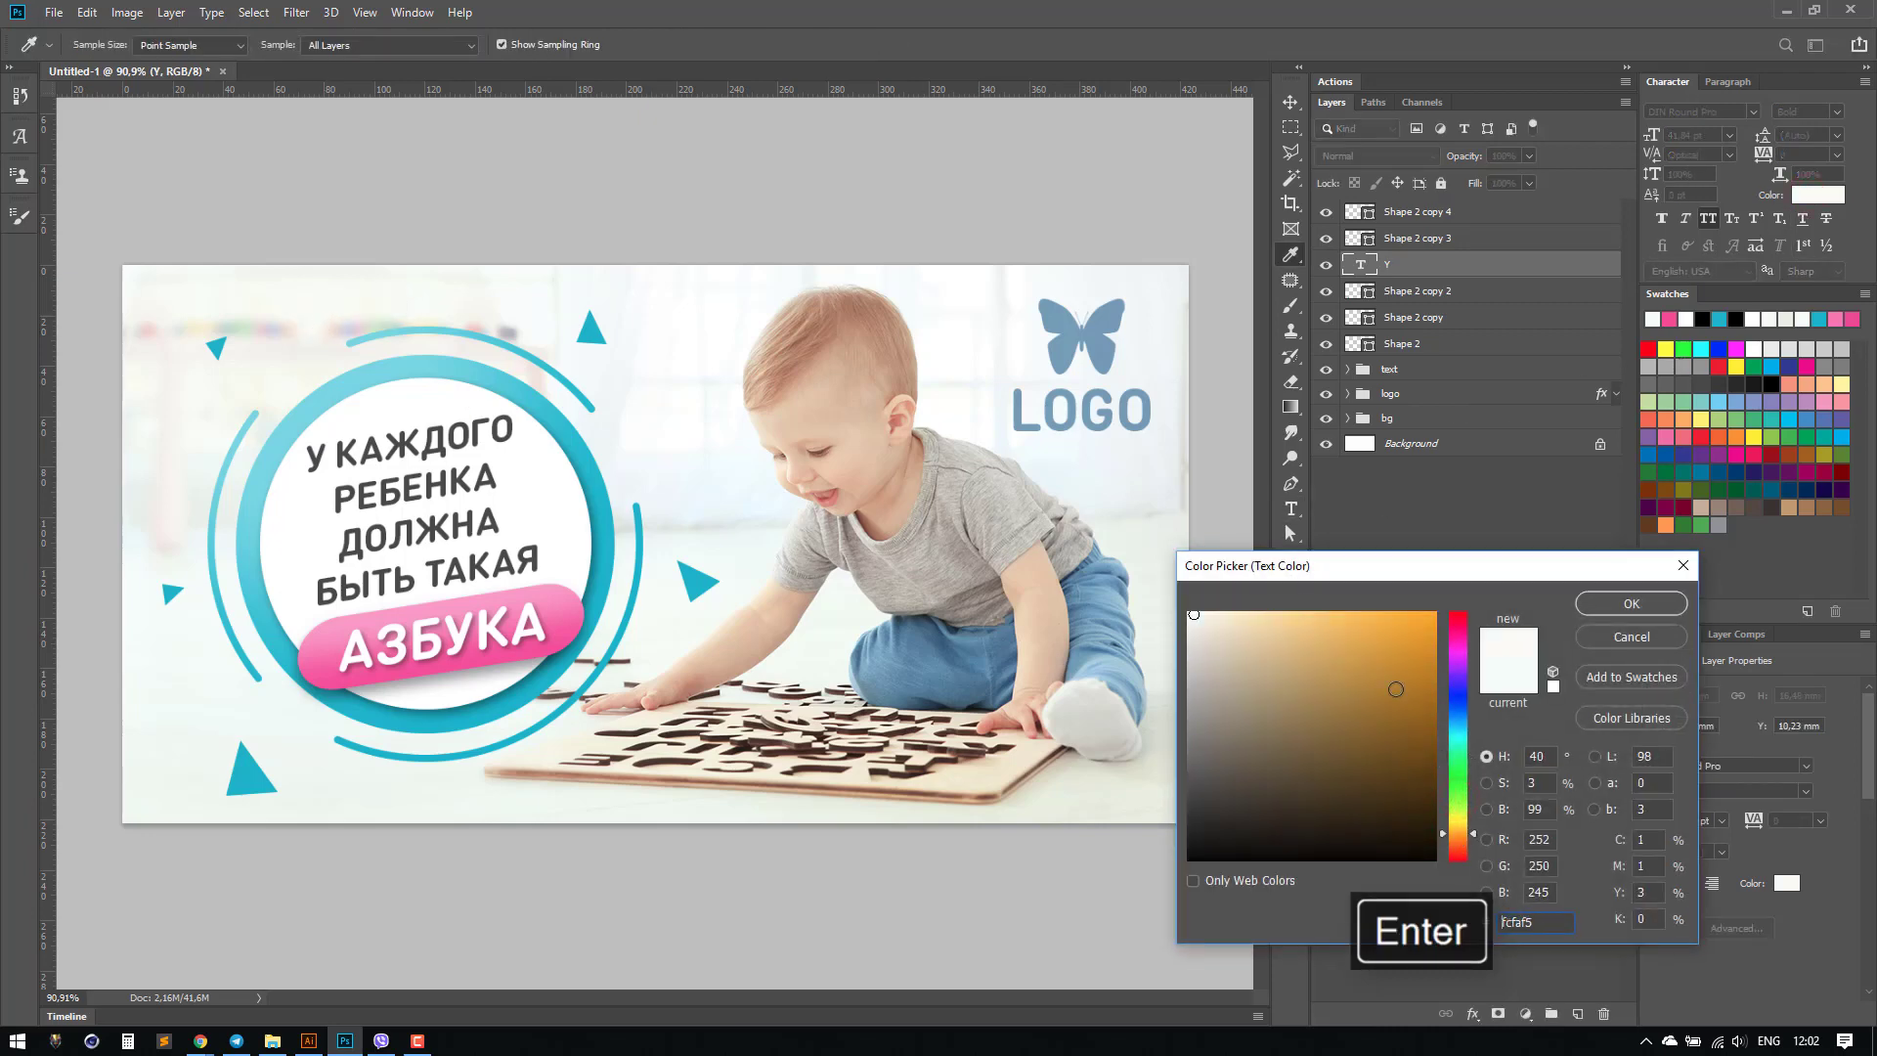
drag(1396, 689, 1383, 634)
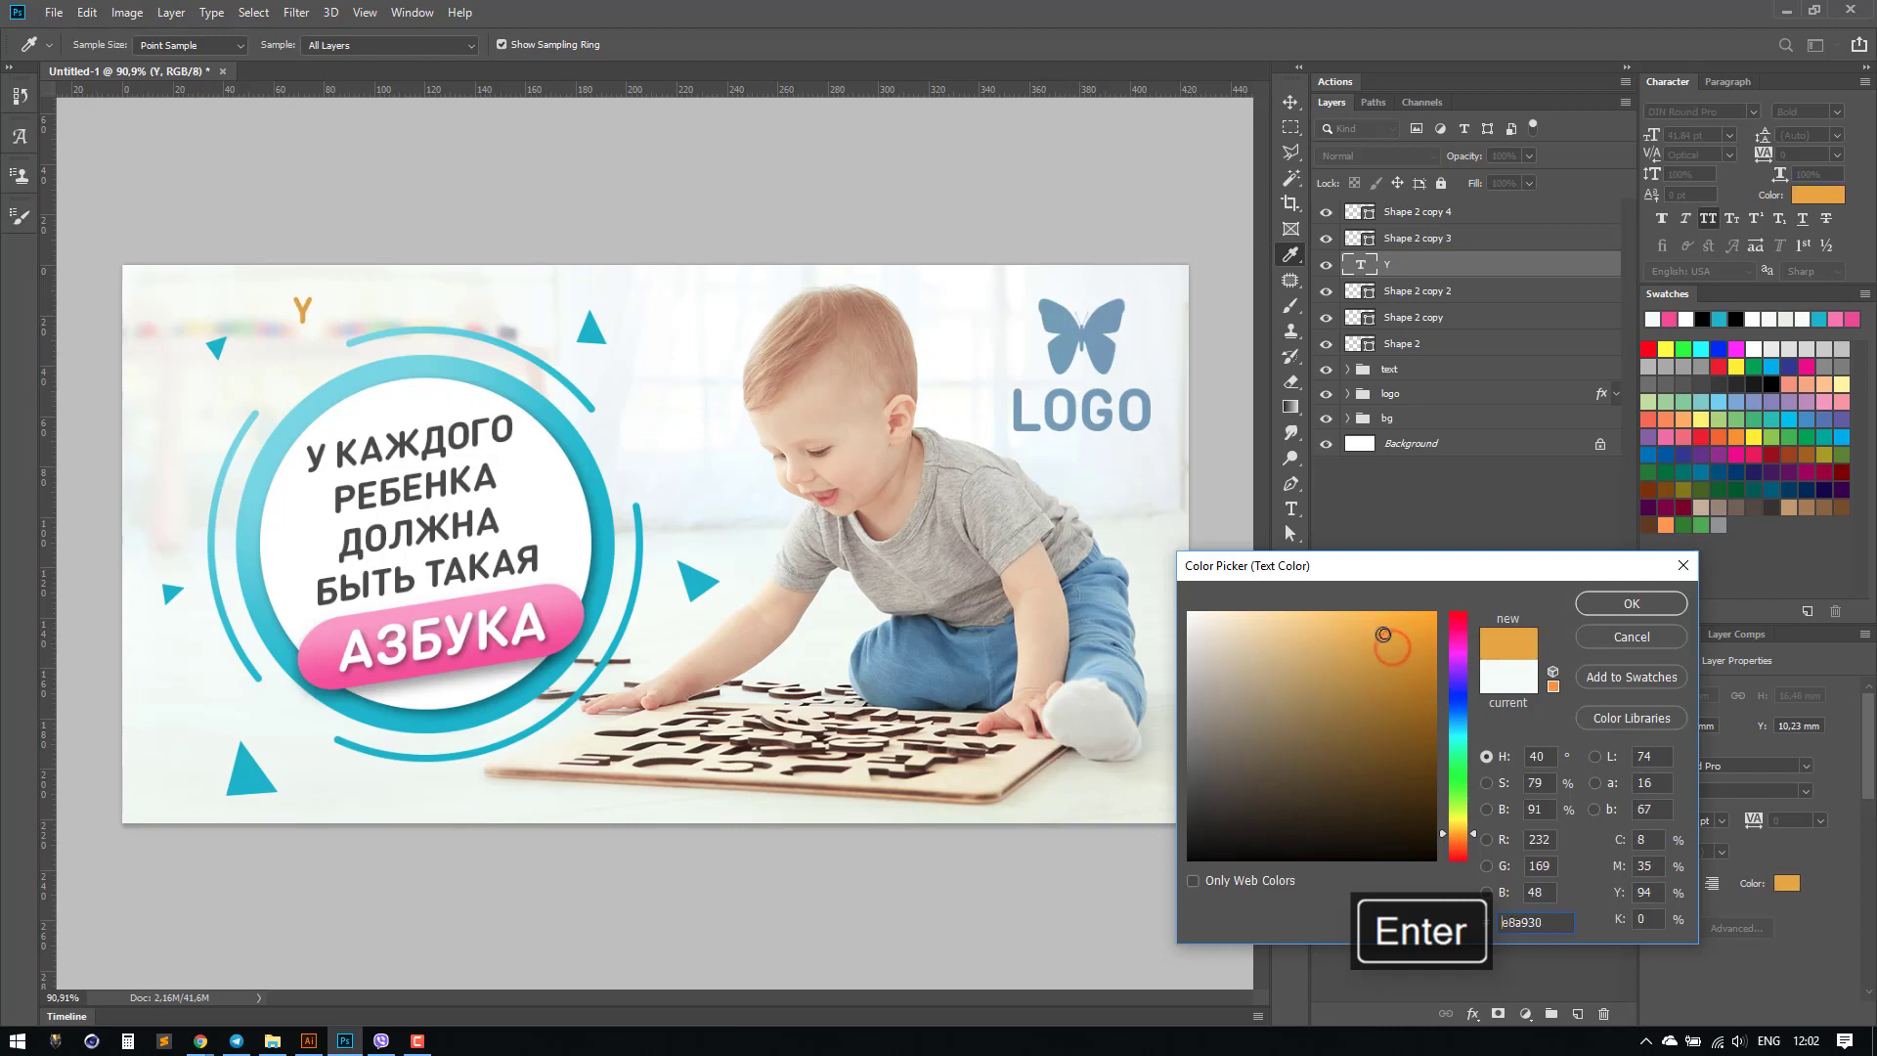
click(1632, 604)
key(ctrl+t)
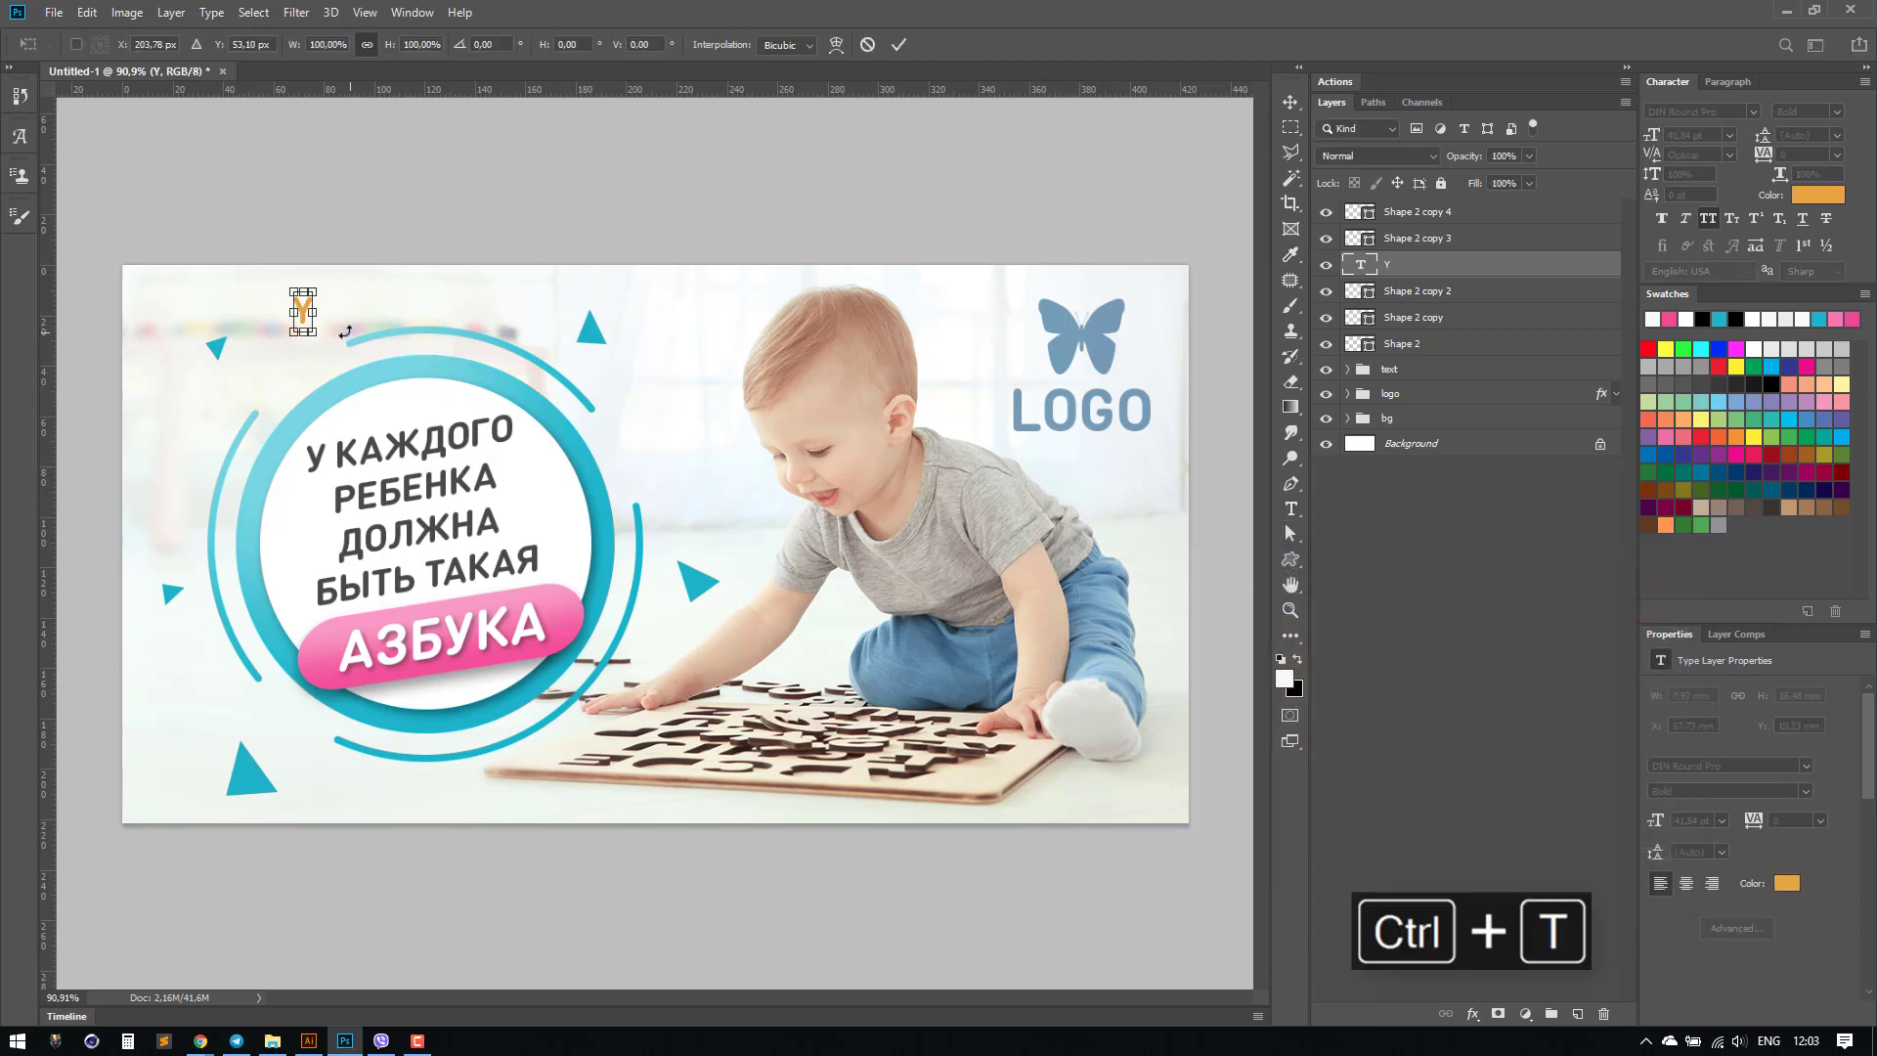
drag(319, 339, 364, 349)
double_click(307, 319)
key(ctrl+t)
key(Return)
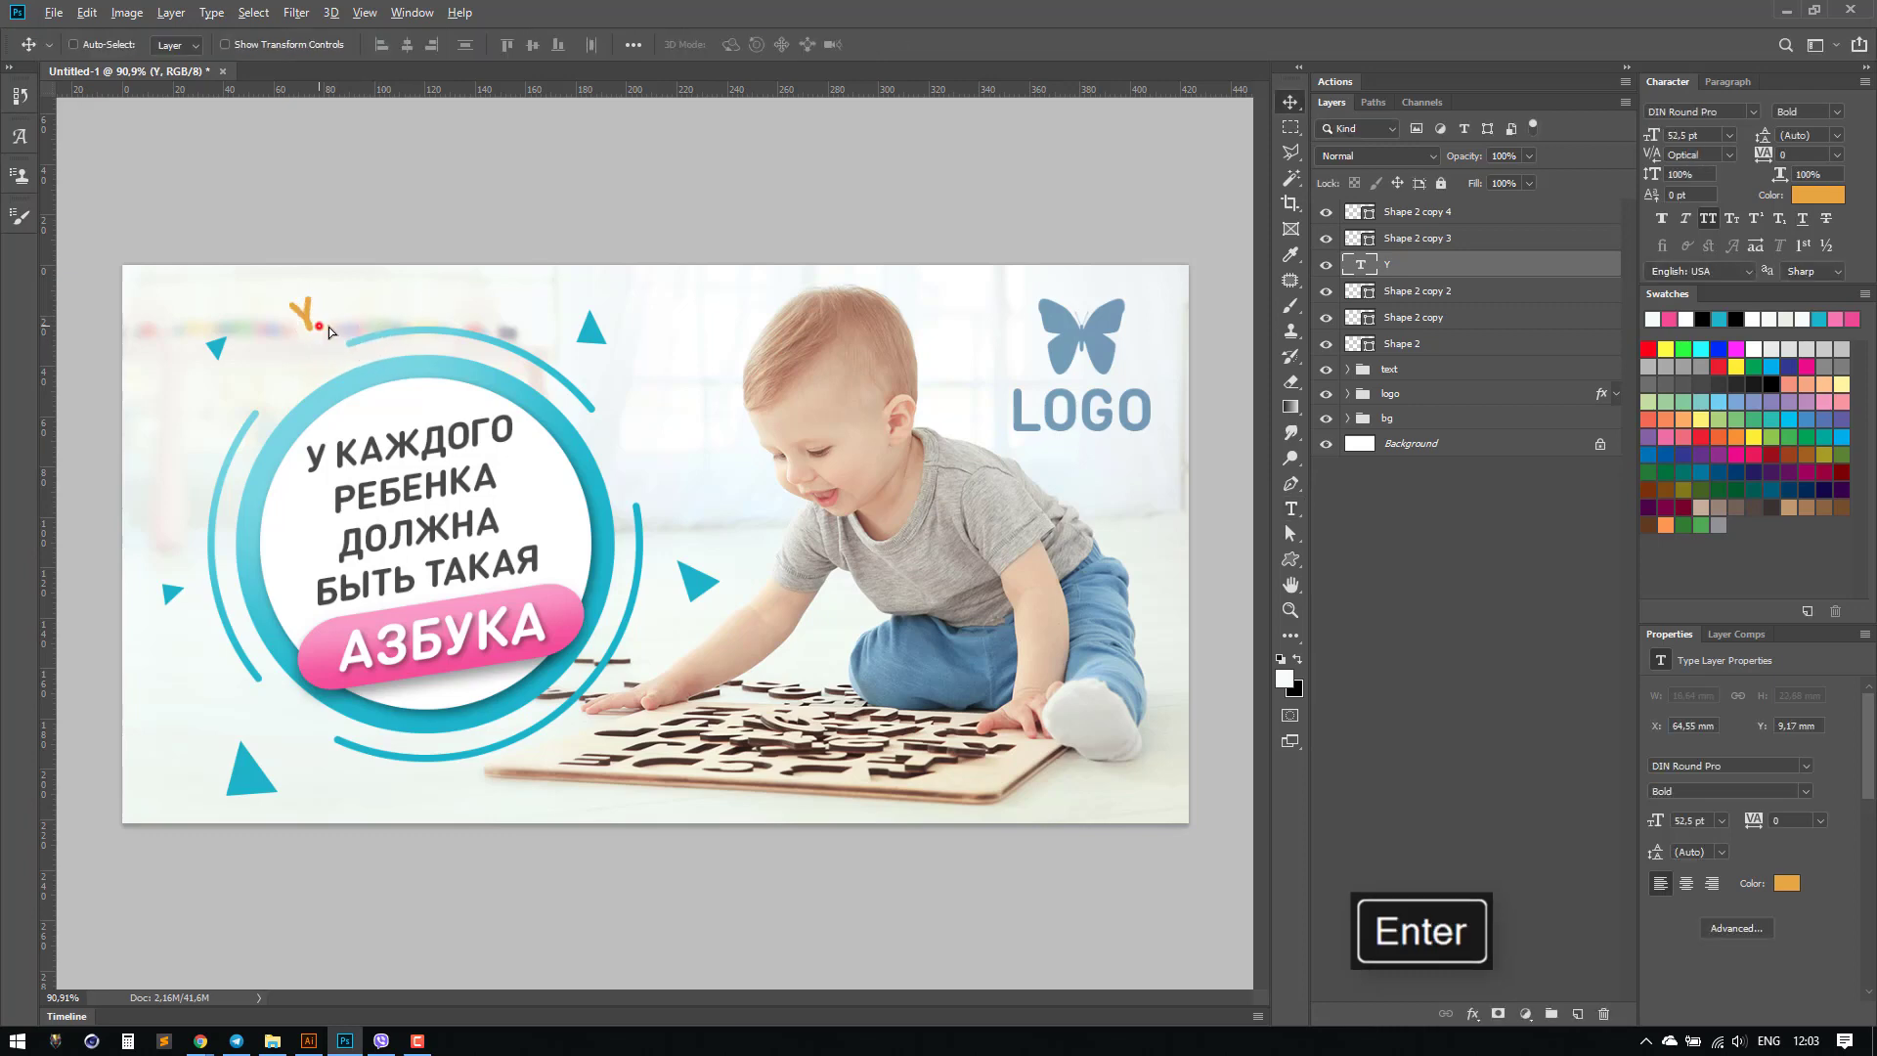
Step: Place a copy of the Y above the badge's upper right and change its text to "x"
drag(328, 333, 507, 328)
key(t)
double_click(506, 305)
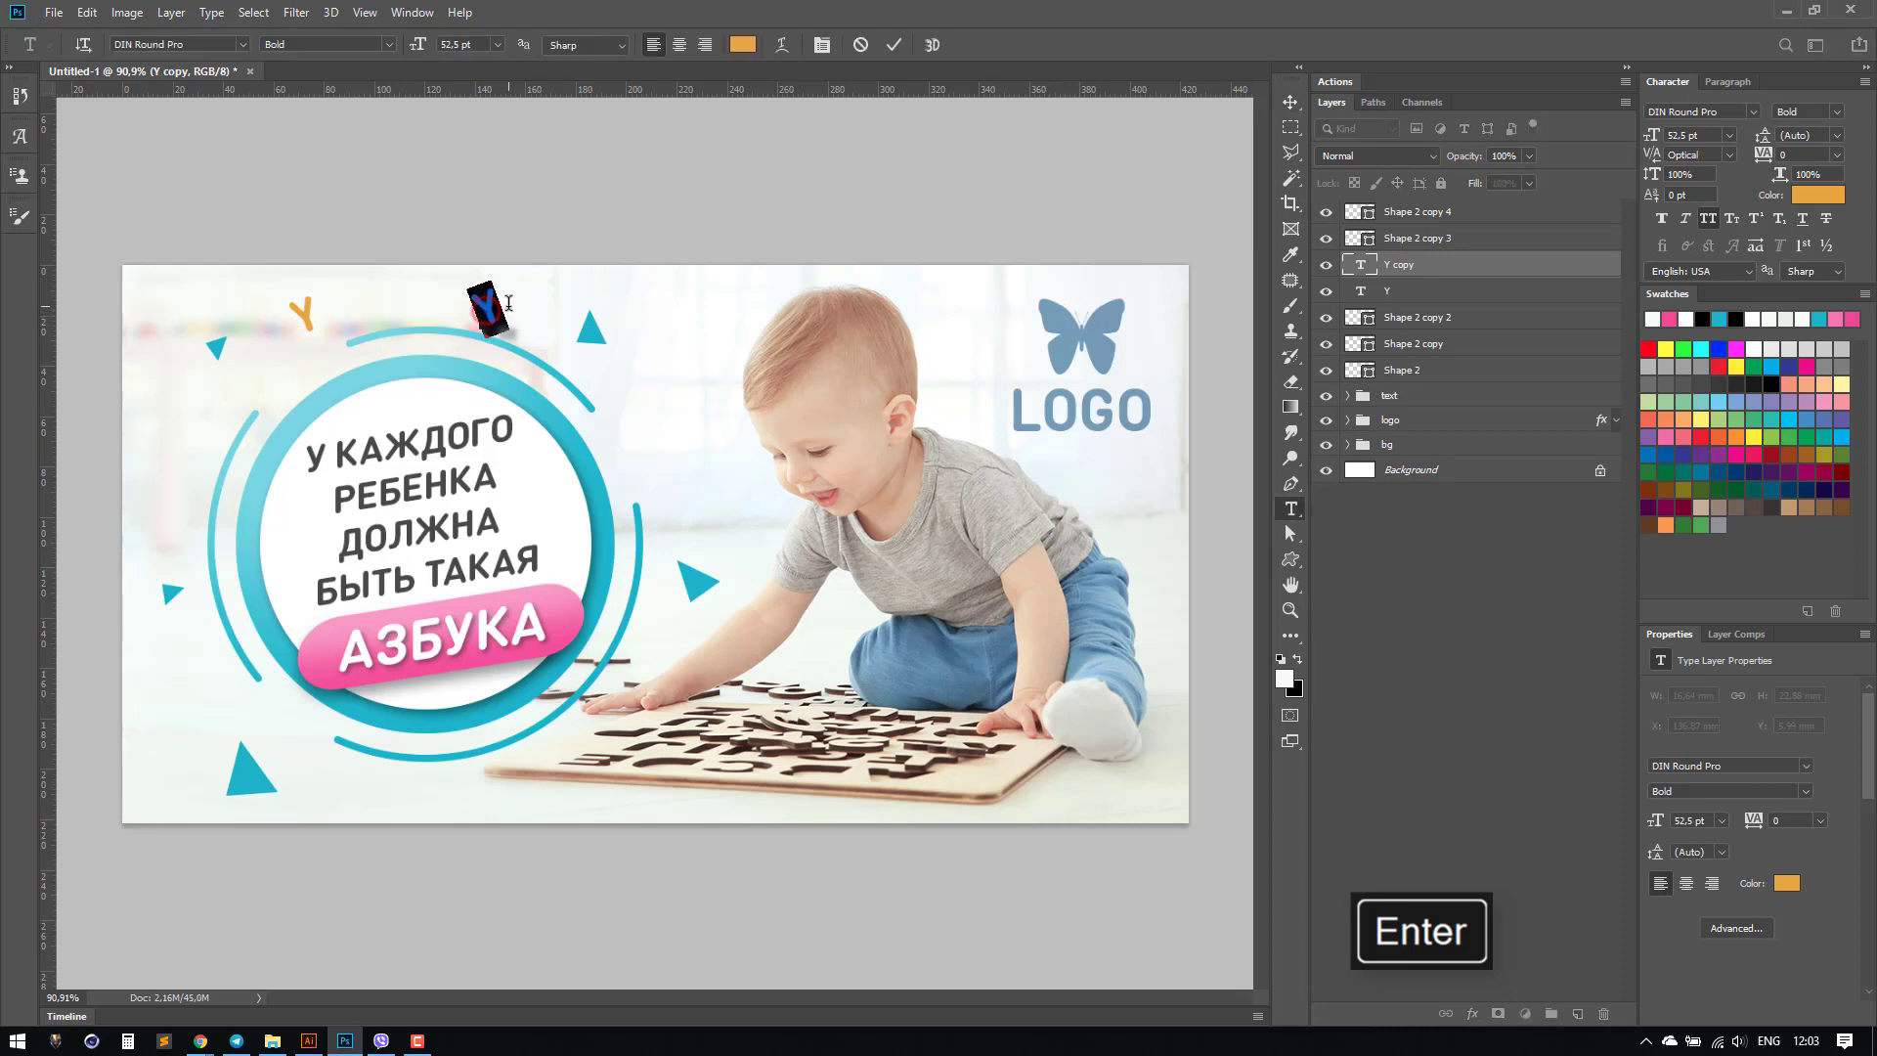
text(x)
key(Return)
Step: Shrink and rotate the X to 31.32 pt and place a copy of it below the badge
key(ctrl+t)
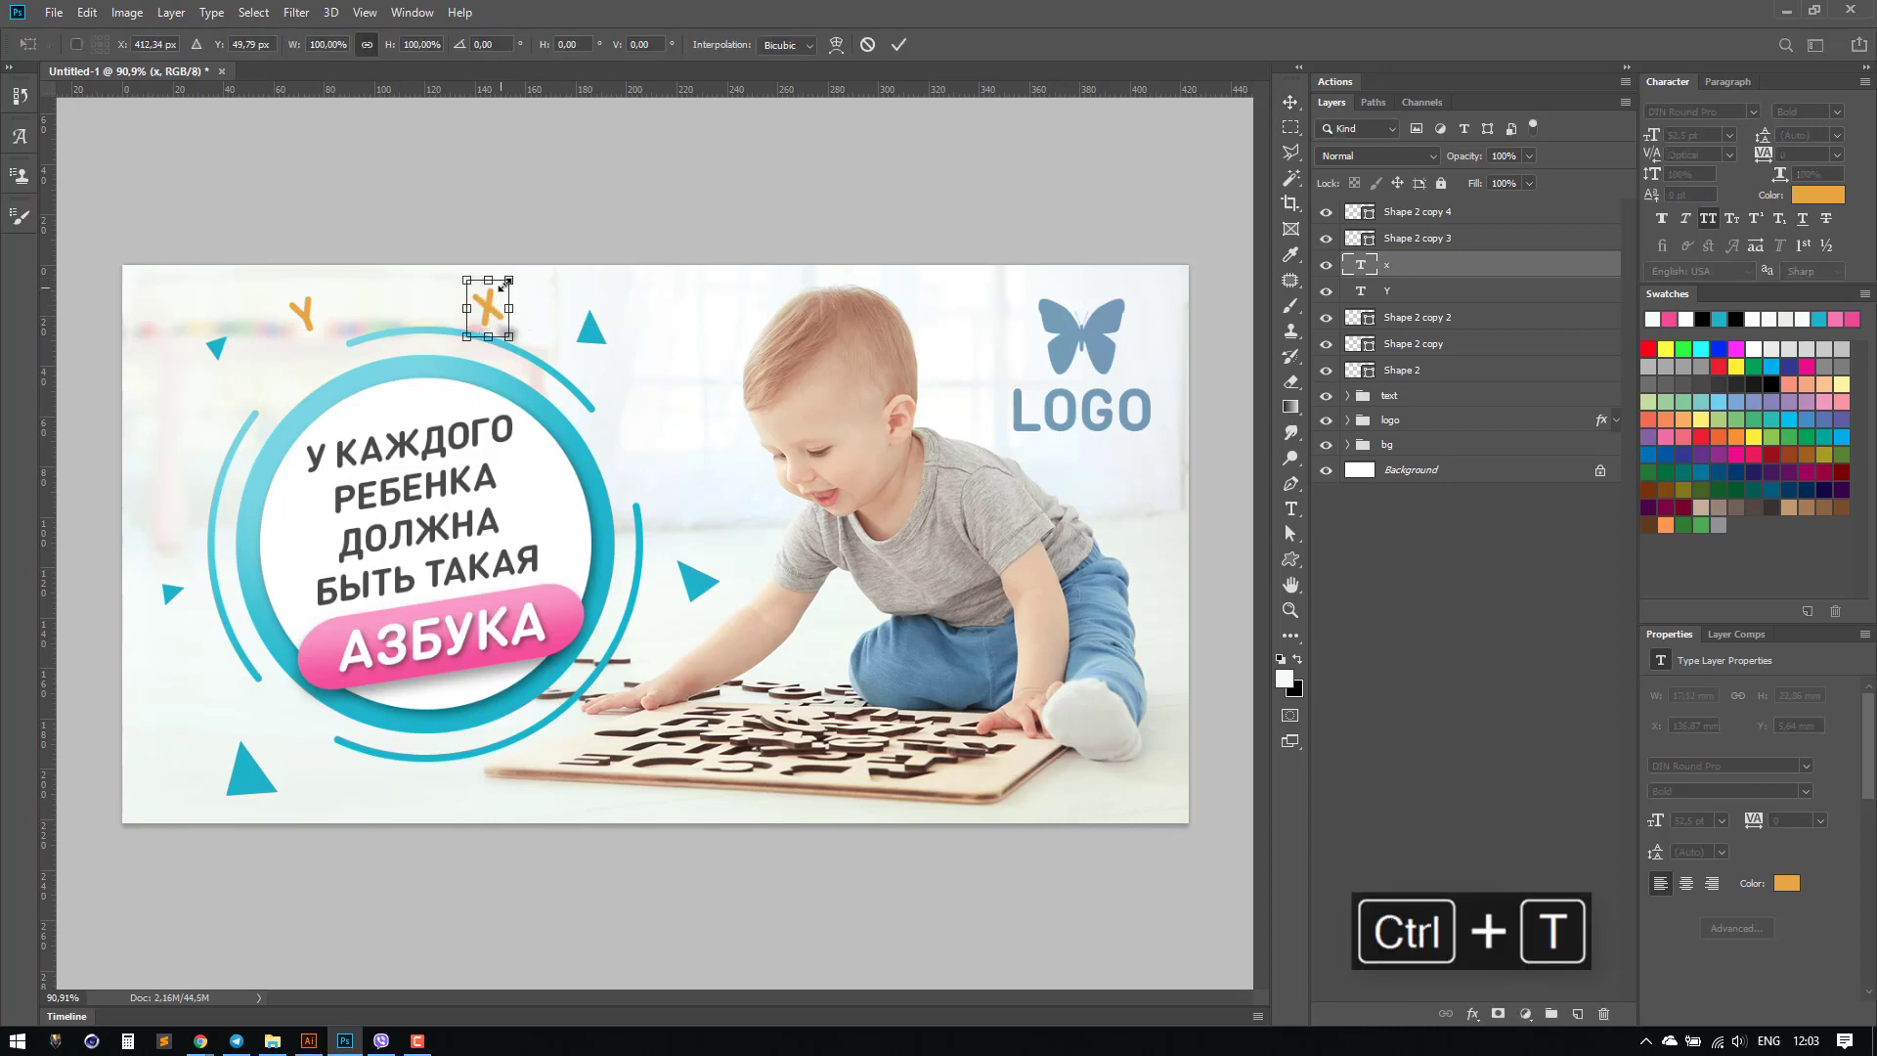
drag(503, 286, 444, 813)
key(Return)
key(v)
key(ctrl+t)
key(Return)
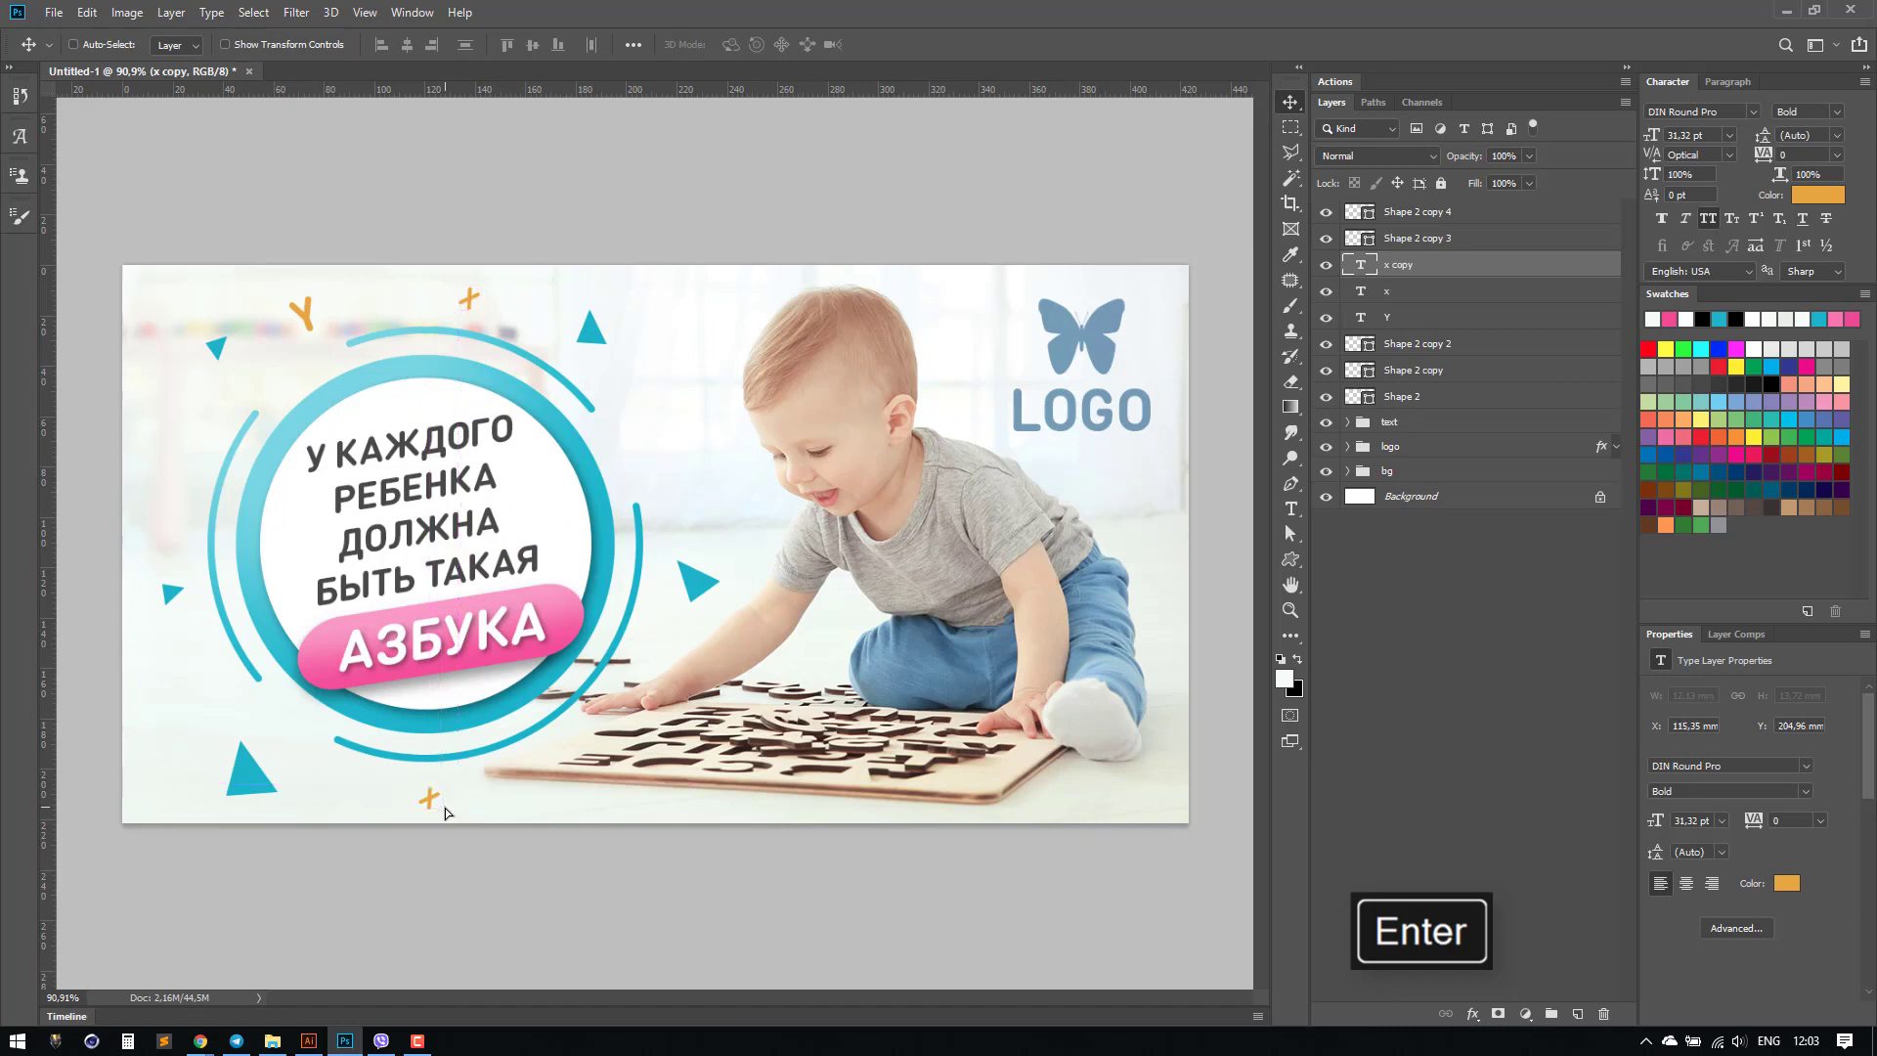
Step: Change the X copy below the badge to "A", enlarge it to 55.3 pt and tilt it
key(t)
double_click(442, 798)
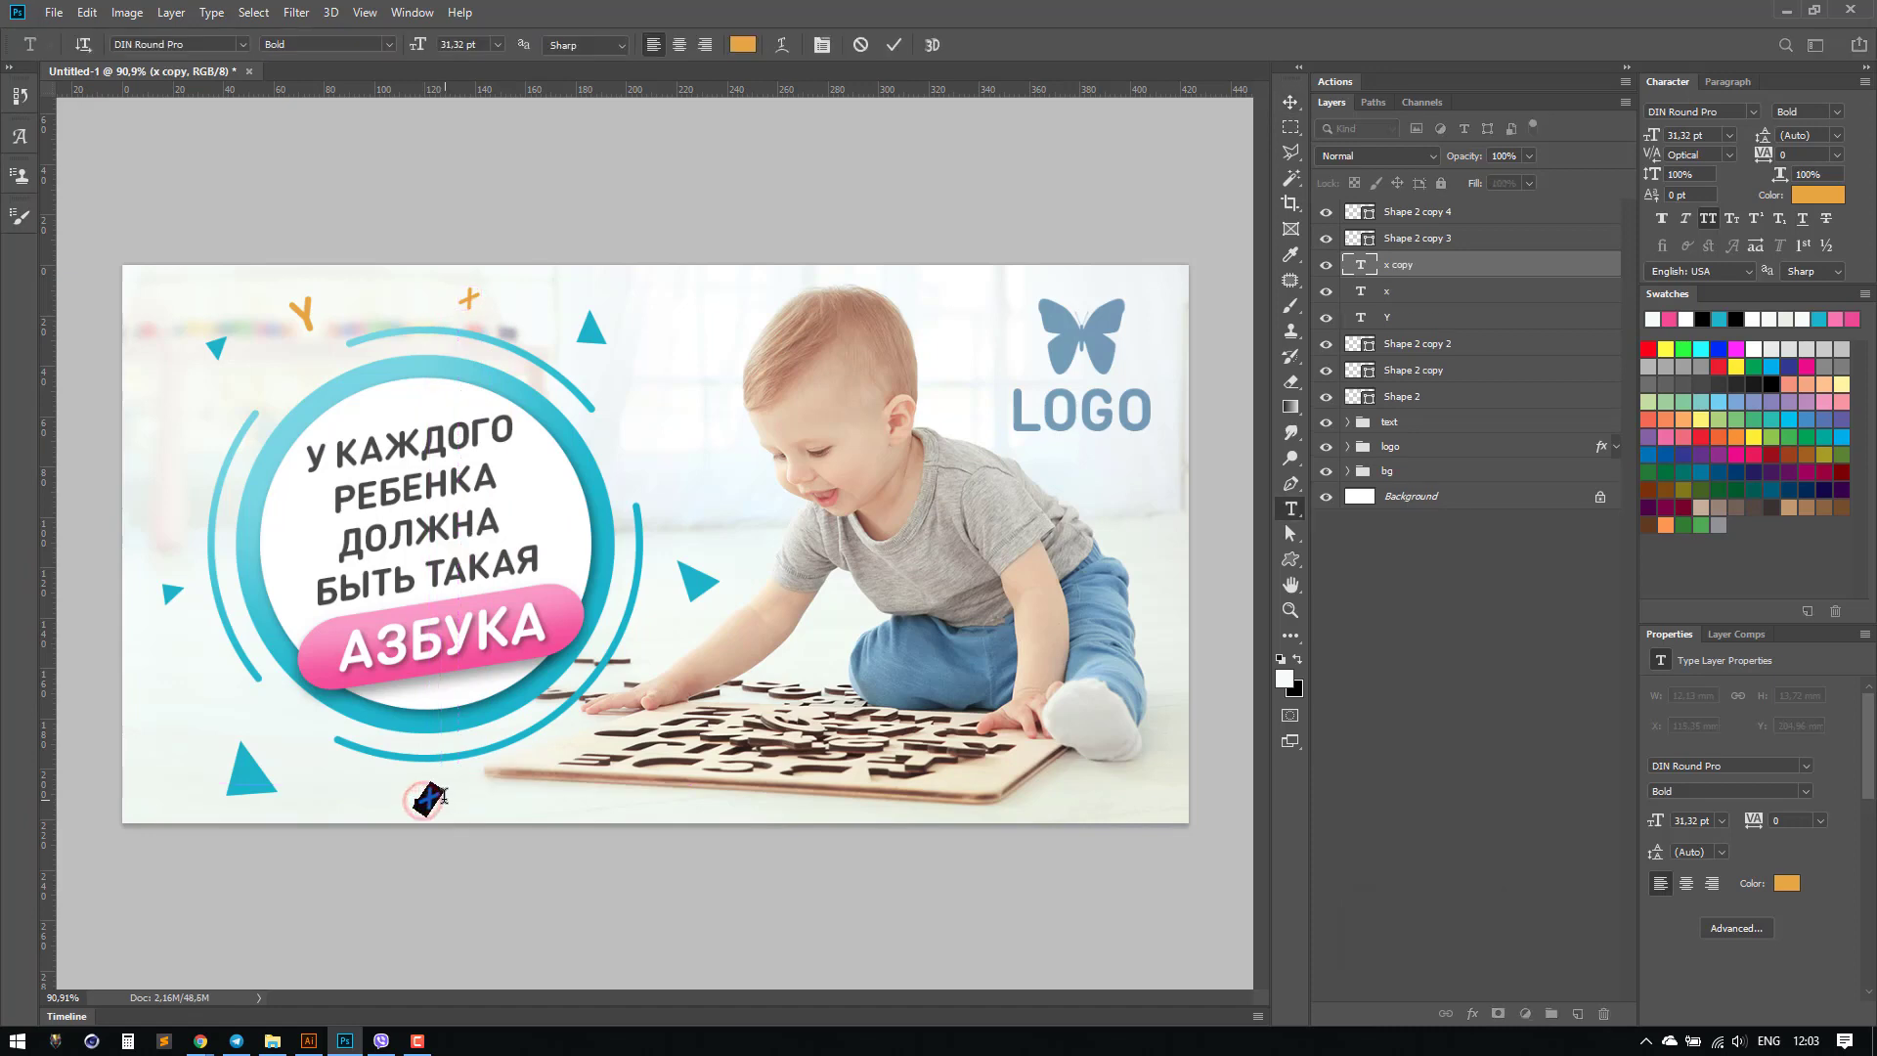
text(A)
key(Return)
key(ctrl+t)
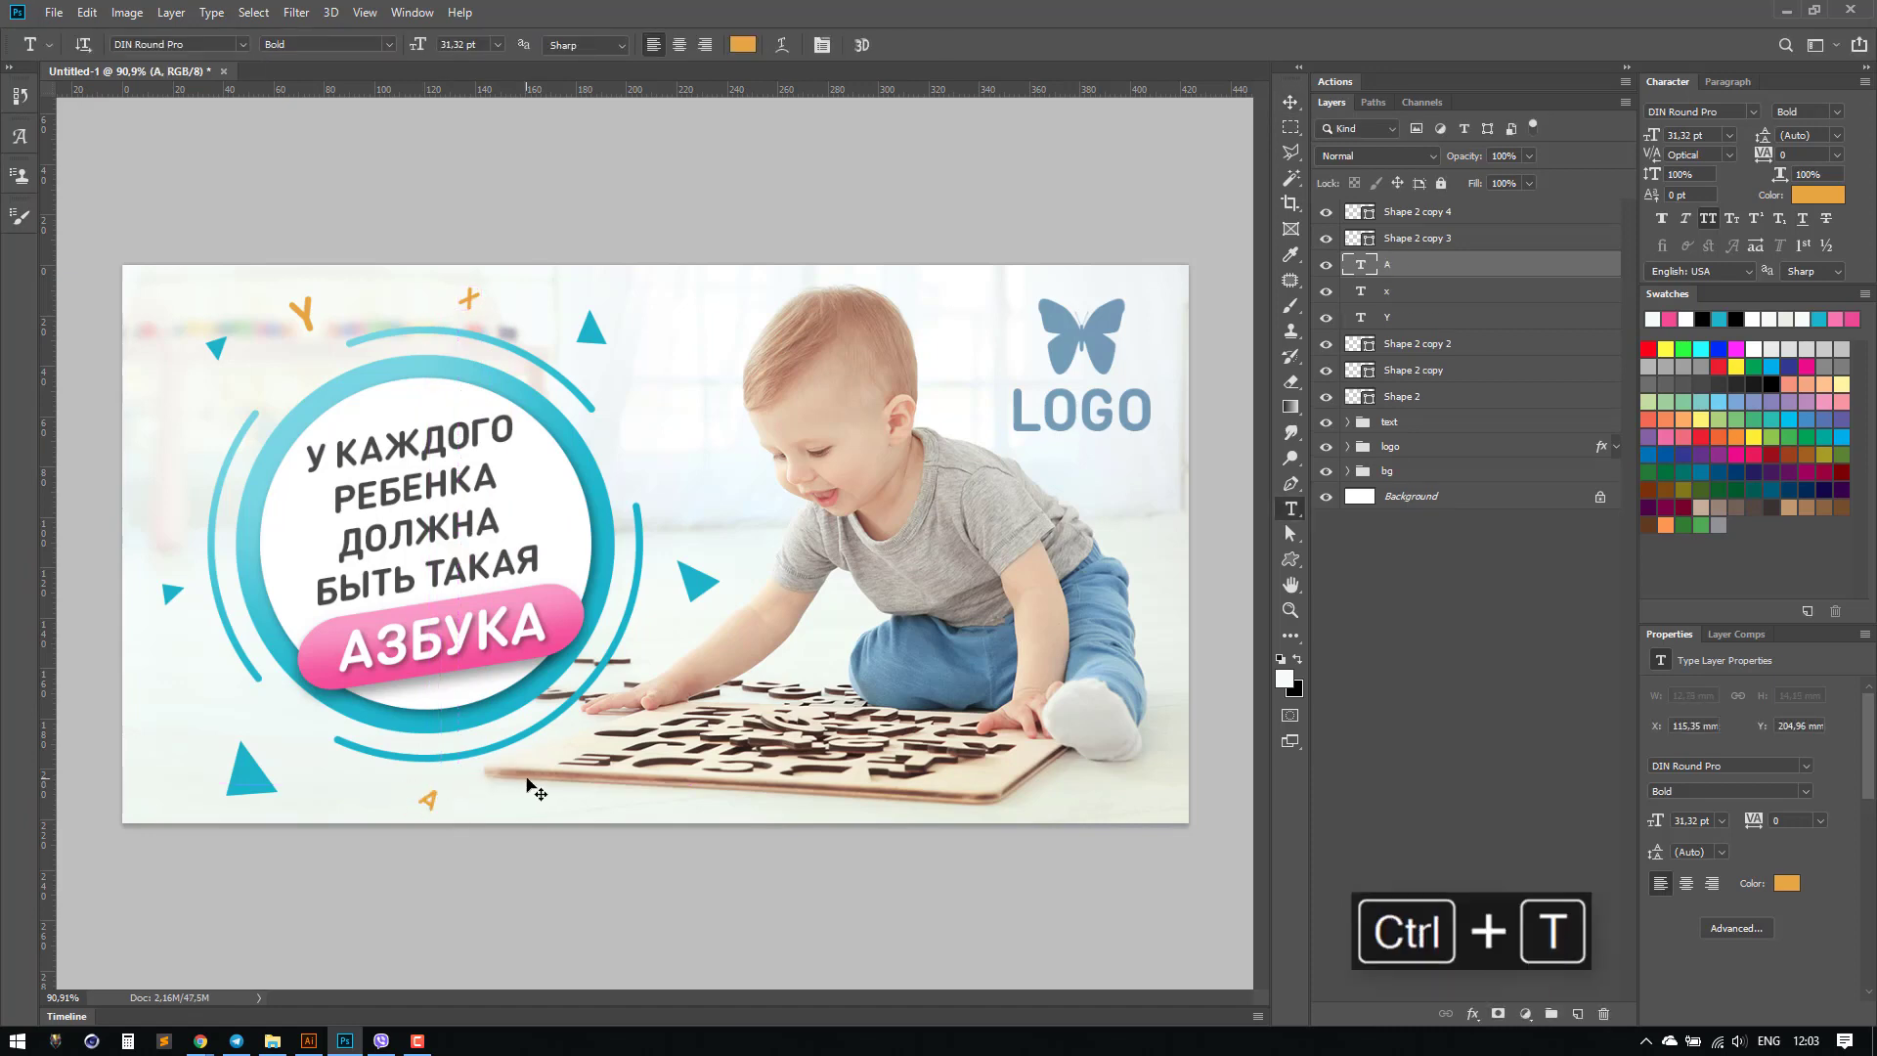
drag(512, 790, 447, 717)
mouse_move(405, 800)
mouse_down()
mouse_move(347, 800)
mouse_move(423, 807)
mouse_up()
double_click(404, 797)
key(Escape)
key(v)
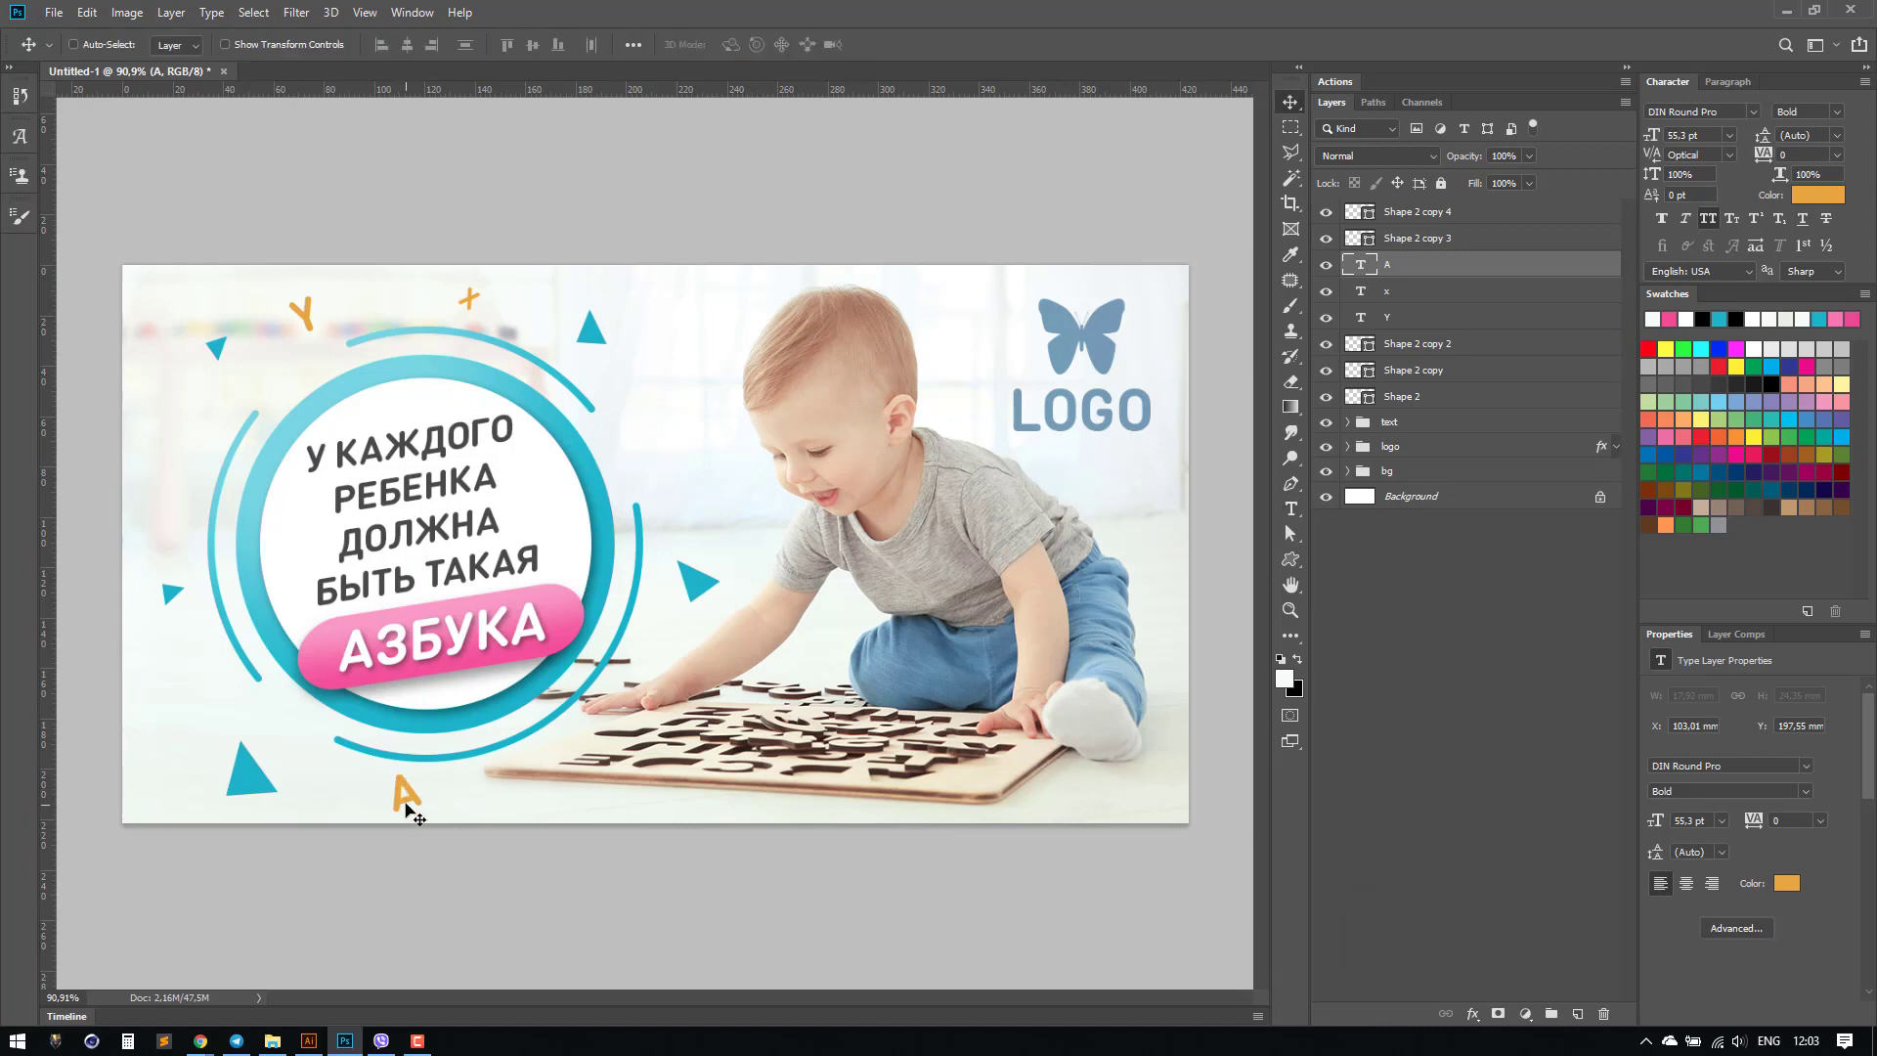
Step: Place a copy of the A above the lower-left triangle, change it to "b", rotate it and shrink it to 39.48 pt
drag(407, 799, 188, 705)
double_click(188, 705)
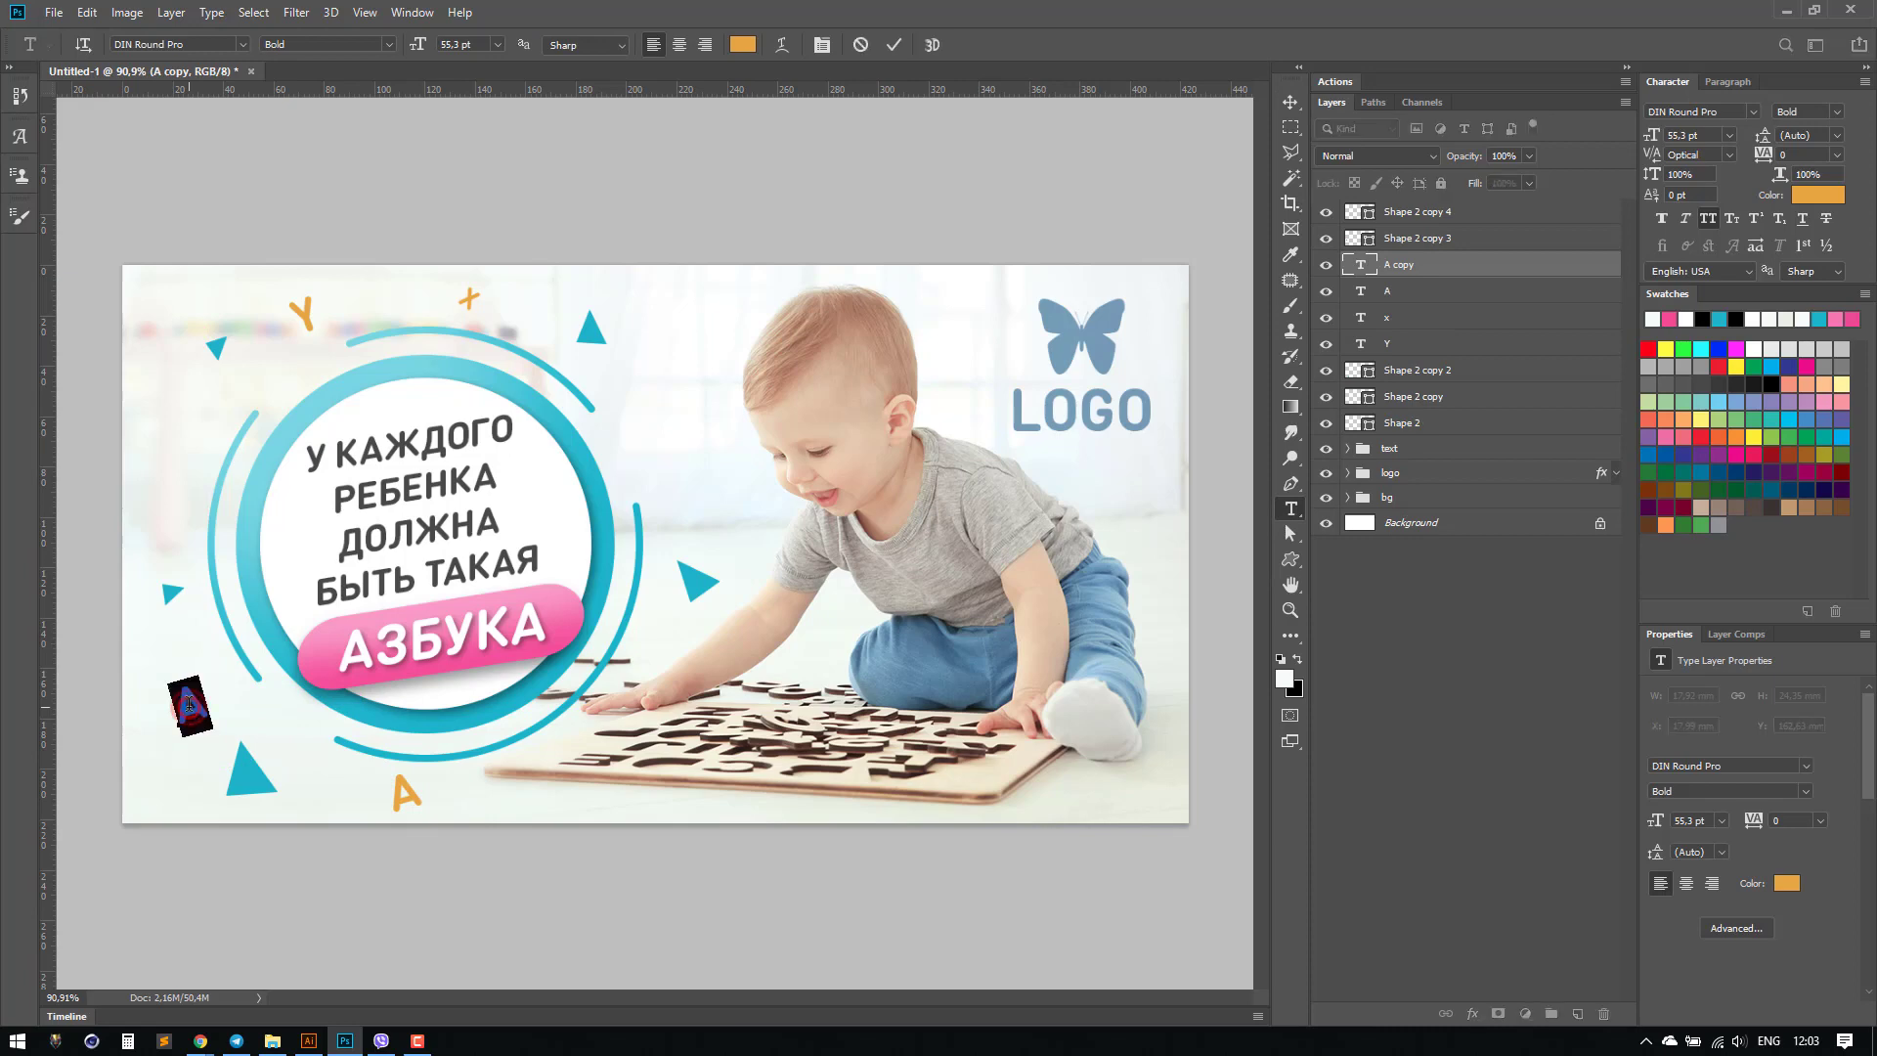
text(b)
key(Return)
key(ctrl+t)
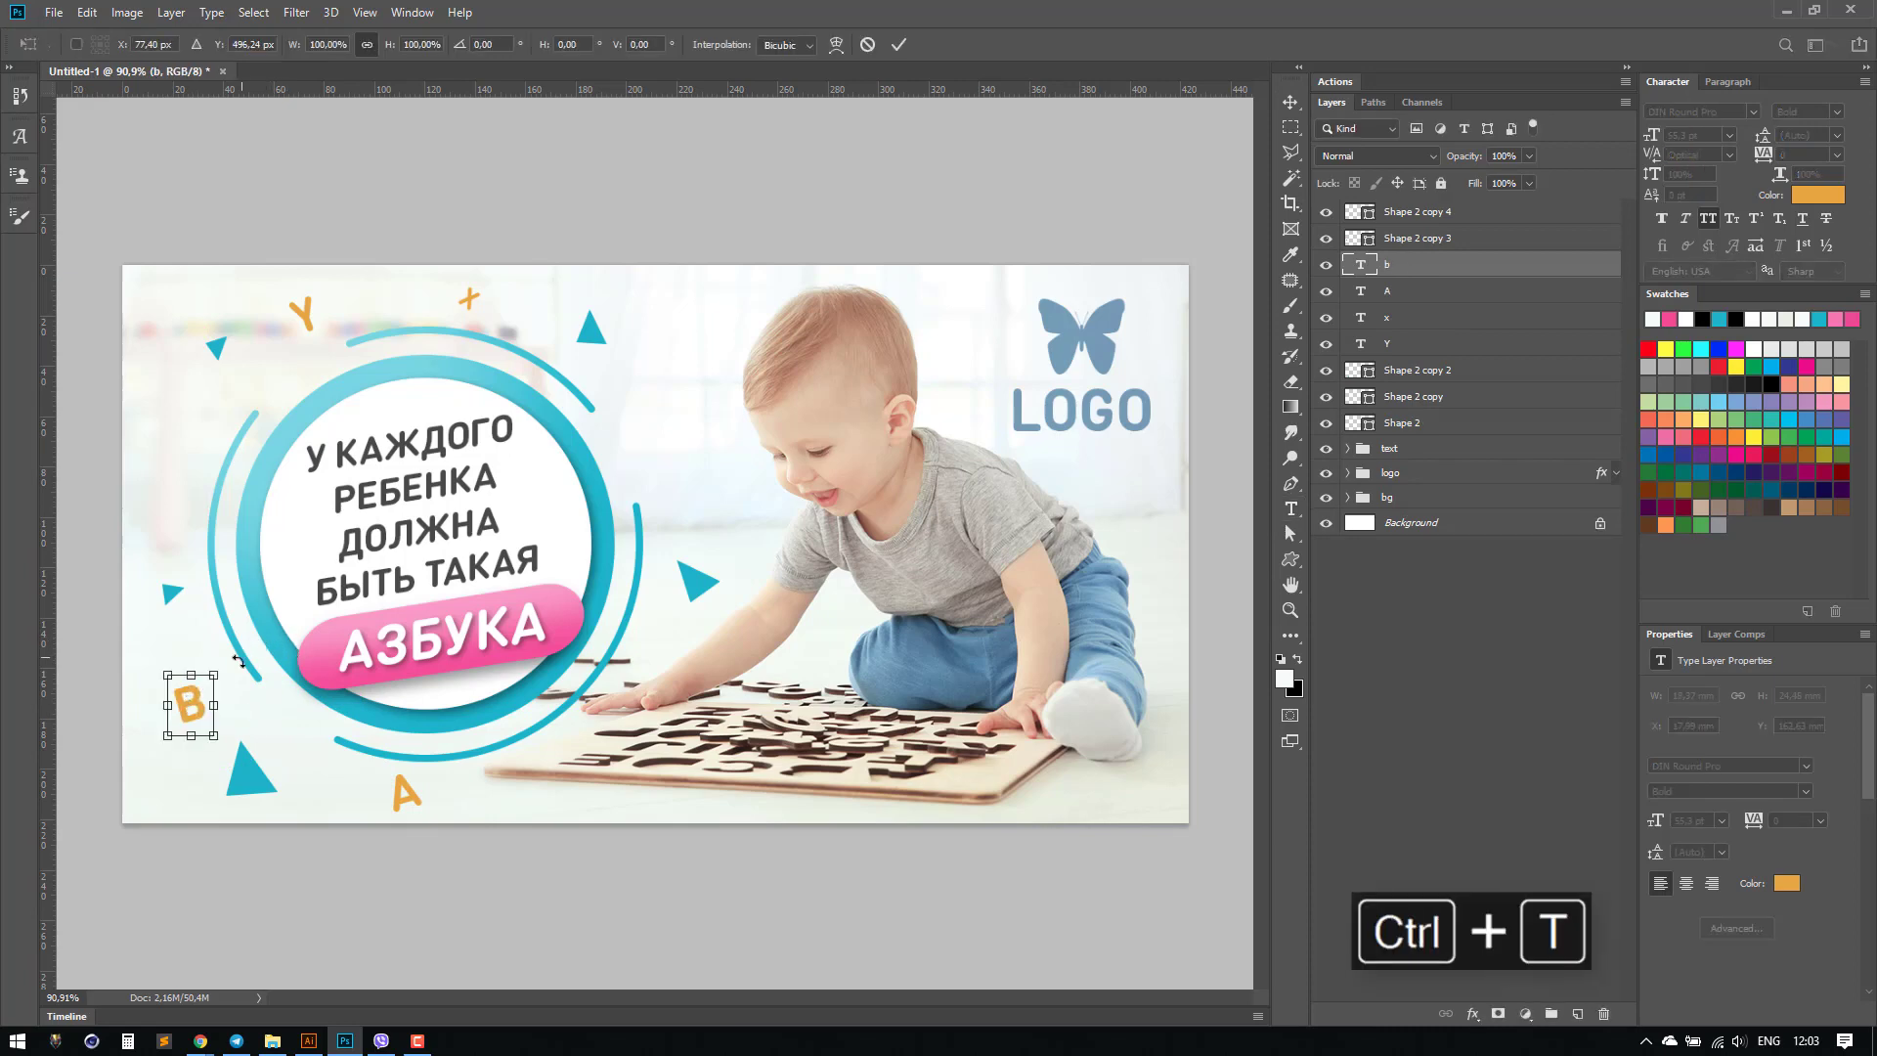
drag(241, 662, 266, 746)
drag(208, 674, 219, 694)
key(Return)
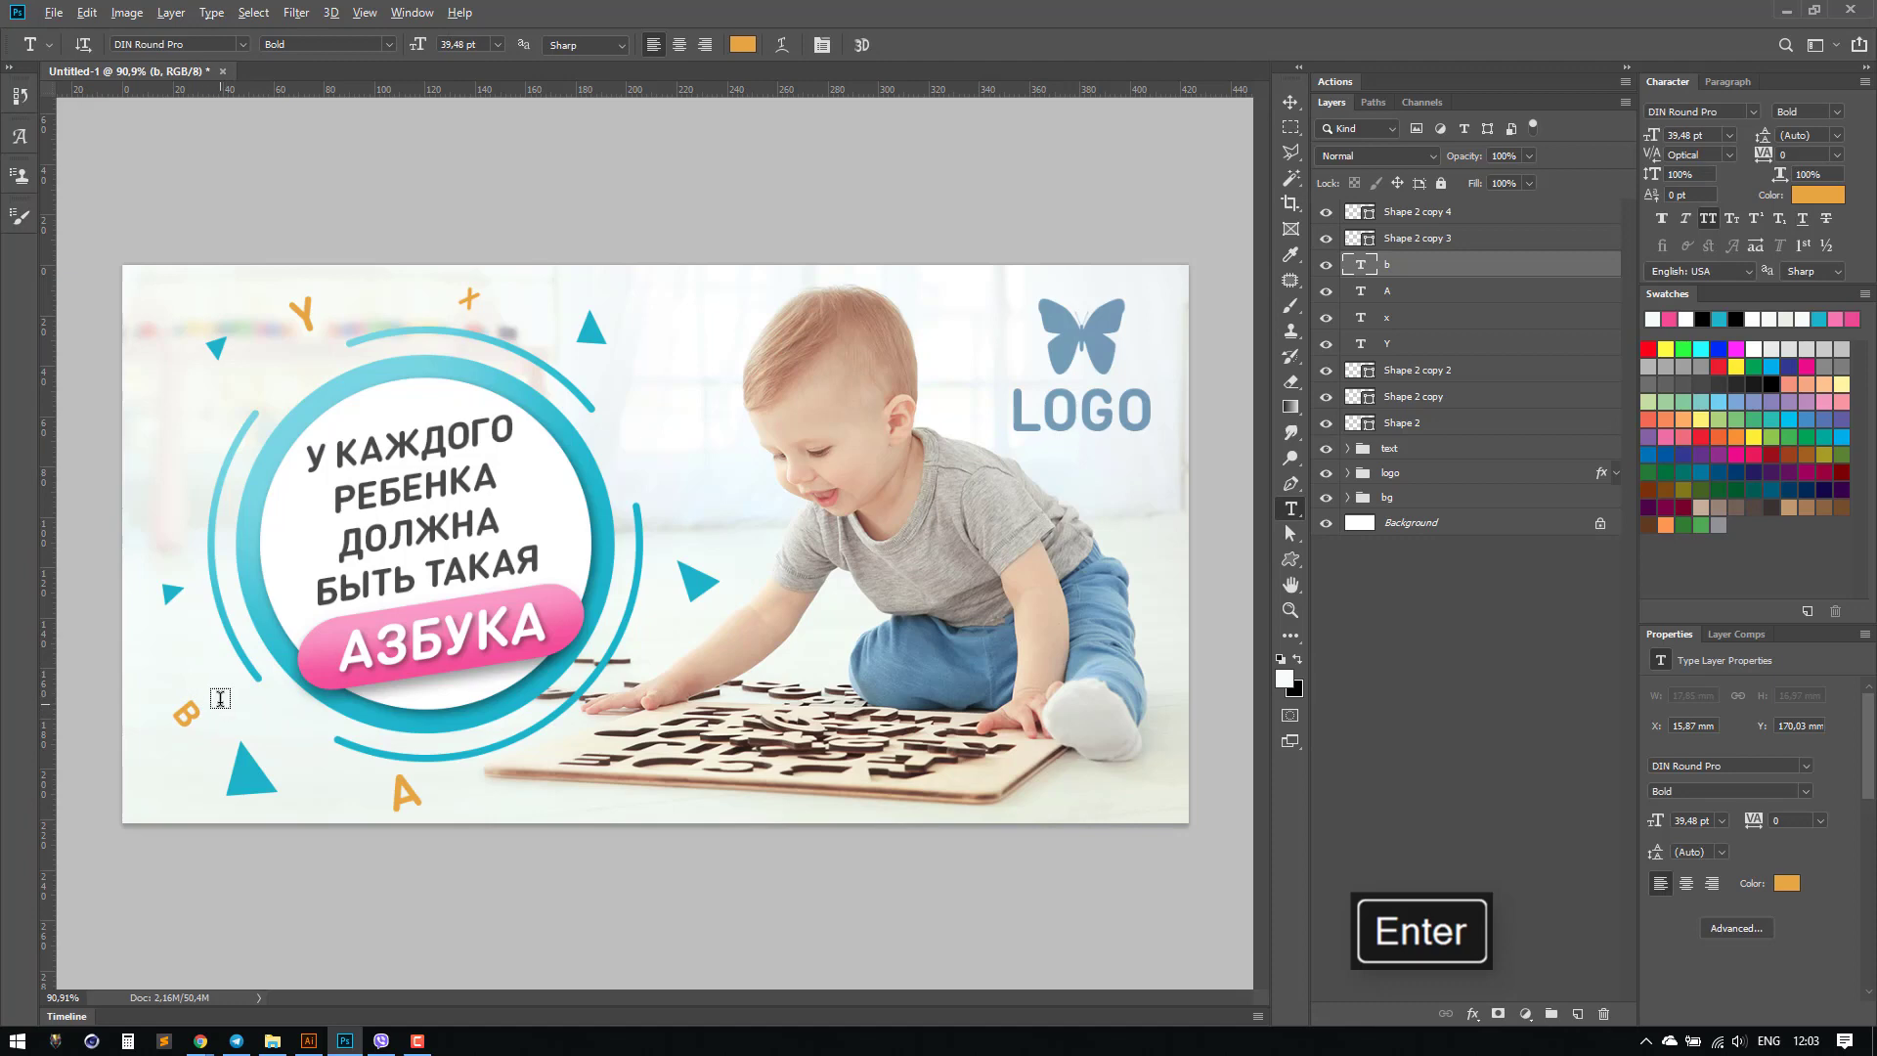
Step: Place a copy of the B just above it and change its text to "o"
key(v)
key(alt+v)
key(Escape)
drag(192, 719, 206, 662)
key(t)
double_click(207, 656)
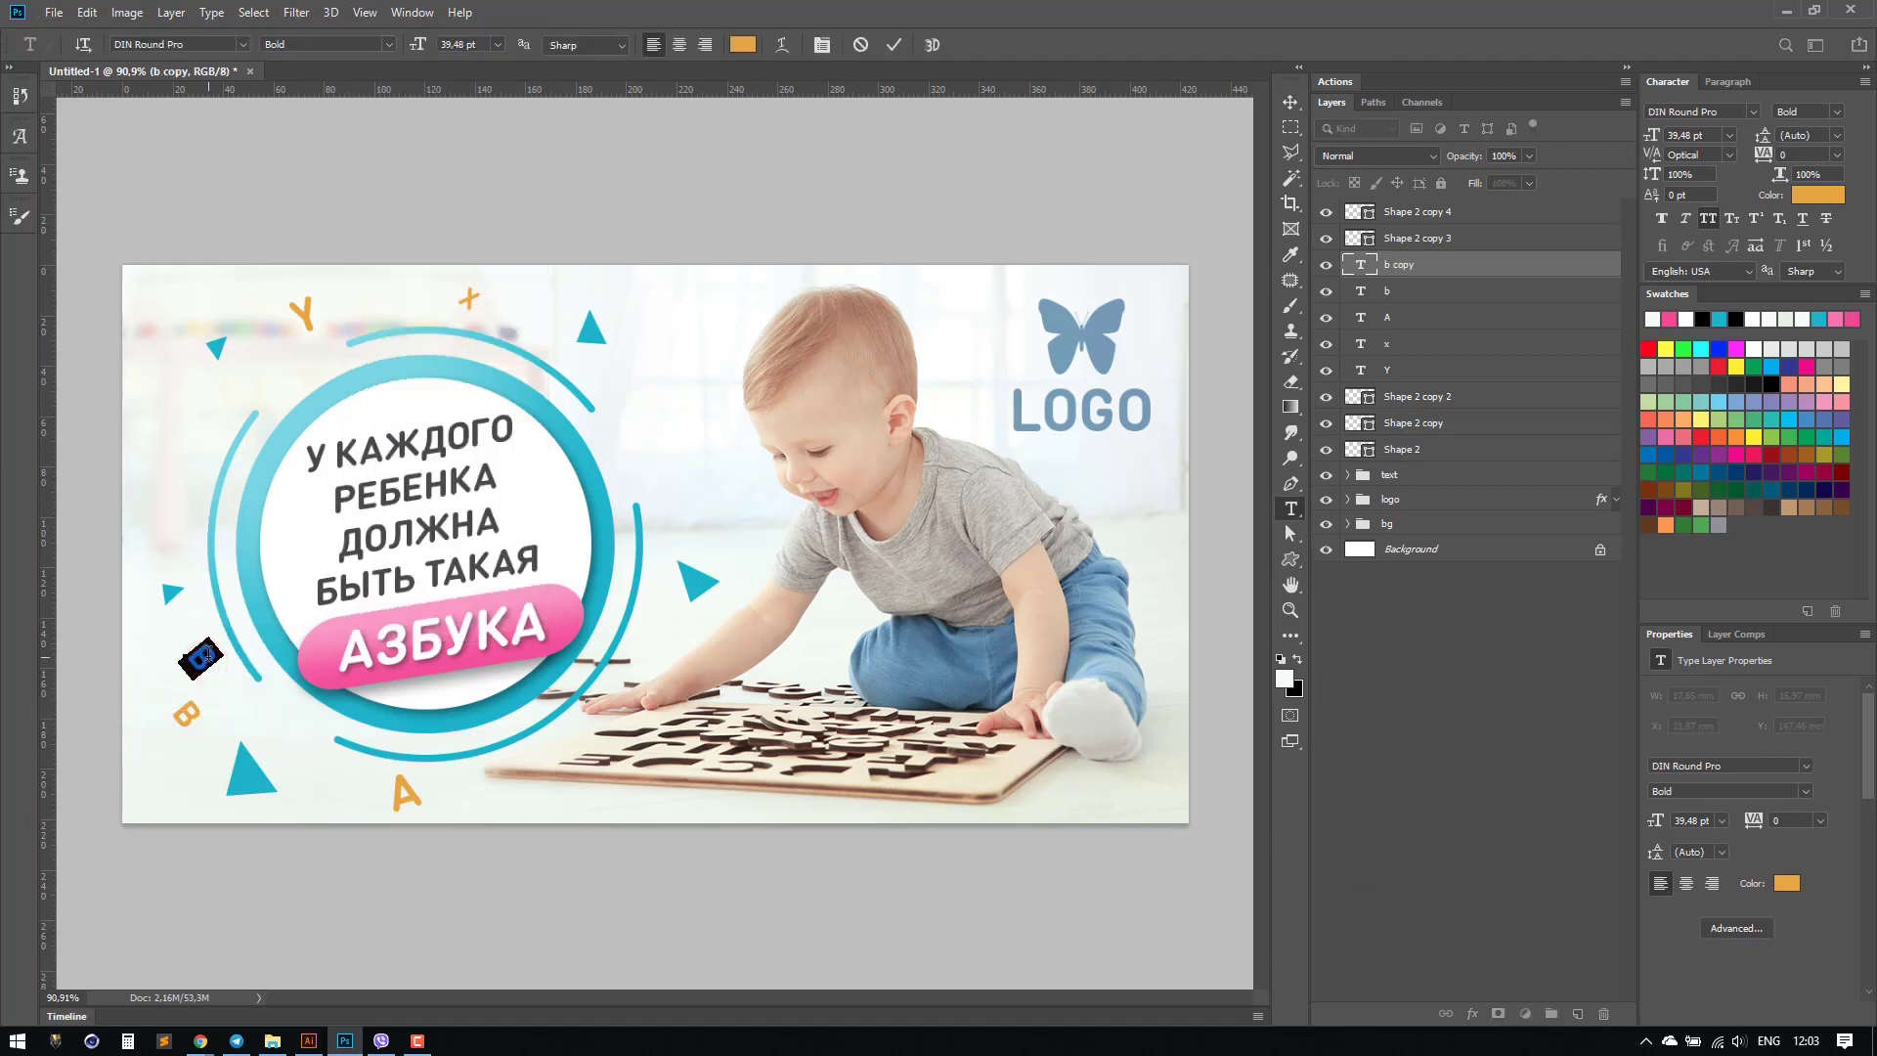
text(o)
key(Return)
Step: Straighten and shrink the O to 28.12 pt and place two copies of it to the right of the badge
key(ctrl+t)
drag(262, 643, 715, 525)
key(Return)
Step: Change the rightmost O to "C", enlarge it to 55.21 pt, rotate it and place a copy to the left of the badge
key(t)
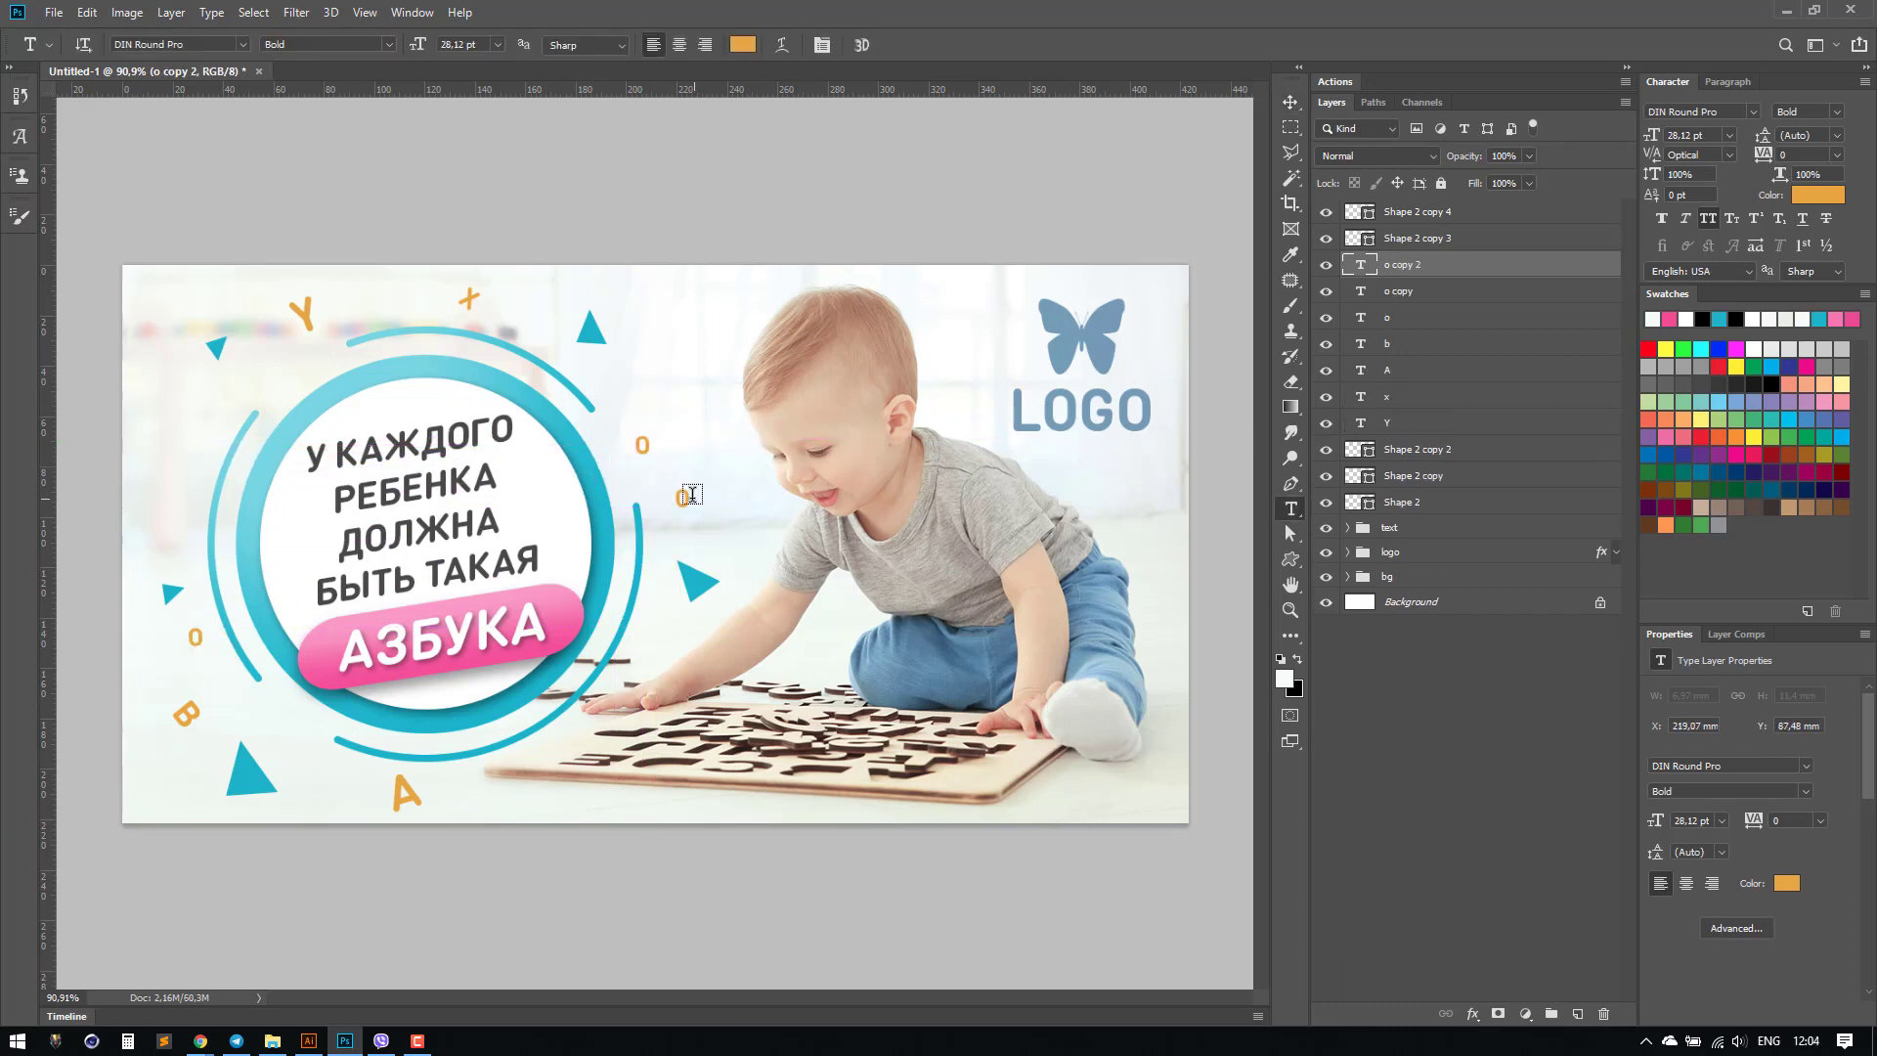
double_click(681, 498)
text(C)
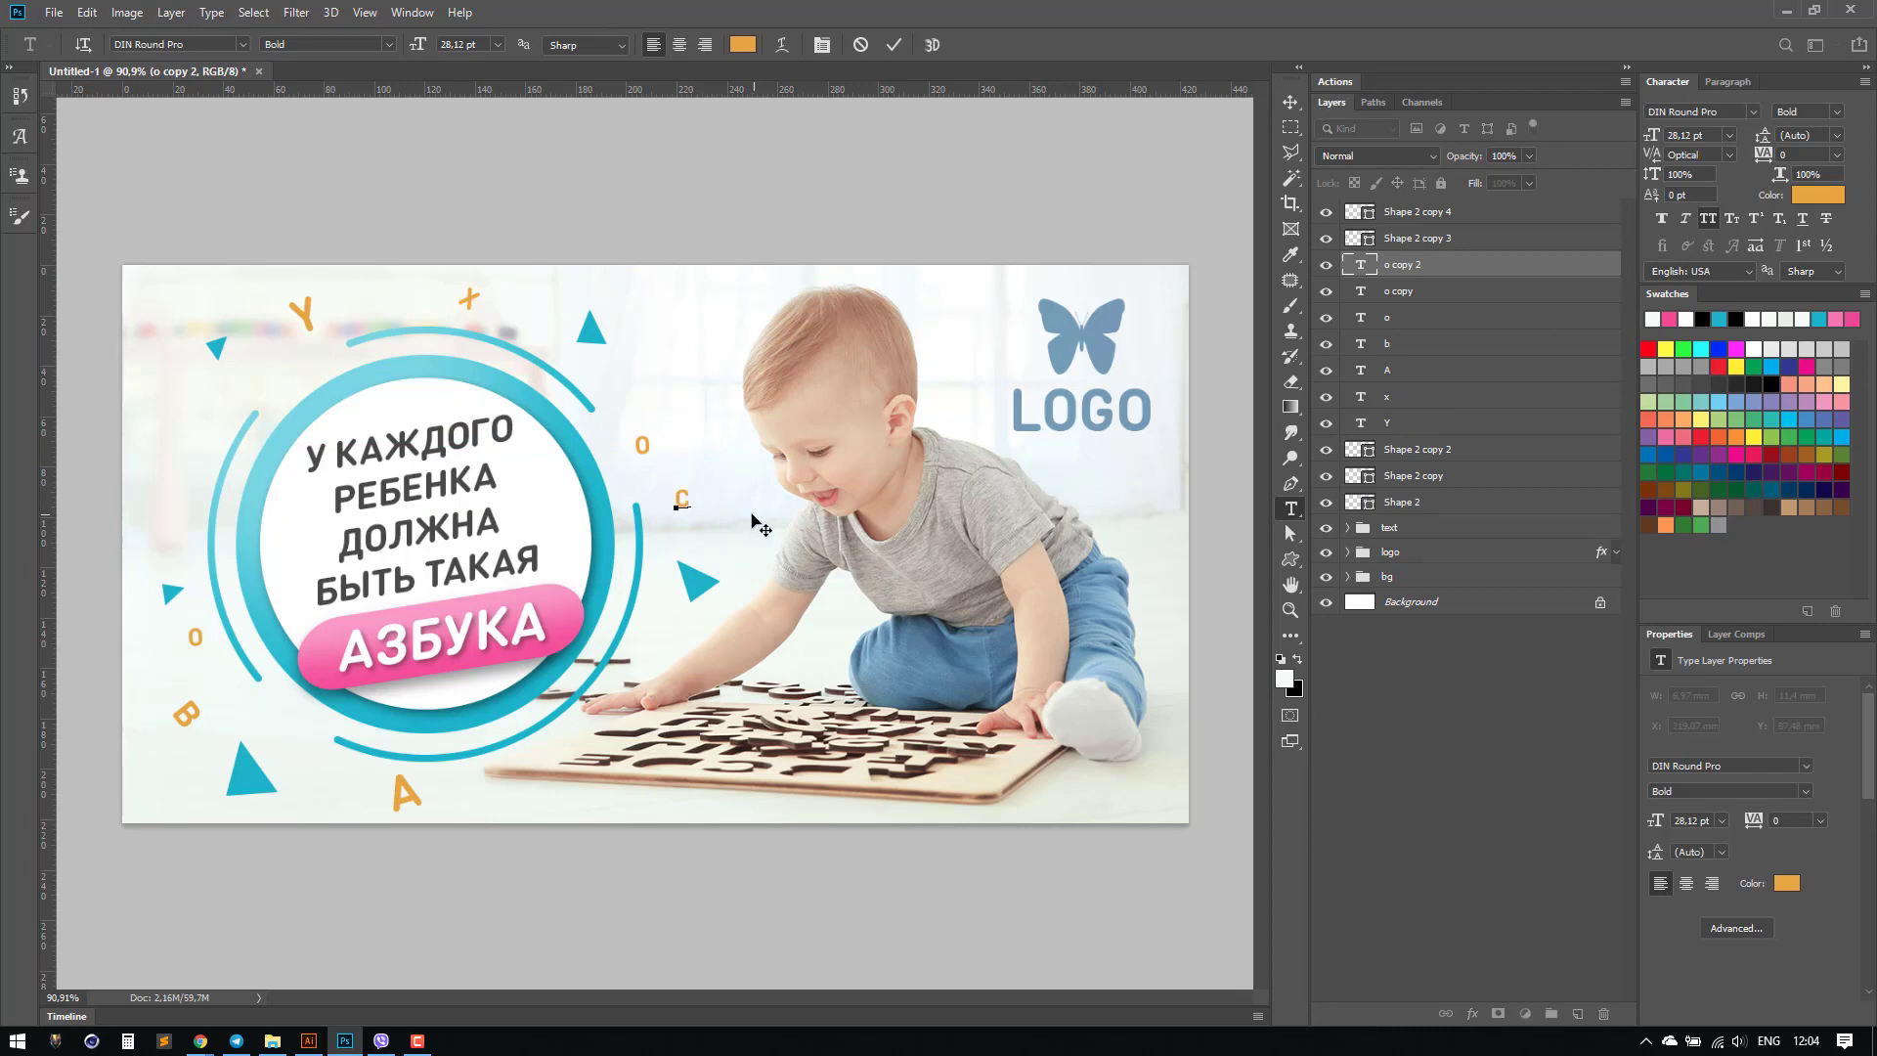
key(Return)
key(ctrl+t)
drag(696, 480, 183, 447)
double_click(696, 490)
key(v)
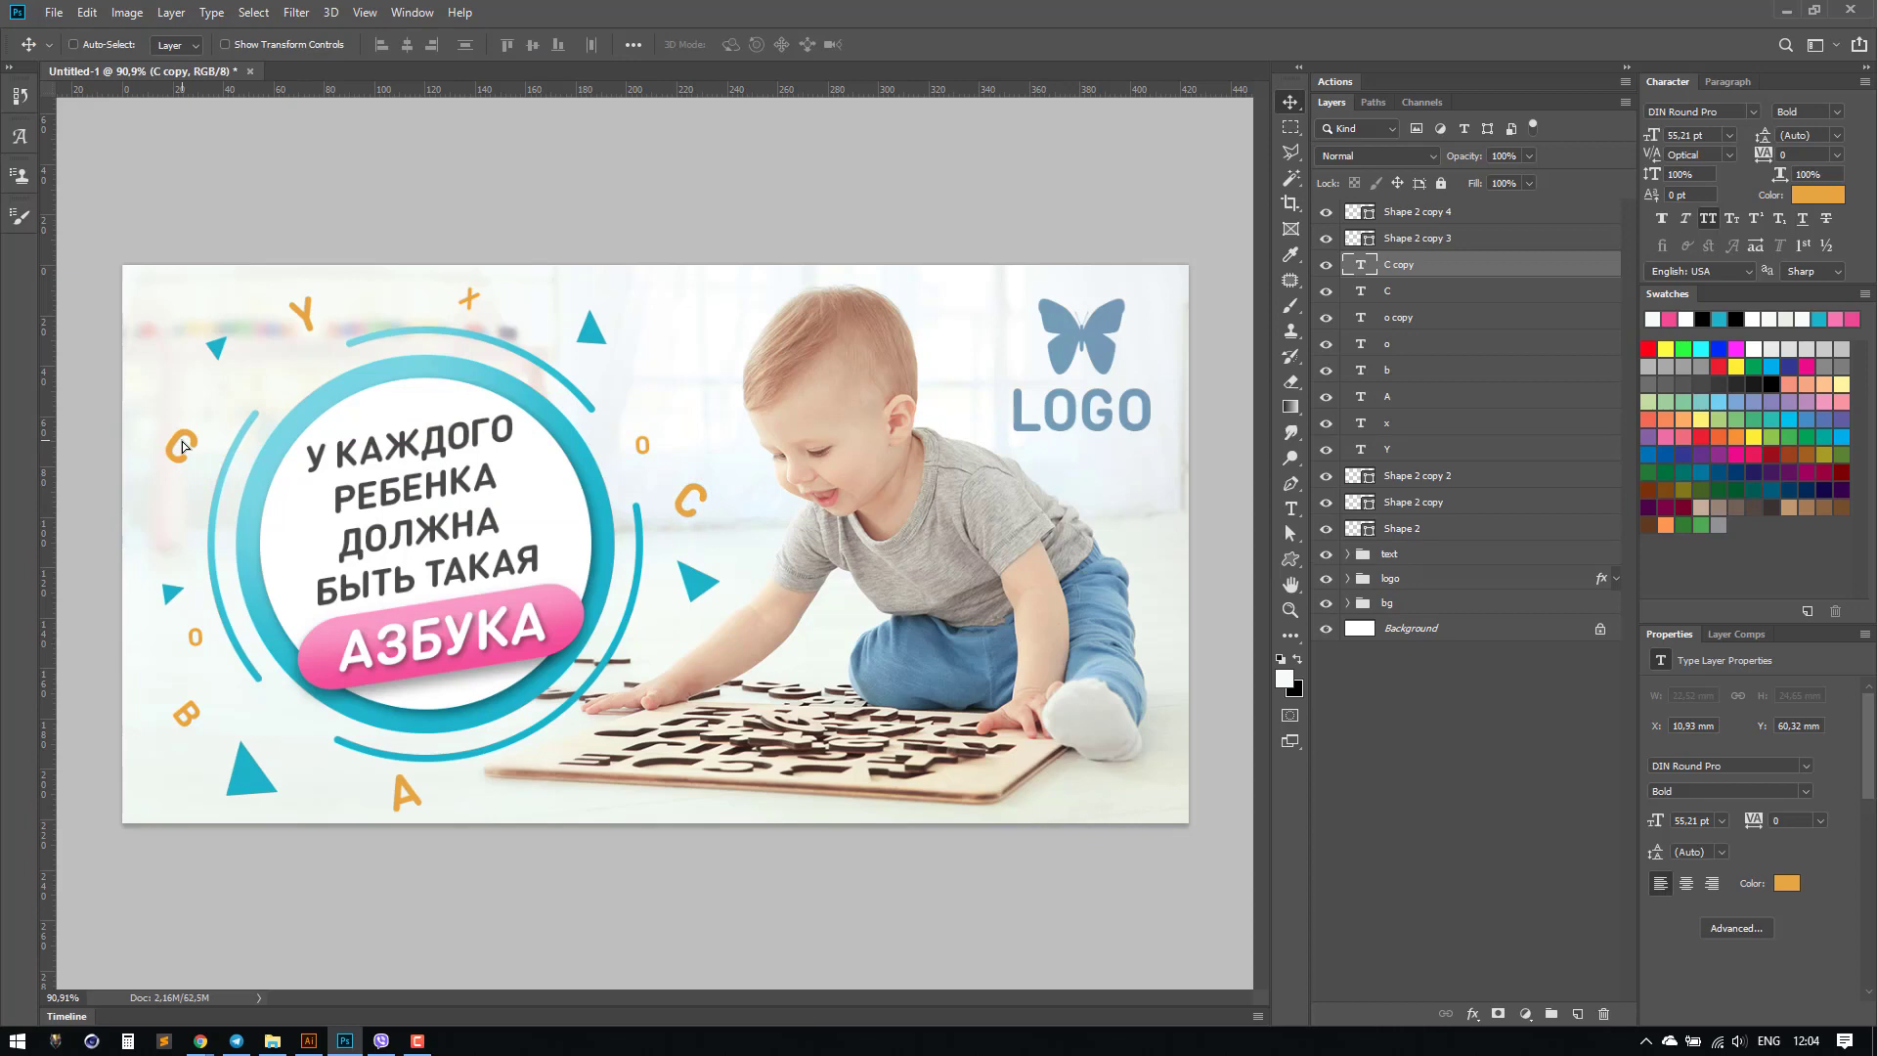
Step: Change the C copy left of the badge to "D", rotate it nearly upright and shrink it to 41.17 pt
double_click(182, 446)
text(D)
key(Return)
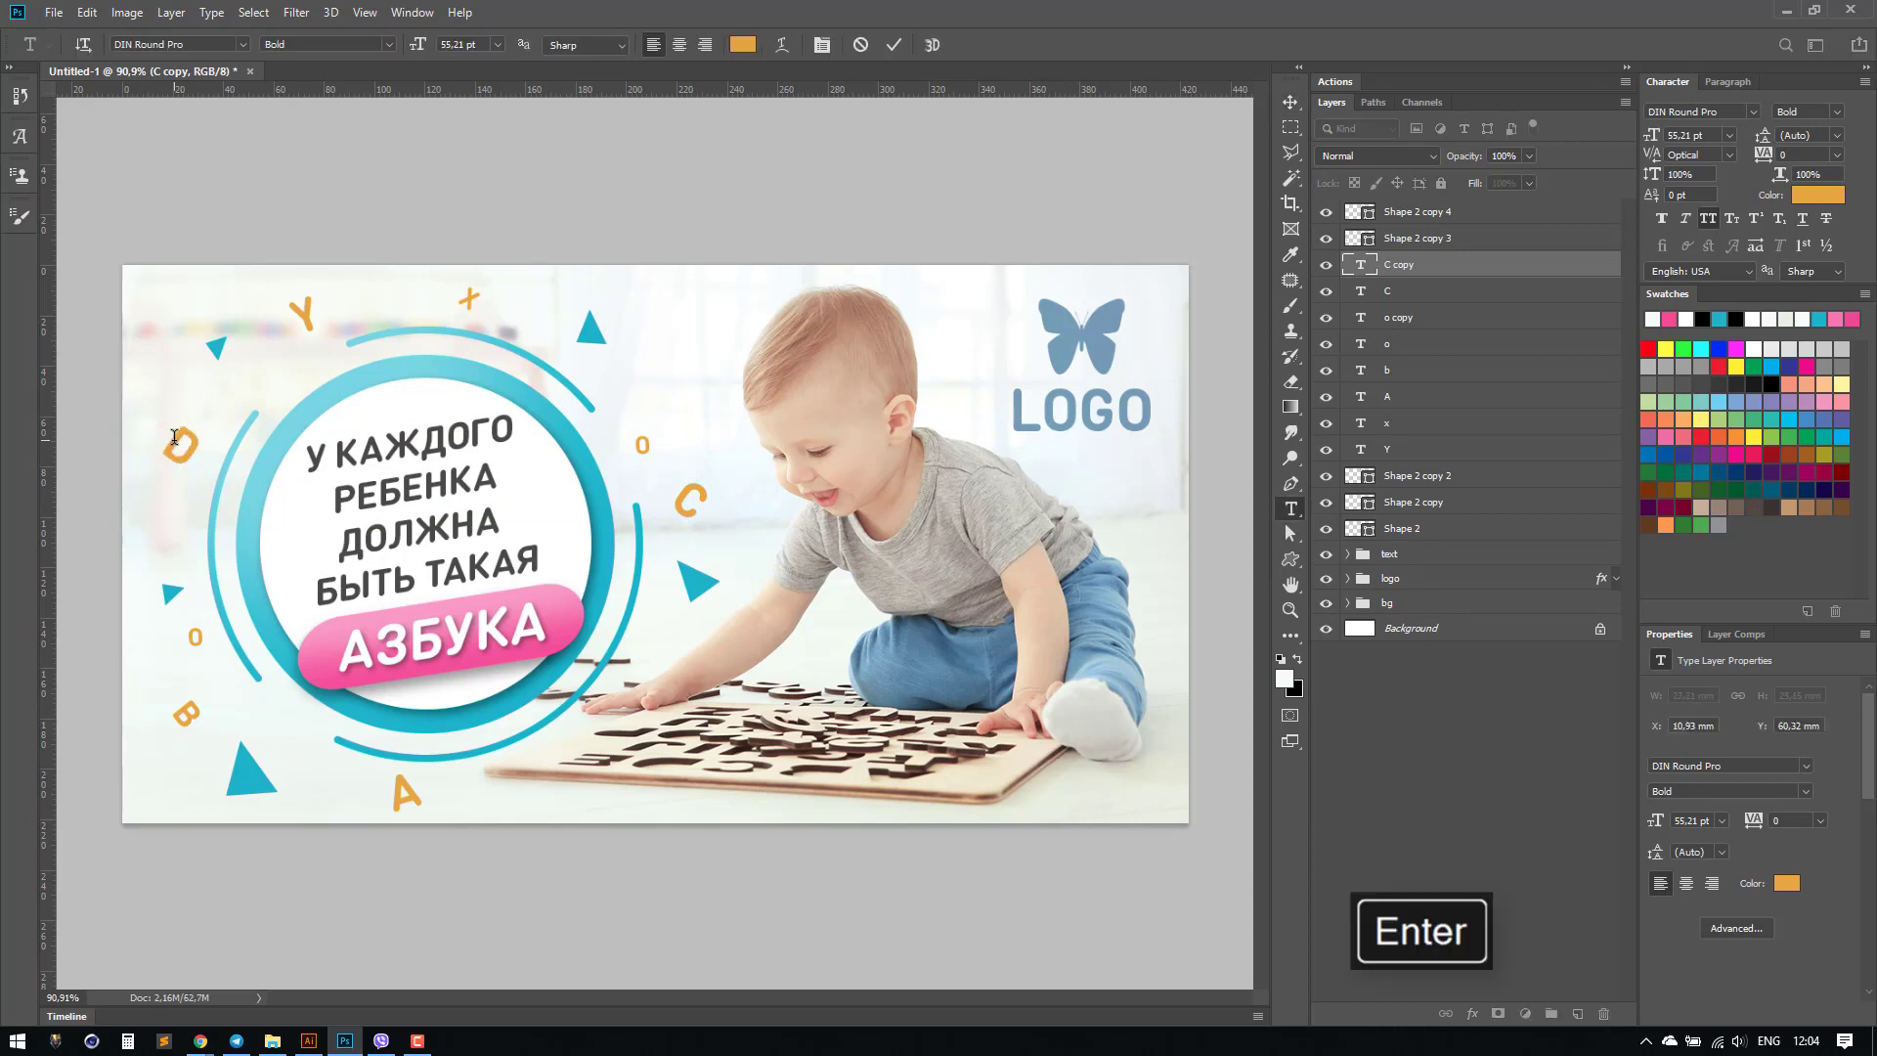
key(ctrl+t)
mouse_move(209, 419)
mouse_down()
mouse_move(194, 433)
mouse_move(235, 438)
mouse_move(224, 399)
mouse_up()
key(Return)
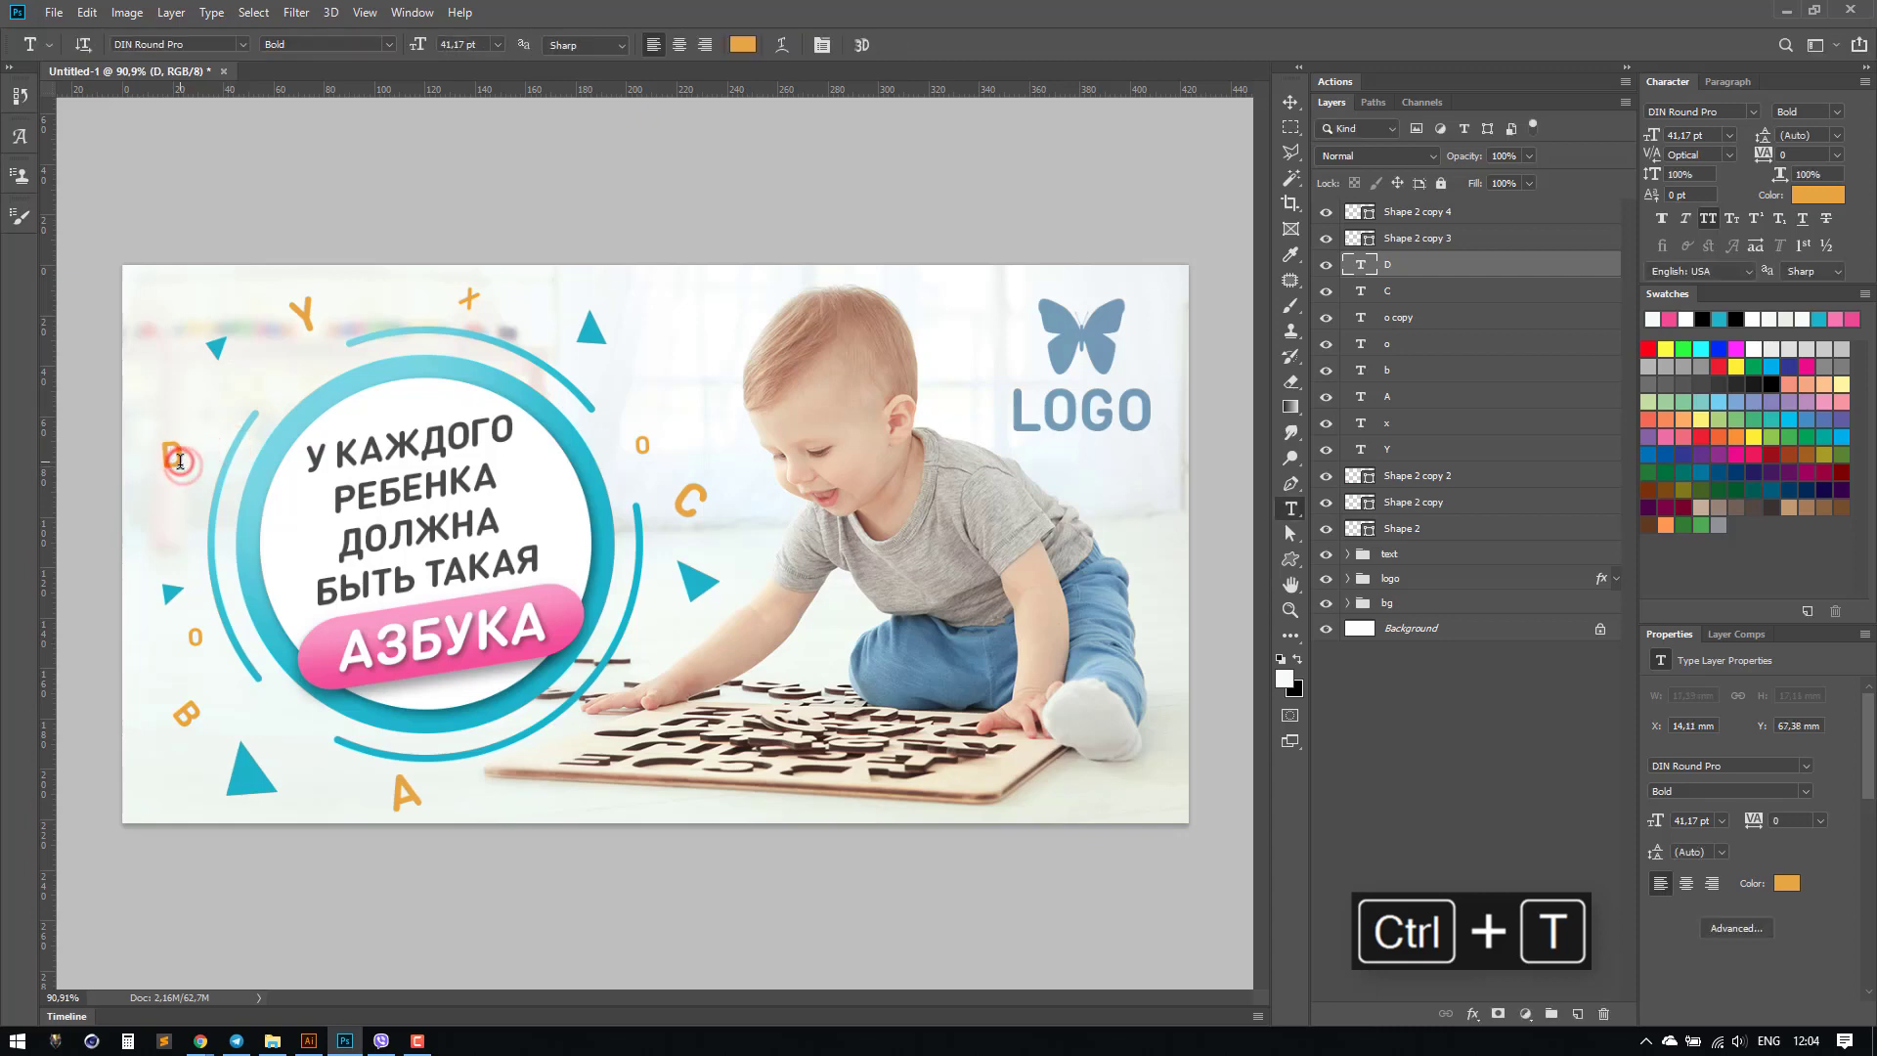
Step: Place a copy of the D just above it and change its text to "x"
key(v)
drag(179, 463, 179, 418)
double_click(177, 416)
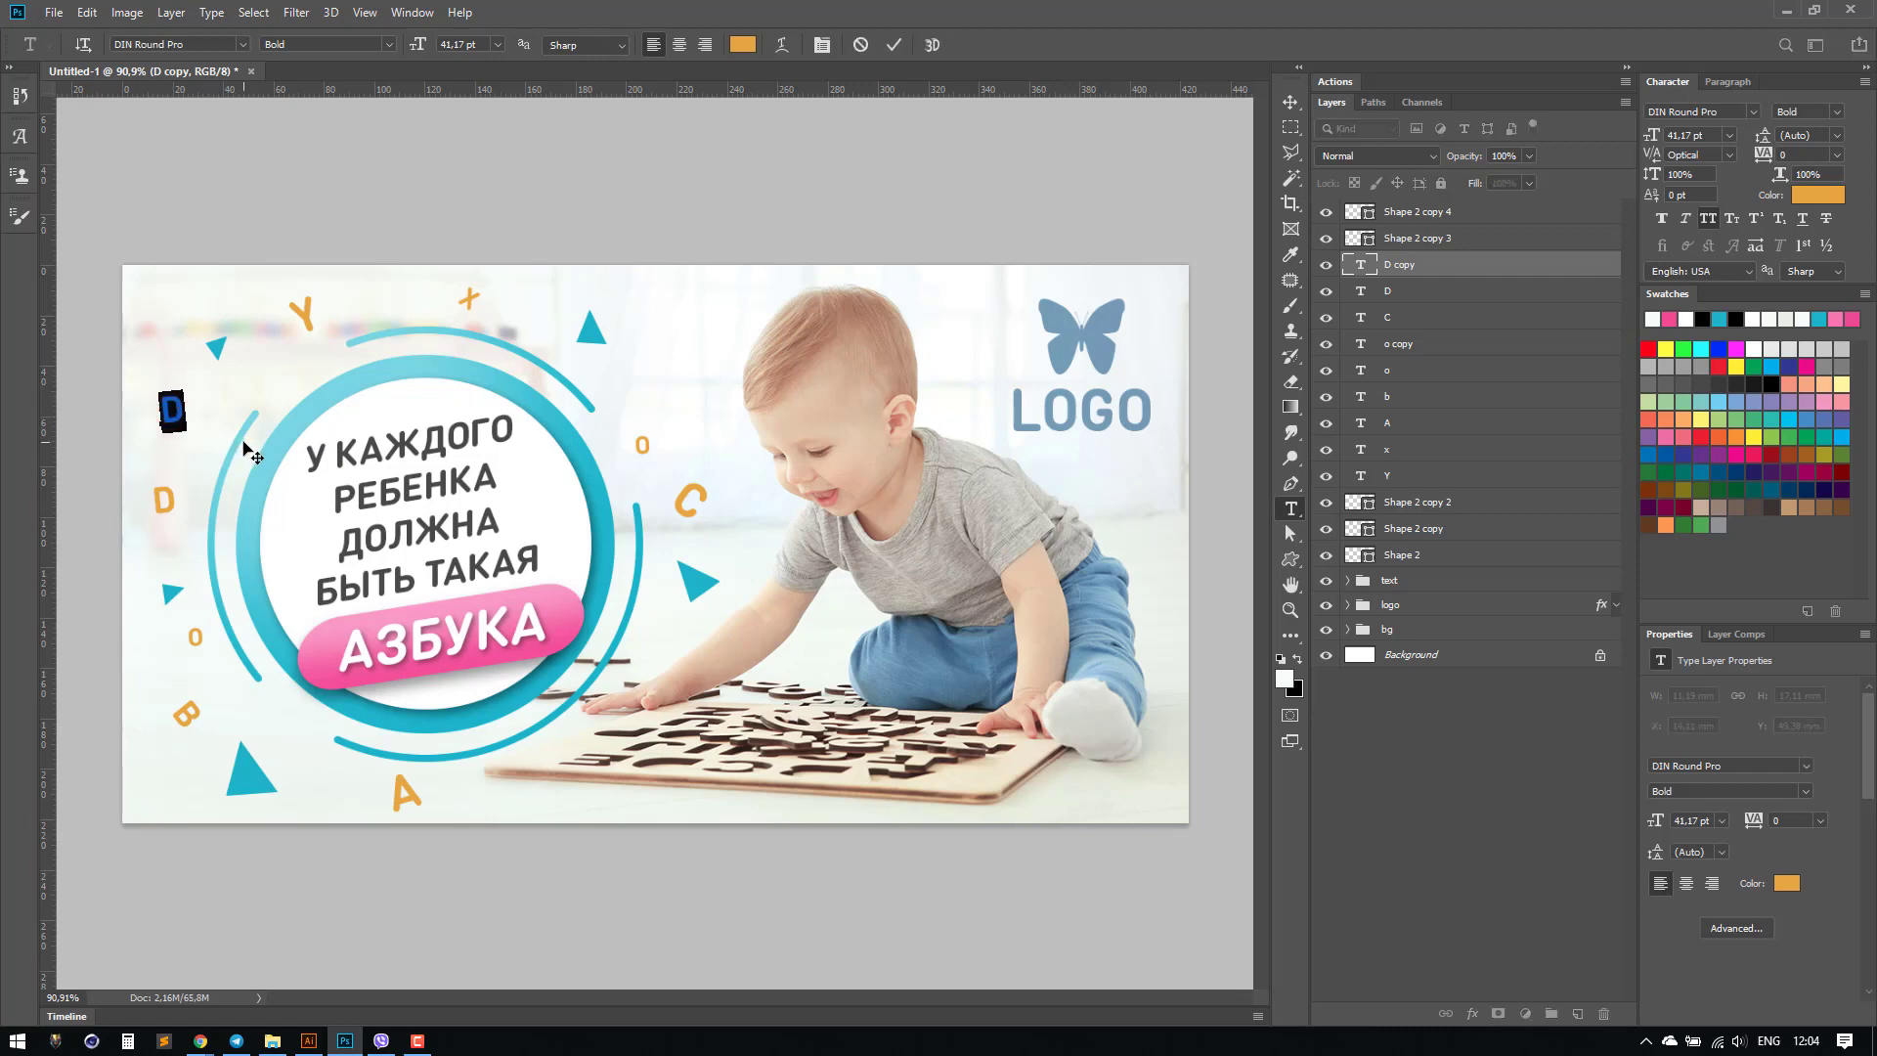
text(d)
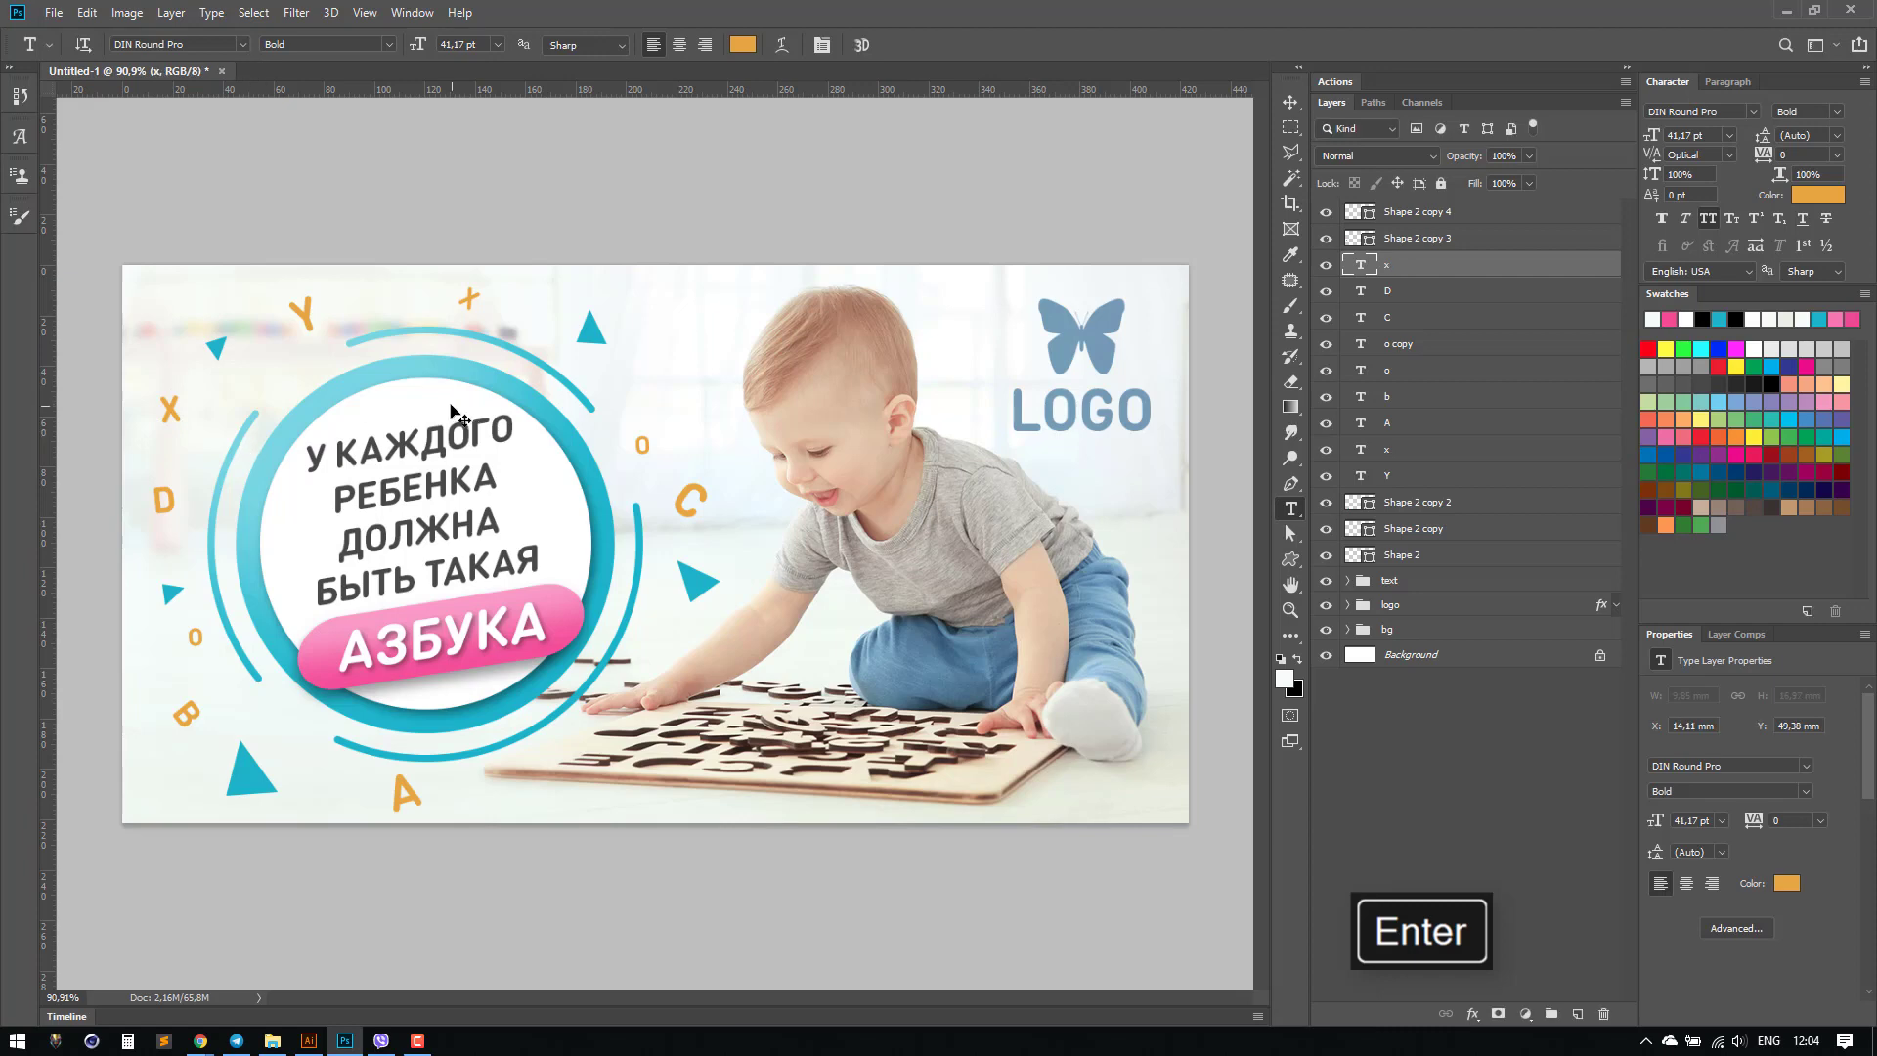
Step: Shrink the new X above the D to 19.62 pt and move it slightly closer to the badge
key(ctrl+t)
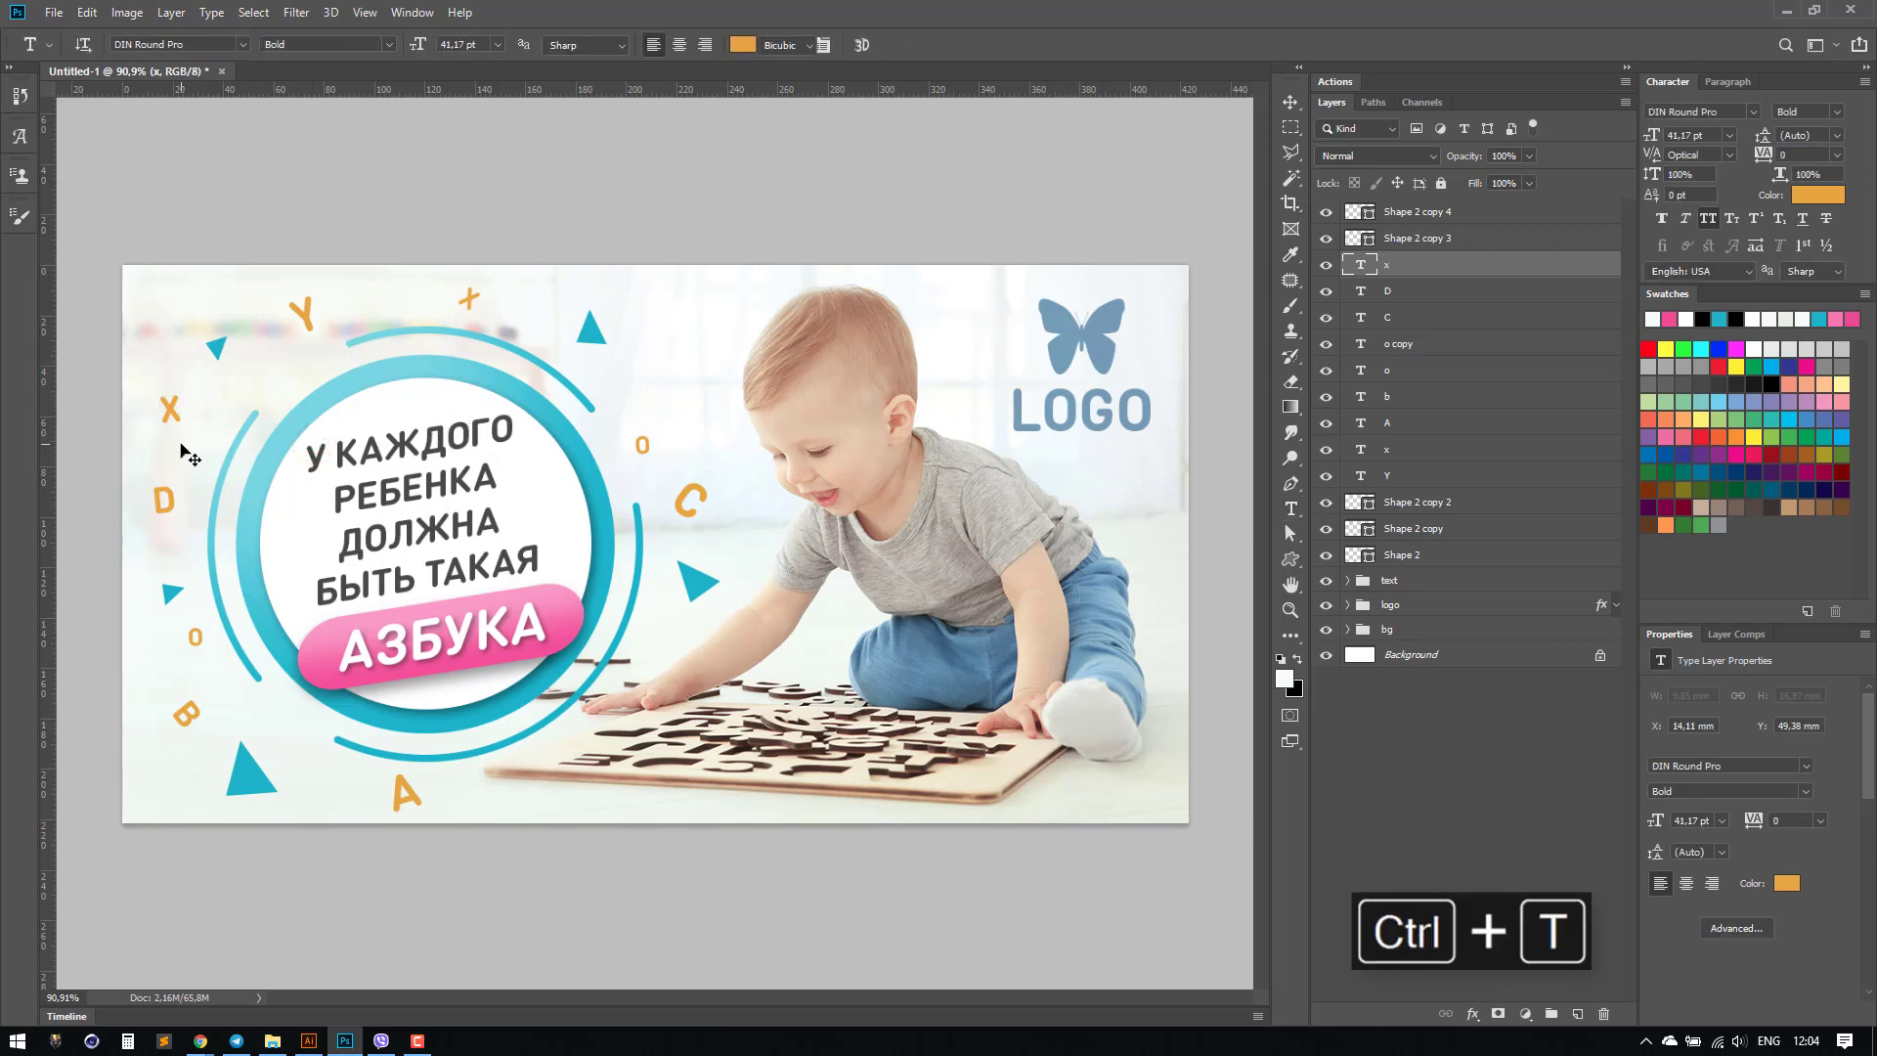
mouse_move(201, 447)
mouse_down()
mouse_move(219, 435)
mouse_move(176, 392)
mouse_move(236, 451)
mouse_up()
key(Return)
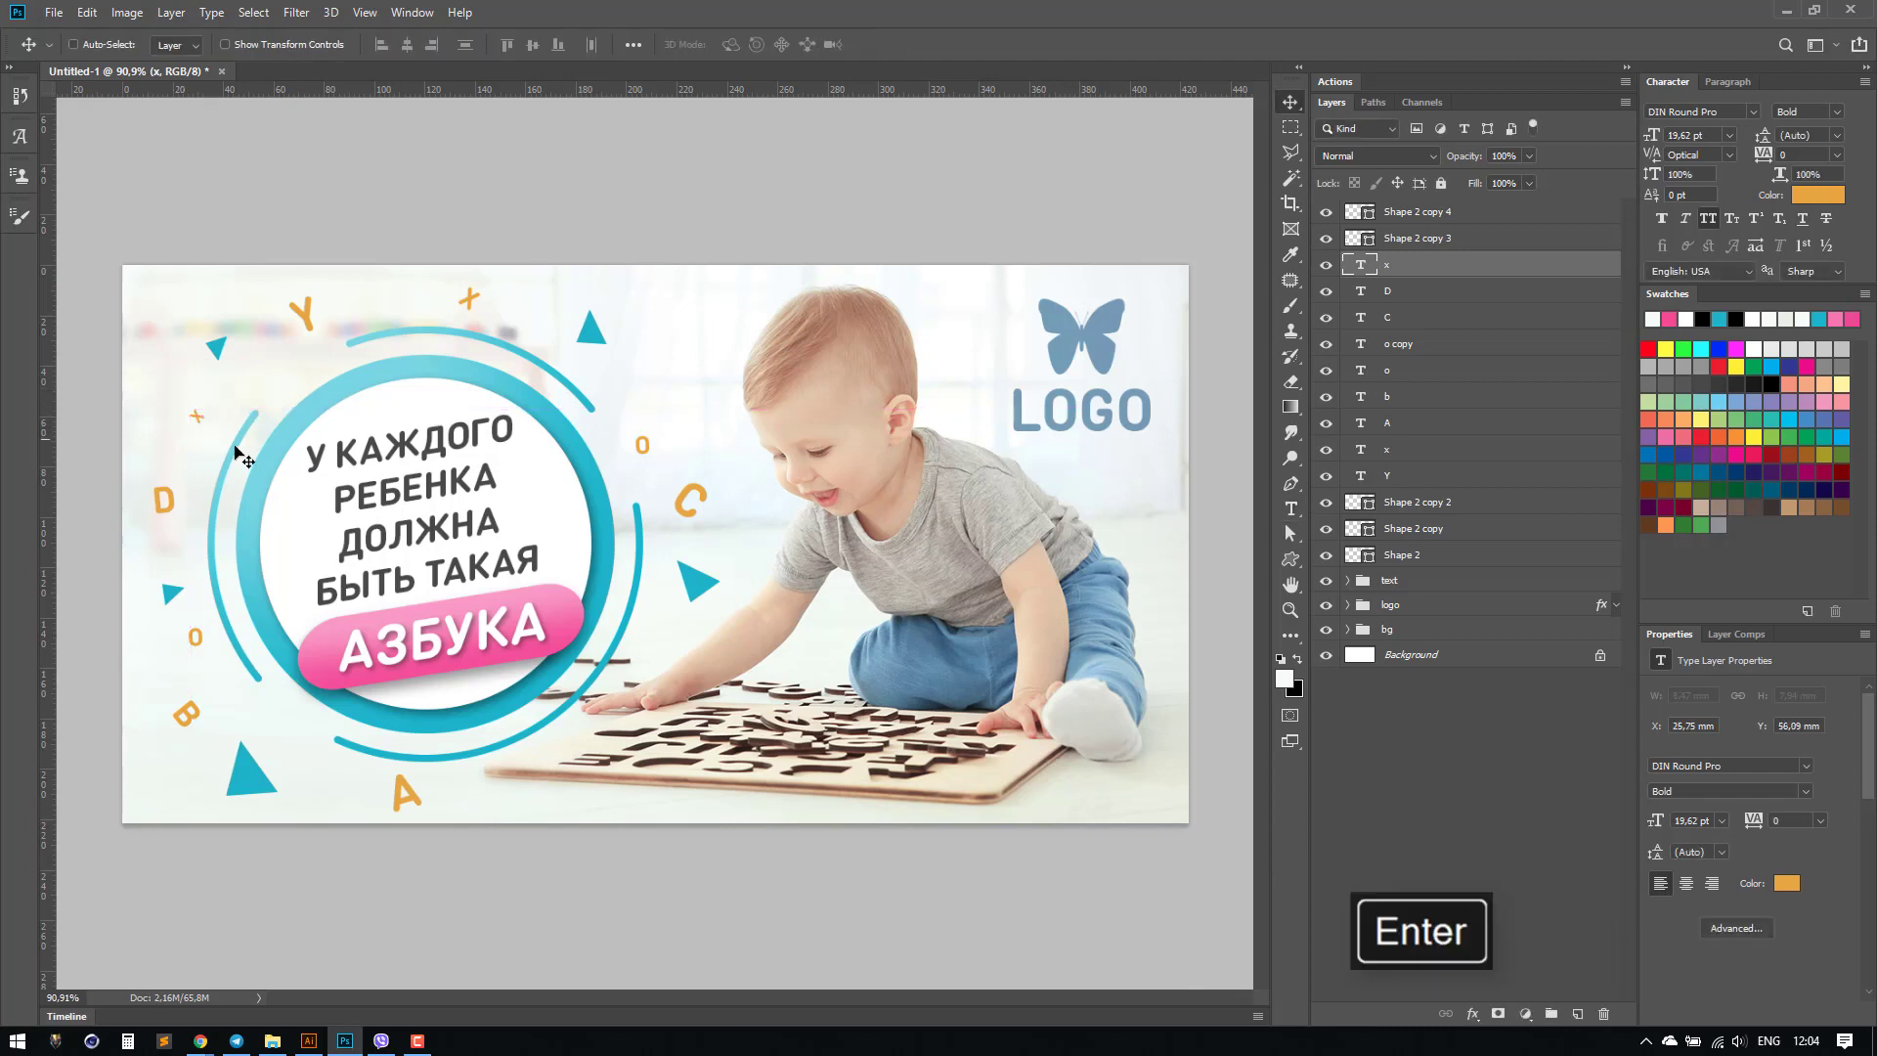
Step: Draw a circle about 19 px wide at the badge's upper right and fill it with pink f54e9e sampled from the АЗБУКА label
click(1296, 564)
click(1361, 597)
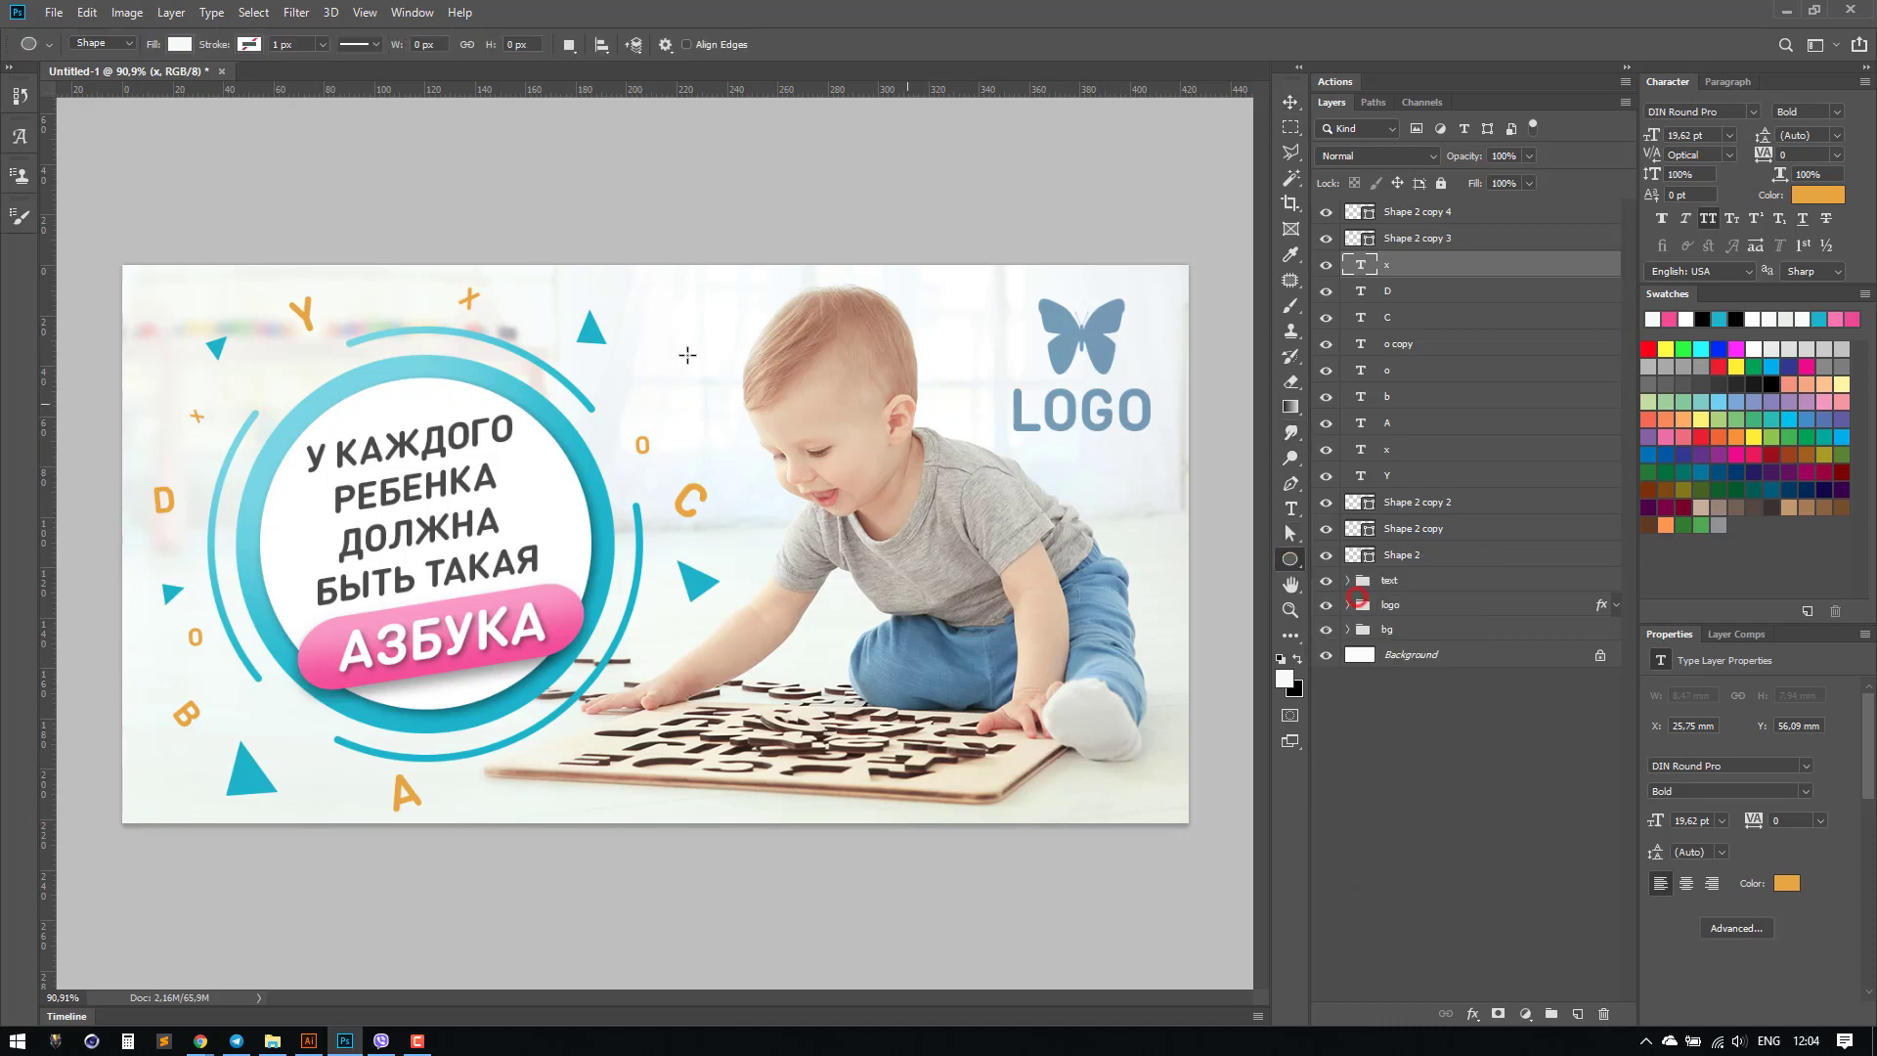
drag(639, 360, 656, 377)
click(1291, 254)
double_click(1359, 264)
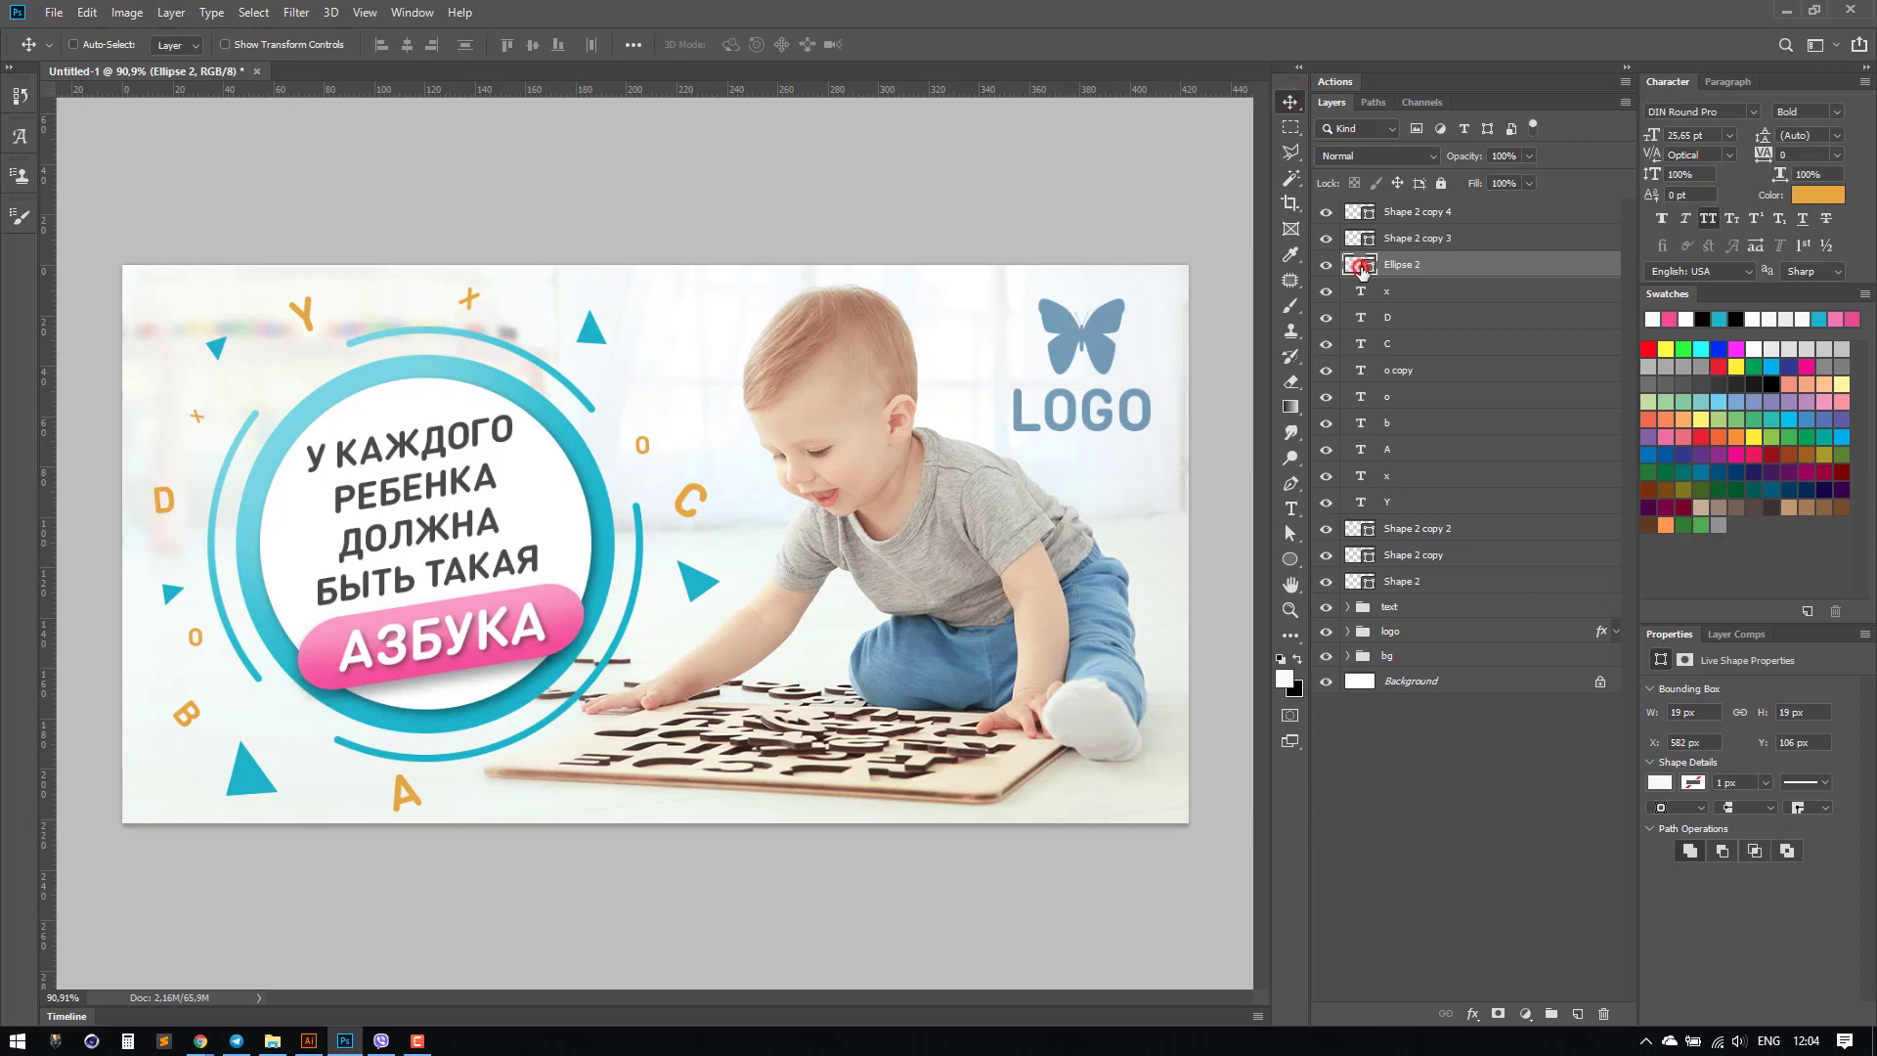
click(329, 681)
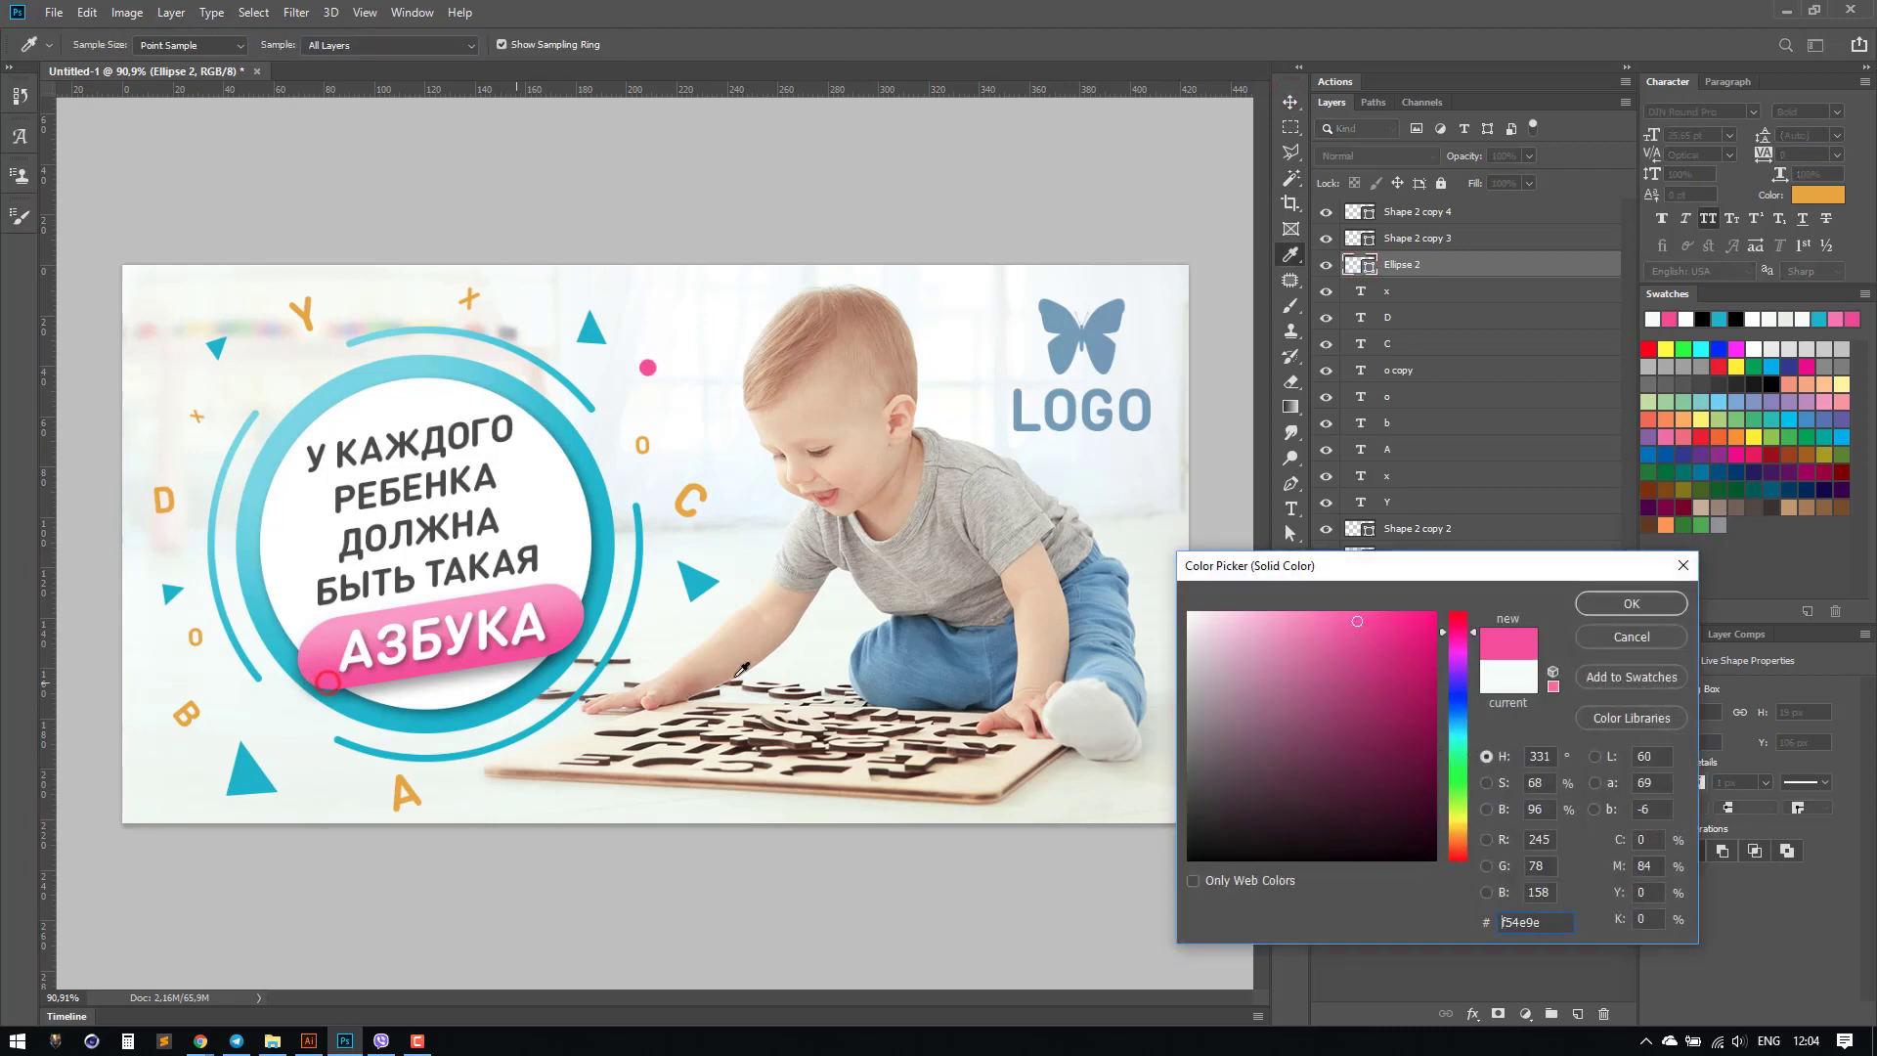
click(1609, 604)
Step: Scatter six copies of the pink circle around the badge, shrinking the smaller dots to 11 px
key(v)
drag(678, 378, 447, 280)
key(ctrl+t)
key(Return)
key(Down)
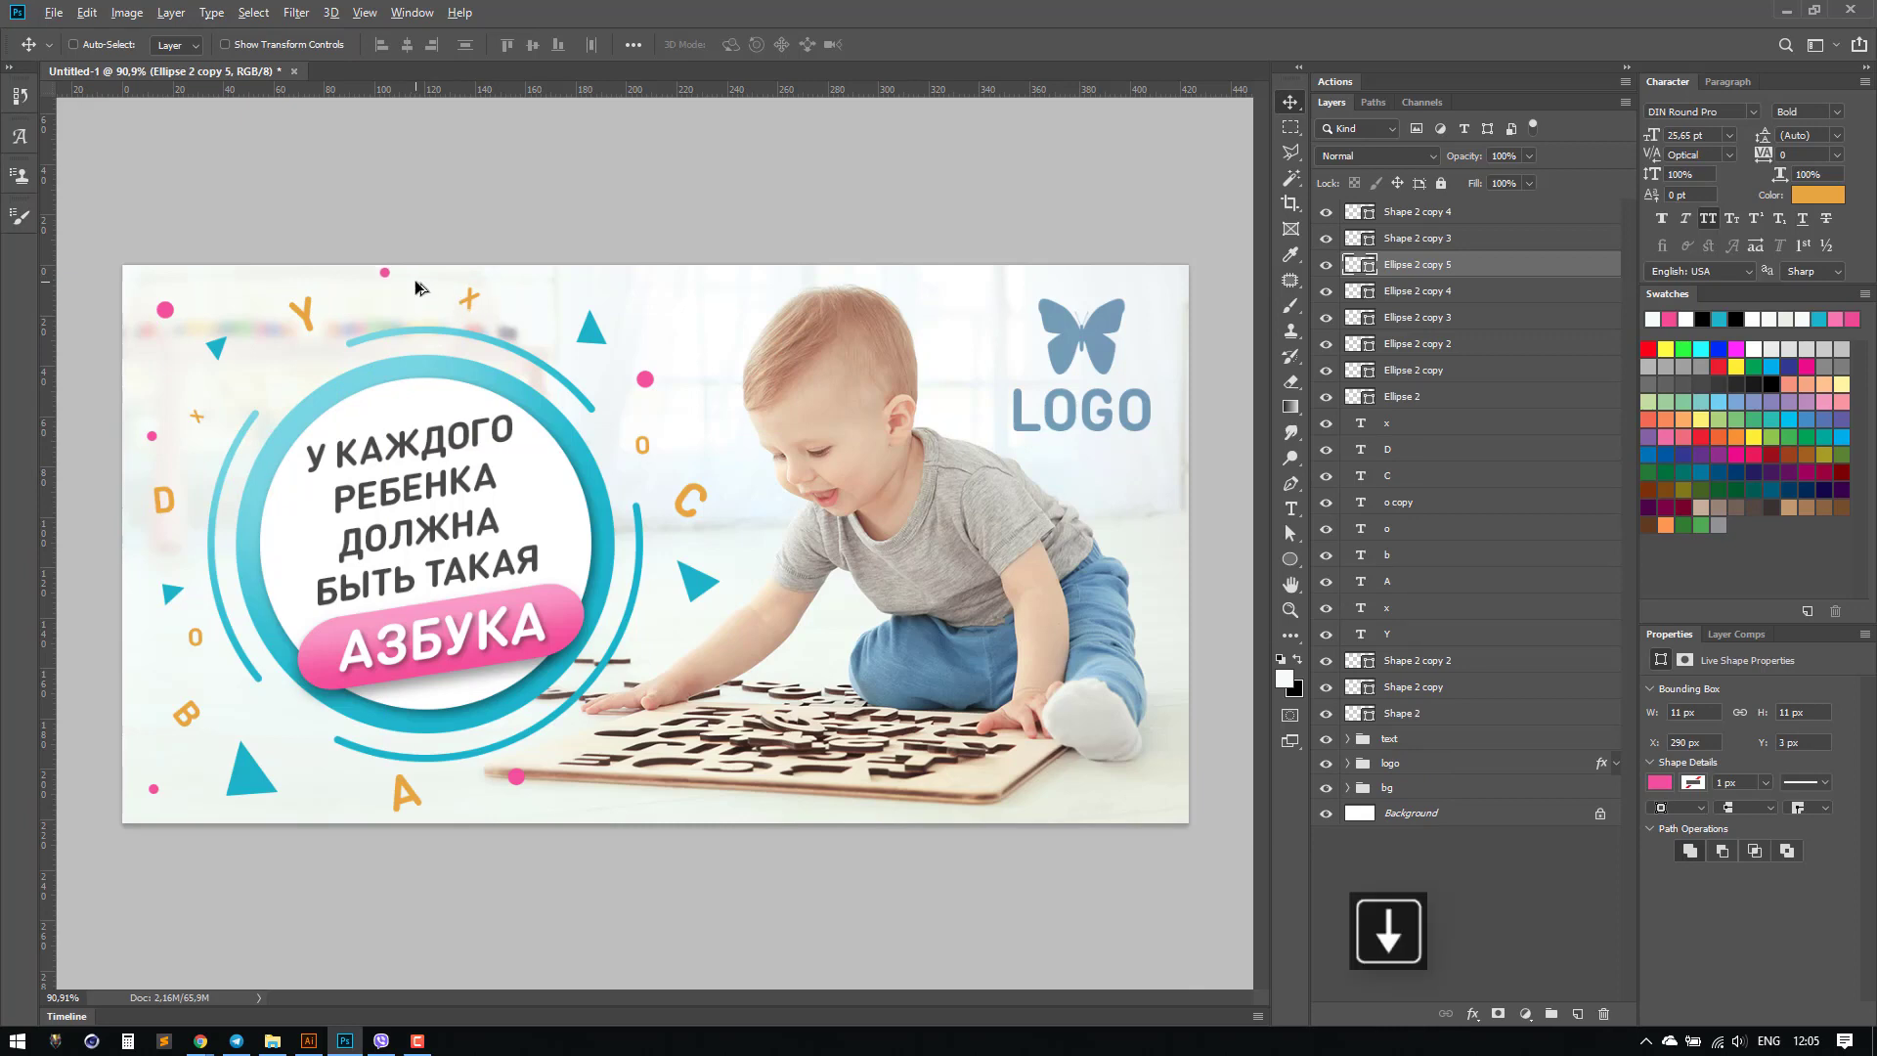
drag(415, 286, 697, 641)
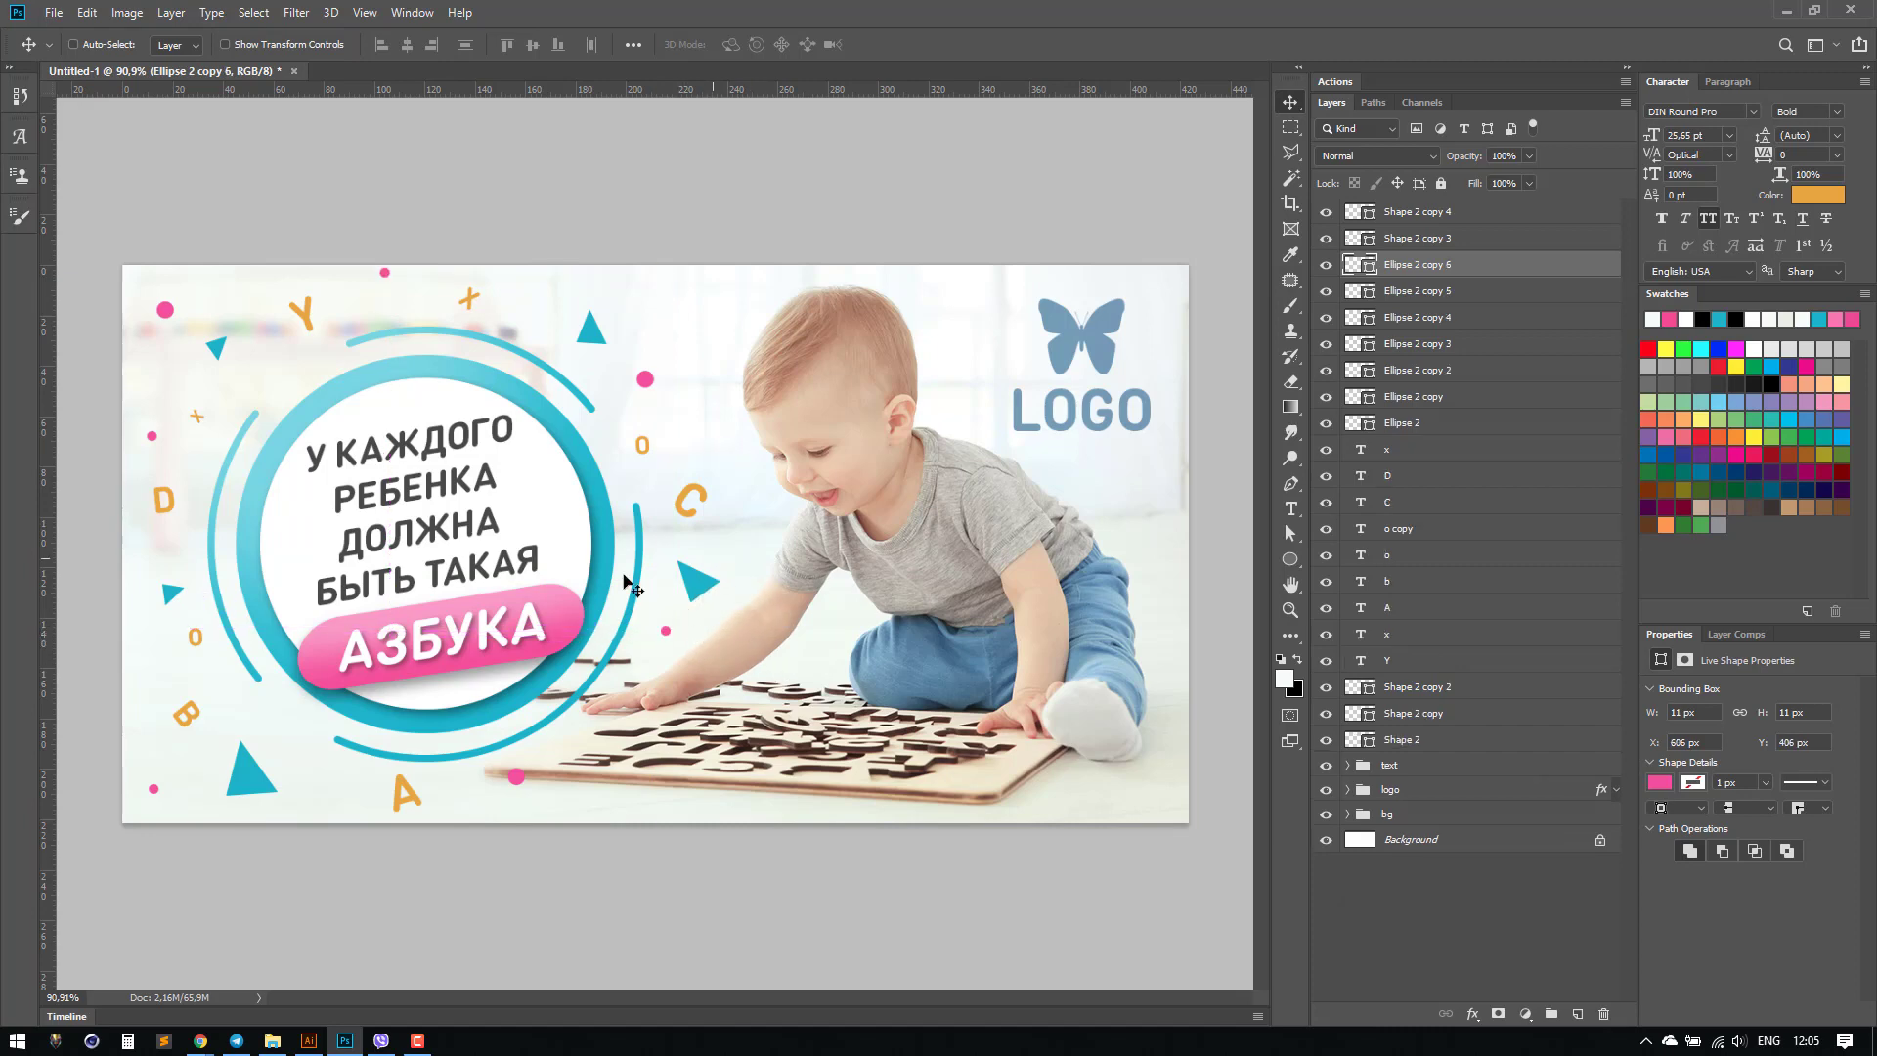
Step: Recolour the A below the badge, the X above it and the O to its left to muted violet 726dbb
key(ctrl+1)
ctrl+click(372, 817)
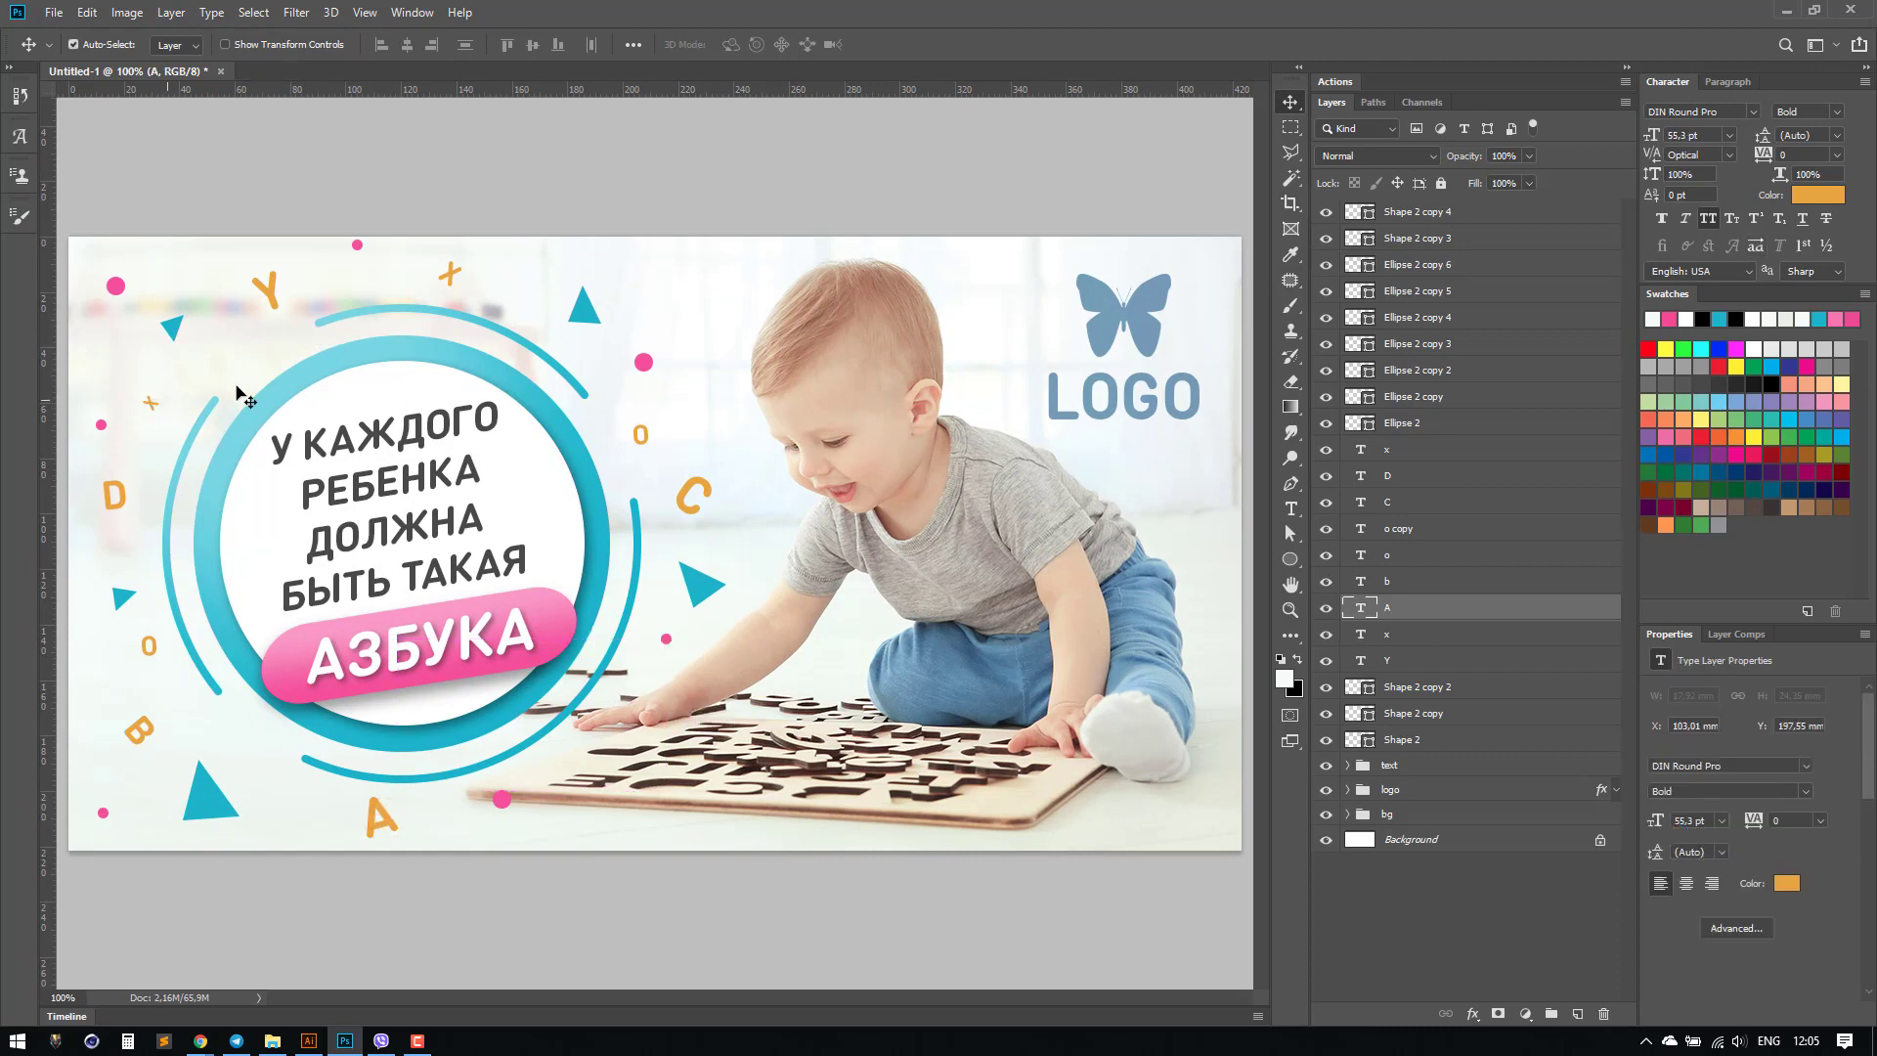
ctrl+shift+click(450, 281)
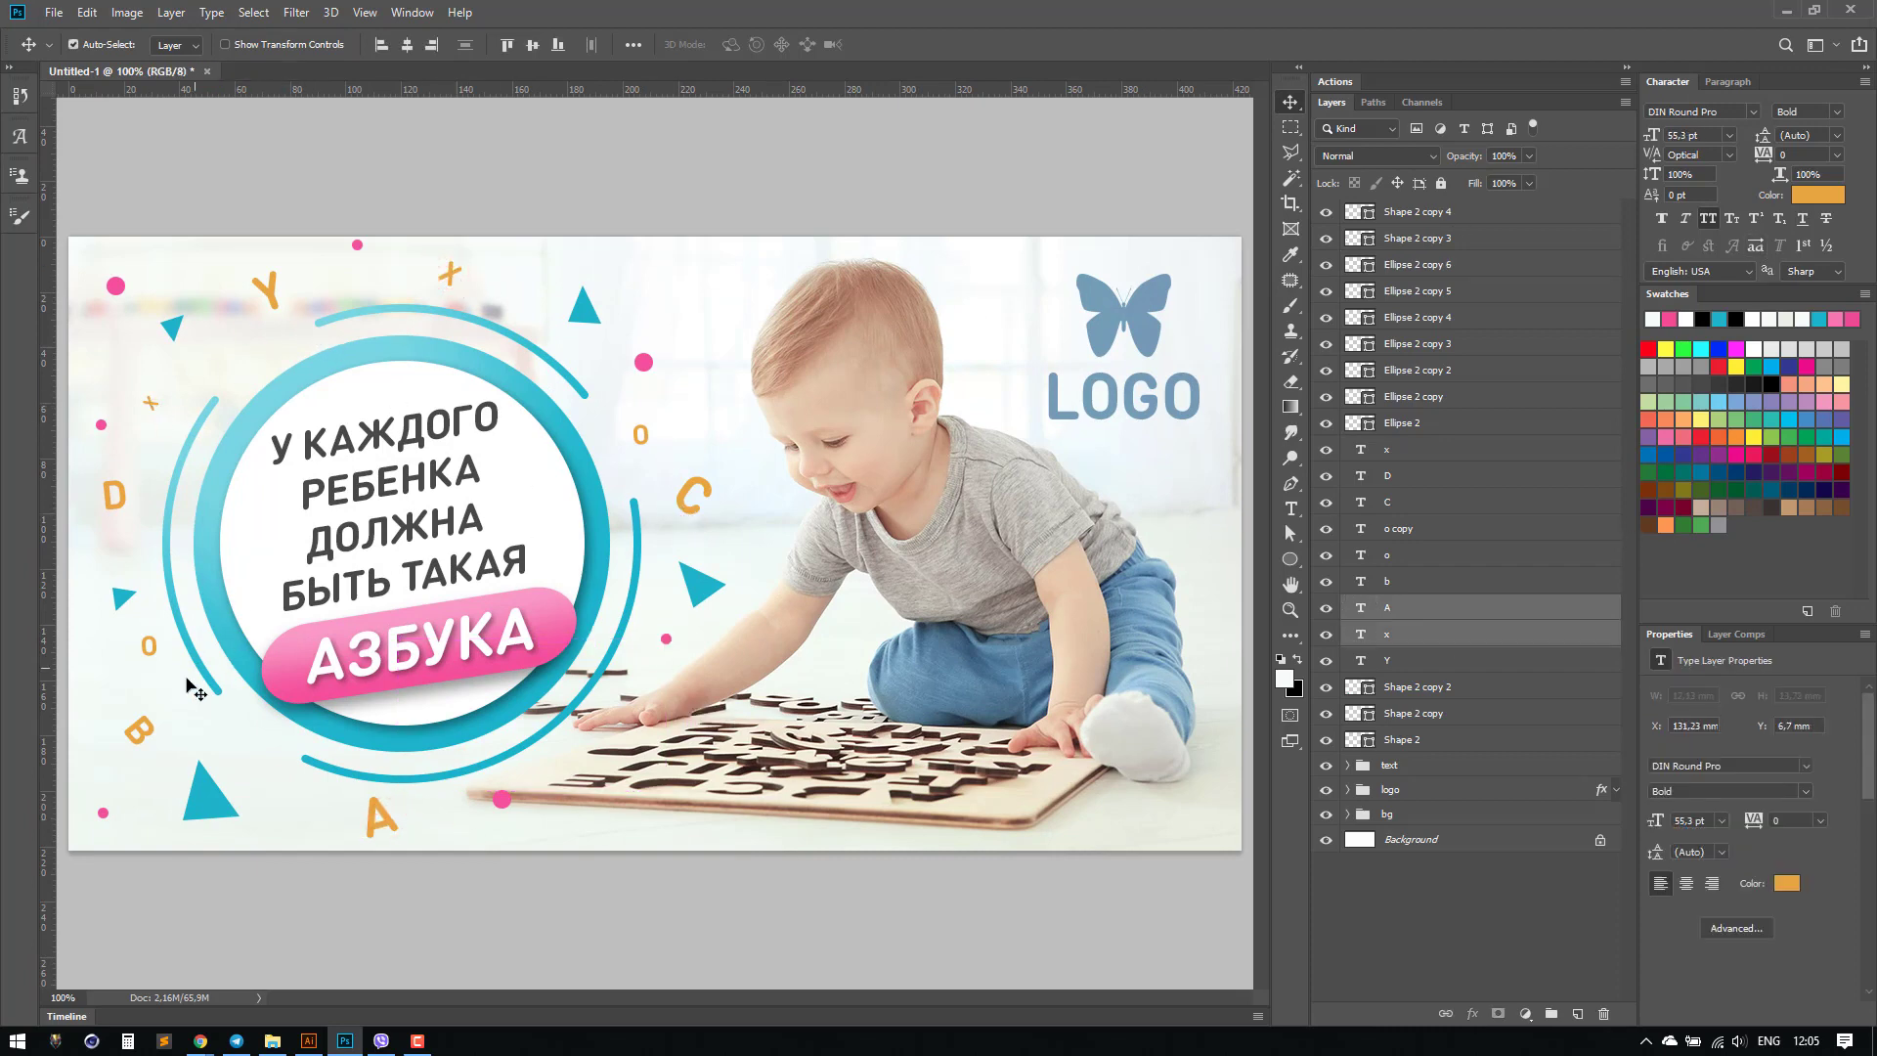
ctrl+shift+click(156, 658)
click(1818, 195)
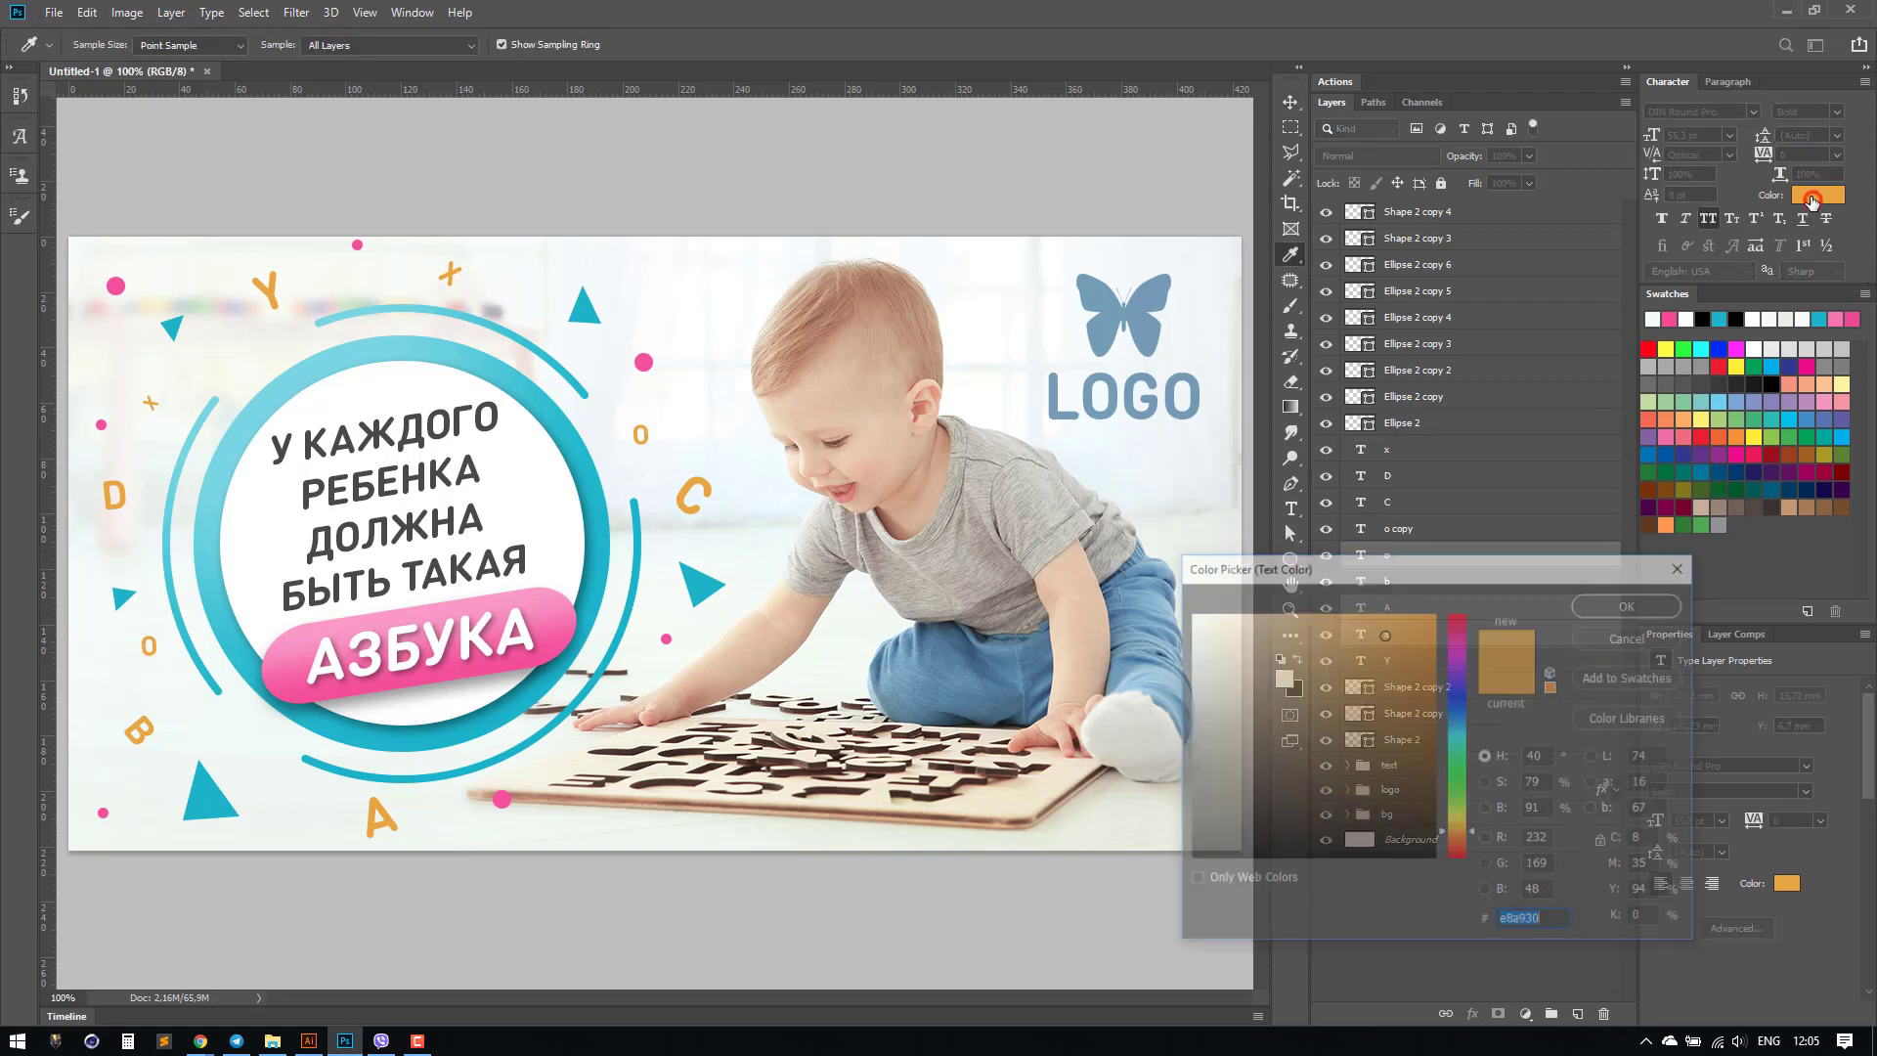
click(1472, 820)
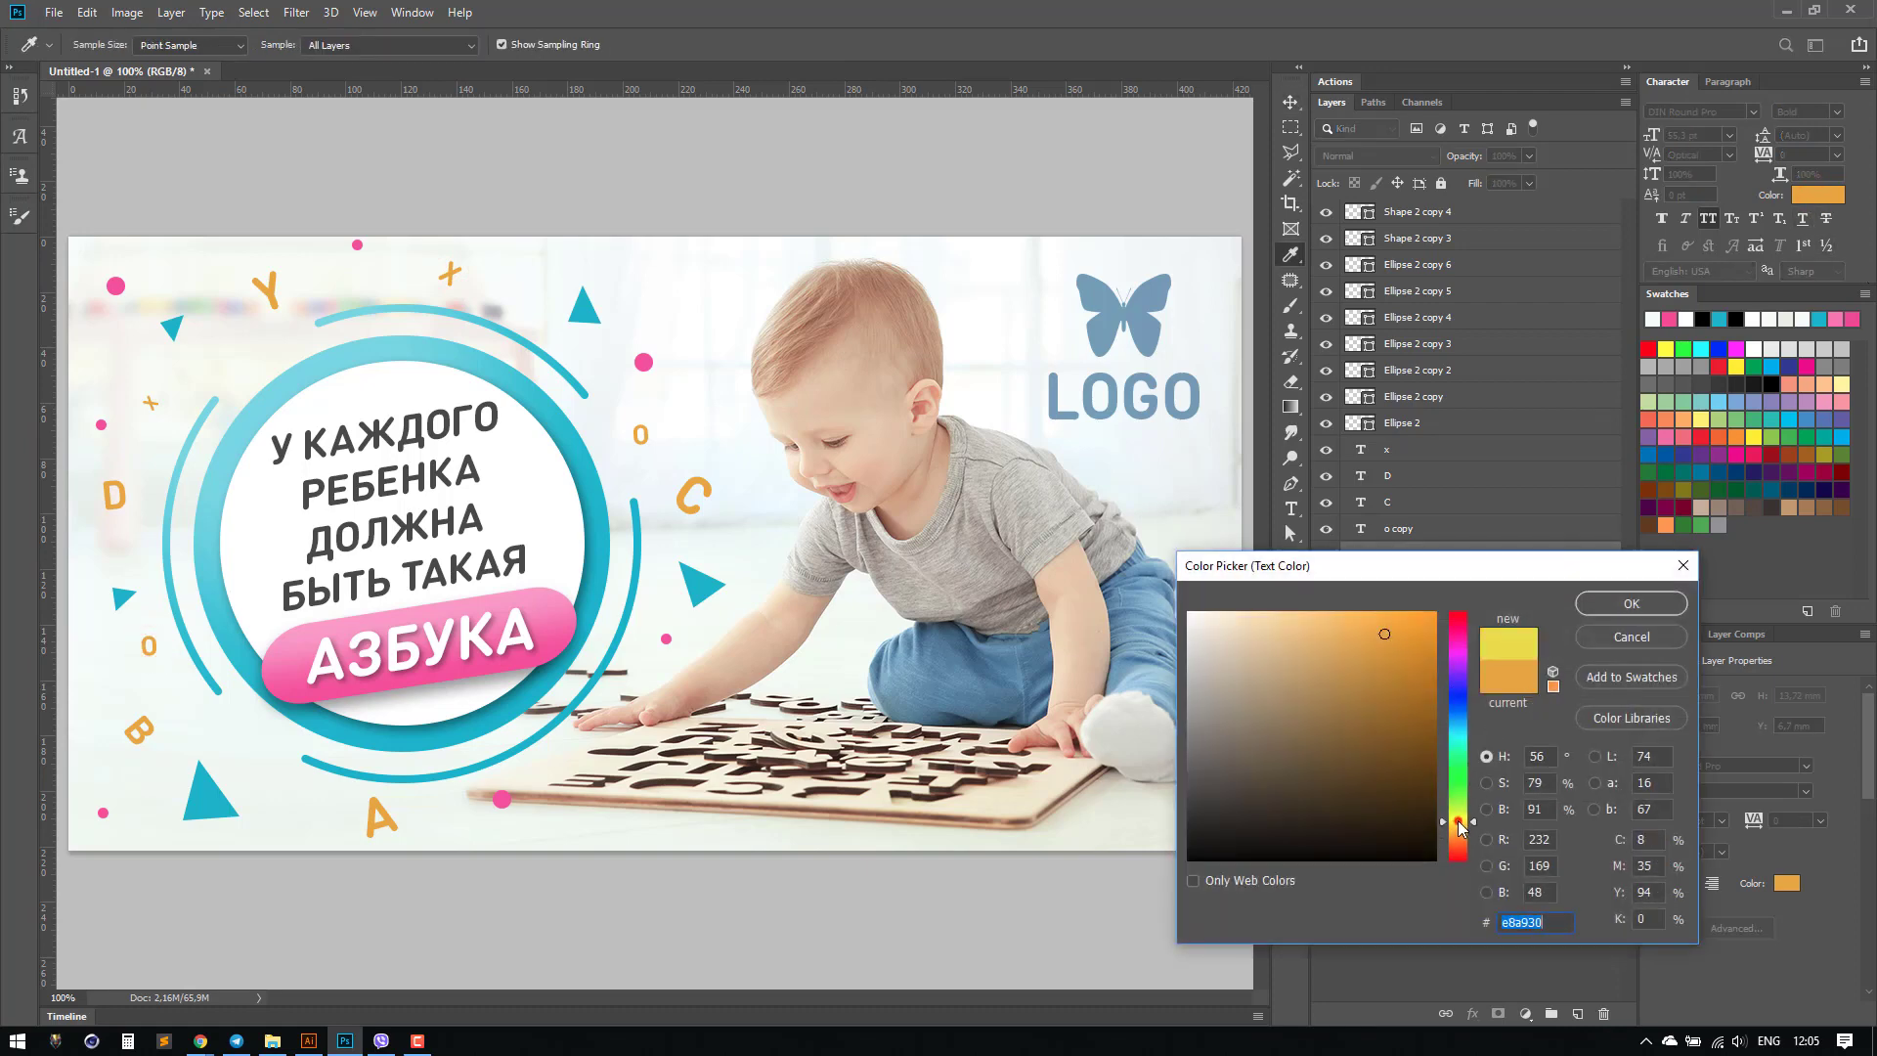
click(1398, 660)
click(1400, 655)
click(1425, 628)
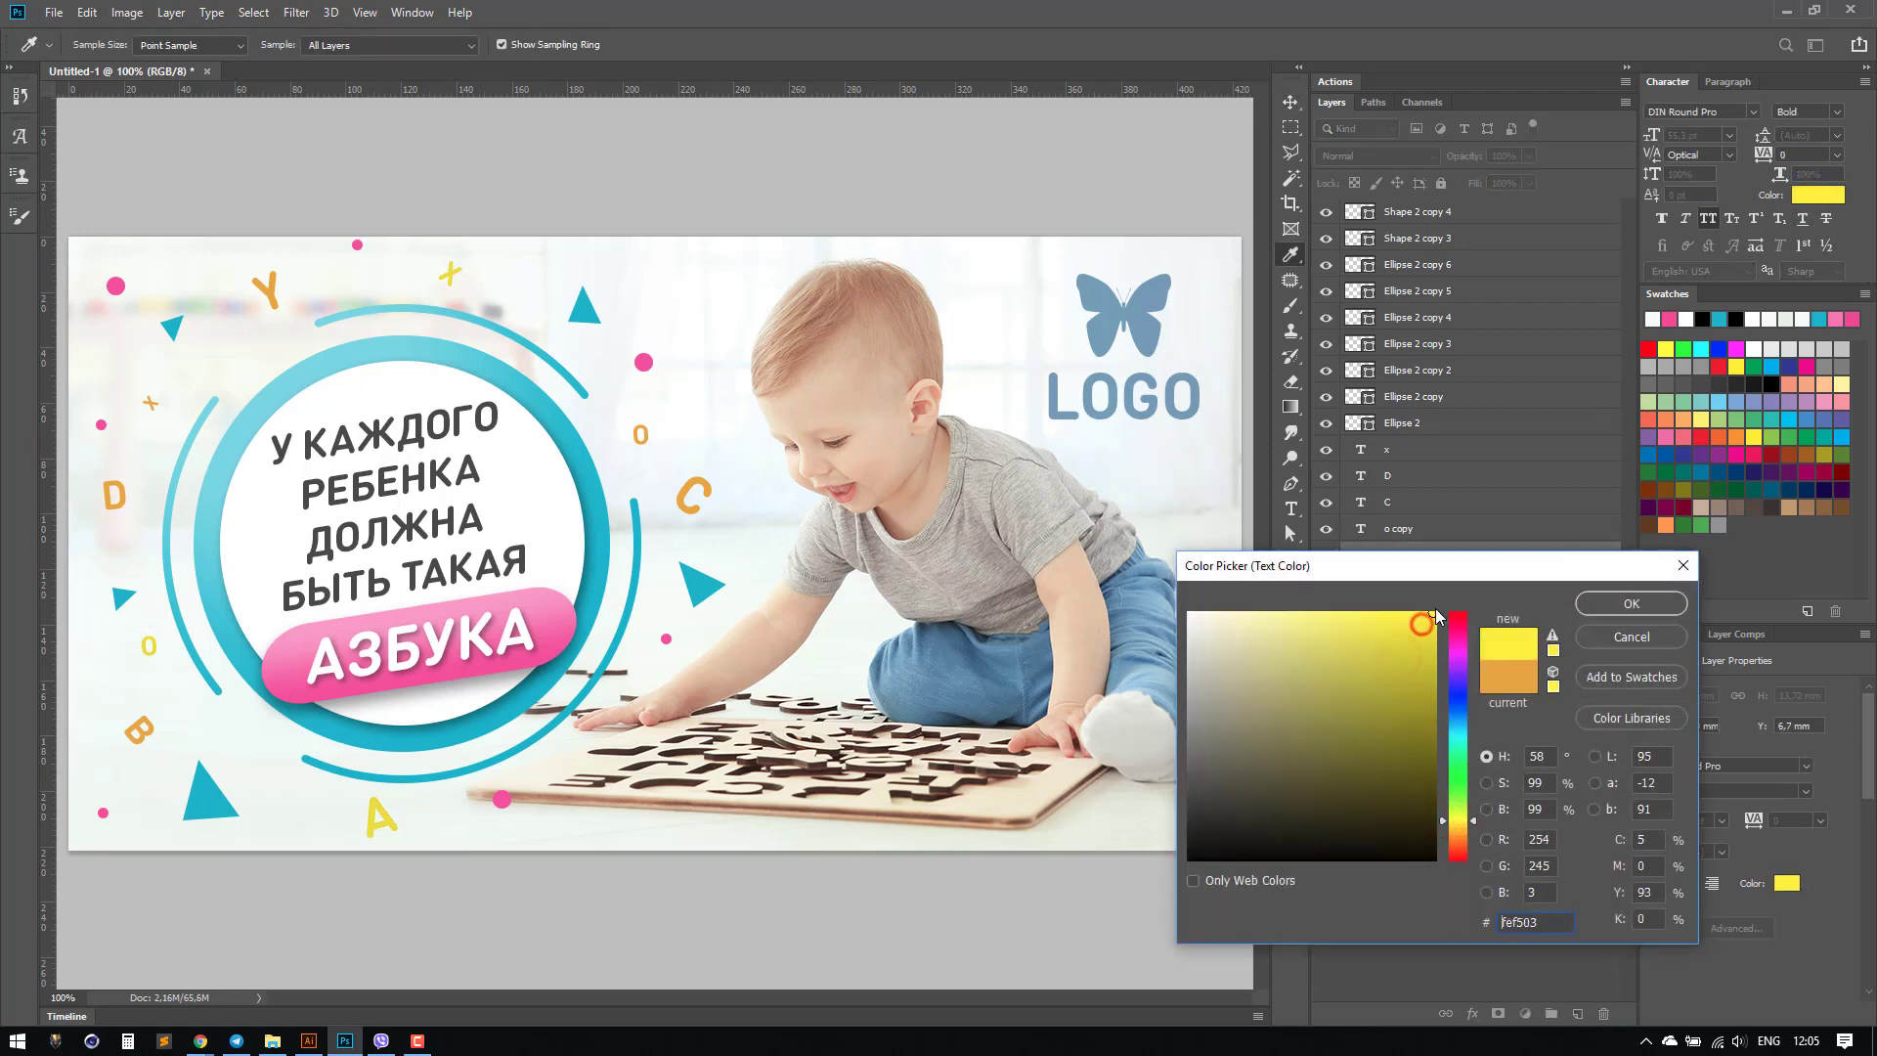
mouse_move(1423, 643)
mouse_down()
mouse_move(1425, 661)
mouse_move(1299, 682)
mouse_up()
click(1457, 691)
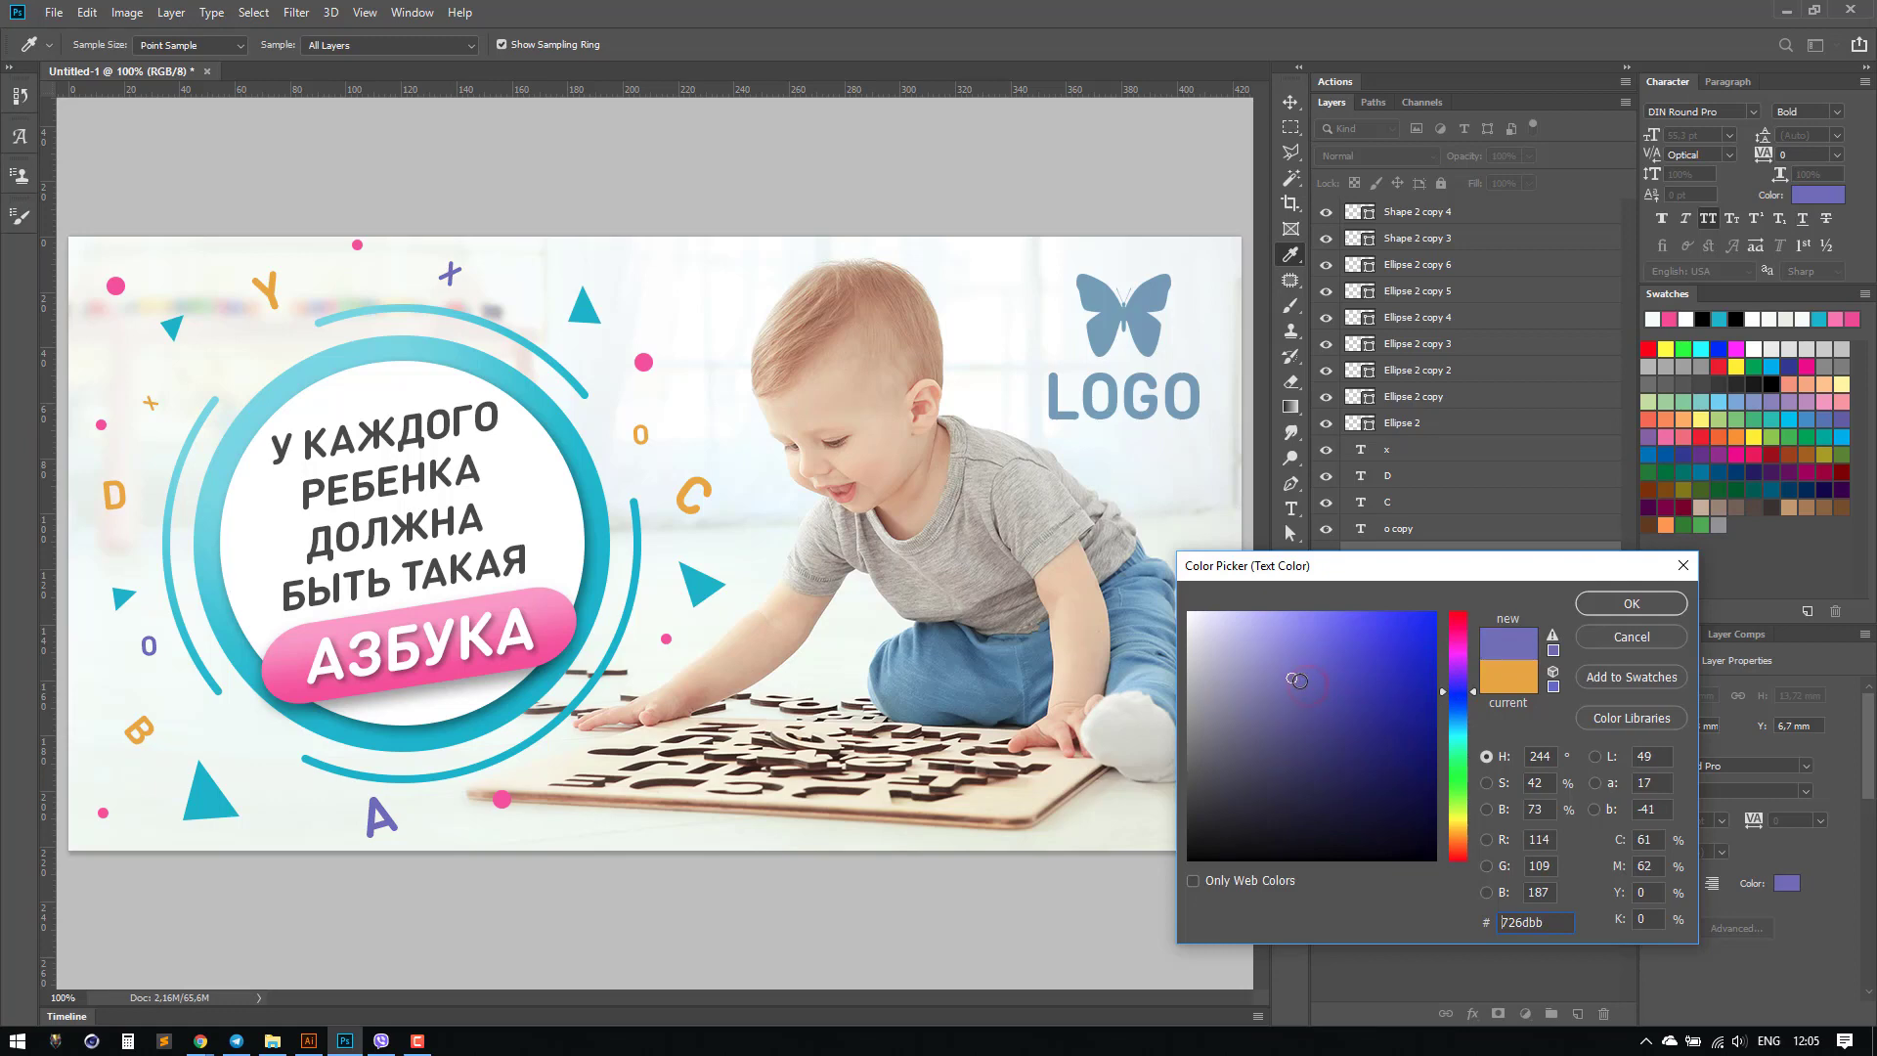
click(1631, 603)
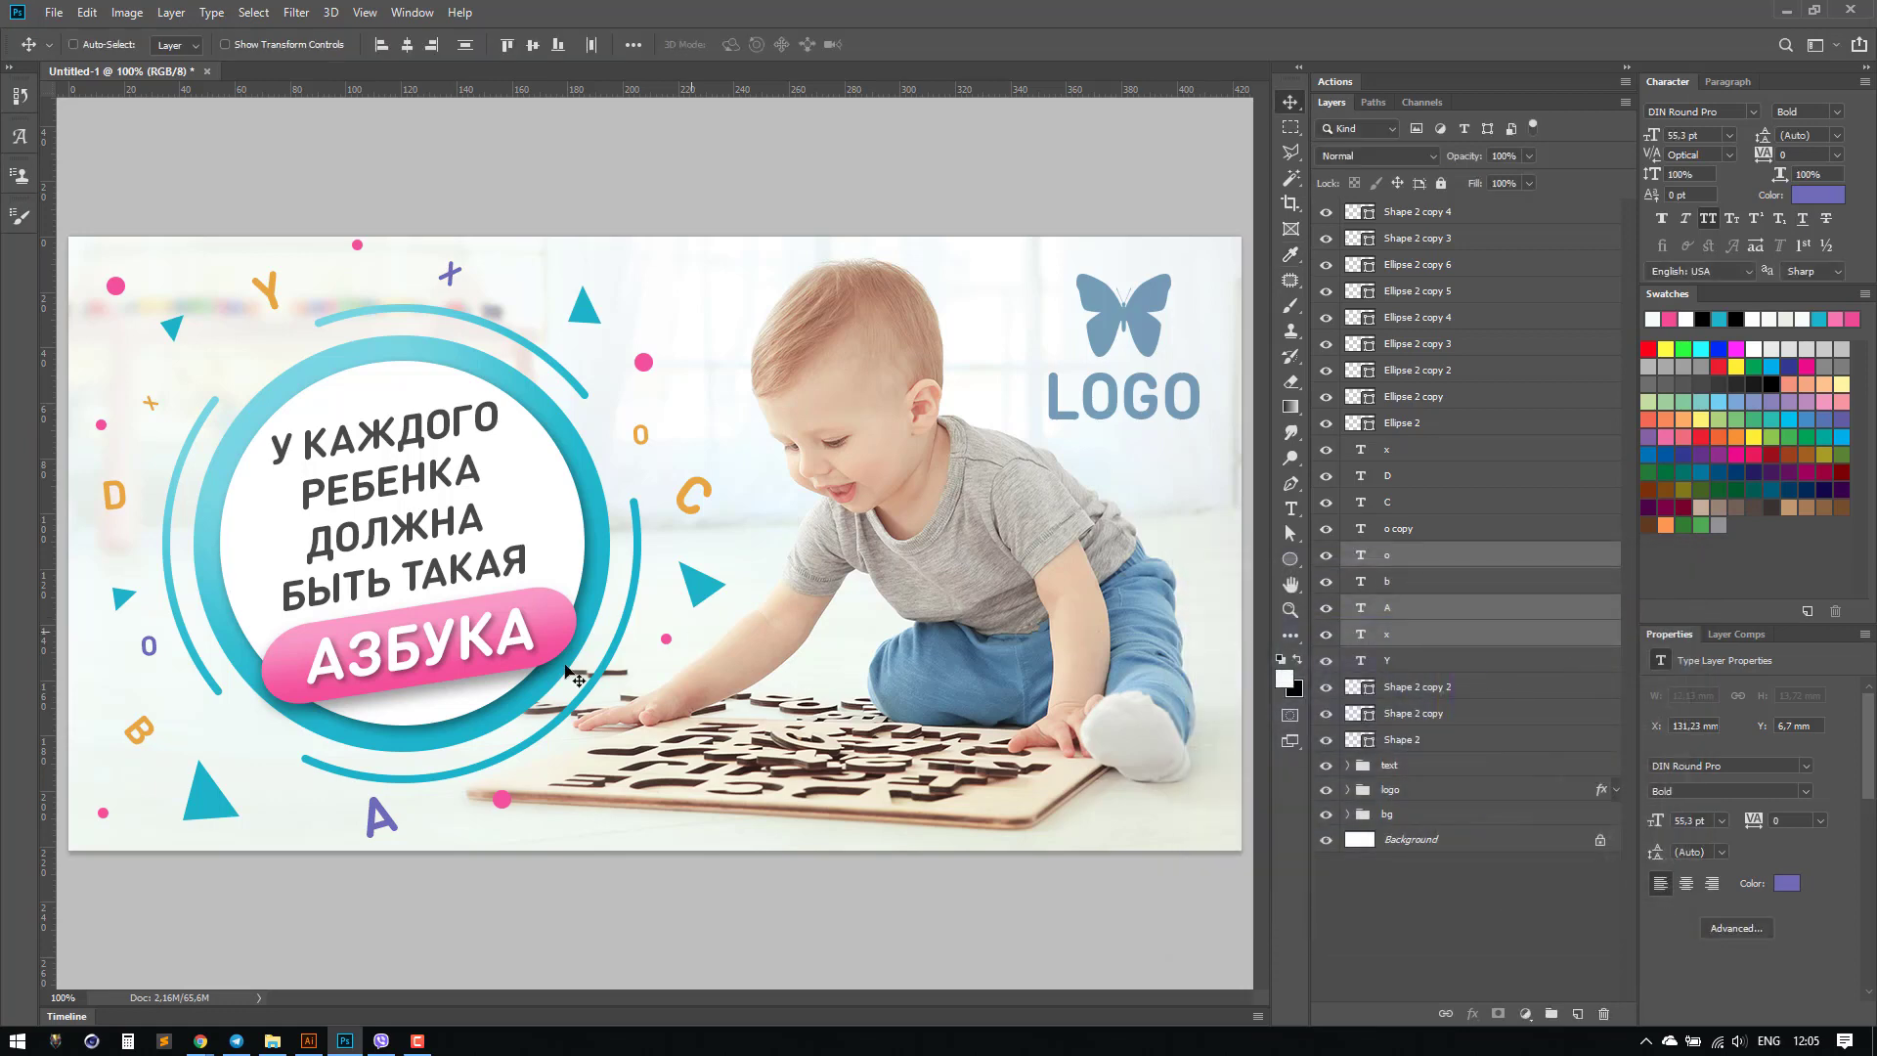
Step: Recolour the O right of the badge and the D left of it to bright pink-violet e863ed
ctrl+click(642, 435)
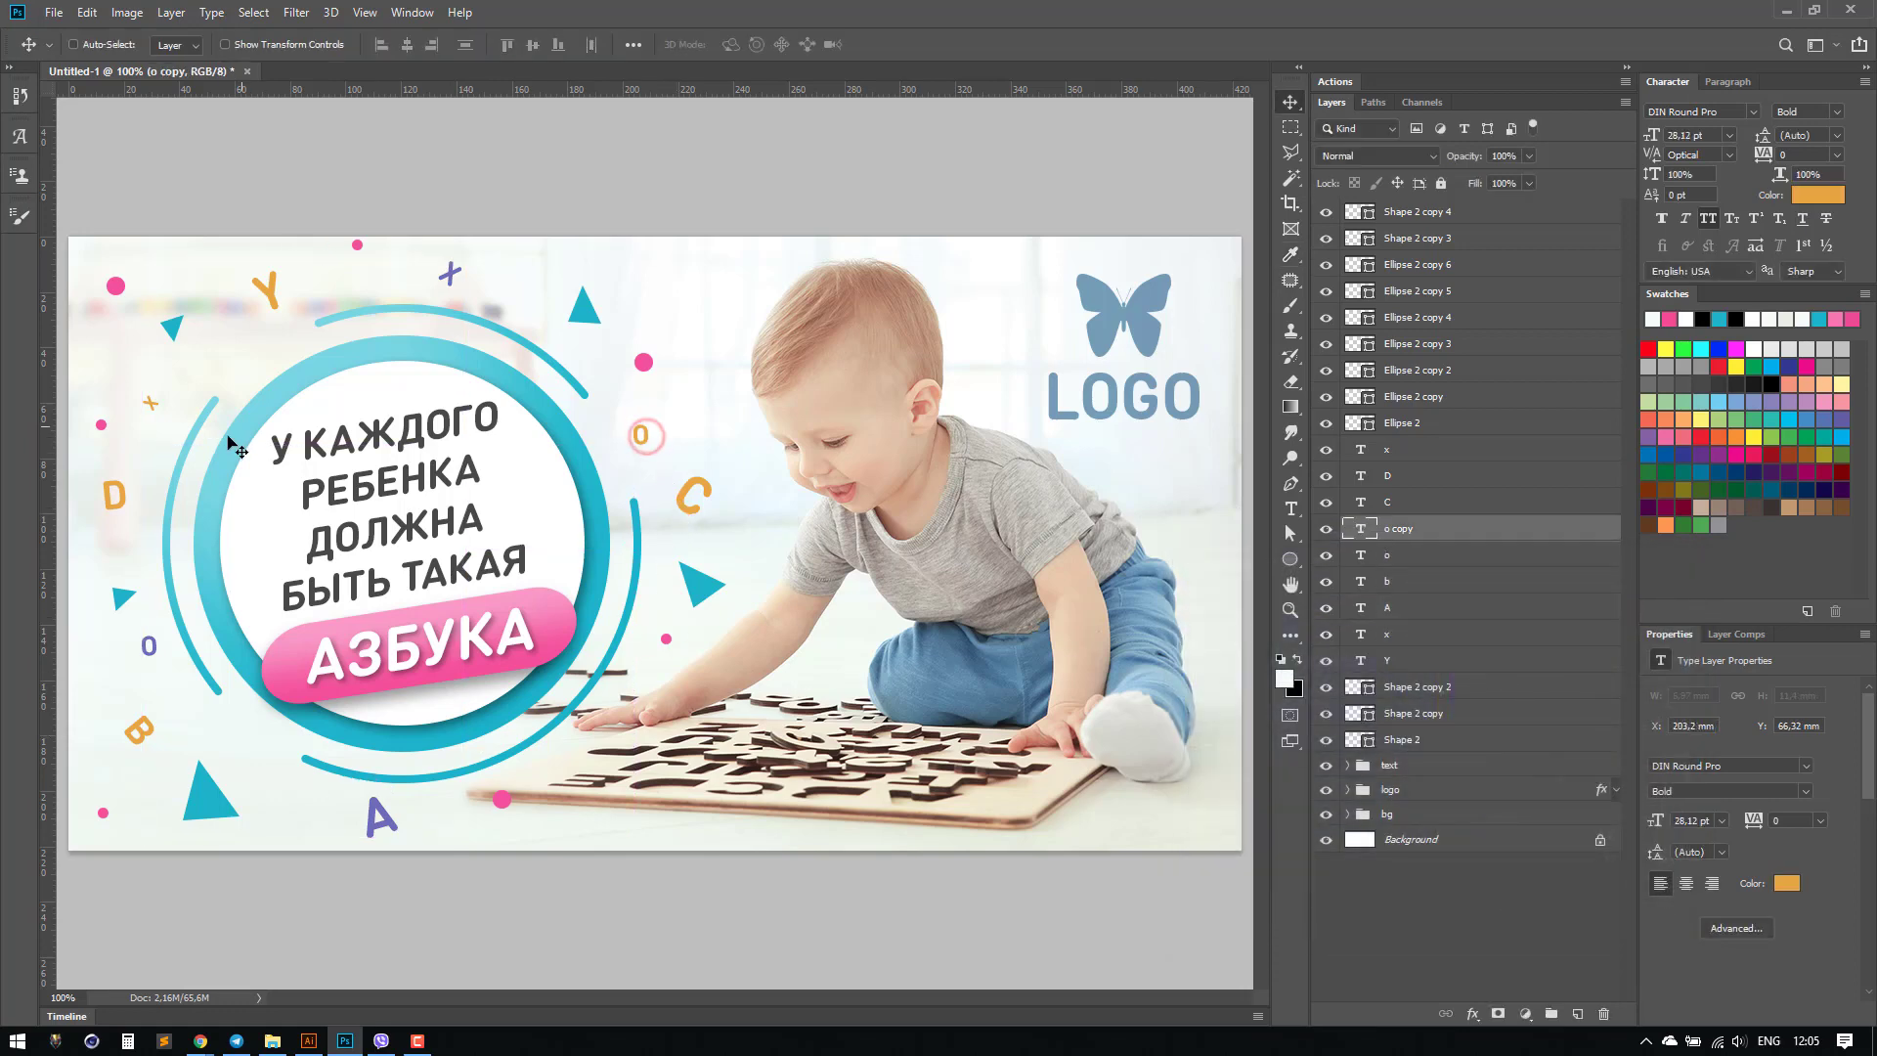
shift+click(117, 495)
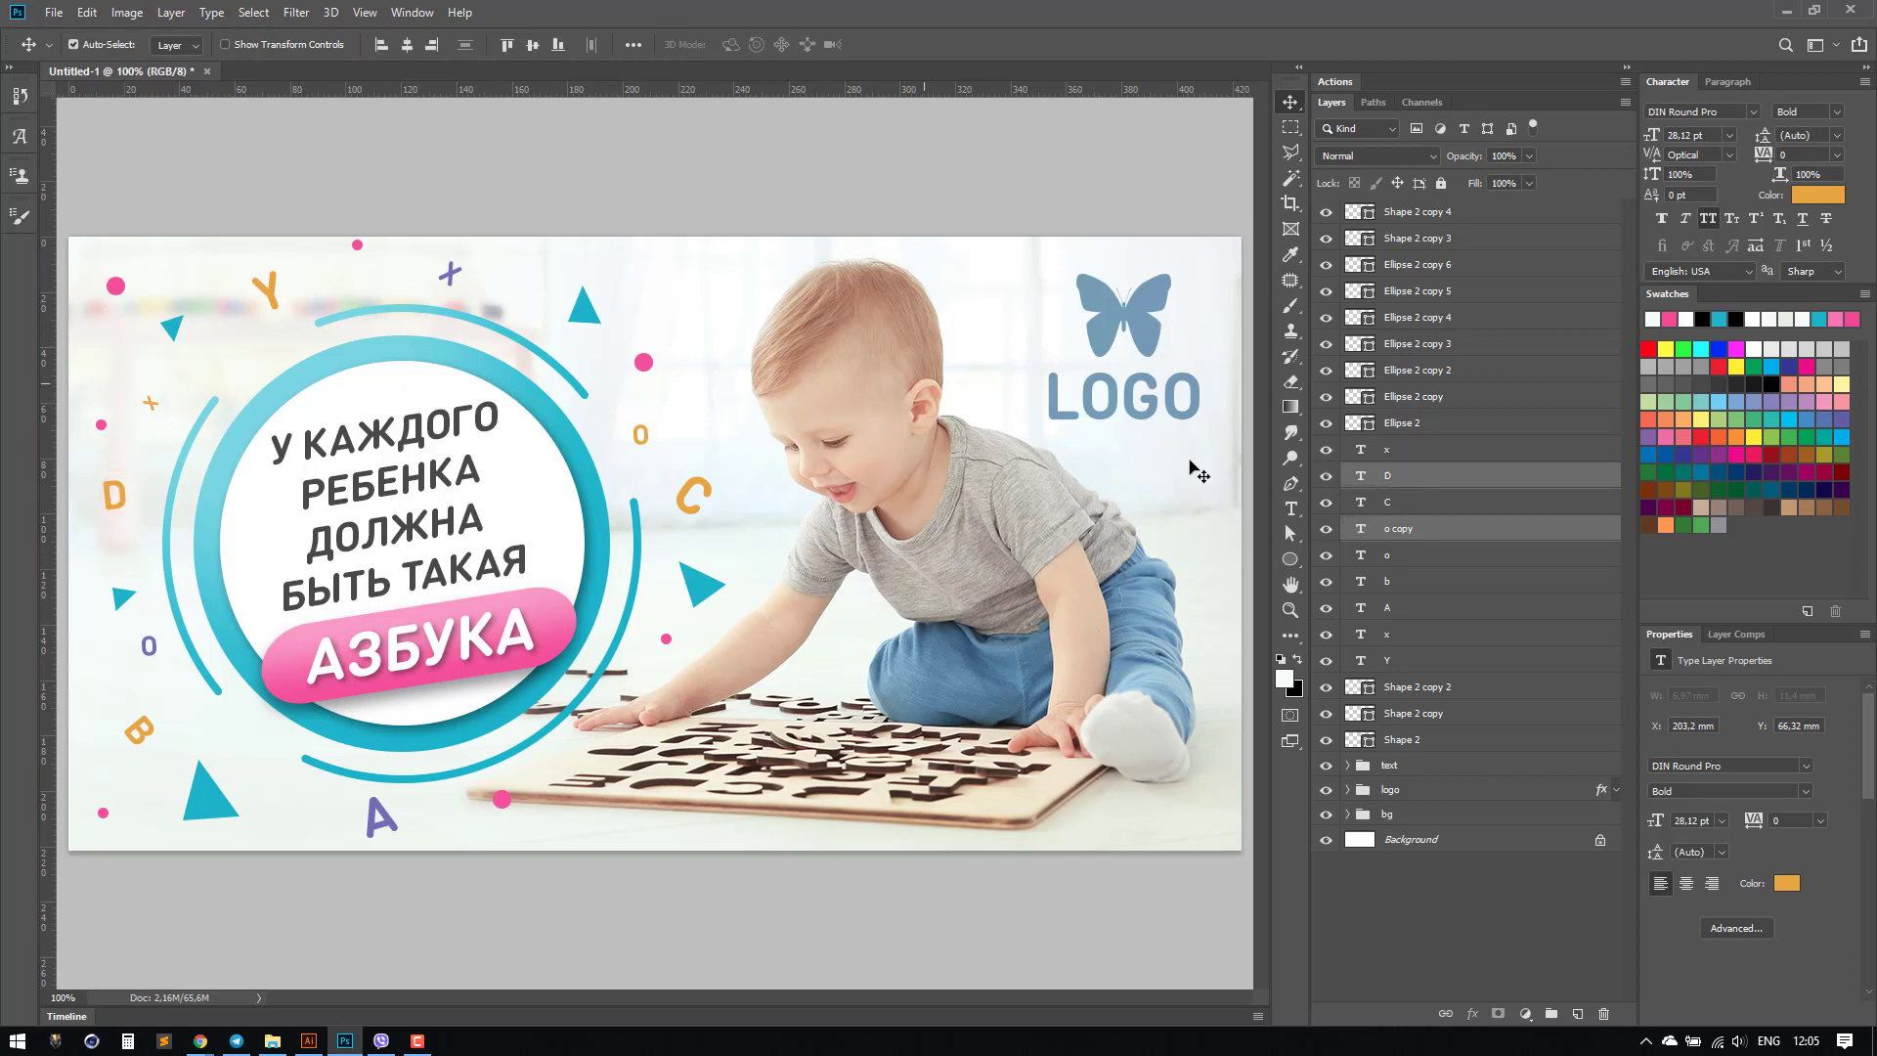
click(1842, 197)
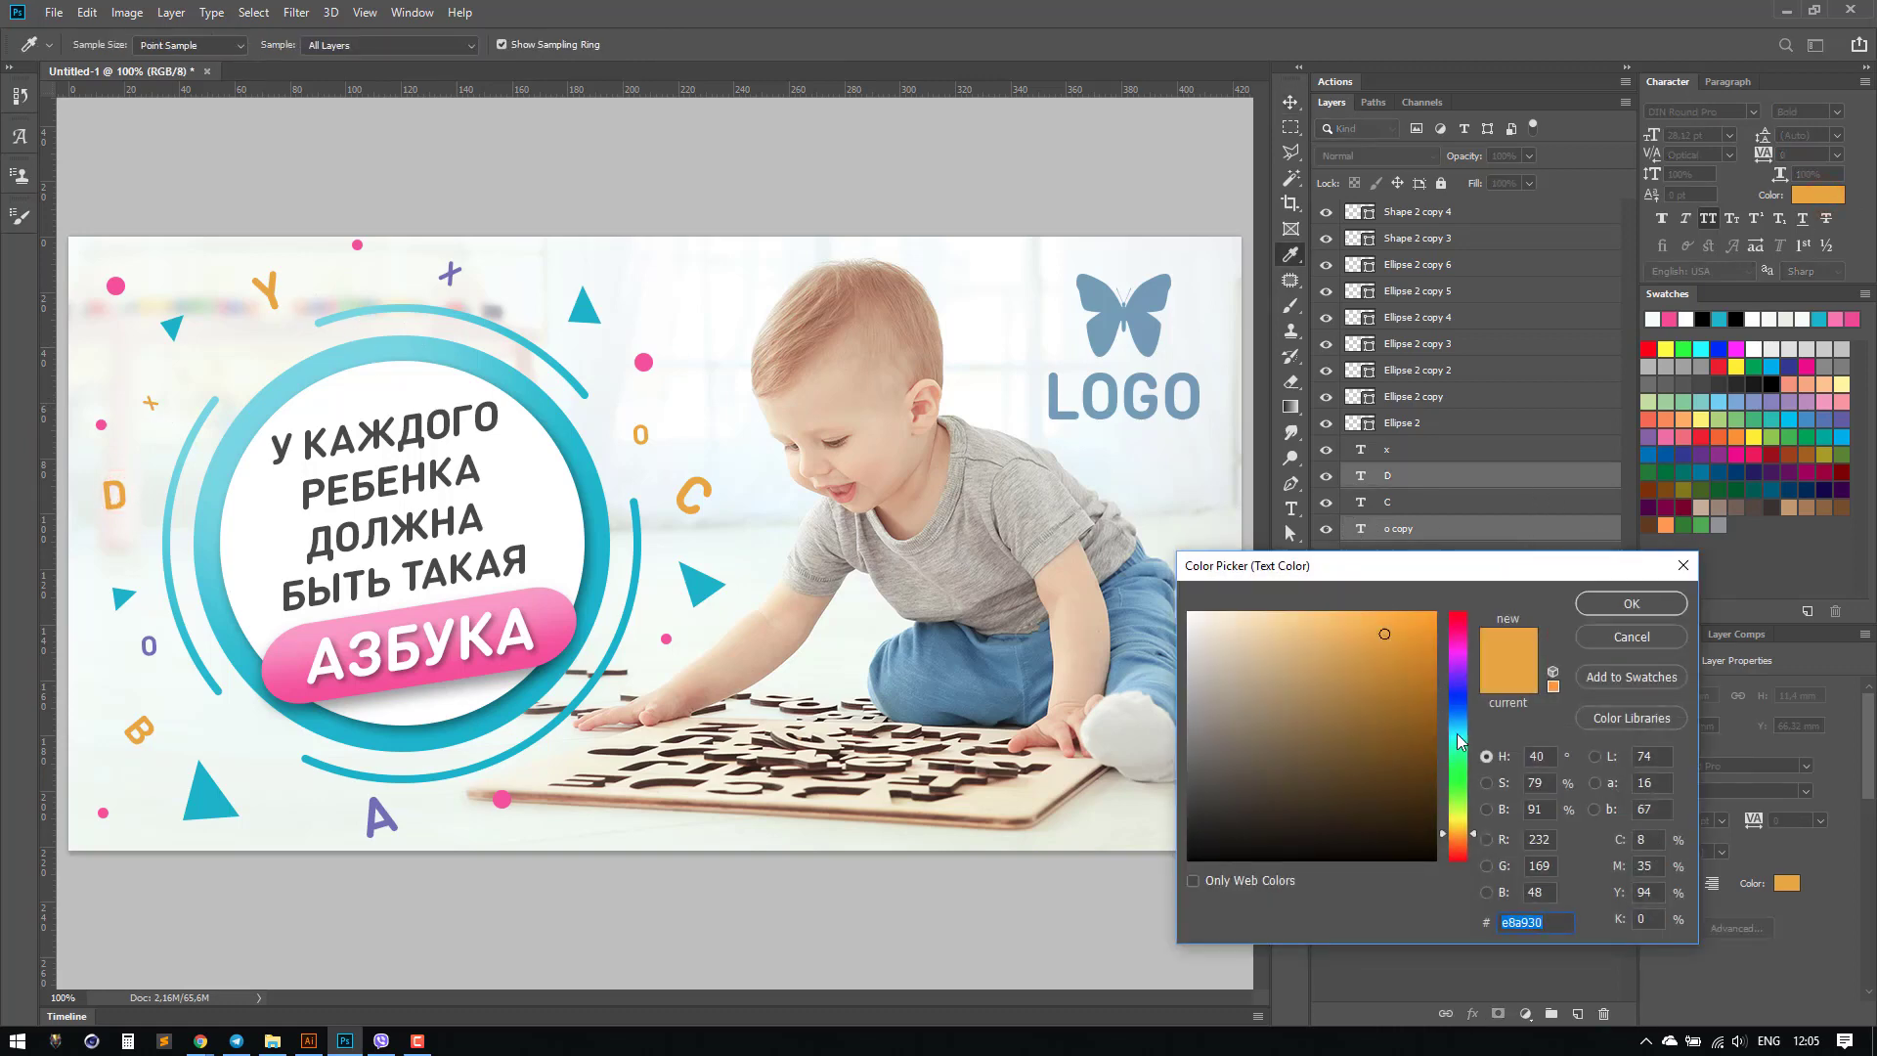
click(1461, 655)
mouse_move(1396, 643)
mouse_down()
mouse_move(1395, 666)
mouse_move(1358, 668)
mouse_move(1333, 636)
mouse_up()
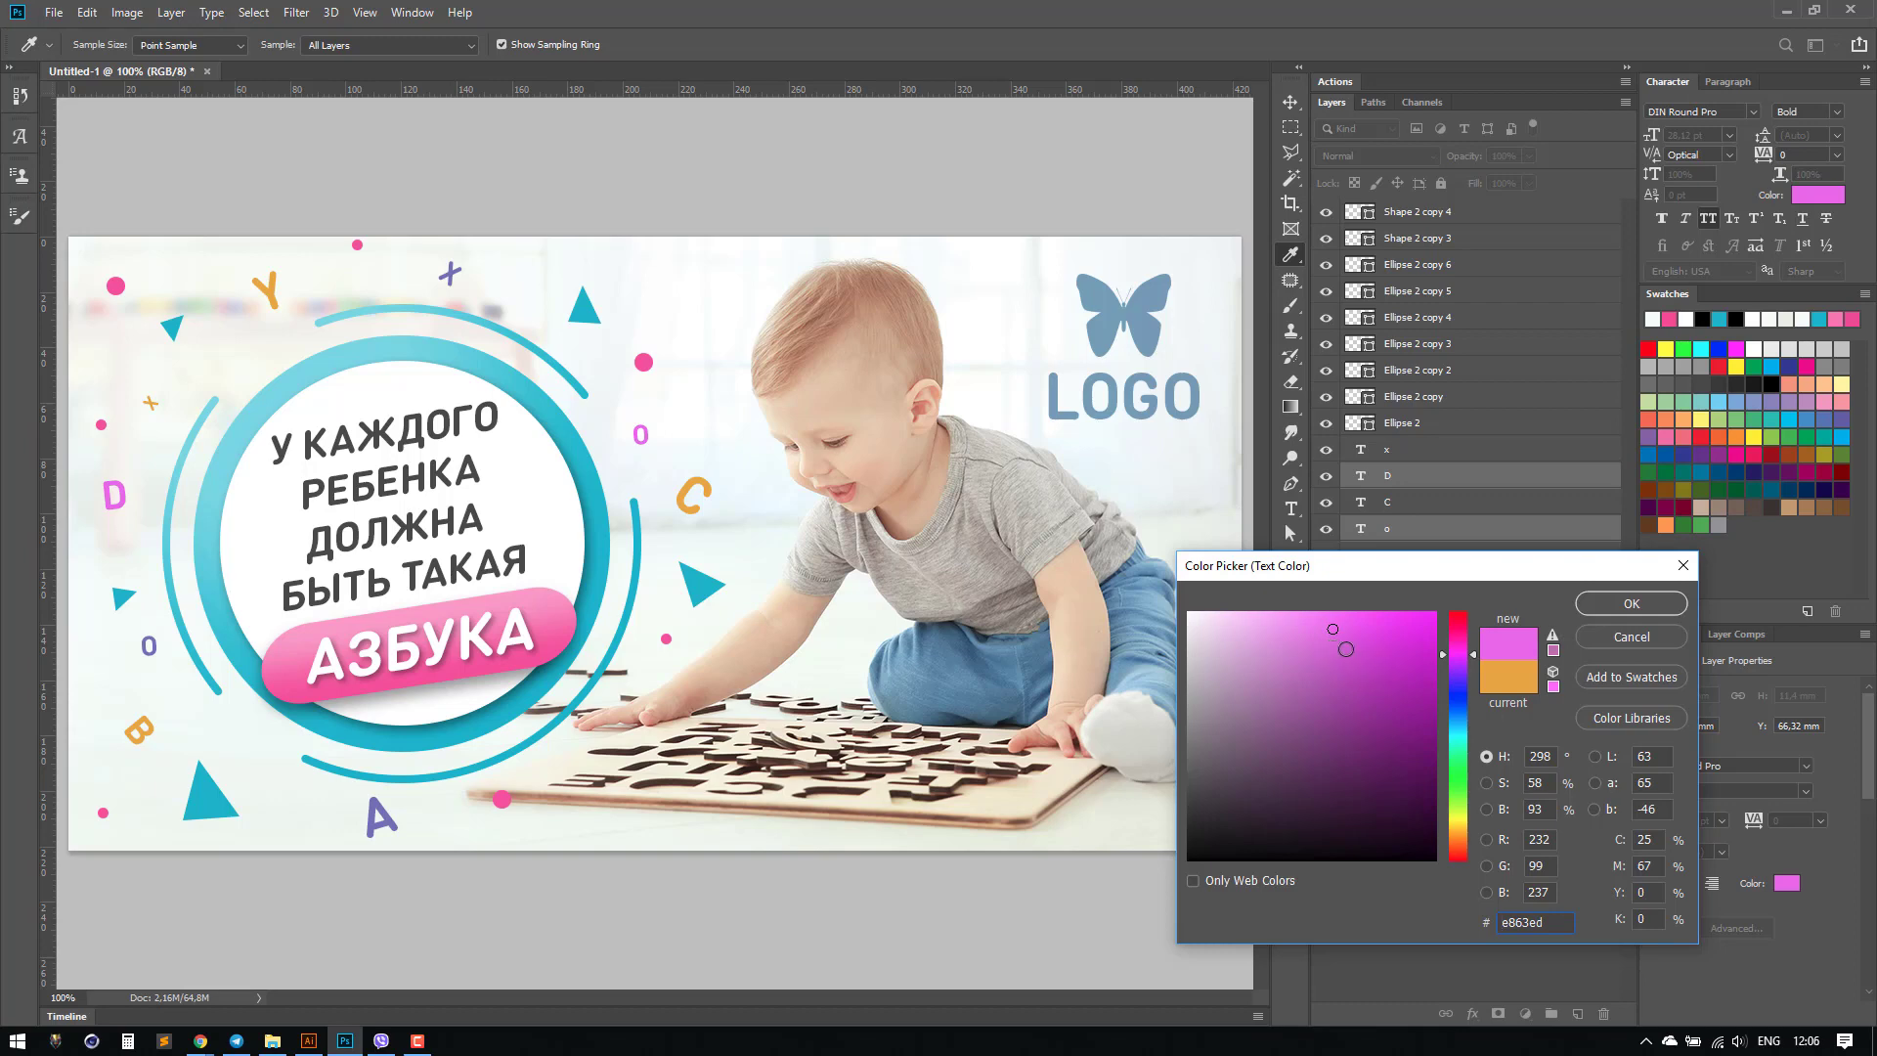
click(1631, 603)
key(v)
Step: Change the fill of the large triangle at the badge's lower left to purple c063d1
scroll(810, 572, down, 2)
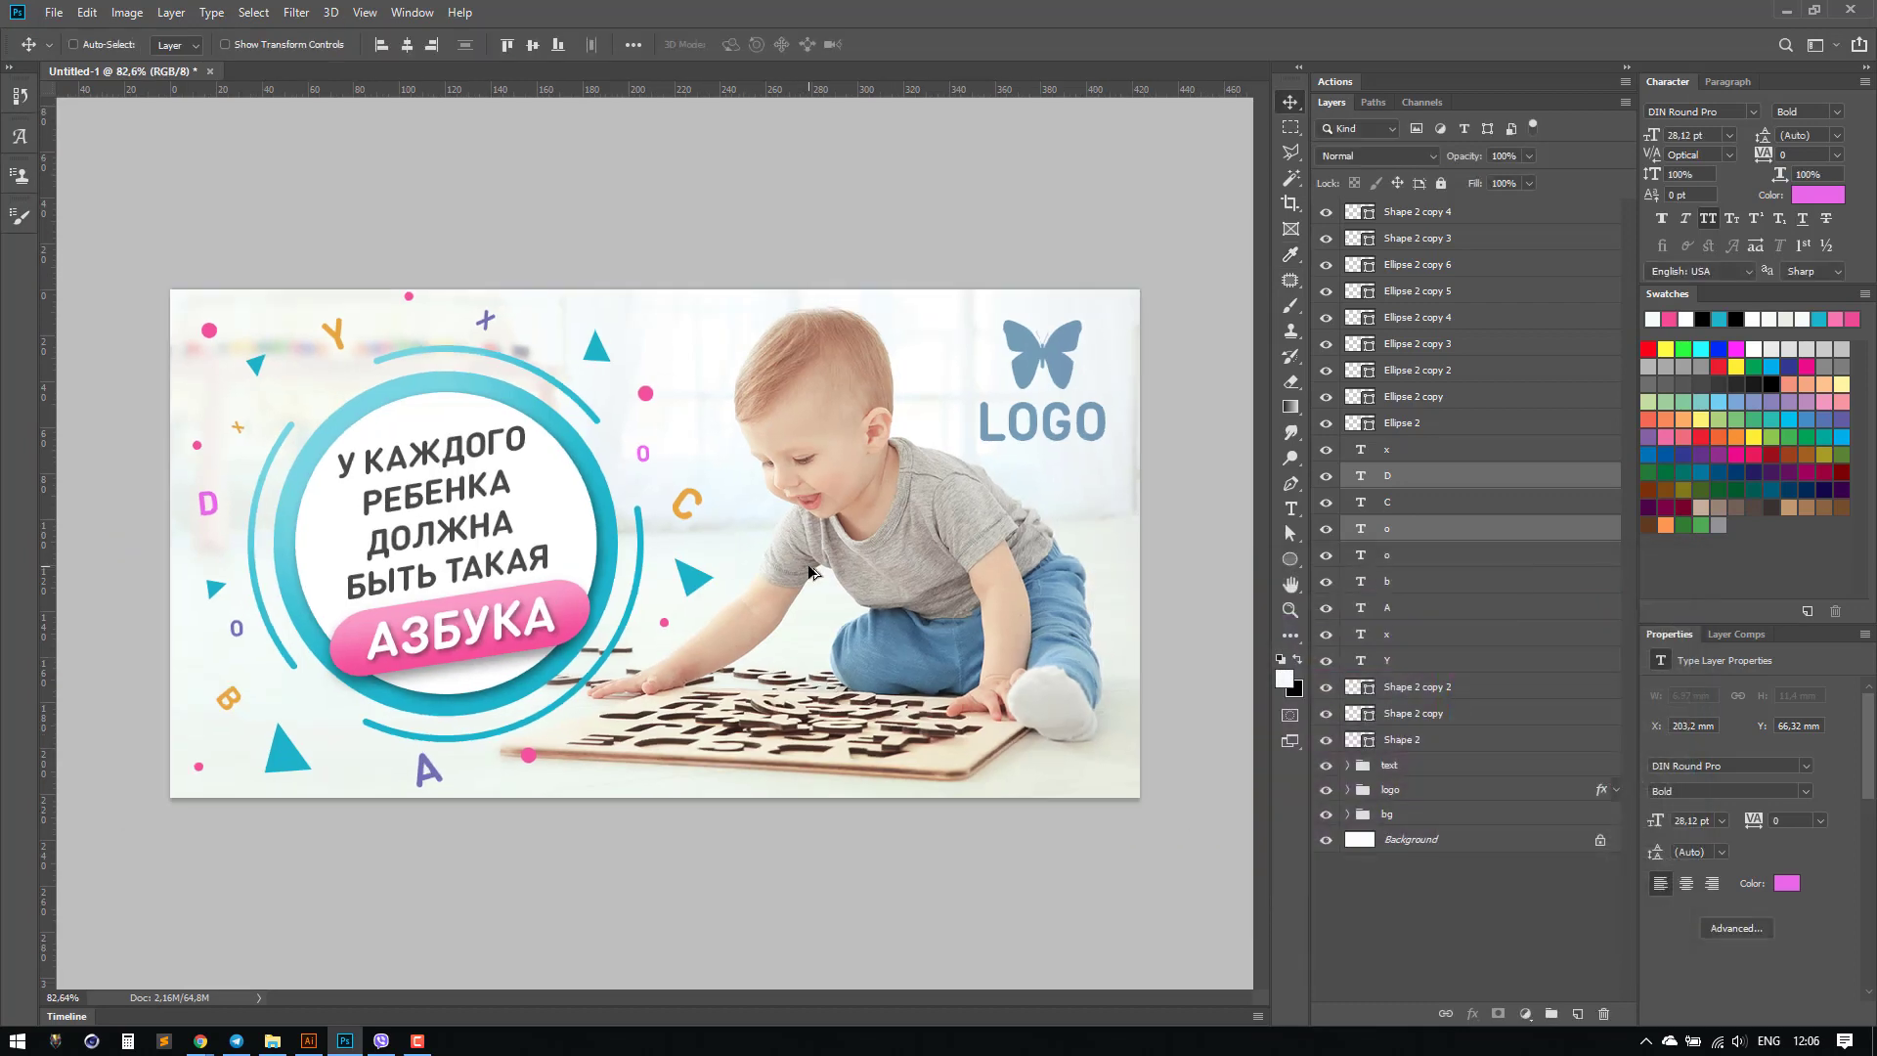
ctrl+click(299, 760)
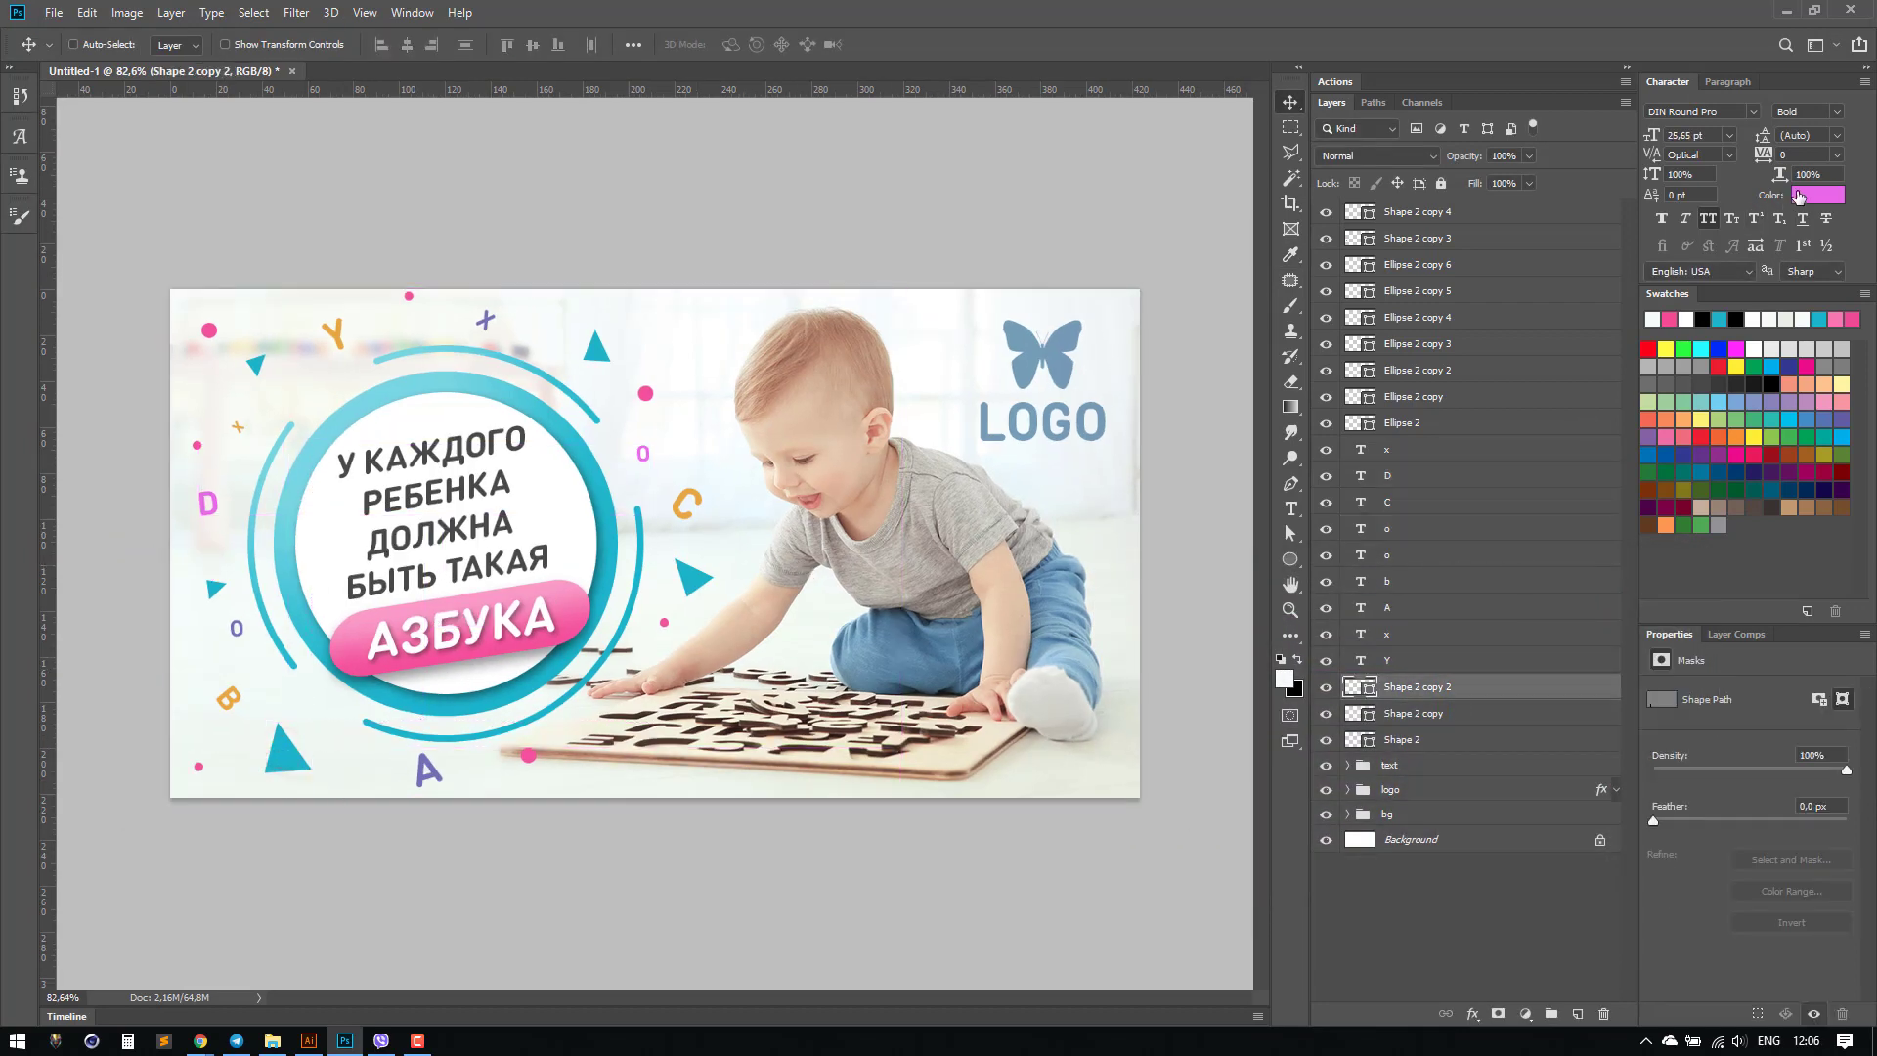
double_click(1369, 686)
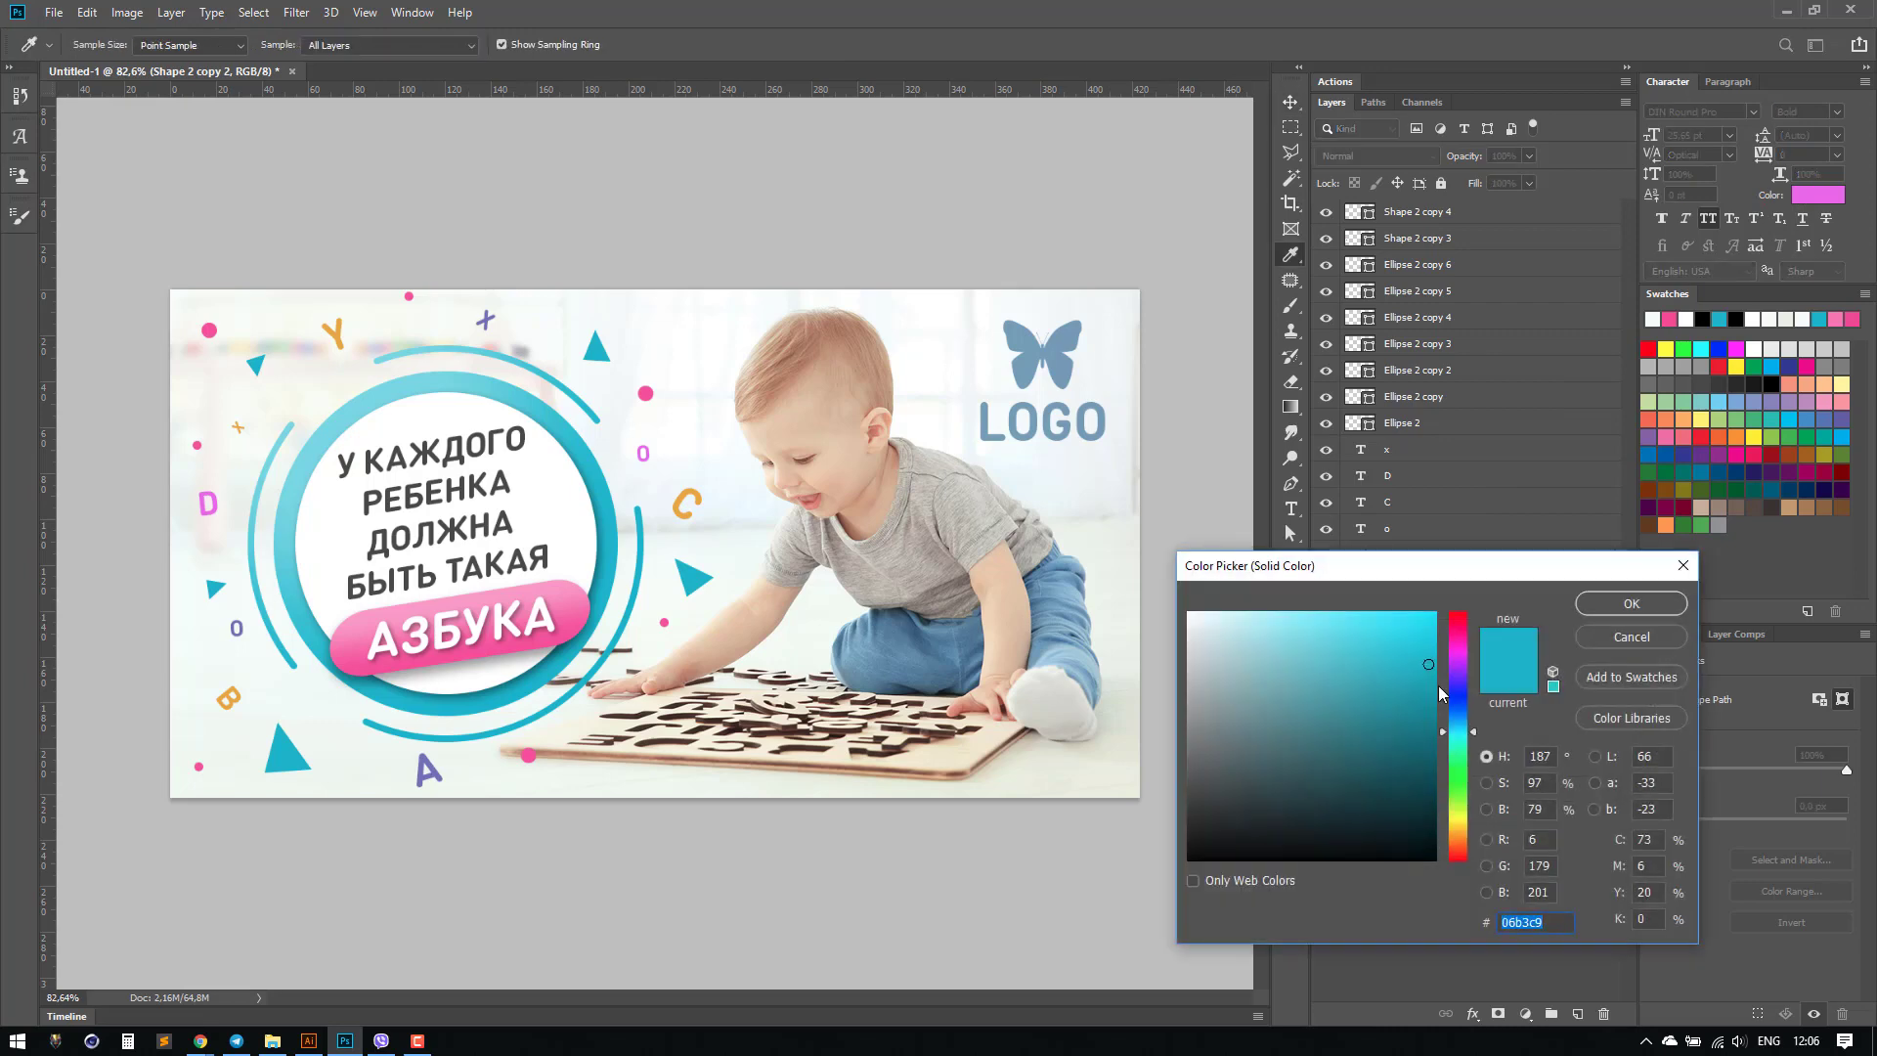
mouse_move(1458, 659)
mouse_down()
mouse_move(1458, 632)
mouse_move(1395, 656)
mouse_move(1362, 639)
mouse_up()
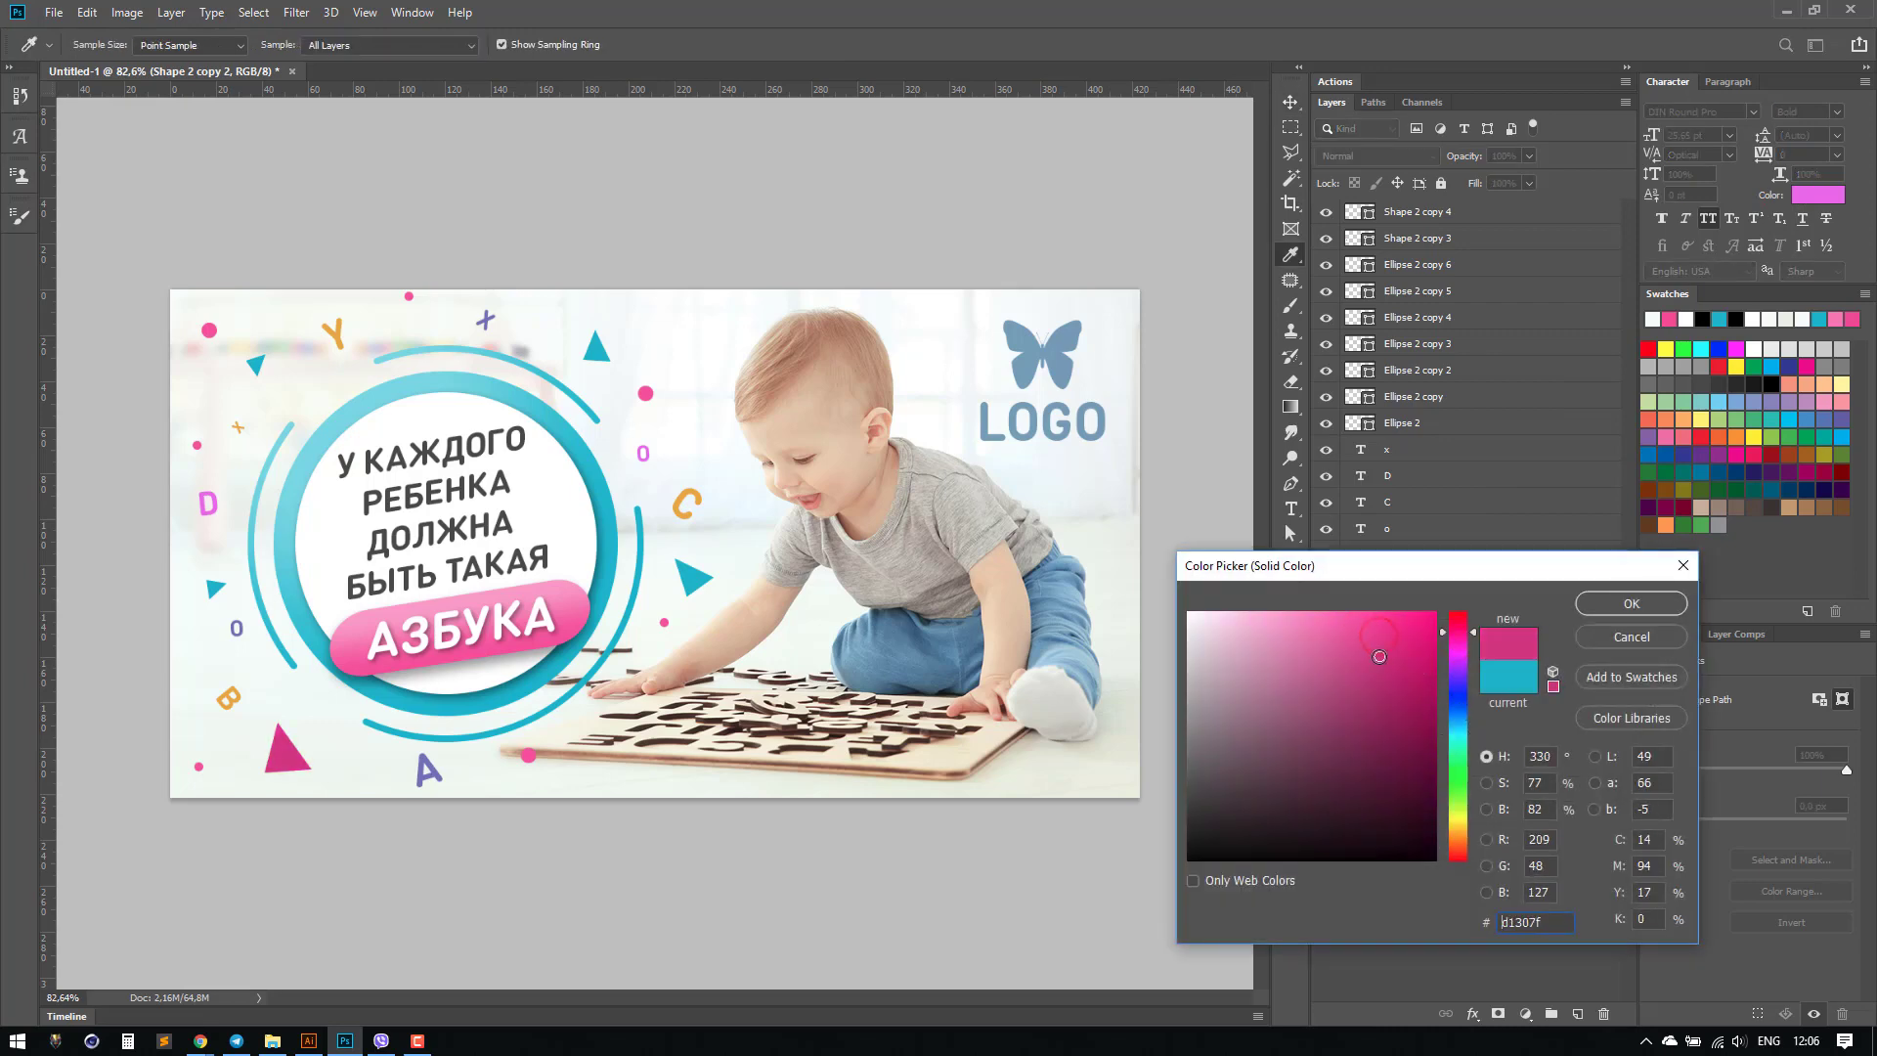
mouse_move(1456, 673)
mouse_down()
mouse_move(1349, 638)
mouse_move(1321, 660)
mouse_up()
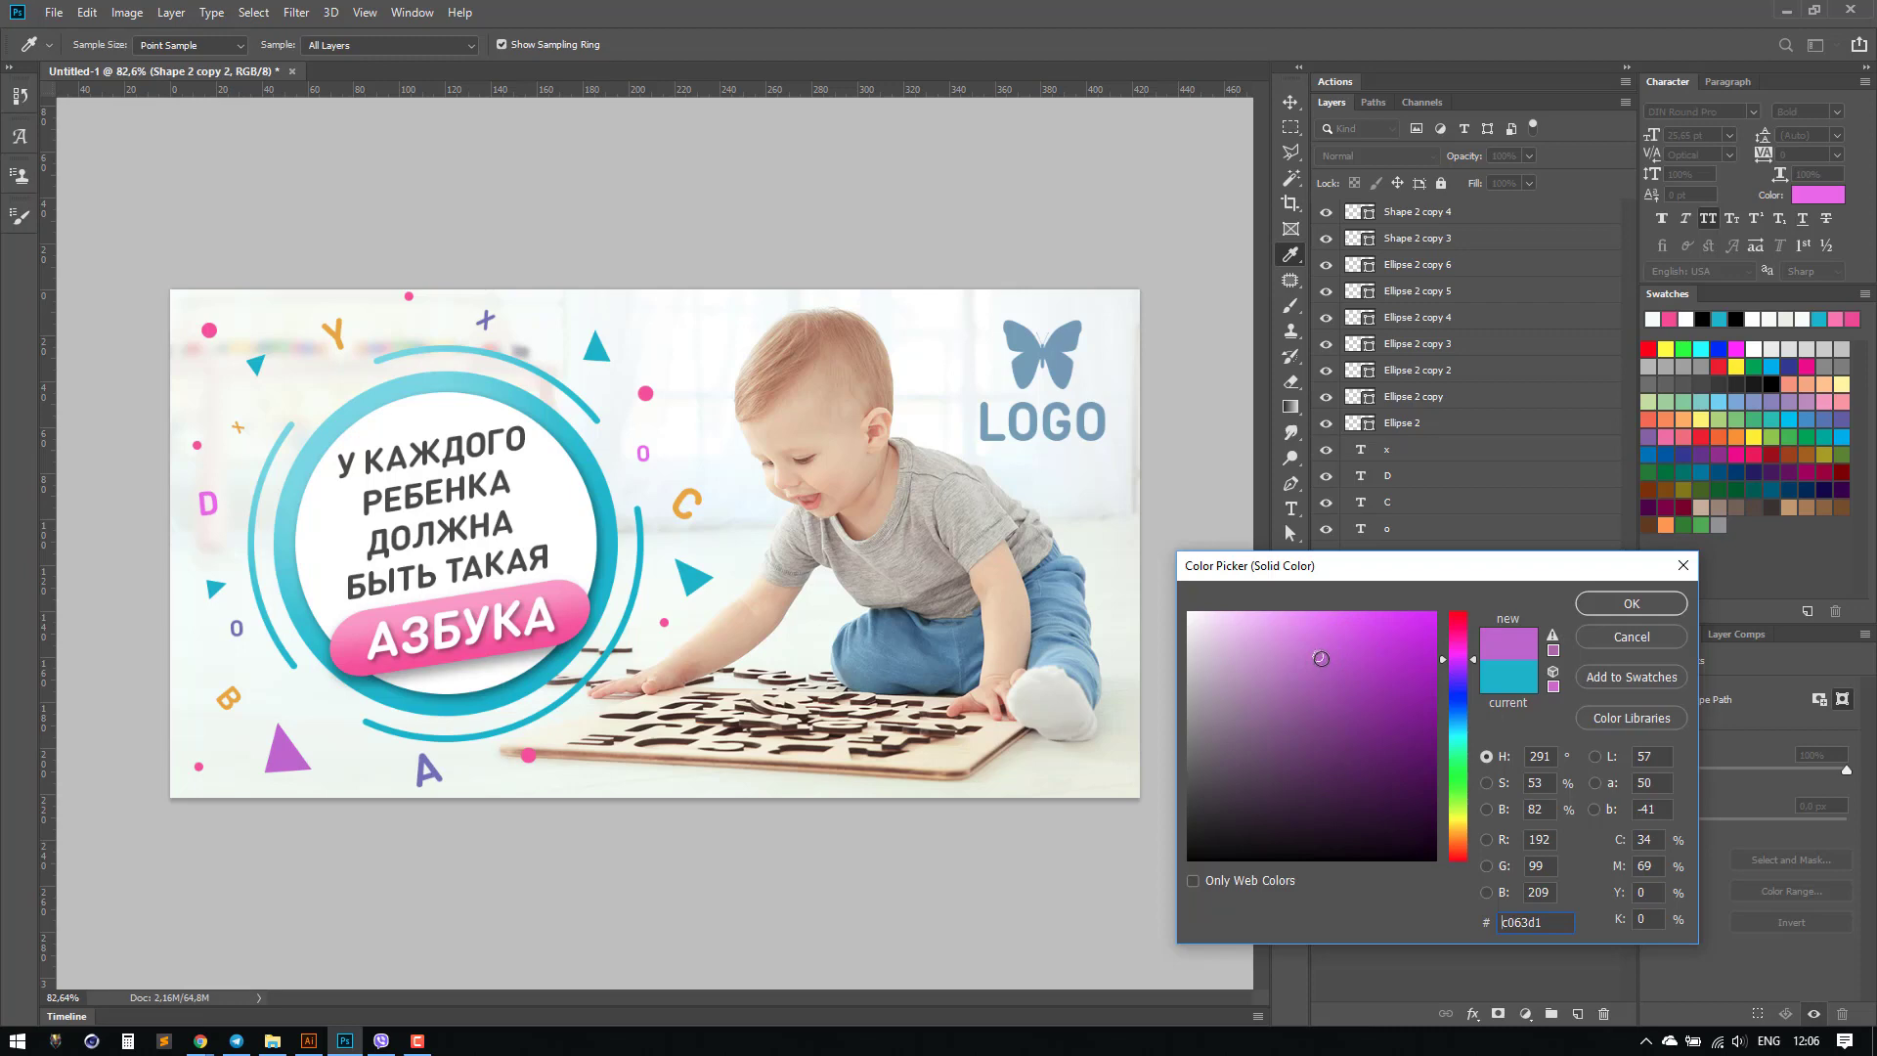
click(1631, 604)
Step: Place a copy of the 11 px top dot above the large pink dot right of the badge and fill it with the triangle's purple c063d1
key(ctrl+minus)
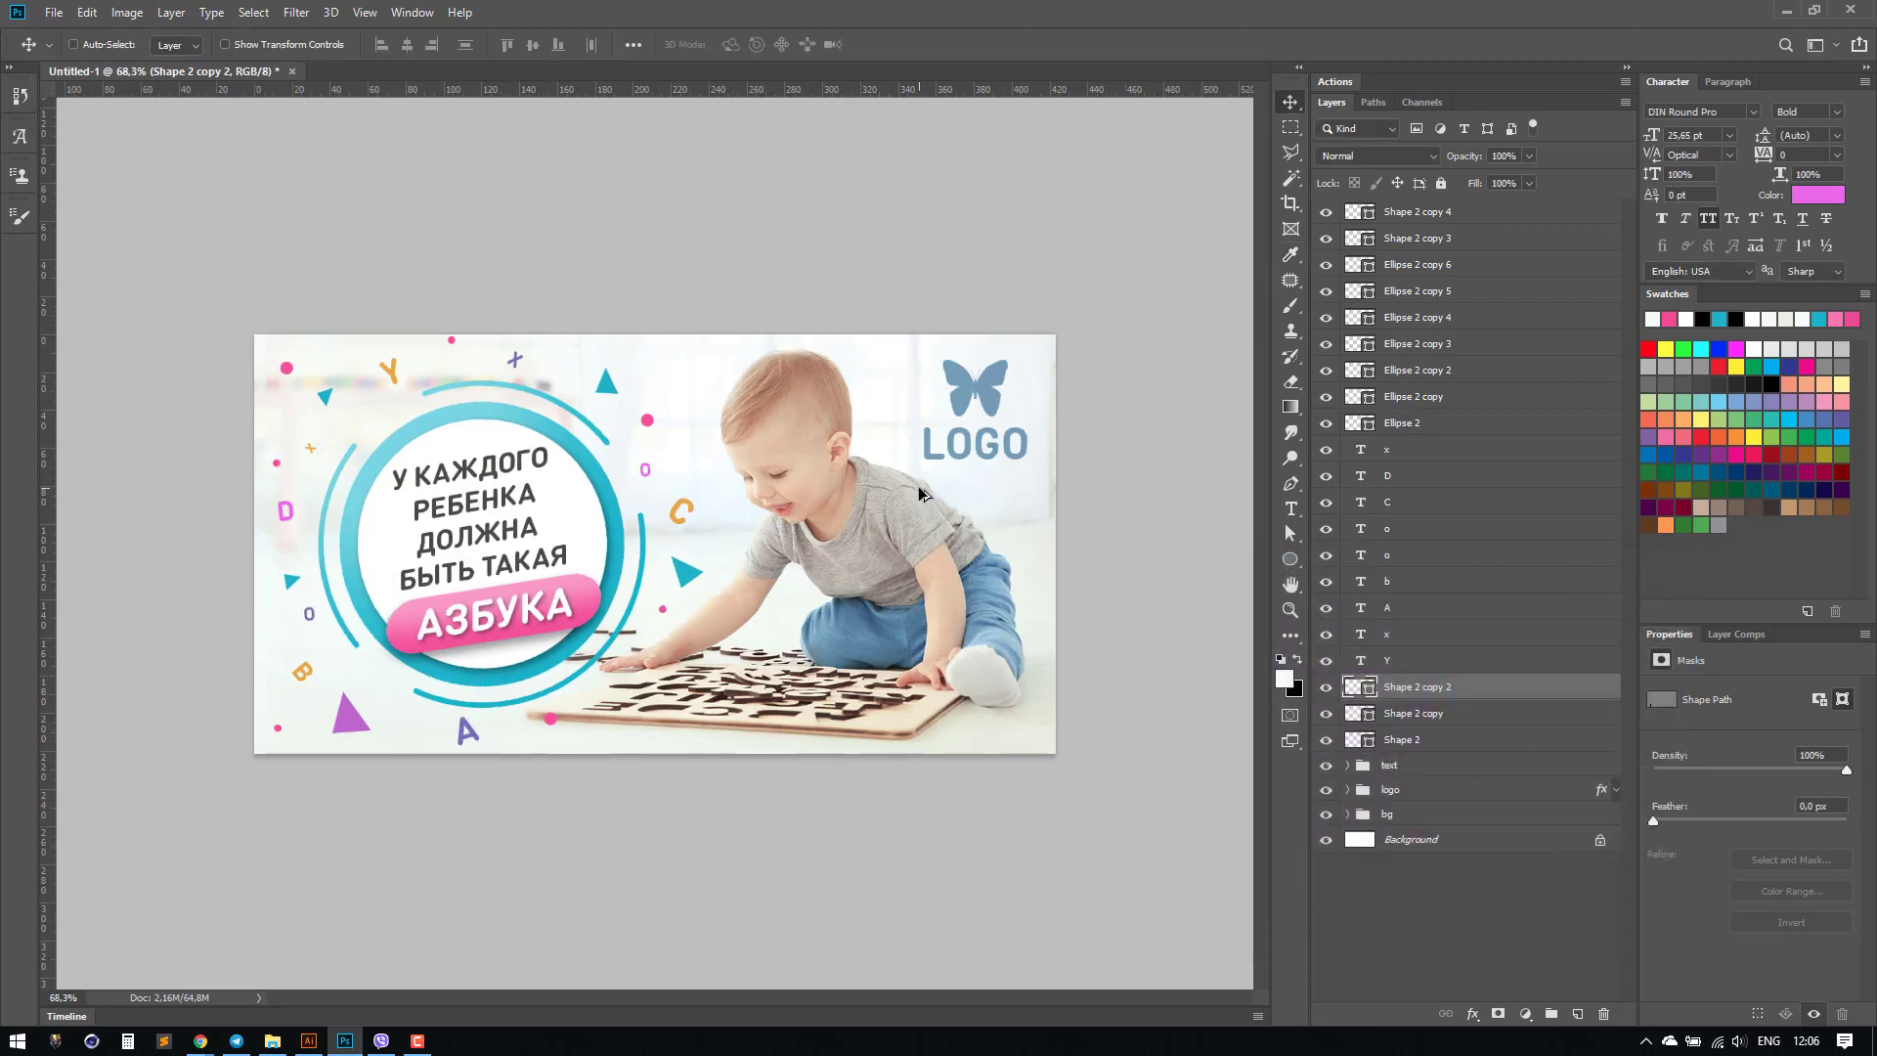
scroll(919, 494, up, 1)
scroll(653, 345, up, 2)
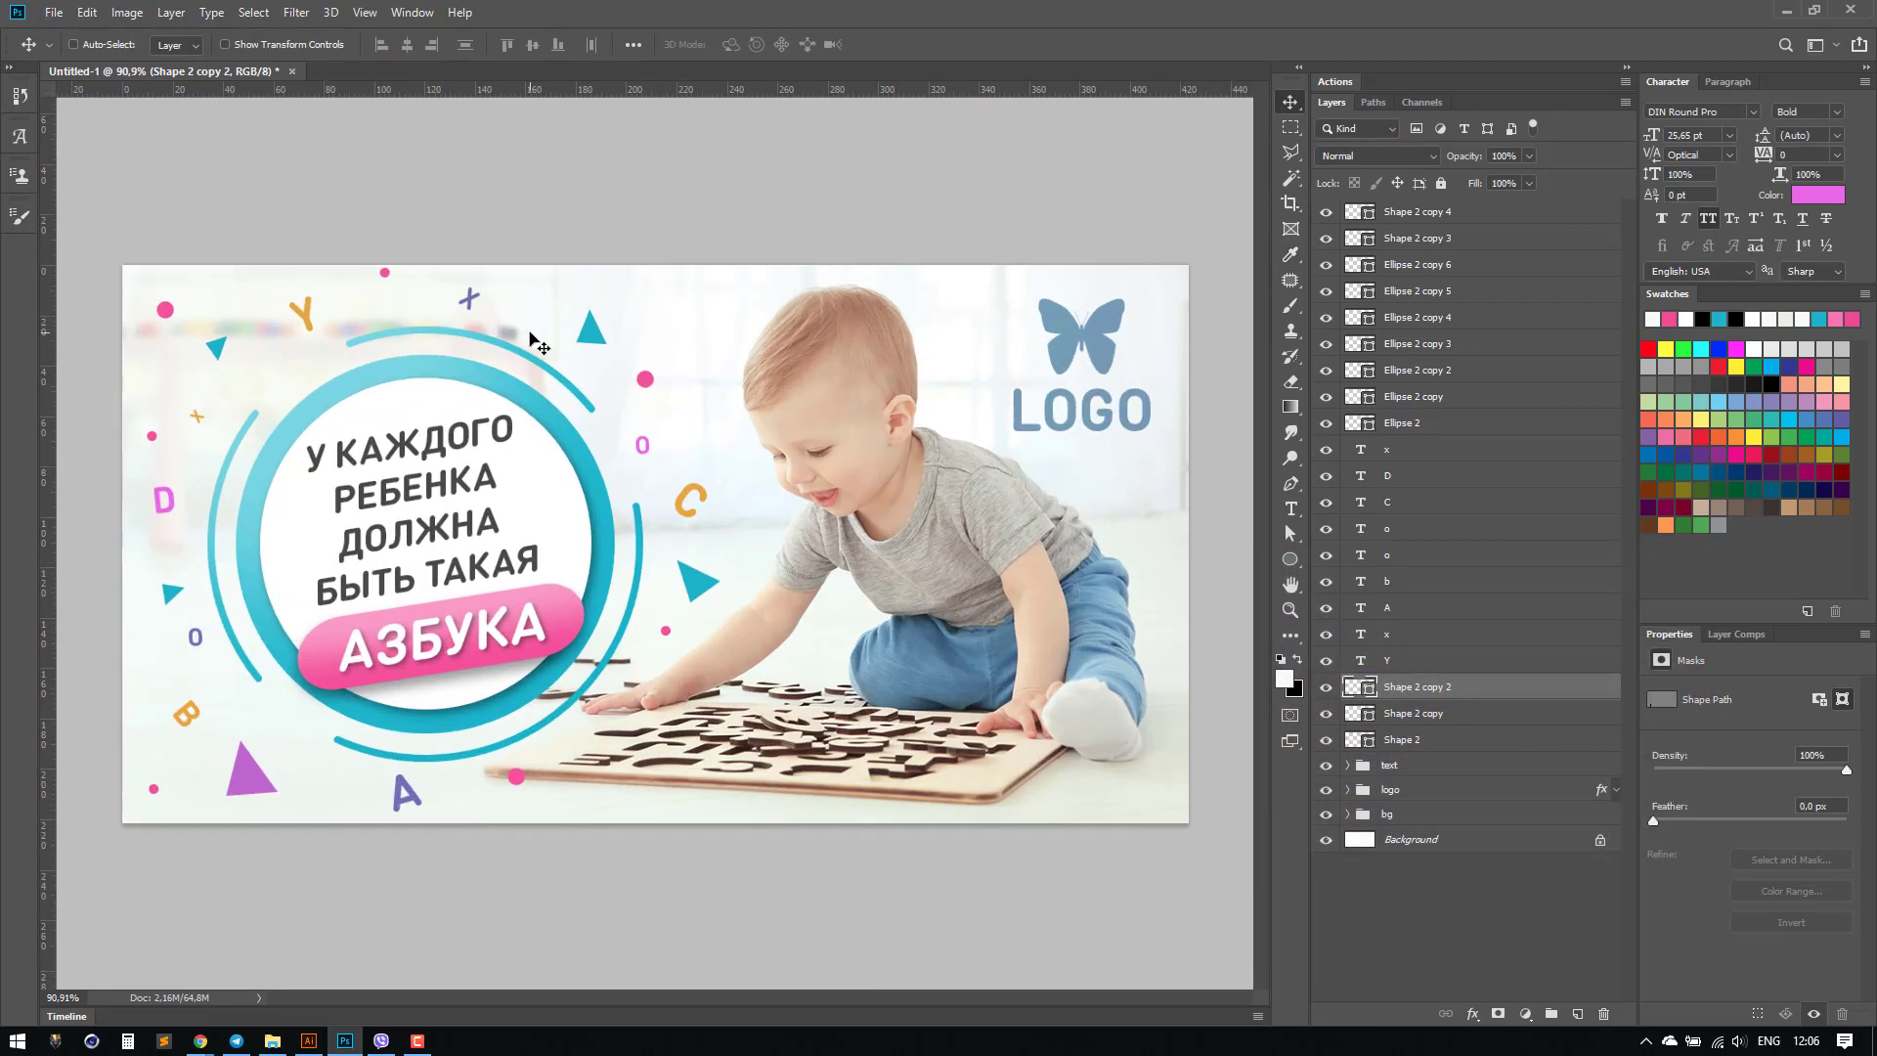
drag(385, 279, 683, 312)
double_click(1378, 298)
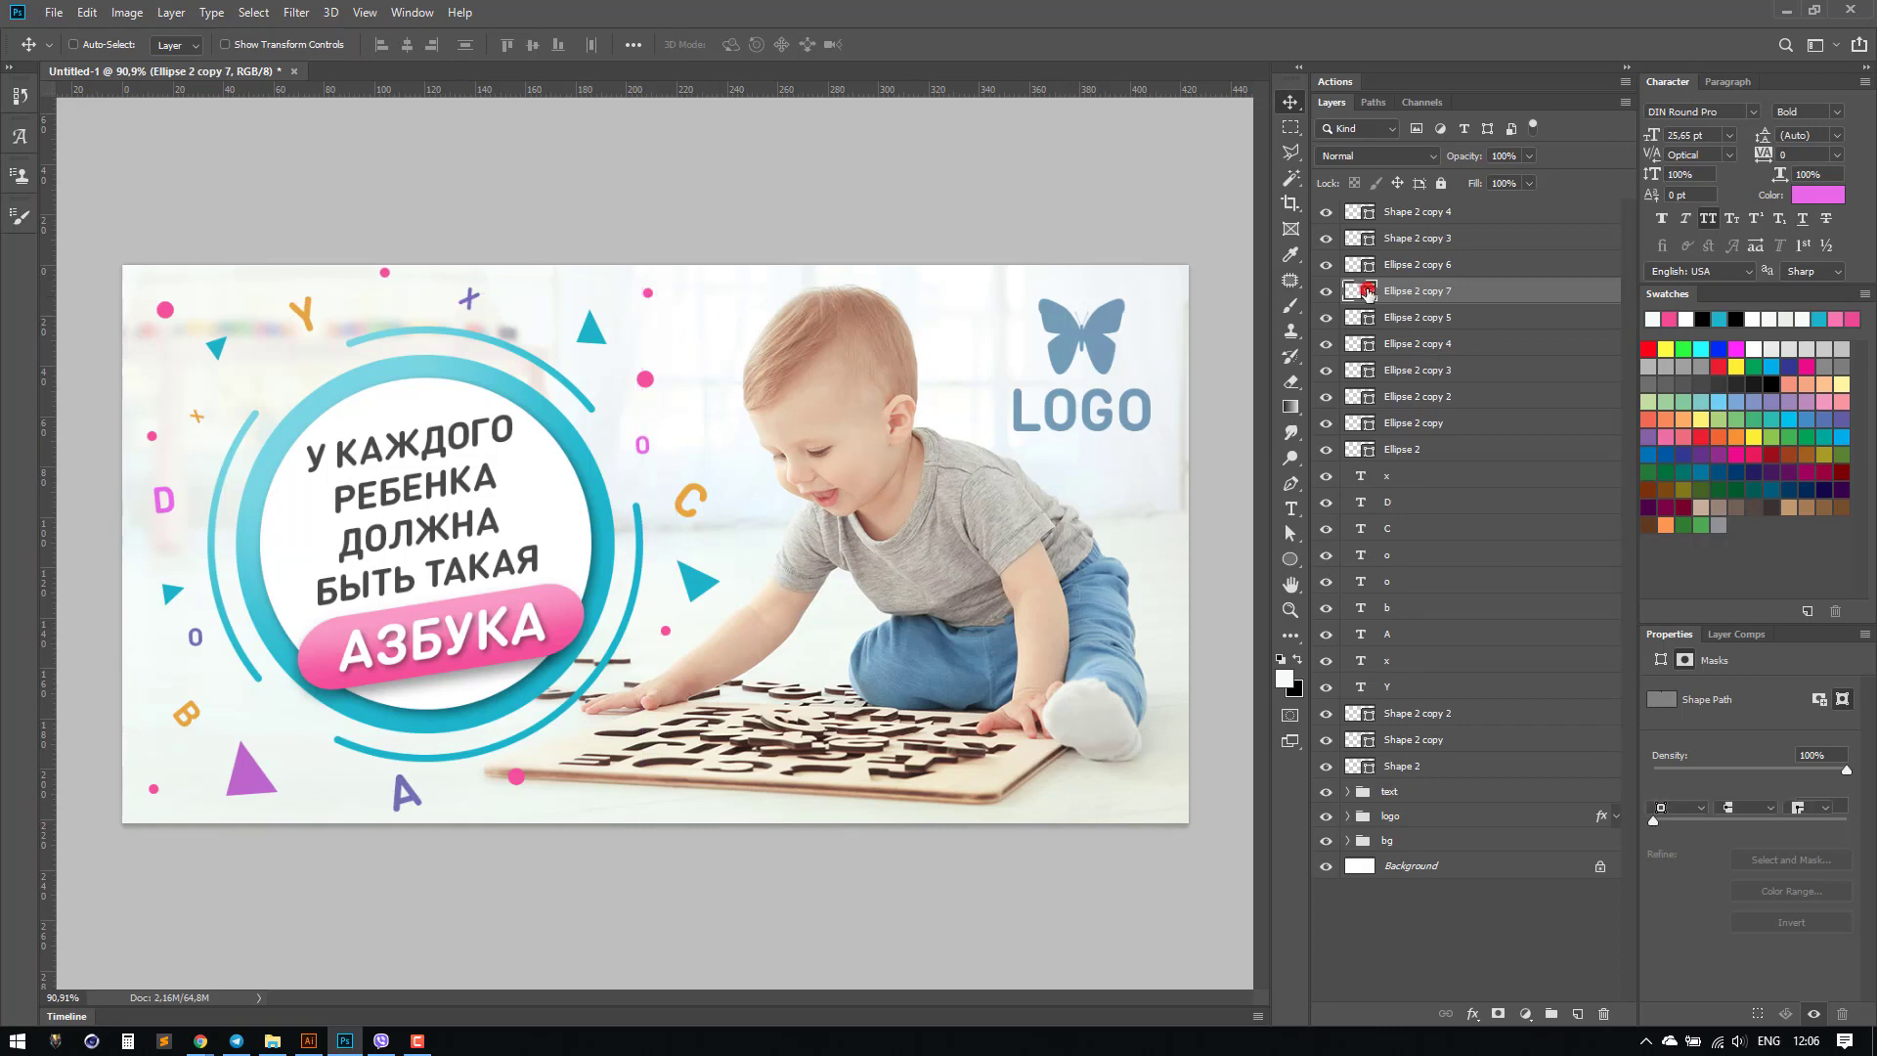
click(465, 722)
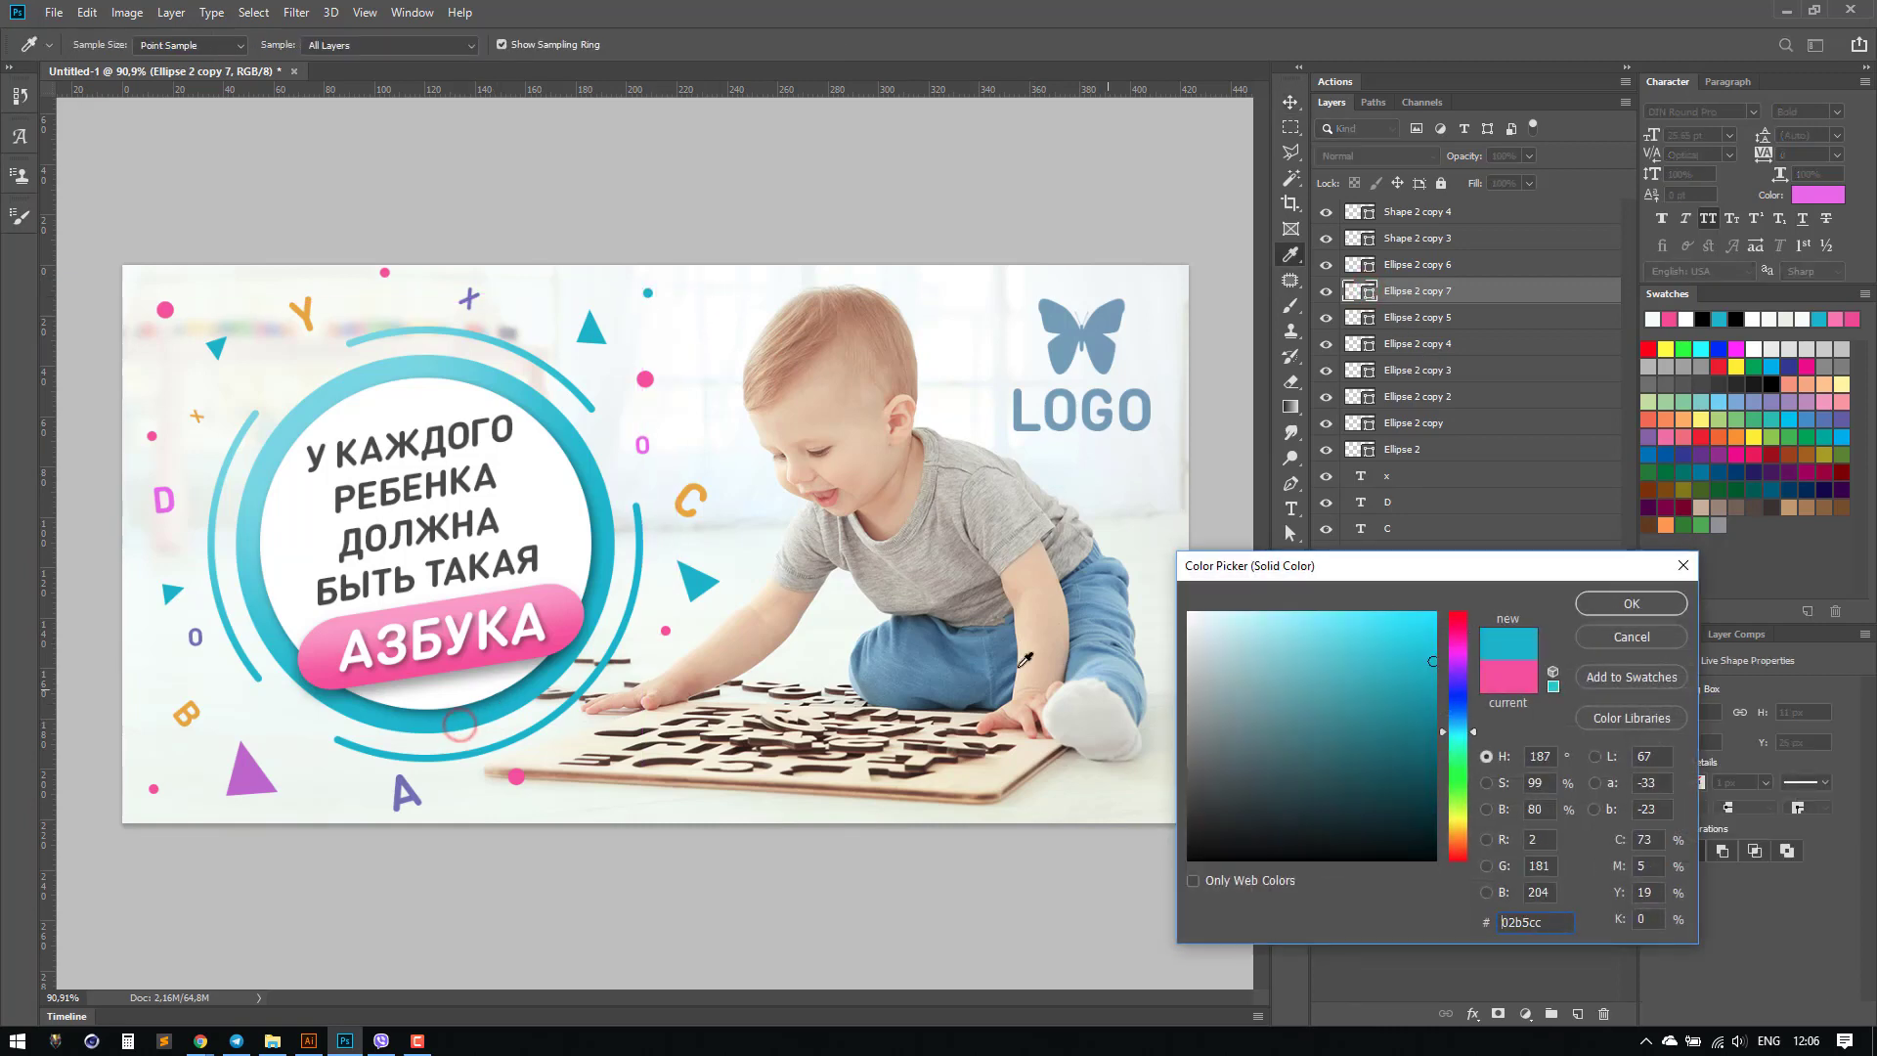
click(476, 657)
click(244, 772)
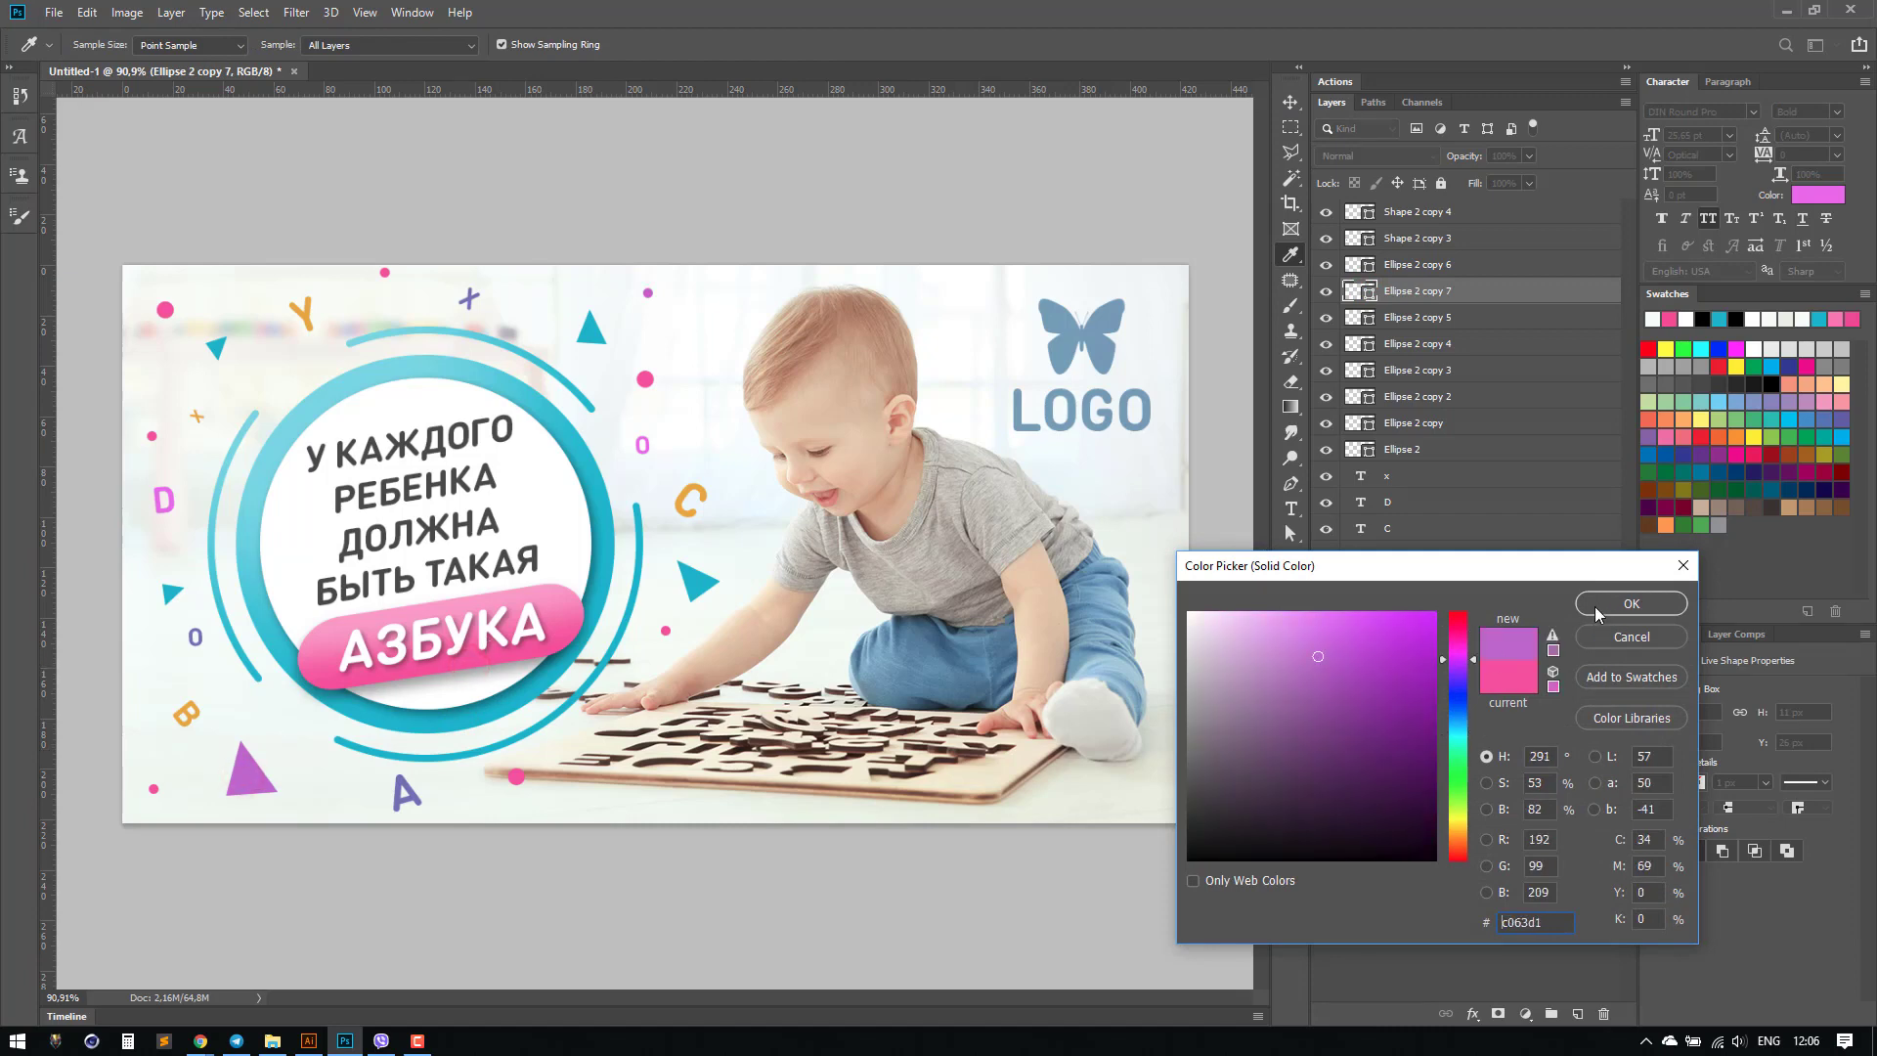
click(1630, 603)
Step: Hide the interface panels and examine the whole banner at 100% zoom
key(ctrl+minus)
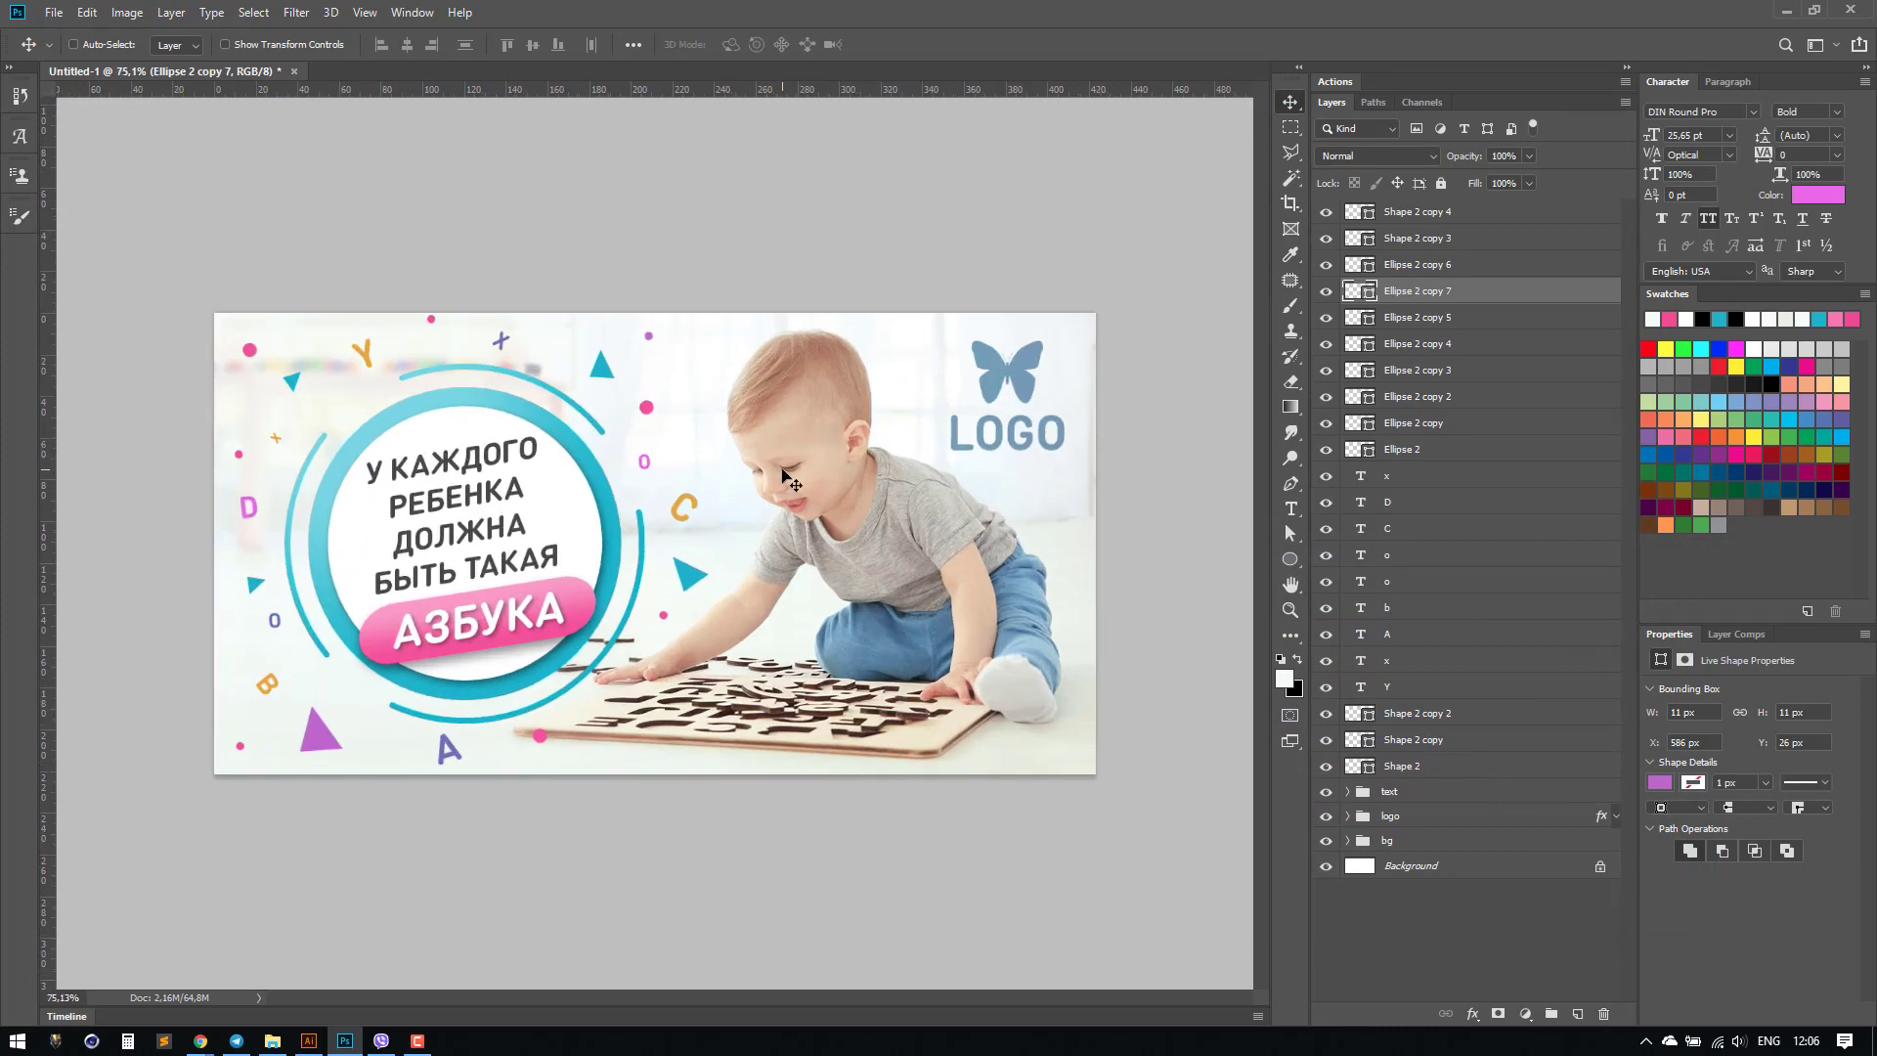
key(Tab)
key(ctrl+plus)
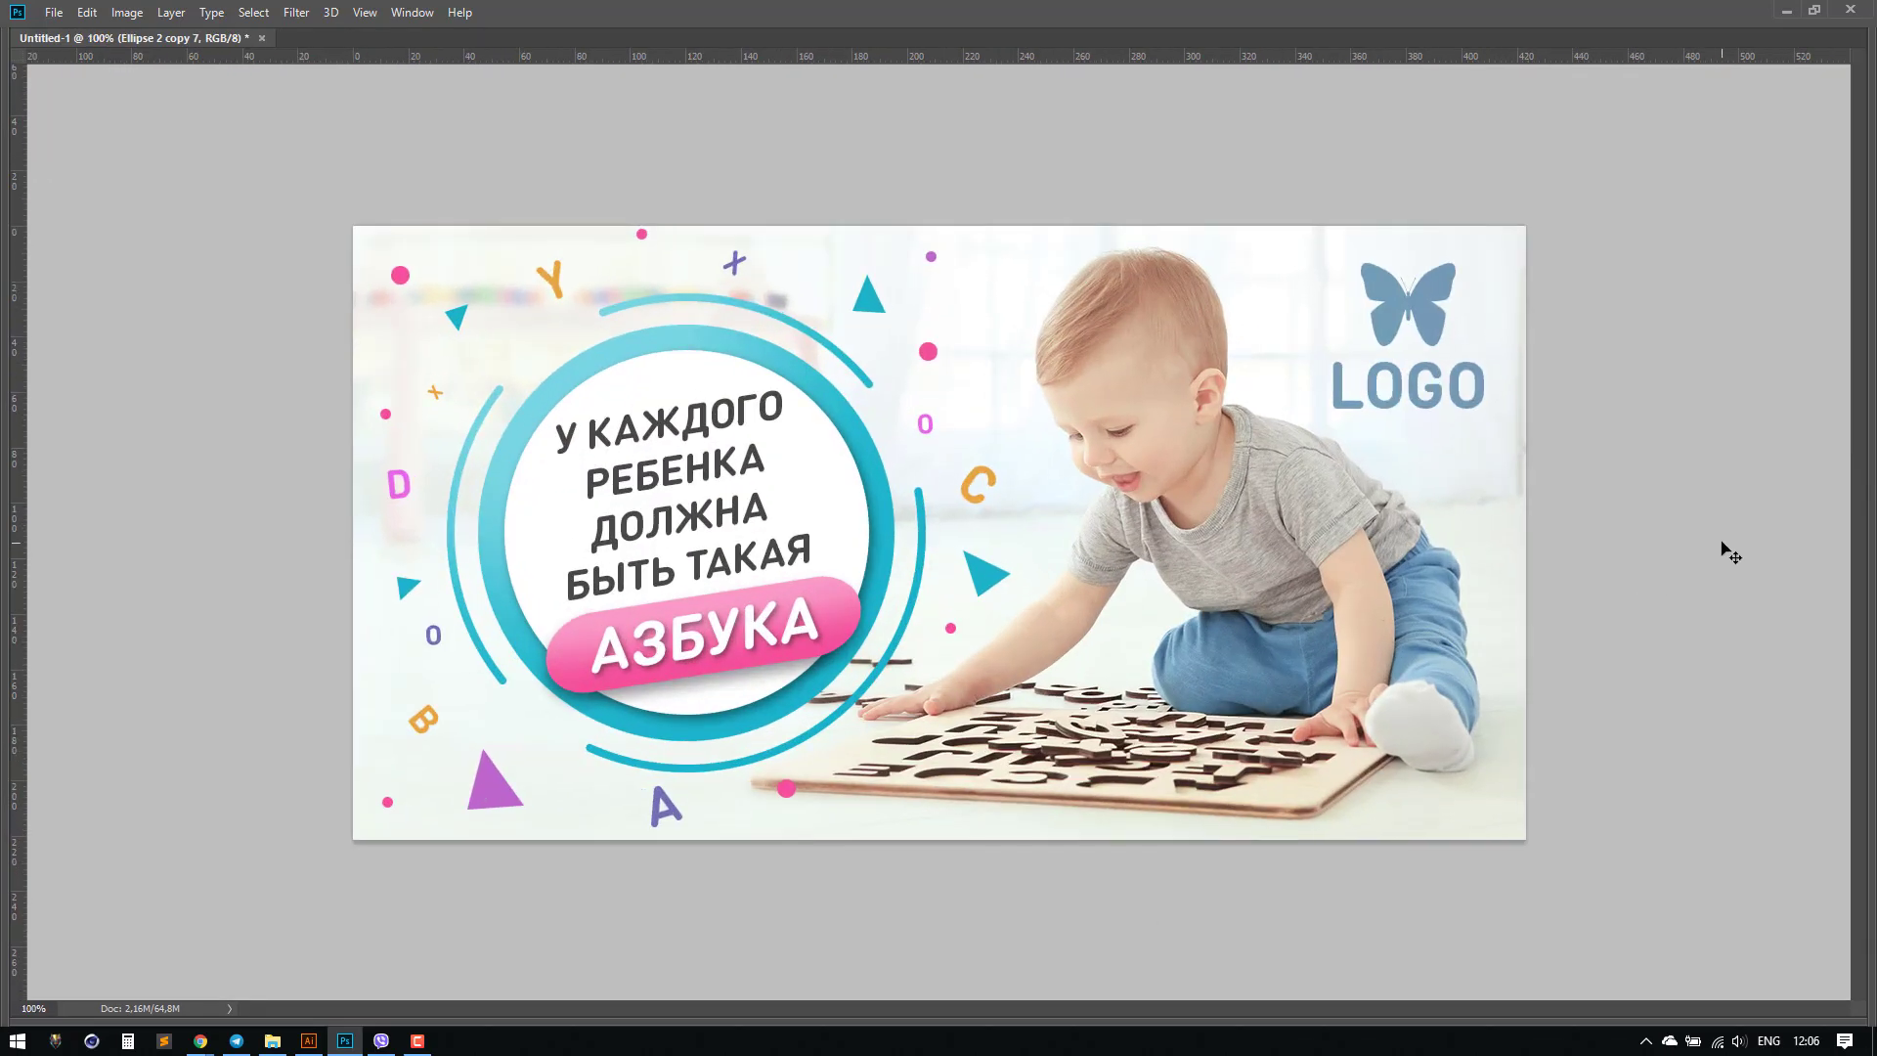